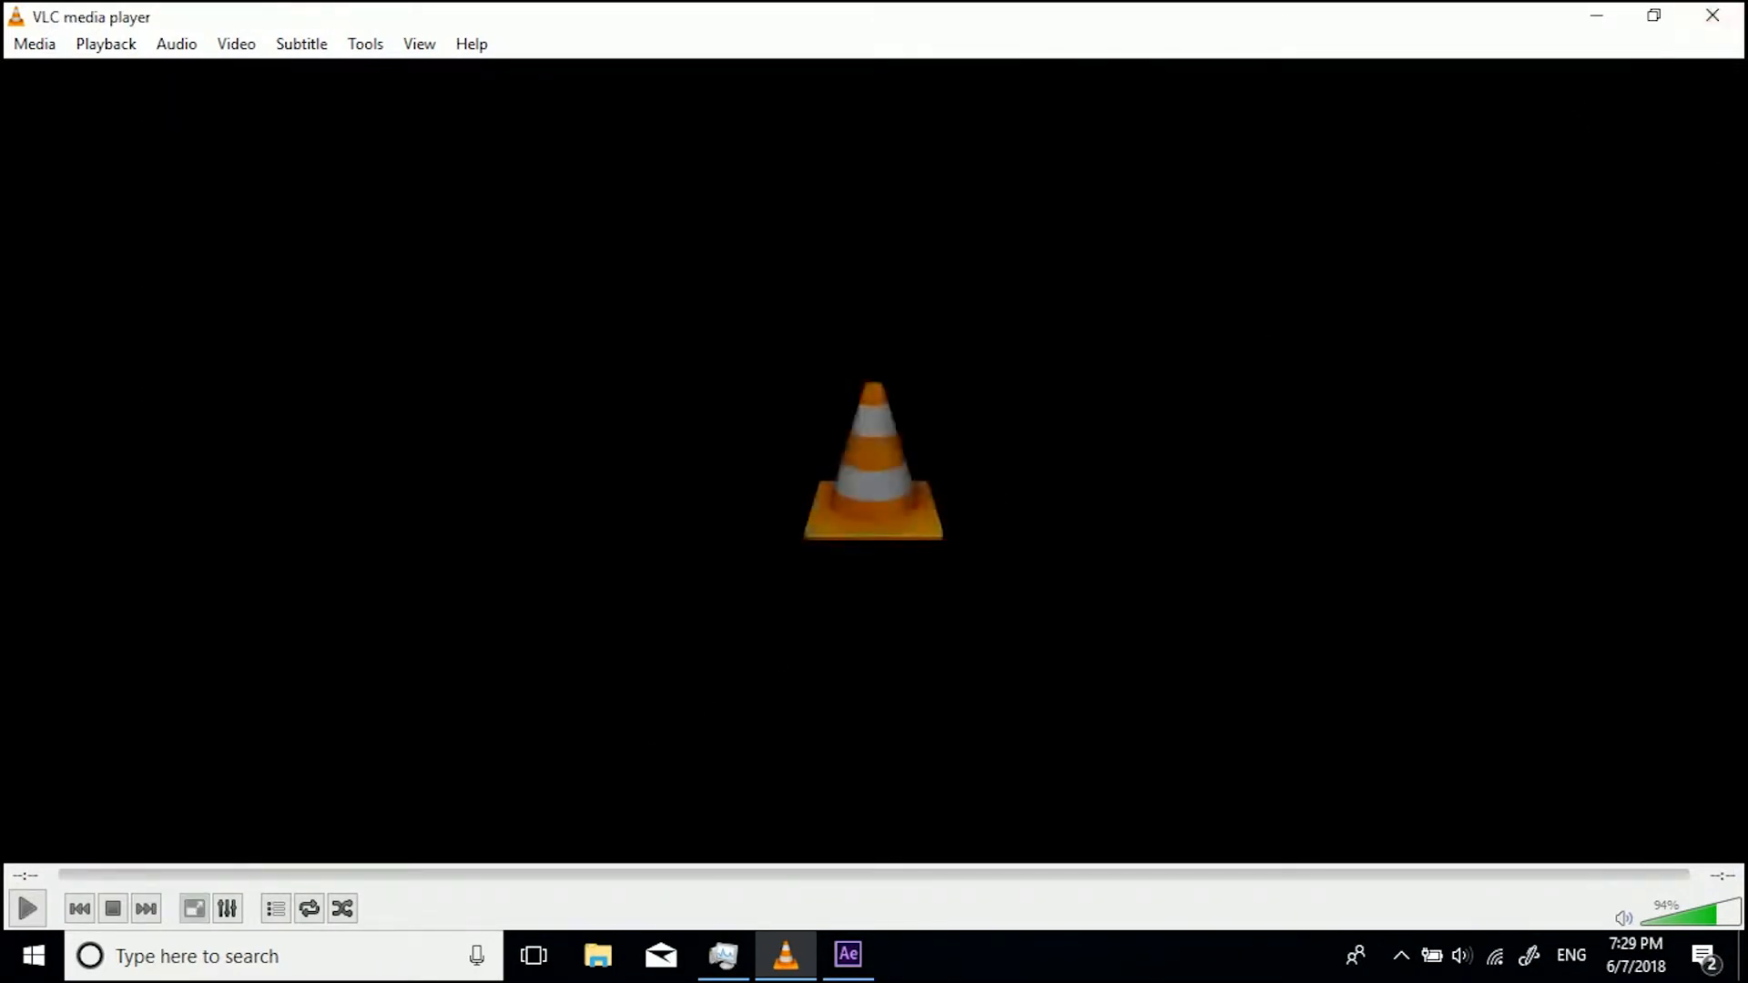
# Close the media player and delete the existing "Video Of Man Getting Inside Of A Car" composition from the project
pyautogui.click(1720, 12)
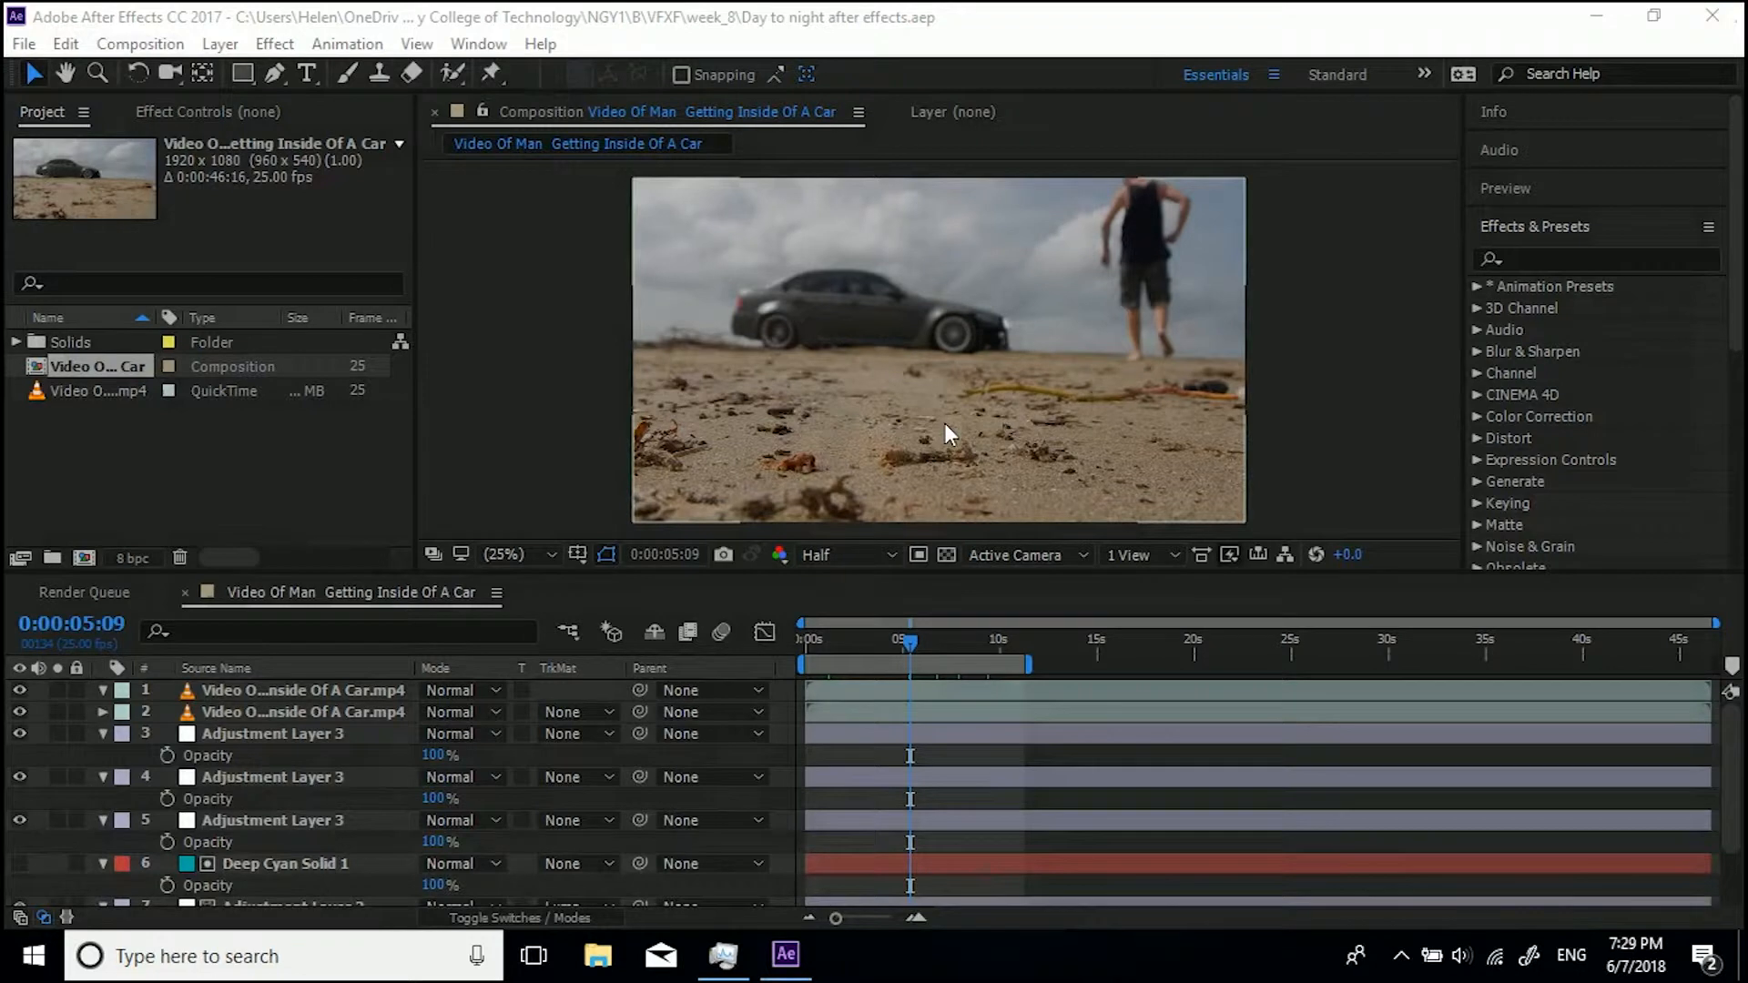
pyautogui.scroll(-2, 324, 801)
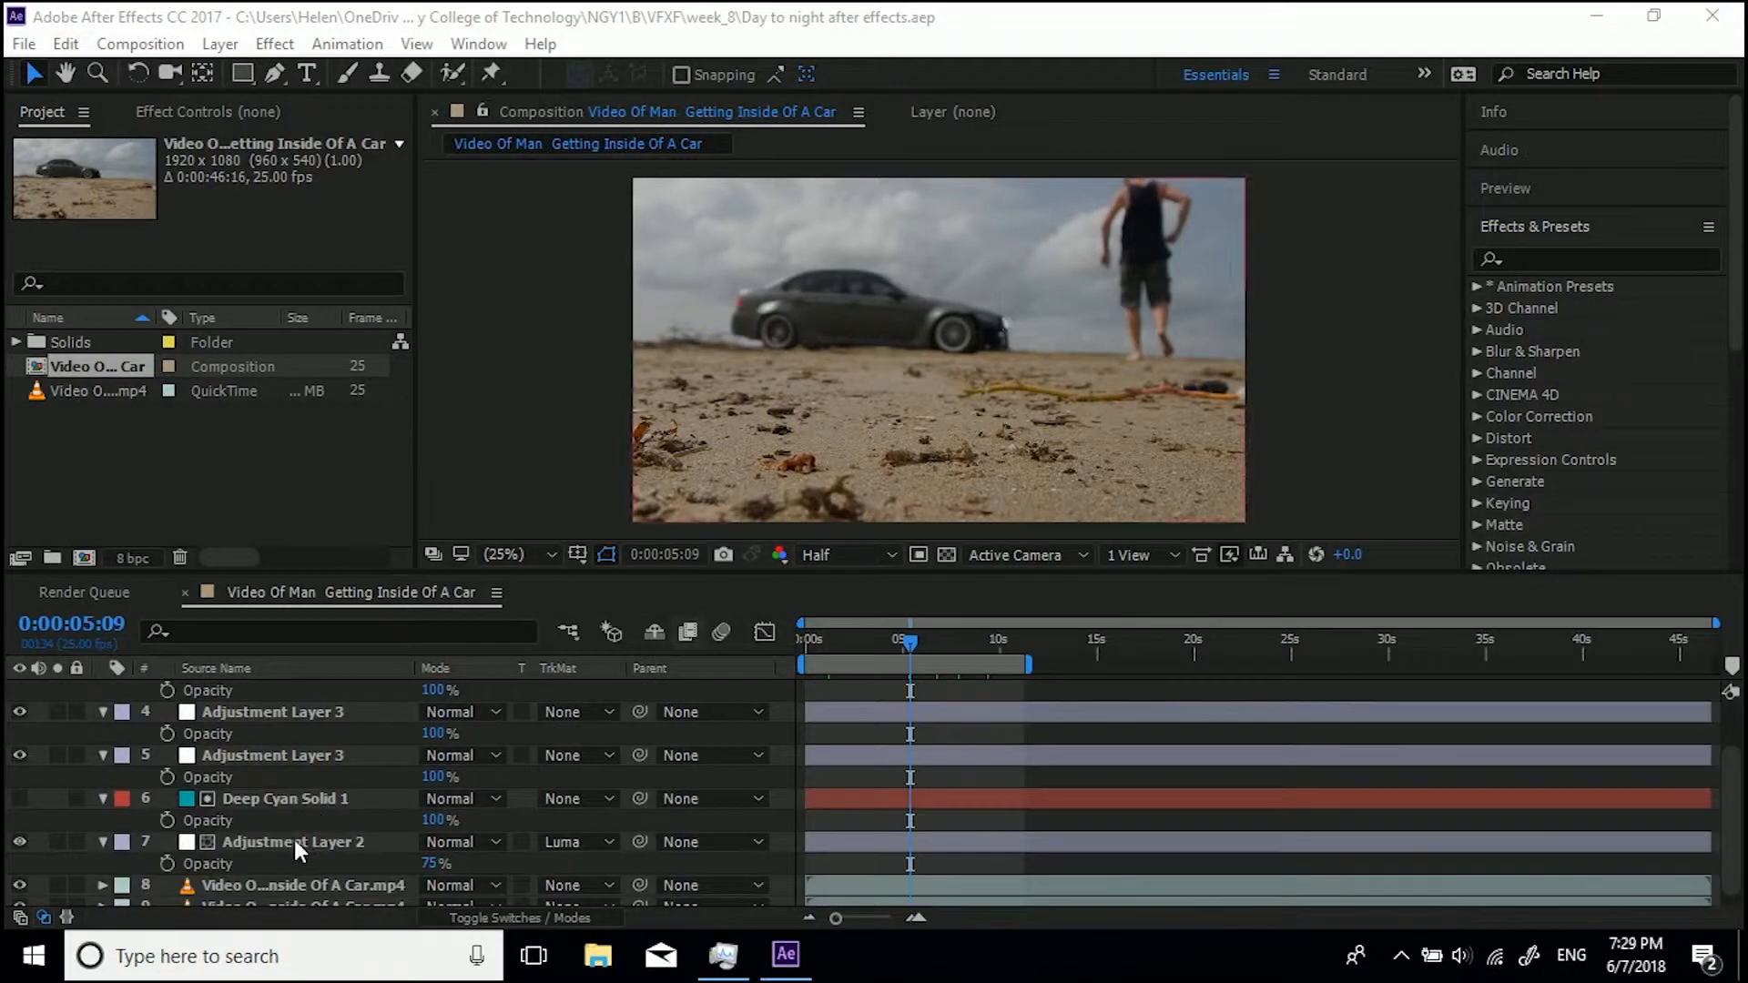
pyautogui.scroll(3, 280, 872)
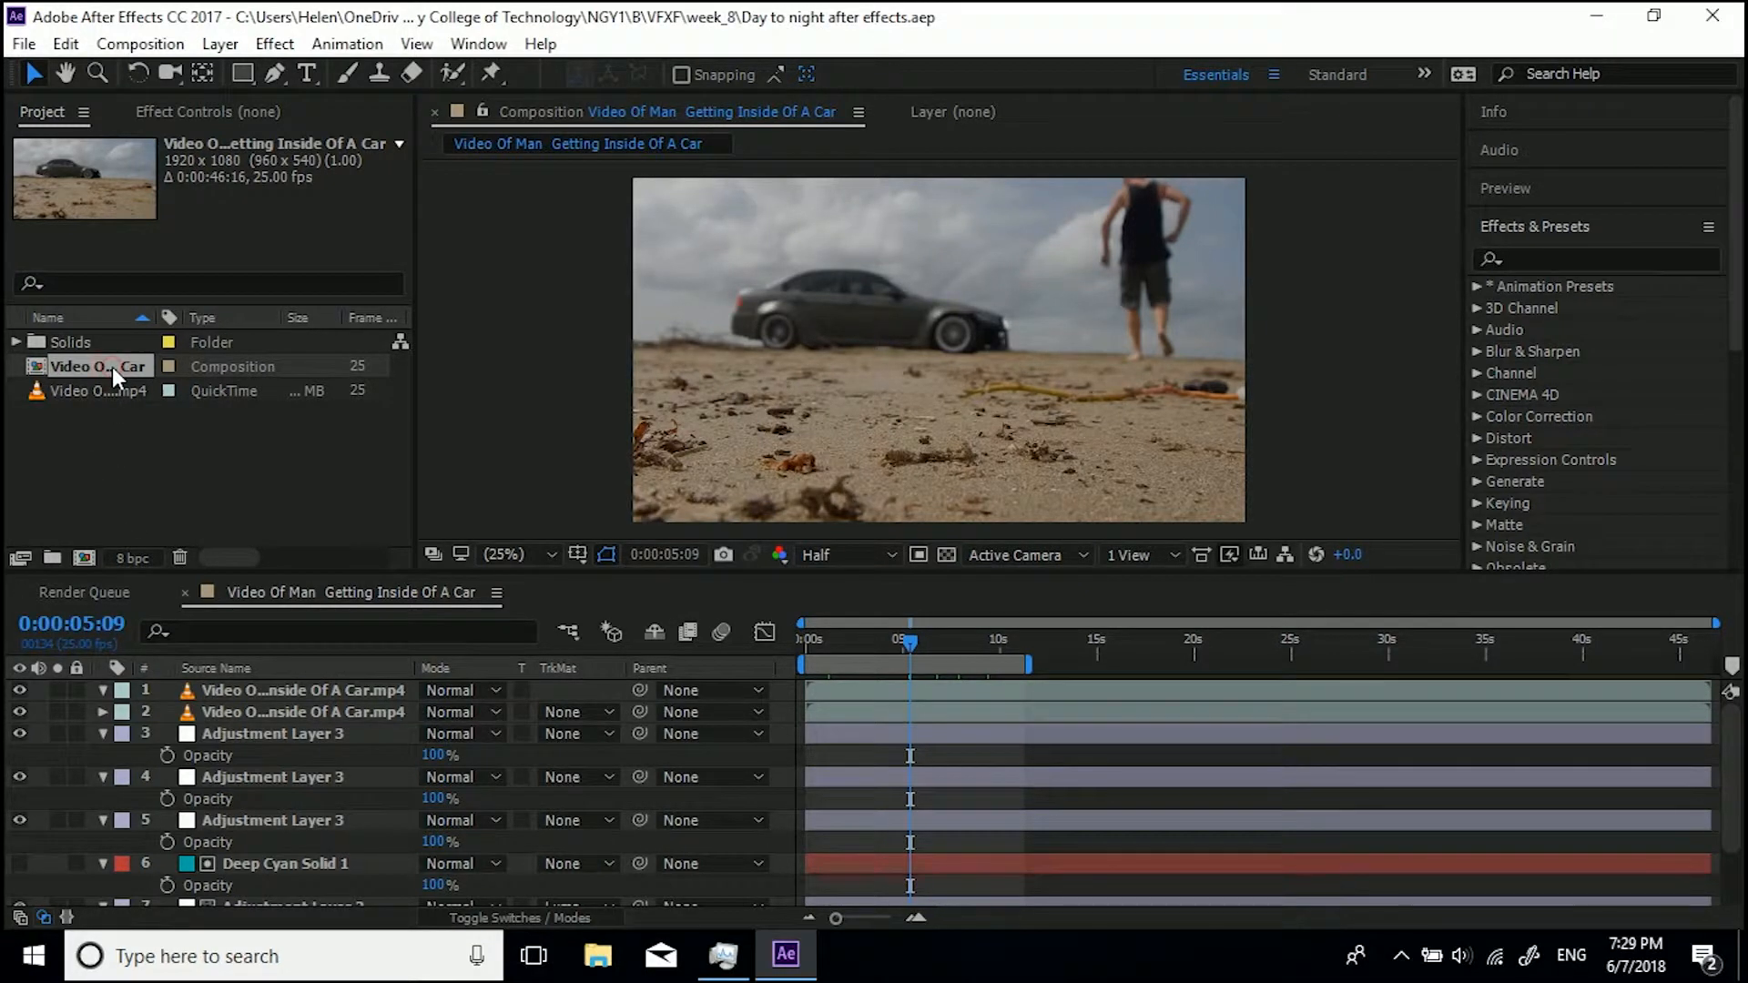
pyautogui.press('Delete')
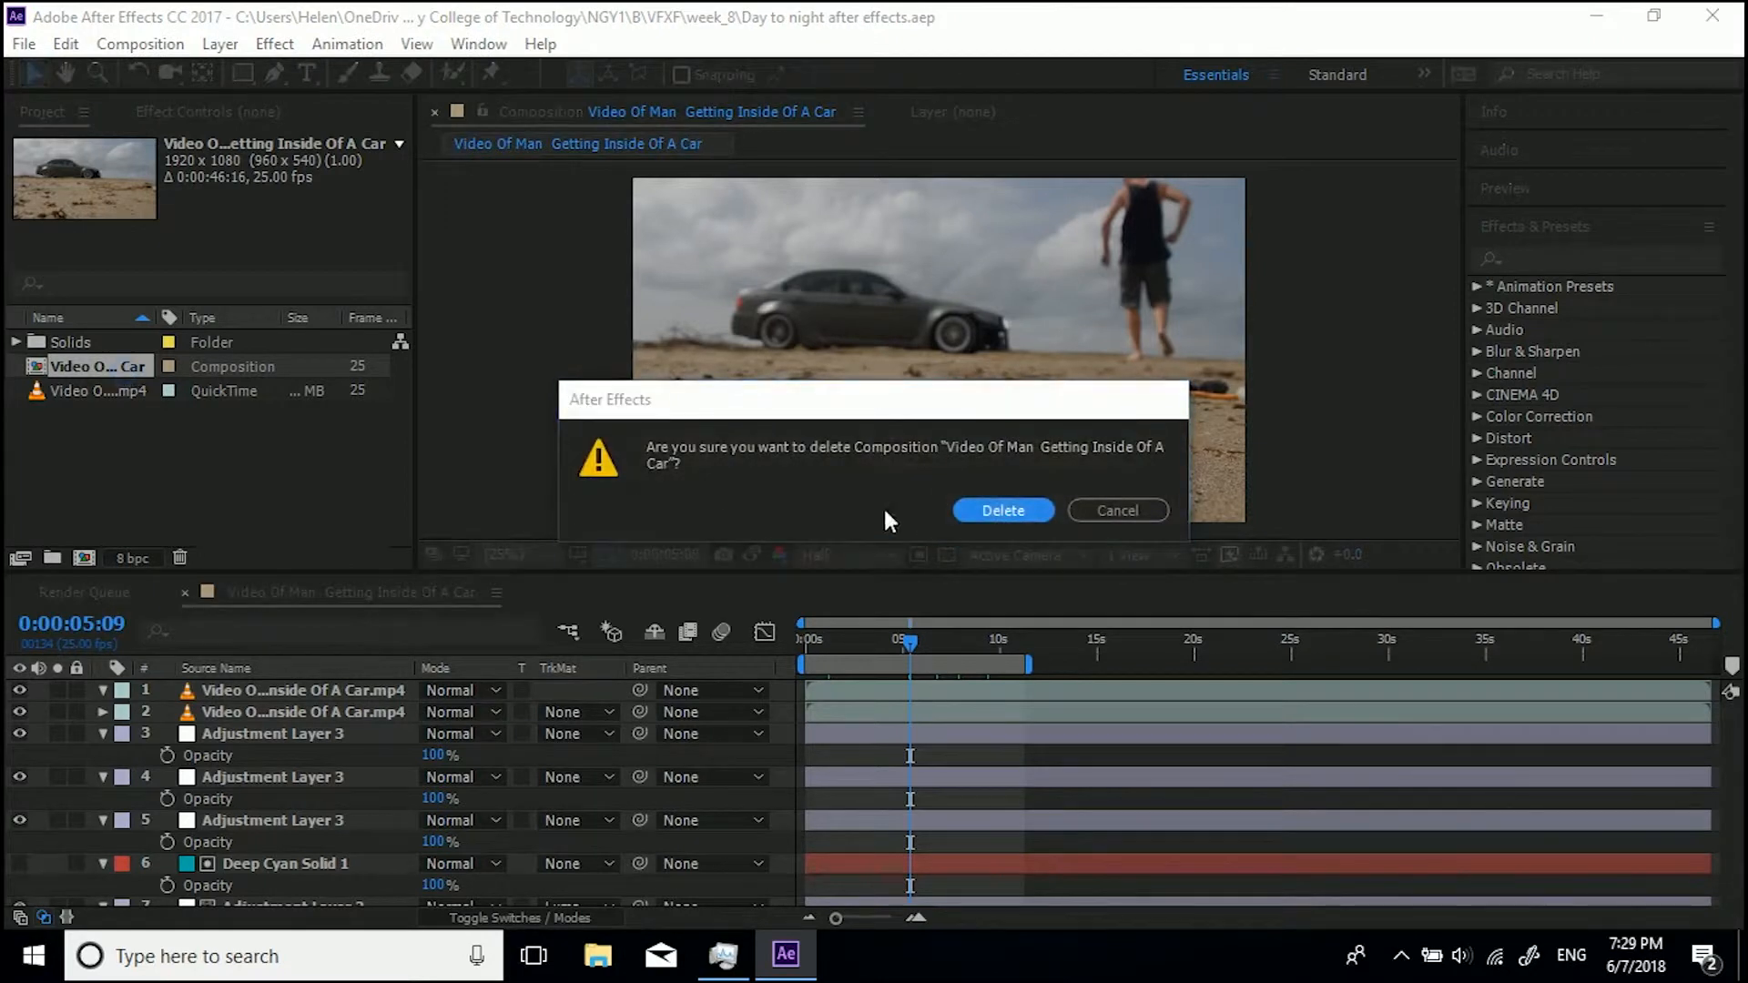
pyautogui.click(998, 511)
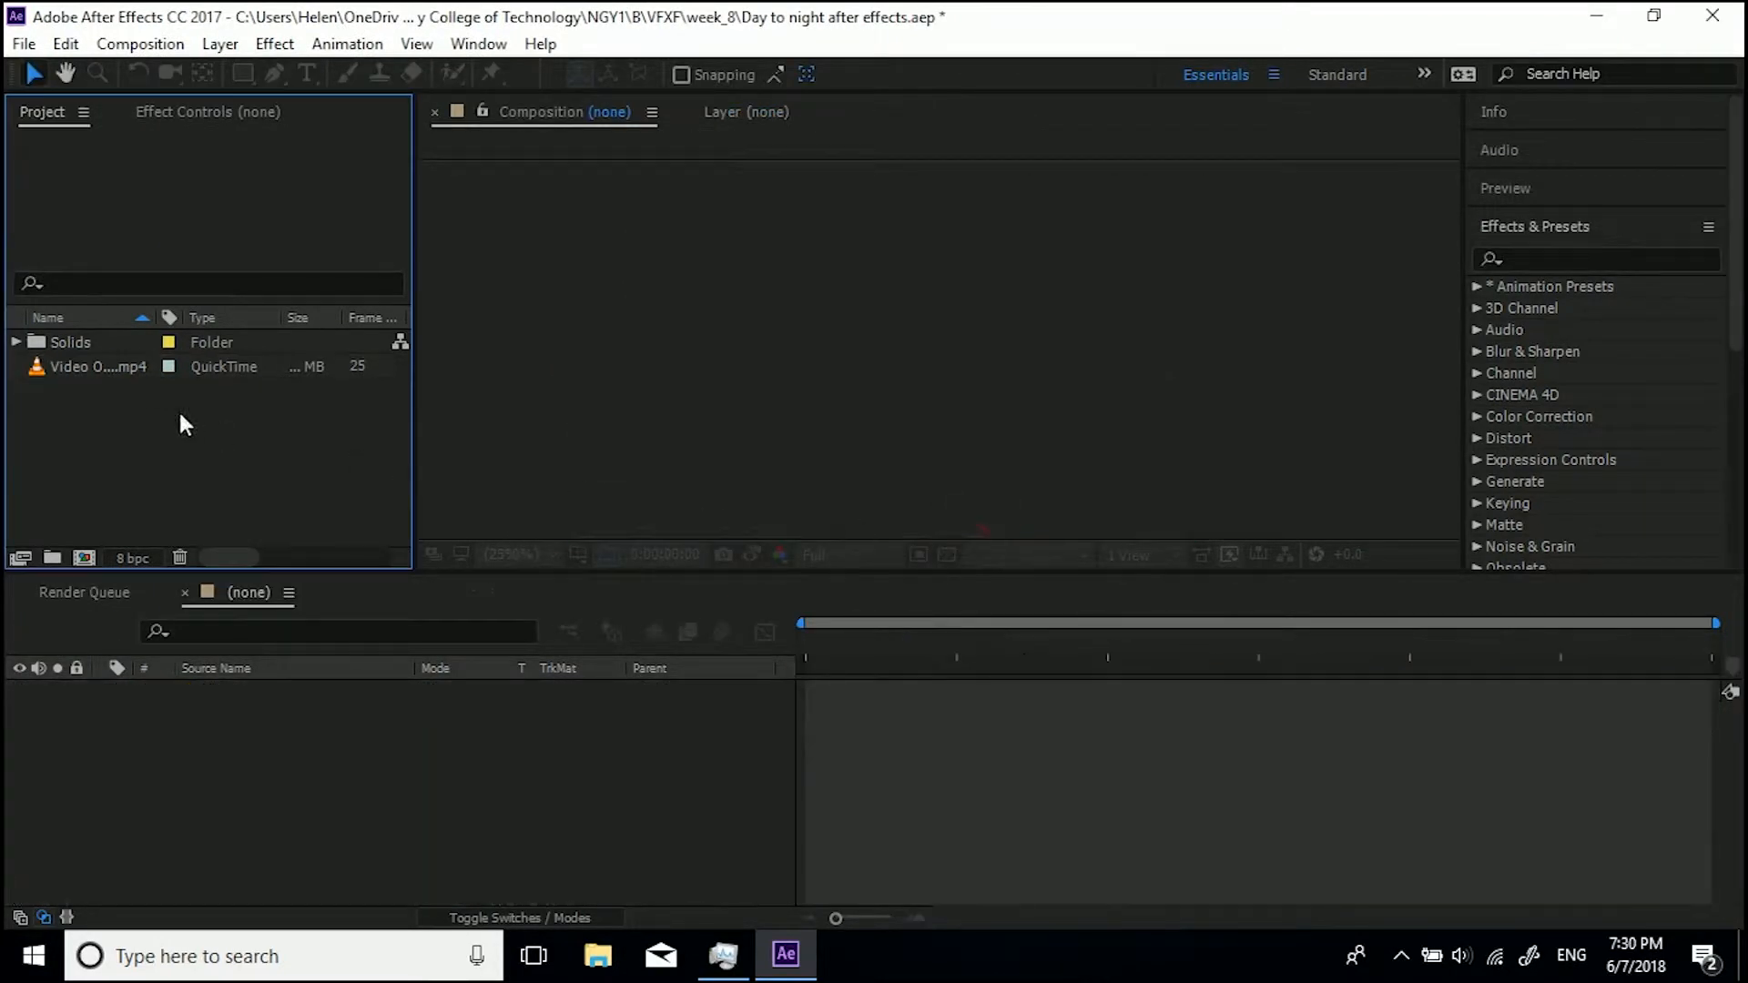
# Create a composition from the remaining mp4 video clip and end its work area at 0:00:10:01
pyautogui.click(96, 368)
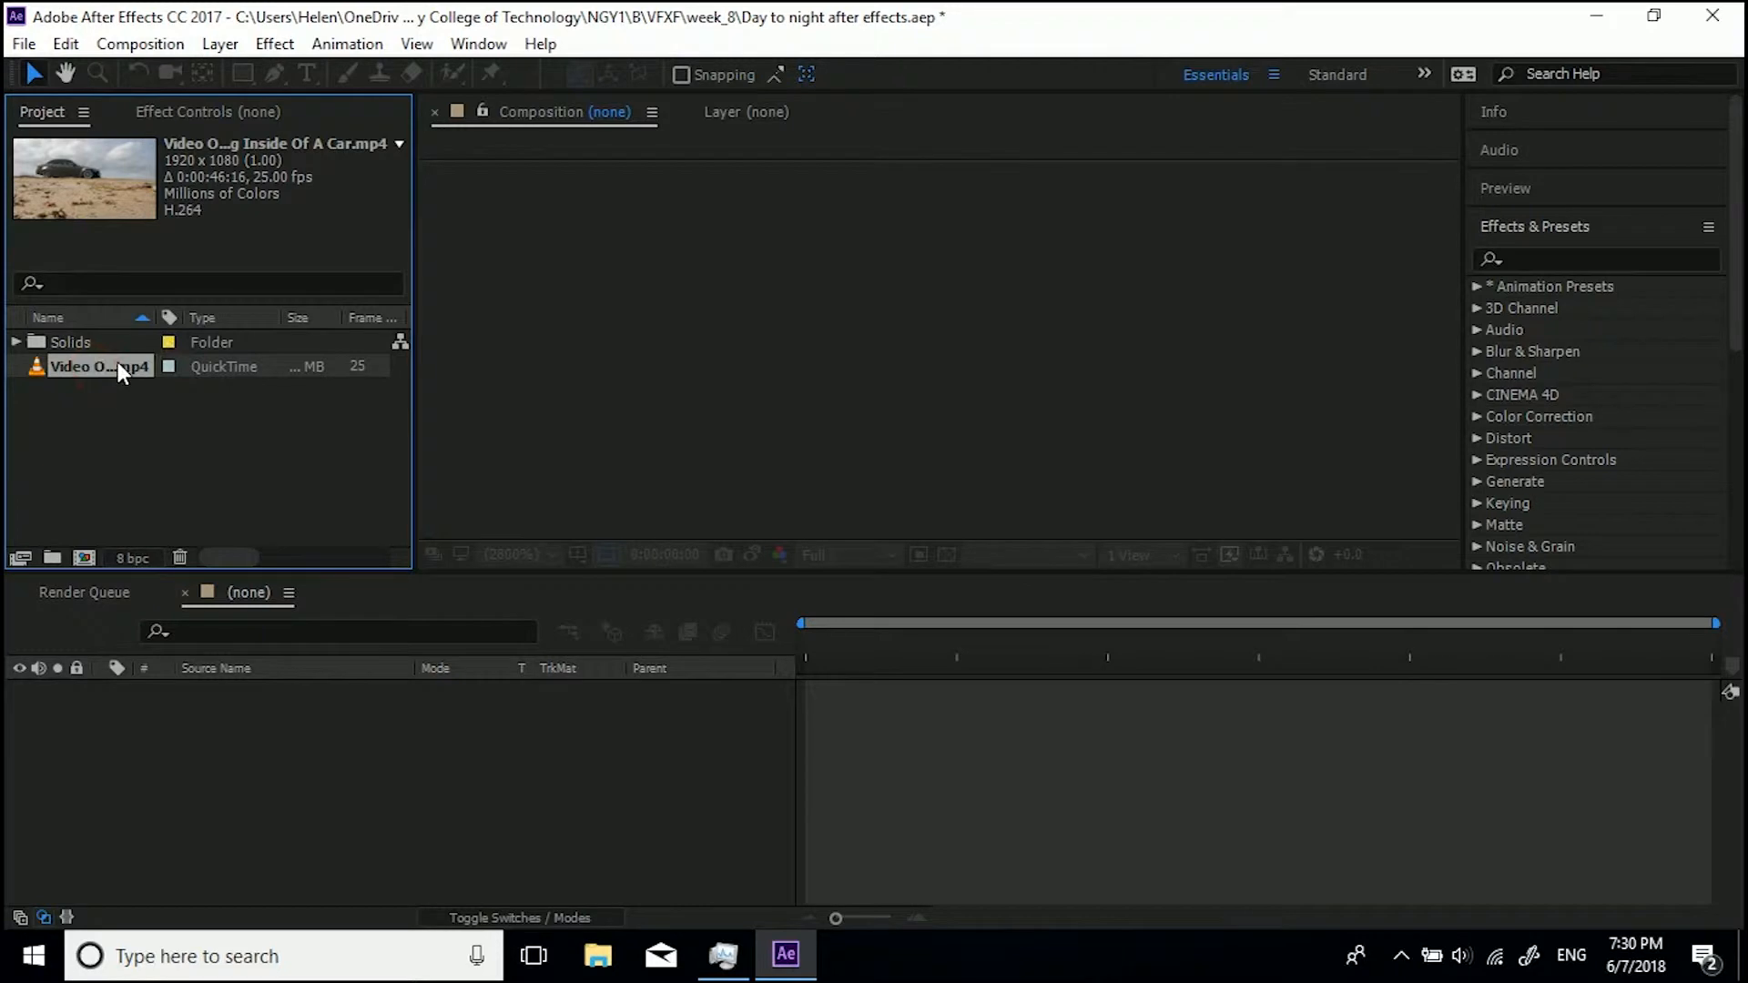
pyautogui.moveTo(112, 367); pyautogui.dragTo(188, 734)
pyautogui.click(1000, 640)
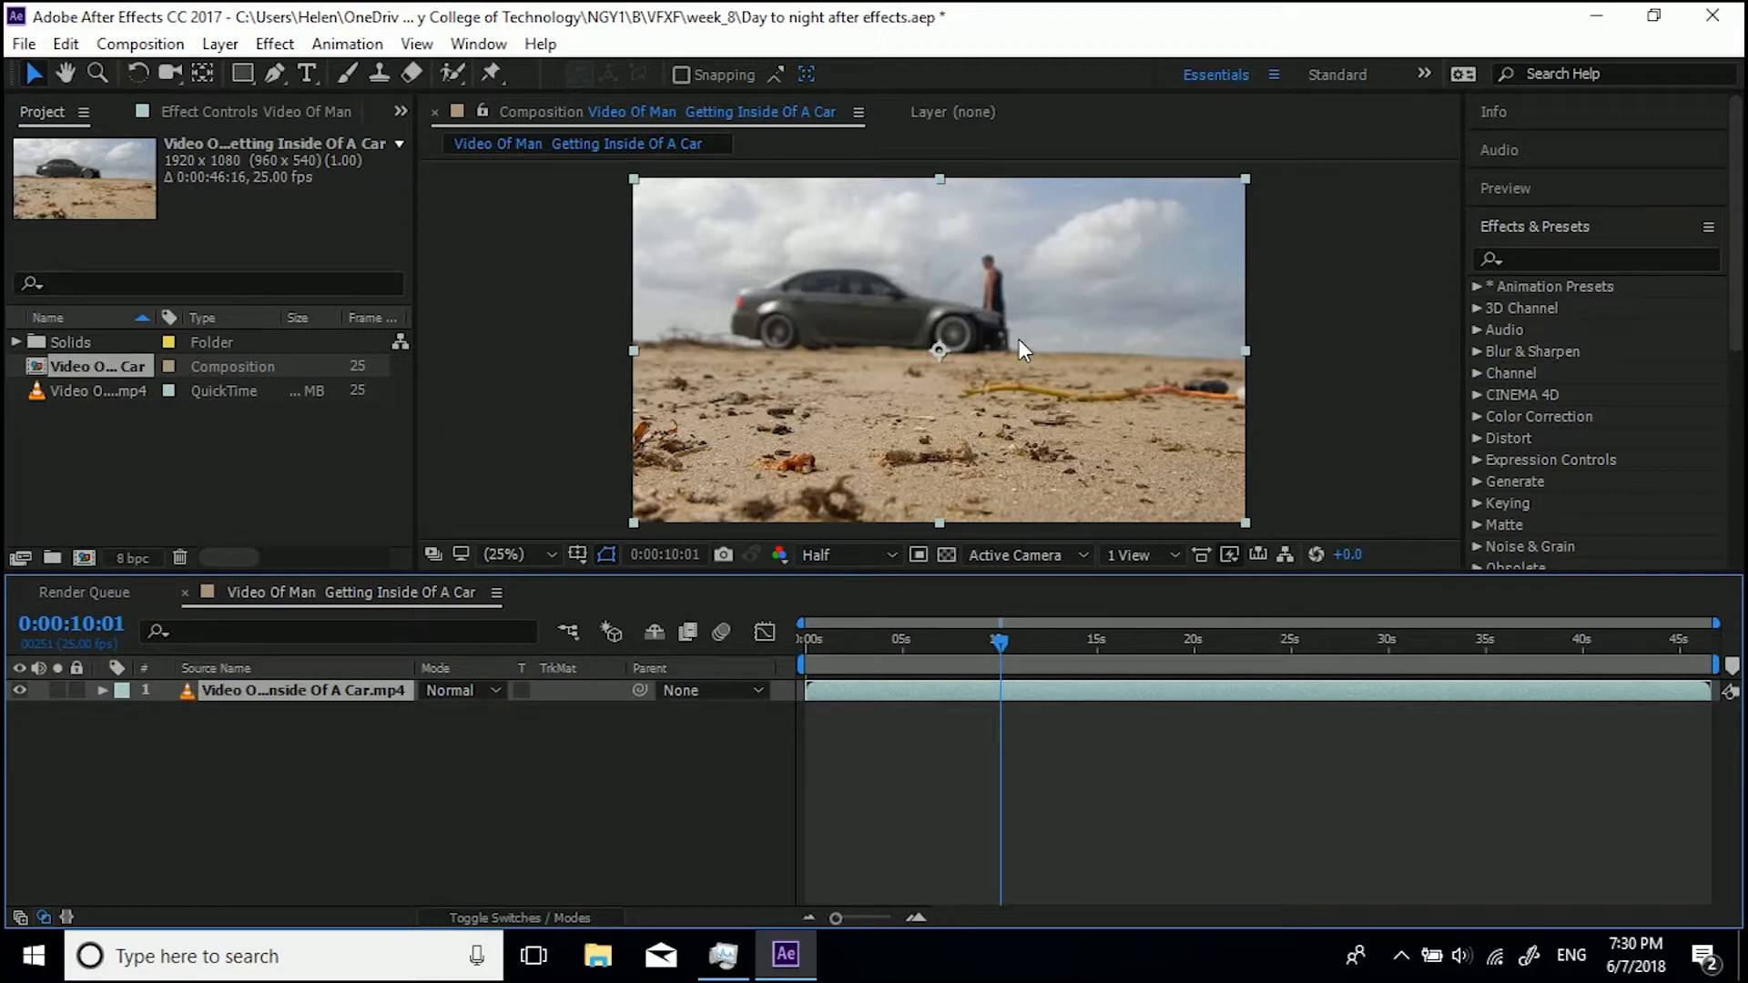
pyautogui.press('n')
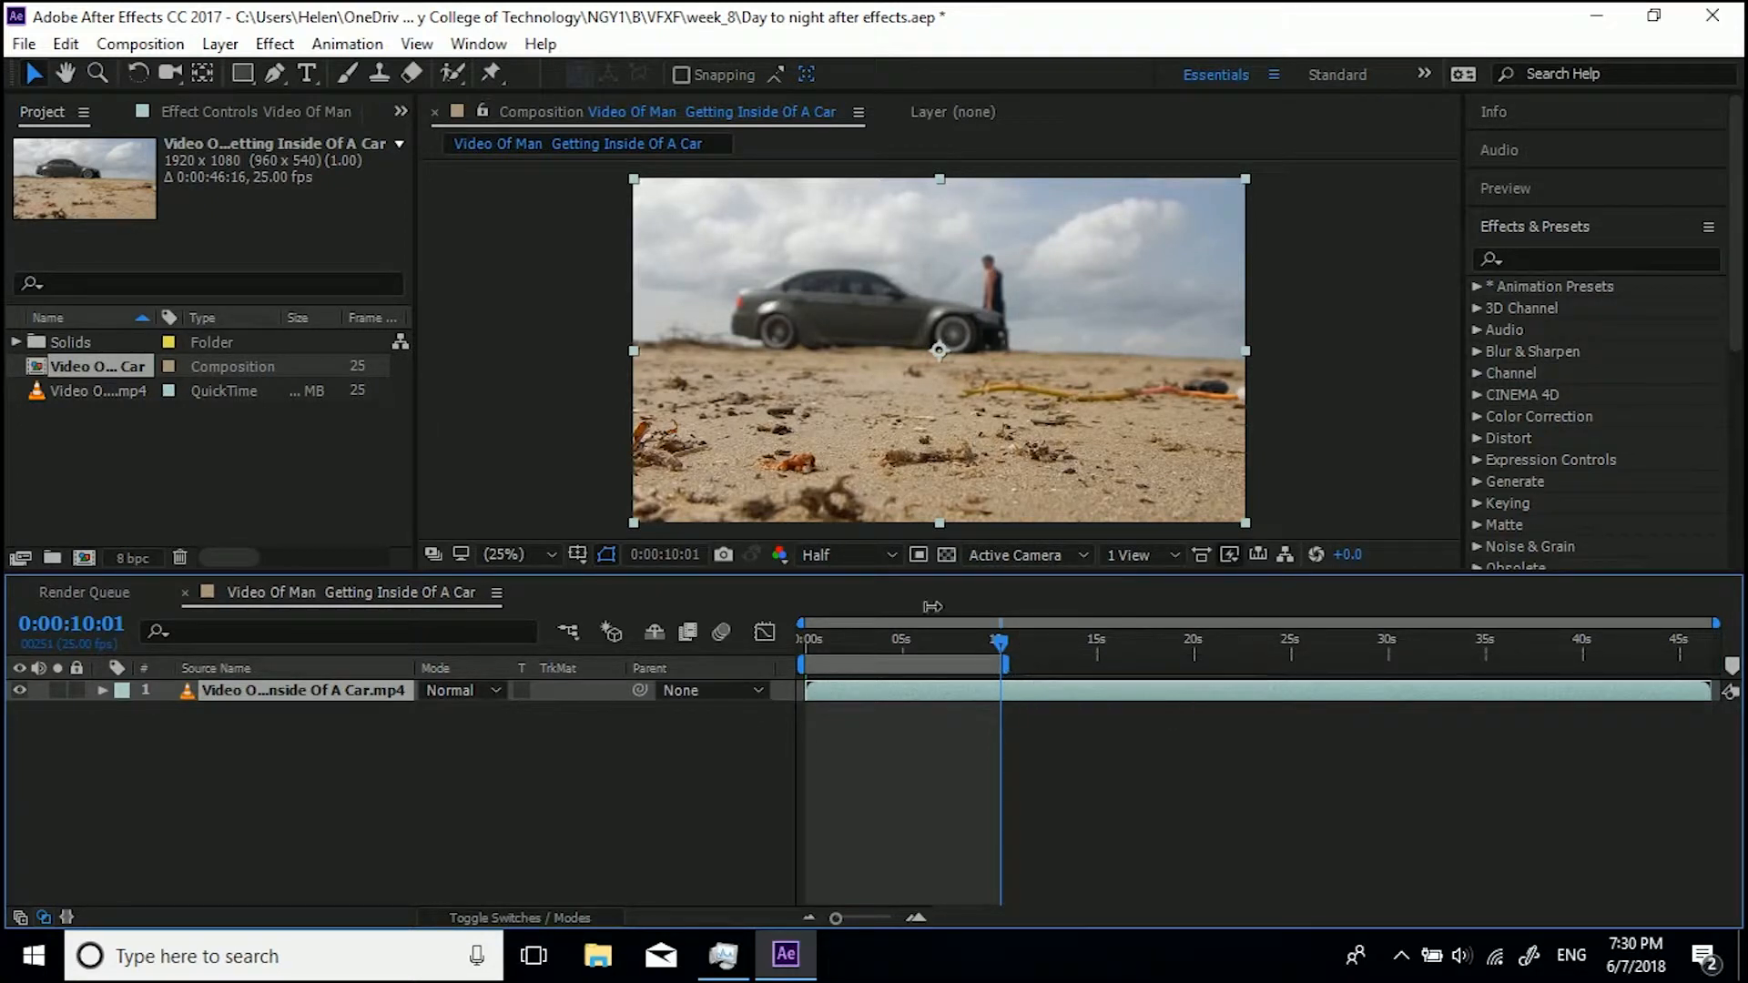
# Go to 0:00:03:09 and apply the Hue/Saturation effect to the video layer
pyautogui.click(870, 646)
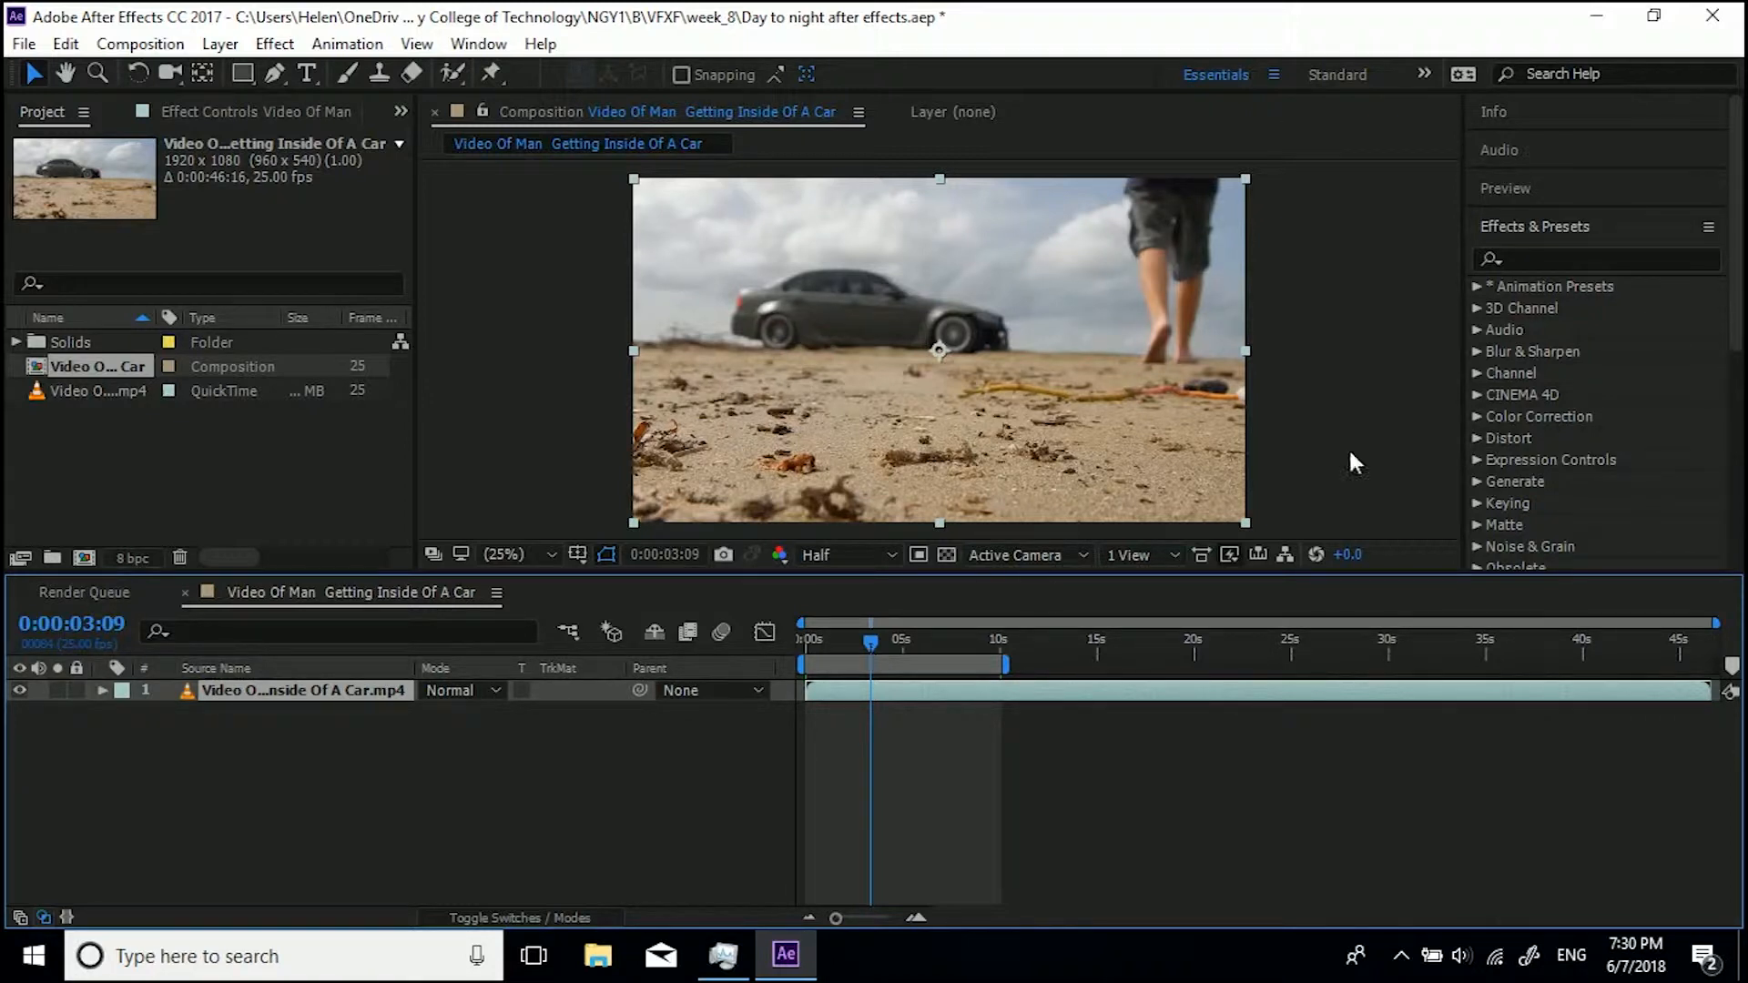
pyautogui.click(1581, 258)
pyautogui.write('hue')
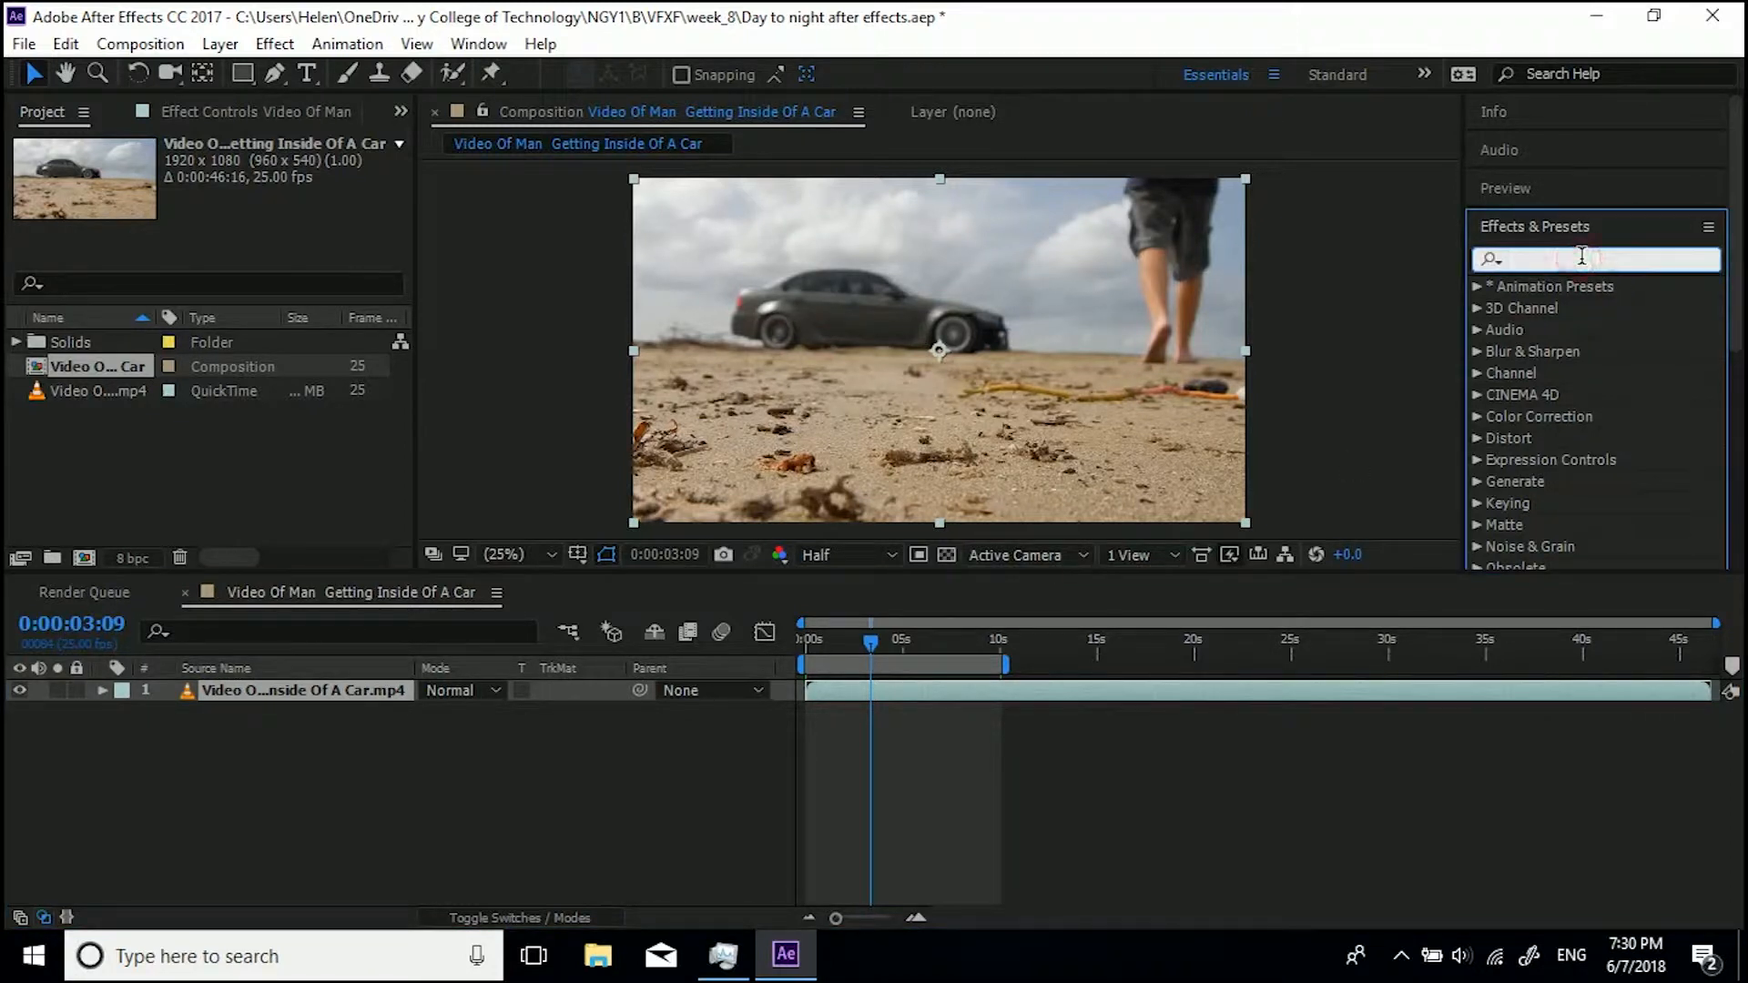
pyautogui.moveTo(1601, 392); pyautogui.dragTo(880, 691)
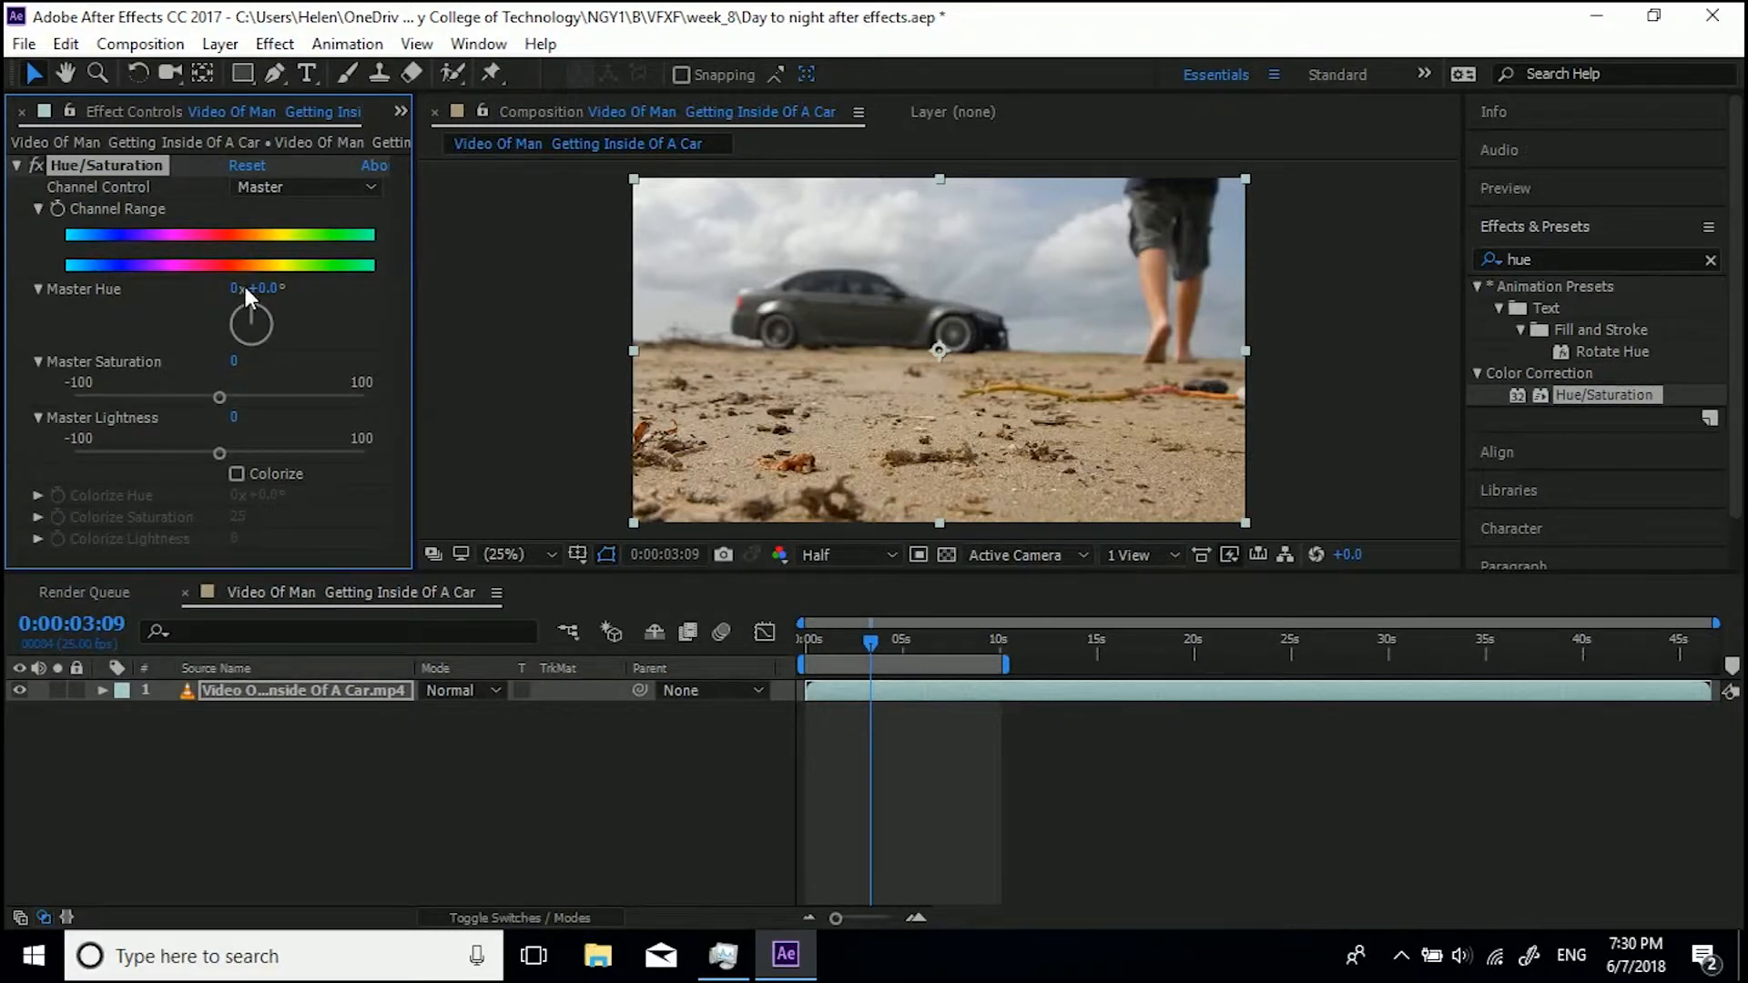
# Set Master Saturation of the Hue/Saturation effect to -45 and collapse the effect's settings
pyautogui.click(232, 360)
pyautogui.write('-40')
pyautogui.press('Return')
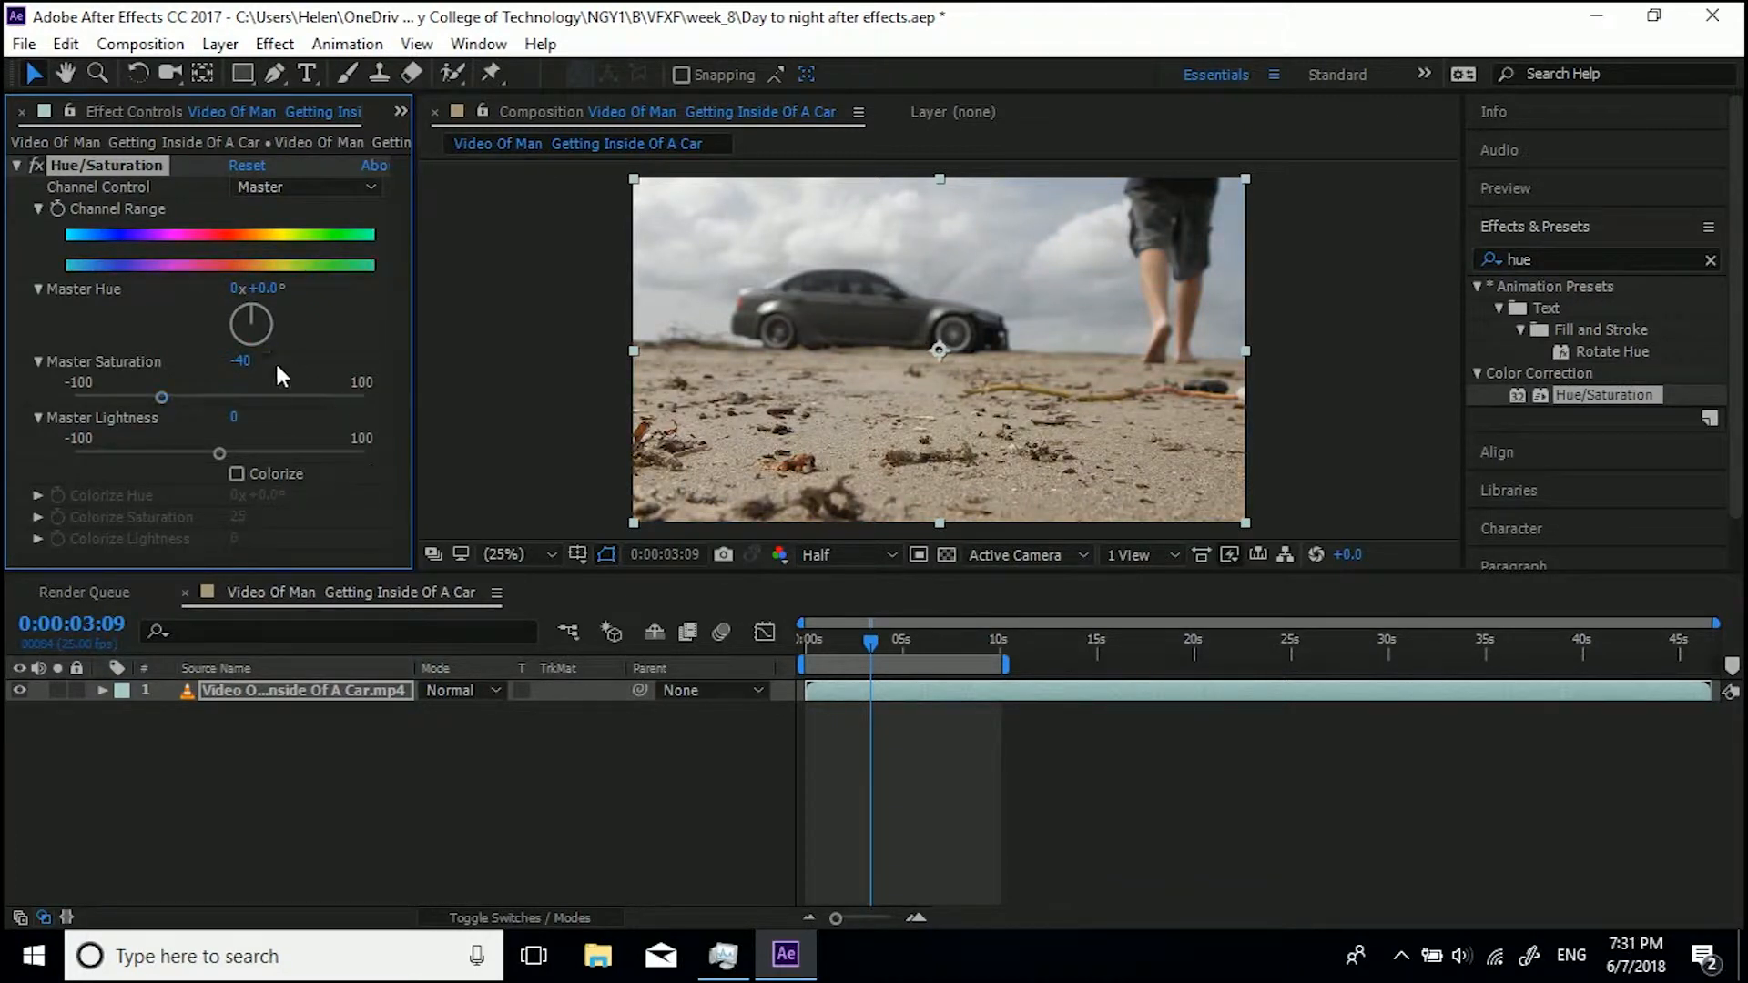
pyautogui.write('-45')
pyautogui.press('Return')
pyautogui.click(16, 164)
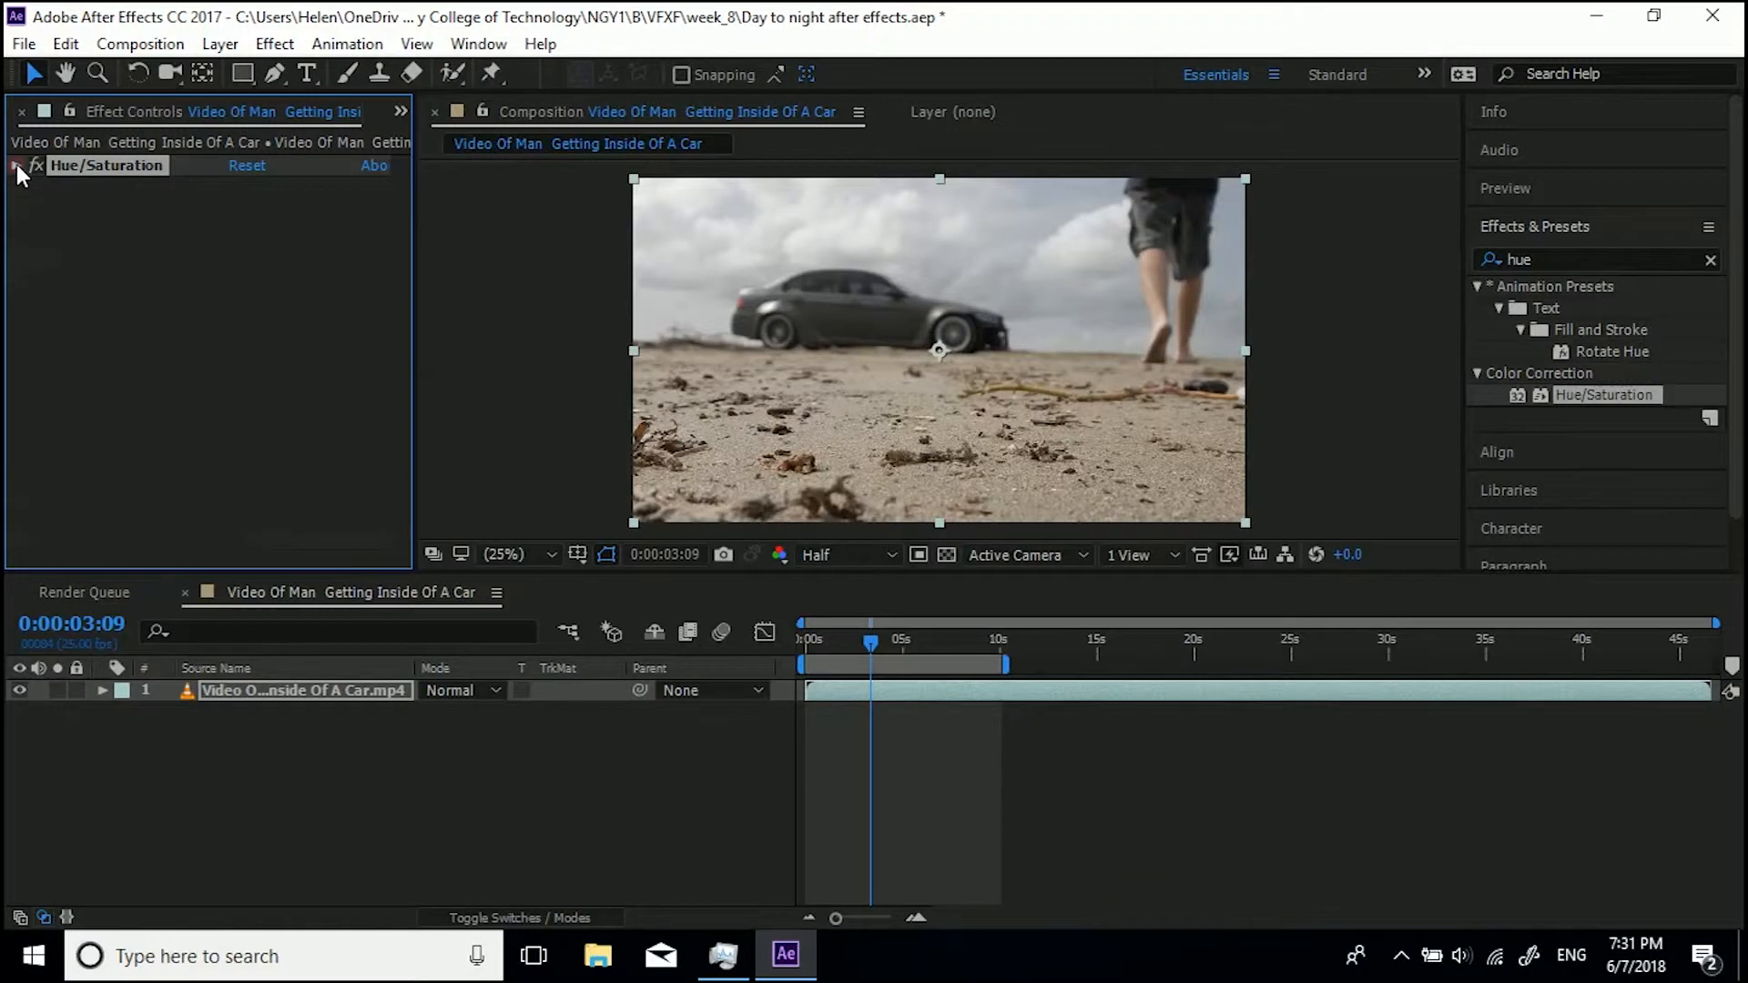
# Search the effects for "curves" and apply the Curves effect to the video layer
pyautogui.click(1562, 258)
pyautogui.write('cur')
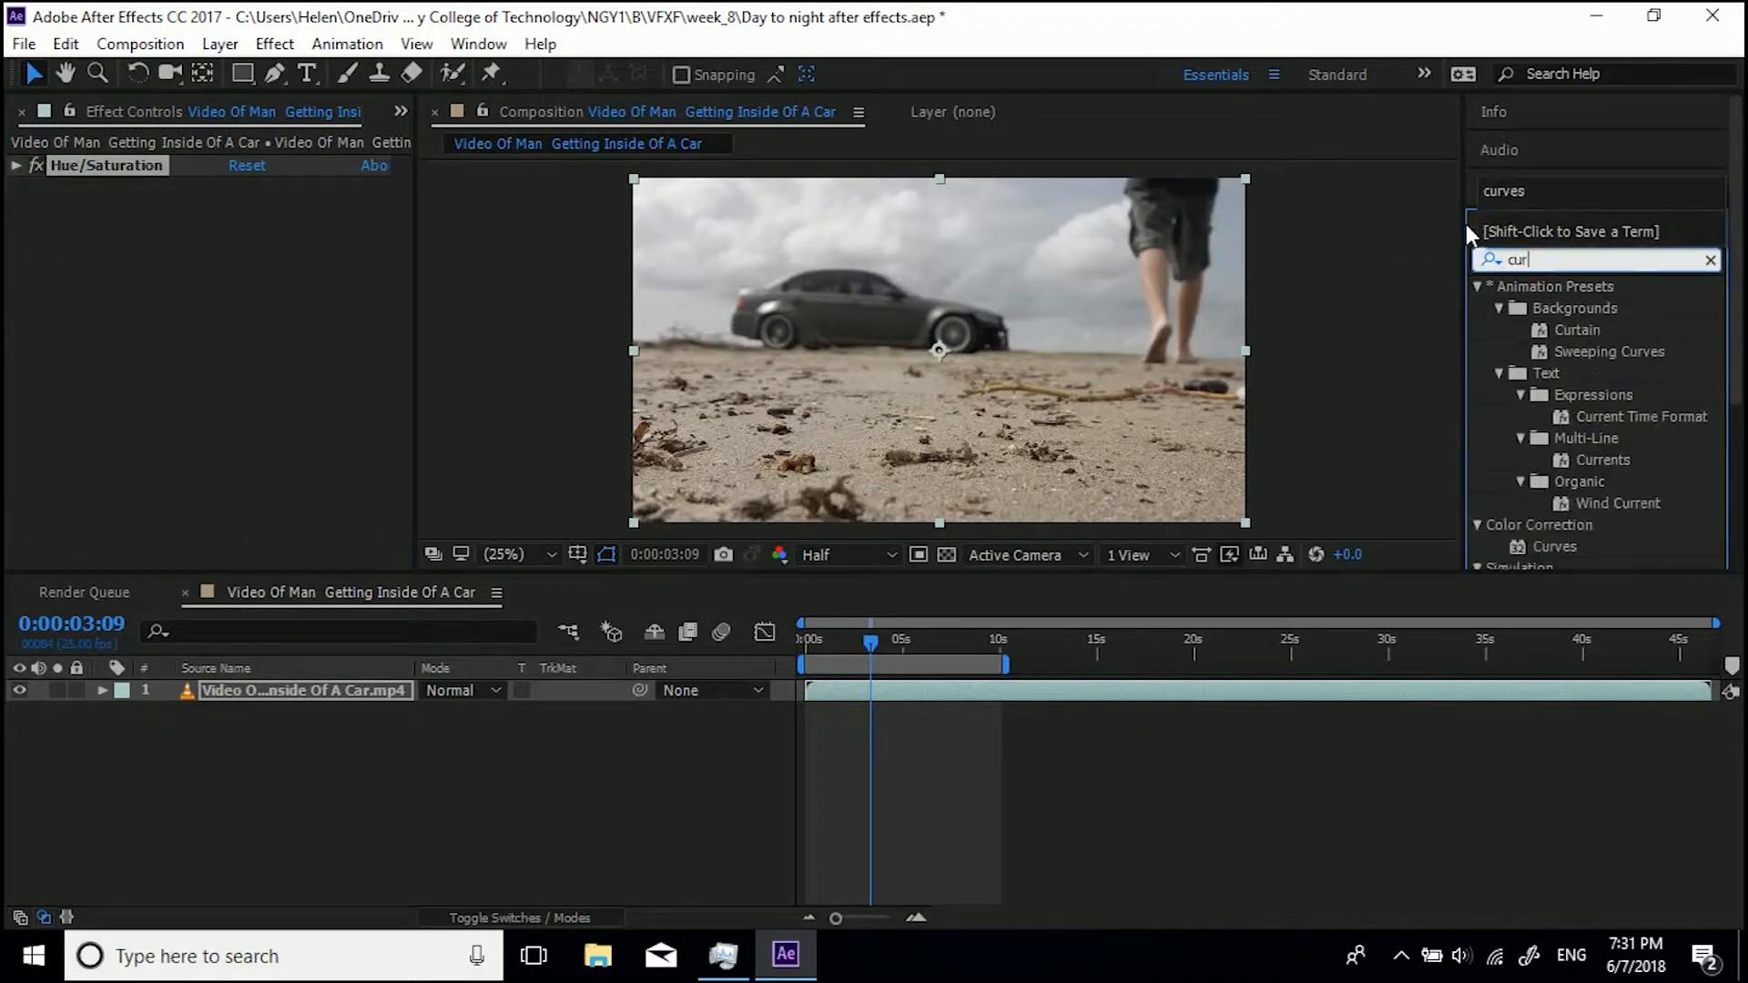
pyautogui.write('ves')
pyautogui.moveTo(1571, 379); pyautogui.dragTo(947, 688)
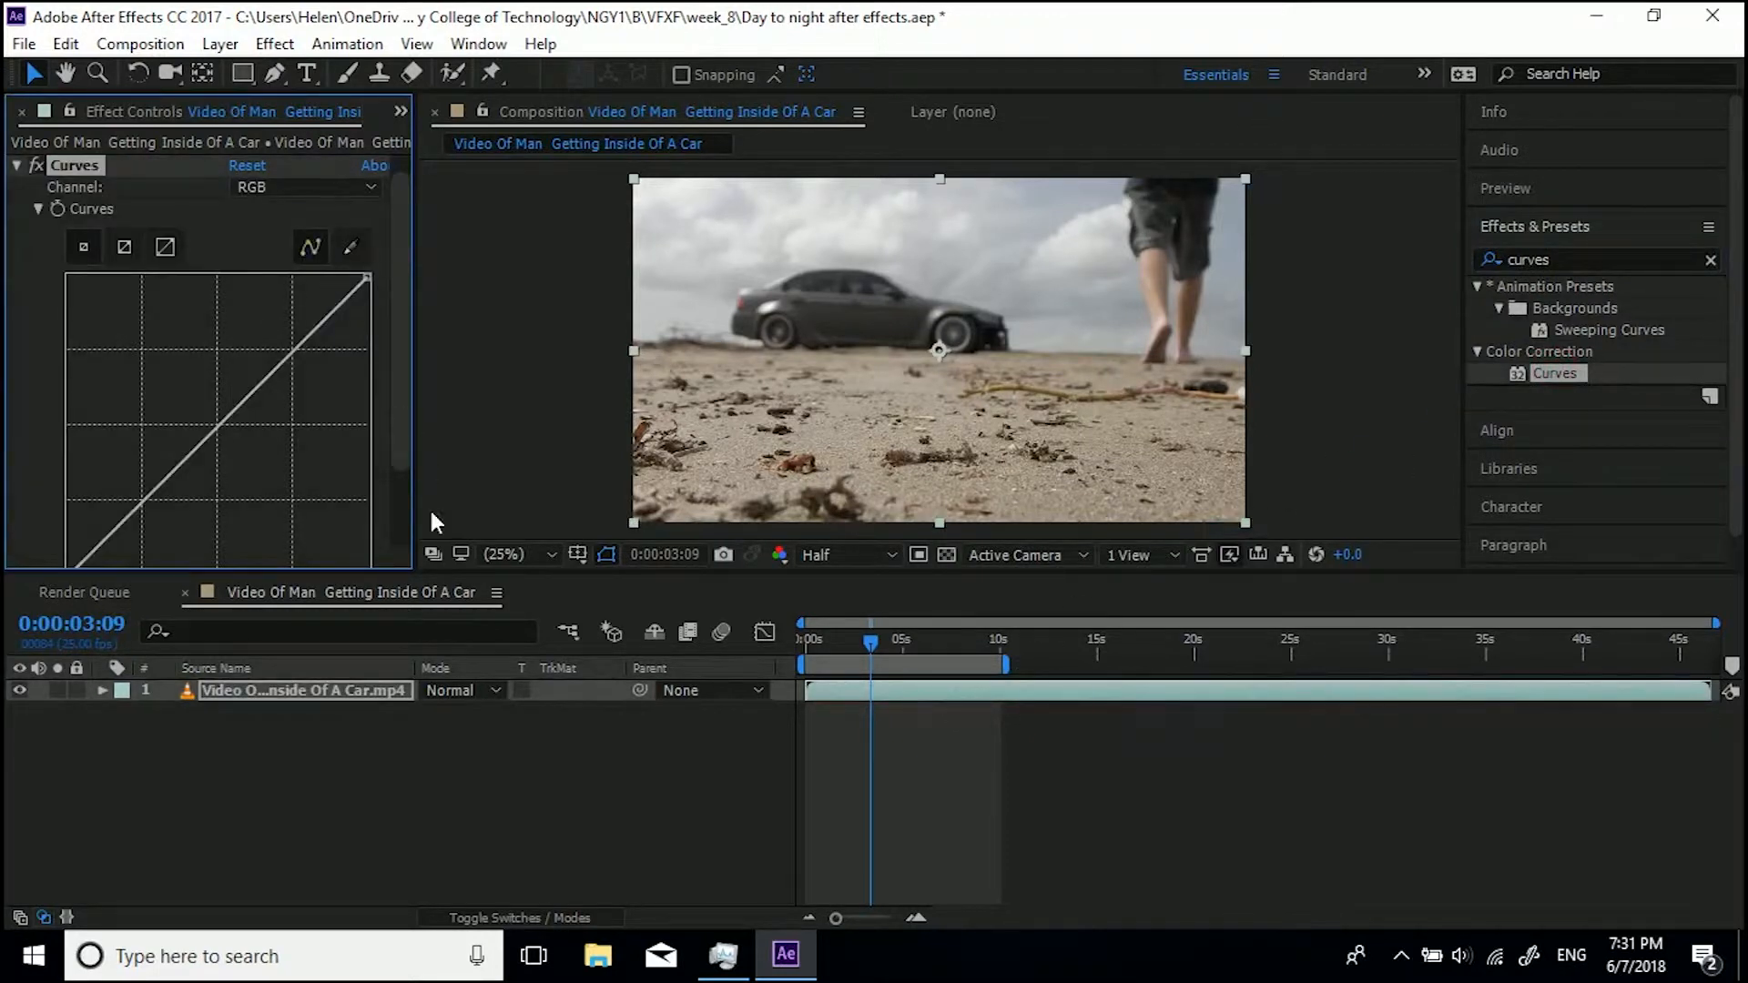
# Darken the footage by lowering the RGB curve's highlight endpoint to about 15% height and adding a midpoint pulled slightly down
pyautogui.scroll(-2, 401, 278)
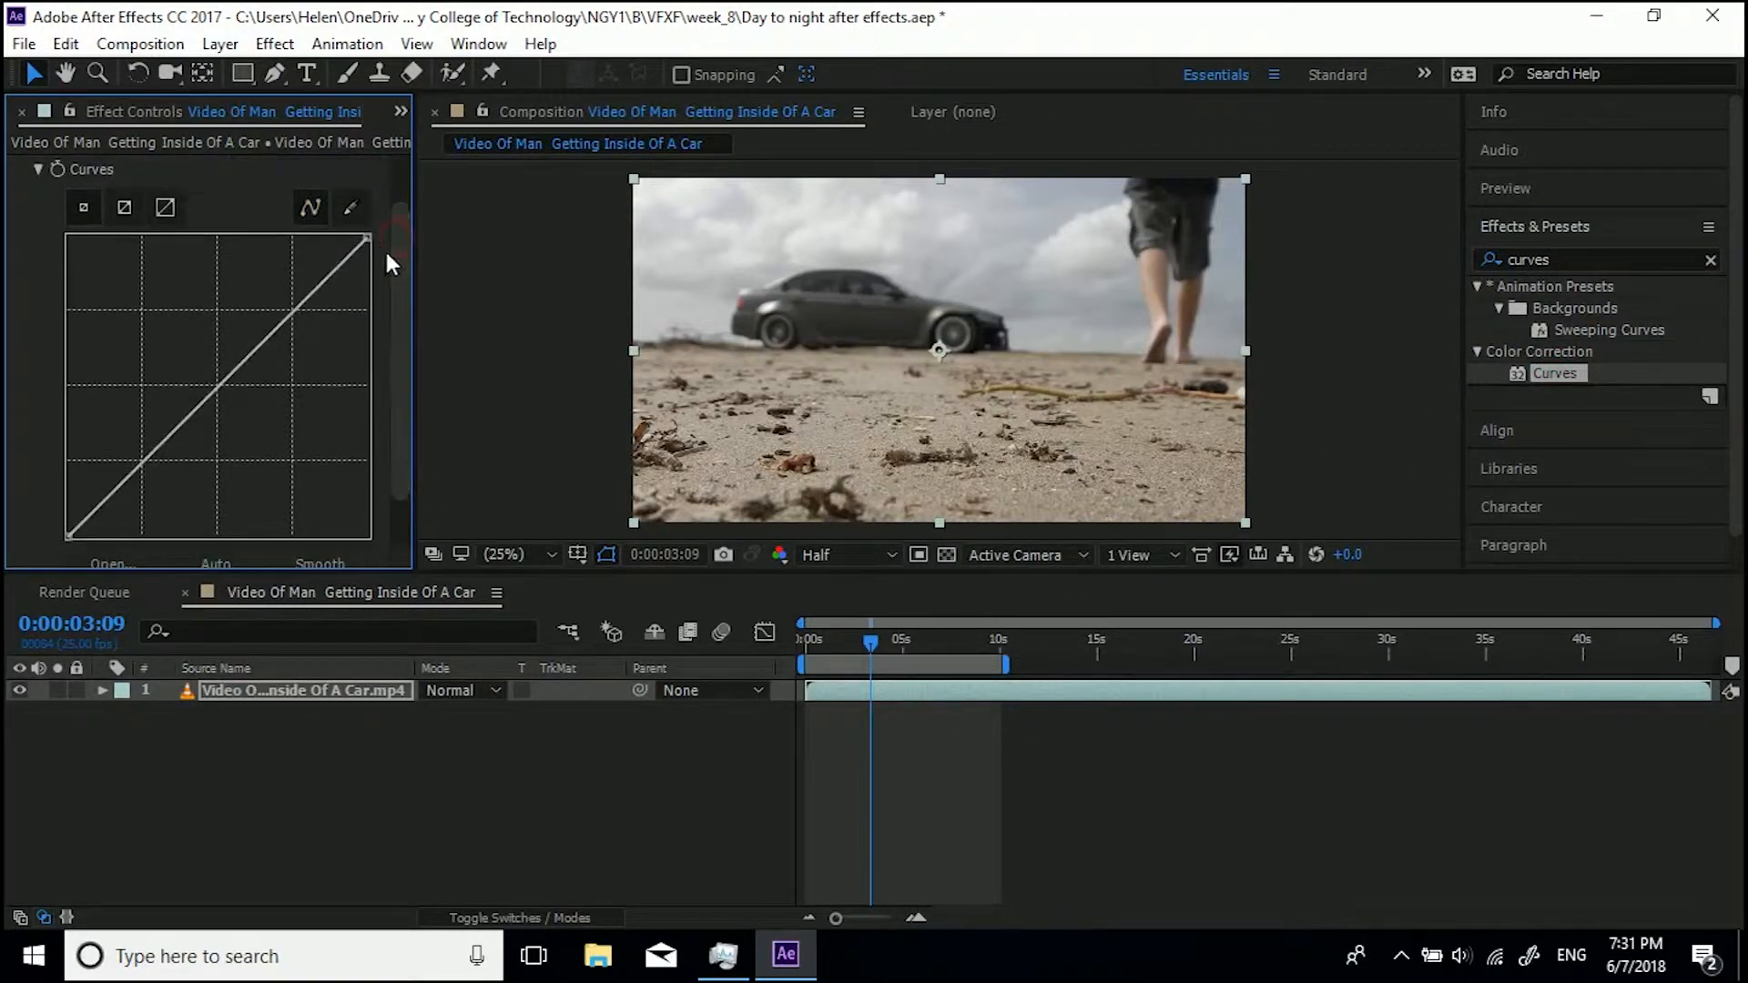
pyautogui.moveTo(365, 236); pyautogui.dragTo(382, 494)
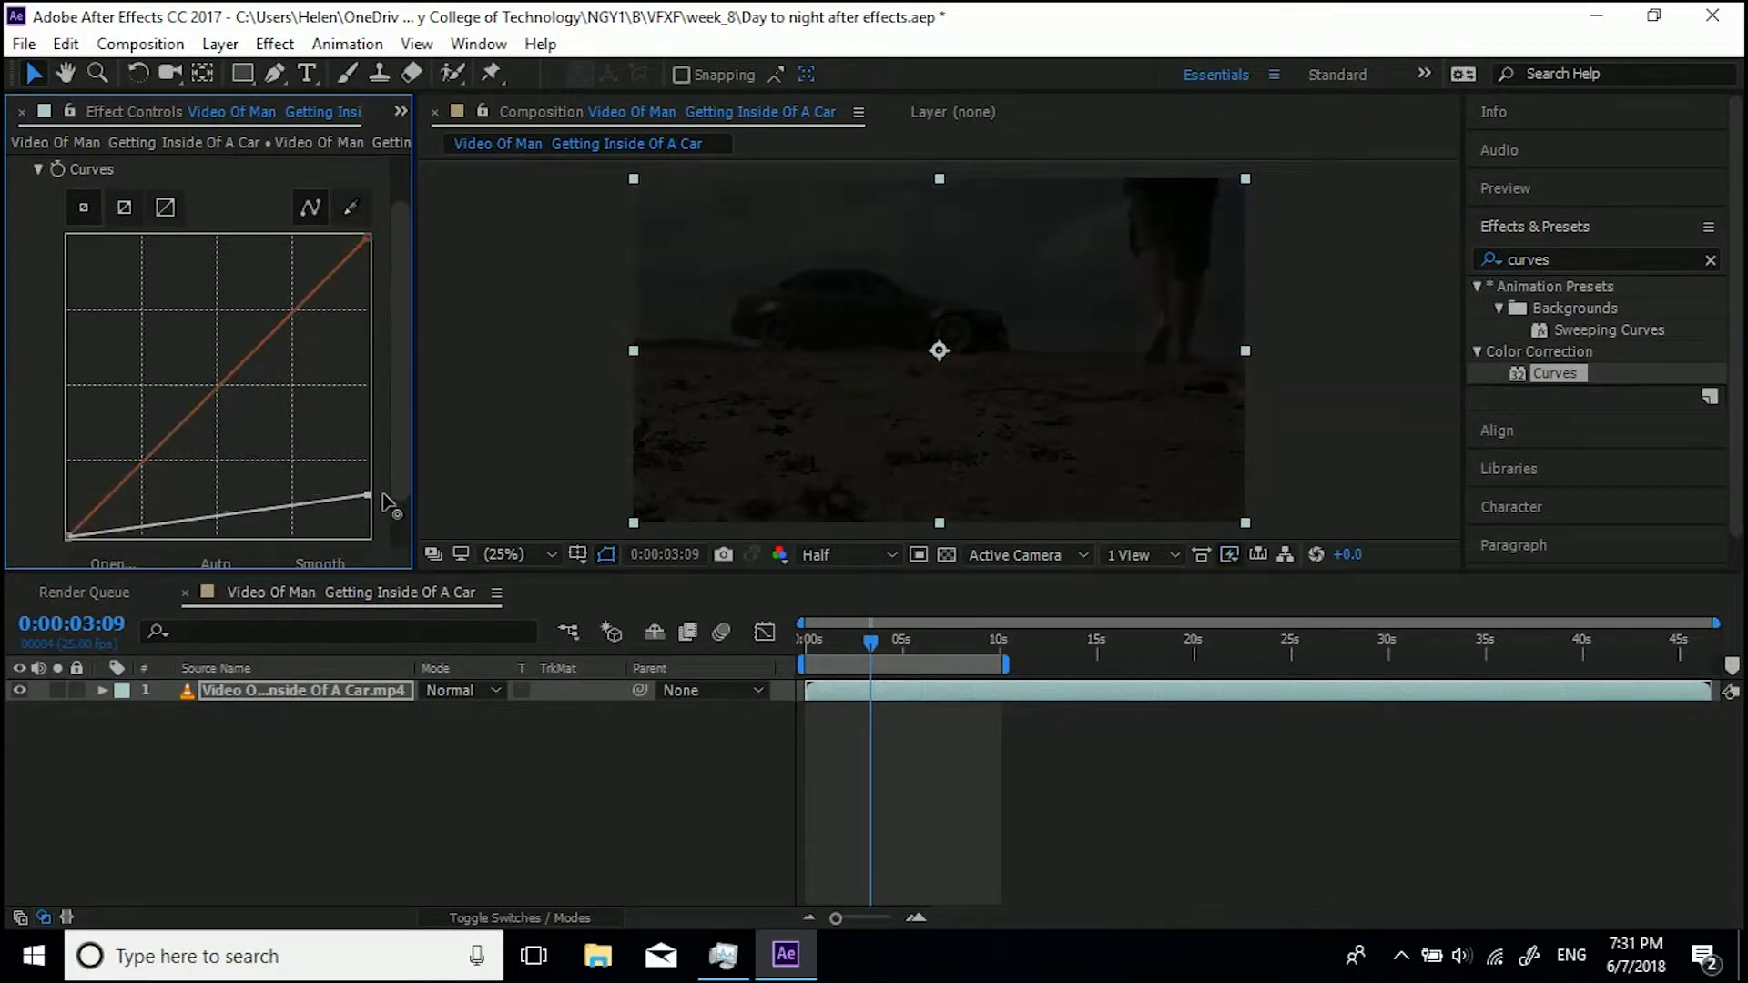
pyautogui.click(243, 521)
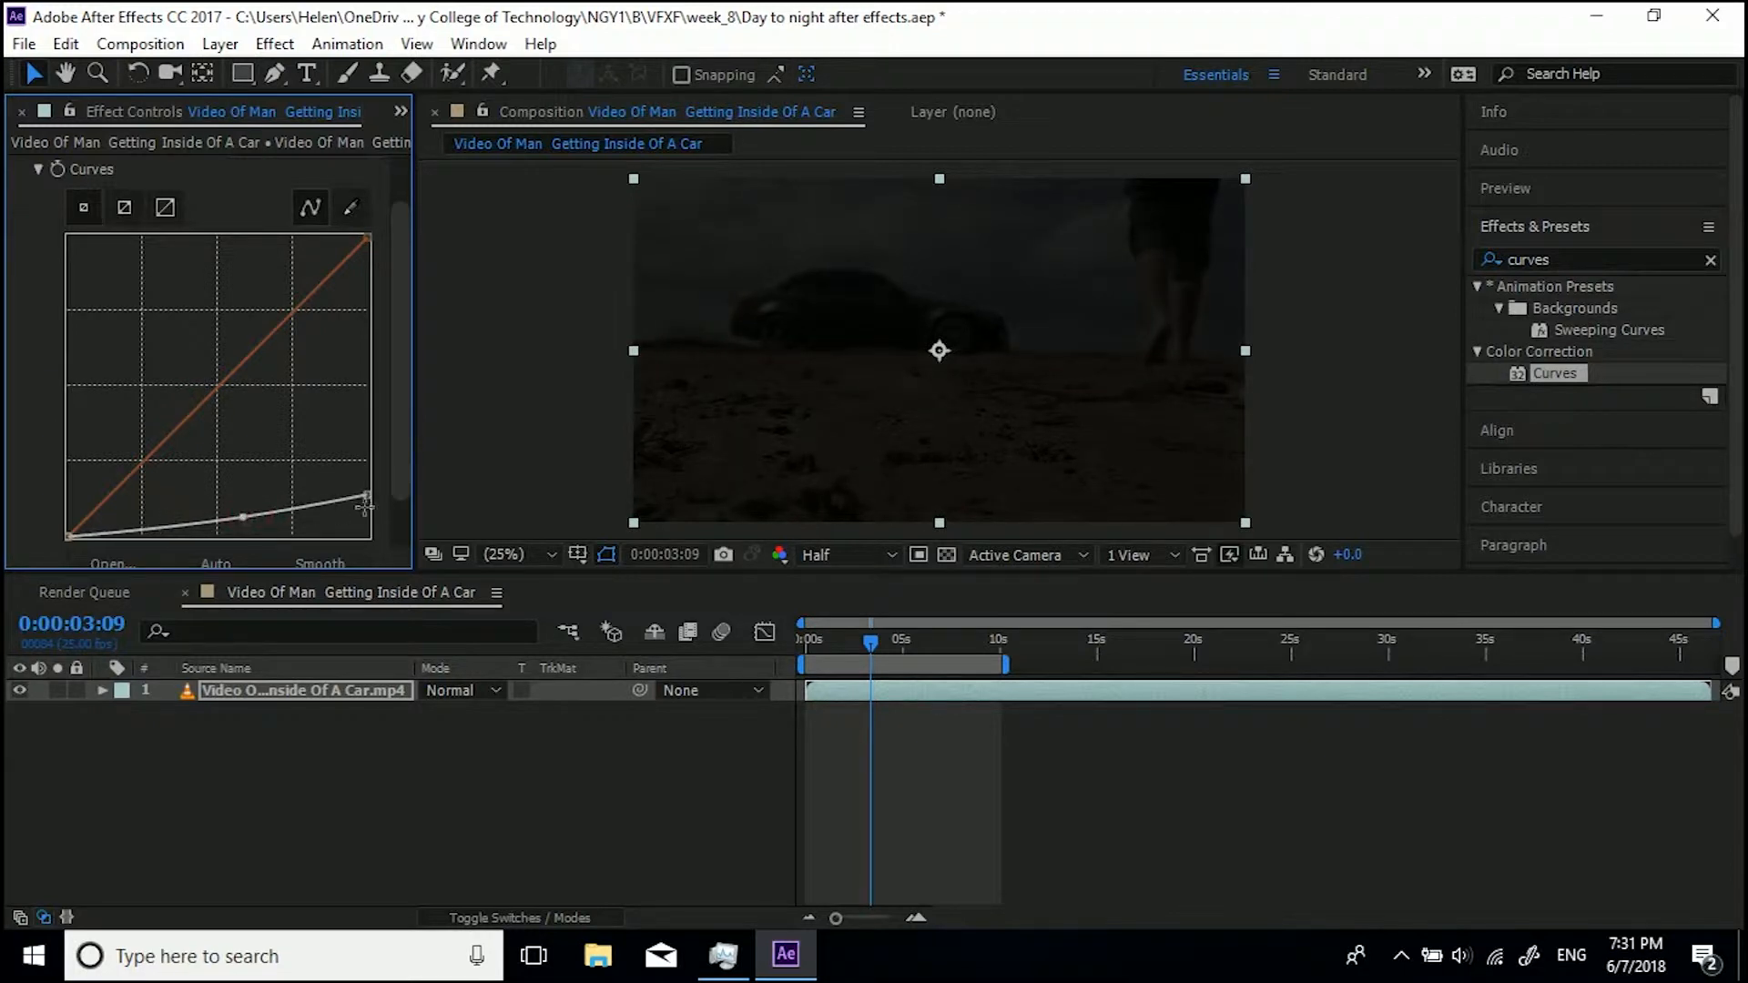
# Reduce the Red channel in Curves by lowering its highlight endpoint to about 90% height and pulling its midpoint slightly down
pyautogui.scroll(2, 398, 262)
pyautogui.click(357, 194)
pyautogui.click(303, 247)
pyautogui.moveTo(365, 280); pyautogui.dragTo(380, 313)
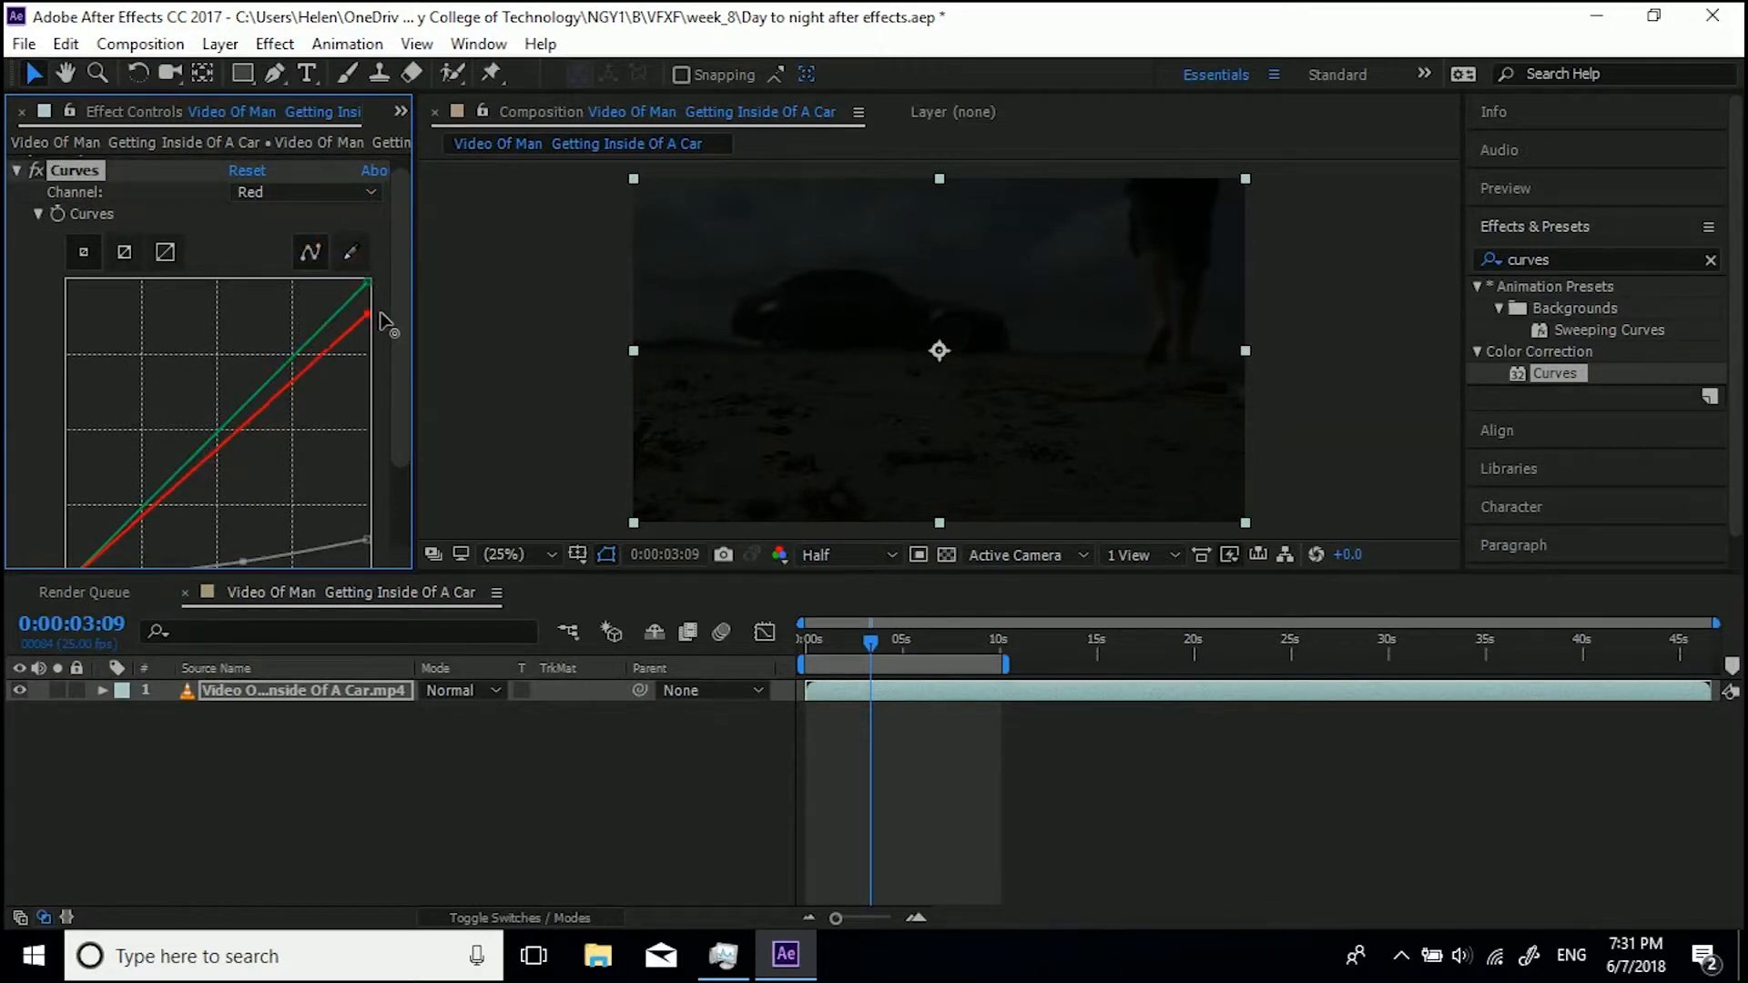
pyautogui.moveTo(229, 442); pyautogui.dragTo(224, 445)
# Reduce the Green channel in Curves by lowering its highlight endpoint to about 90% height and pulling its midpoint slightly down
pyautogui.click(320, 193)
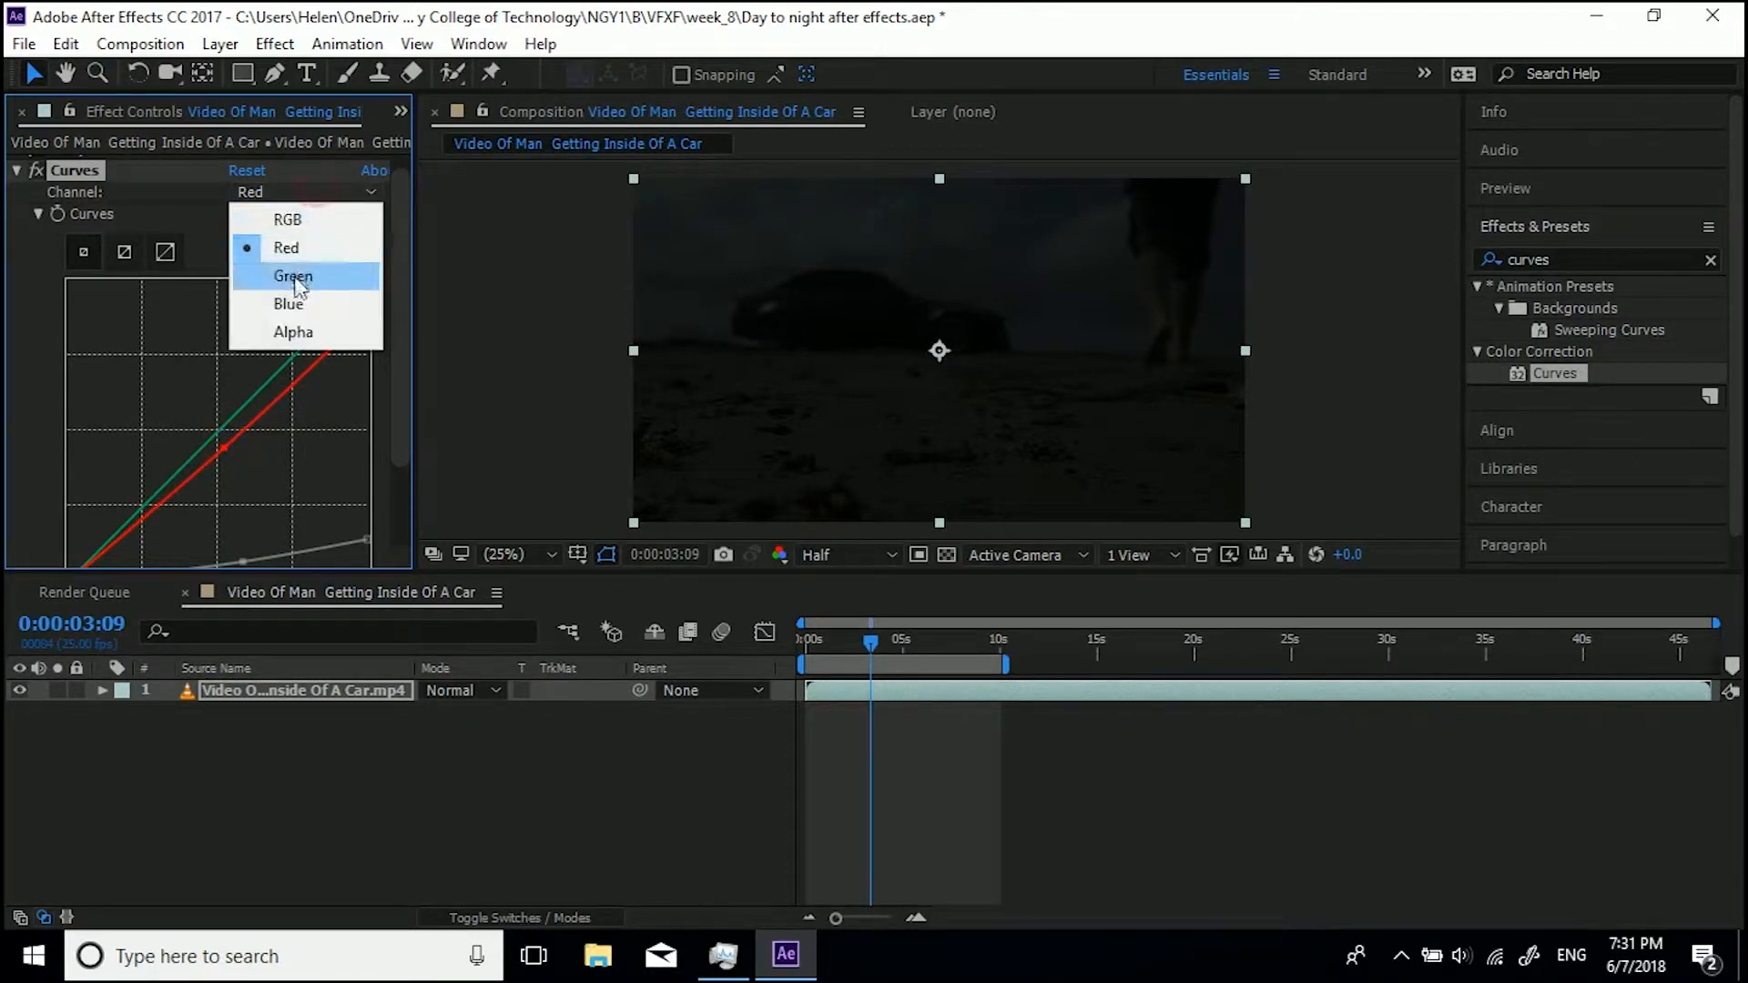
pyautogui.click(296, 276)
pyautogui.moveTo(367, 282); pyautogui.dragTo(368, 310)
pyautogui.moveTo(219, 441); pyautogui.dragTo(223, 455)
# Boost the Blue channel in Curves by raising its midpoint slightly and moving its highlight endpoint a little inward along the upper edge
pyautogui.click(315, 191)
pyautogui.click(288, 306)
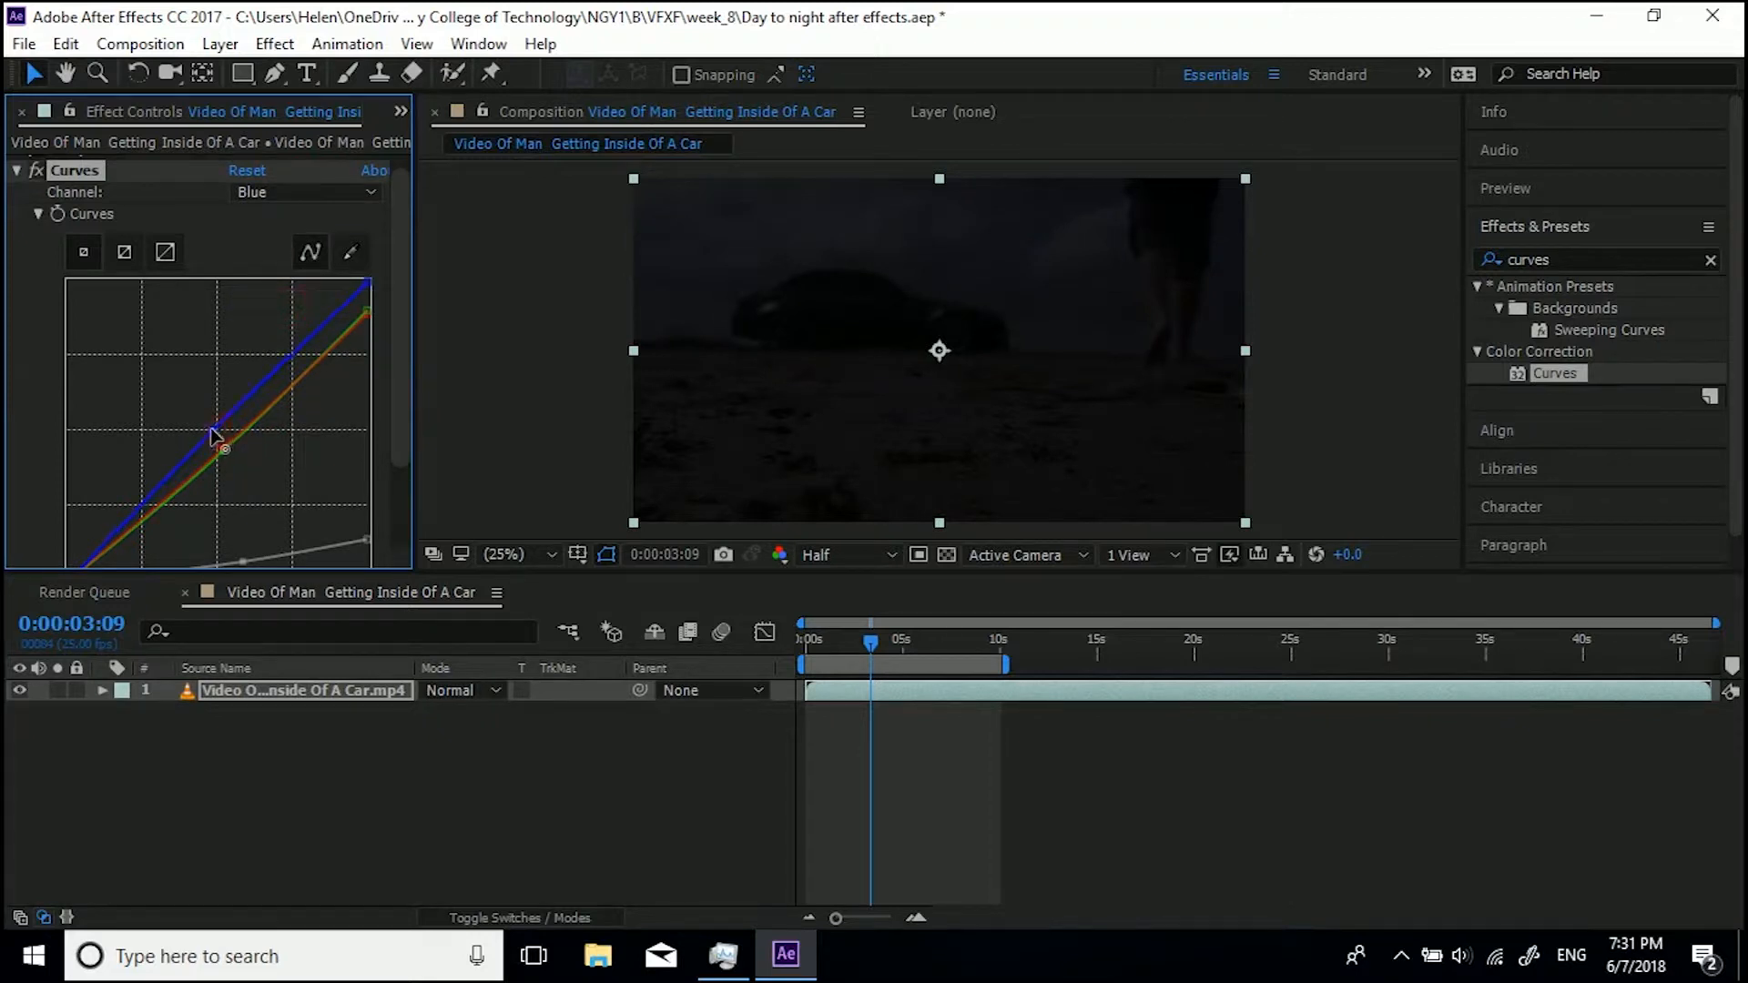
pyautogui.moveTo(214, 436); pyautogui.dragTo(210, 431)
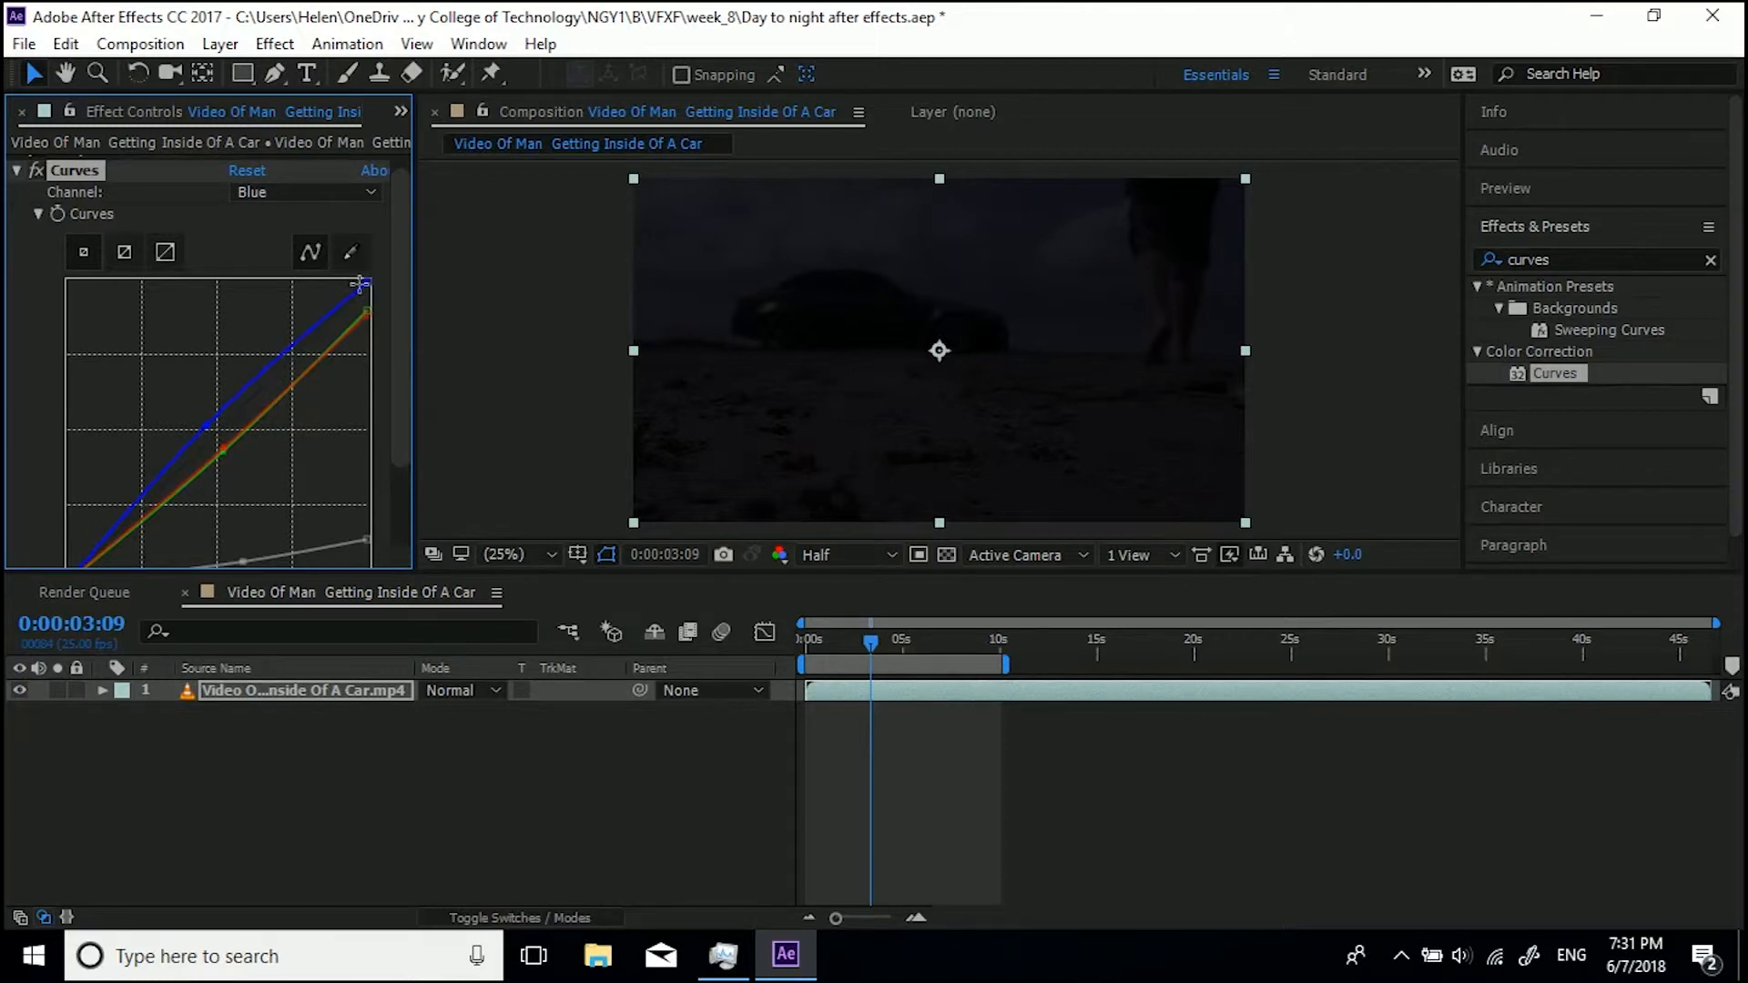
pyautogui.moveTo(372, 279); pyautogui.dragTo(347, 277)
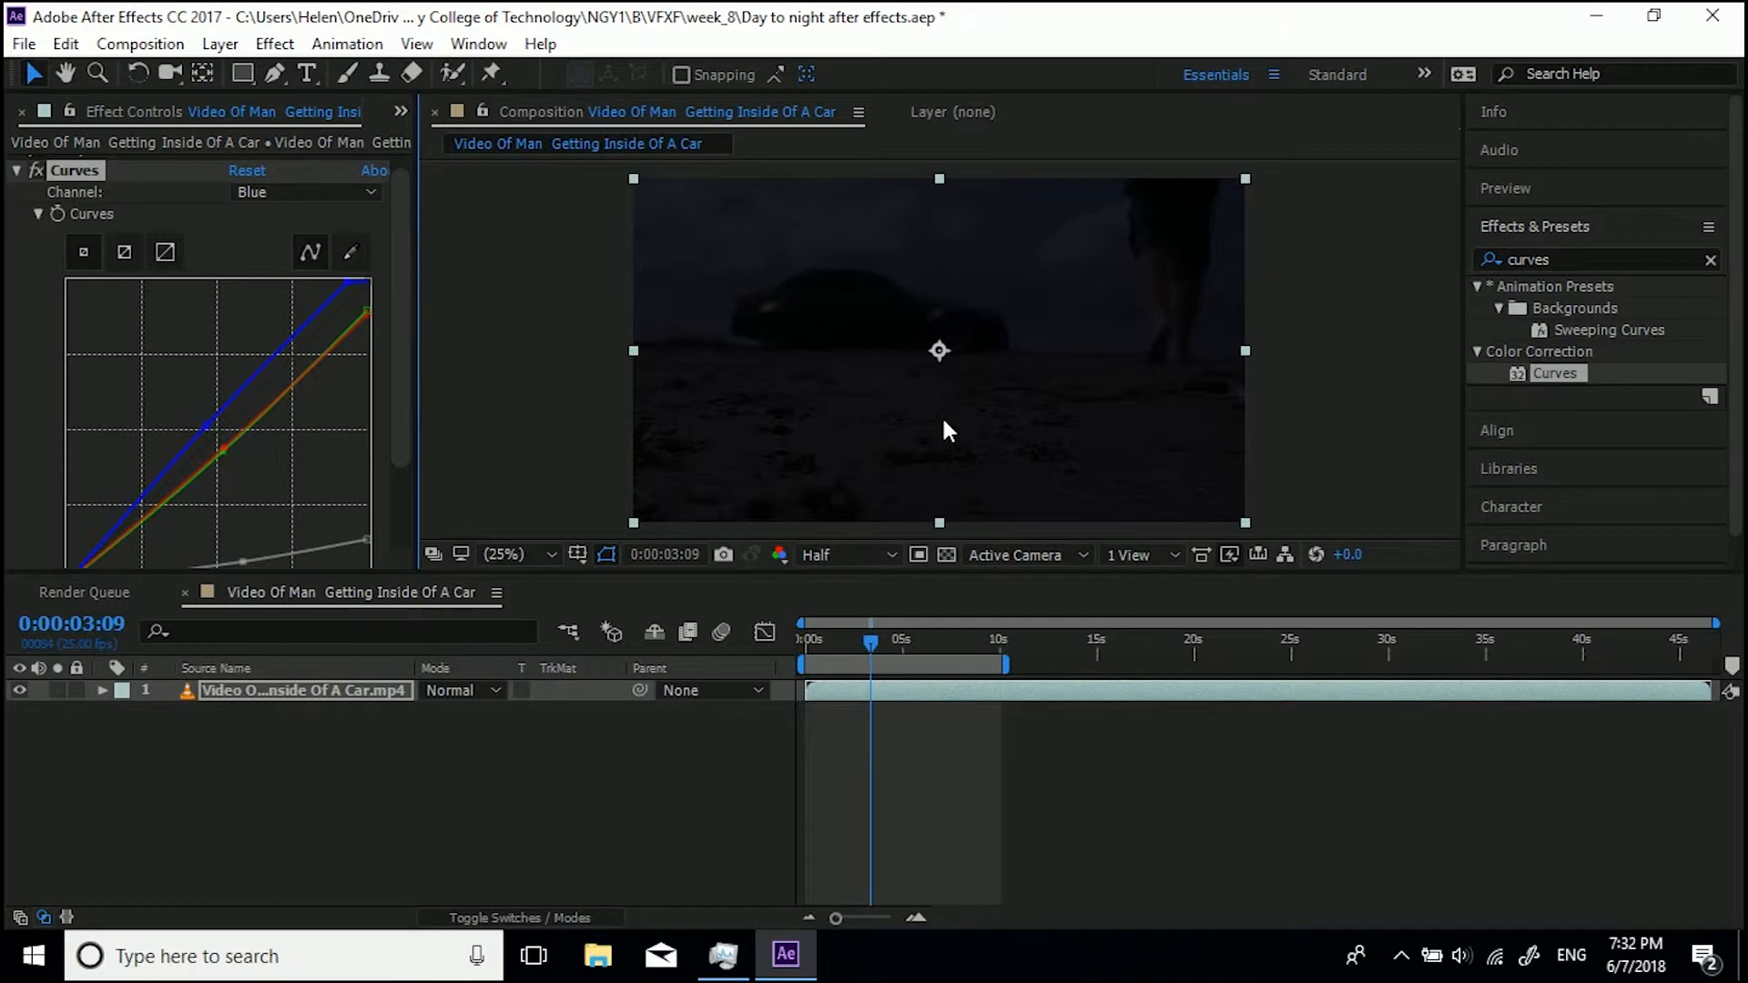
# Collapse the Curves settings and duplicate the video layer
pyautogui.moveTo(944, 421); pyautogui.dragTo(923, 412)
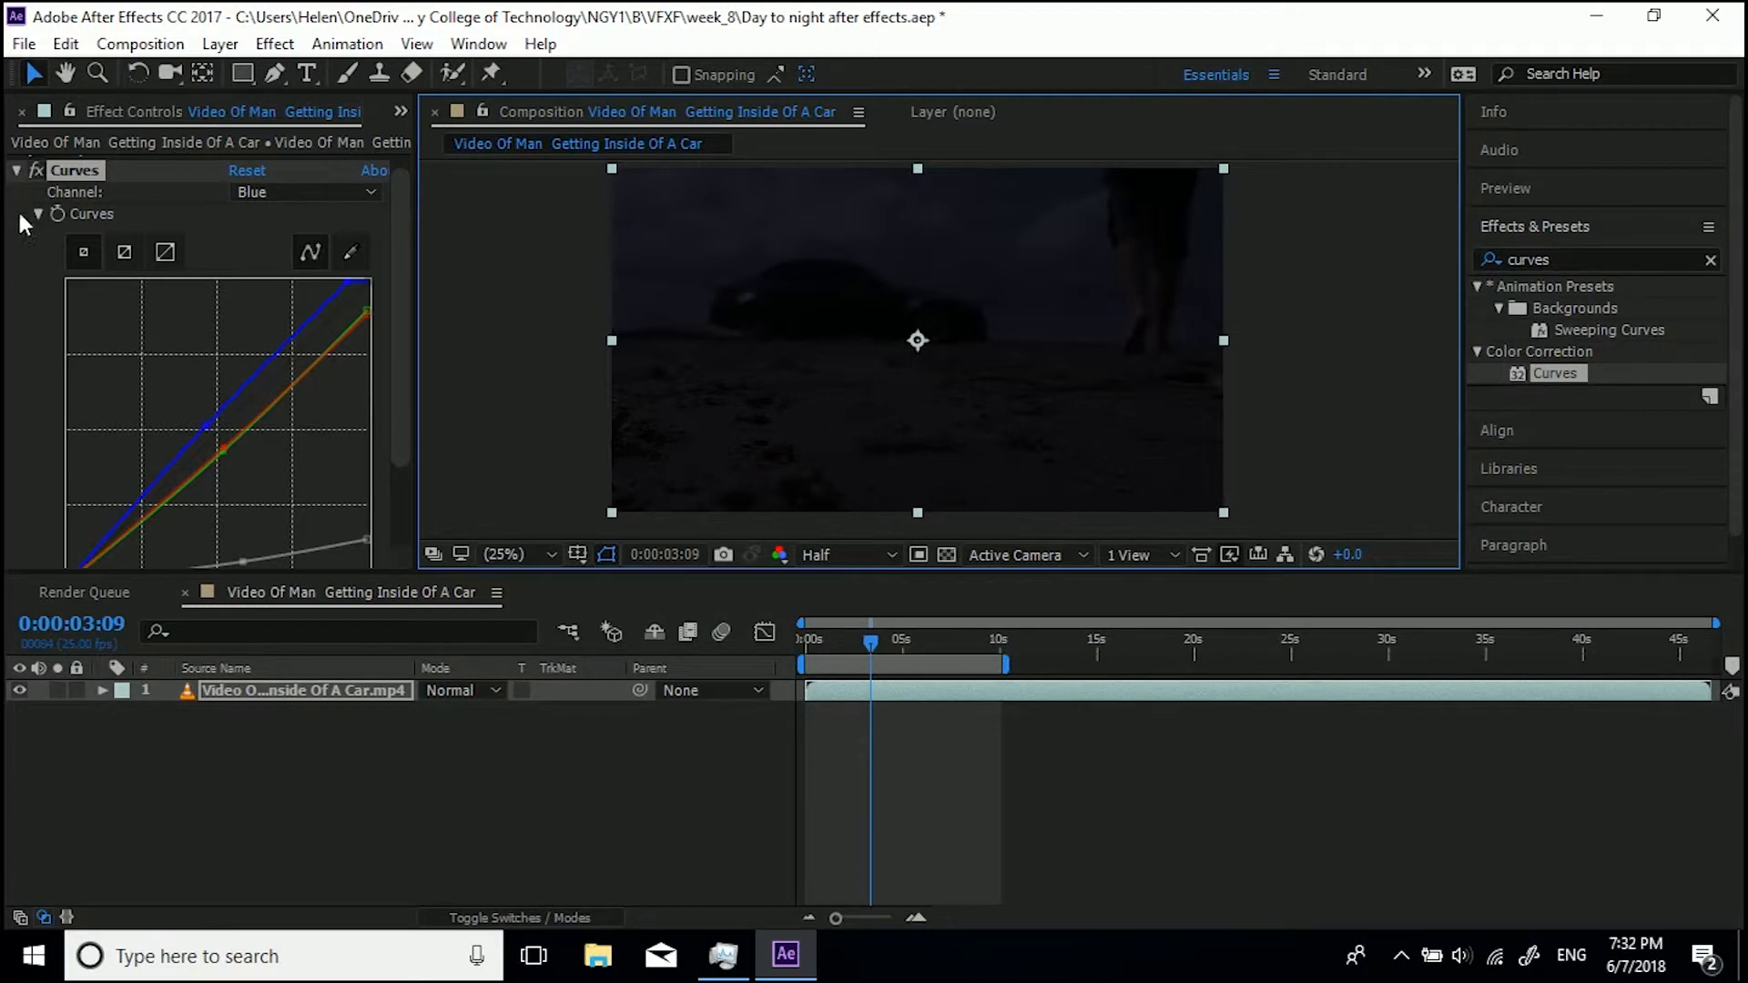
pyautogui.click(16, 168)
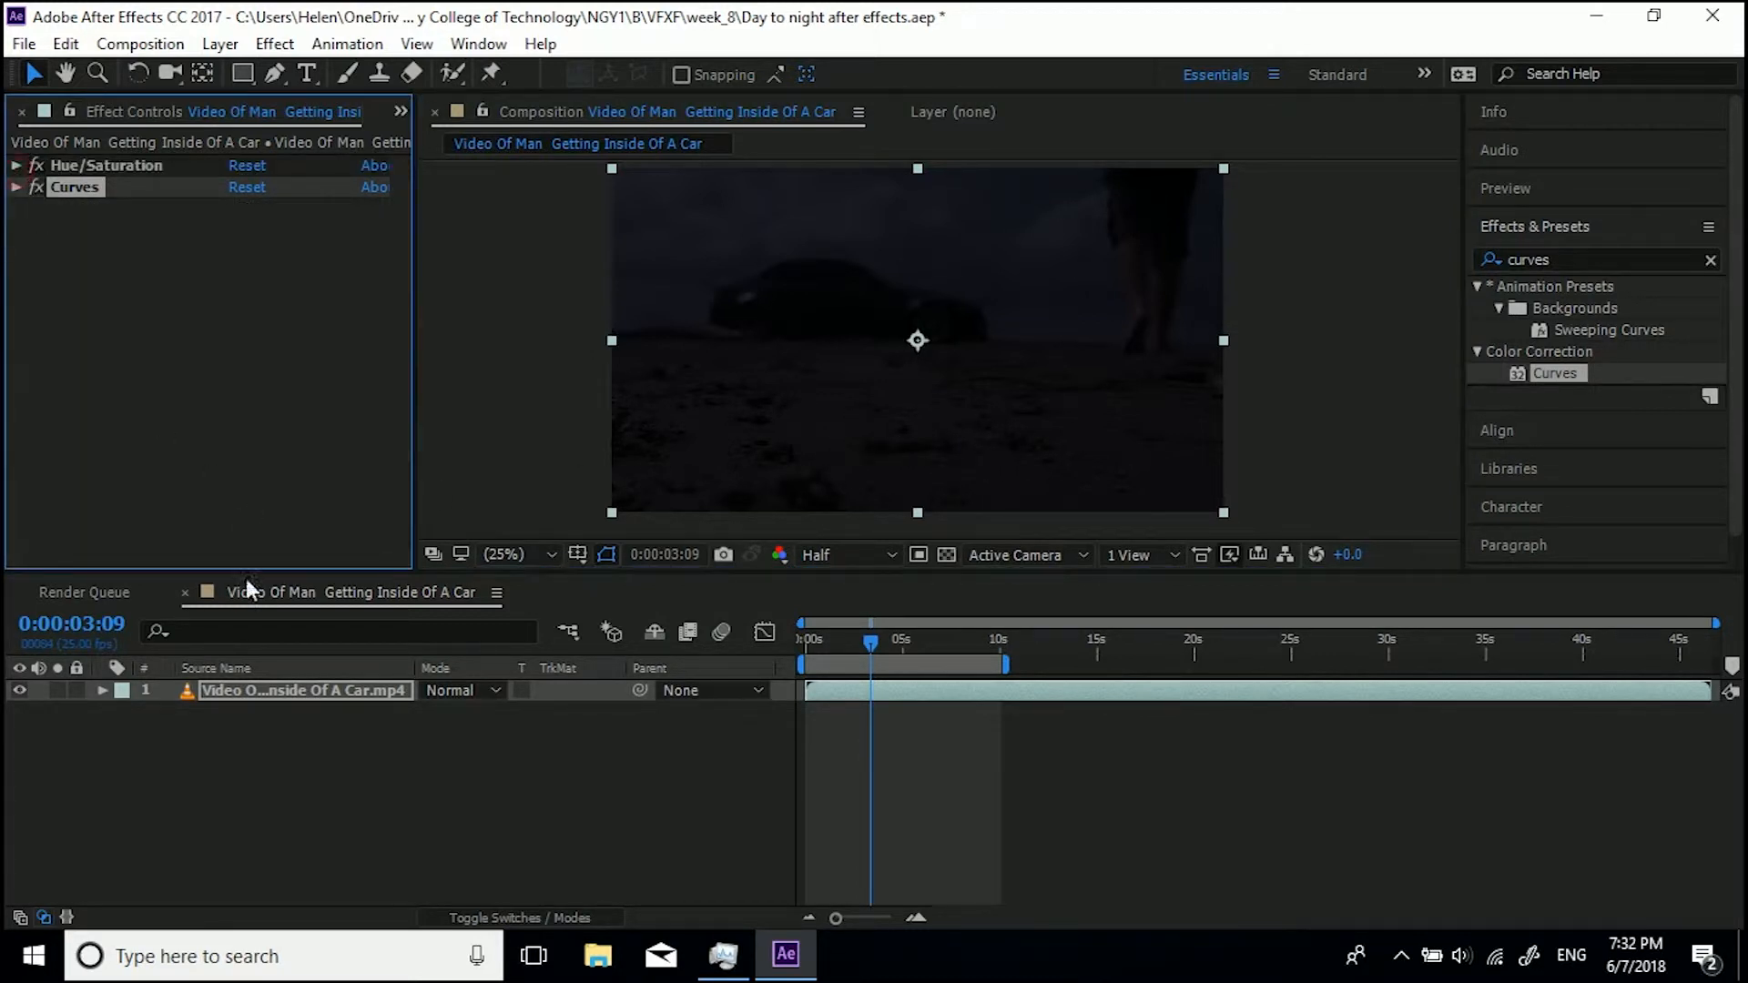
pyautogui.click(244, 691)
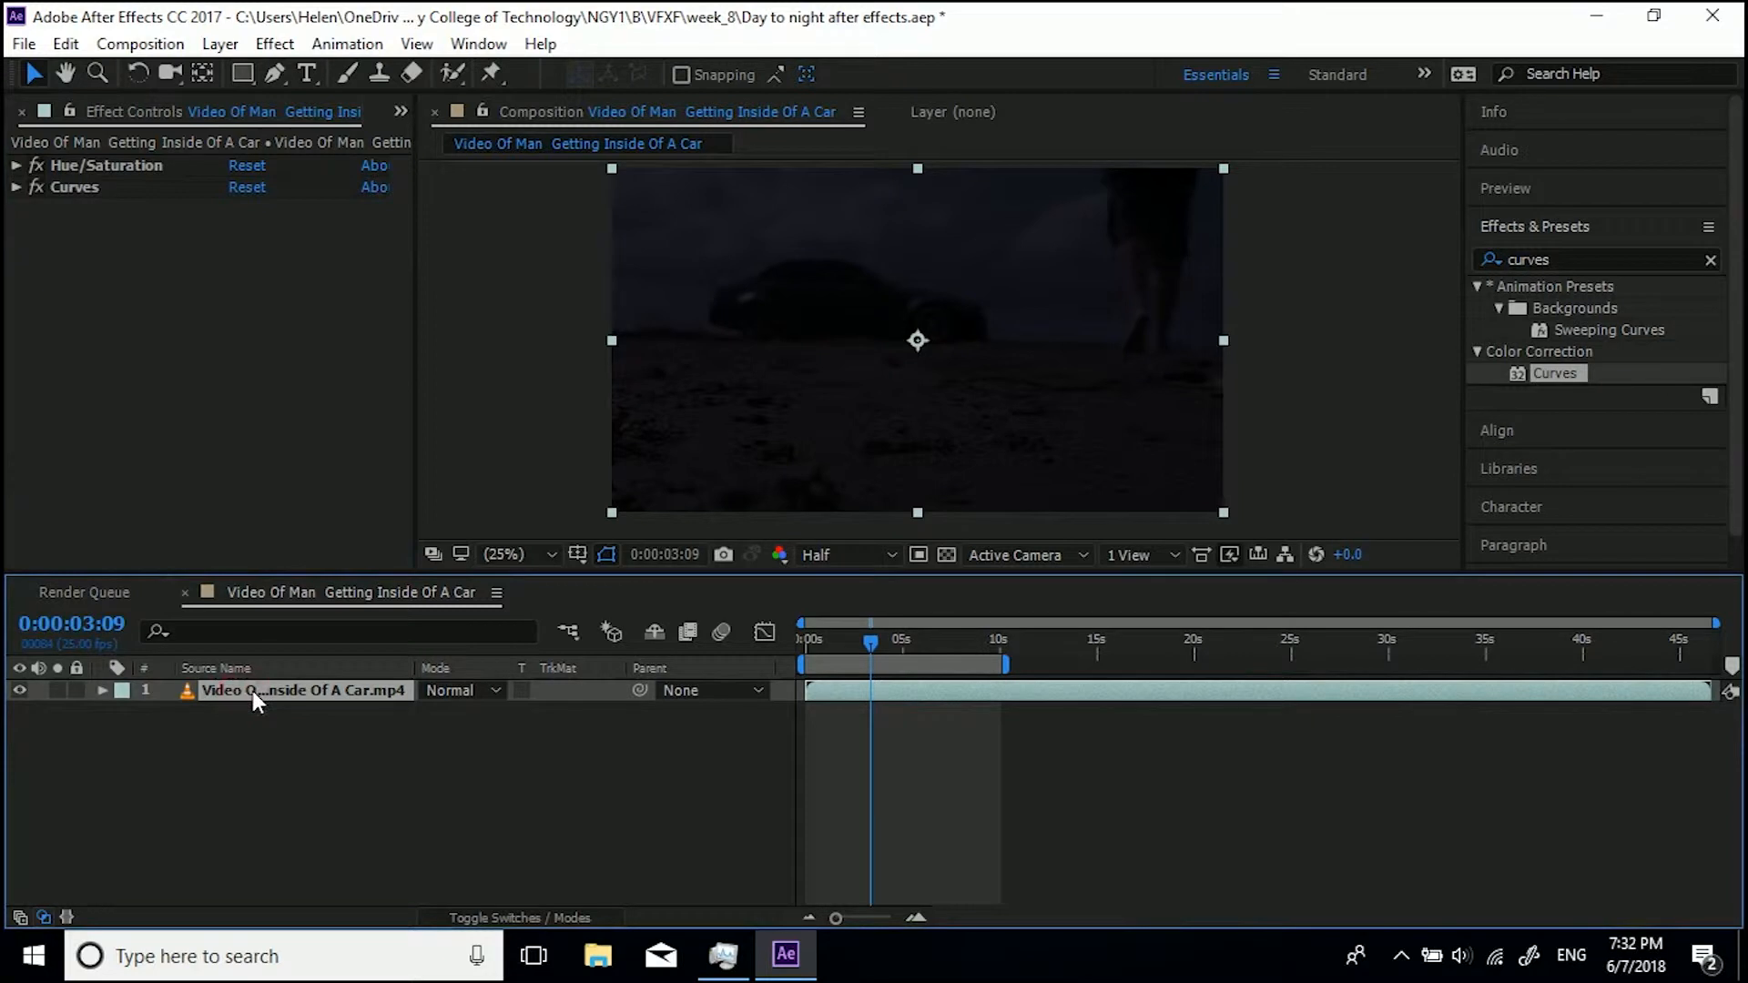
pyautogui.hotkey('ctrl', 'd')
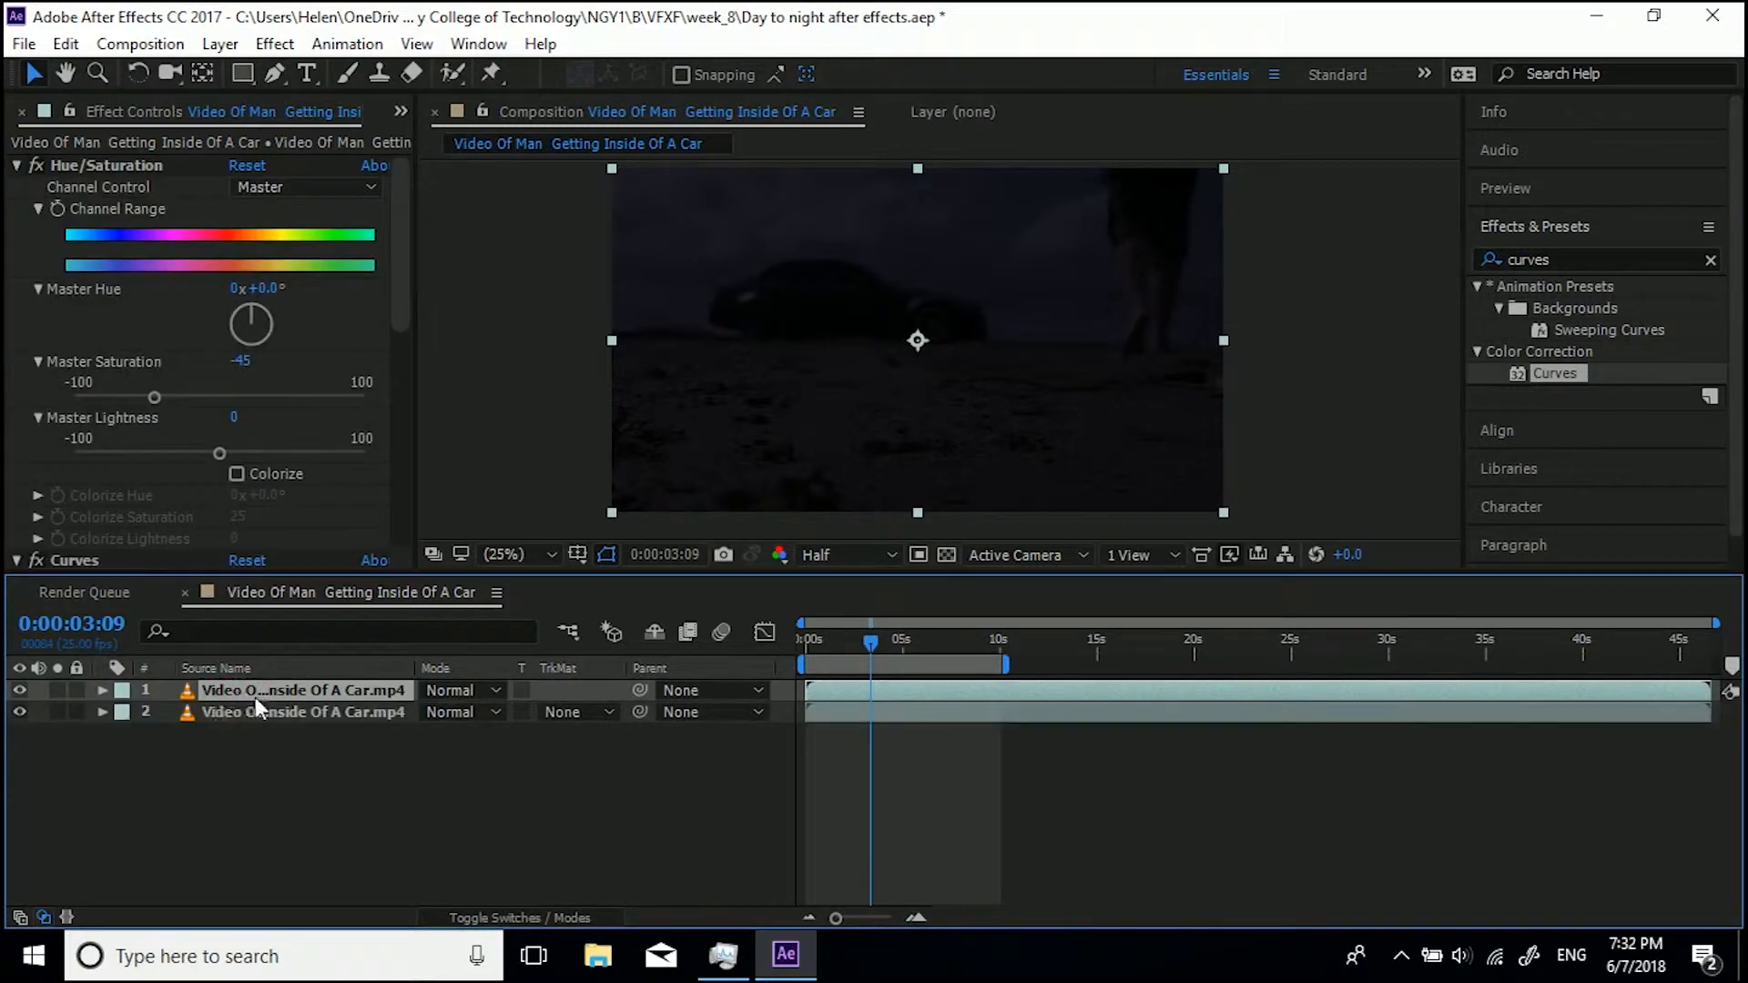
# Reset both the Hue/Saturation and Curves effects on the upper copy of the video layer
pyautogui.click(17, 164)
pyautogui.click(17, 186)
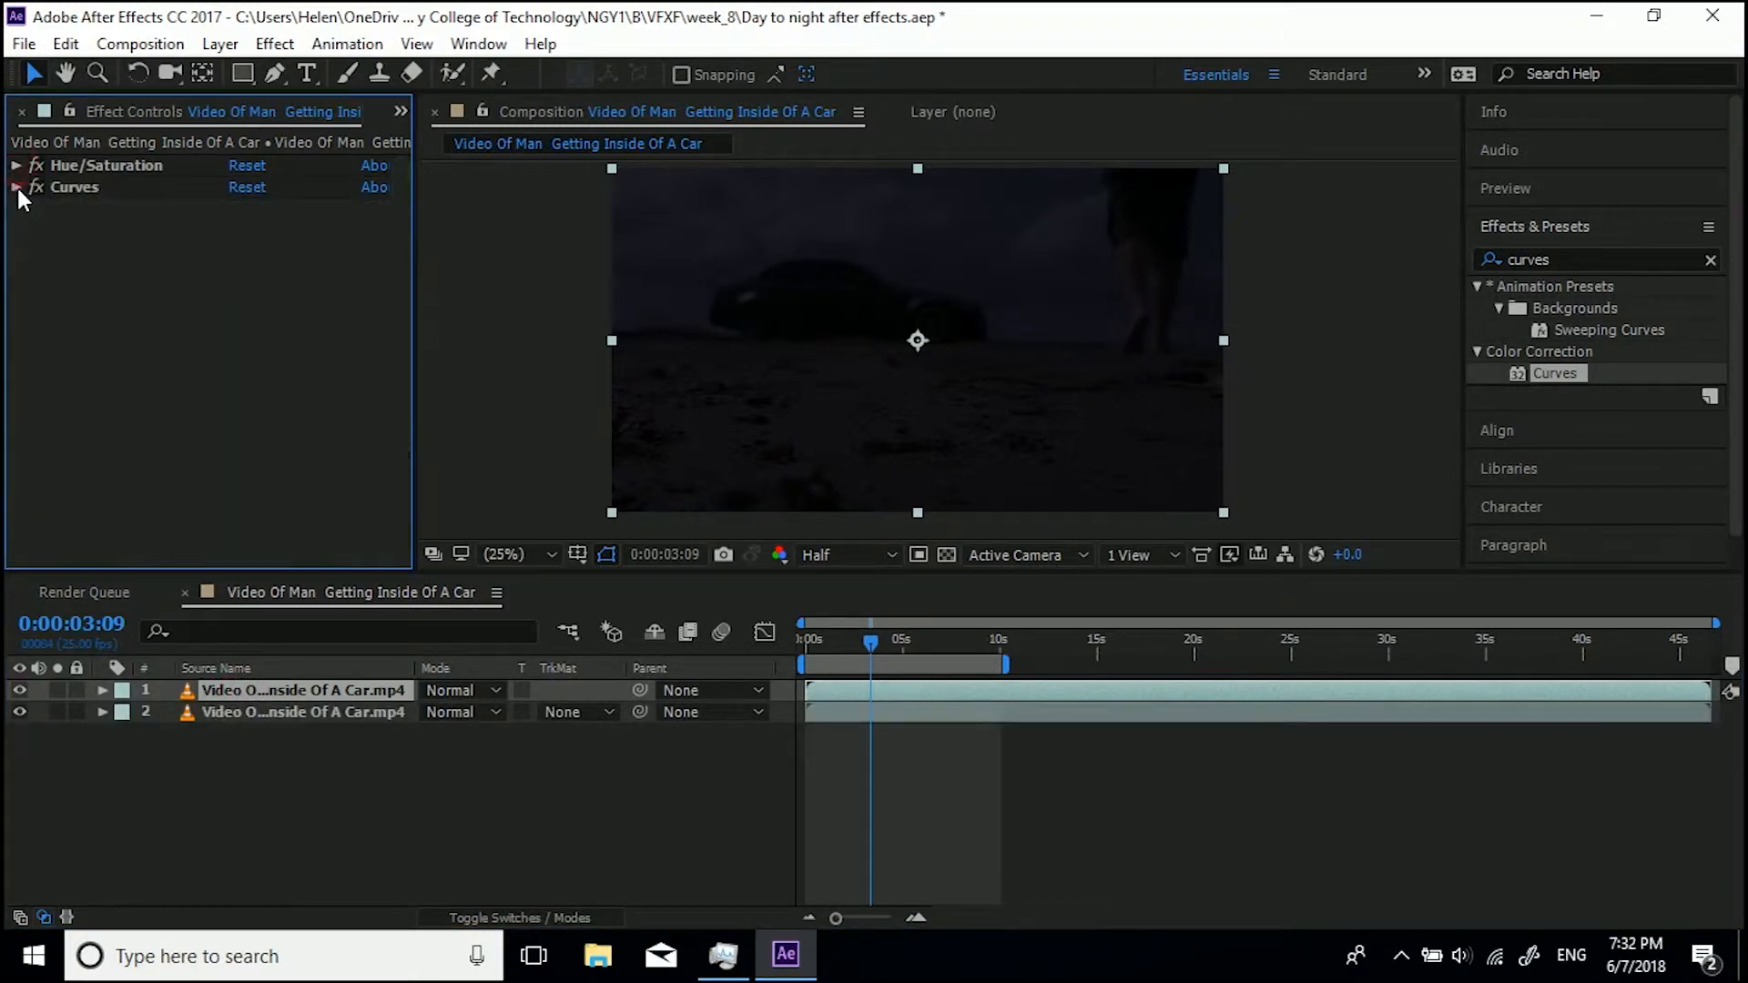
pyautogui.click(109, 169)
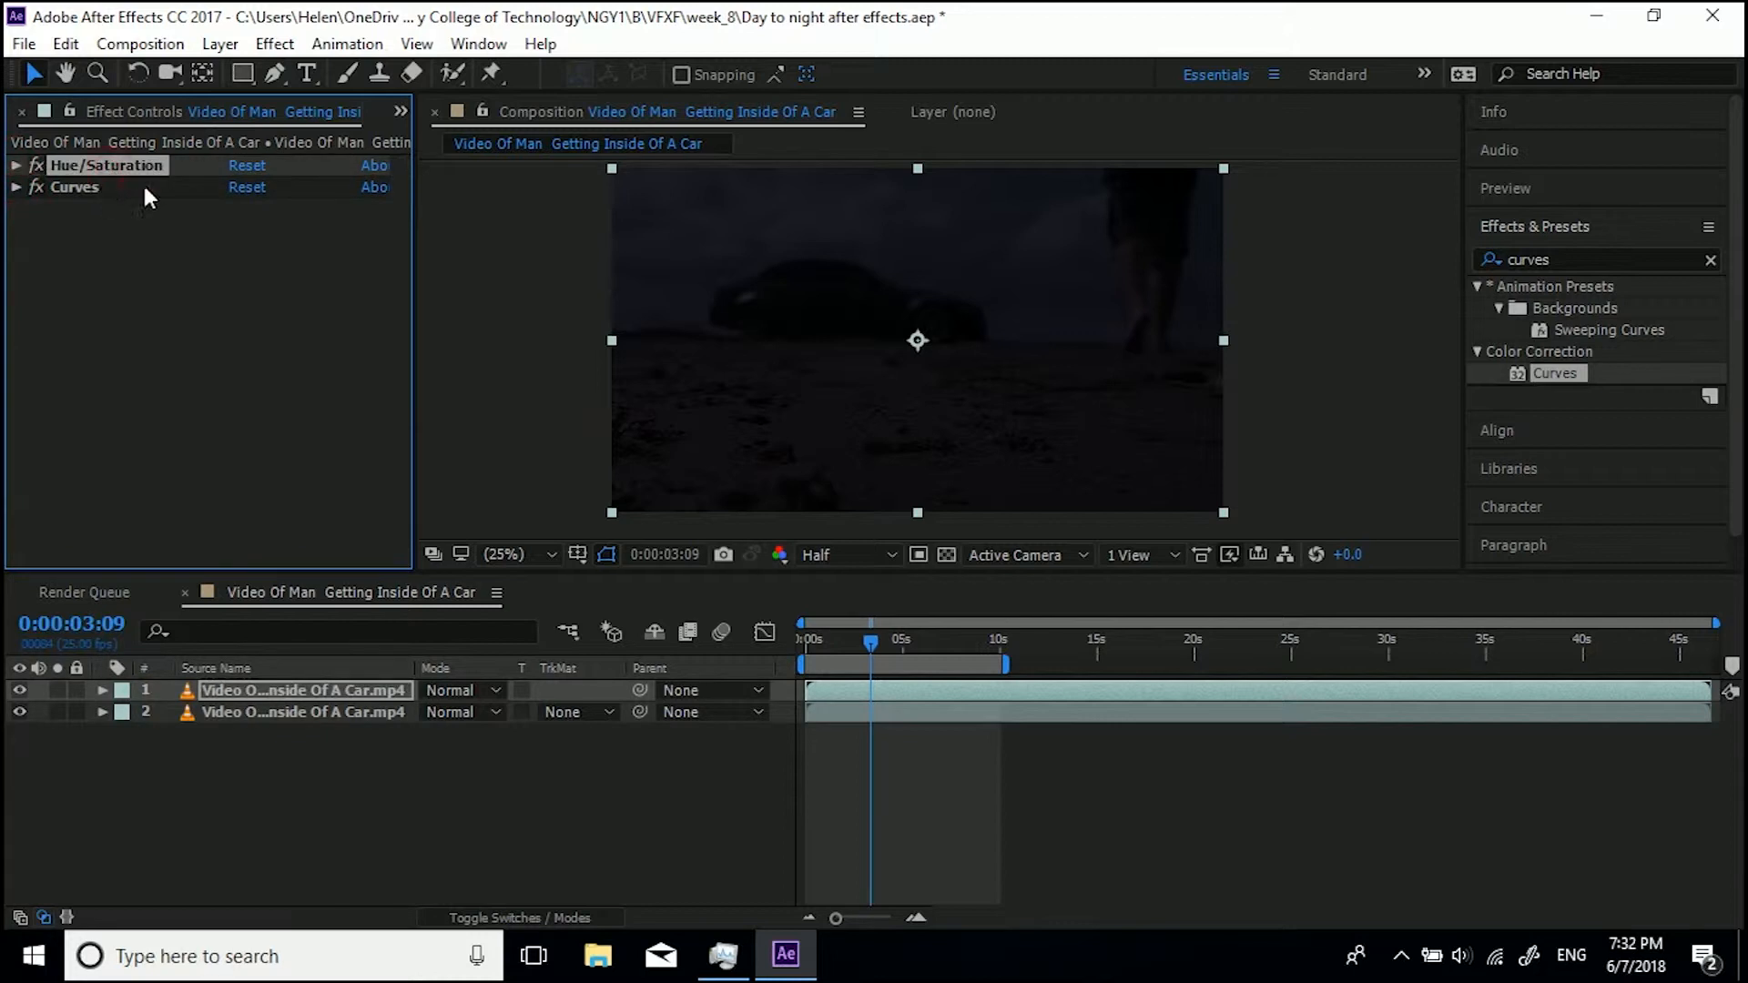
pyautogui.click(243, 187)
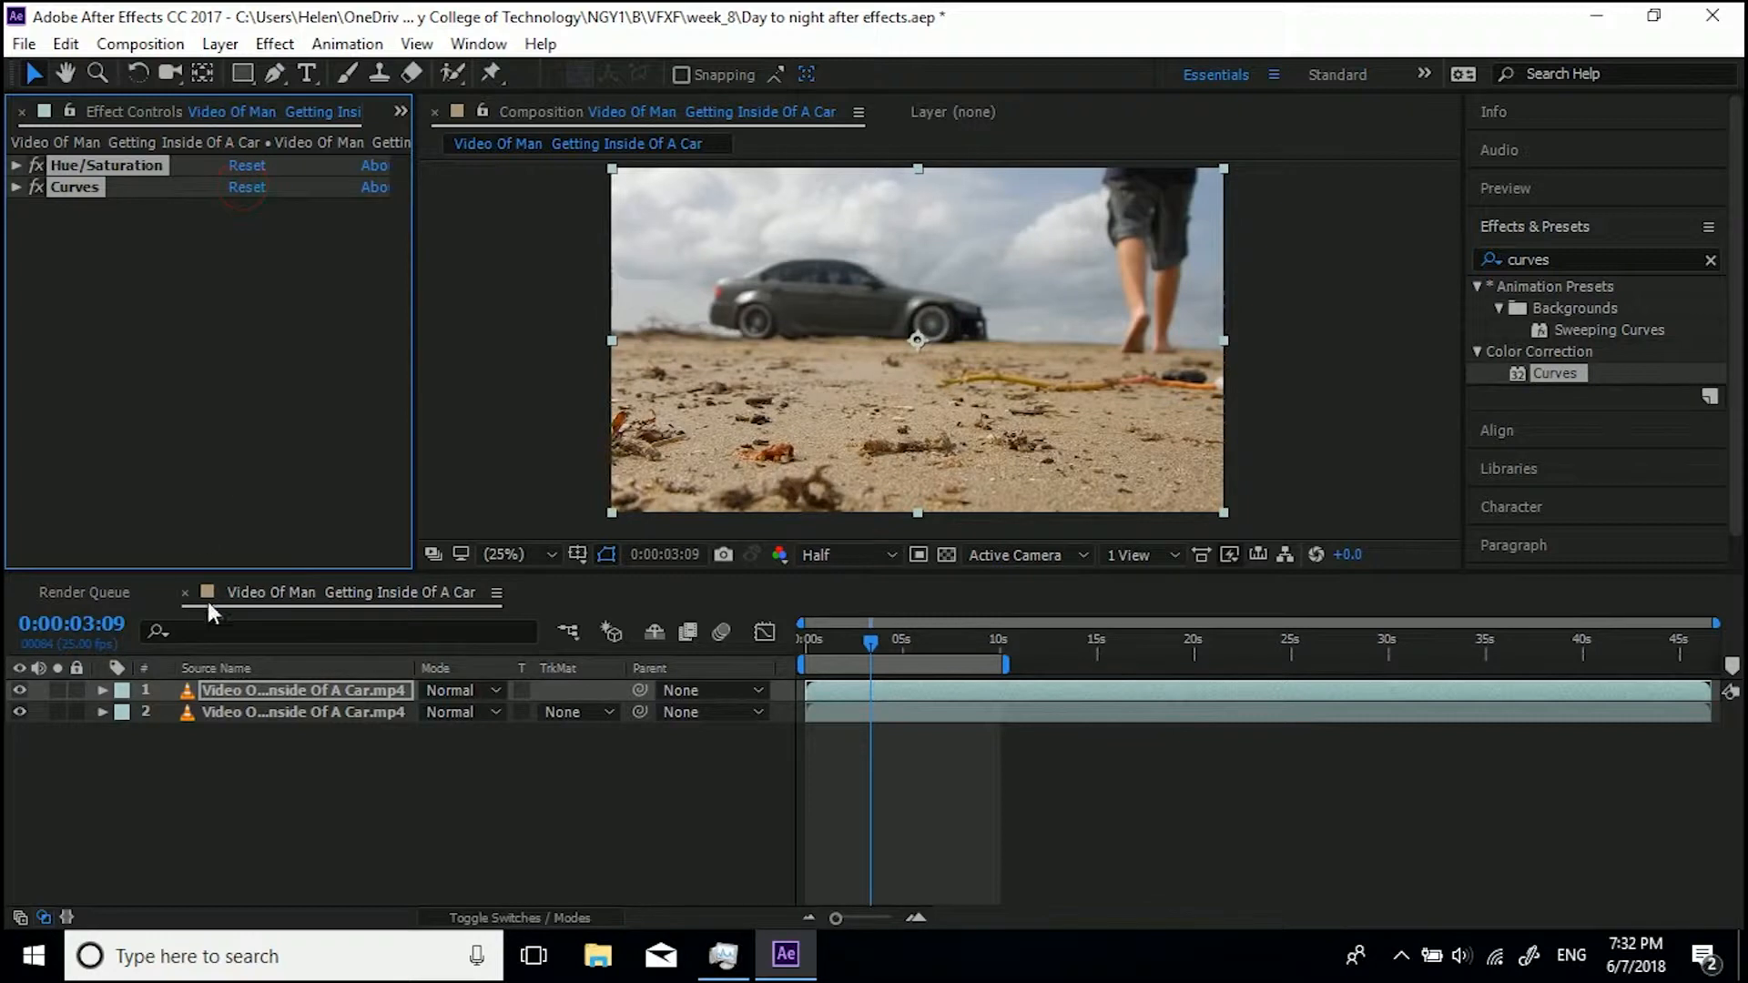
pyautogui.click(123, 228)
# Enable Colorize in the upper layer's Hue/Saturation effect and set Colorize Hue to 207°
pyautogui.click(59, 166)
pyautogui.click(16, 165)
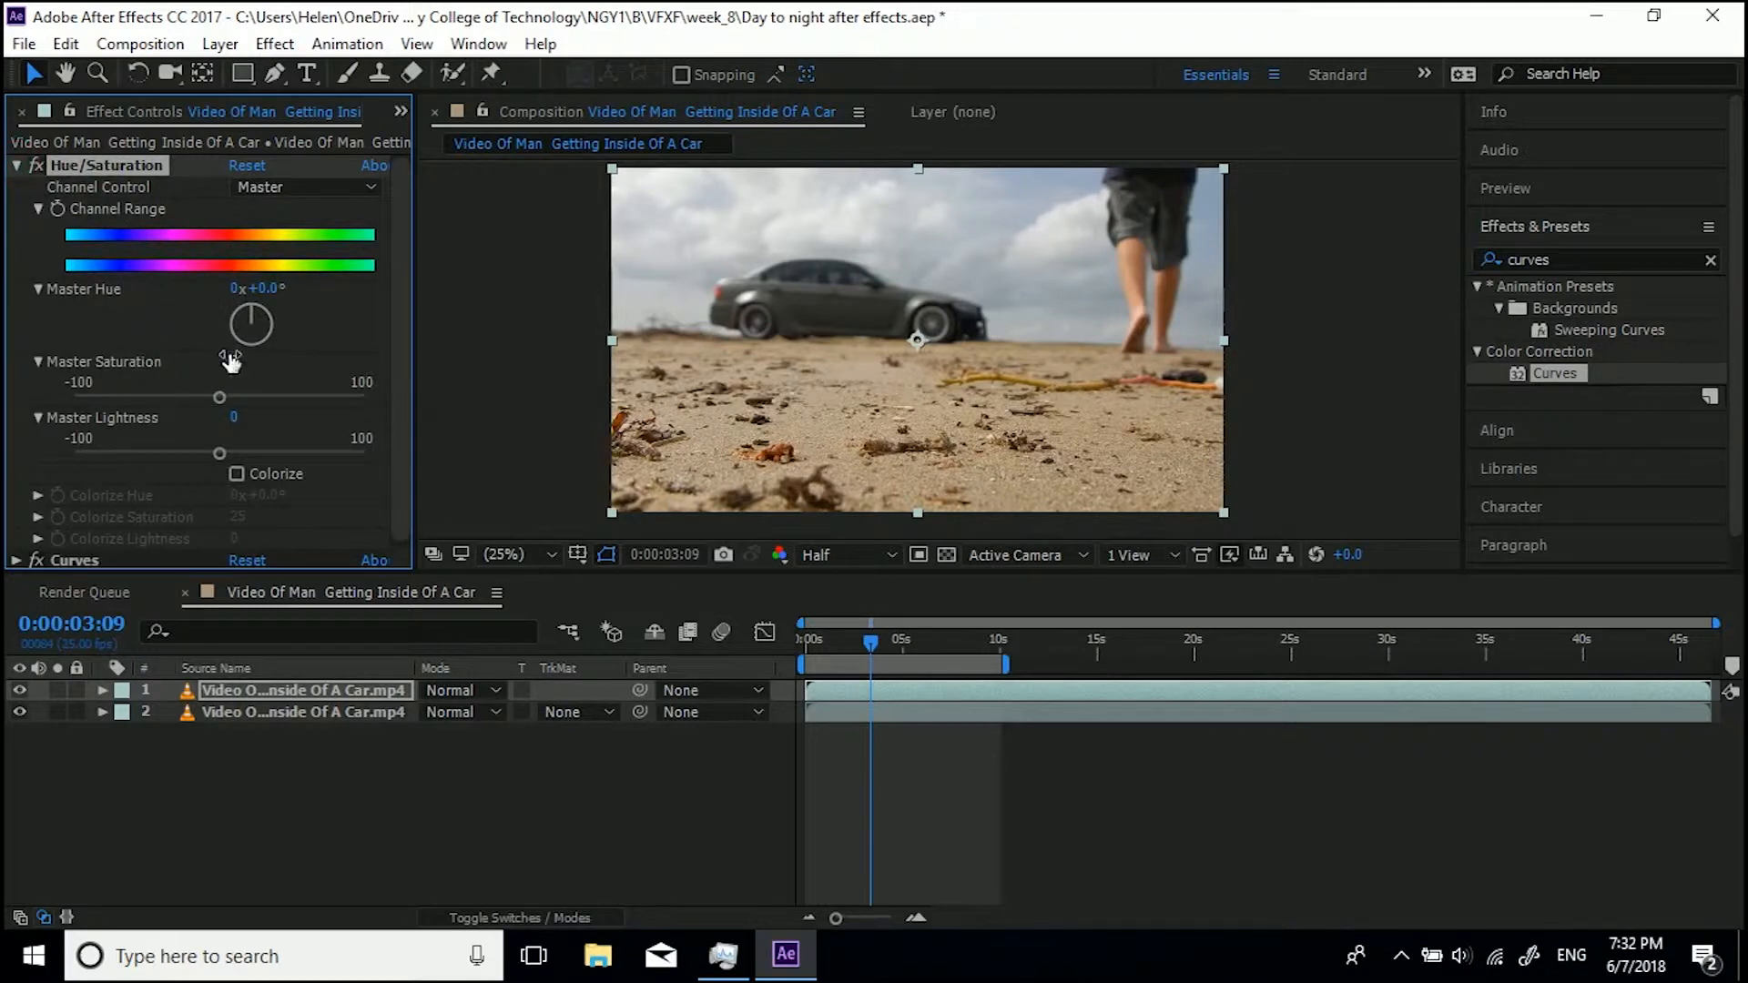
pyautogui.click(237, 474)
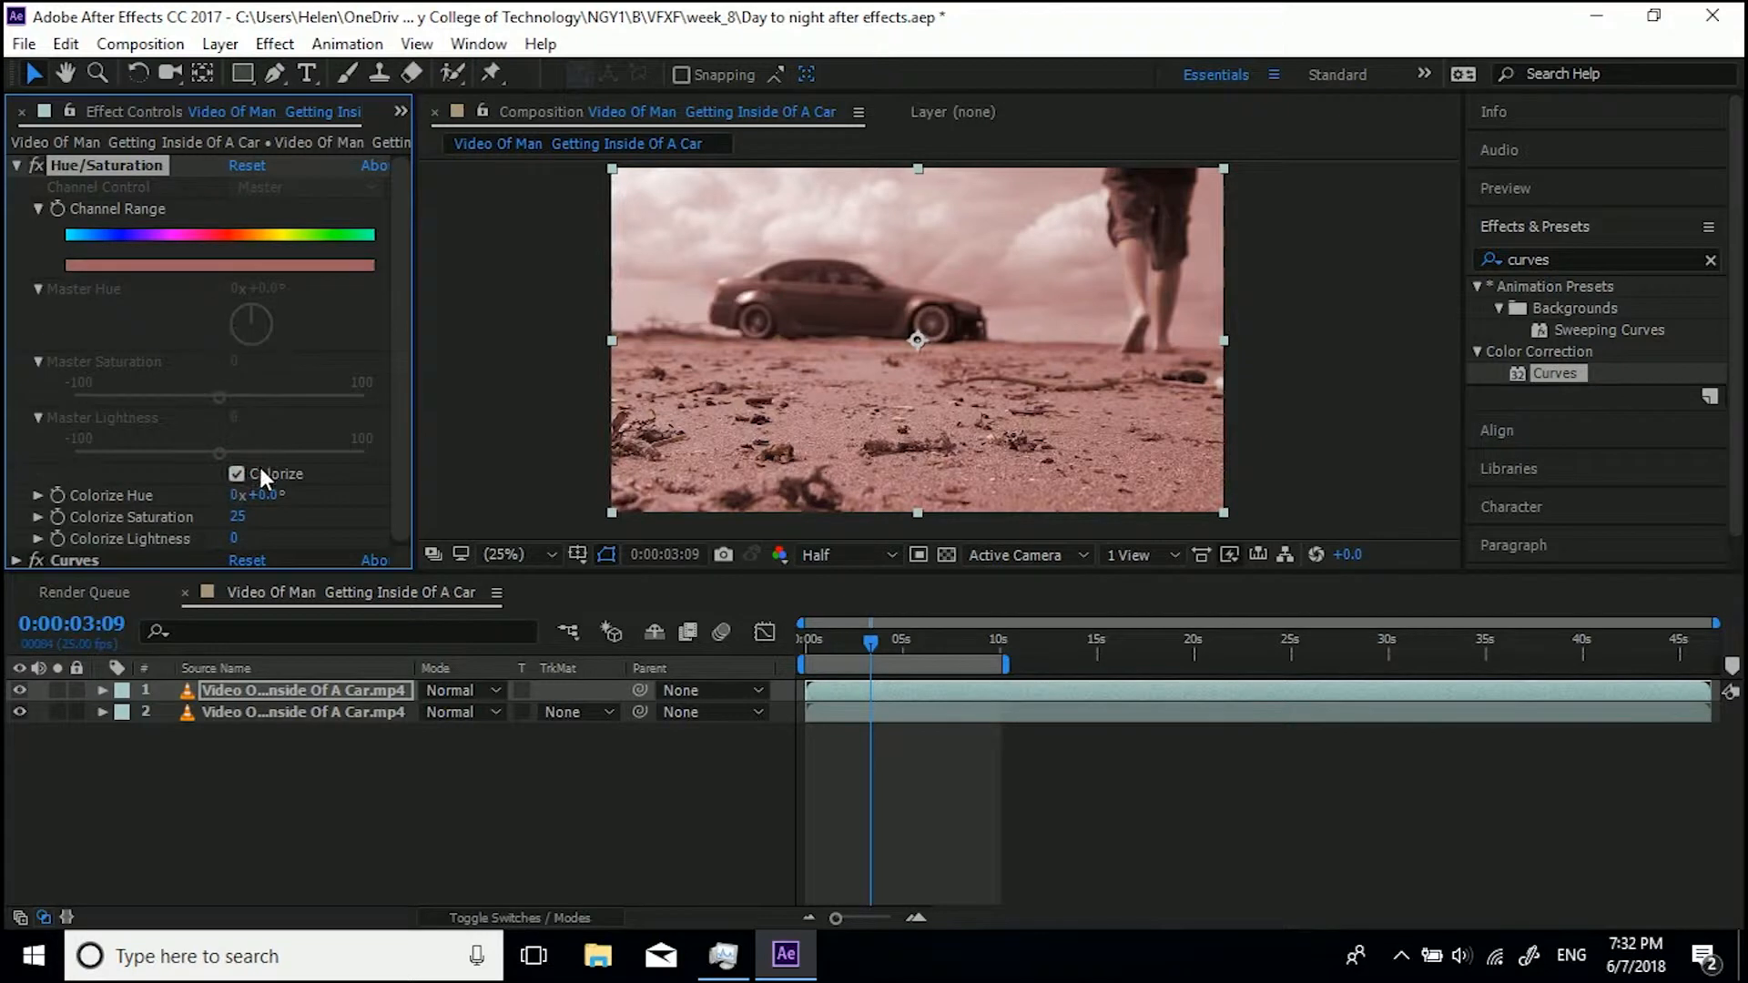
pyautogui.moveTo(259, 495); pyautogui.dragTo(510, 476)
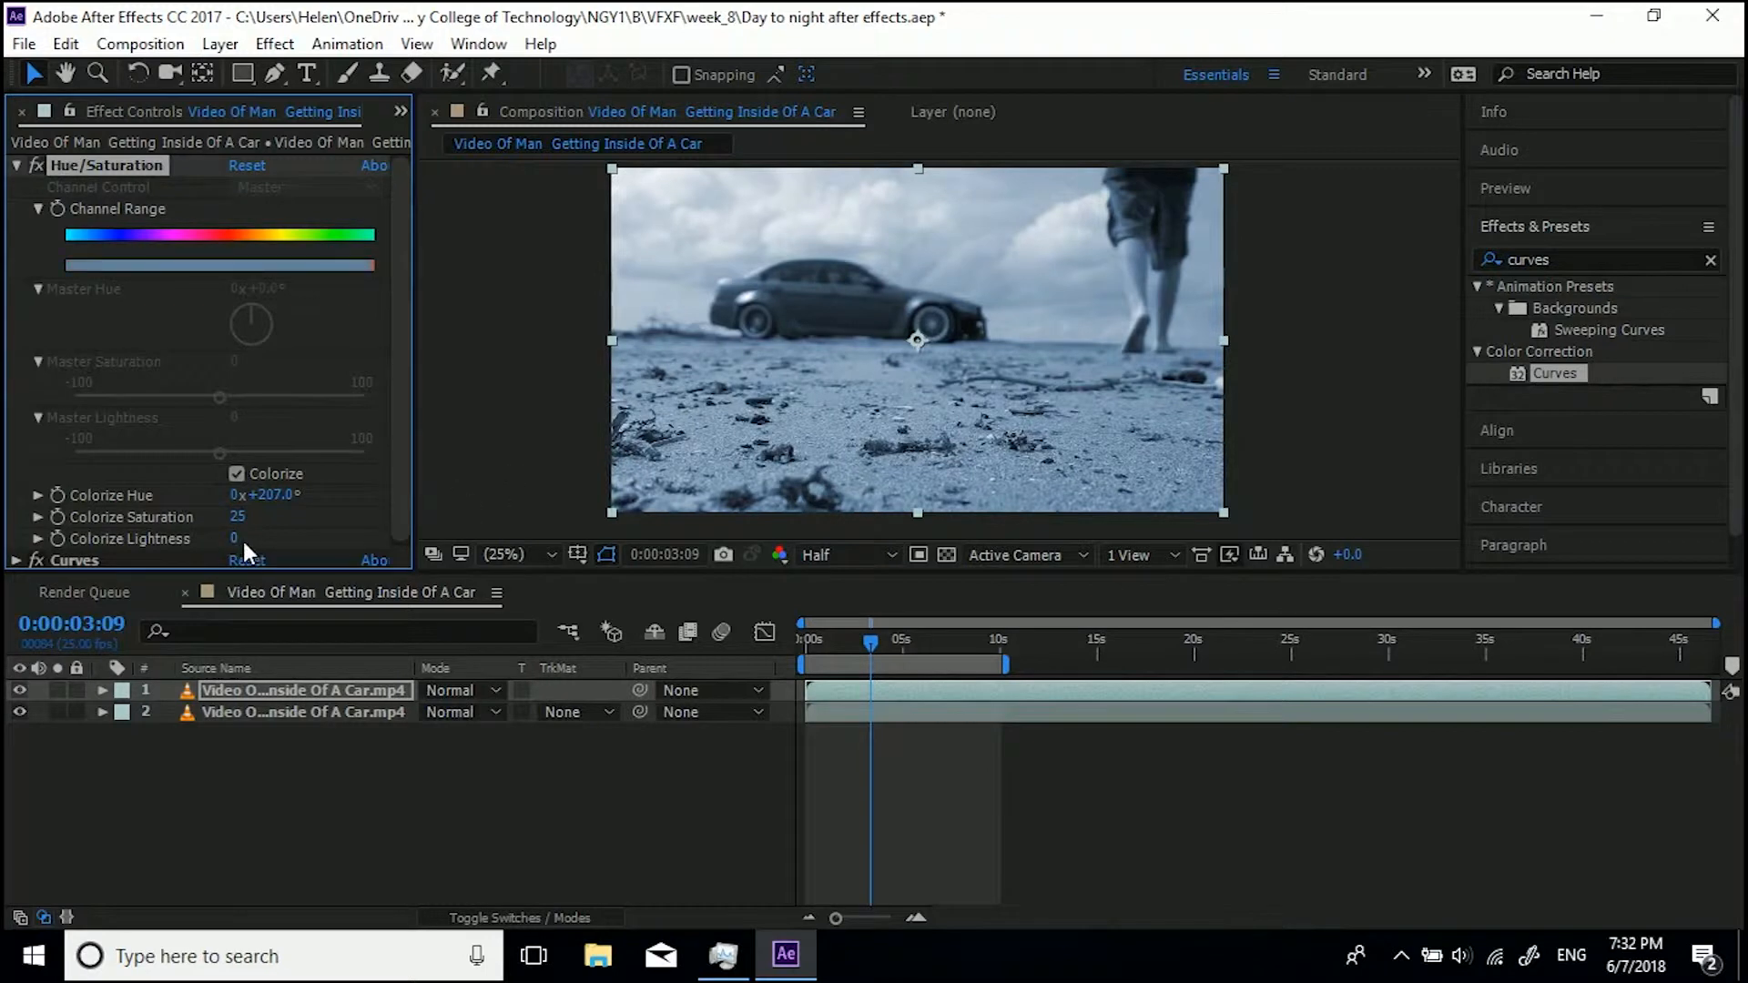
# Set the upper layer's Colorize Saturation to 35 and Colorize Lightness to -85 in Hue/Saturation
pyautogui.moveTo(239, 539); pyautogui.dragTo(139, 540)
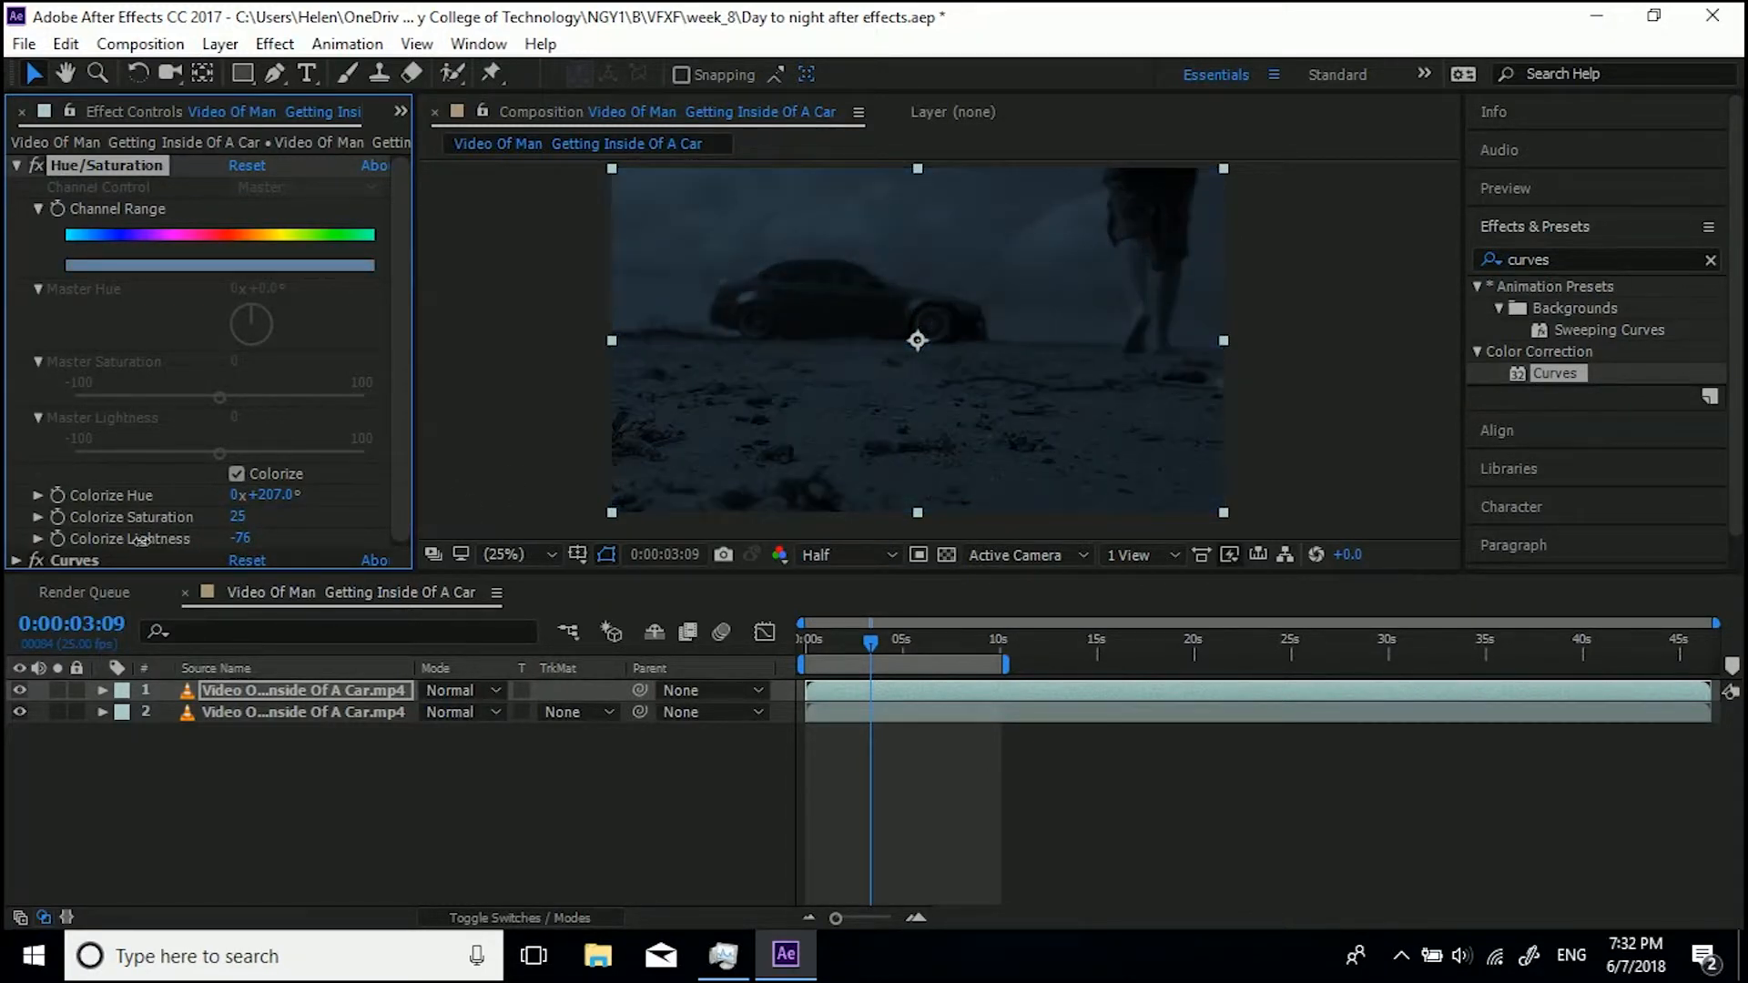
pyautogui.click(242, 540)
pyautogui.write('-')
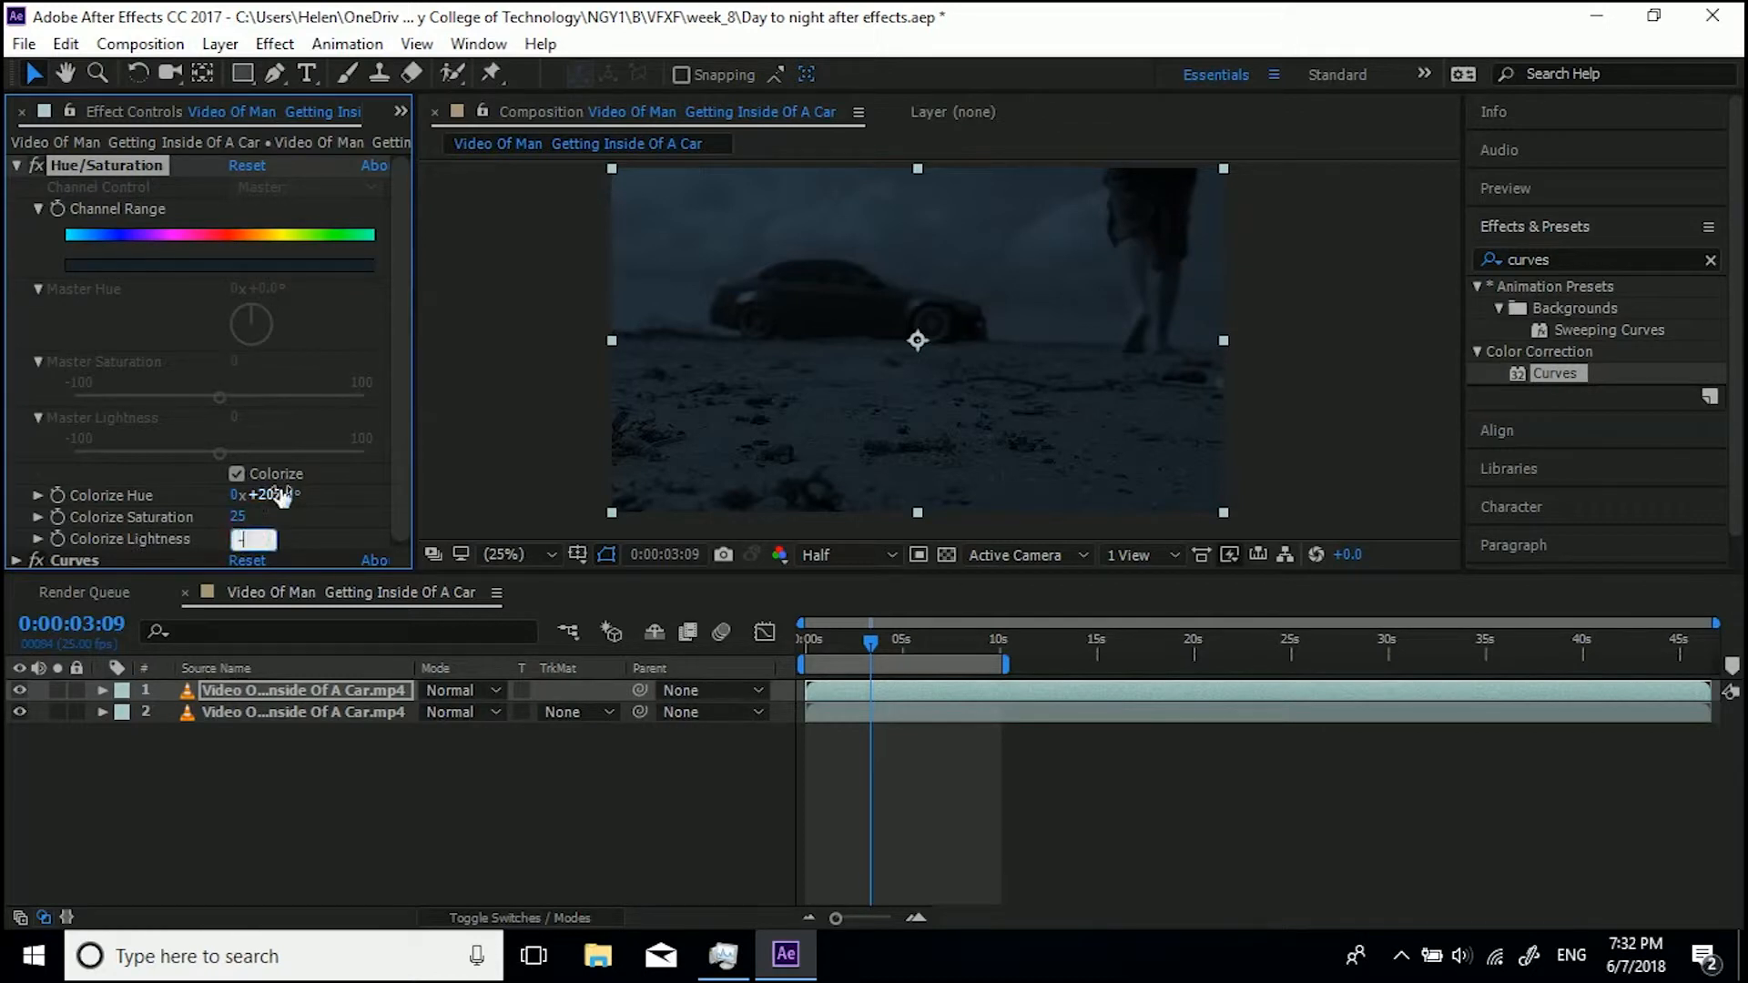
pyautogui.write('70')
pyautogui.press('Return')
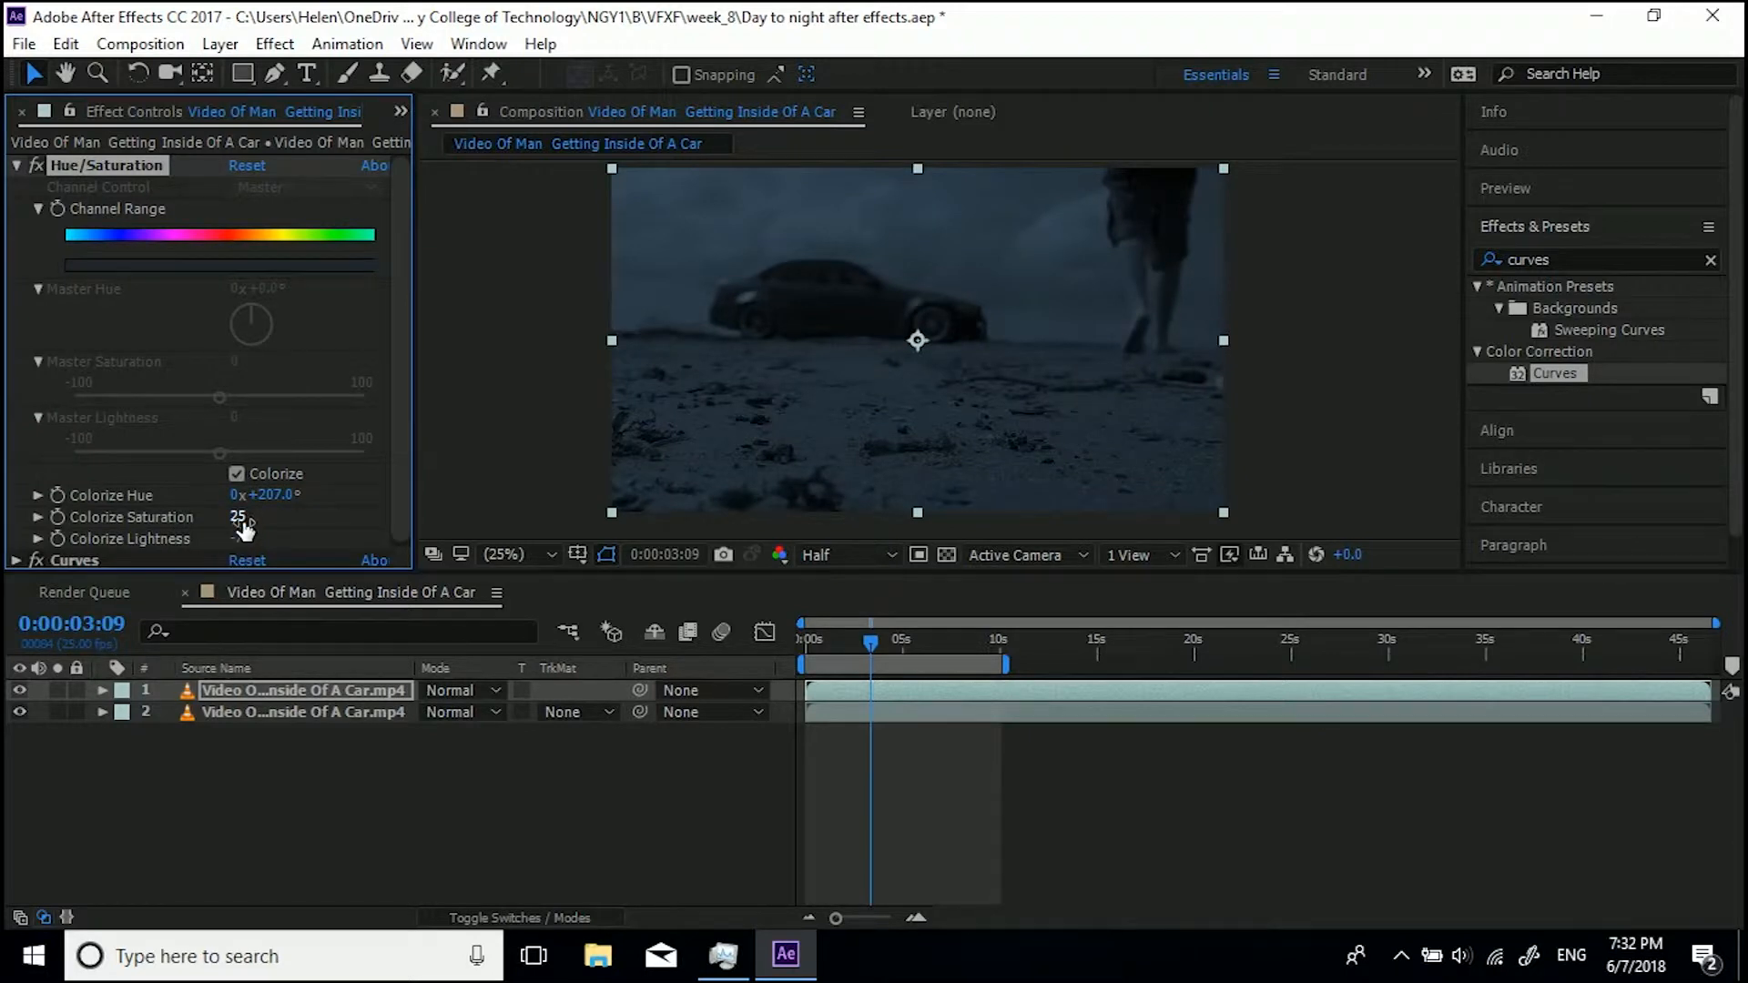
pyautogui.moveTo(242, 520); pyautogui.dragTo(259, 519)
pyautogui.moveTo(241, 543); pyautogui.dragTo(225, 538)
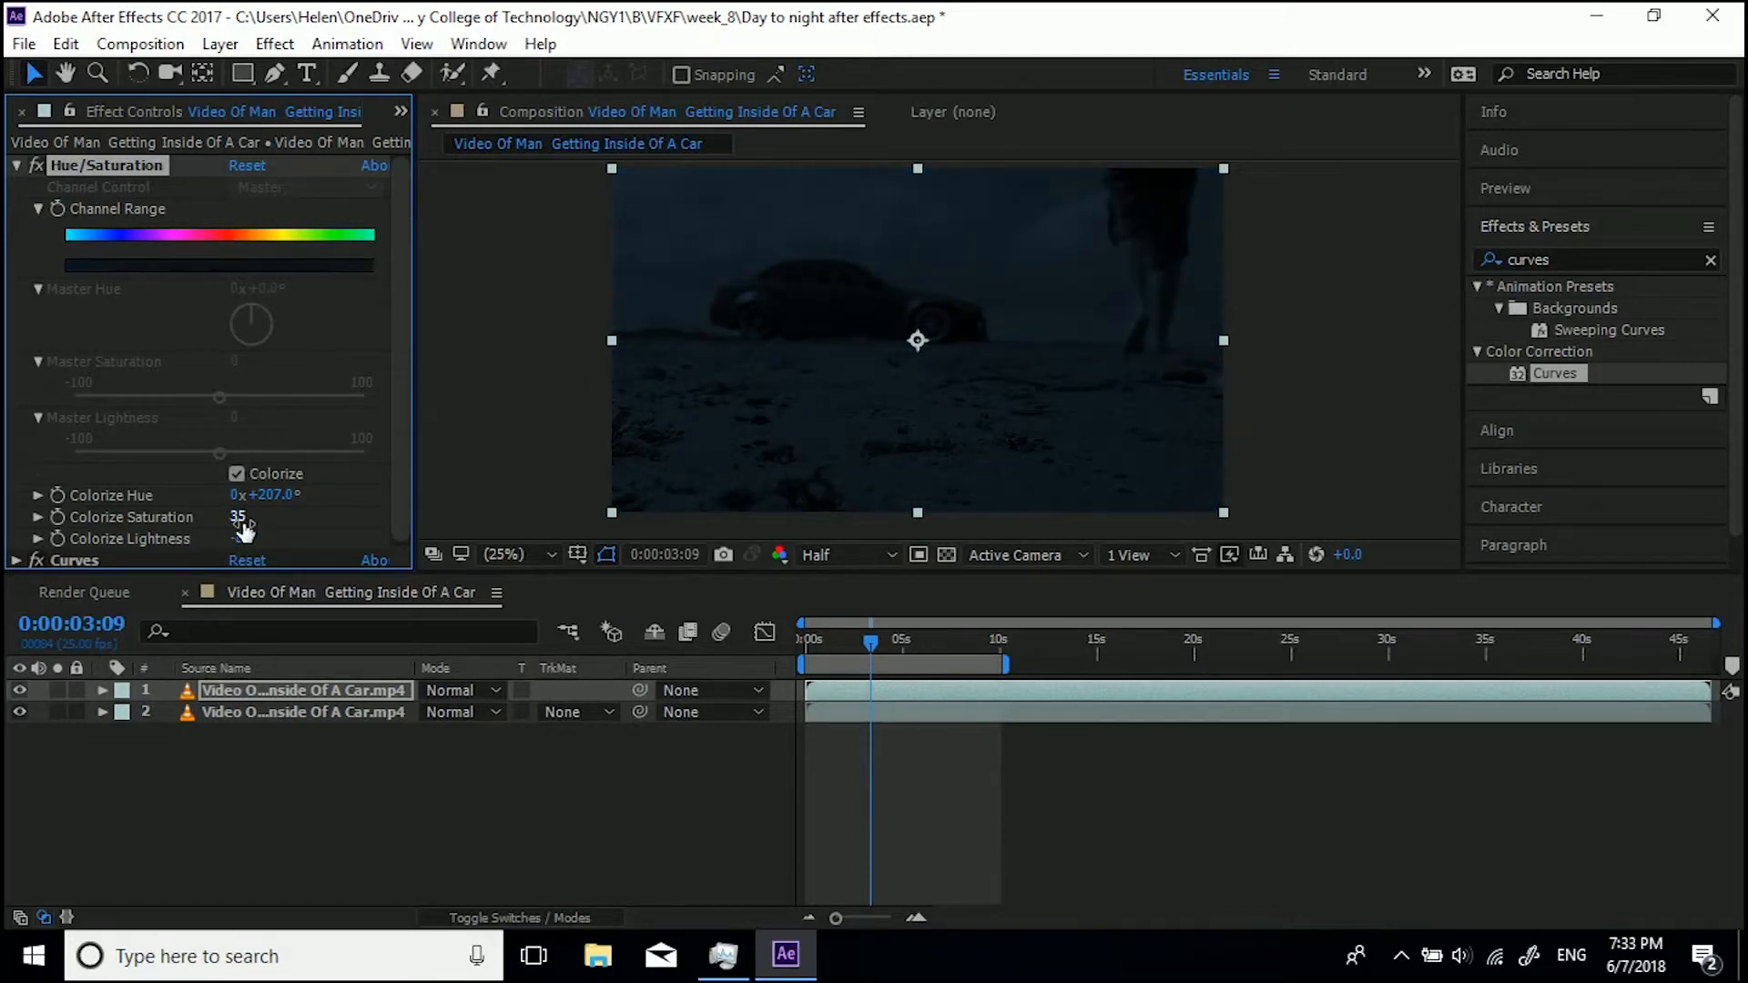
# Collapse Hue/Saturation and lower the highlight endpoint of the upper layer's RGB curve by about a fifth of the graph height
pyautogui.click(17, 165)
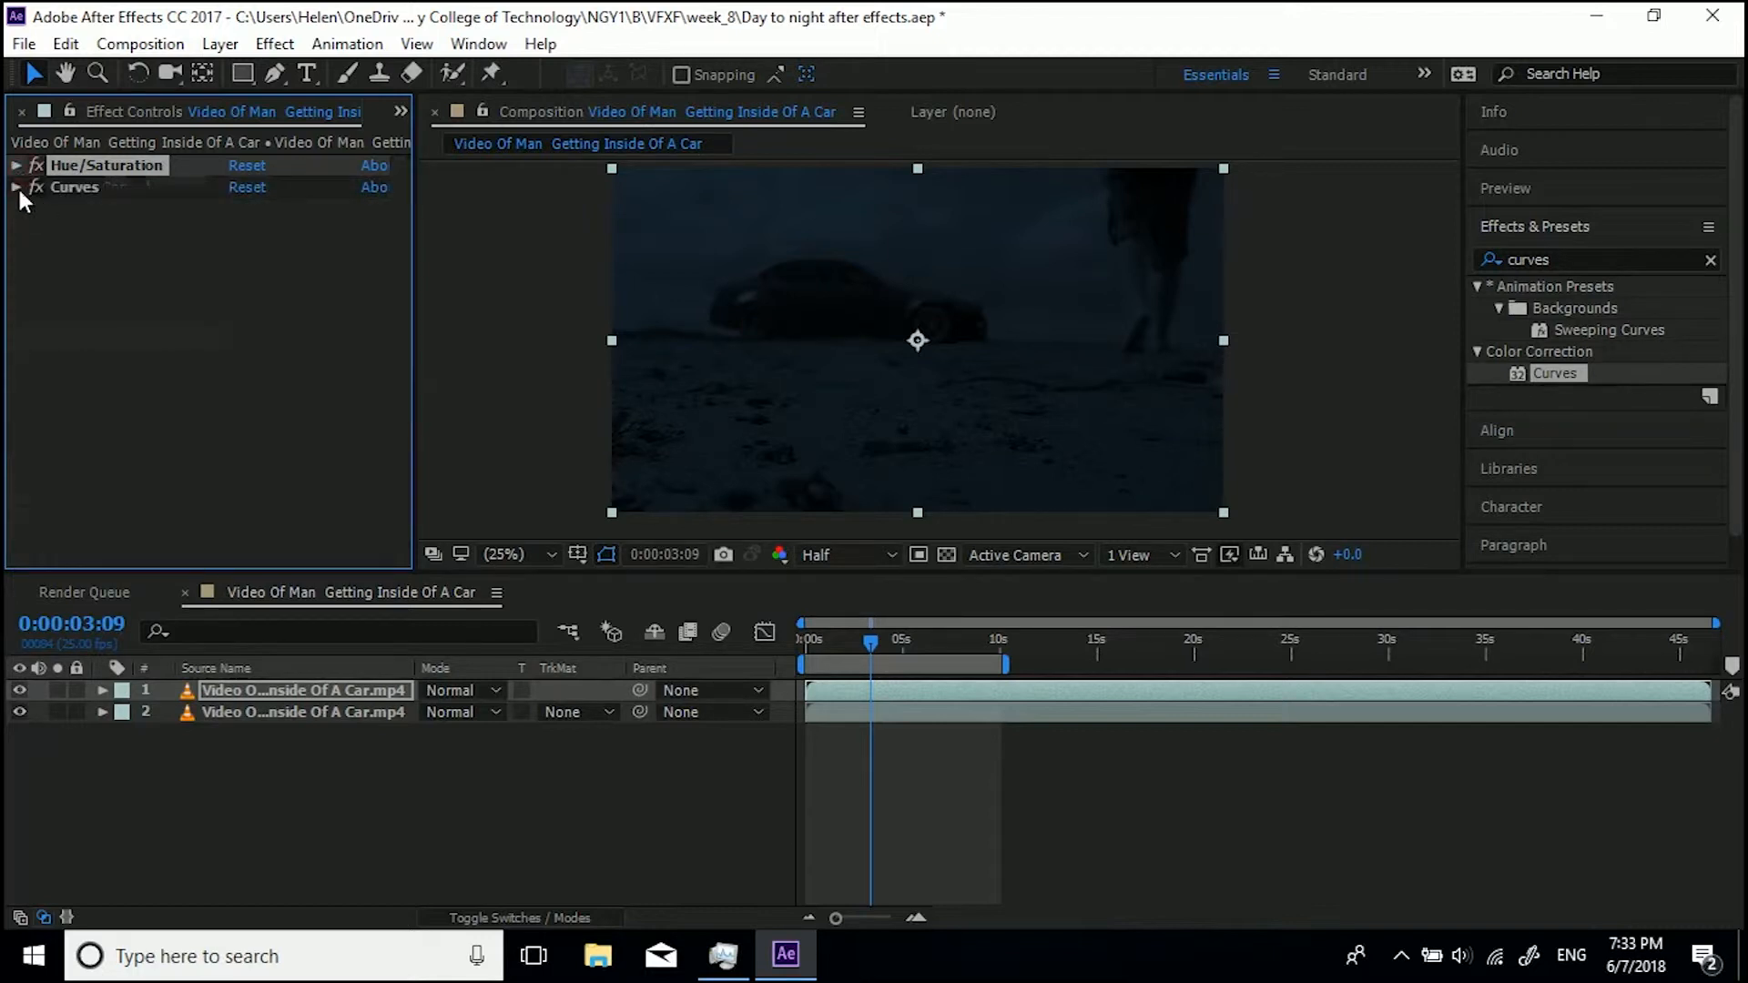
pyautogui.click(16, 187)
pyautogui.moveTo(365, 275); pyautogui.dragTo(368, 342)
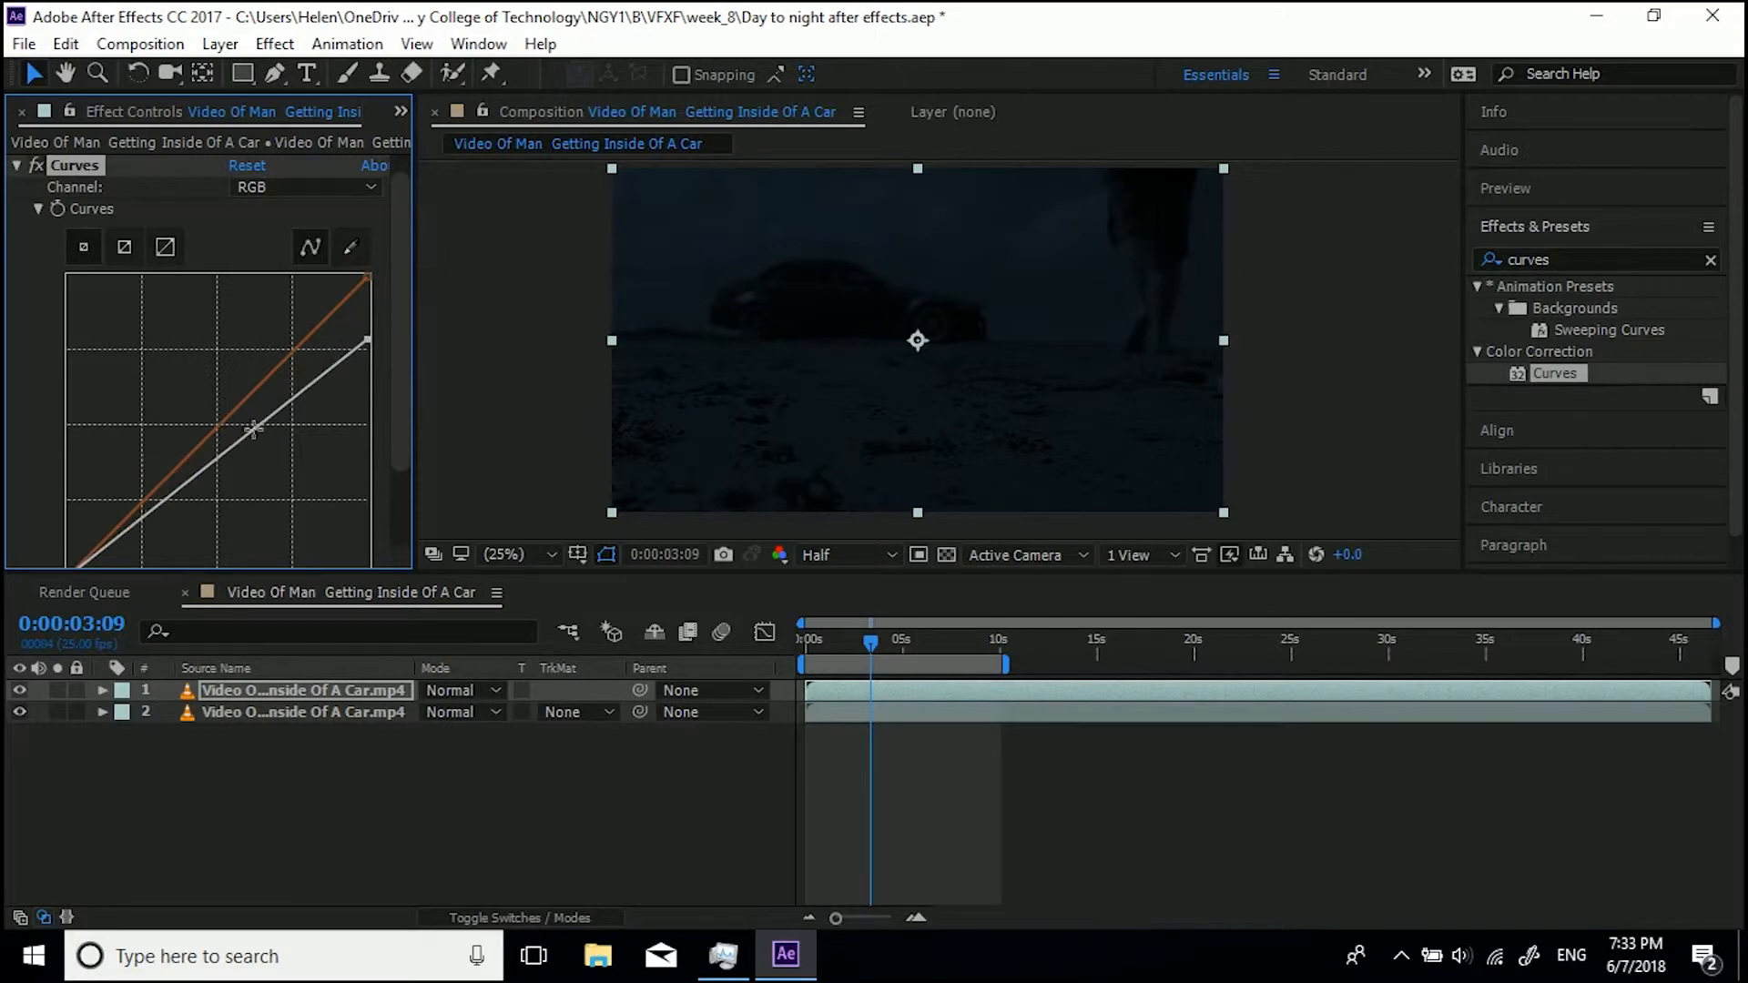
pyautogui.click(288, 186)
pyautogui.click(201, 233)
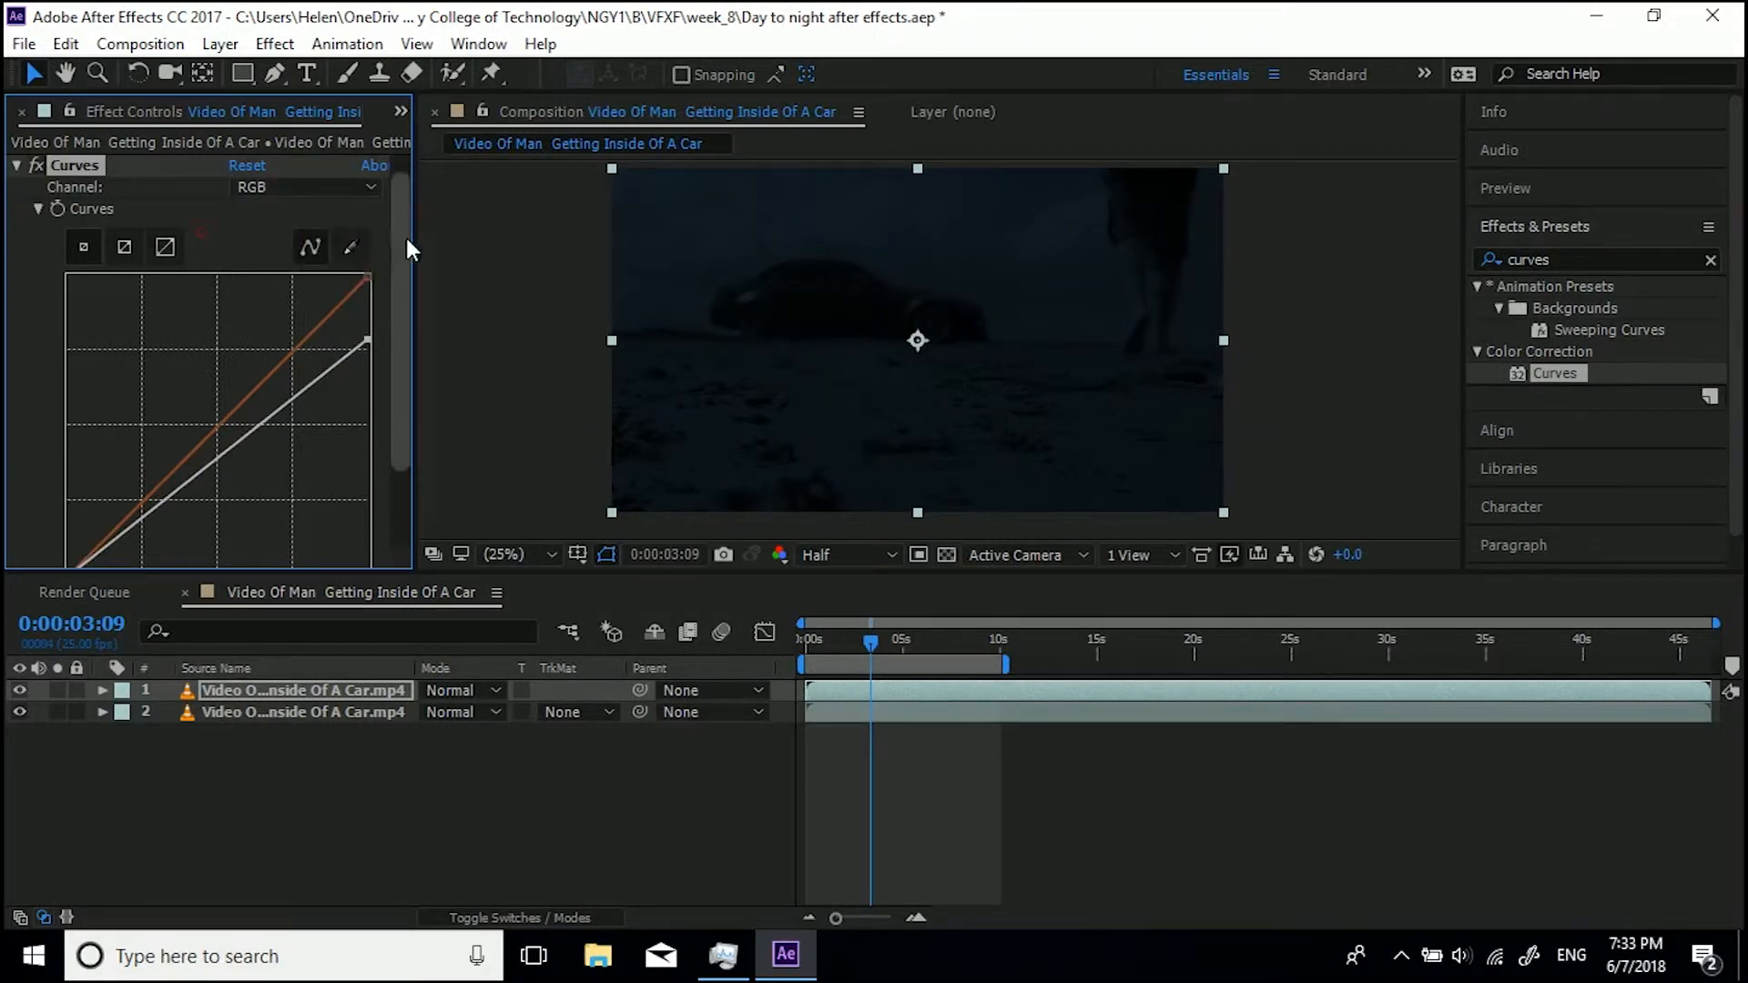
# Reduce the upper layer's Colorize Saturation to 30 and adjust Colorize Lightness to -85
pyautogui.moveTo(406, 233); pyautogui.dragTo(399, 189)
pyautogui.click(15, 165)
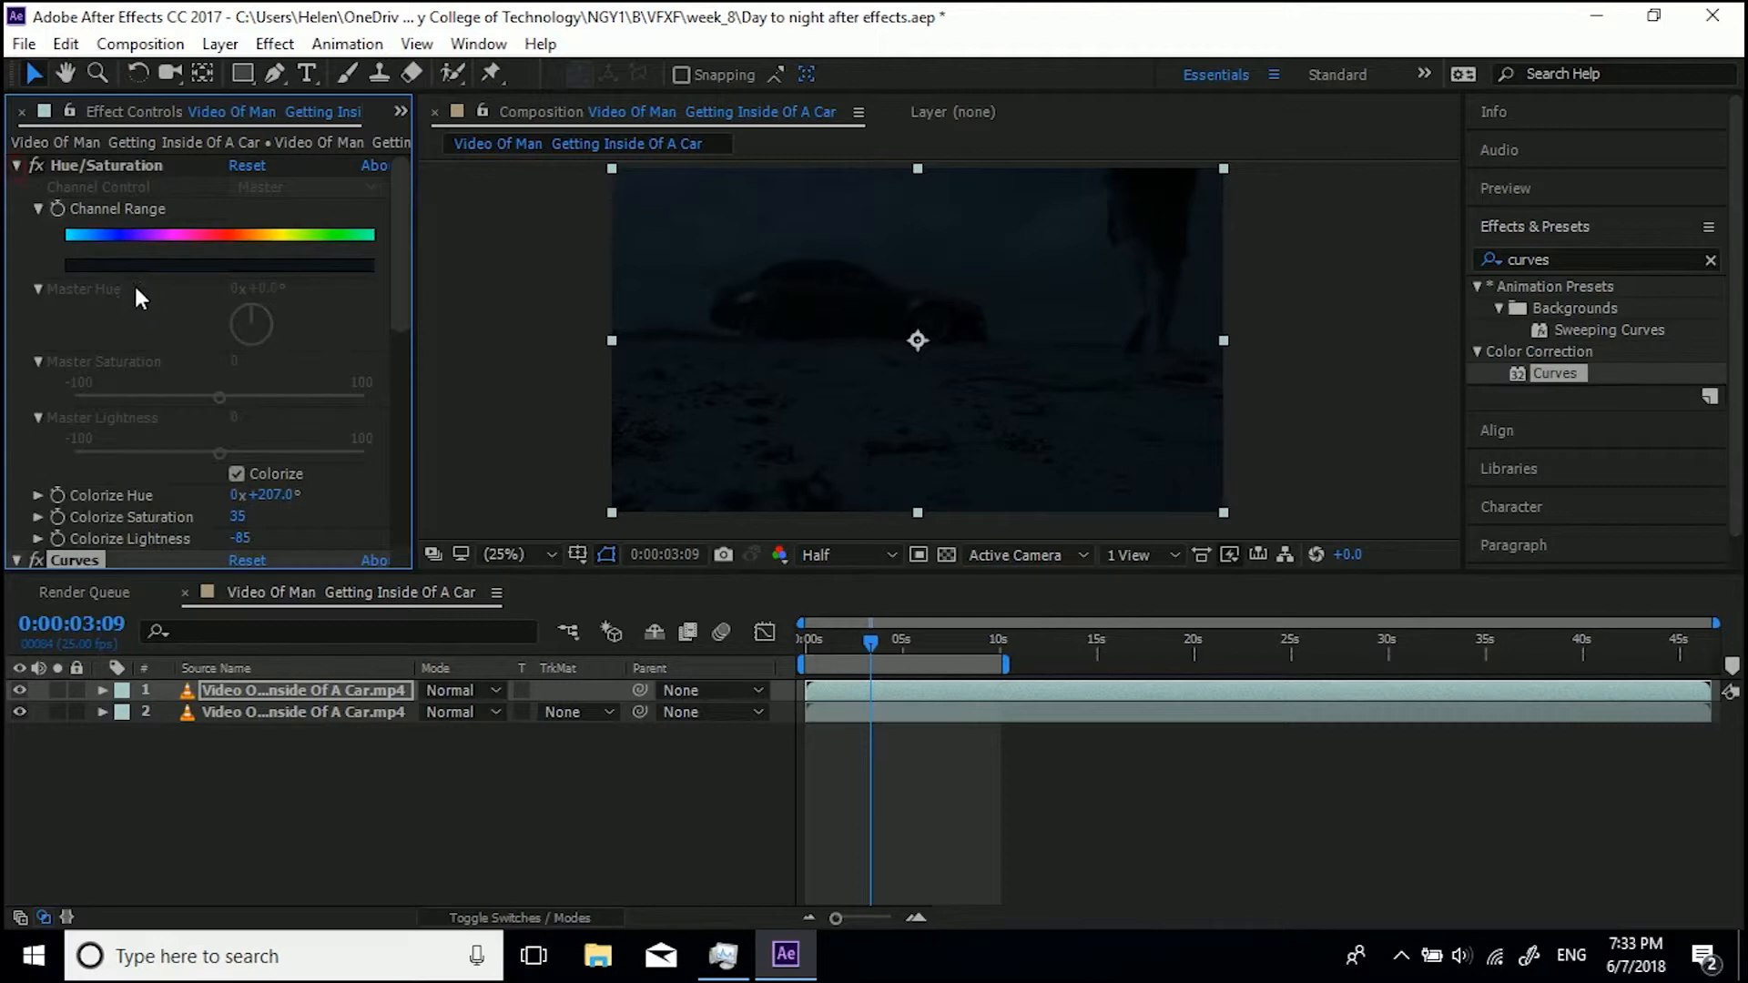
pyautogui.click(239, 516)
pyautogui.write('30')
pyautogui.press('Return')
pyautogui.moveTo(242, 539); pyautogui.dragTo(256, 544)
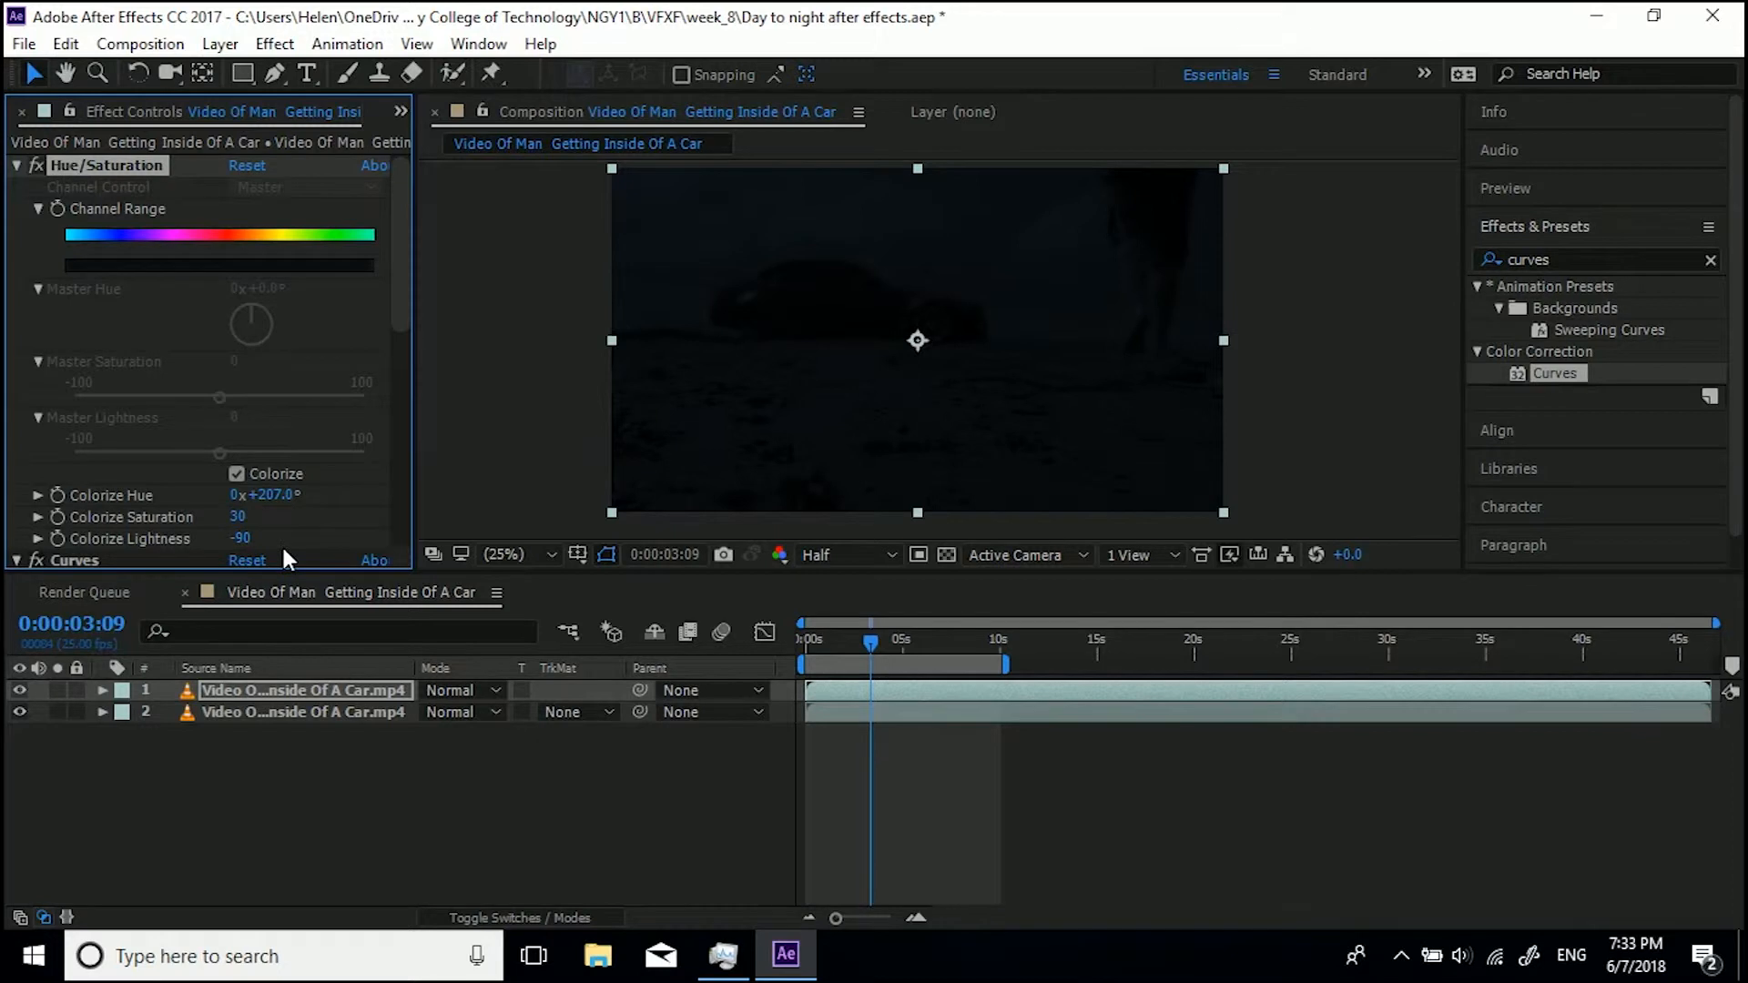
# Lower the RGB curve's highlight endpoint slightly further and pull its midpoint down a little on the upper layer
pyautogui.moveTo(406, 293); pyautogui.dragTo(412, 488)
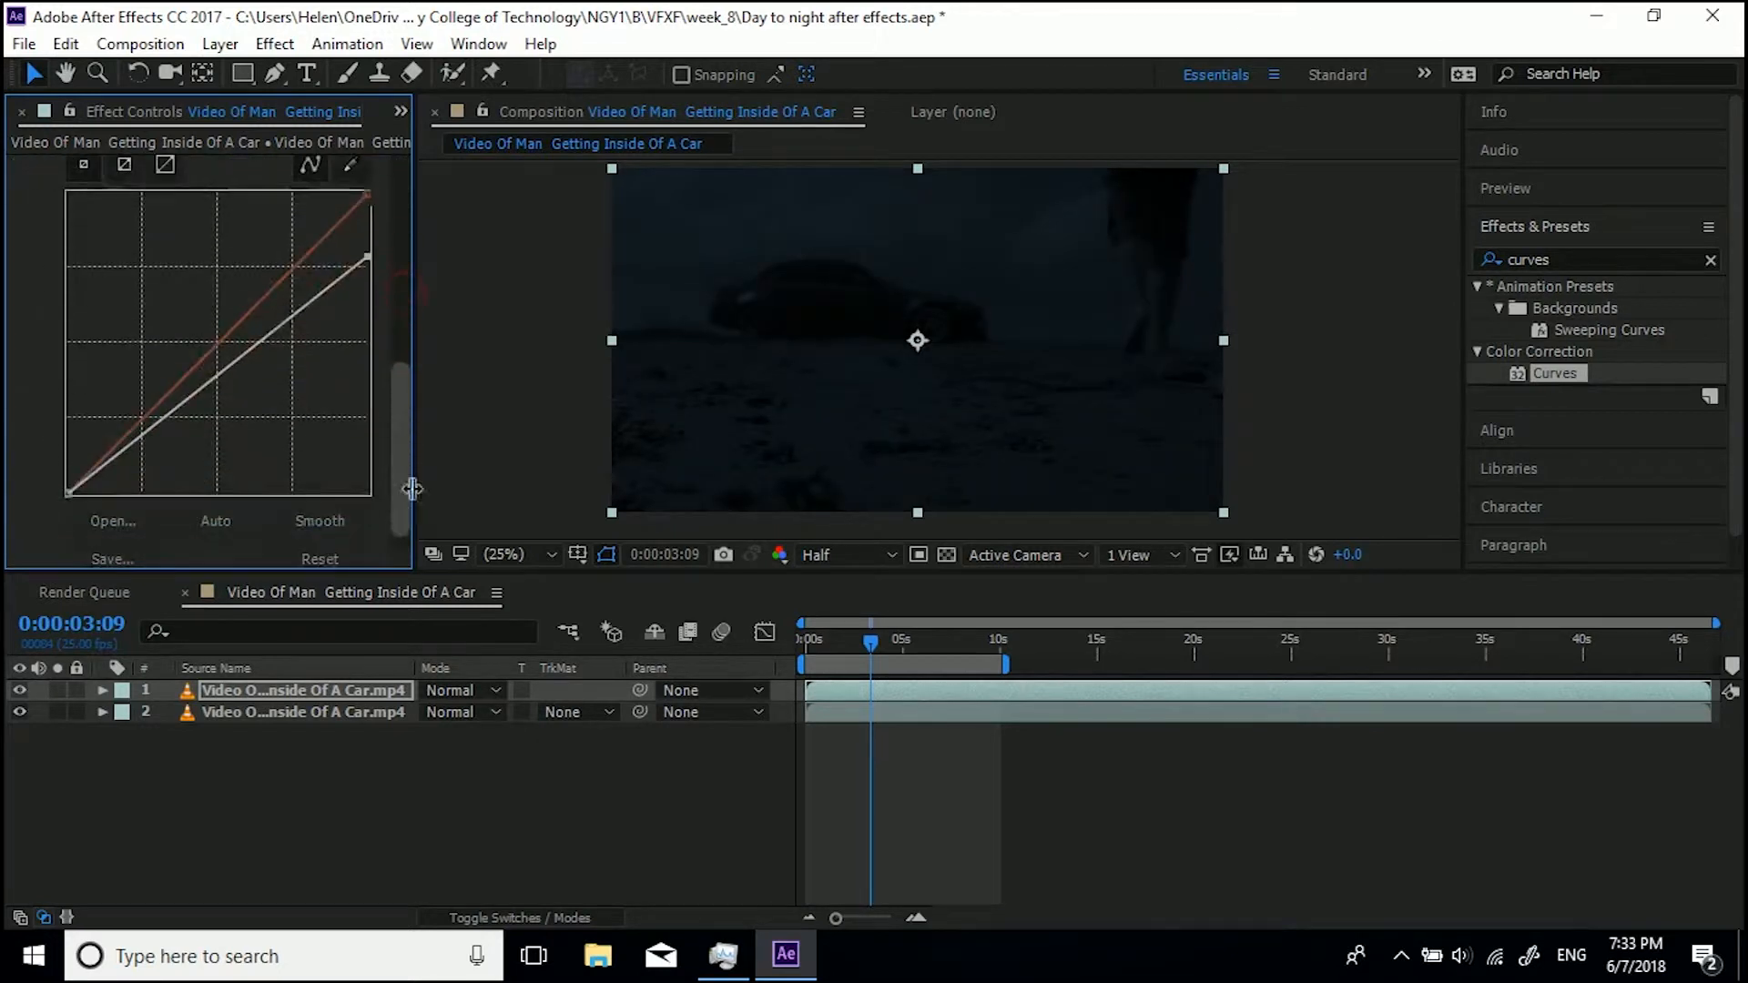
pyautogui.moveTo(368, 252); pyautogui.dragTo(368, 267)
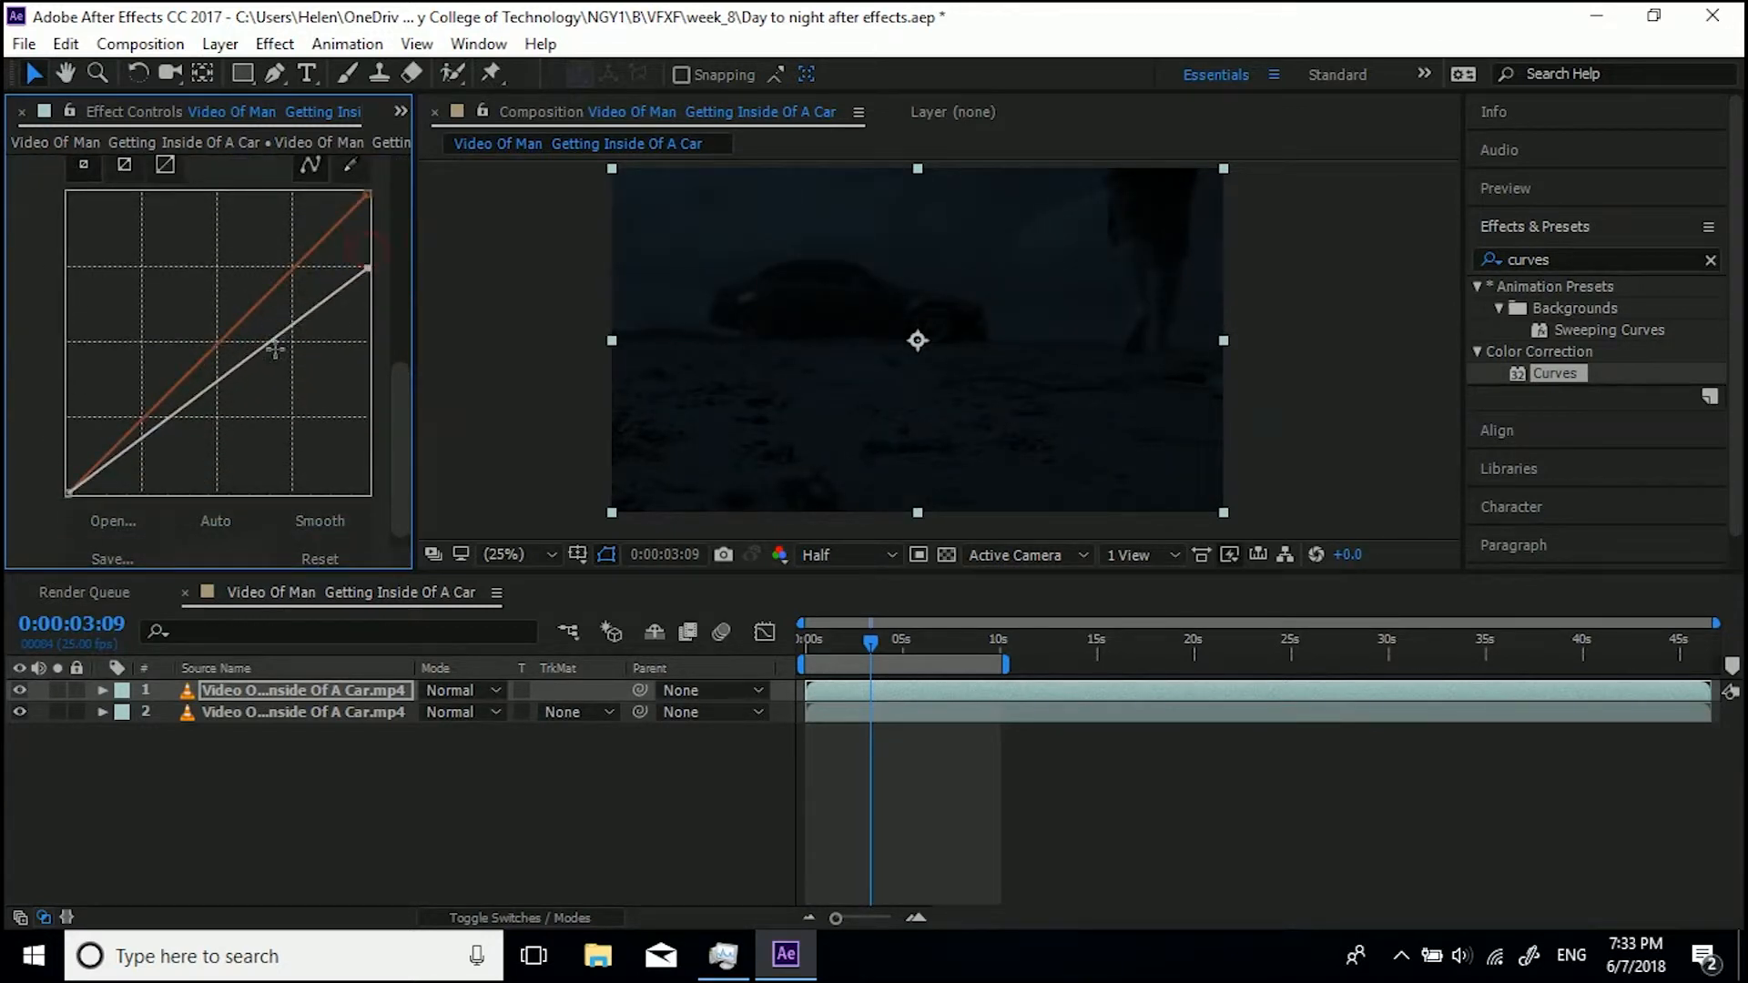
pyautogui.moveTo(253, 357); pyautogui.dragTo(245, 364)
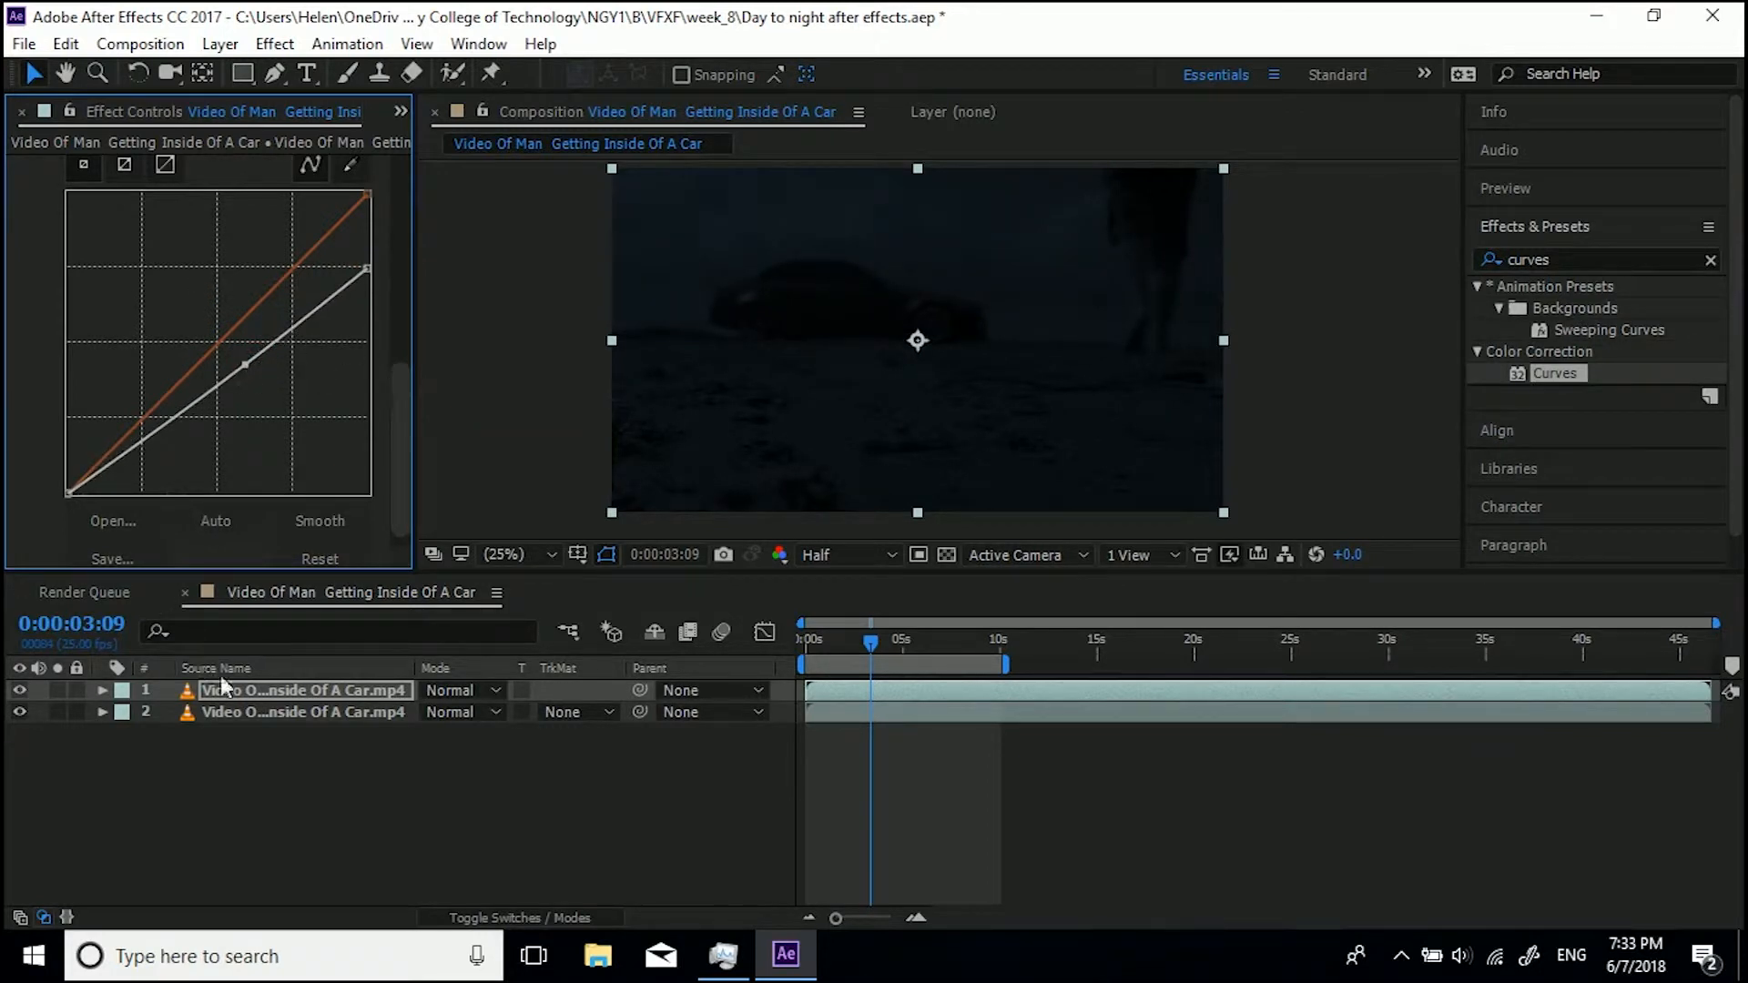
# Draw a rectangular mask over the sky and car on the upper layer and feather it by 250 pixels
pyautogui.click(237, 70)
pyautogui.moveTo(557, 164); pyautogui.dragTo(1271, 344)
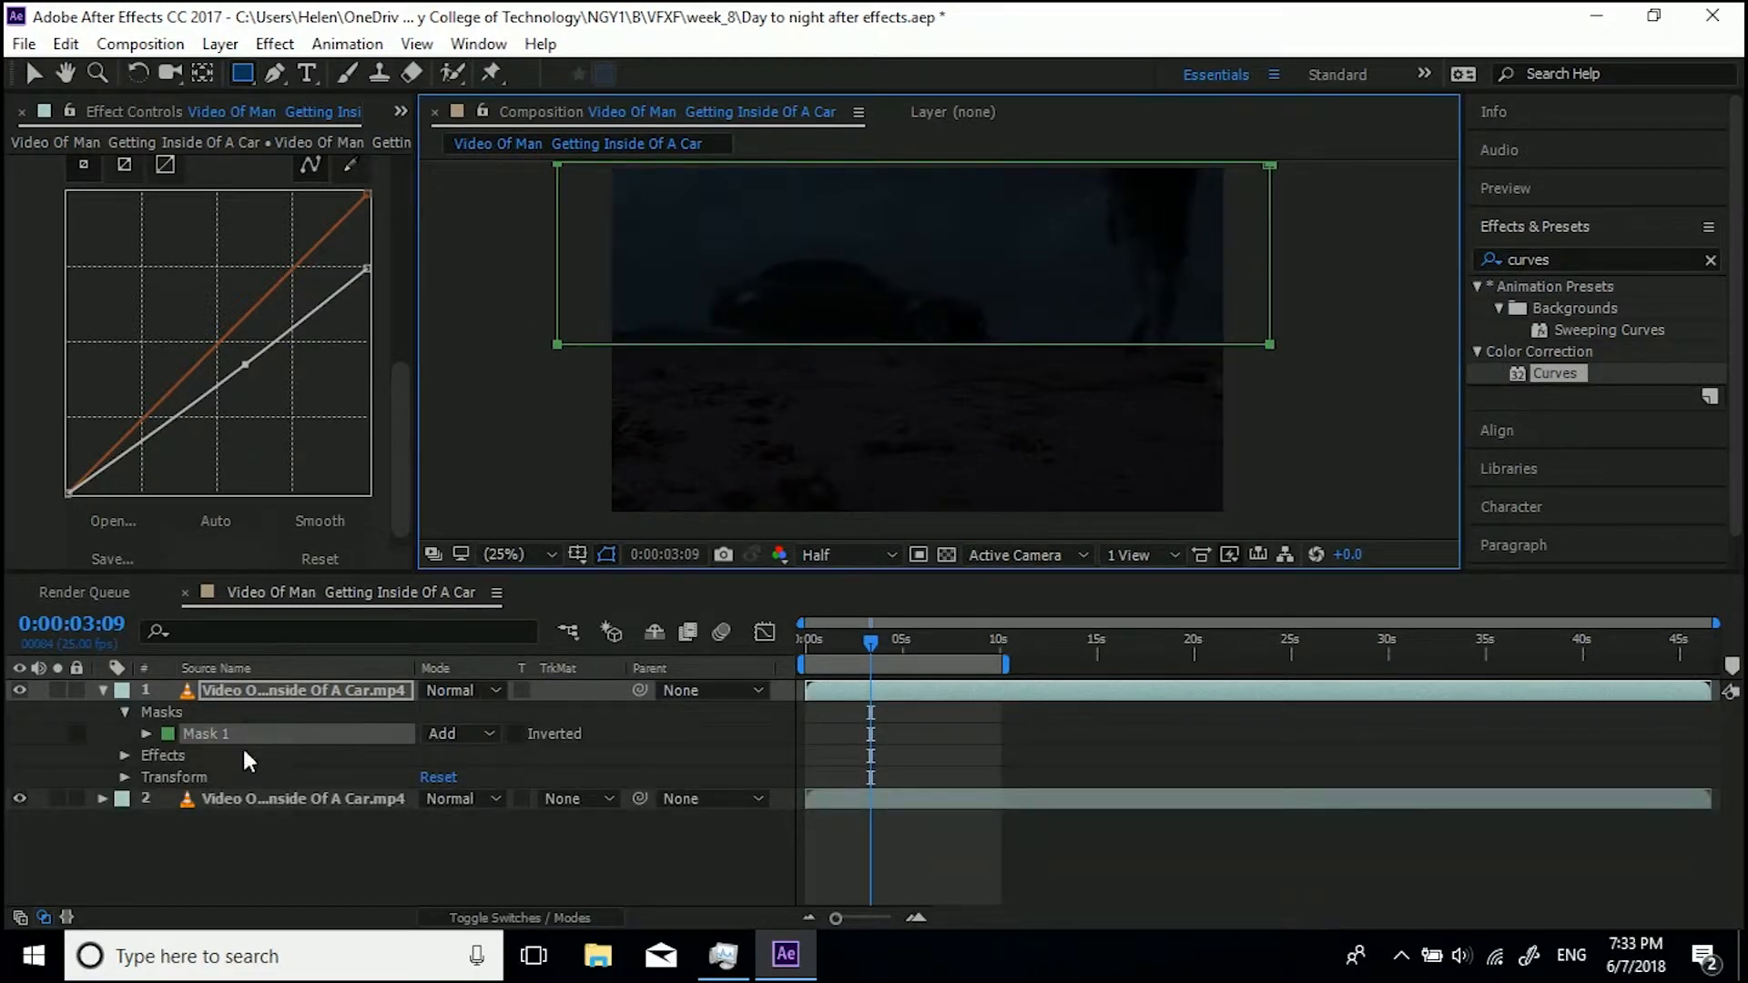
pyautogui.press('f')
pyautogui.click(451, 734)
pyautogui.write('25')
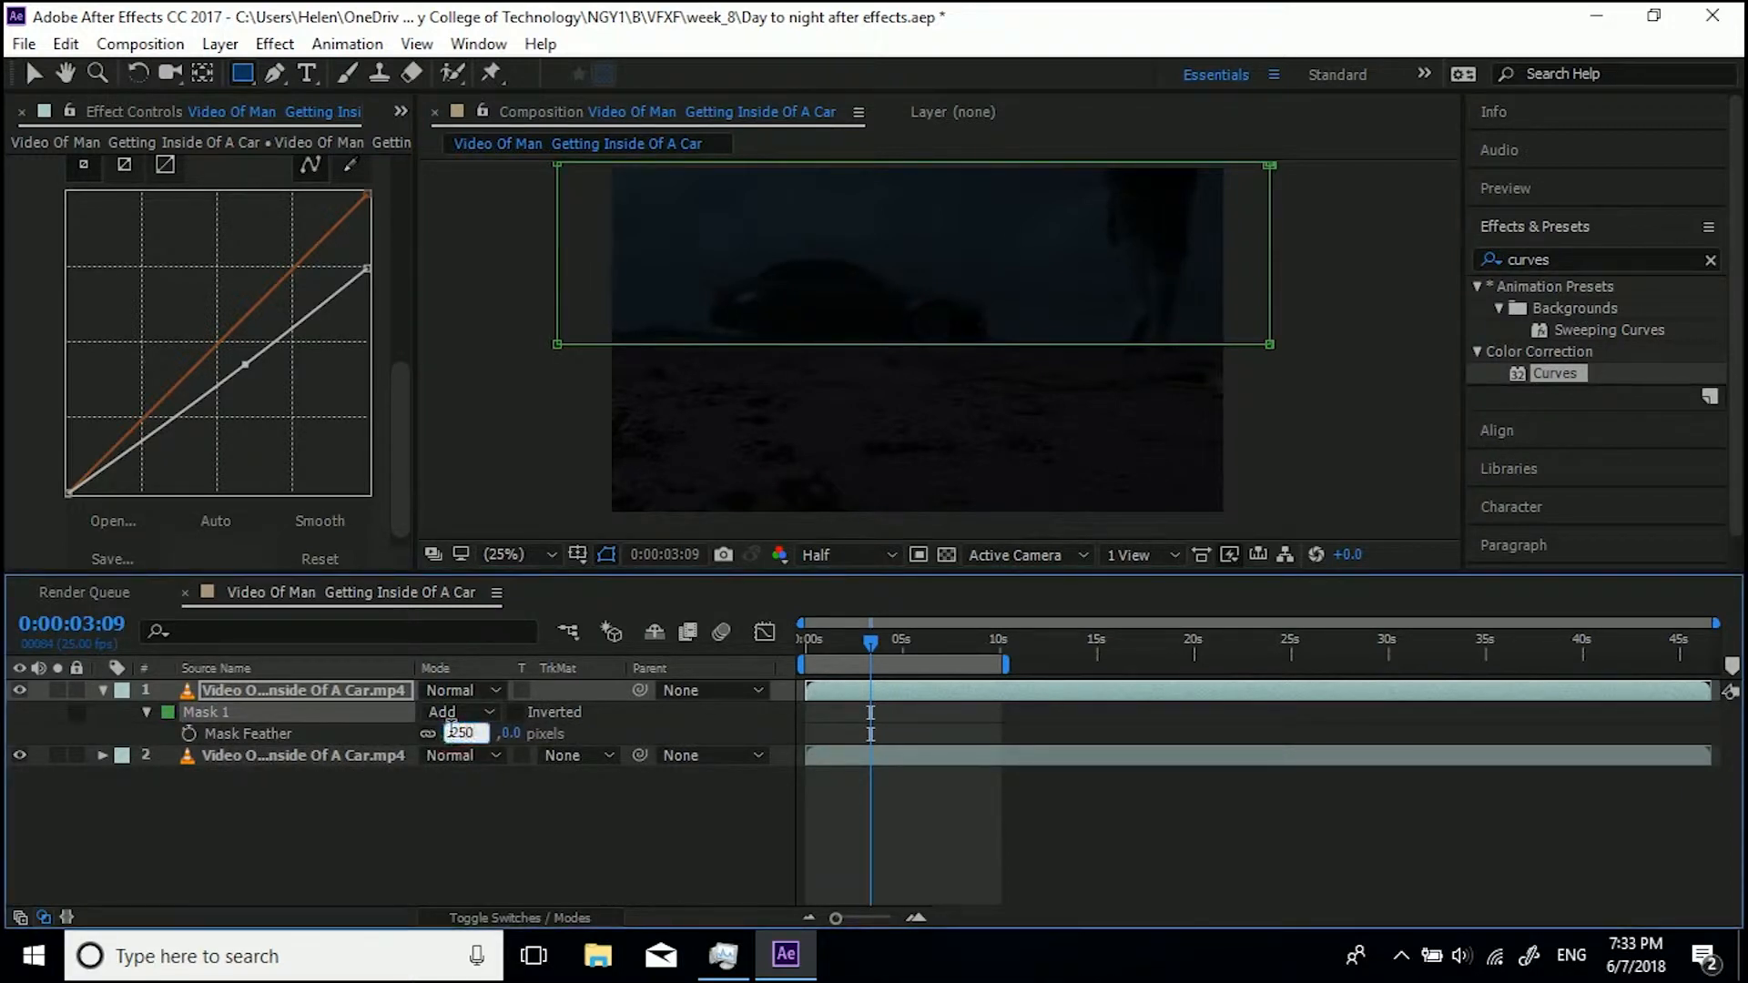
pyautogui.write('0')
pyautogui.press('Return')
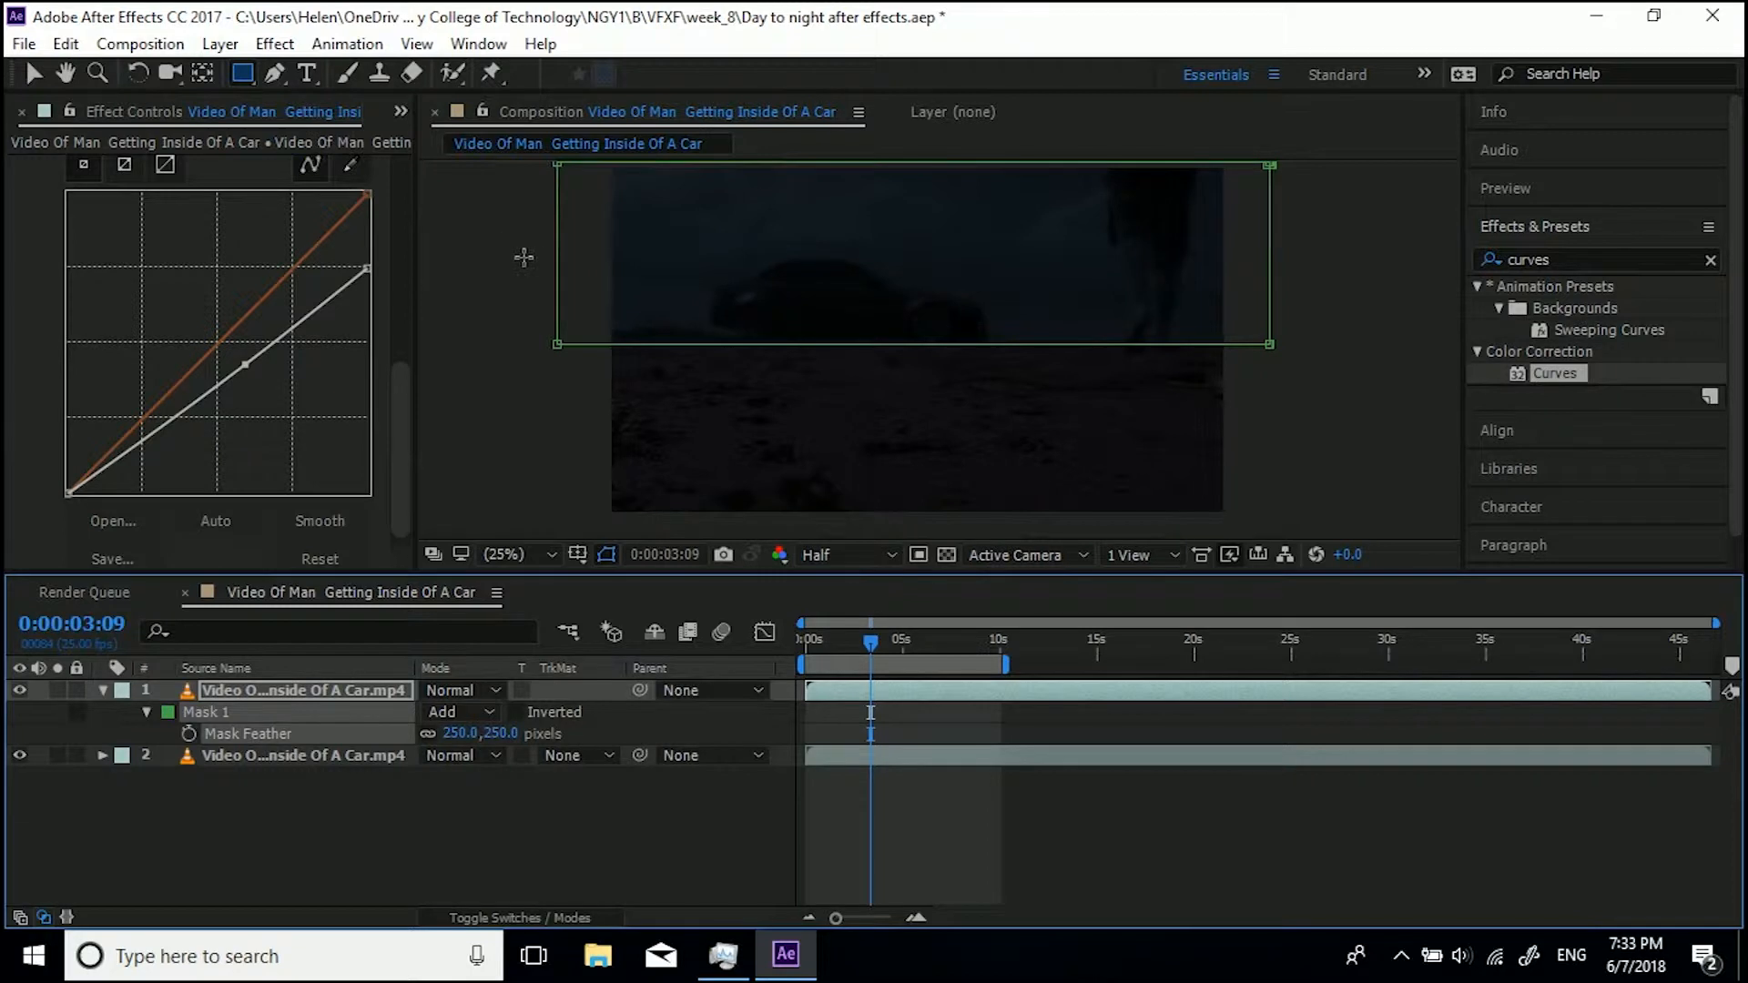
# Extend the mask's top edge well above the frame by moving its two upper corner points, and deselect the layer
pyautogui.moveTo(523, 258); pyautogui.dragTo(518, 333)
pyautogui.click(35, 74)
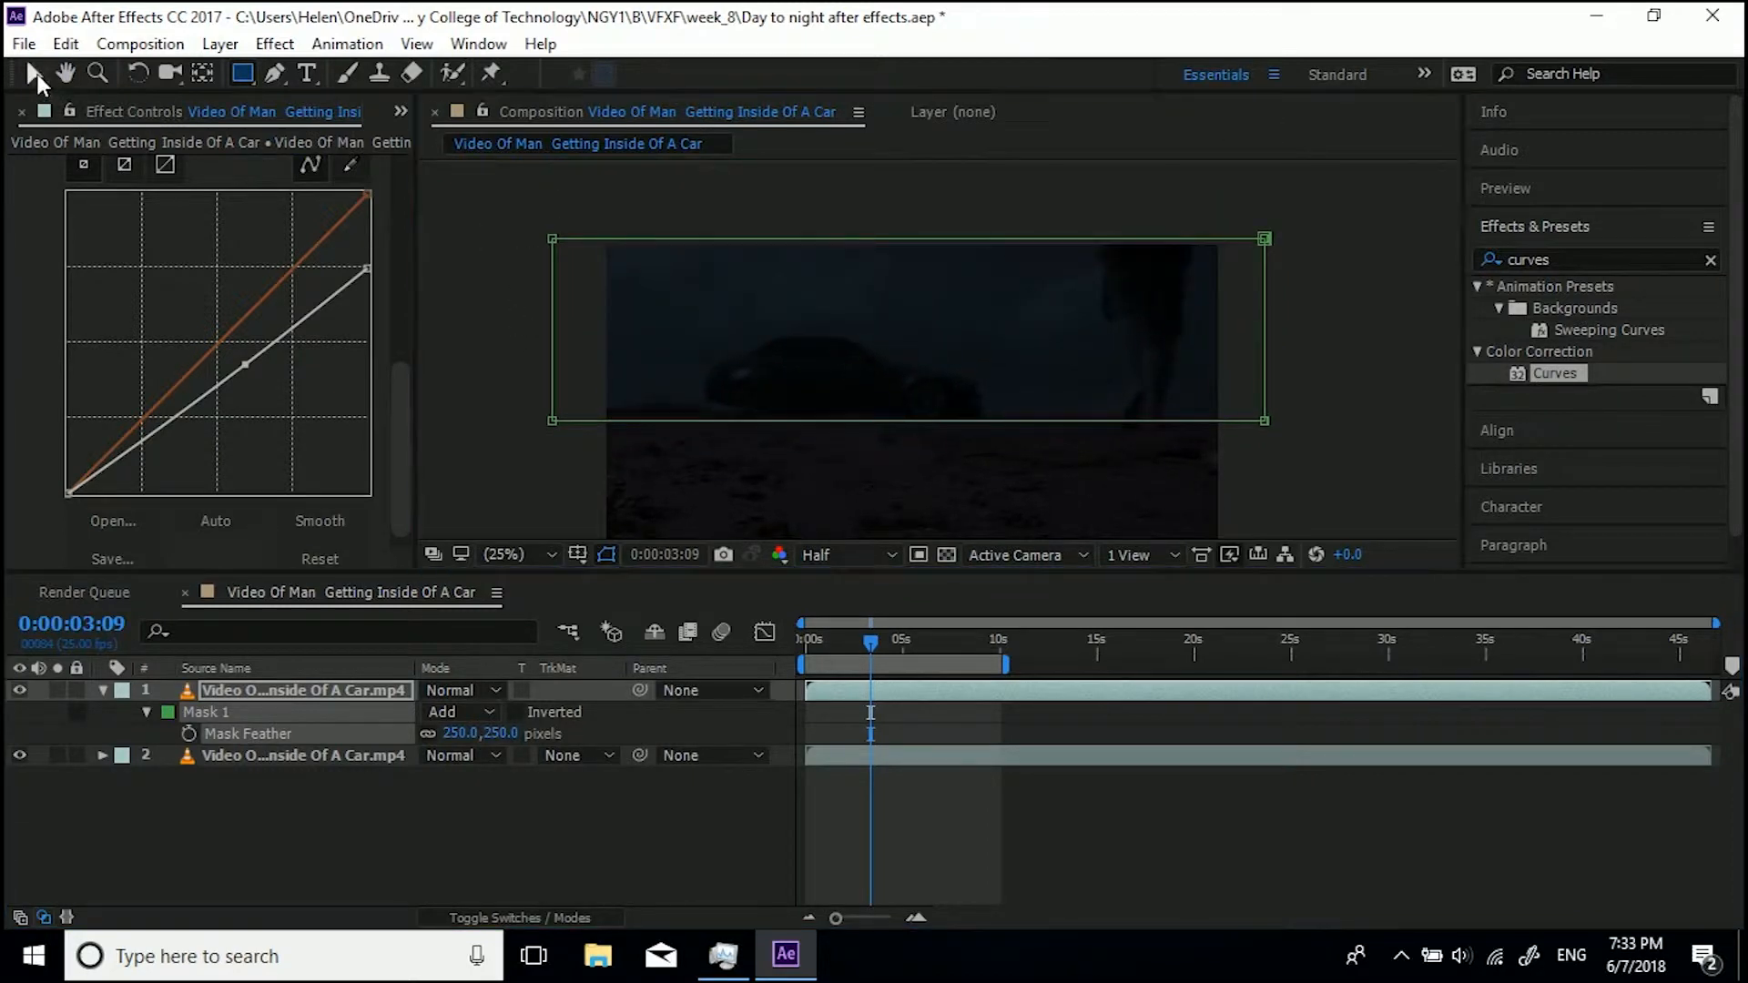
pyautogui.click(552, 240)
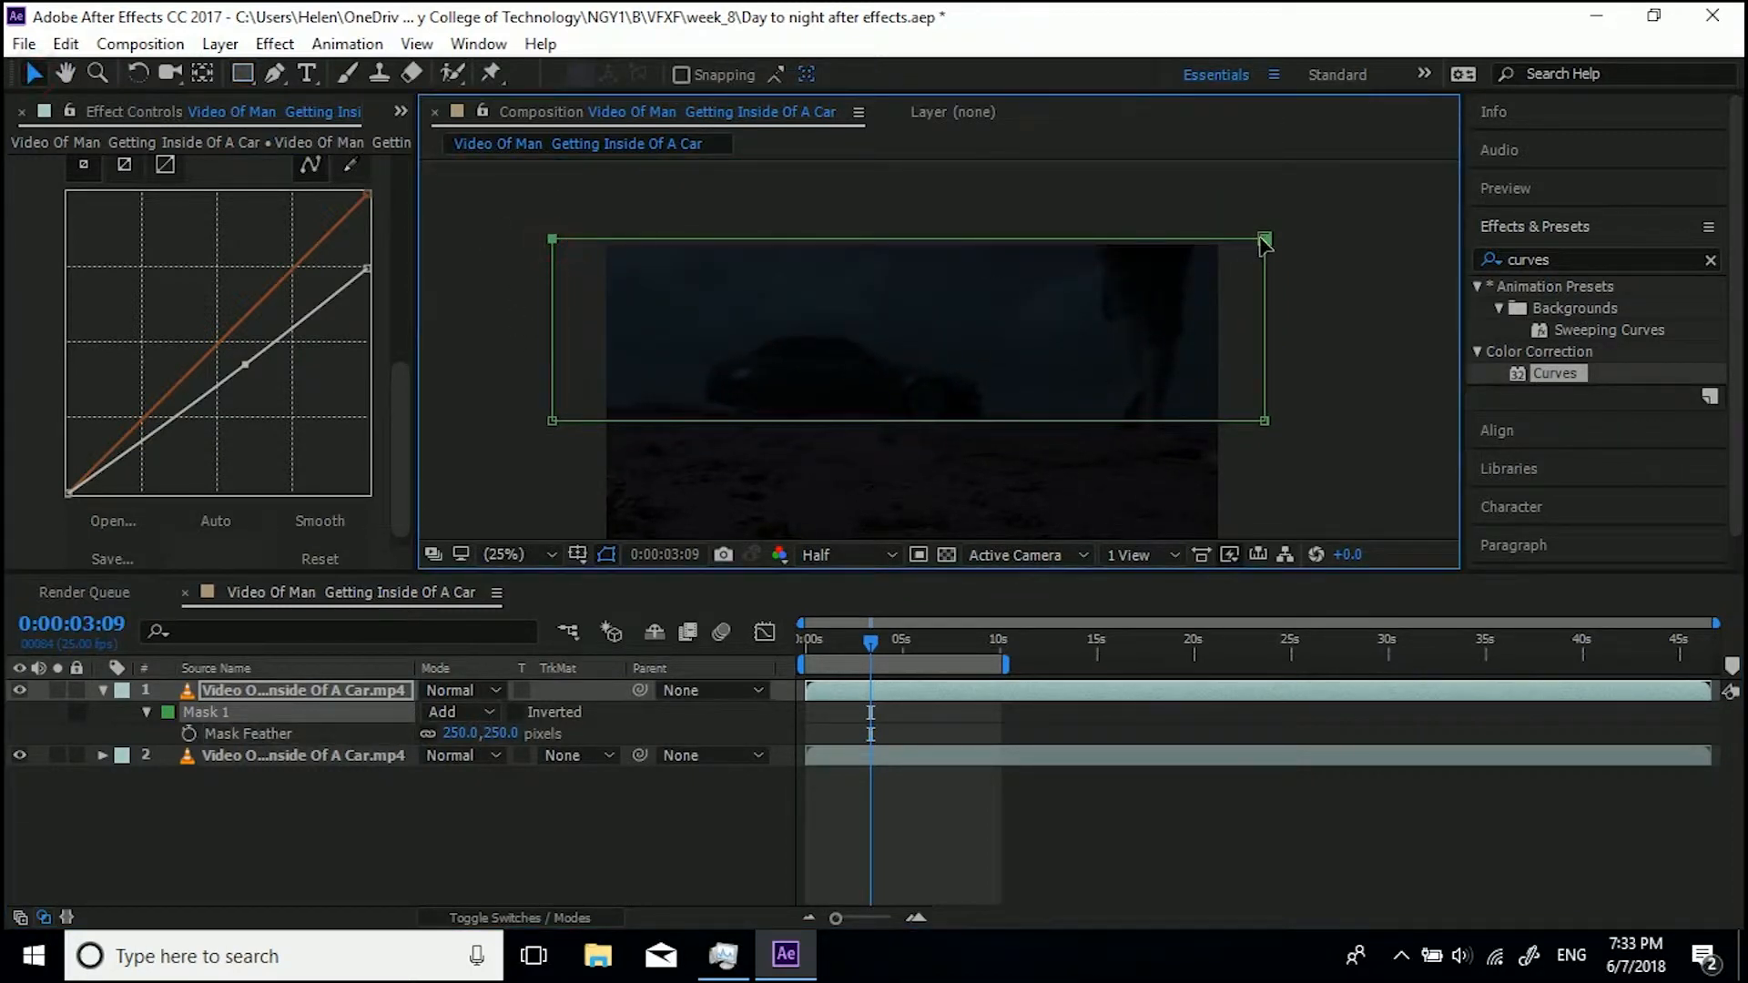
pyautogui.moveTo(1265, 239); pyautogui.dragTo(1275, 162)
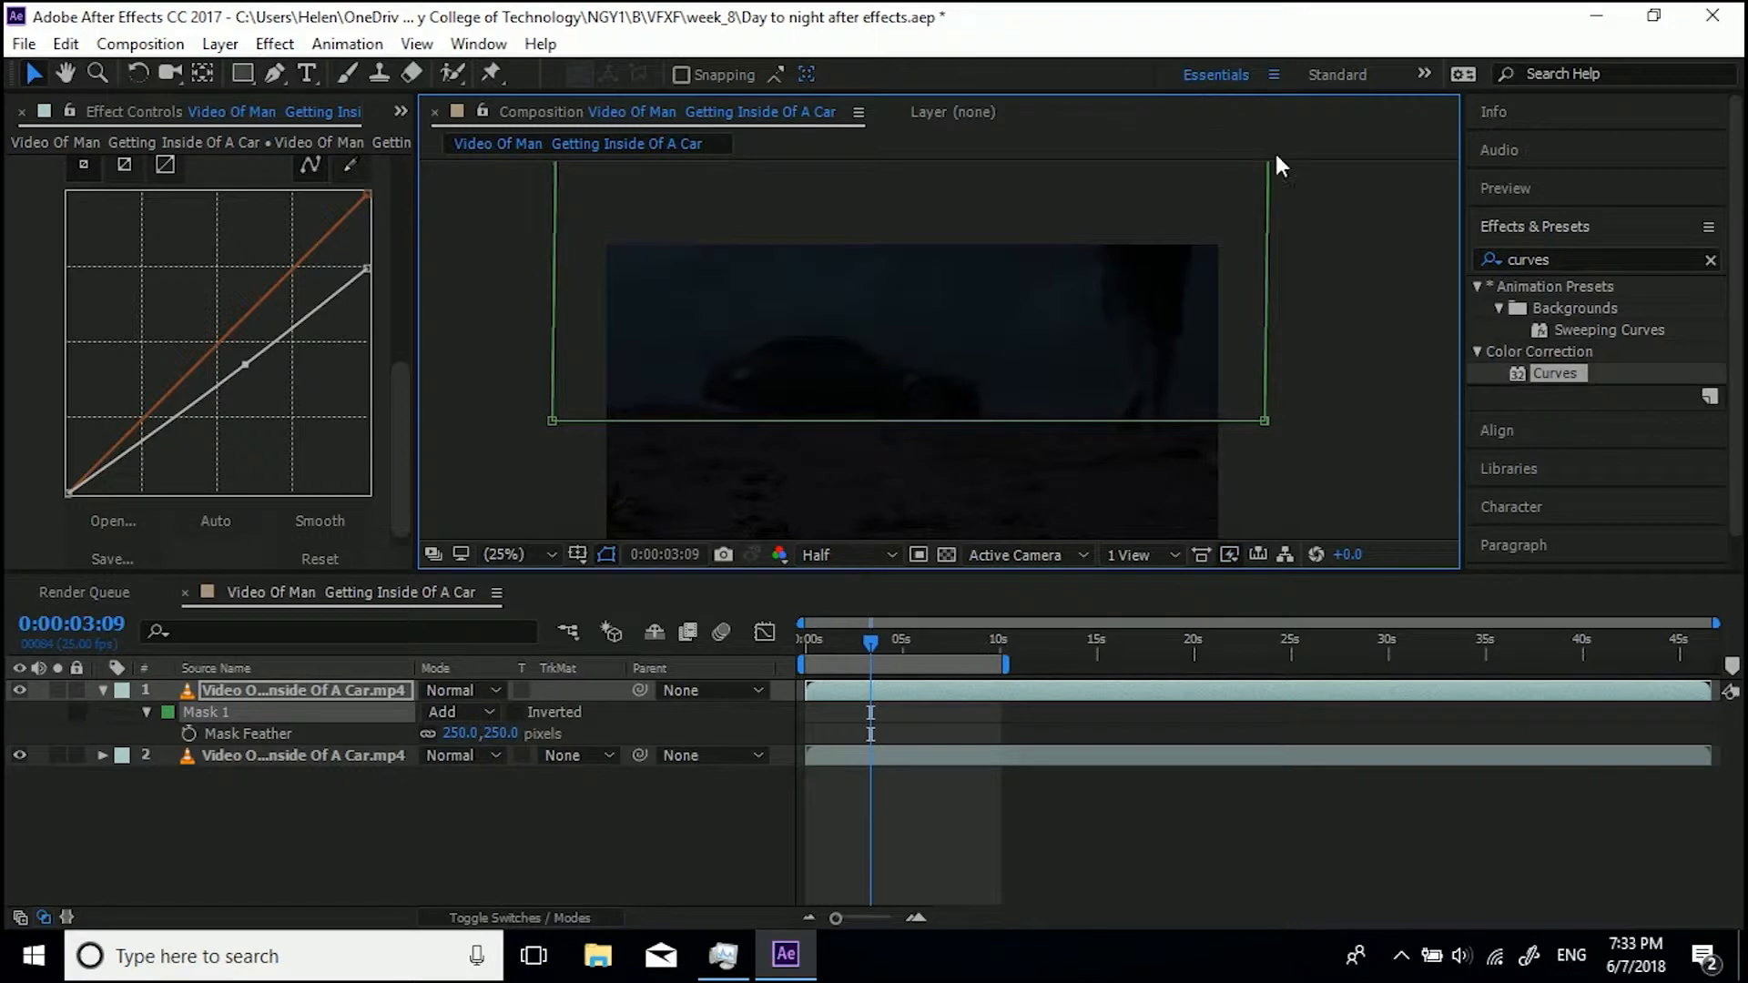
pyautogui.press('space')
pyautogui.moveTo(1277, 453); pyautogui.dragTo(1265, 402)
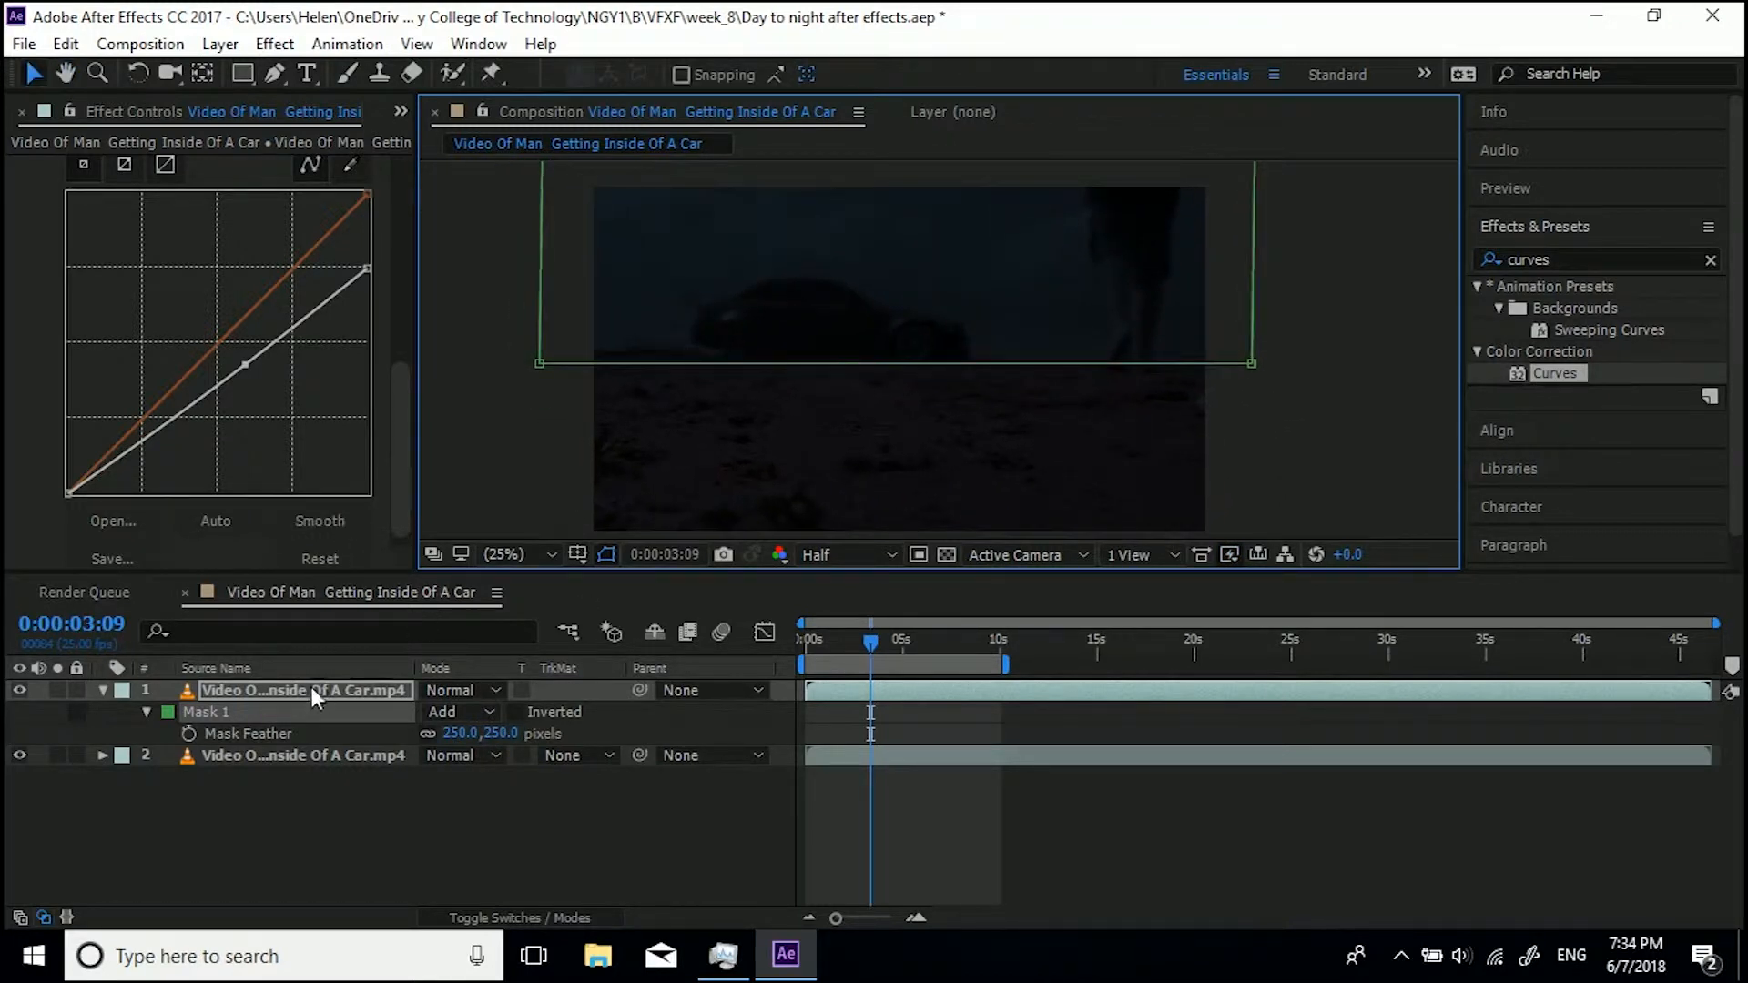
pyautogui.click(234, 835)
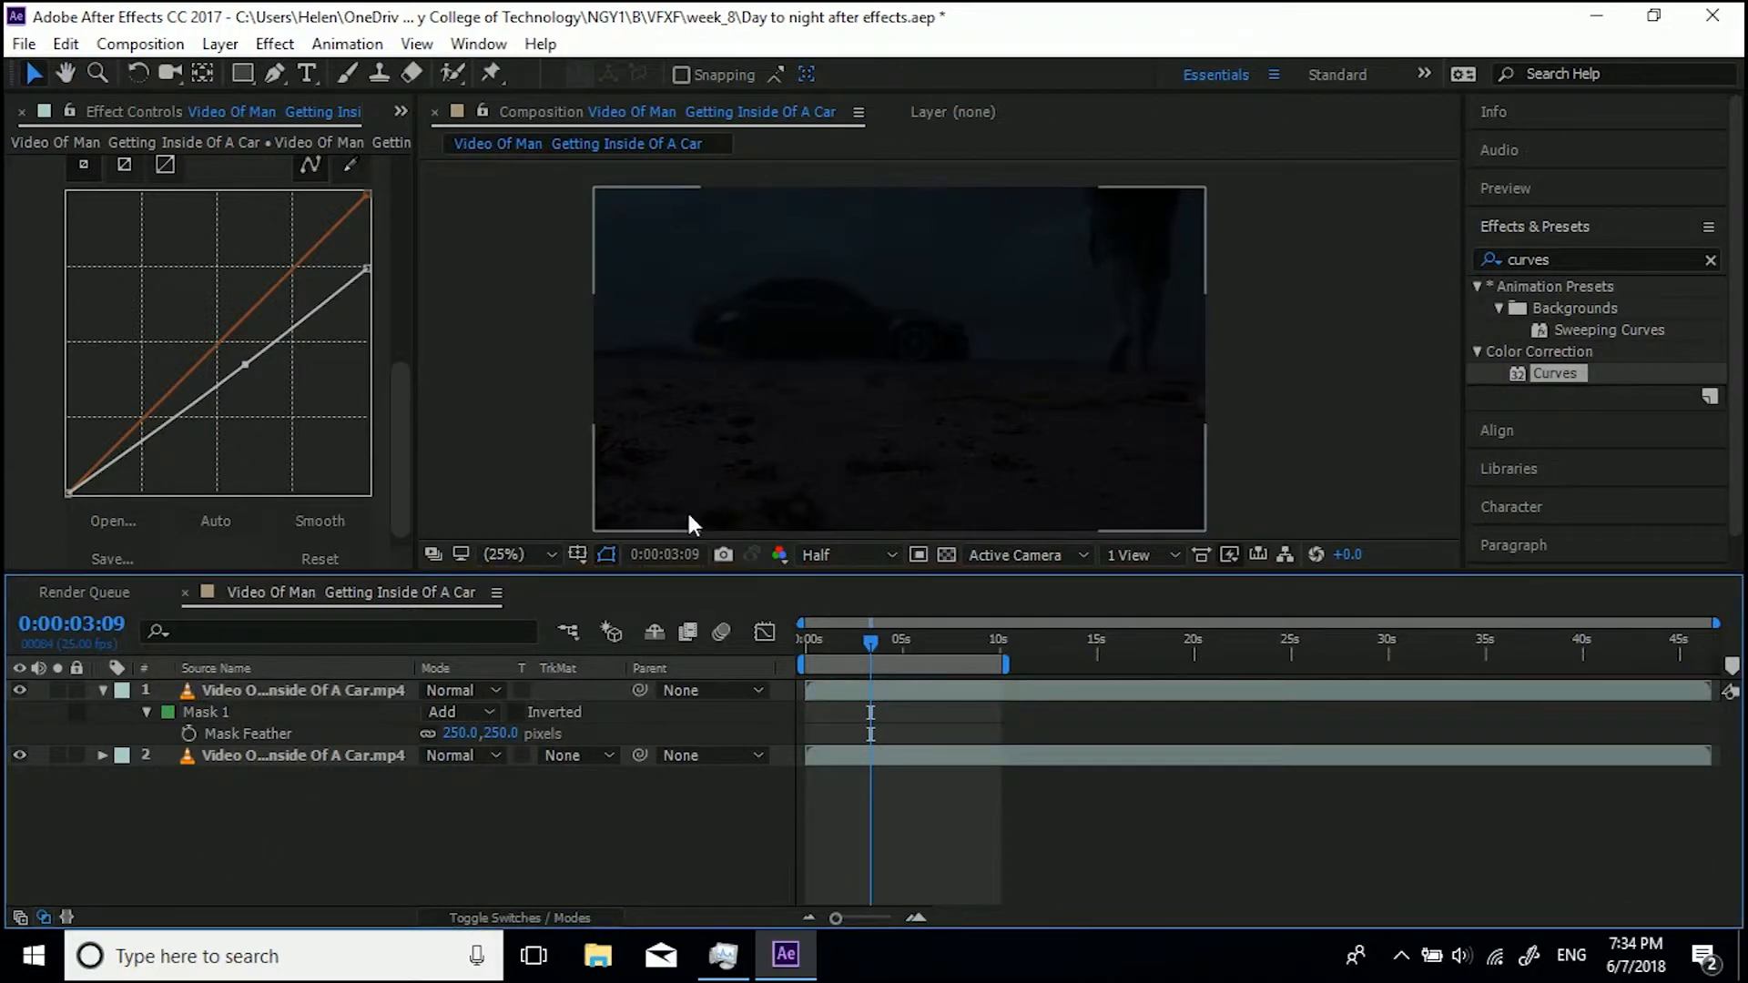
# Try lowering the highlight endpoint and midpoint of the Blue channel in the masked layer's Curves effect
pyautogui.click(270, 690)
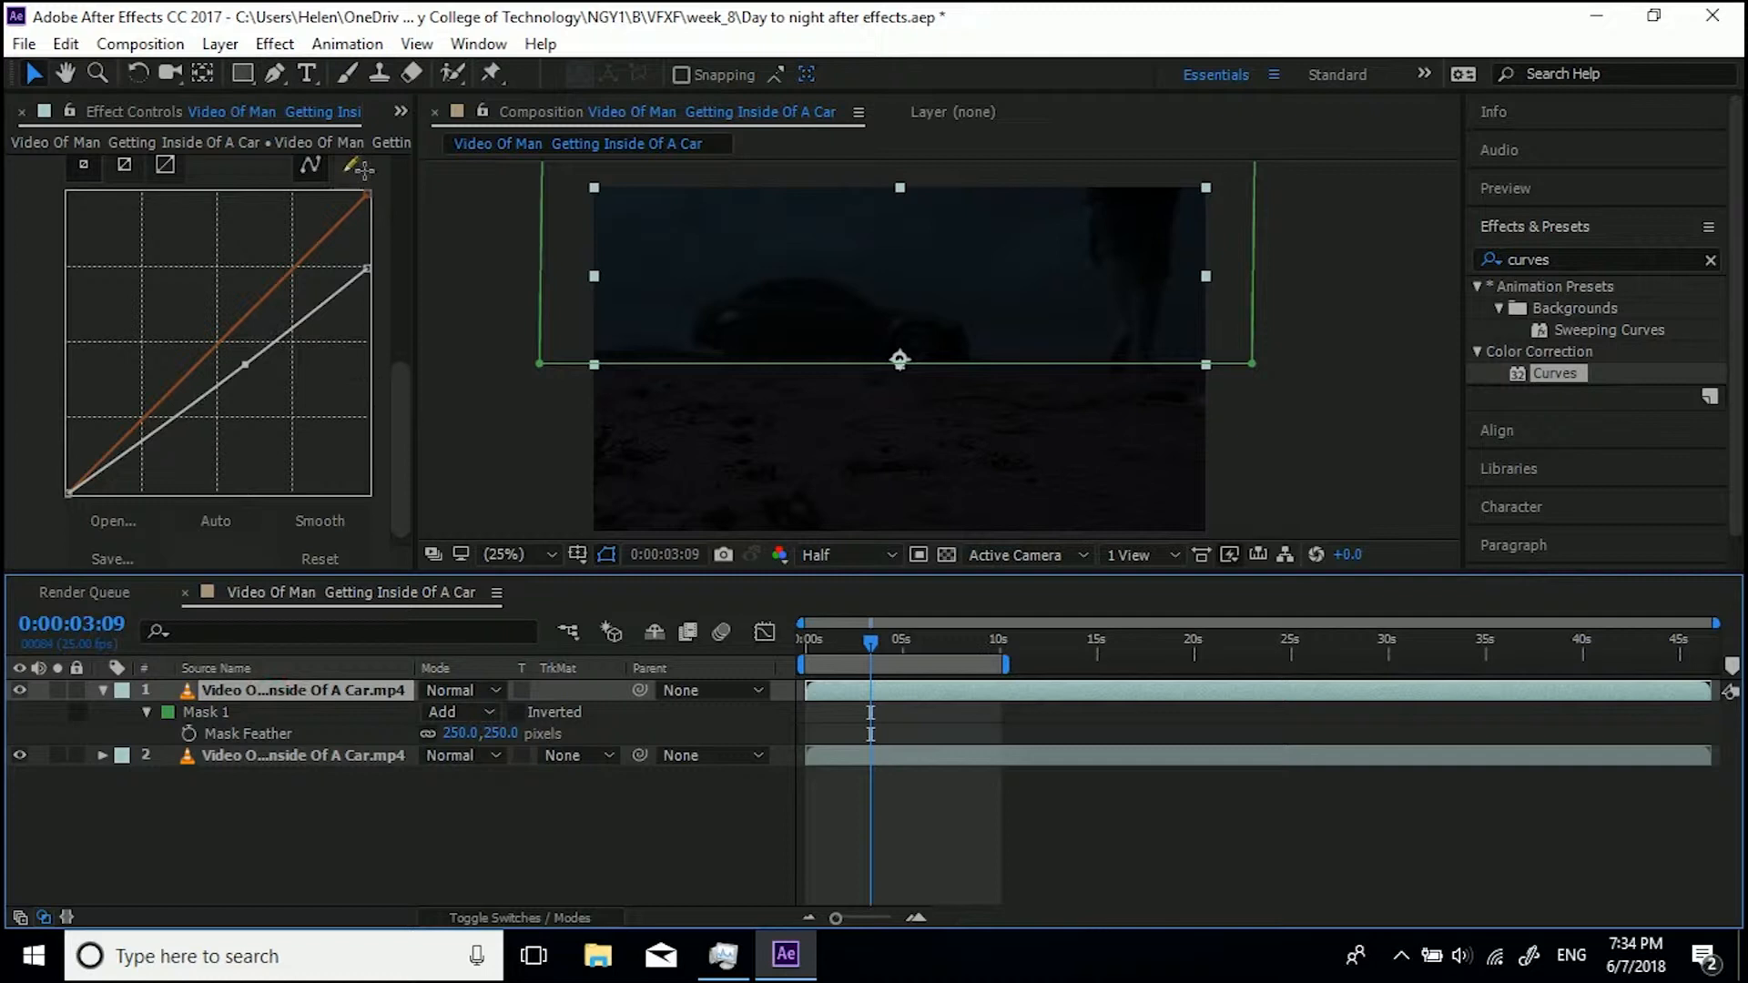
pyautogui.scroll(2, 404, 355)
pyautogui.click(280, 211)
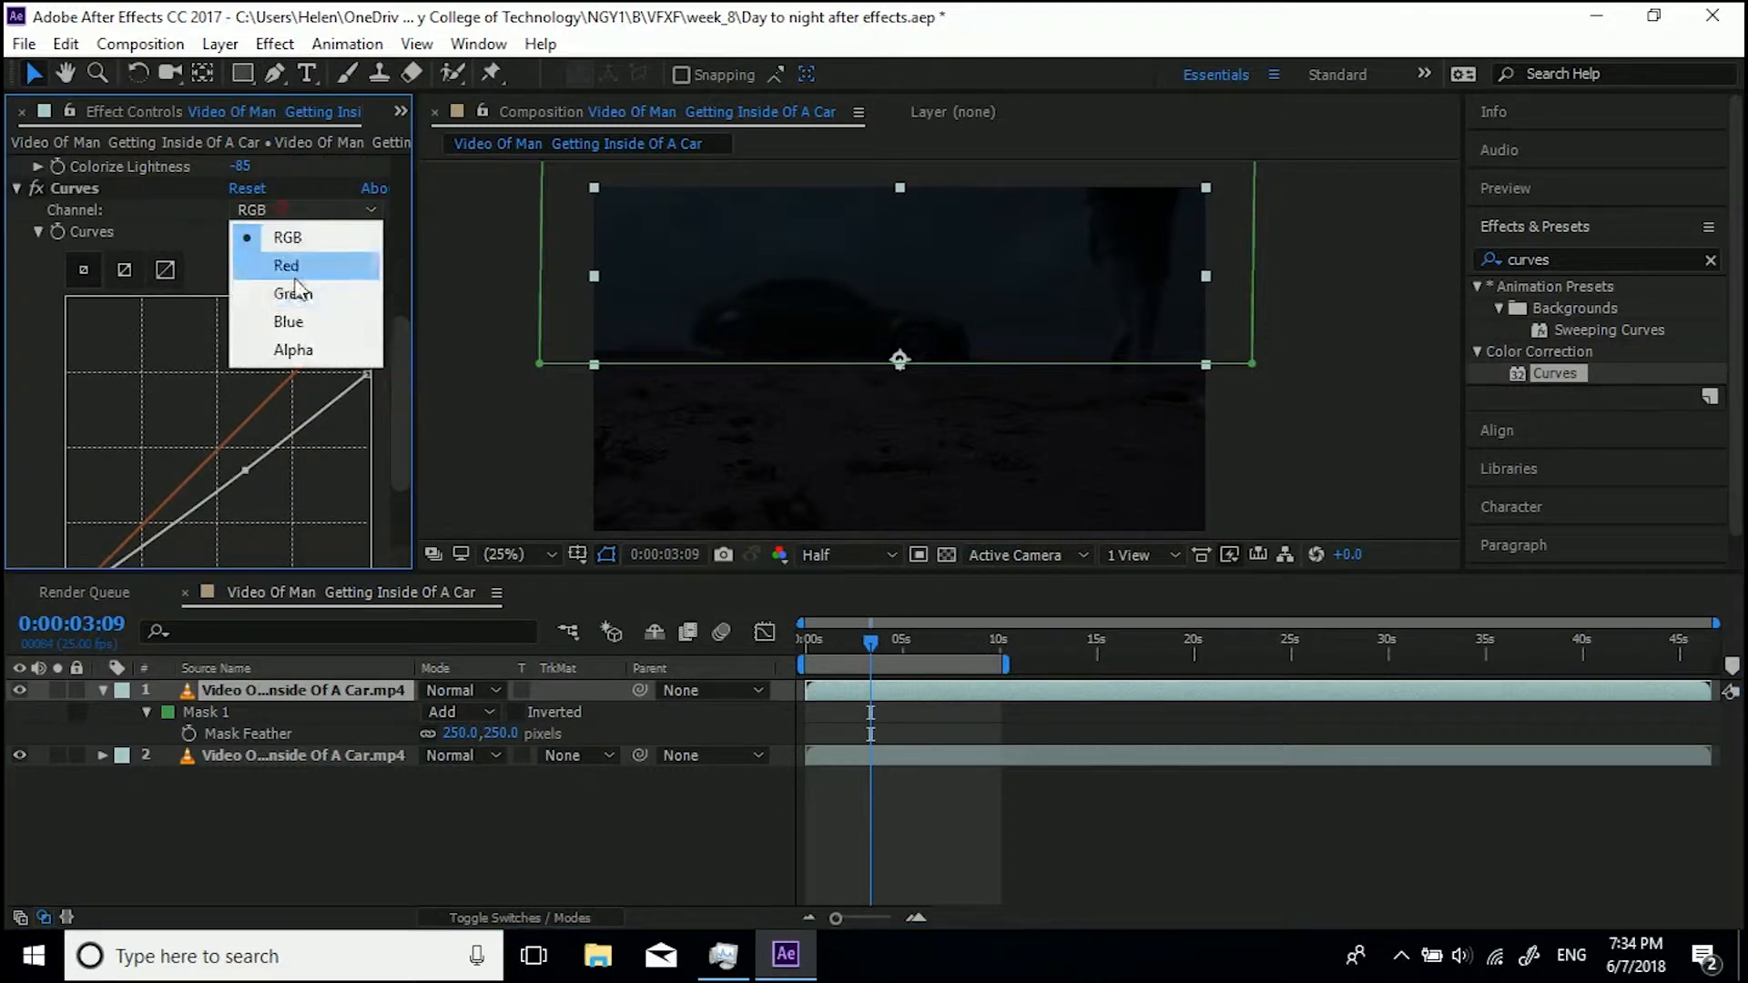
pyautogui.click(291, 323)
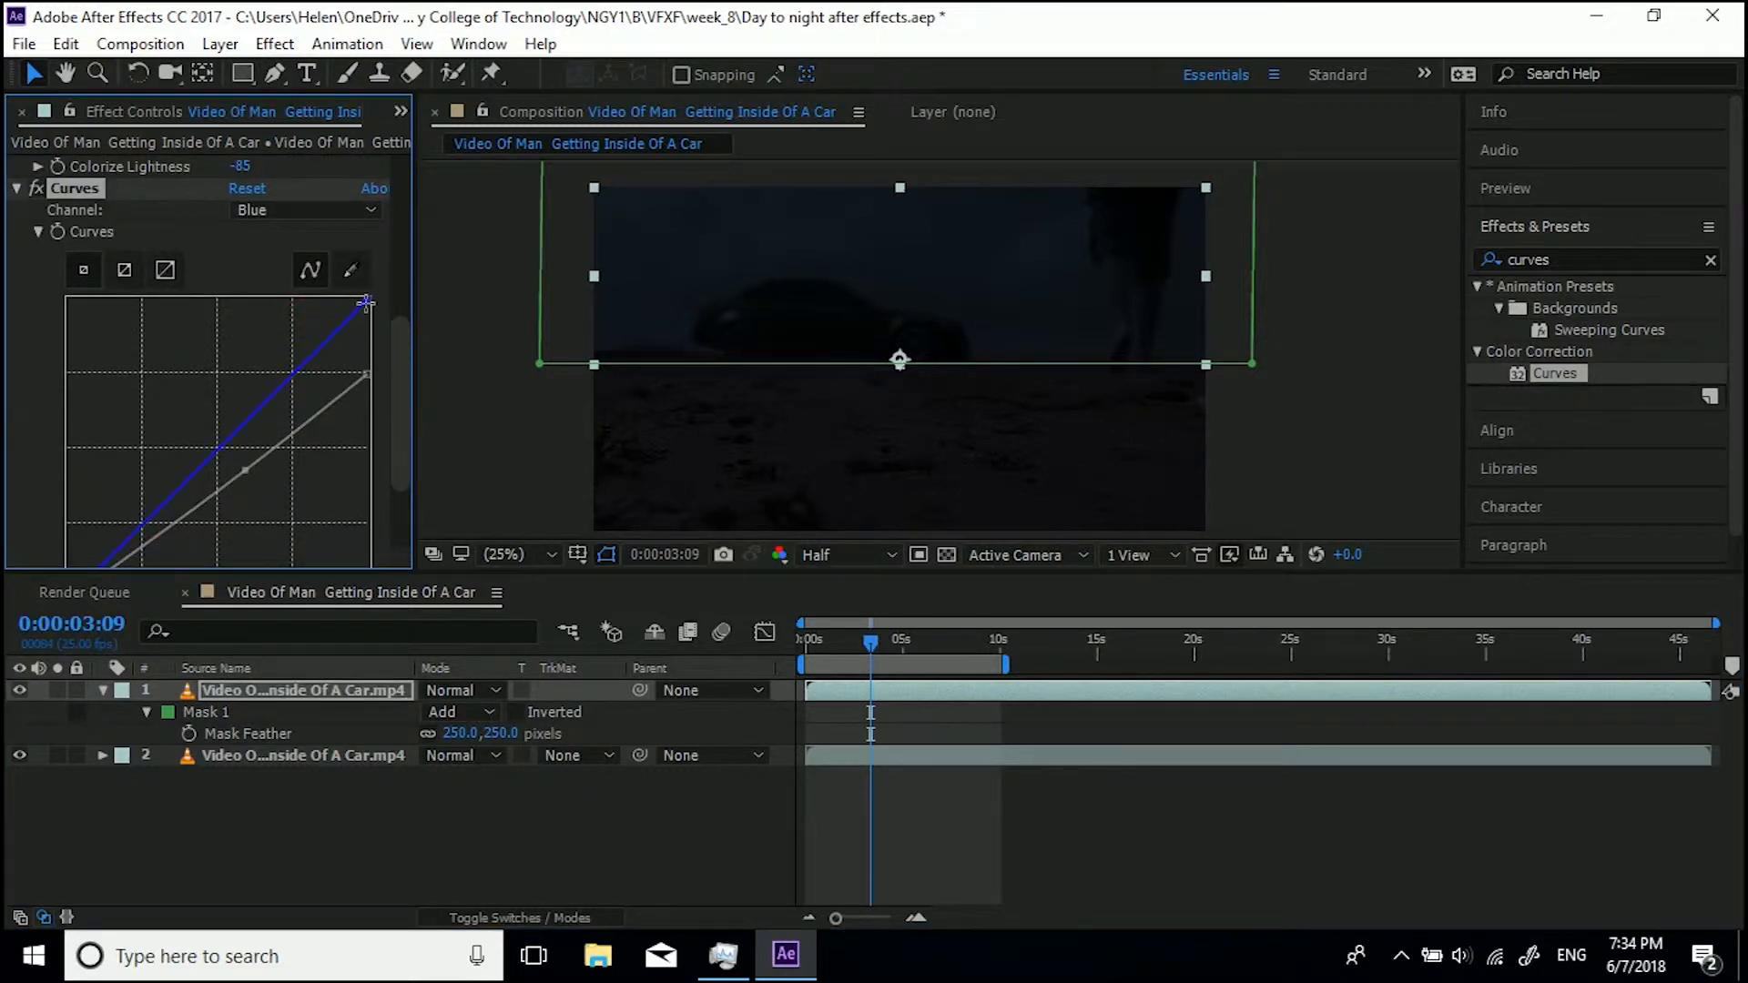
pyautogui.moveTo(366, 303); pyautogui.dragTo(372, 332)
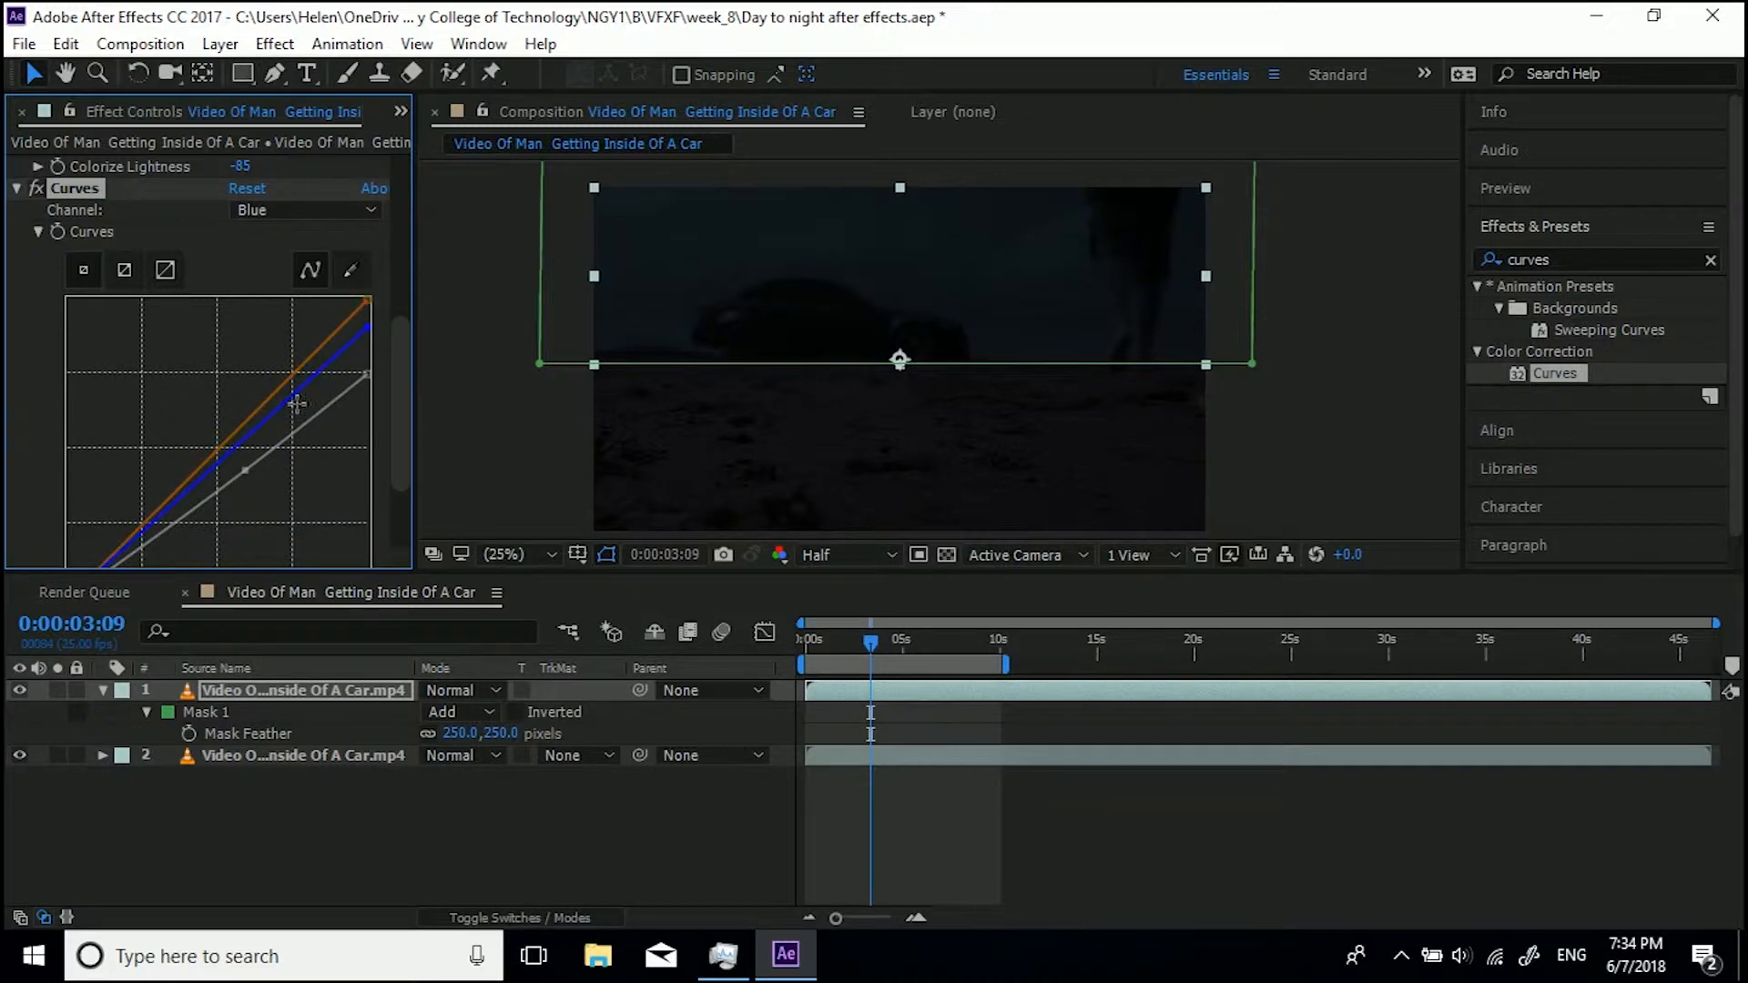
pyautogui.click(232, 462)
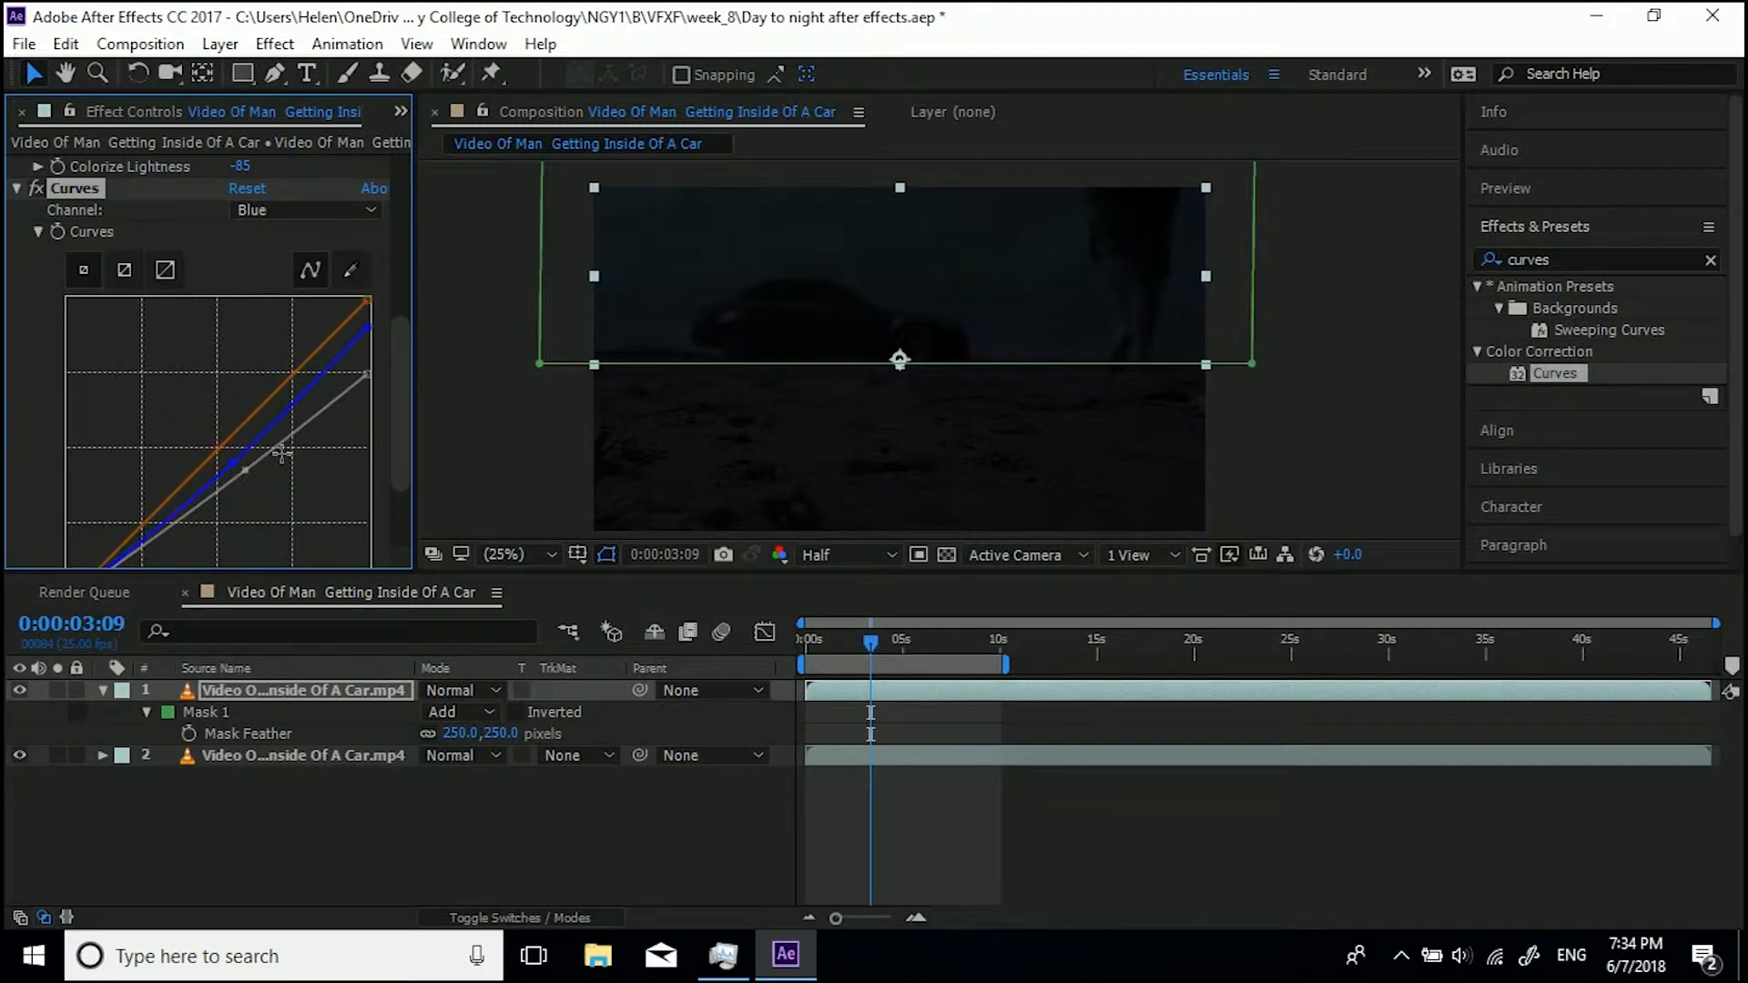
pyautogui.moveTo(284, 452); pyautogui.dragTo(395, 199)
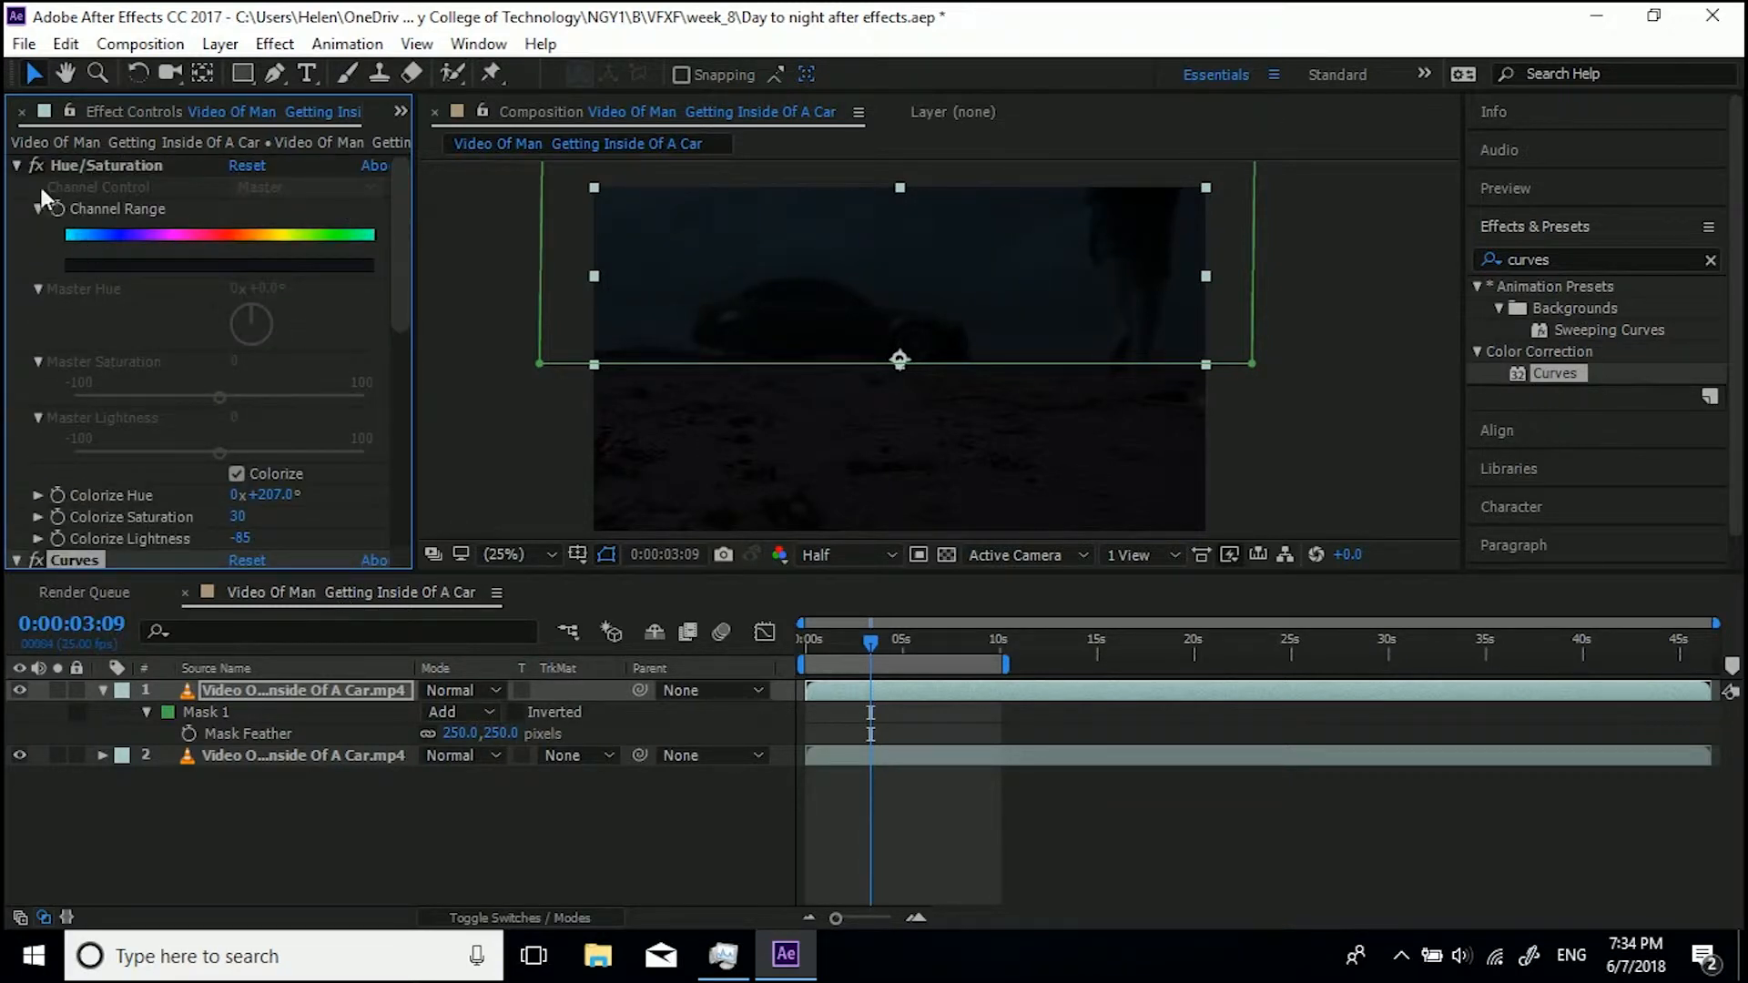
# Collapse both effects on the masked layer and set the layer's opacity to 70%
pyautogui.click(16, 165)
pyautogui.click(16, 187)
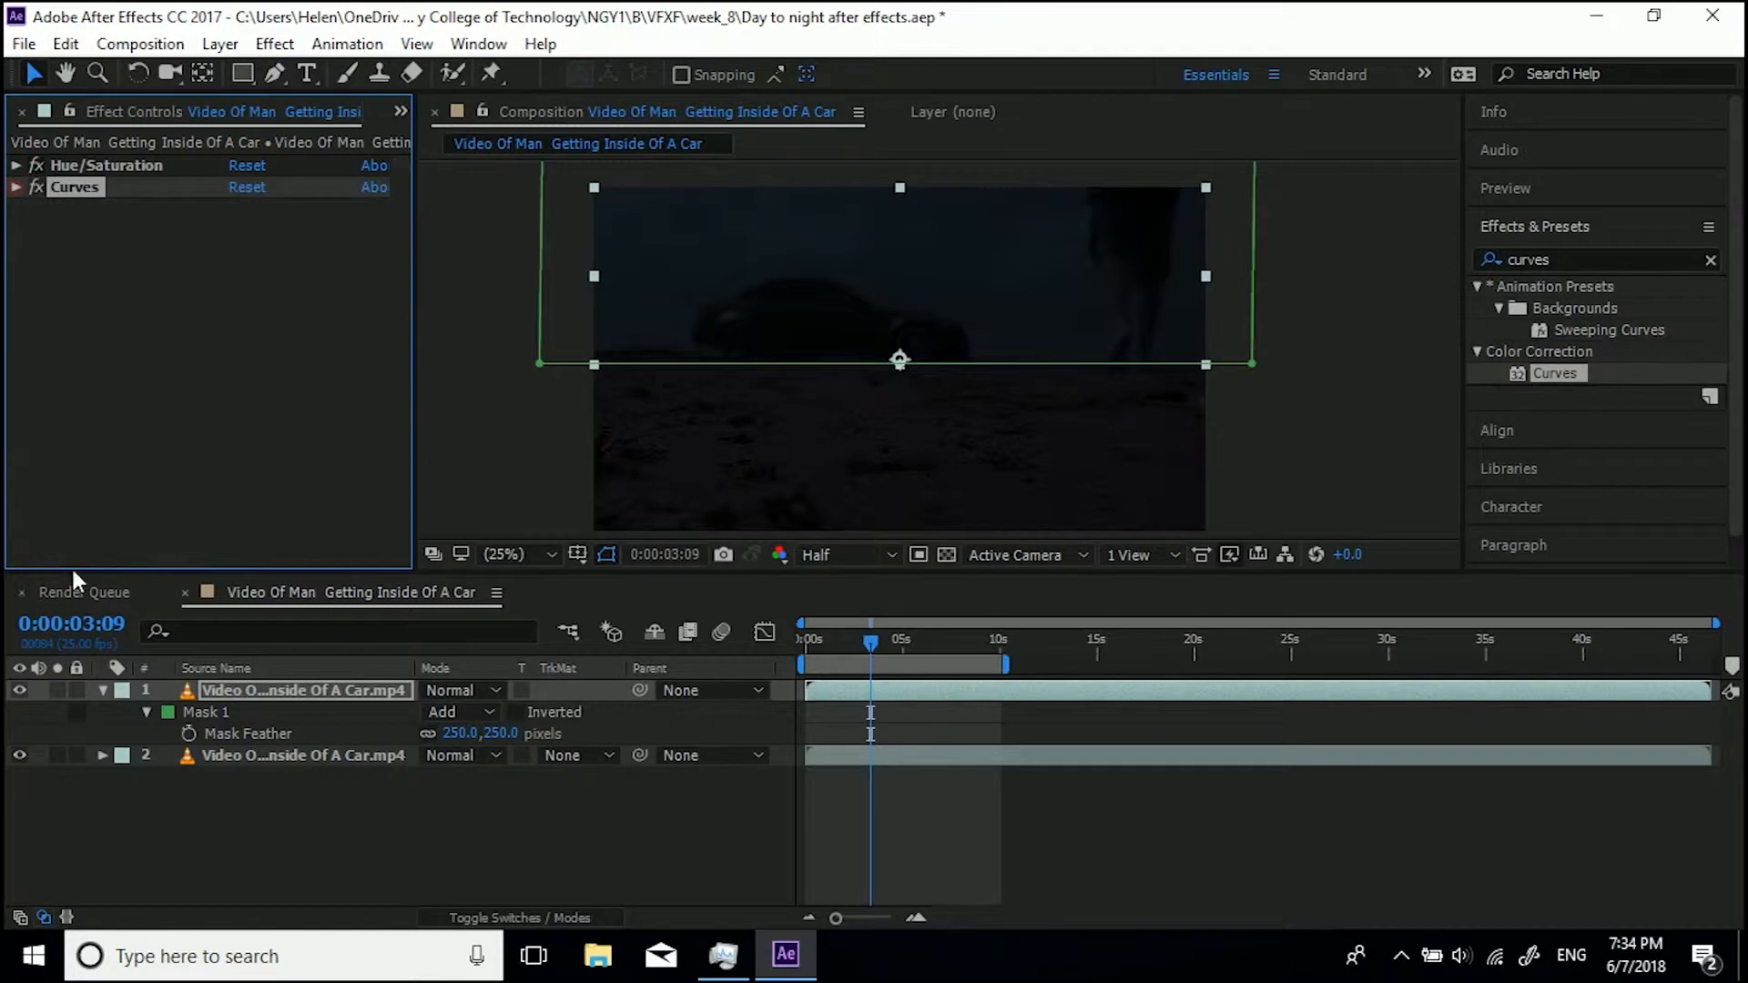
pyautogui.click(20, 681)
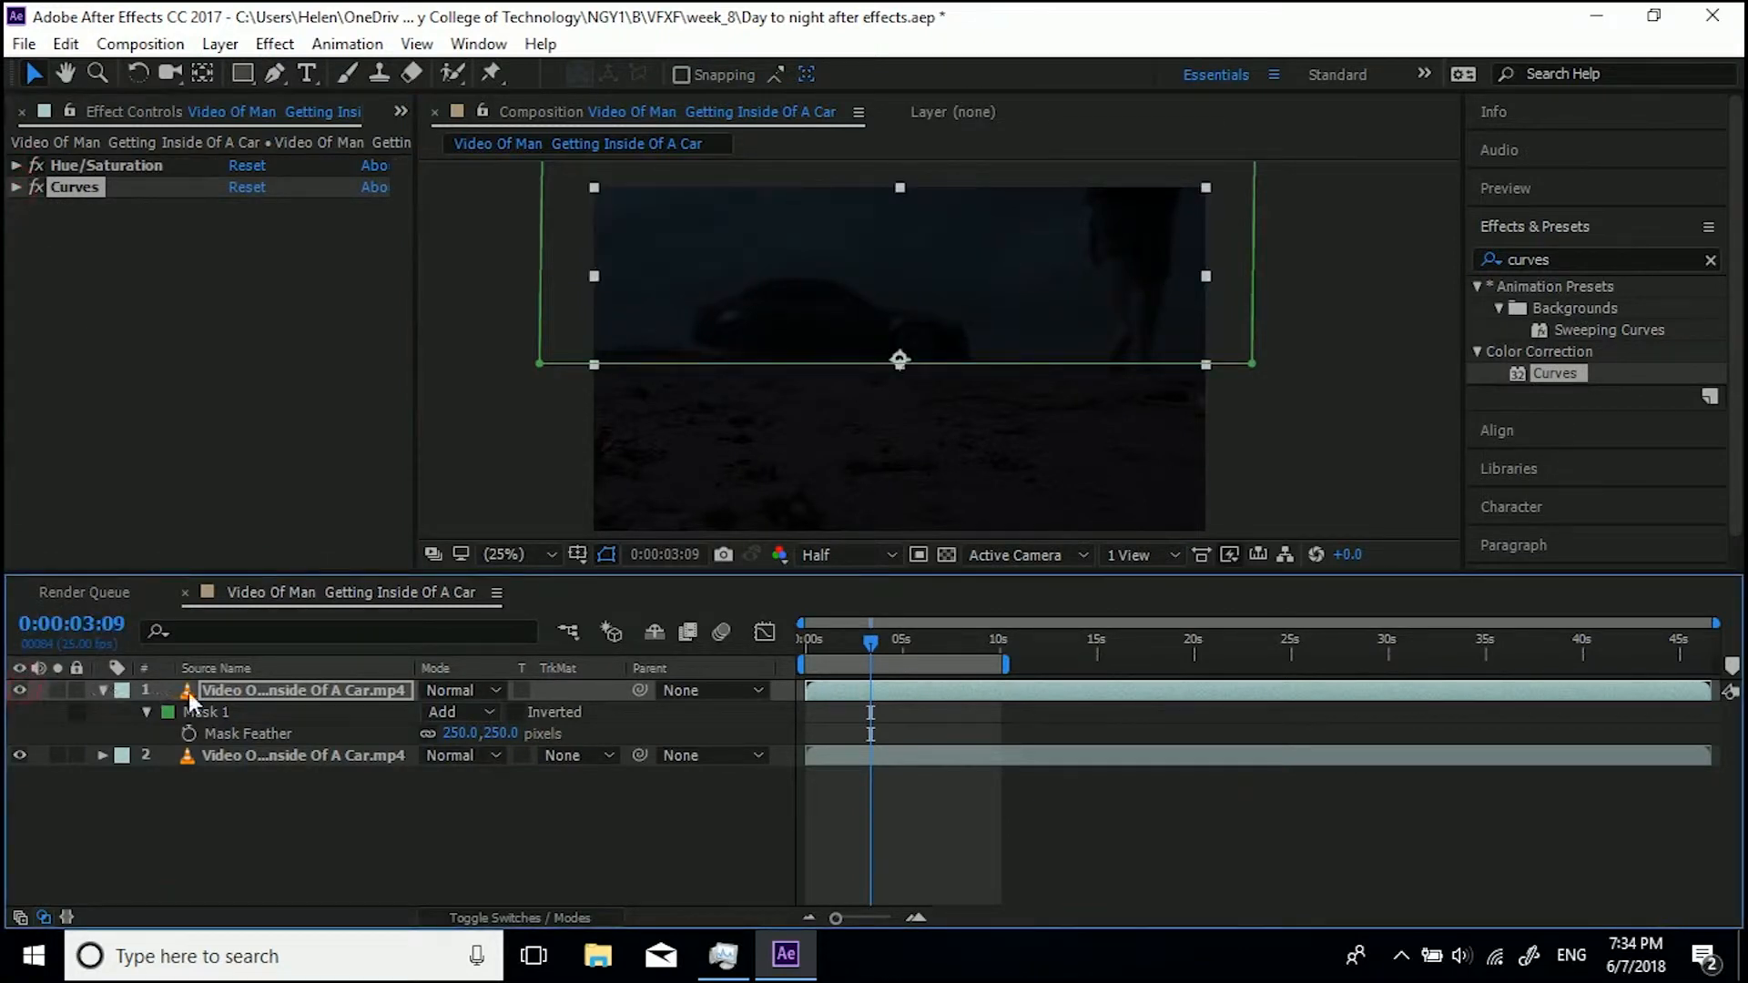
pyautogui.click(264, 687)
pyautogui.press('t')
pyautogui.click(435, 712)
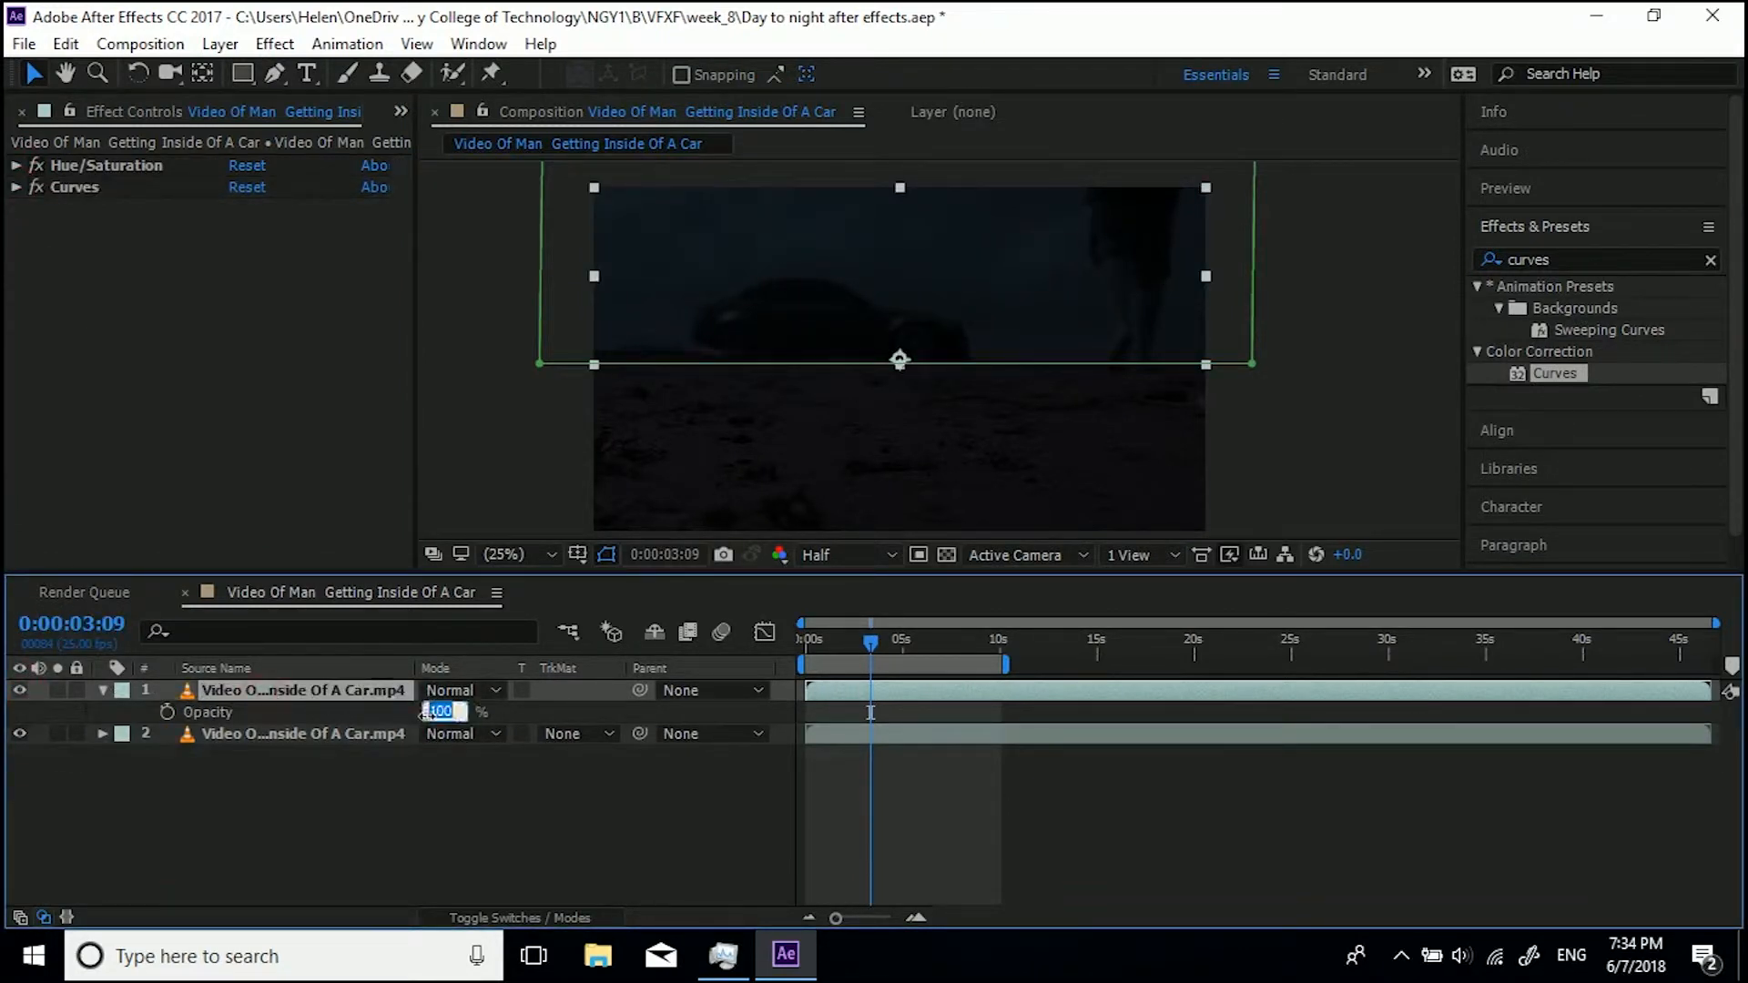
pyautogui.write('70')
pyautogui.press('Return')
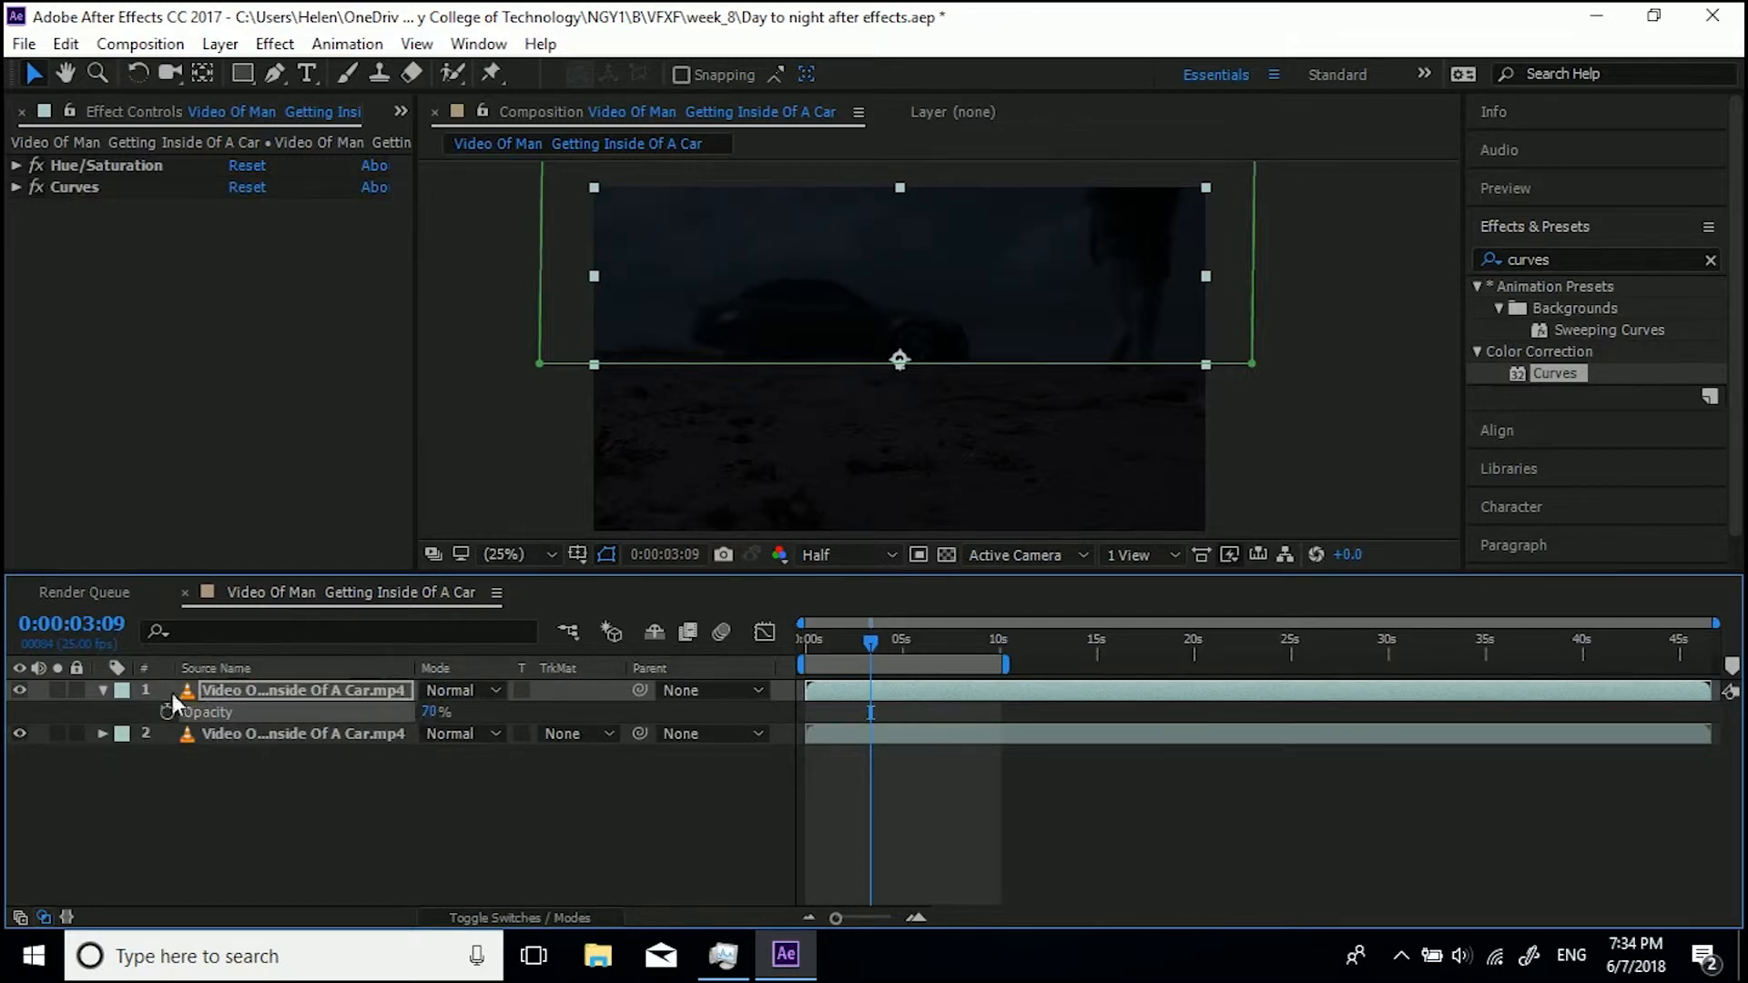
# Try an opacity of 30% on the masked layer
pyautogui.moveTo(427, 717); pyautogui.dragTo(468, 714)
pyautogui.click(433, 717)
pyautogui.write('30')
pyautogui.press('Return')
pyautogui.click(487, 469)
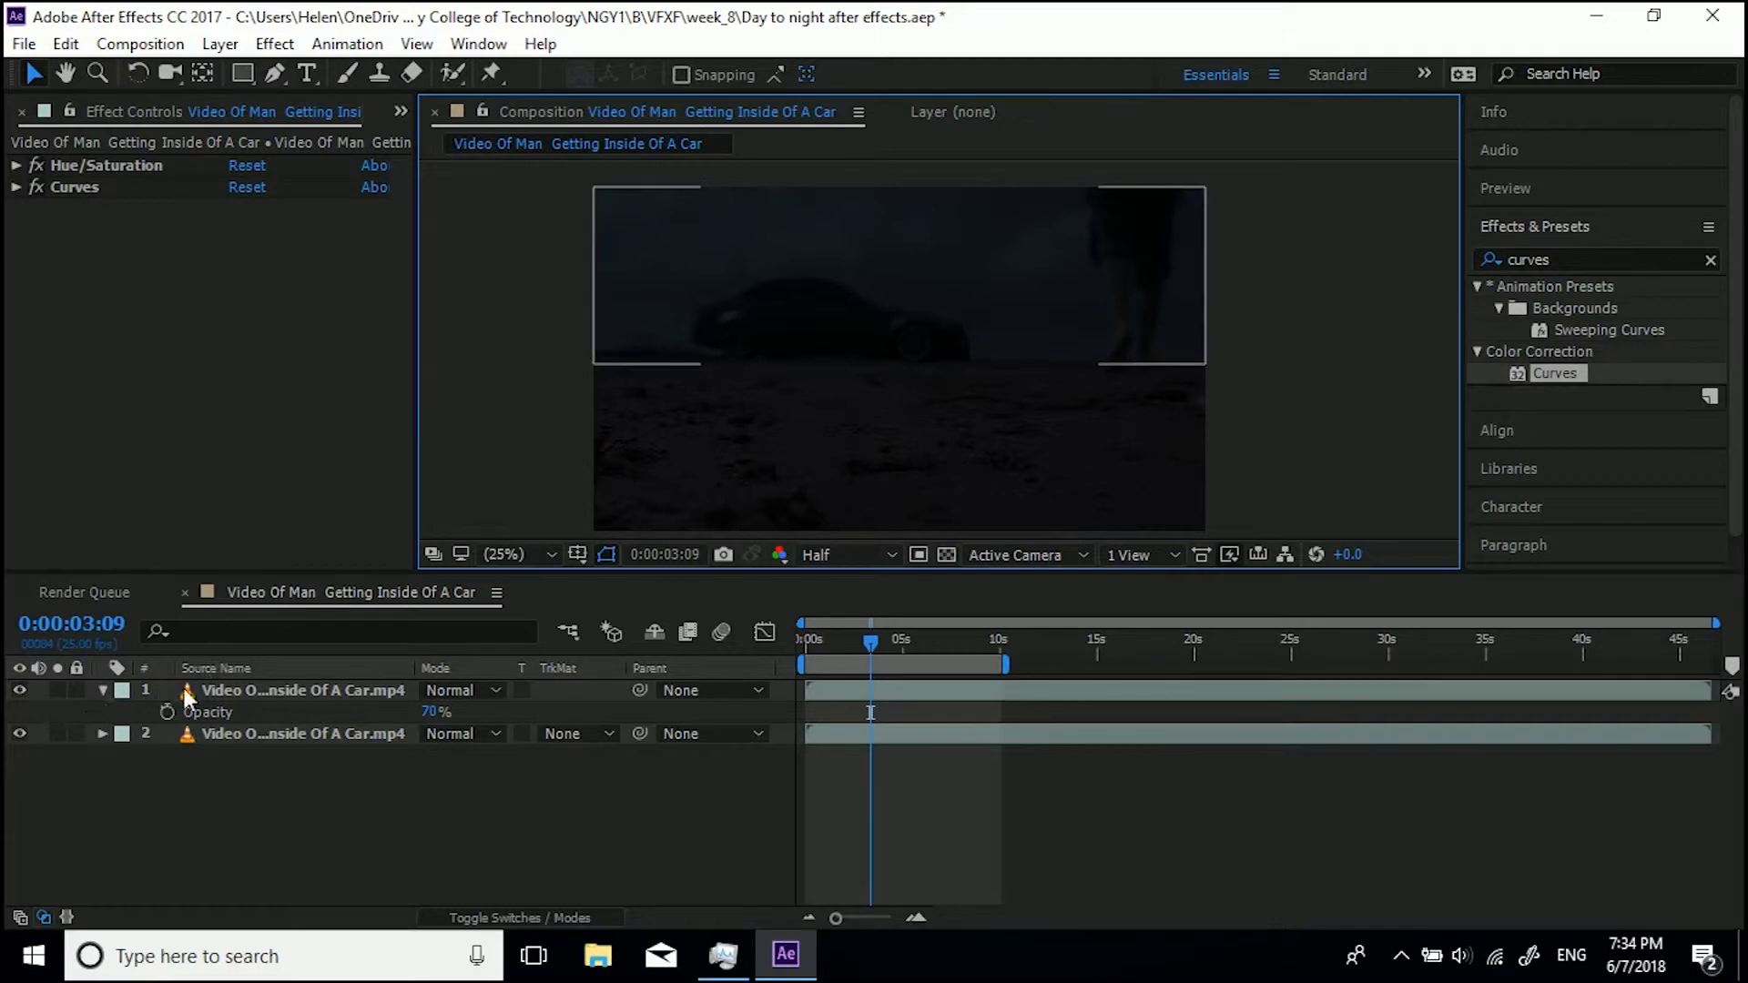
# Duplicate the masked layer, turn off Hue/Saturation and Curves on the new copy, and collapse both effects
pyautogui.click(231, 685)
pyautogui.hotkey('ctrl', 'd')
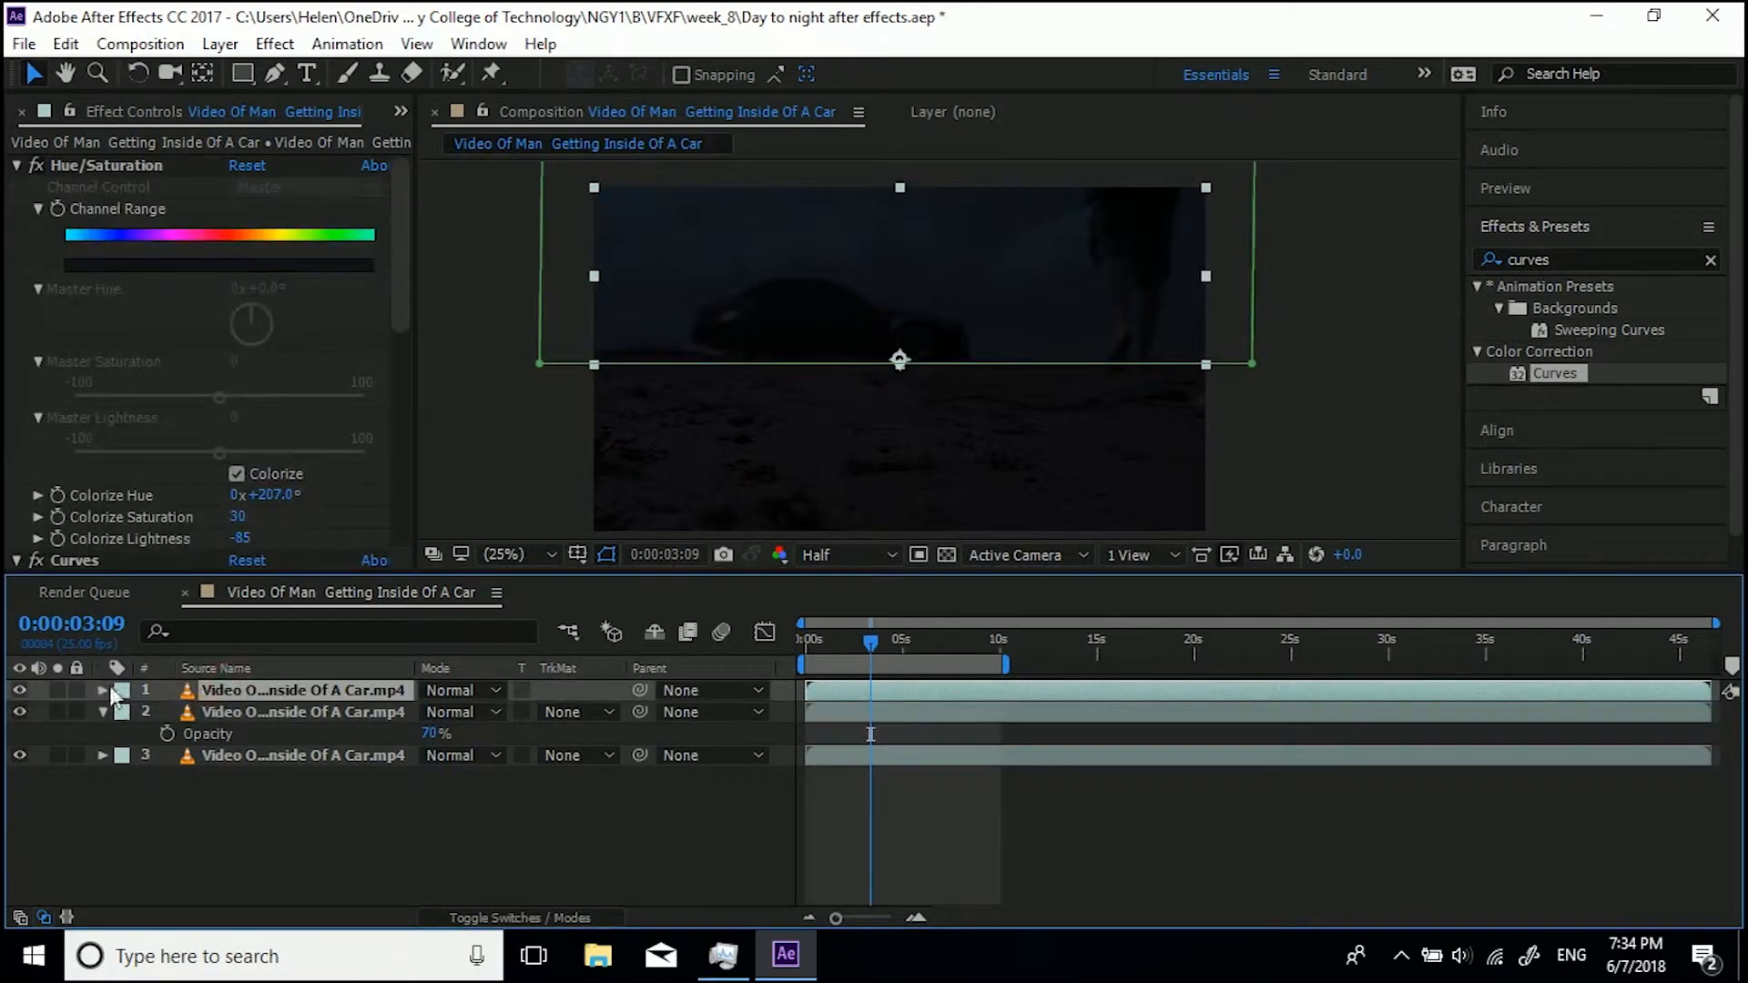
pyautogui.click(18, 164)
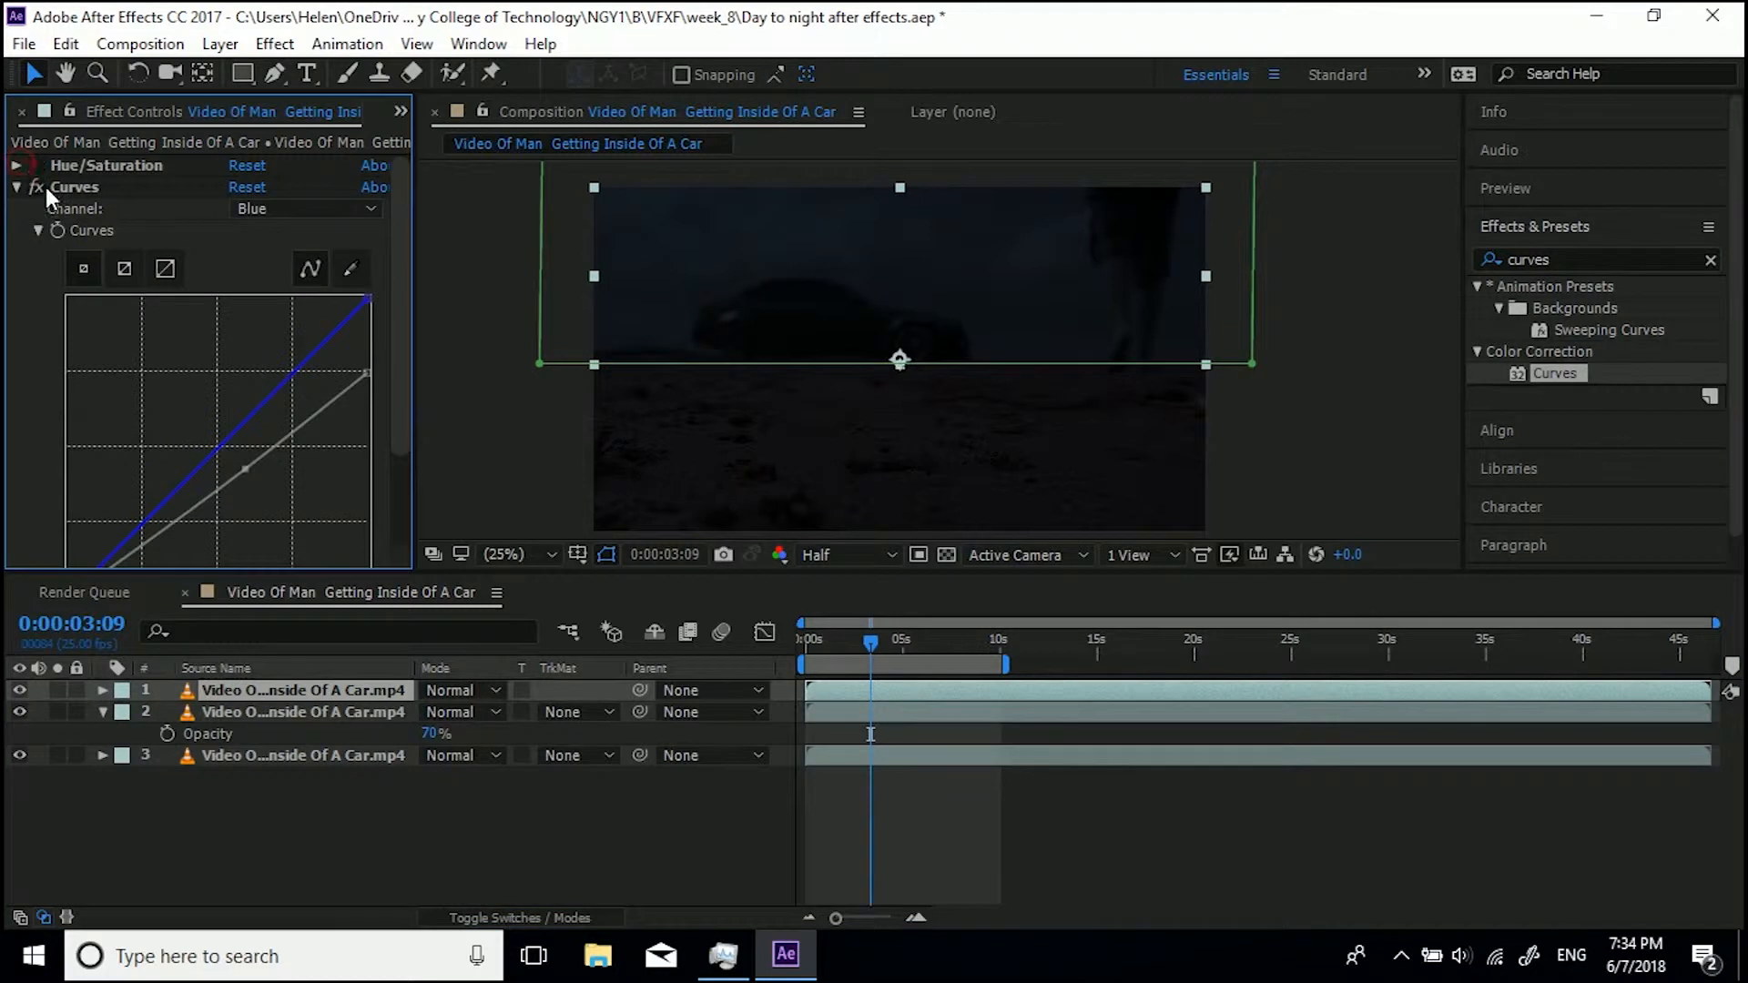
pyautogui.click(35, 188)
pyautogui.click(17, 188)
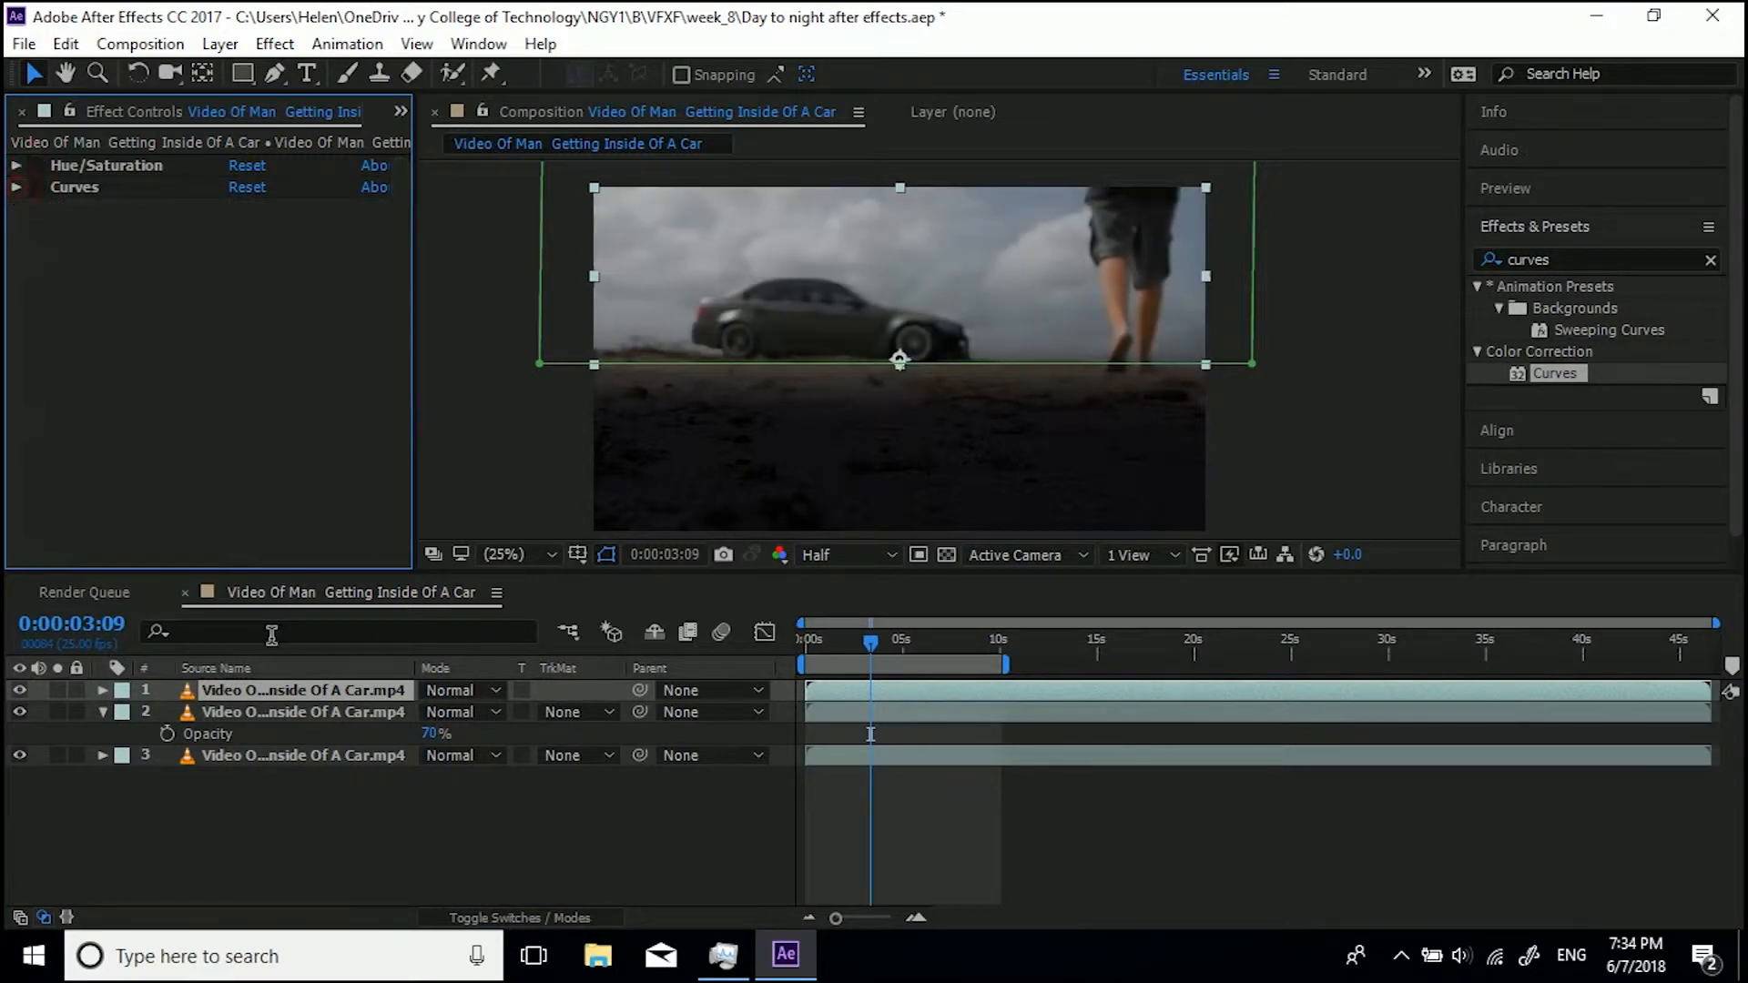
# Delete the mask from the new top copy of the video layer
pyautogui.press('m')
pyautogui.click(220, 712)
pyautogui.press('Delete')
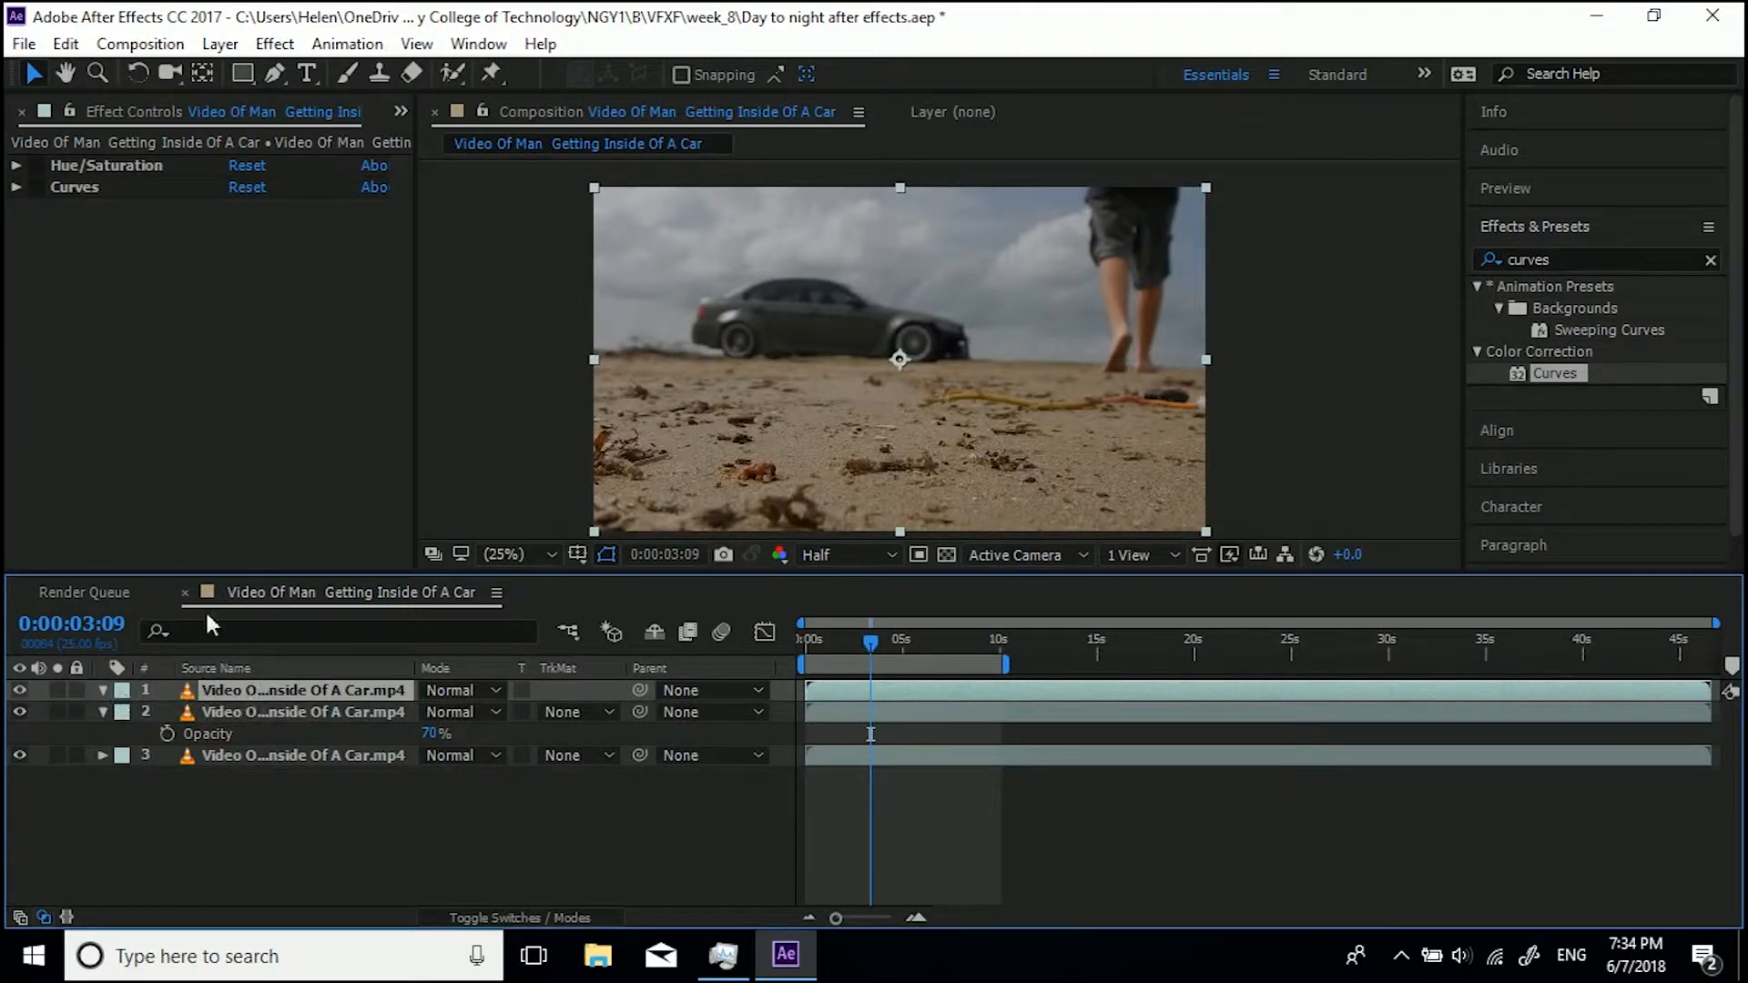
# Compare the night look with the daytime footage by toggling the top video copy's visibility, and delete that copy
pyautogui.click(16, 688)
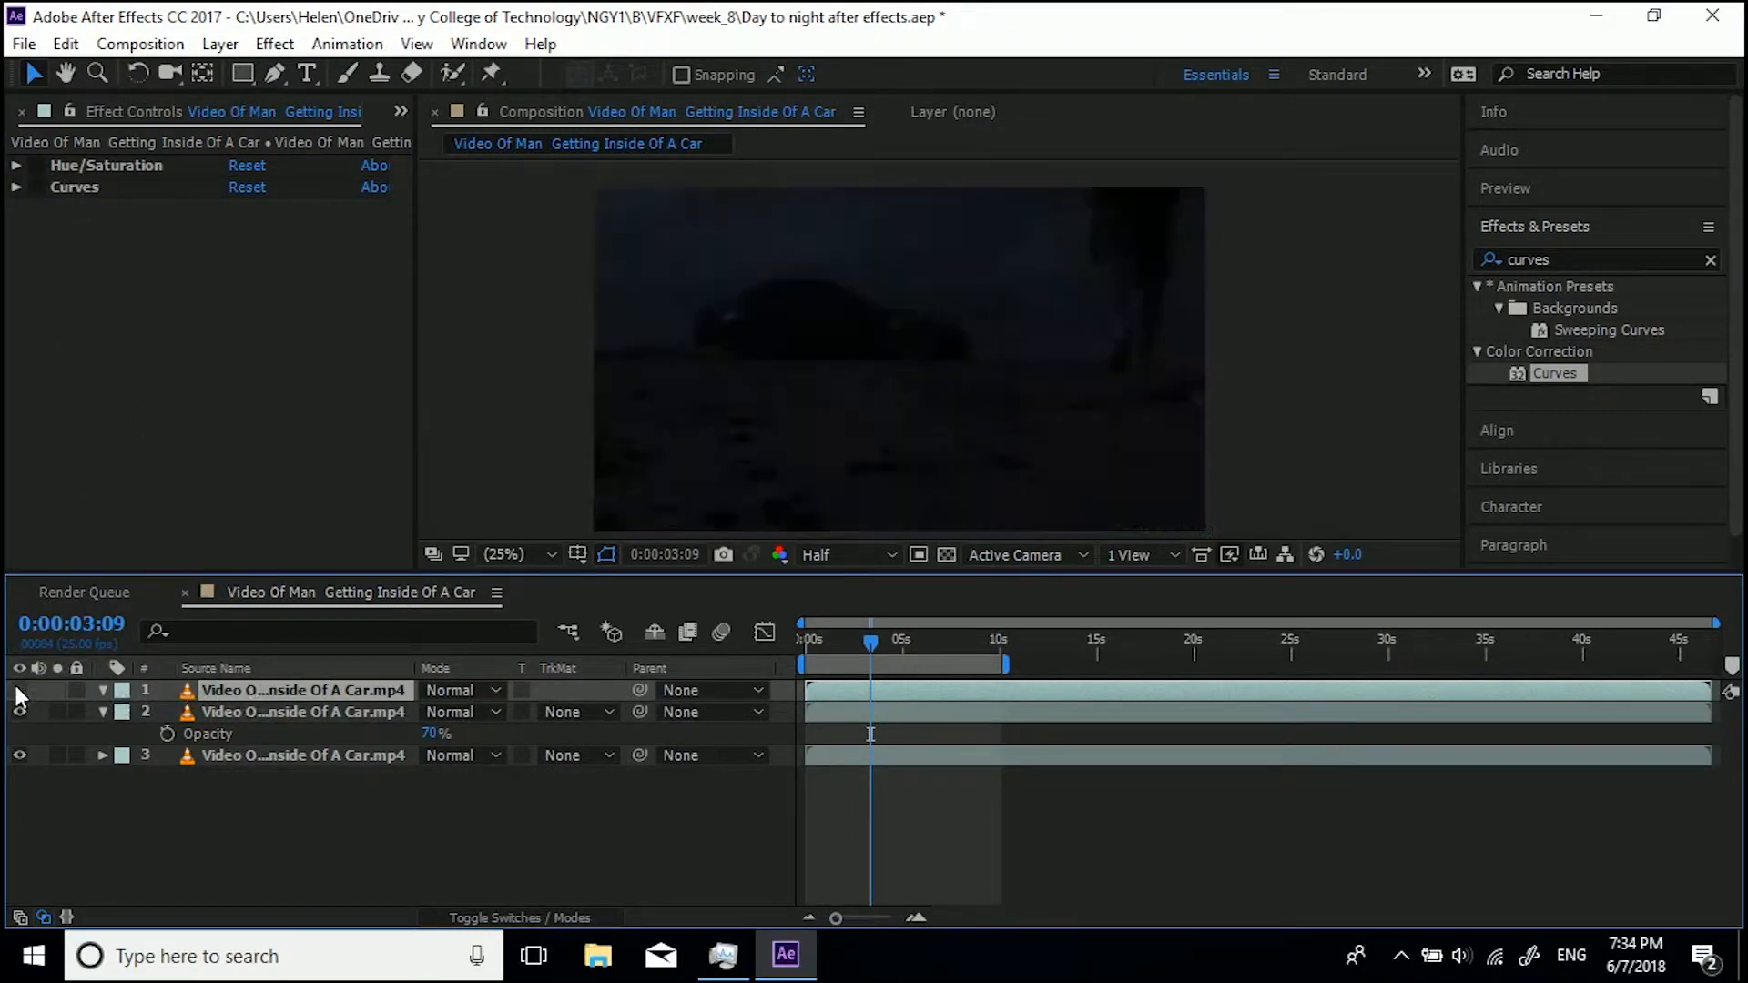
pyautogui.click(15, 689)
pyautogui.click(15, 689)
pyautogui.click(16, 689)
pyautogui.click(15, 689)
pyautogui.press('Delete')
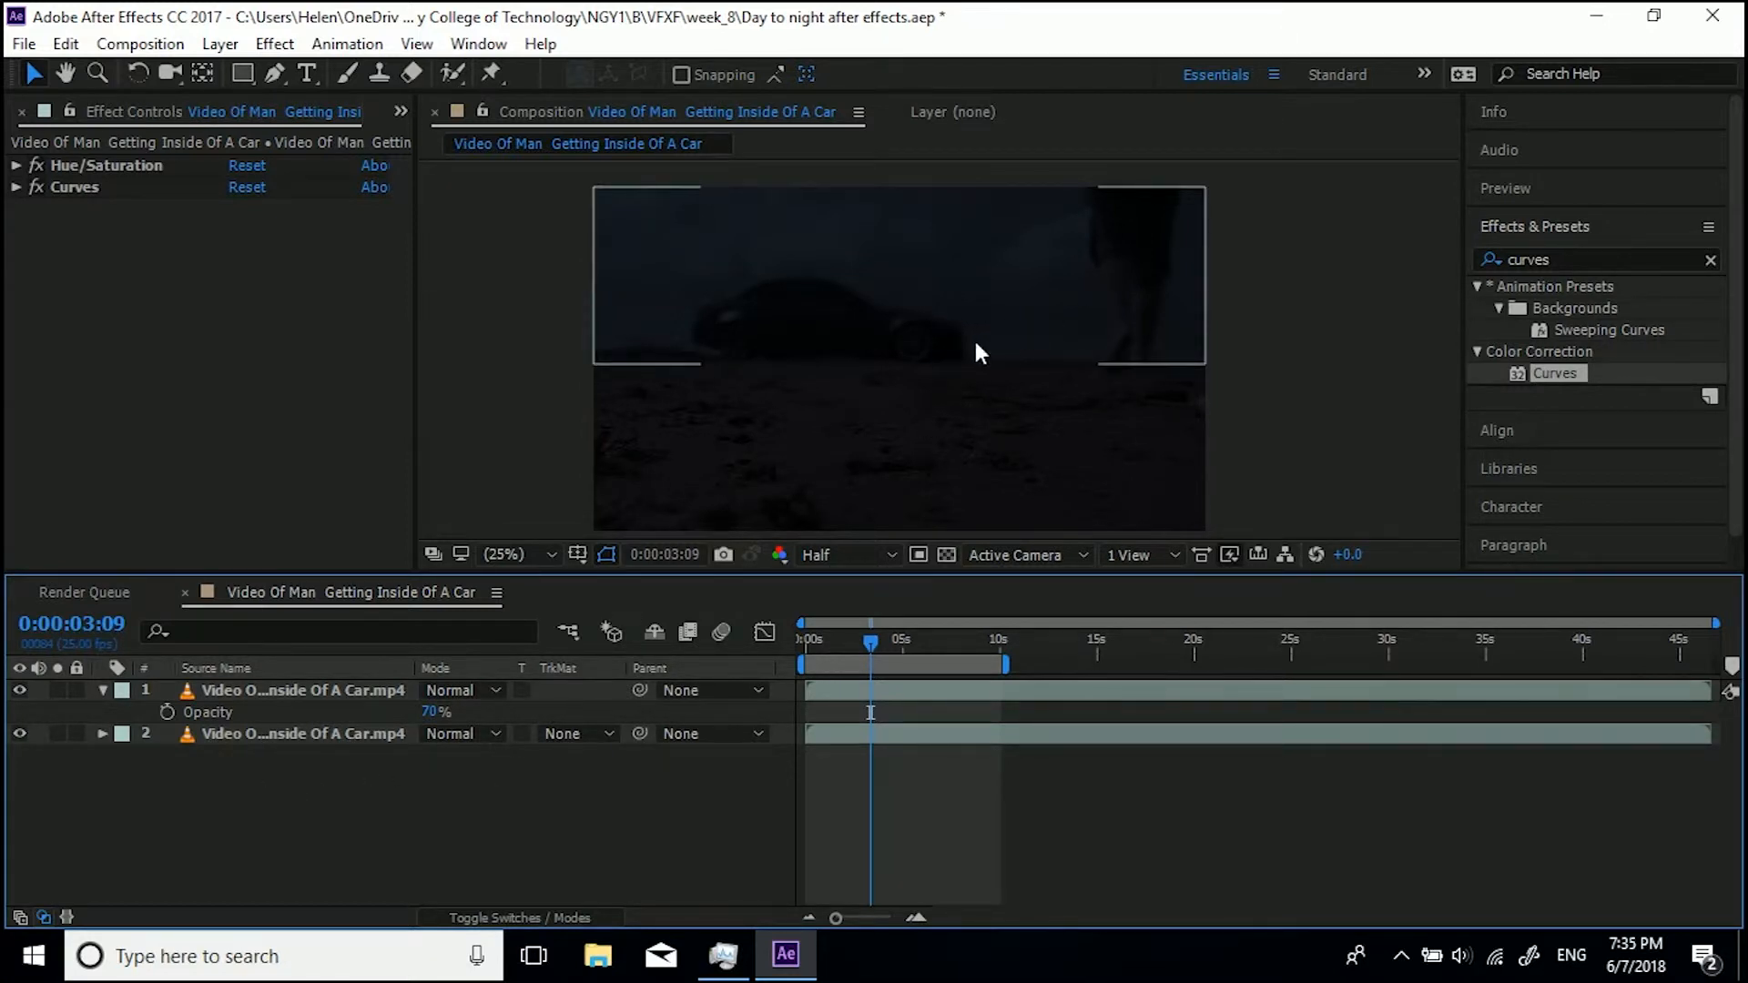
# Add a new adjustment layer above the two video layers
pyautogui.rightClick(271, 828)
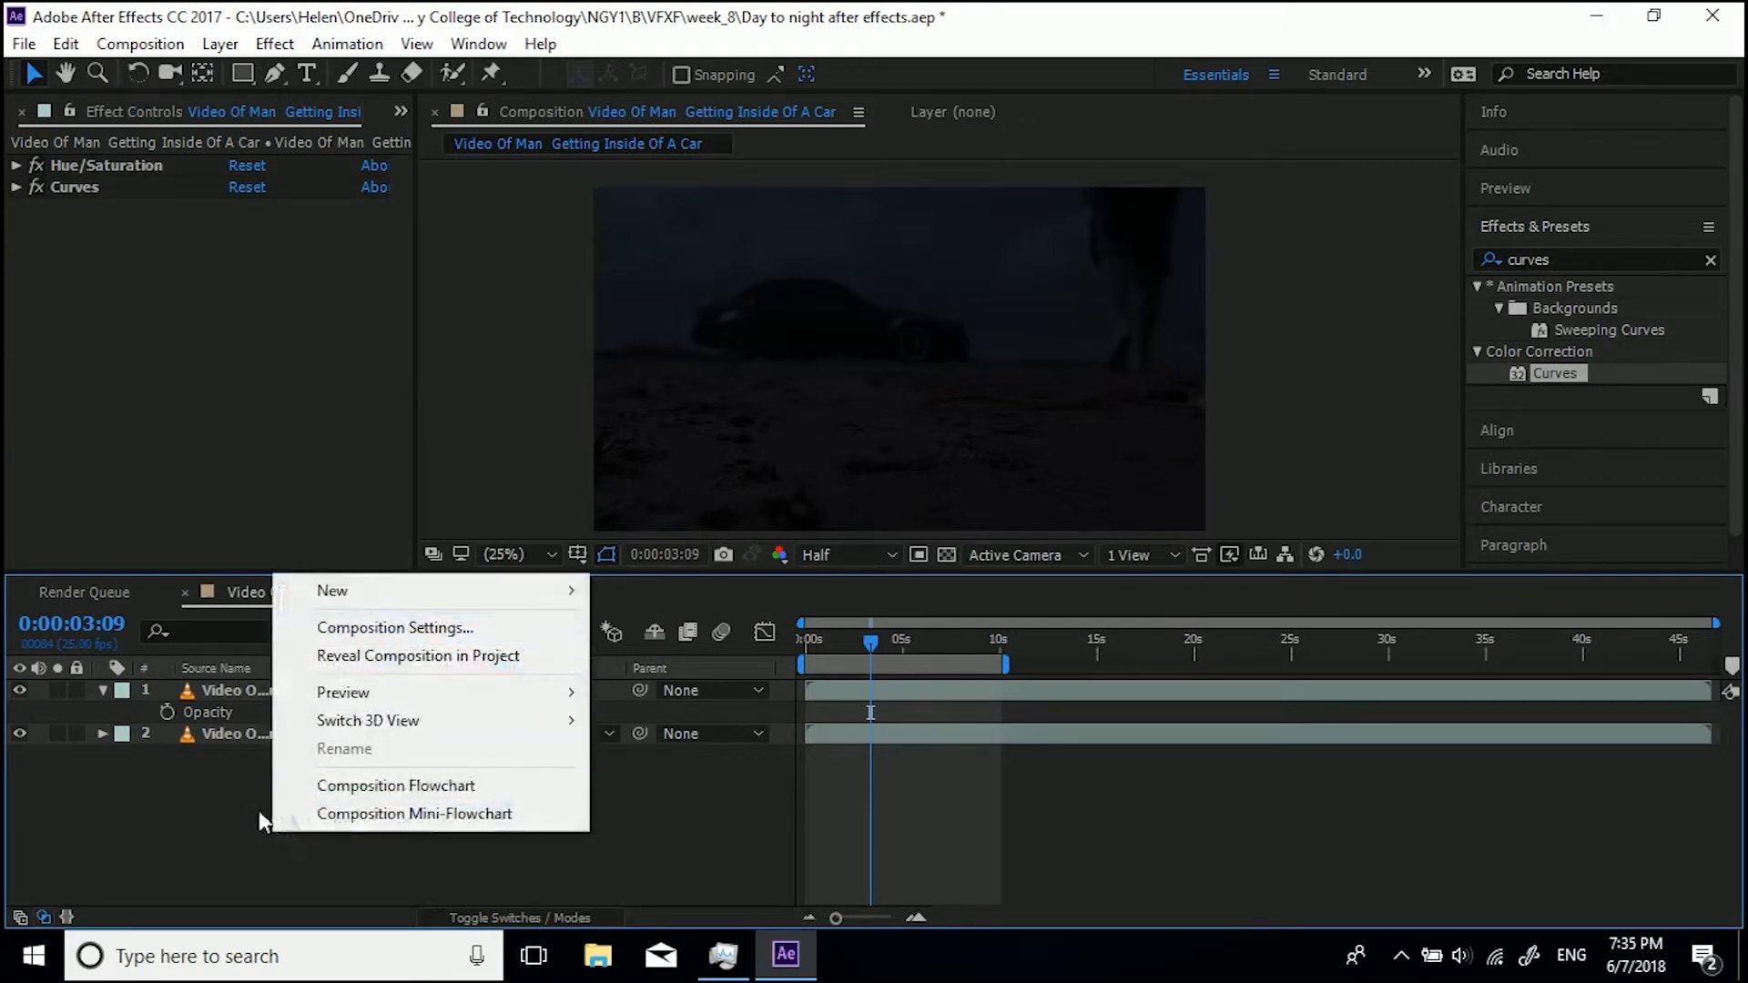
pyautogui.moveTo(335, 604)
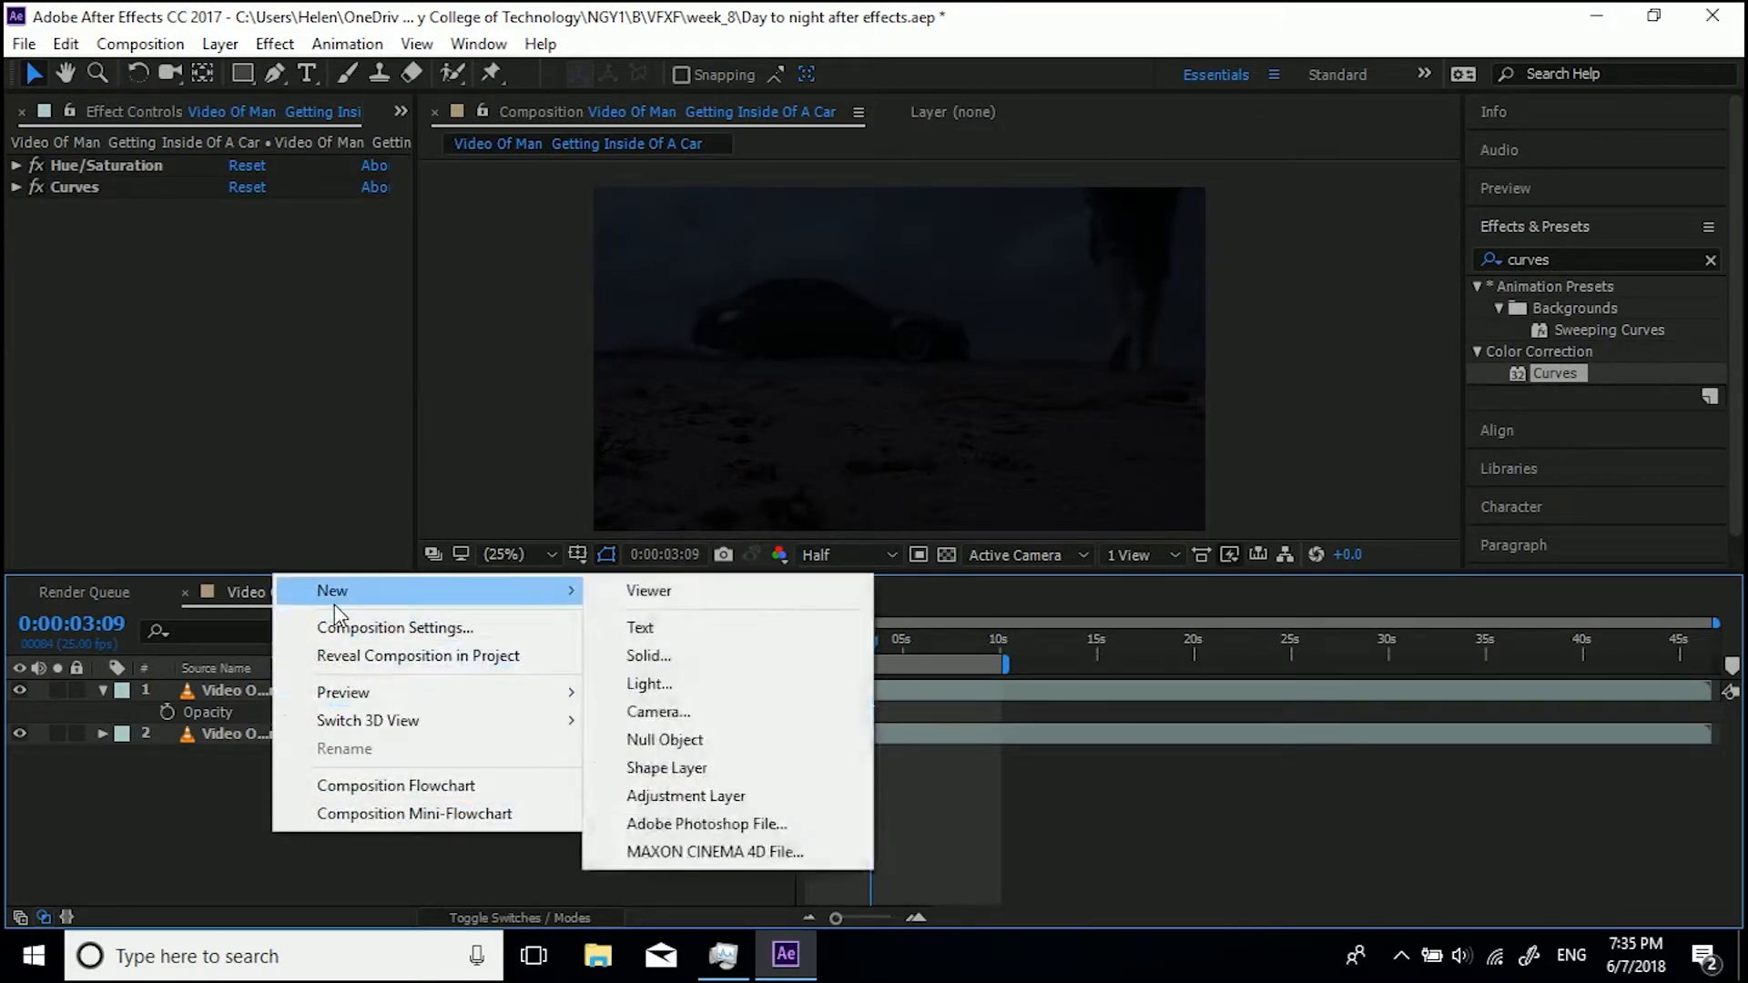
pyautogui.click(676, 792)
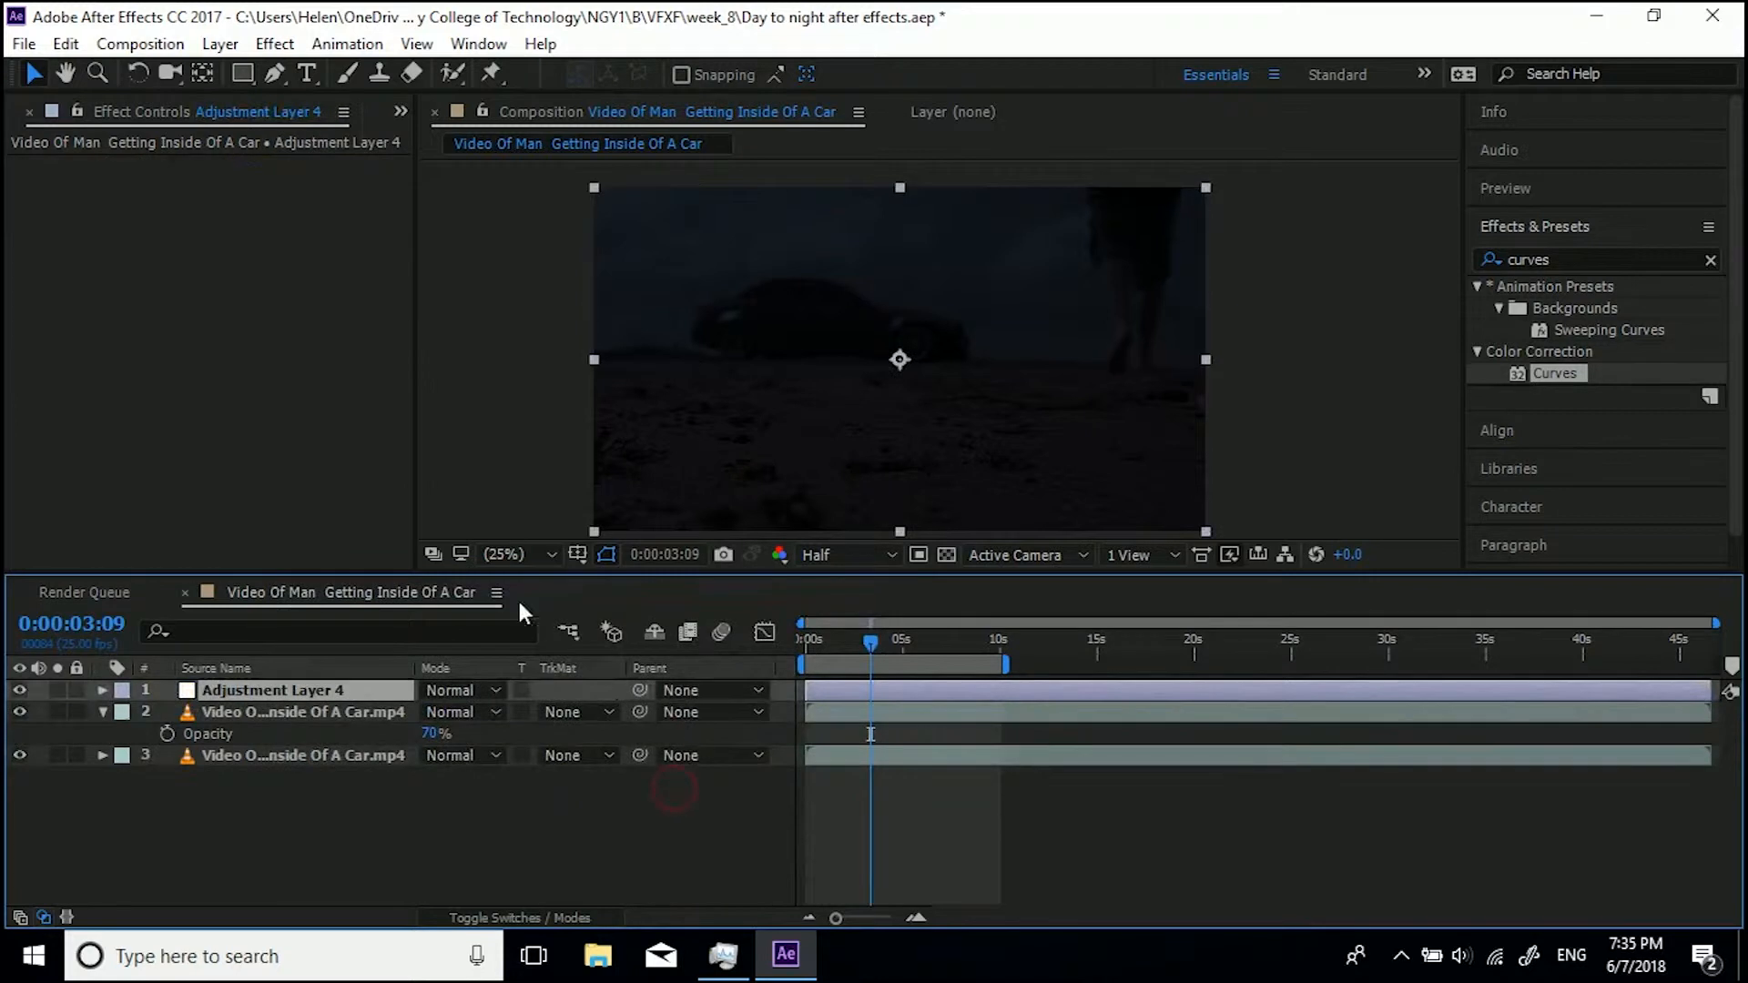
# Draw a cone-shaped mask with the Pen tool on the adjustment layer, widening from the car's front to the man's legs, with a curved far edge
pyautogui.scroll(3, 951, 386)
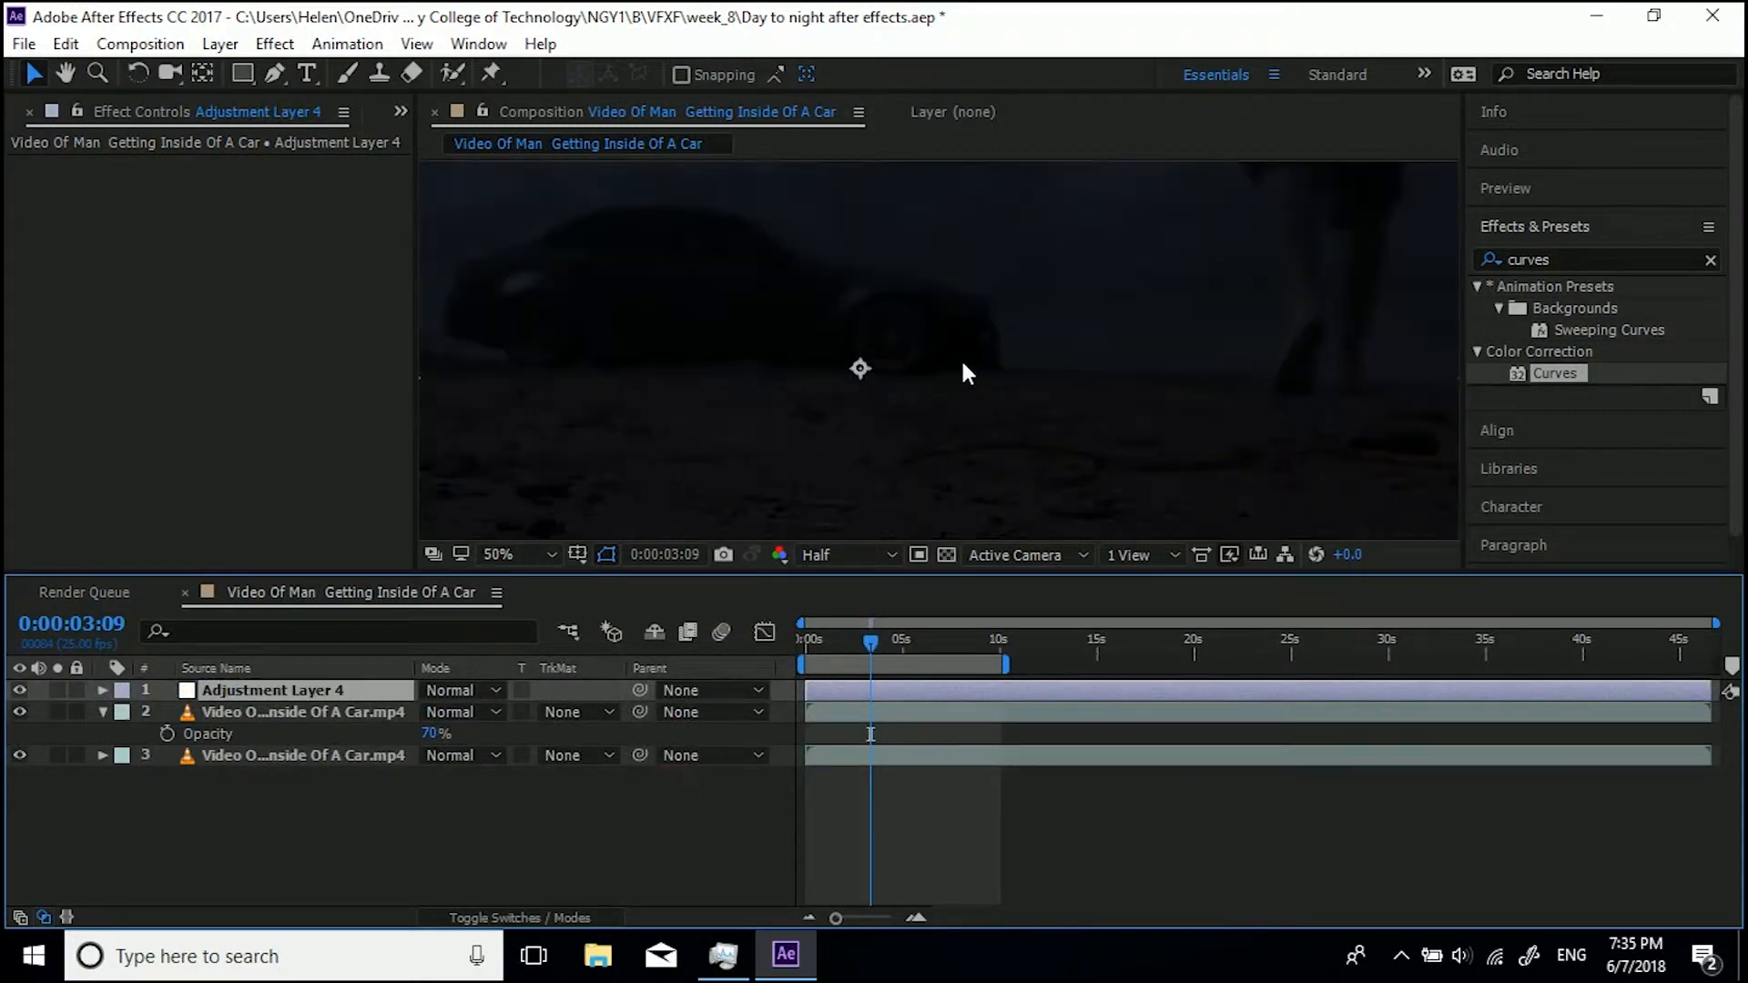
pyautogui.moveTo(1147, 301); pyautogui.dragTo(1011, 362)
pyautogui.scroll(-3, 988, 344)
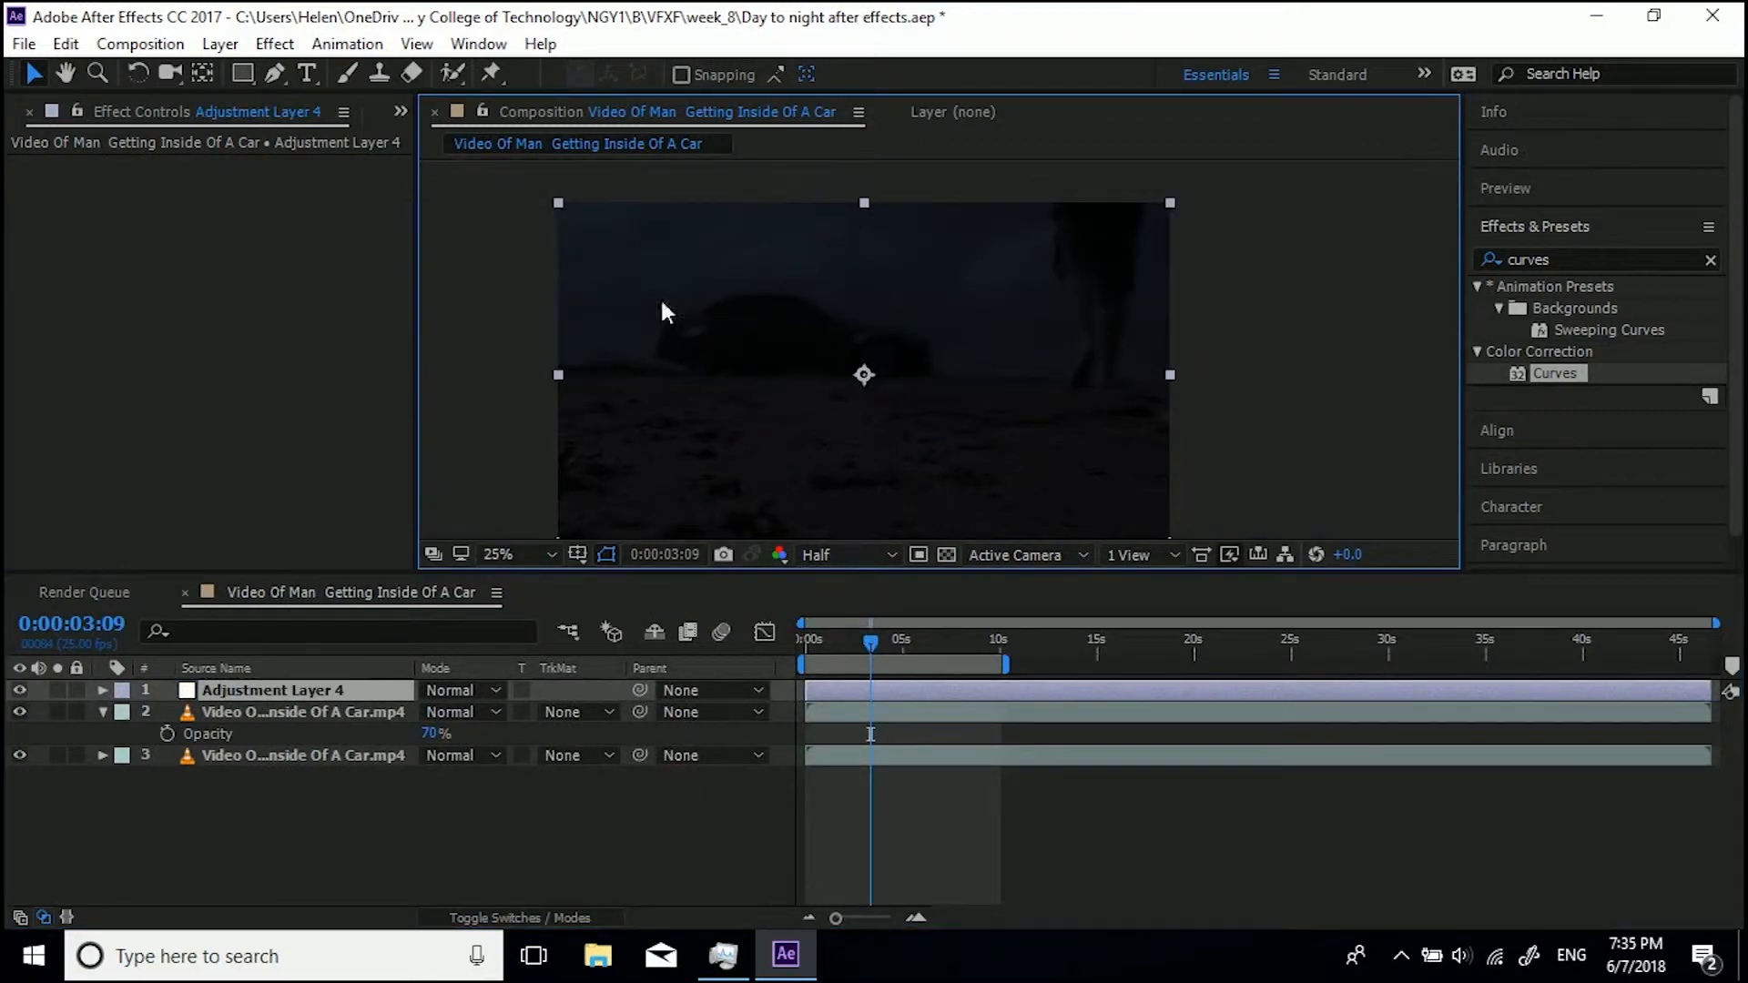
pyautogui.click(275, 74)
pyautogui.scroll(2, 939, 355)
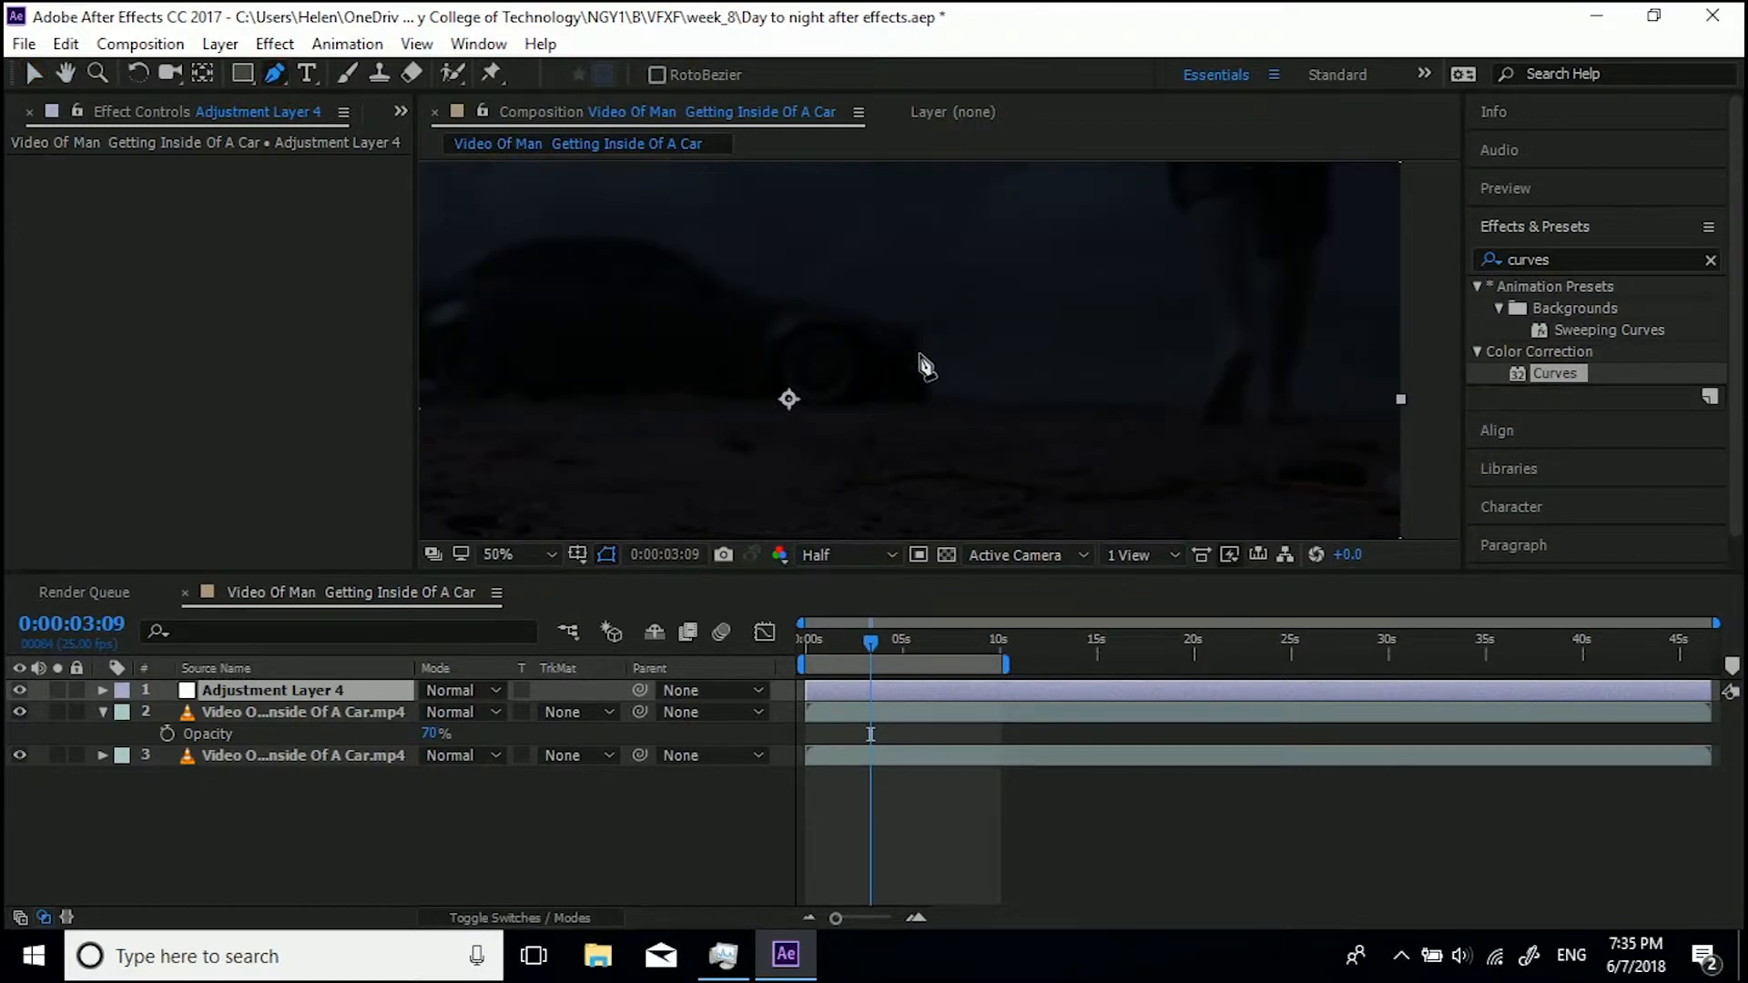
pyautogui.click(920, 332)
pyautogui.click(928, 361)
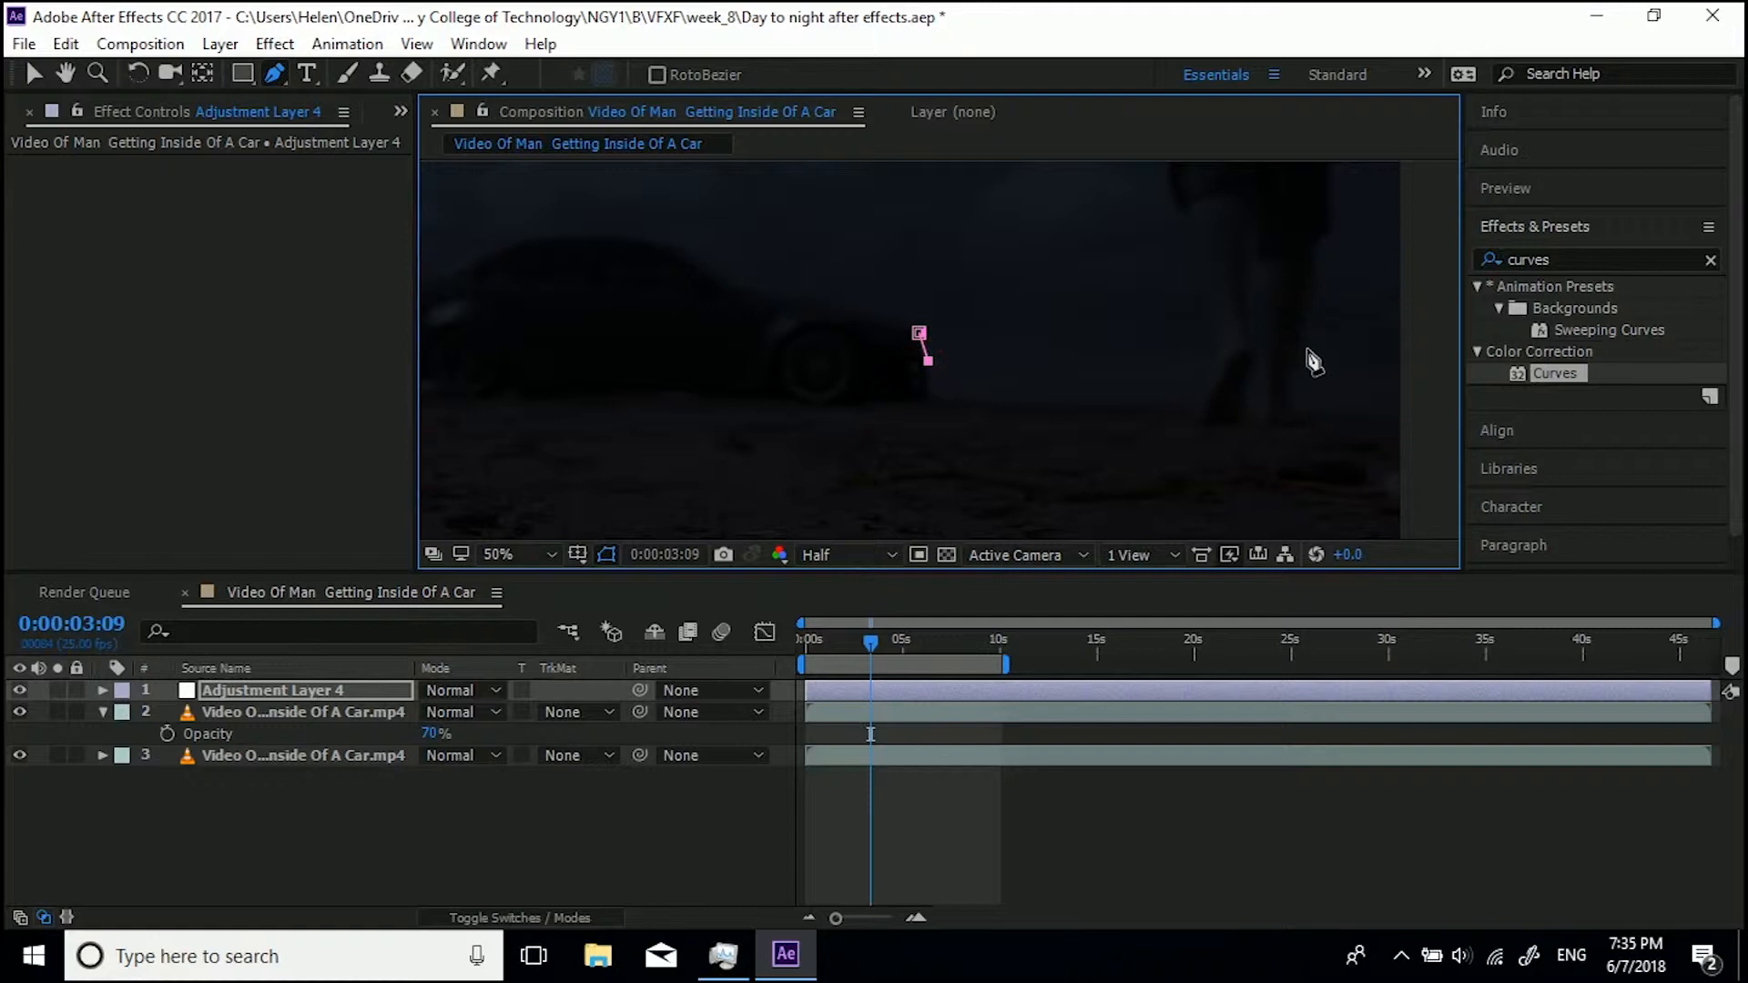
pyautogui.click(1310, 383)
pyautogui.moveTo(1309, 248); pyautogui.dragTo(1289, 193)
pyautogui.click(920, 334)
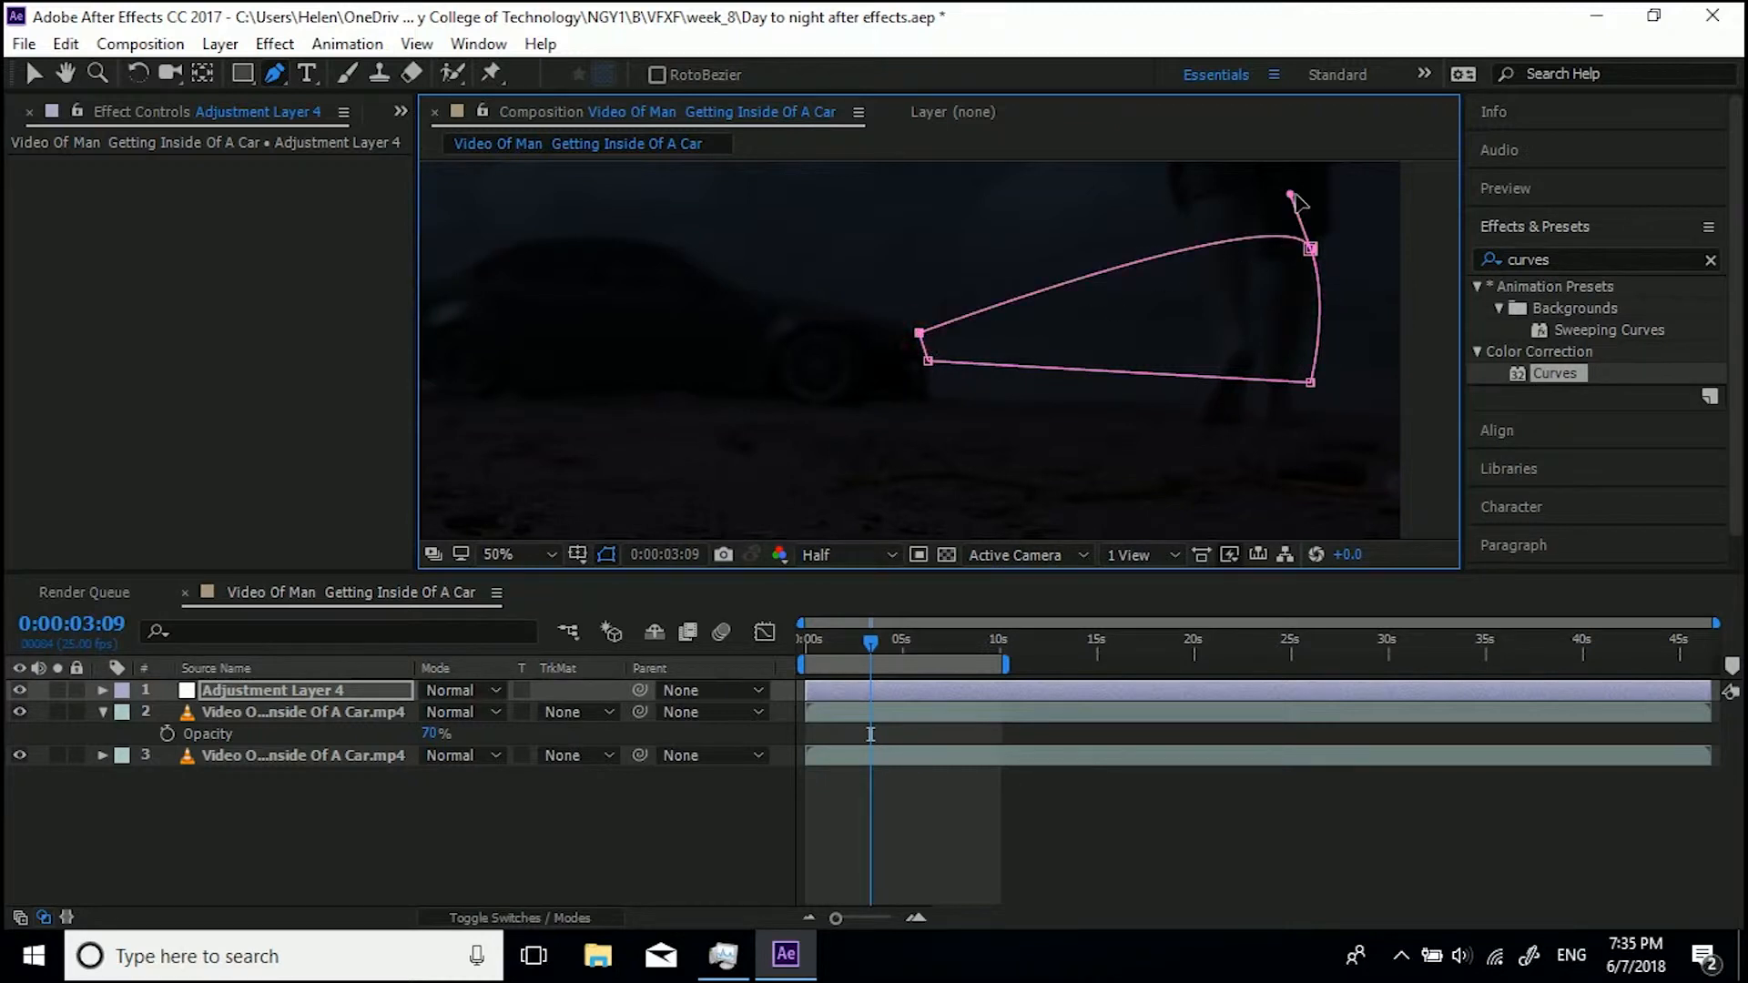
pyautogui.moveTo(1290, 195); pyautogui.dragTo(1307, 245)
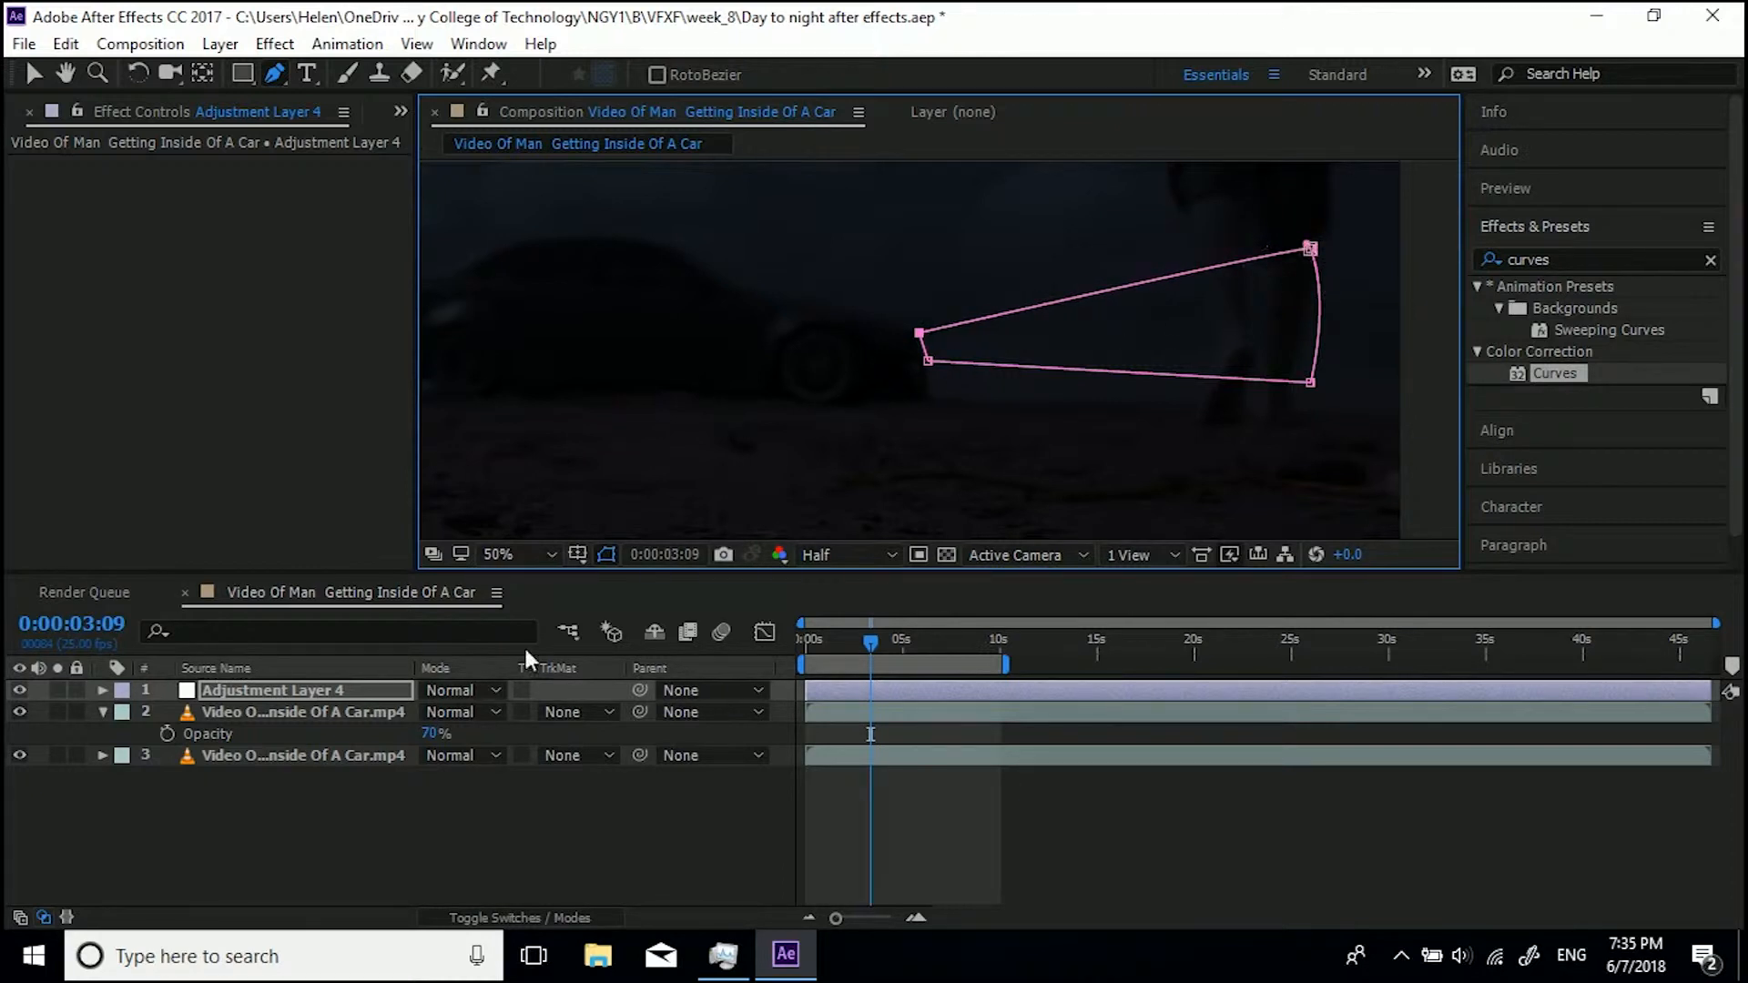
# Rename the adjustment layer as Light ray
pyautogui.rightClick(275, 691)
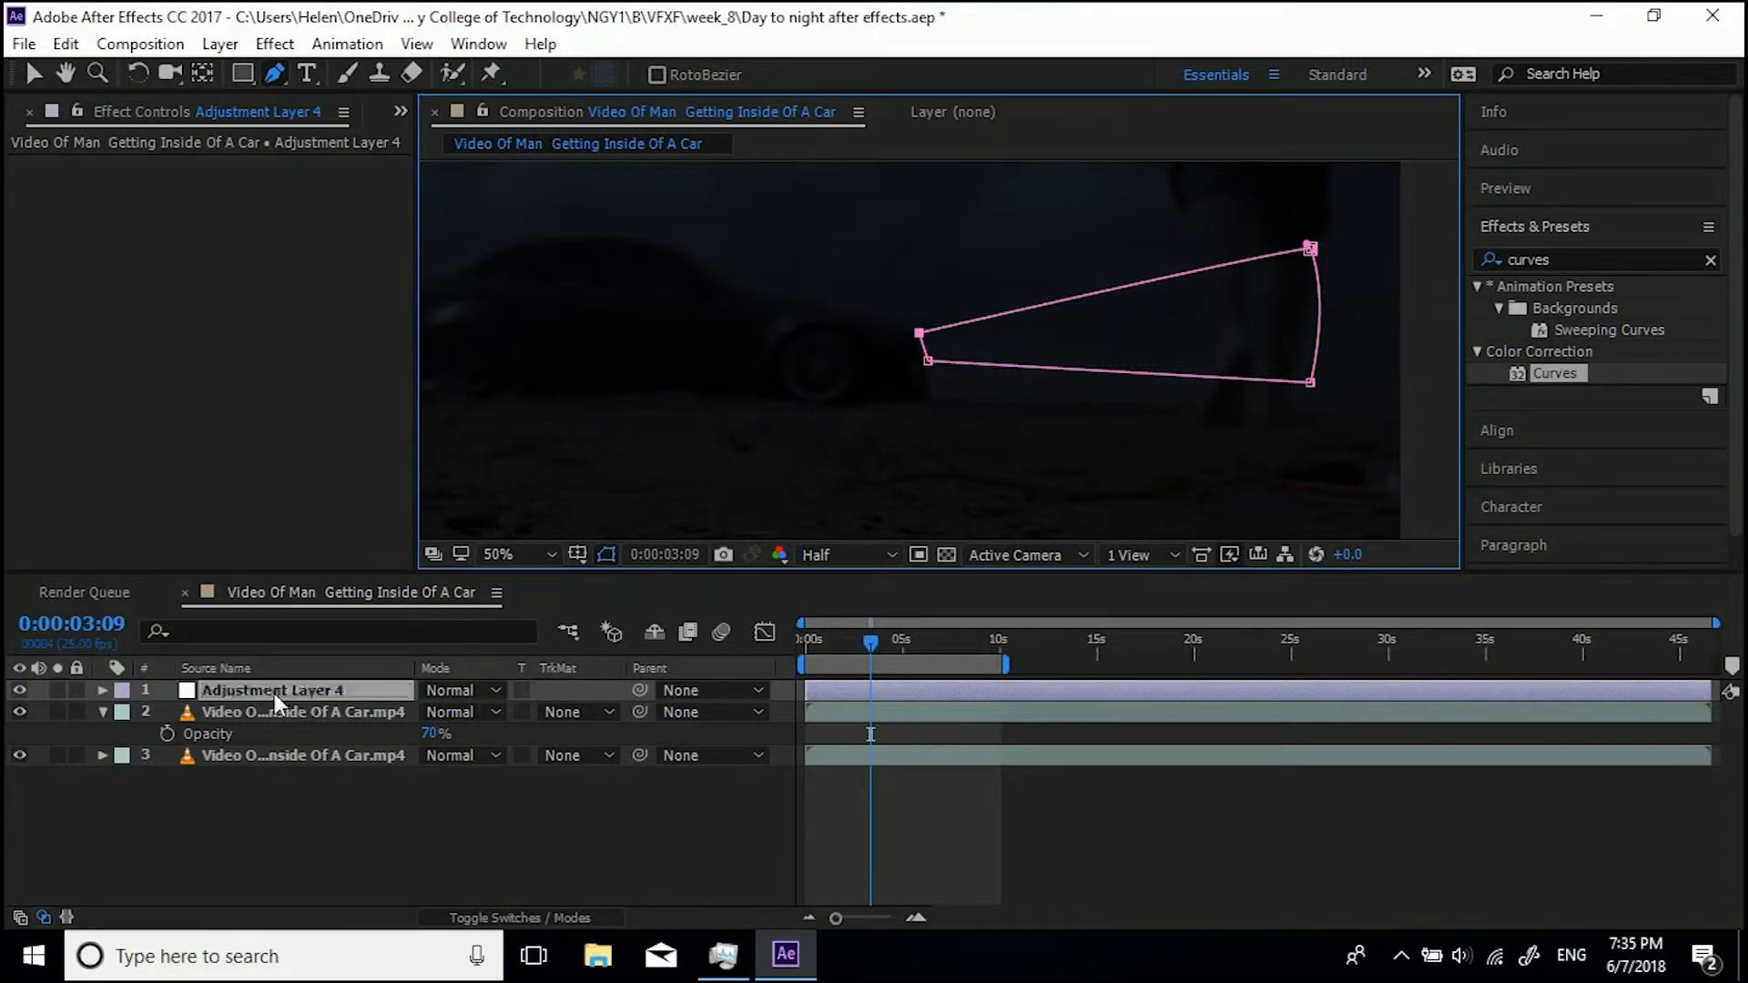
pyautogui.click(616, 178)
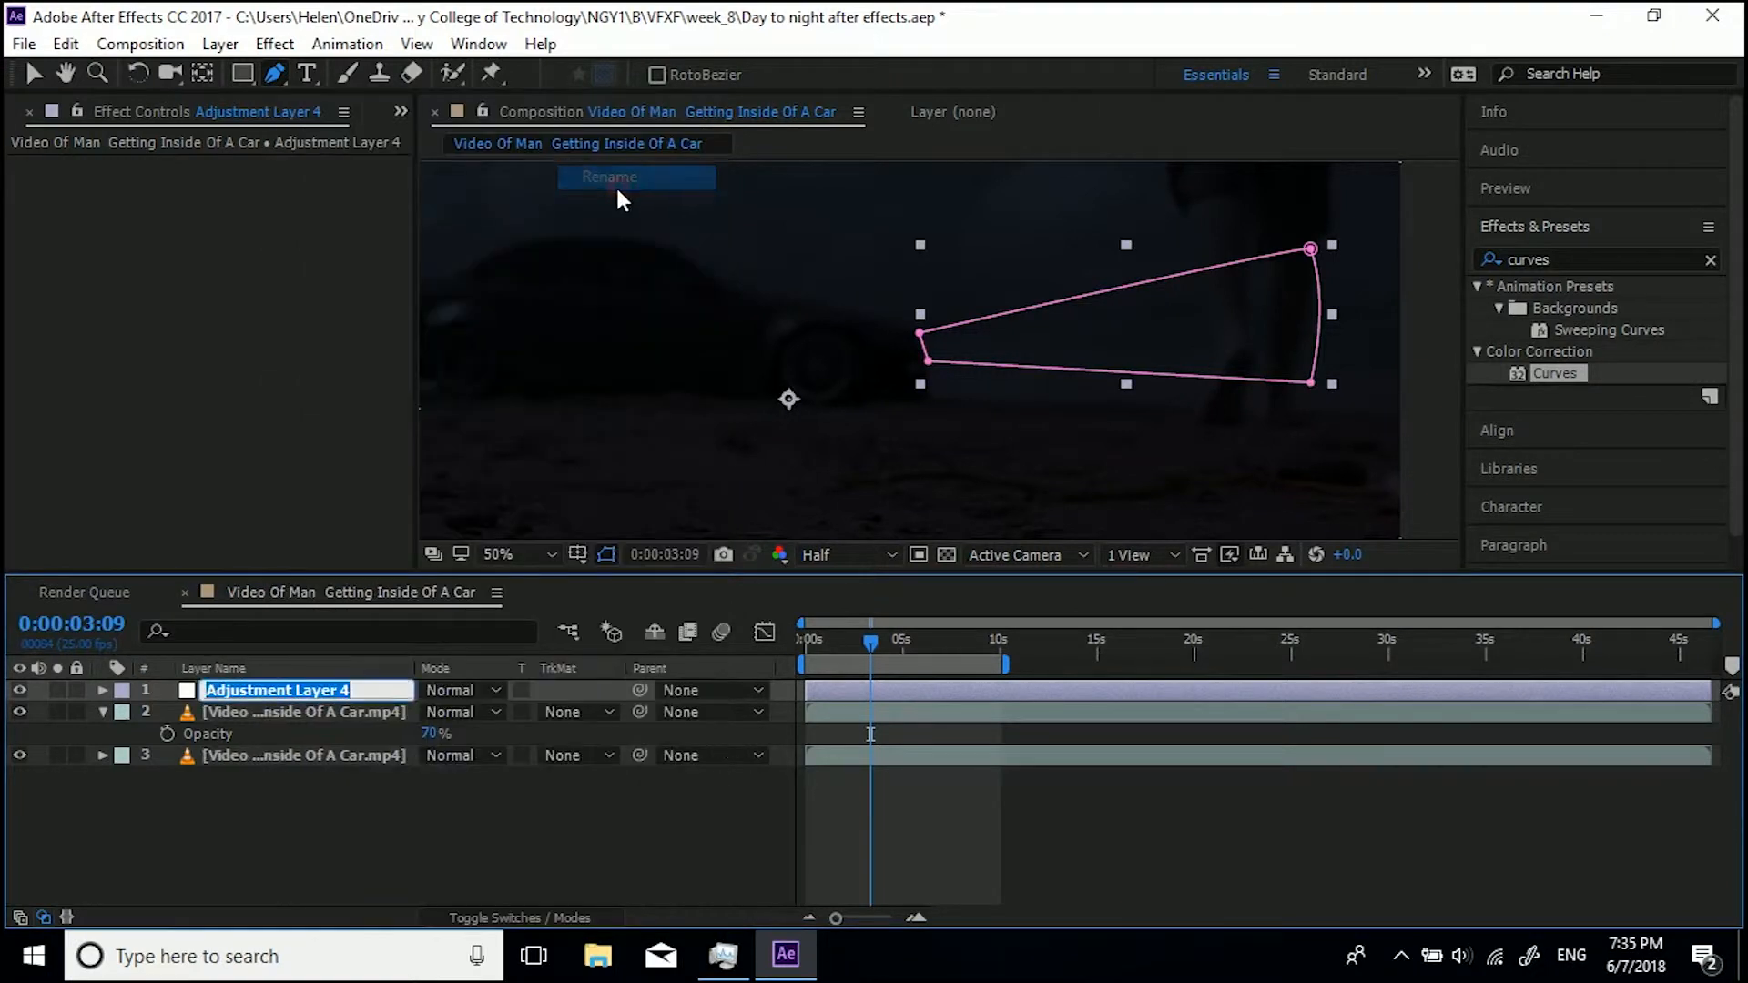
pyautogui.write('Light ray')
pyautogui.click(242, 839)
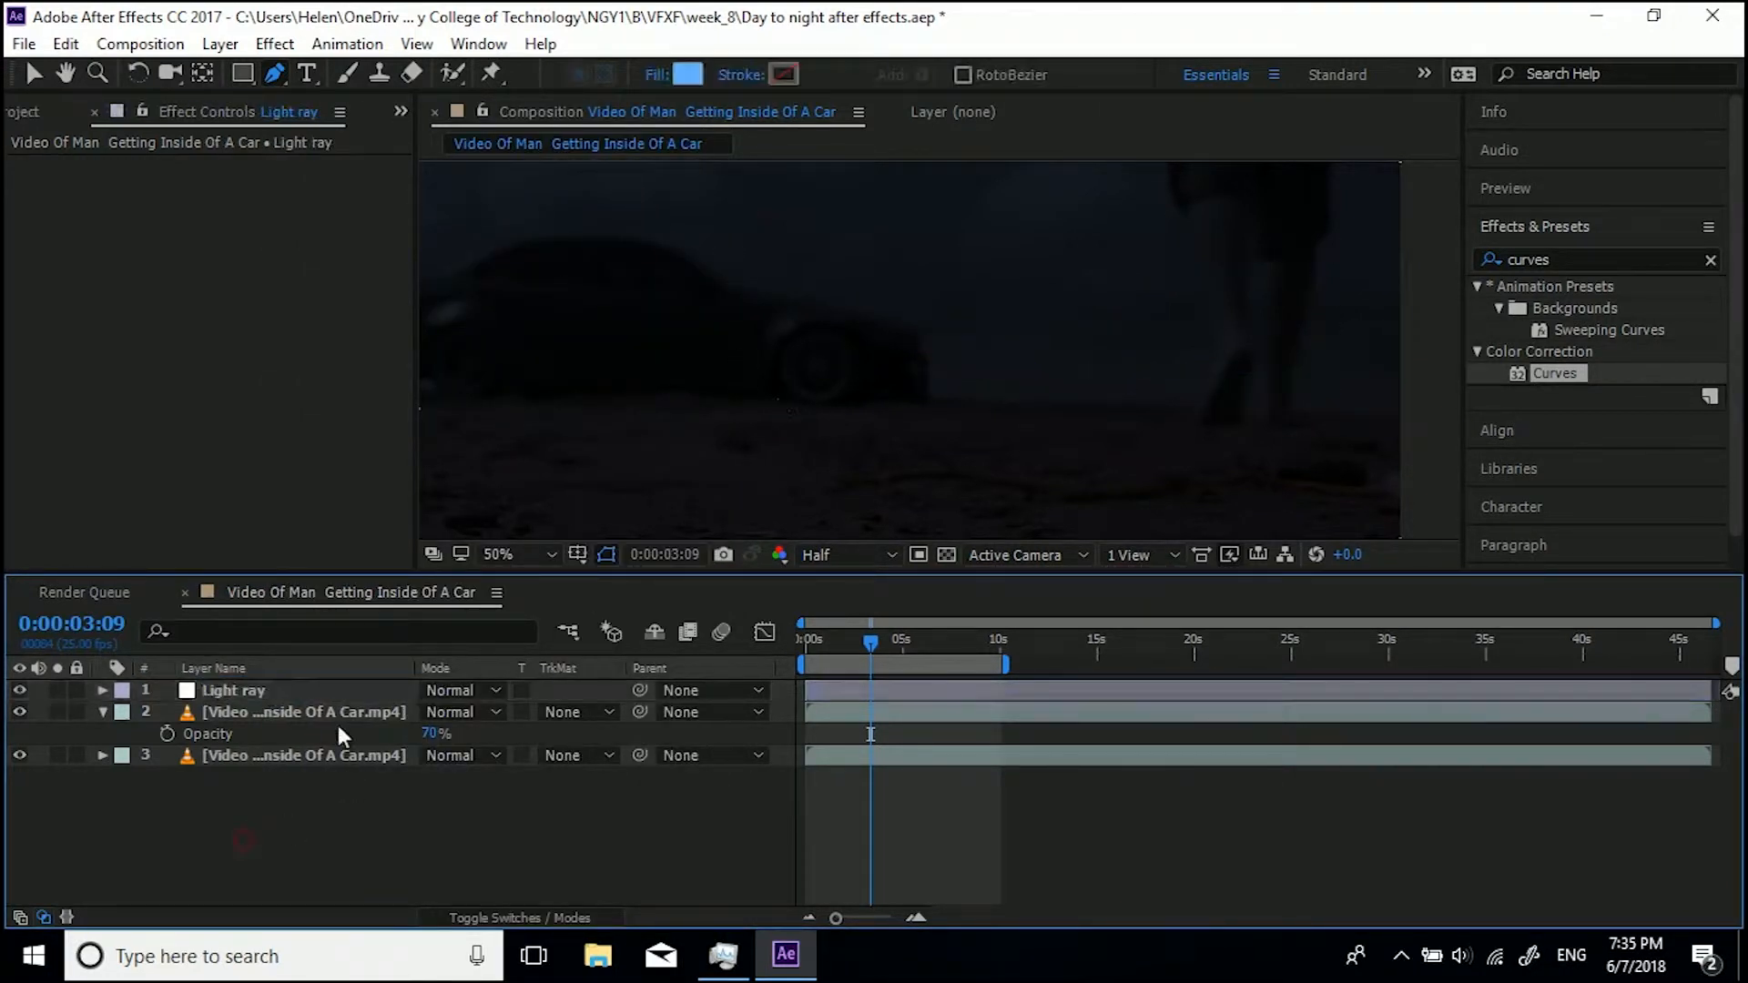
# Apply Curves to the Light ray layer and steepen the RGB curve strongly to brighten the beam
pyautogui.moveTo(1558, 379); pyautogui.dragTo(284, 688)
pyautogui.press('v')
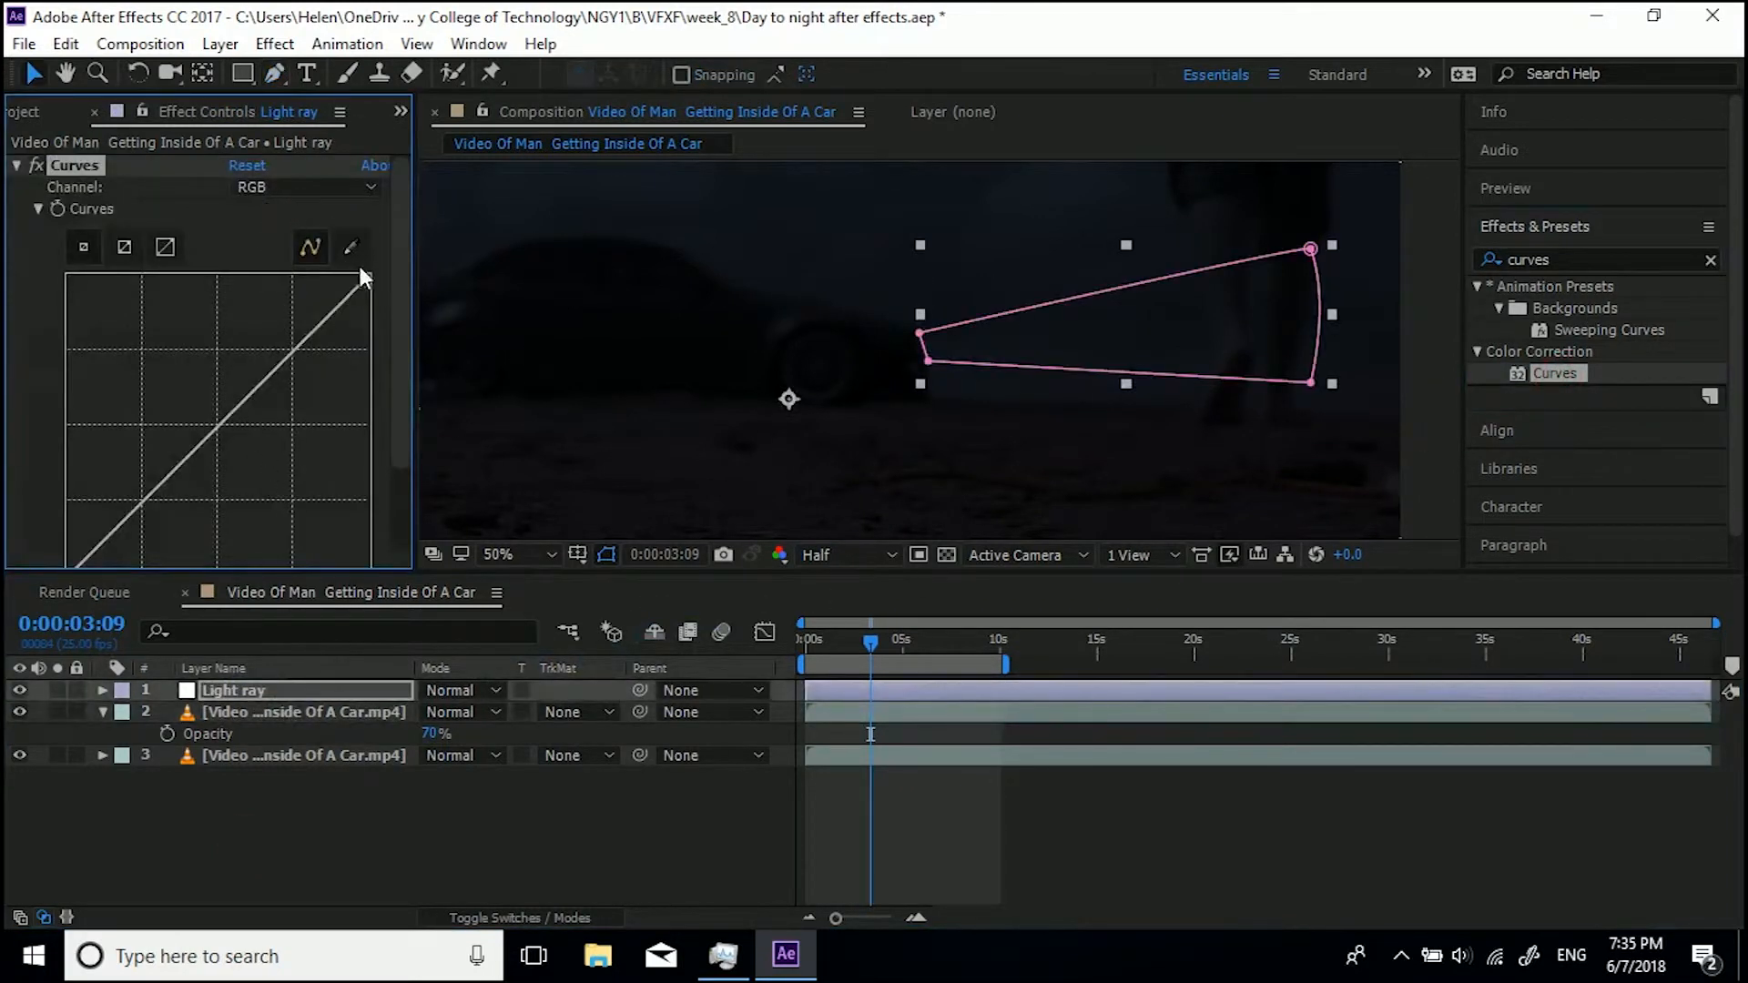
pyautogui.moveTo(360, 269); pyautogui.dragTo(193, 247)
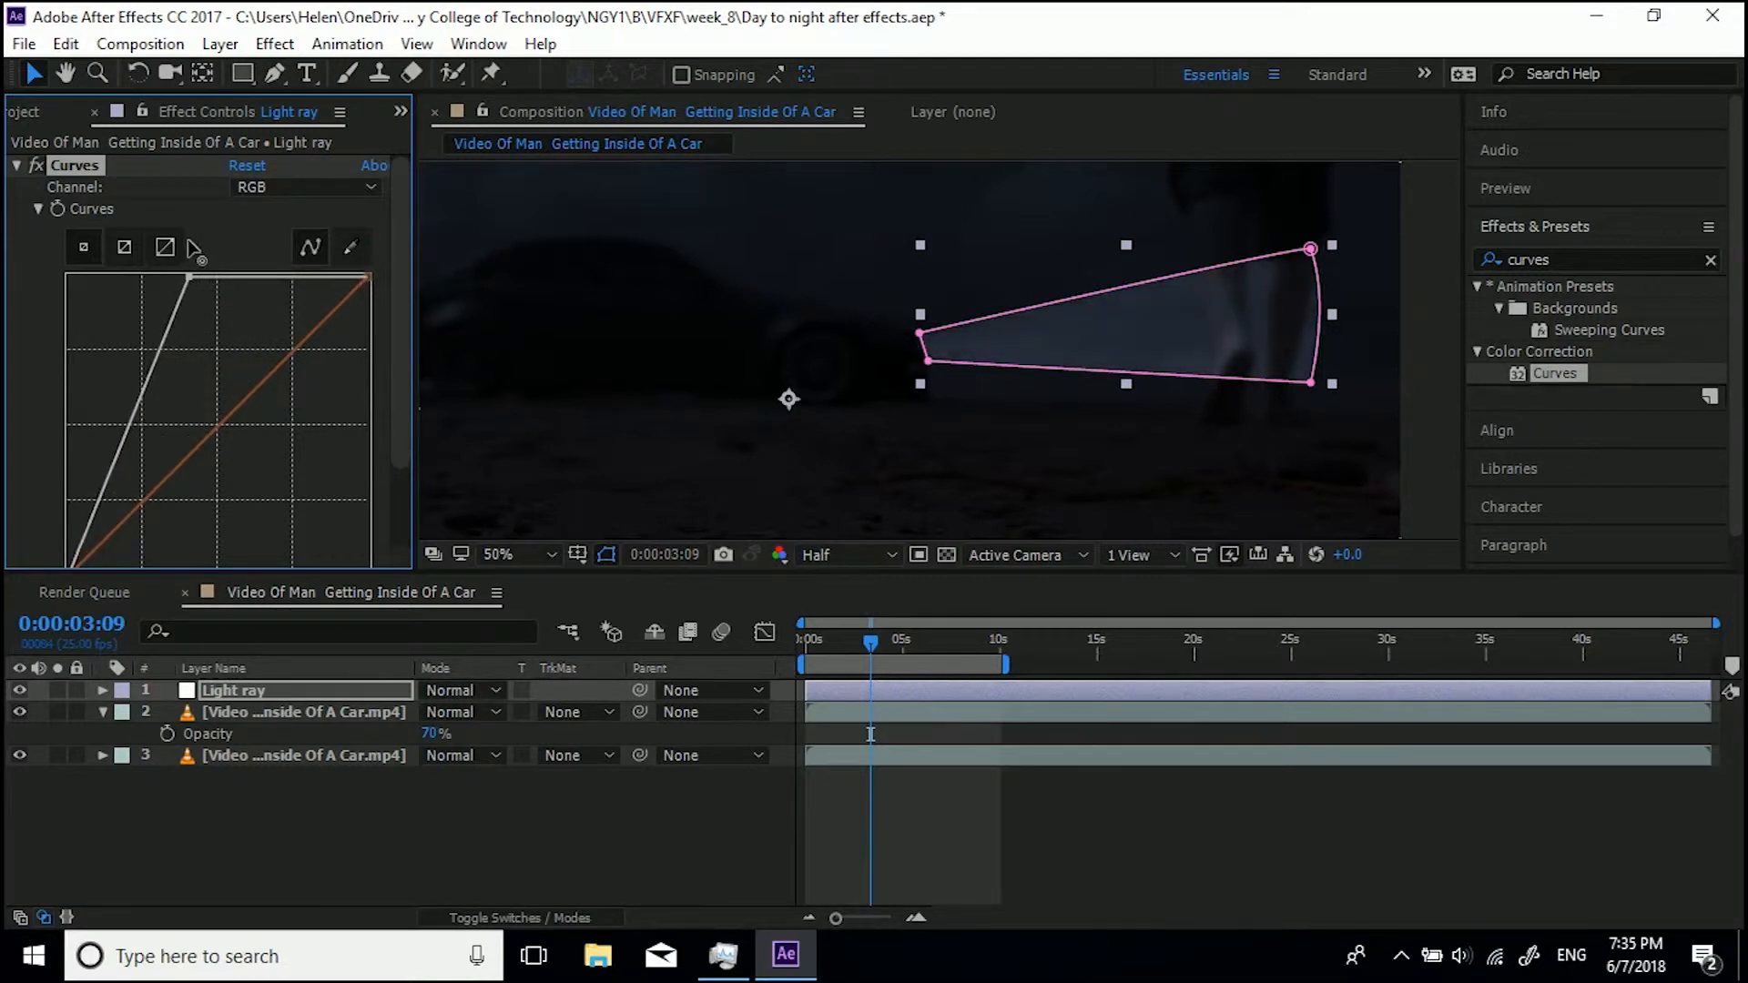
# Lower the middle of the Blue curve slightly on the Light ray layer to warm the beam, and collapse the Curves effect
pyautogui.click(275, 185)
pyautogui.click(294, 290)
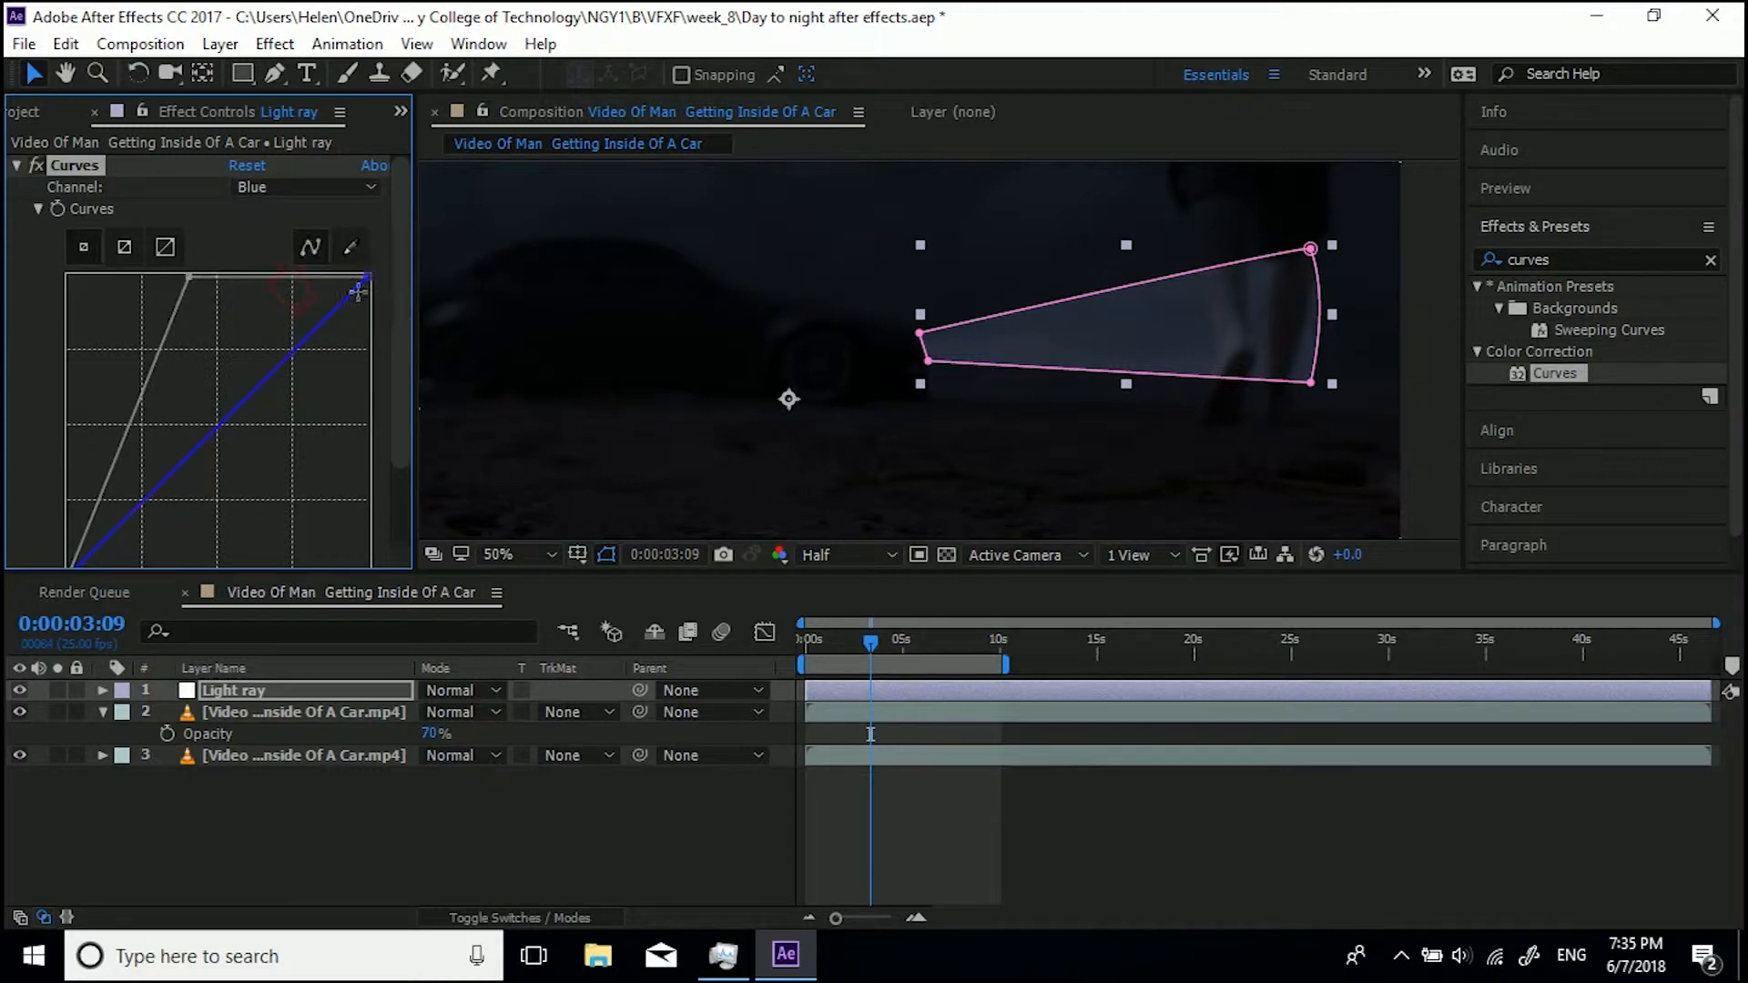
pyautogui.moveTo(225, 420); pyautogui.dragTo(234, 439)
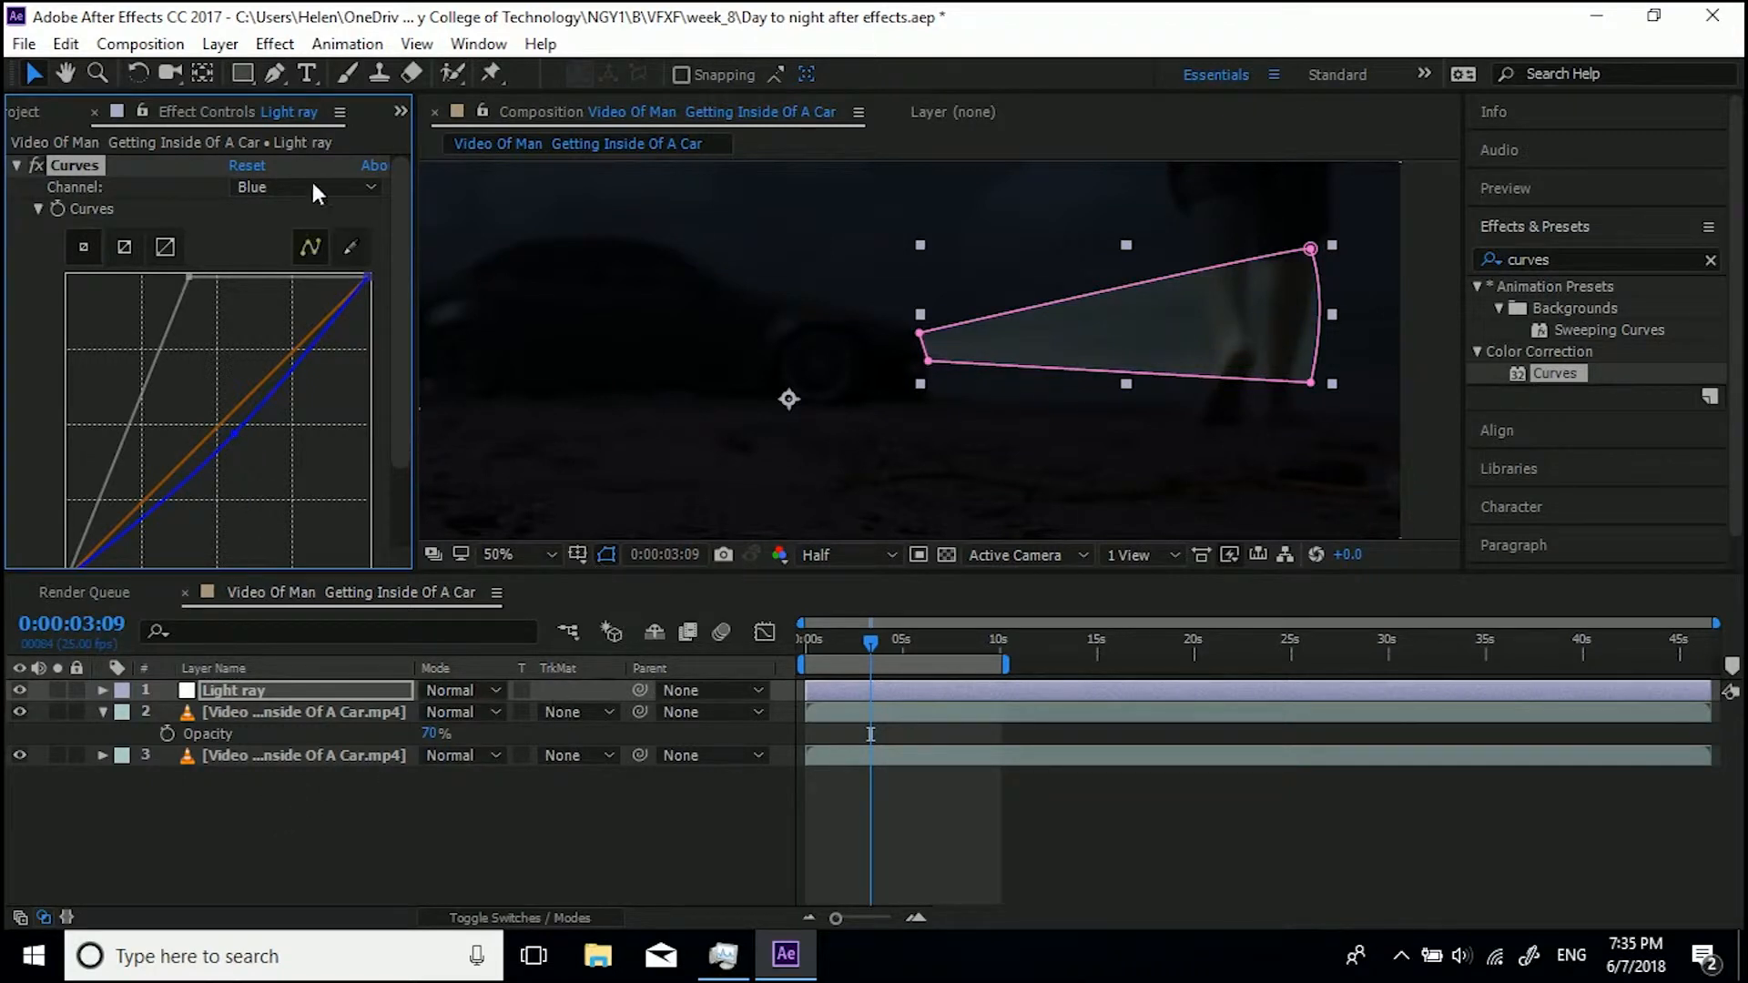
pyautogui.click(16, 165)
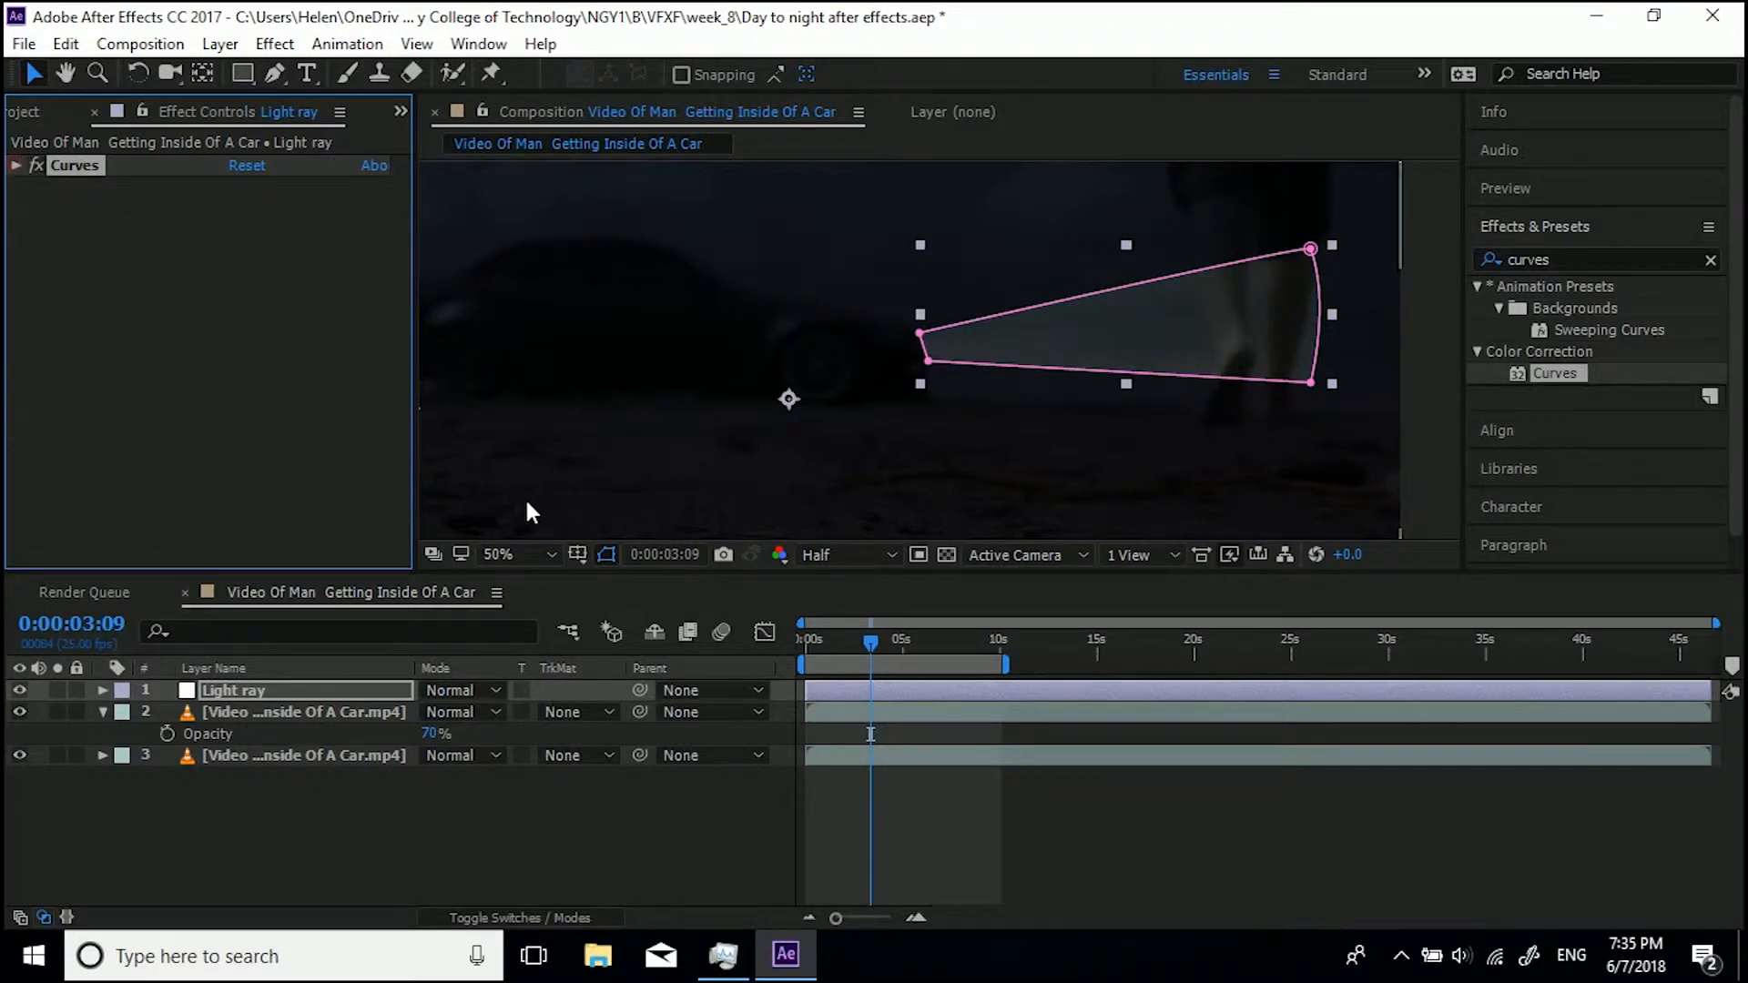
# Hide the mask outlines in the preview and set the Light ray layer's mask feather to 30 pixels
pyautogui.click(615, 551)
pyautogui.click(615, 551)
pyautogui.click(615, 551)
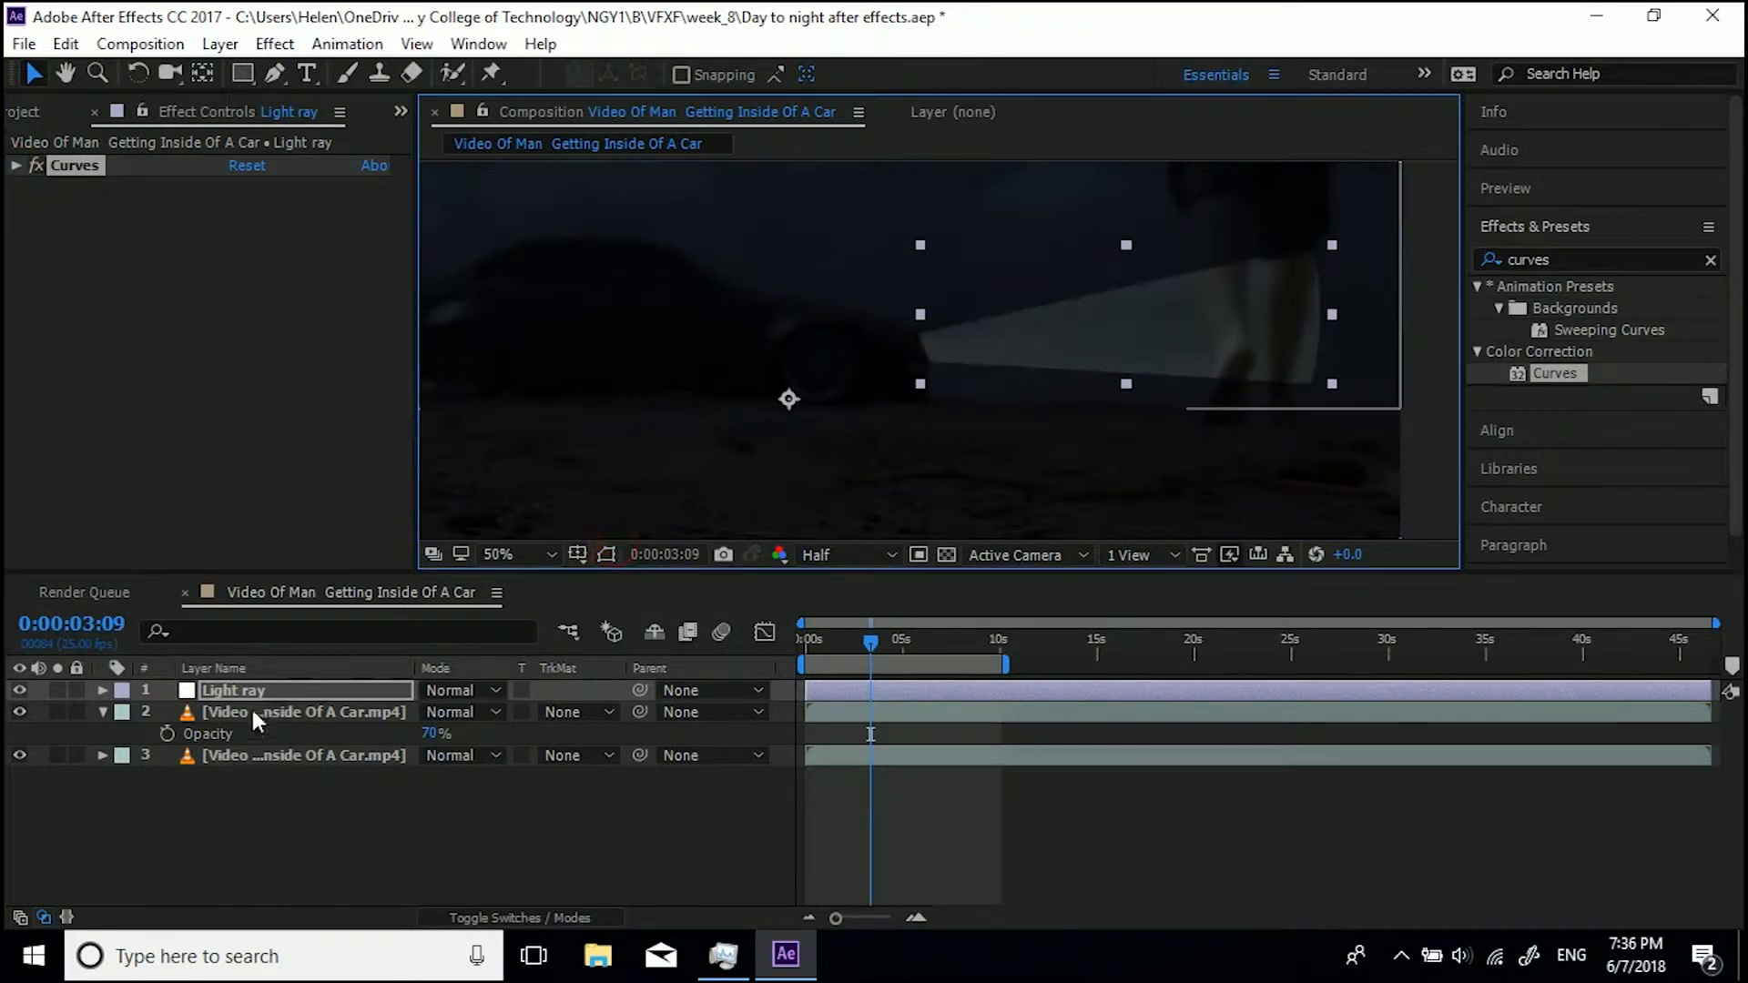
pyautogui.click(259, 684)
pyautogui.press('f')
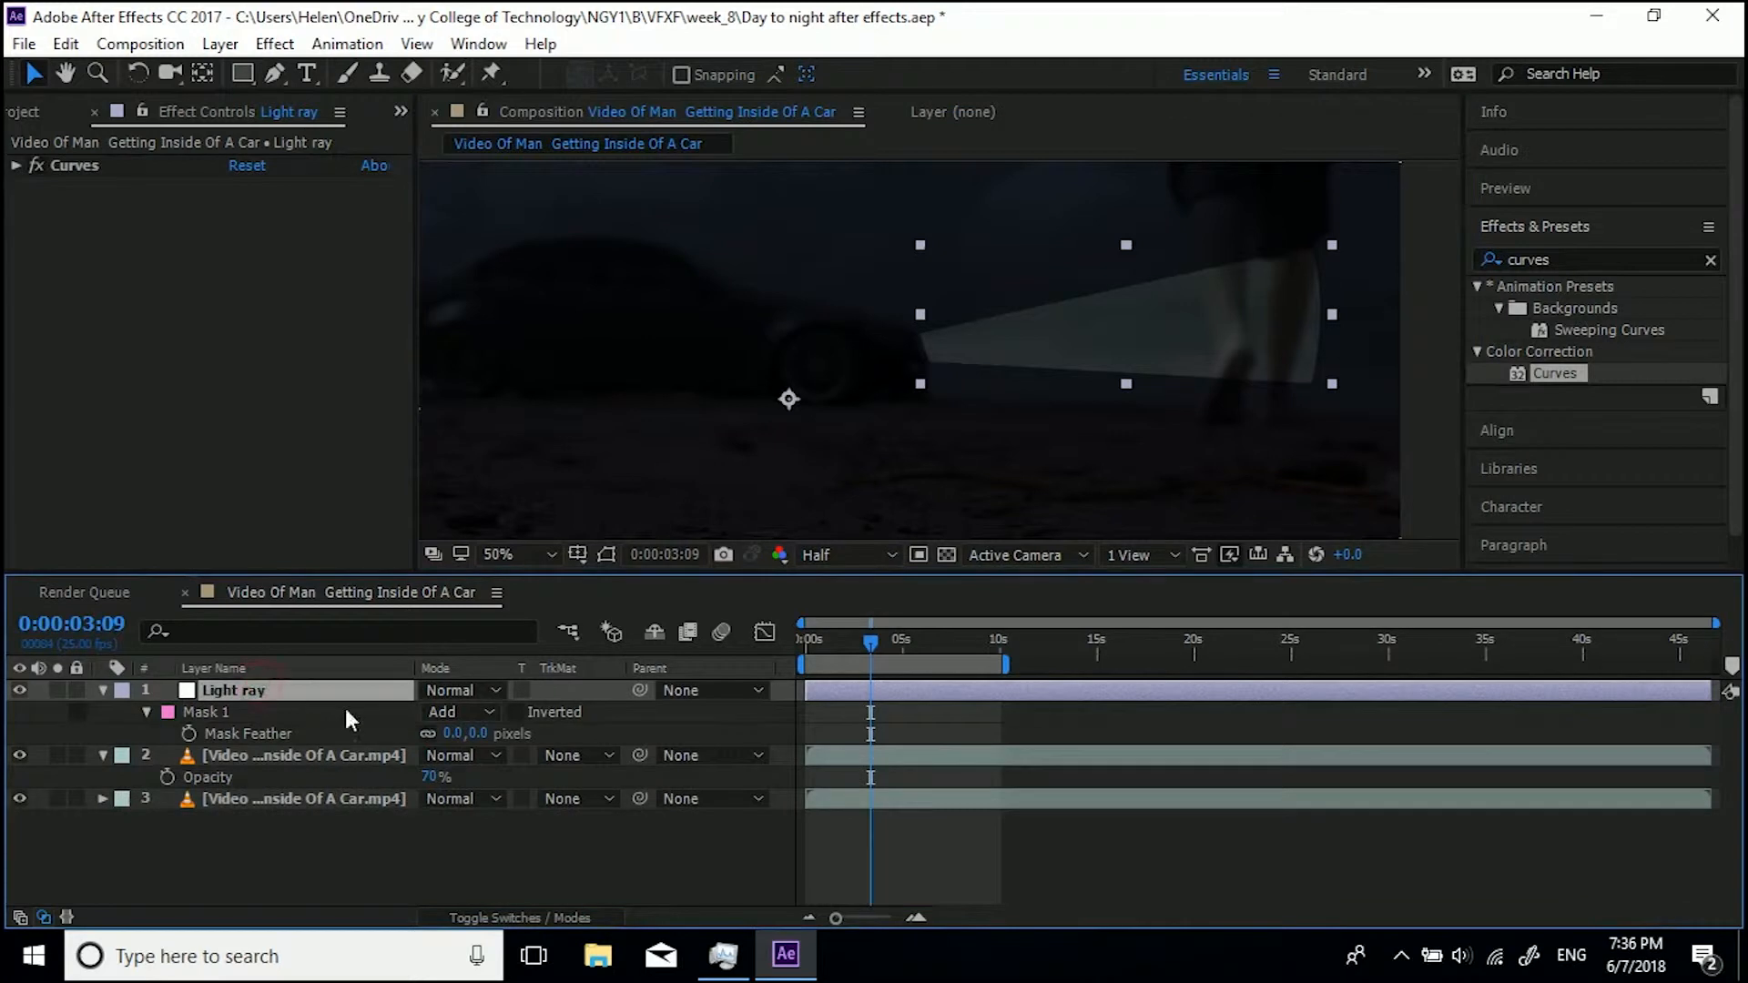
pyautogui.moveTo(460, 736); pyautogui.dragTo(482, 736)
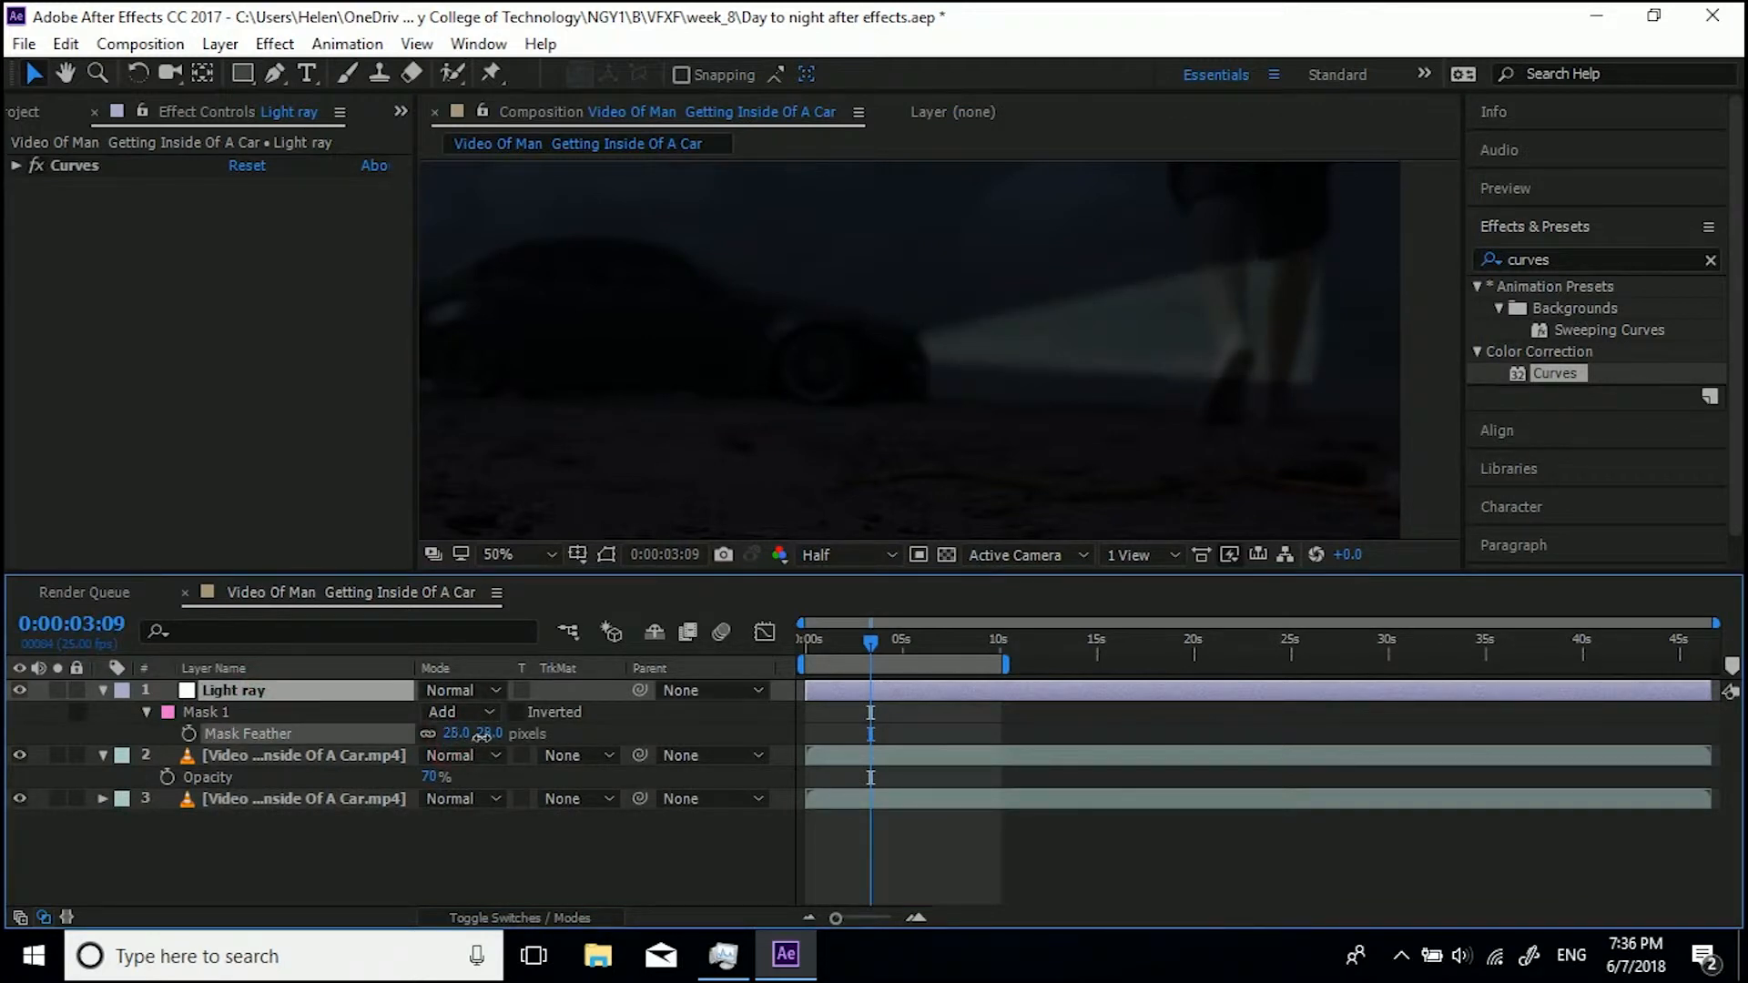
pyautogui.click(460, 739)
pyautogui.write('30')
pyautogui.press('Return')
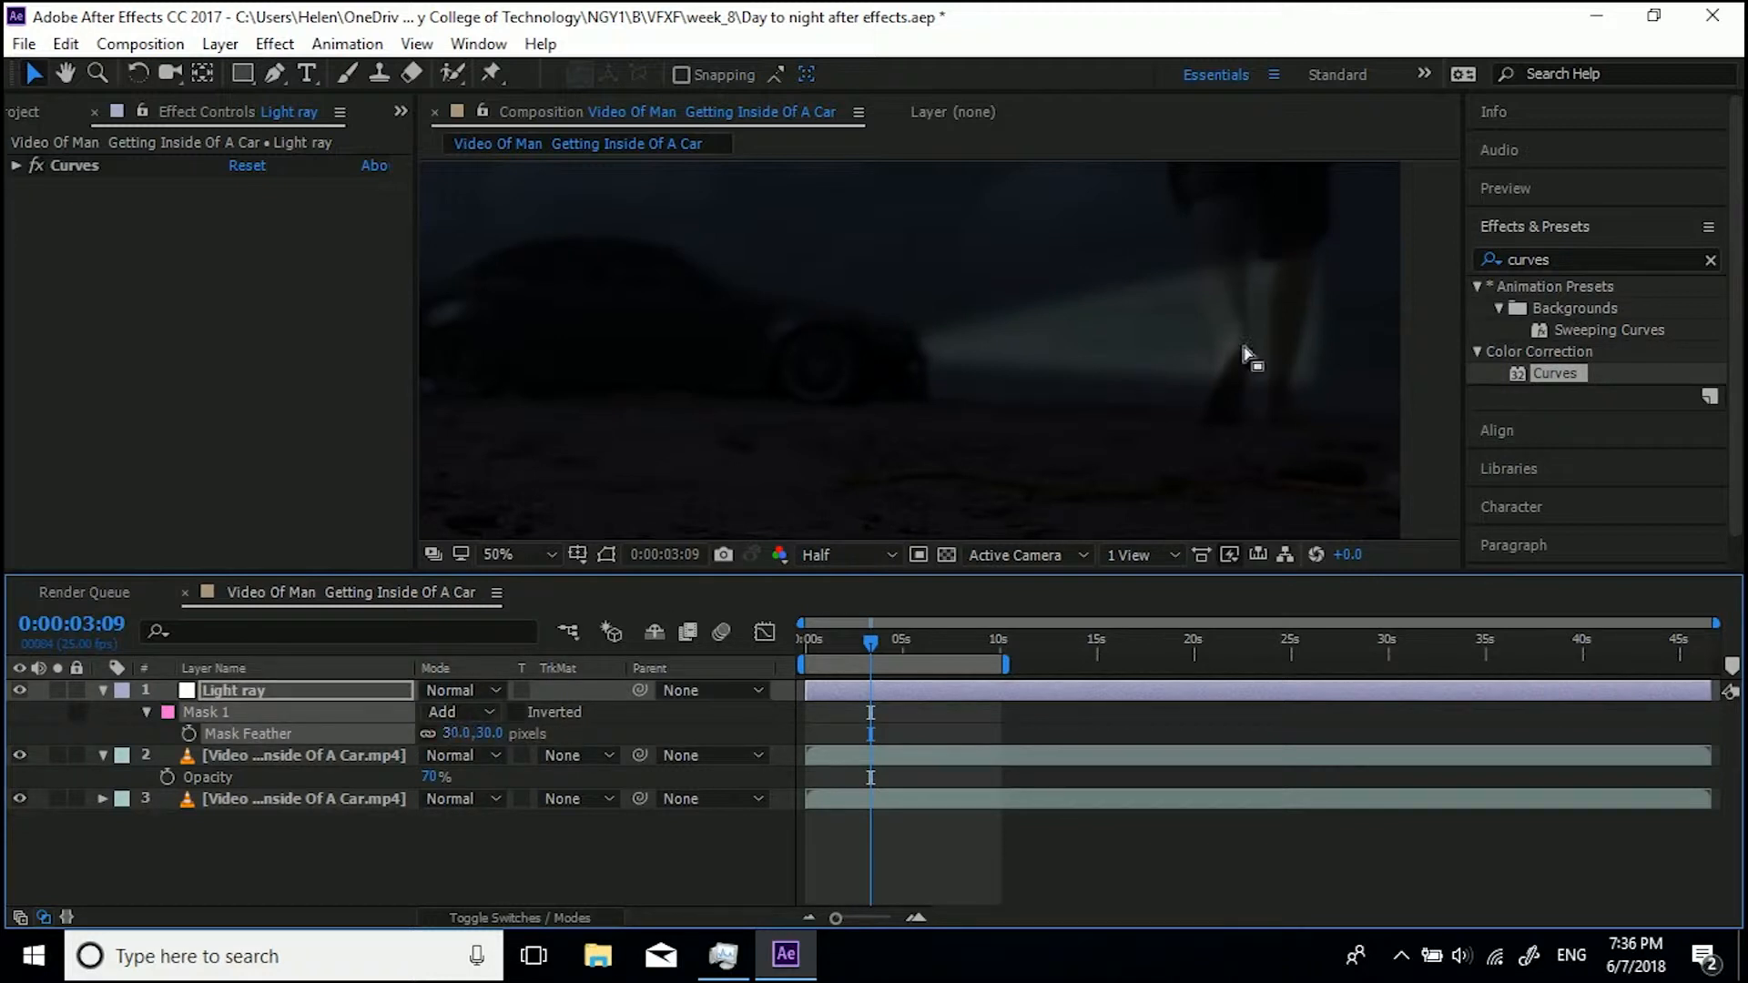
pyautogui.click(102, 692)
# Create a 1920 x 1080 px deep cyan solid above the Light ray layer
pyautogui.rightClick(252, 825)
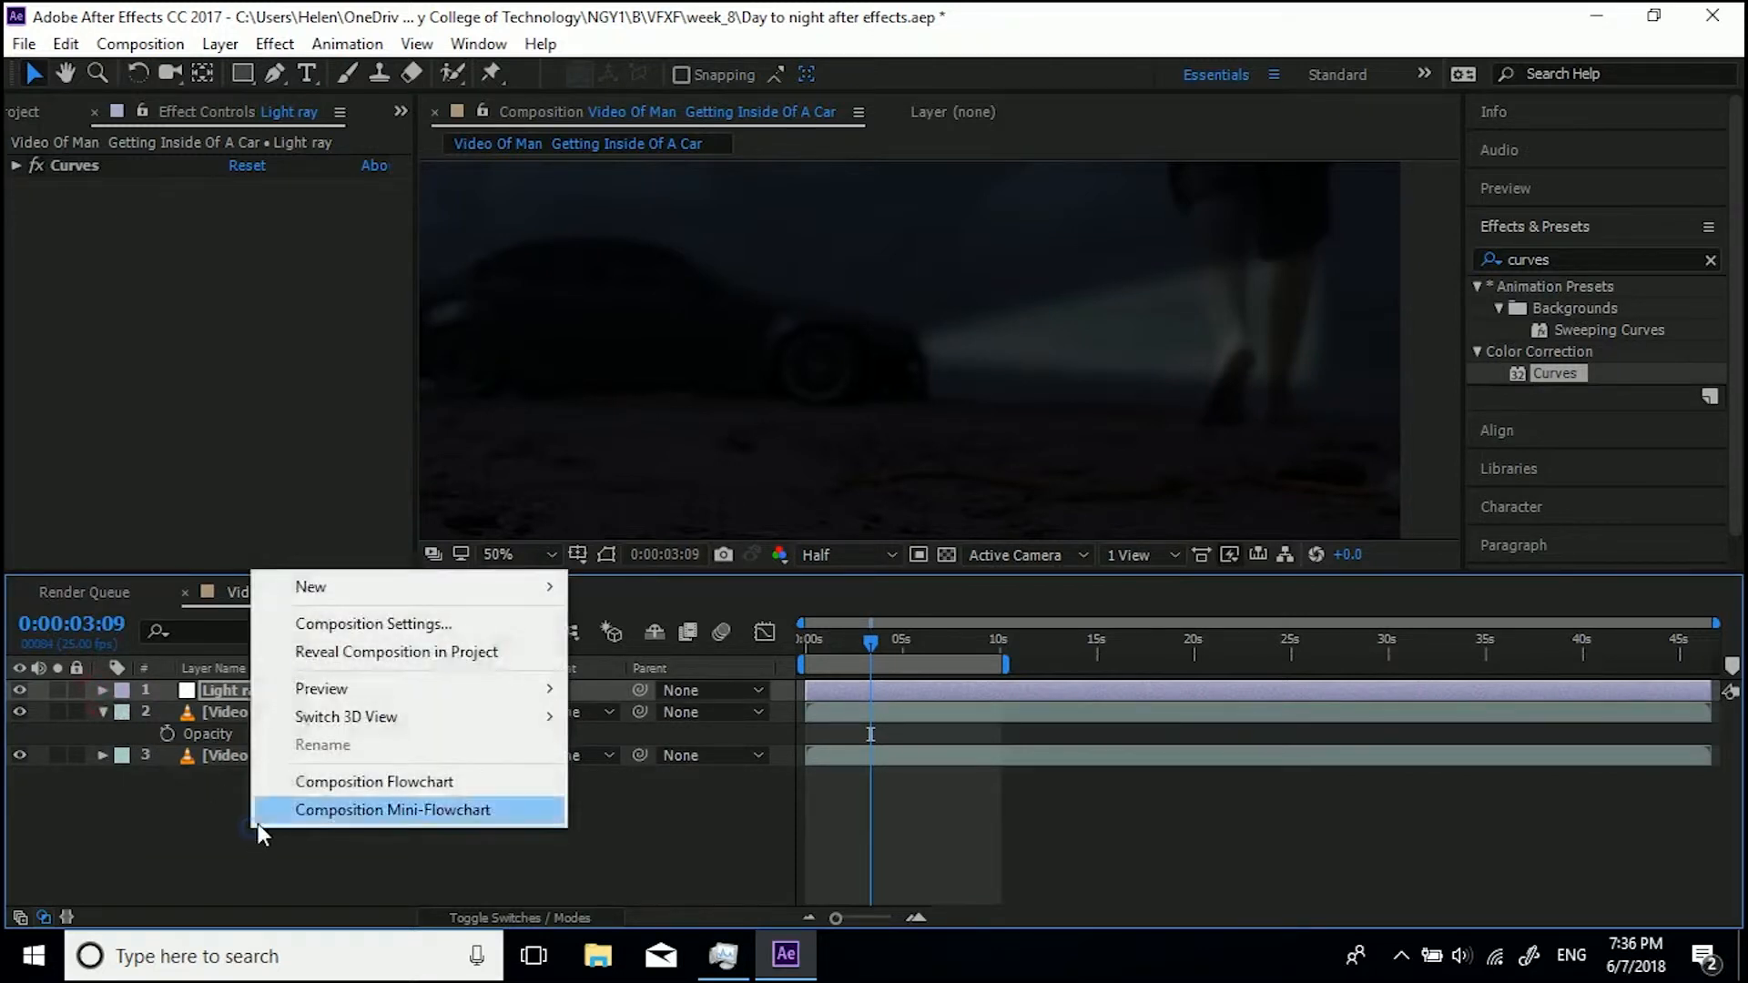
pyautogui.moveTo(361, 597)
pyautogui.click(637, 647)
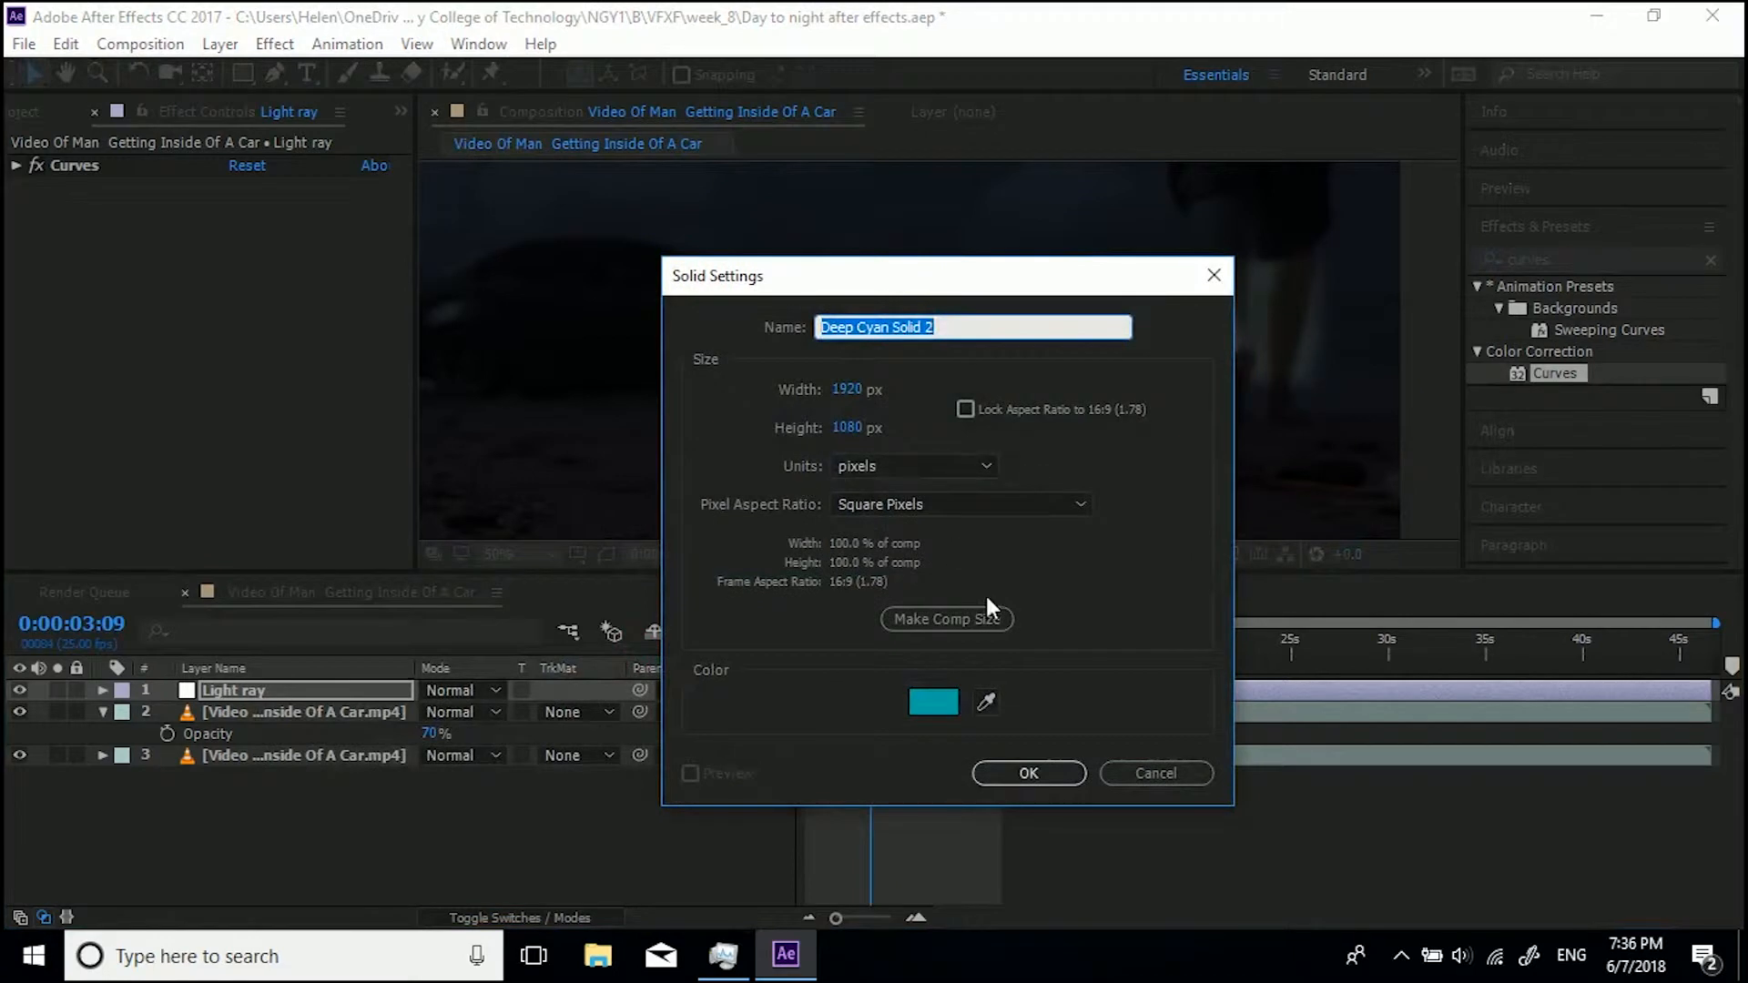
pyautogui.click(1029, 773)
# Search the effects for "ramp" and apply Gradient Ramp to the new solid
pyautogui.click(1544, 258)
pyautogui.doubleClick(1543, 257)
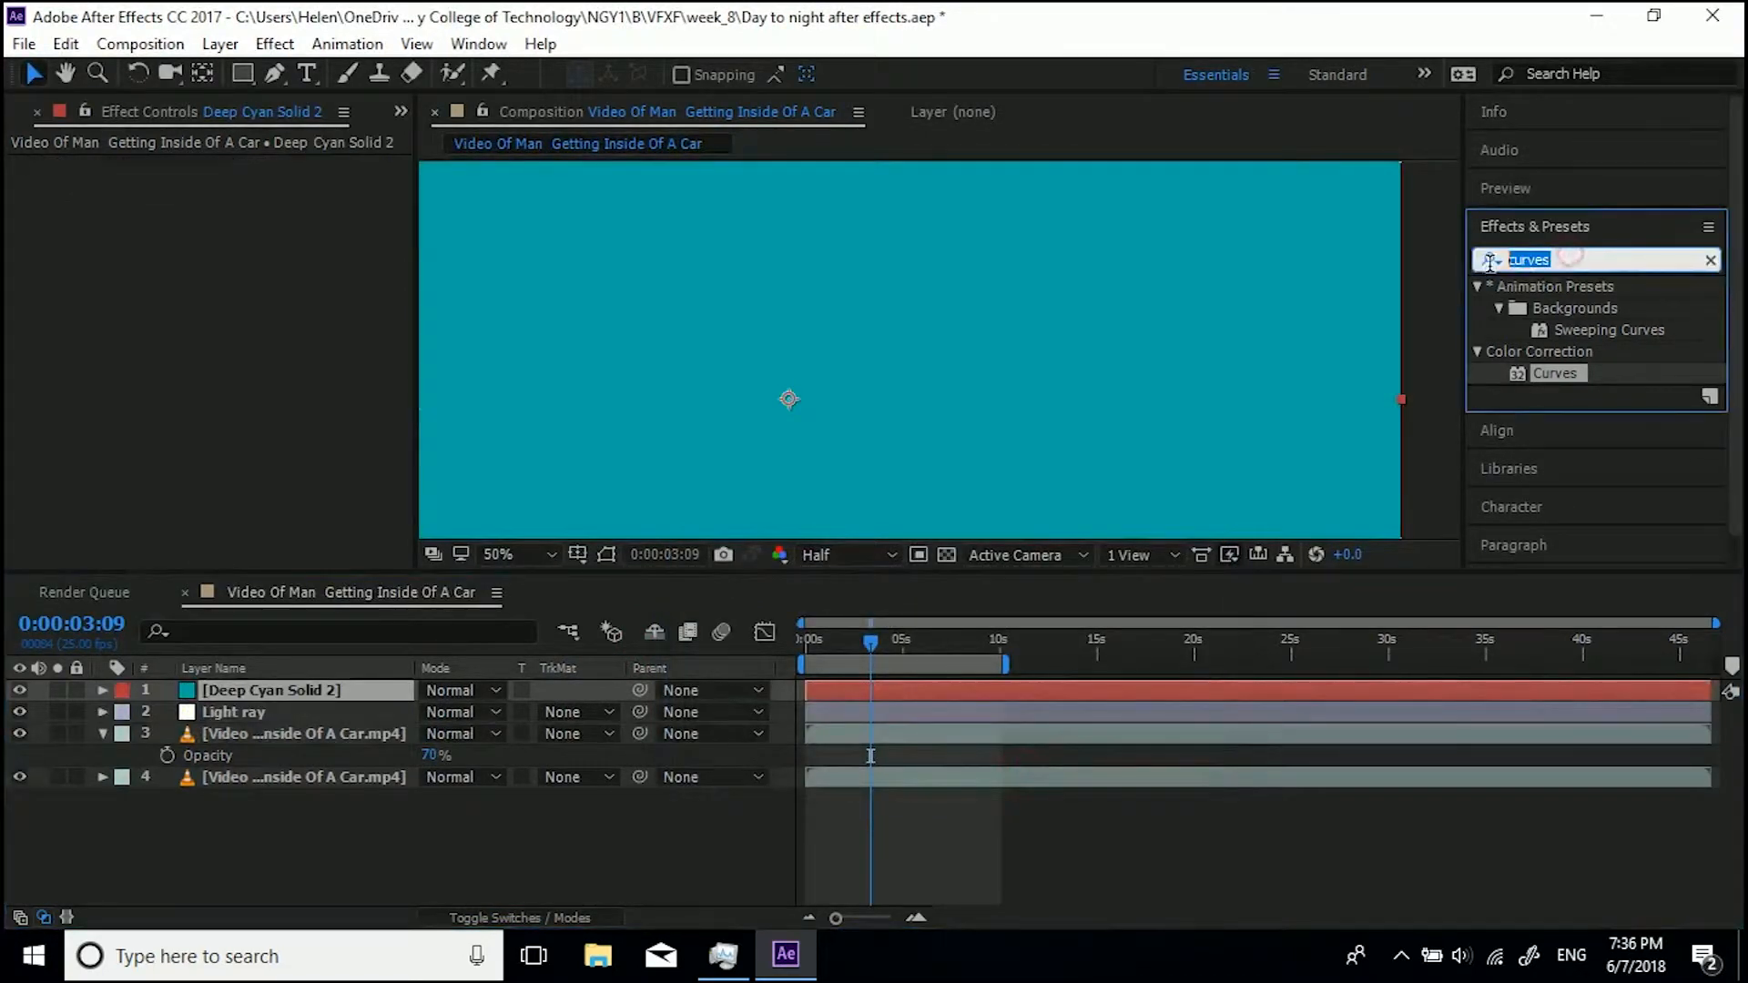
pyautogui.write('ramp')
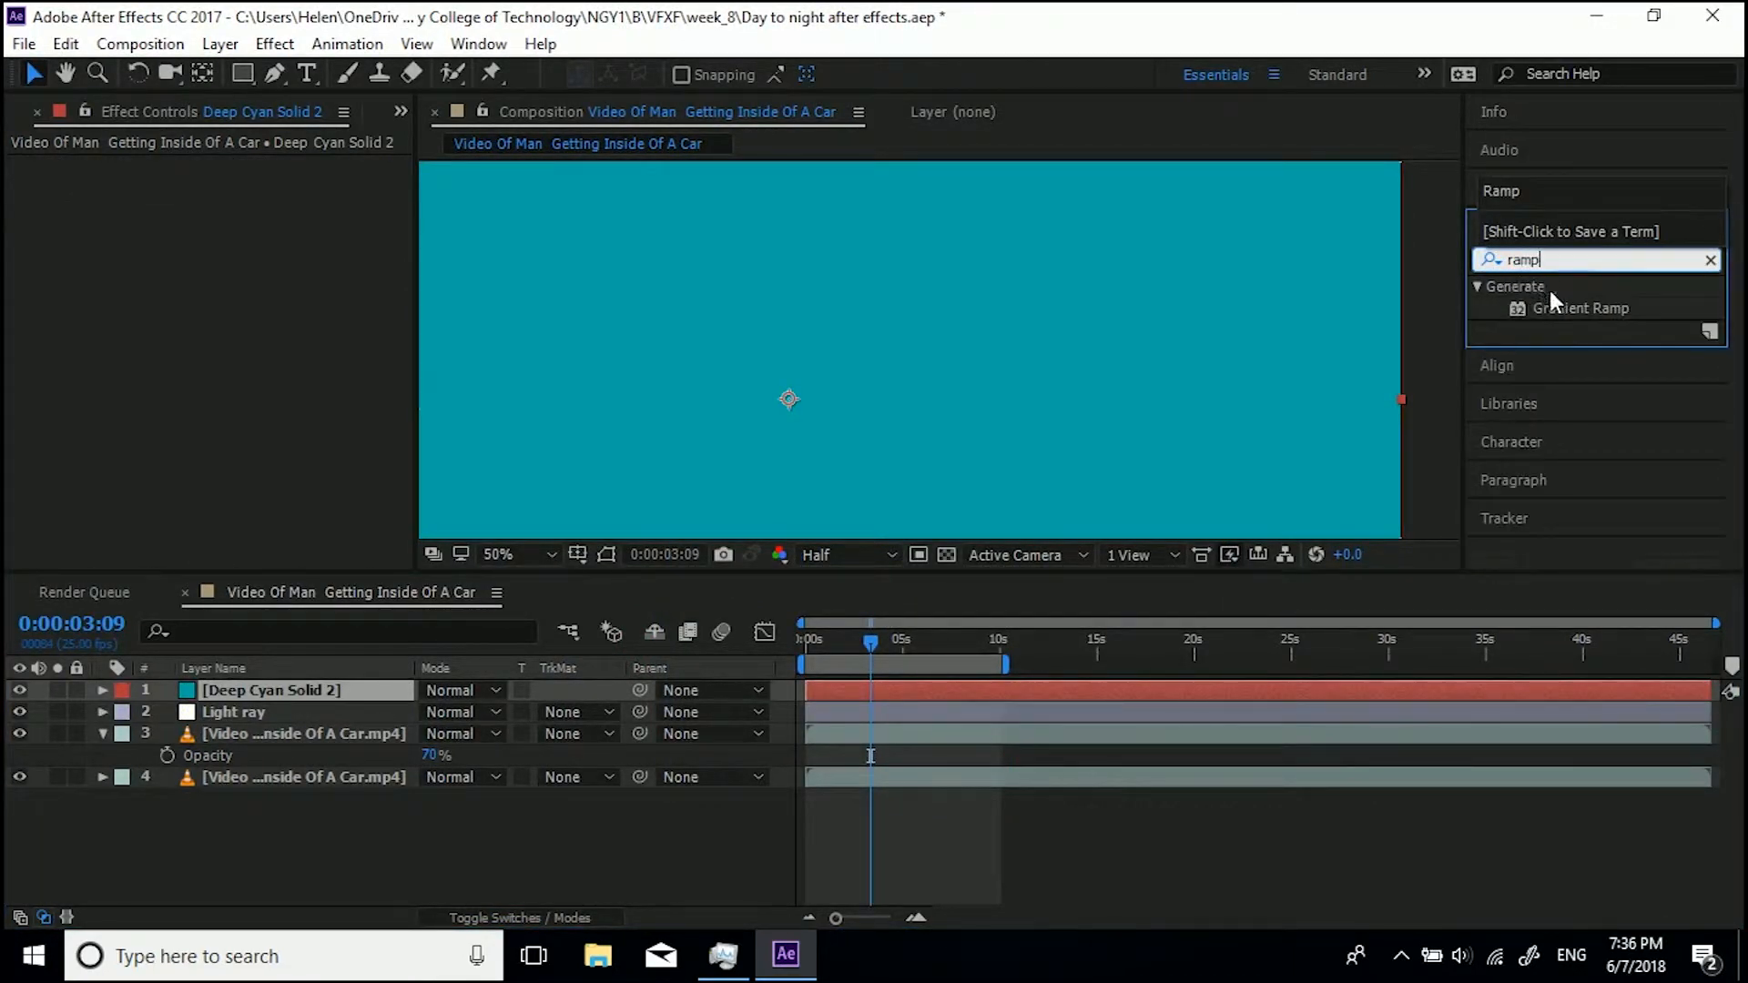
pyautogui.moveTo(1555, 305); pyautogui.dragTo(812, 311)
# Try a horizontal gradient with Start of Ramp at 1112, 440 and End of Ramp at 1932, 448
pyautogui.scroll(-2, 853, 299)
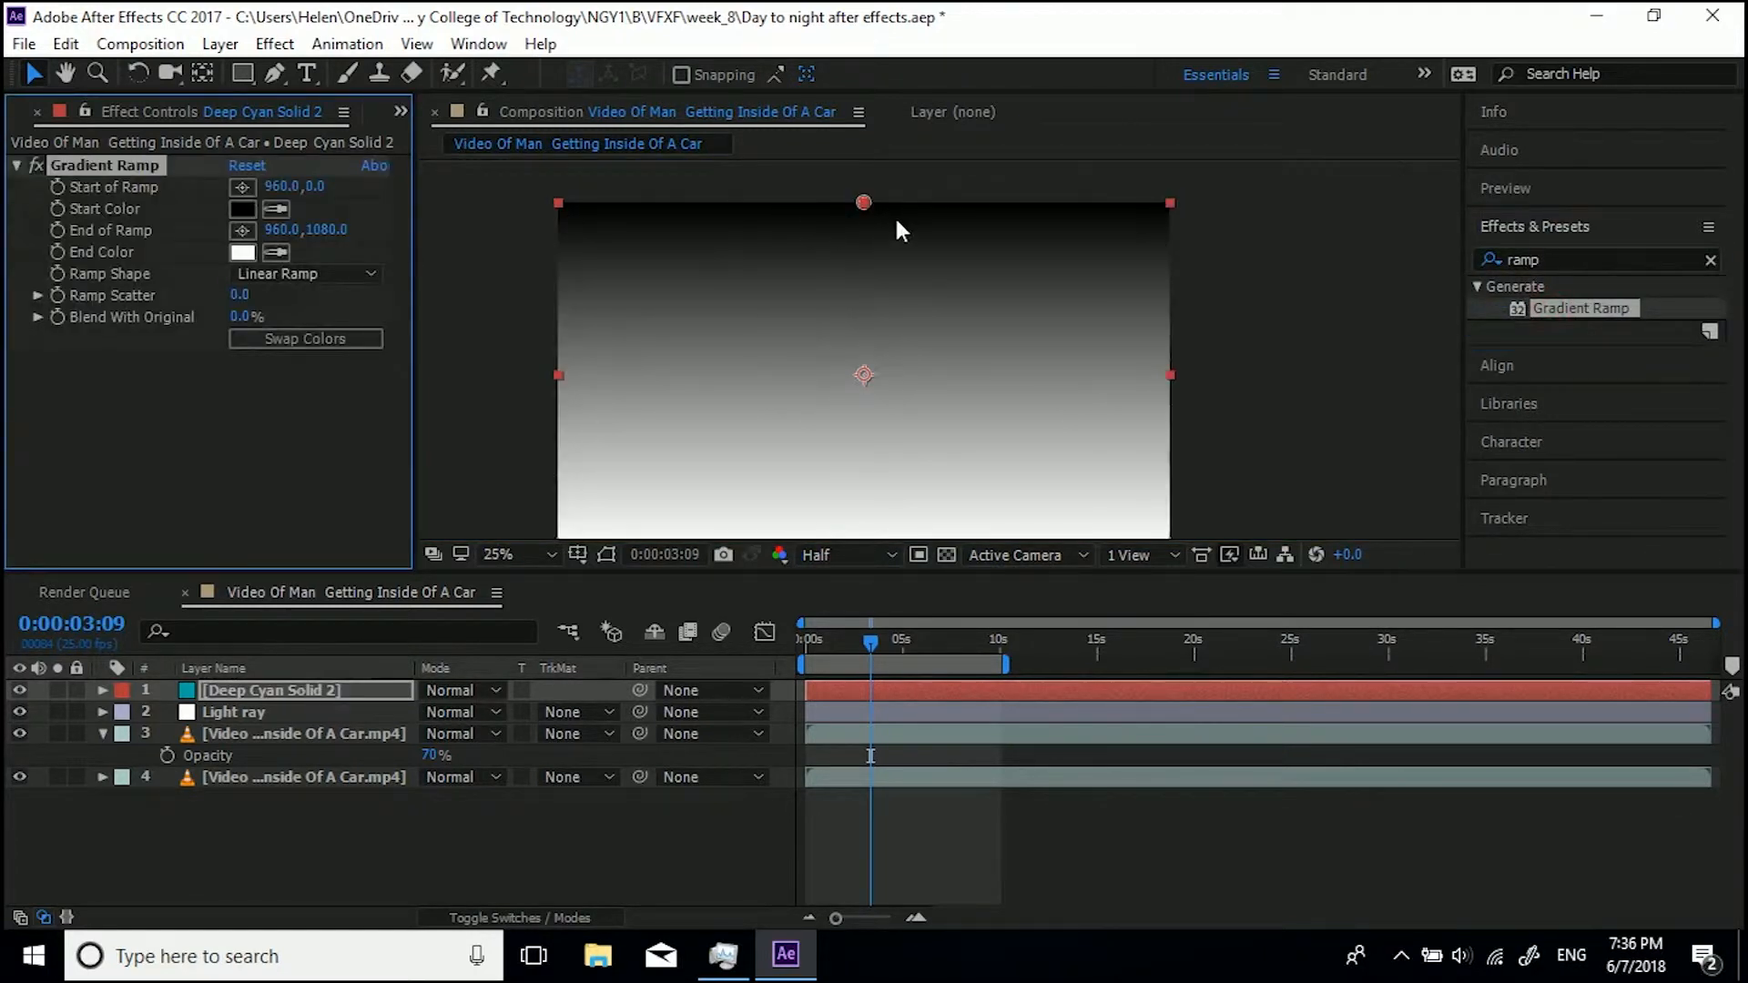
pyautogui.moveTo(863, 203); pyautogui.dragTo(912, 343)
pyautogui.press('h')
pyautogui.moveTo(1073, 473); pyautogui.dragTo(1043, 366)
pyautogui.press('v')
pyautogui.moveTo(839, 441); pyautogui.dragTo(1163, 240)
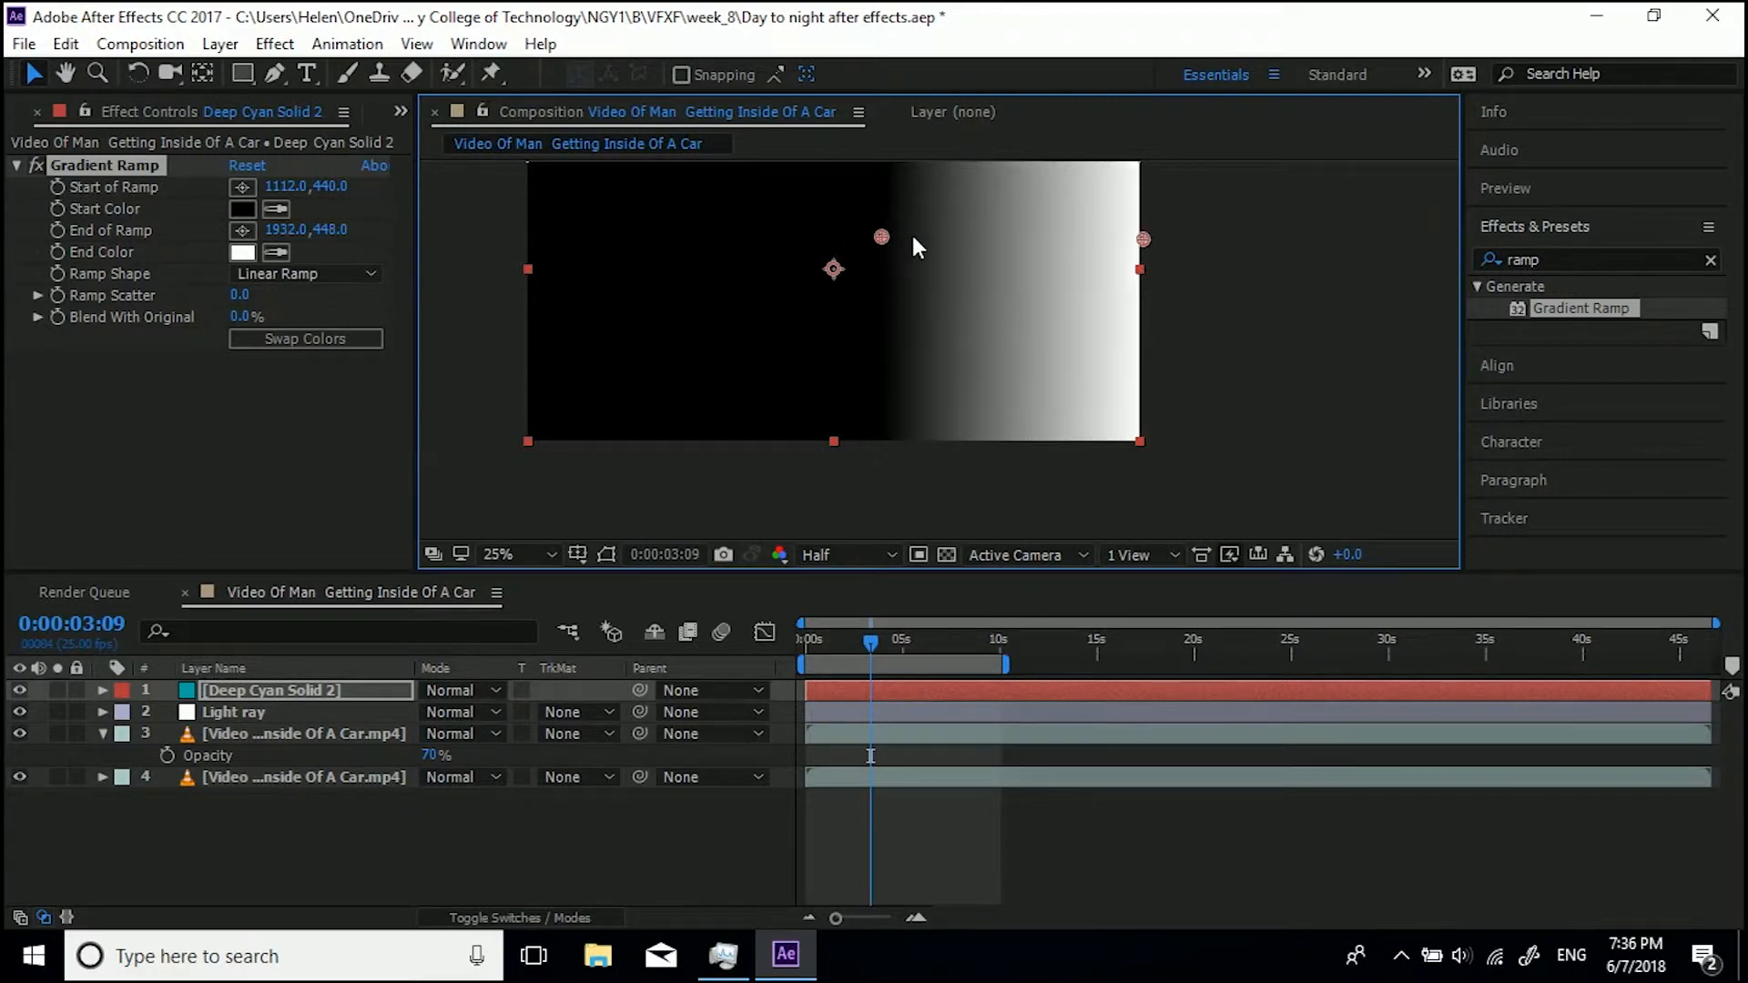
# Reverse the gradient direction by moving Start of Ramp to 1836, 504 and End of Ramp to 948, 496
pyautogui.moveTo(1138, 237); pyautogui.dragTo(837, 299)
pyautogui.moveTo(888, 239); pyautogui.dragTo(1113, 257)
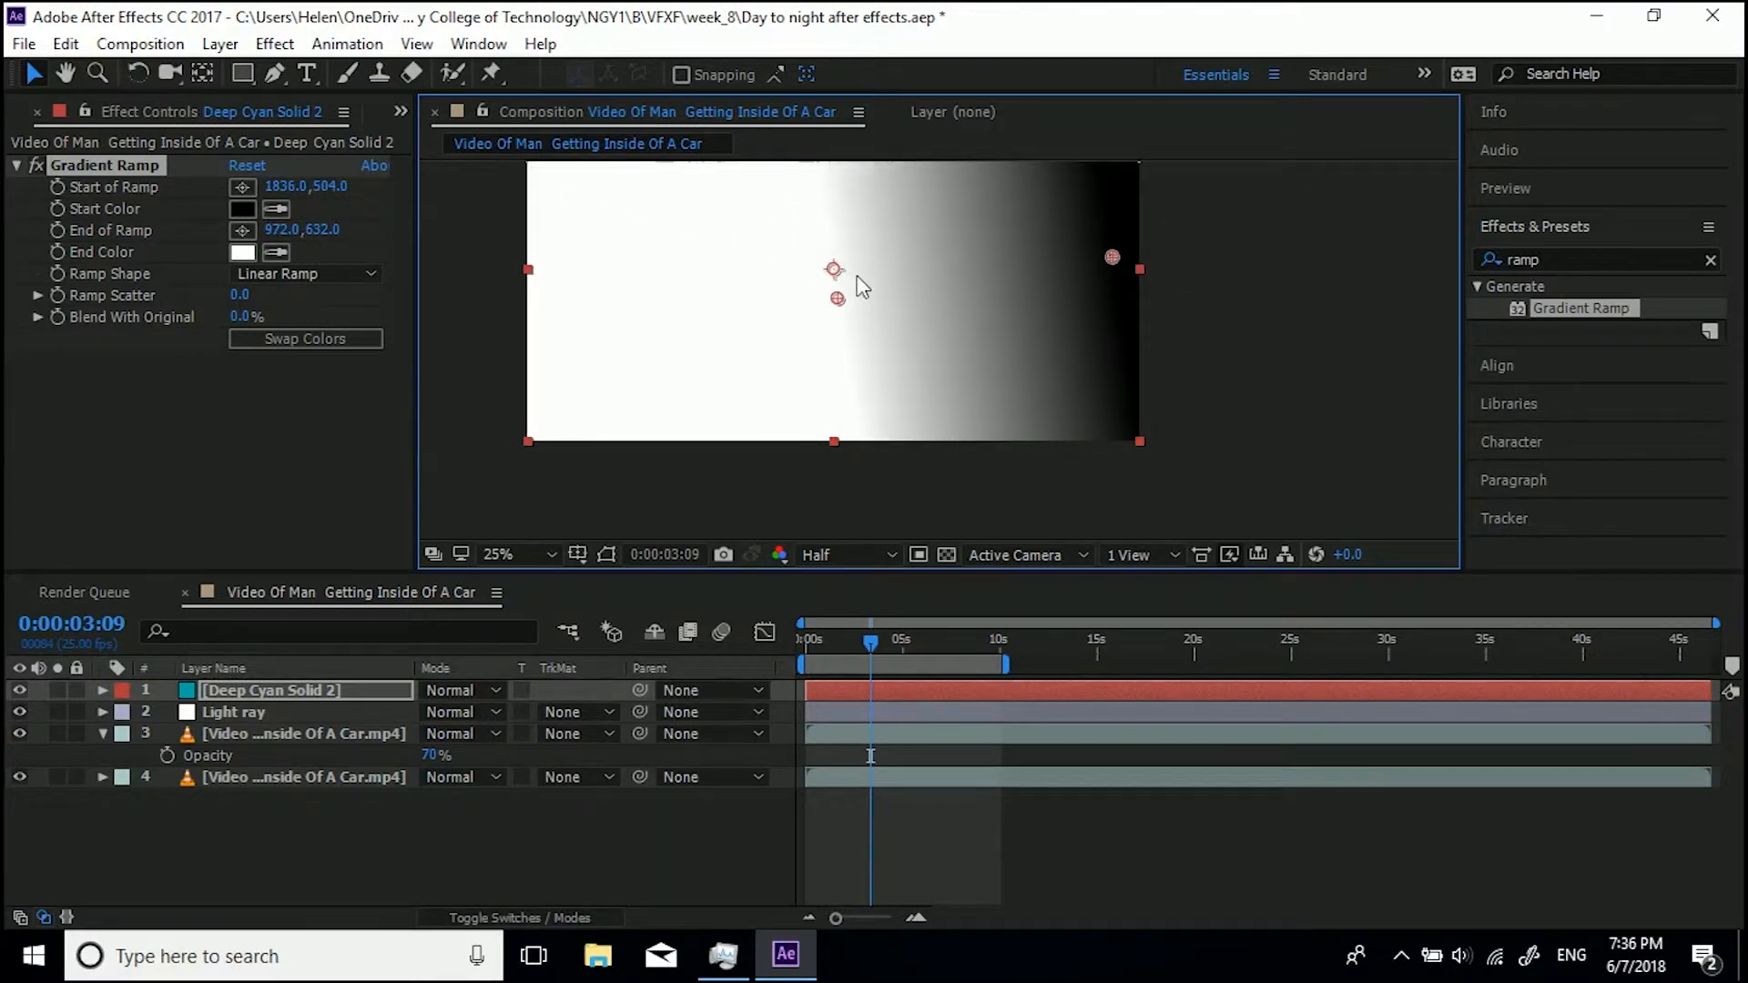
pyautogui.moveTo(835, 300); pyautogui.dragTo(830, 256)
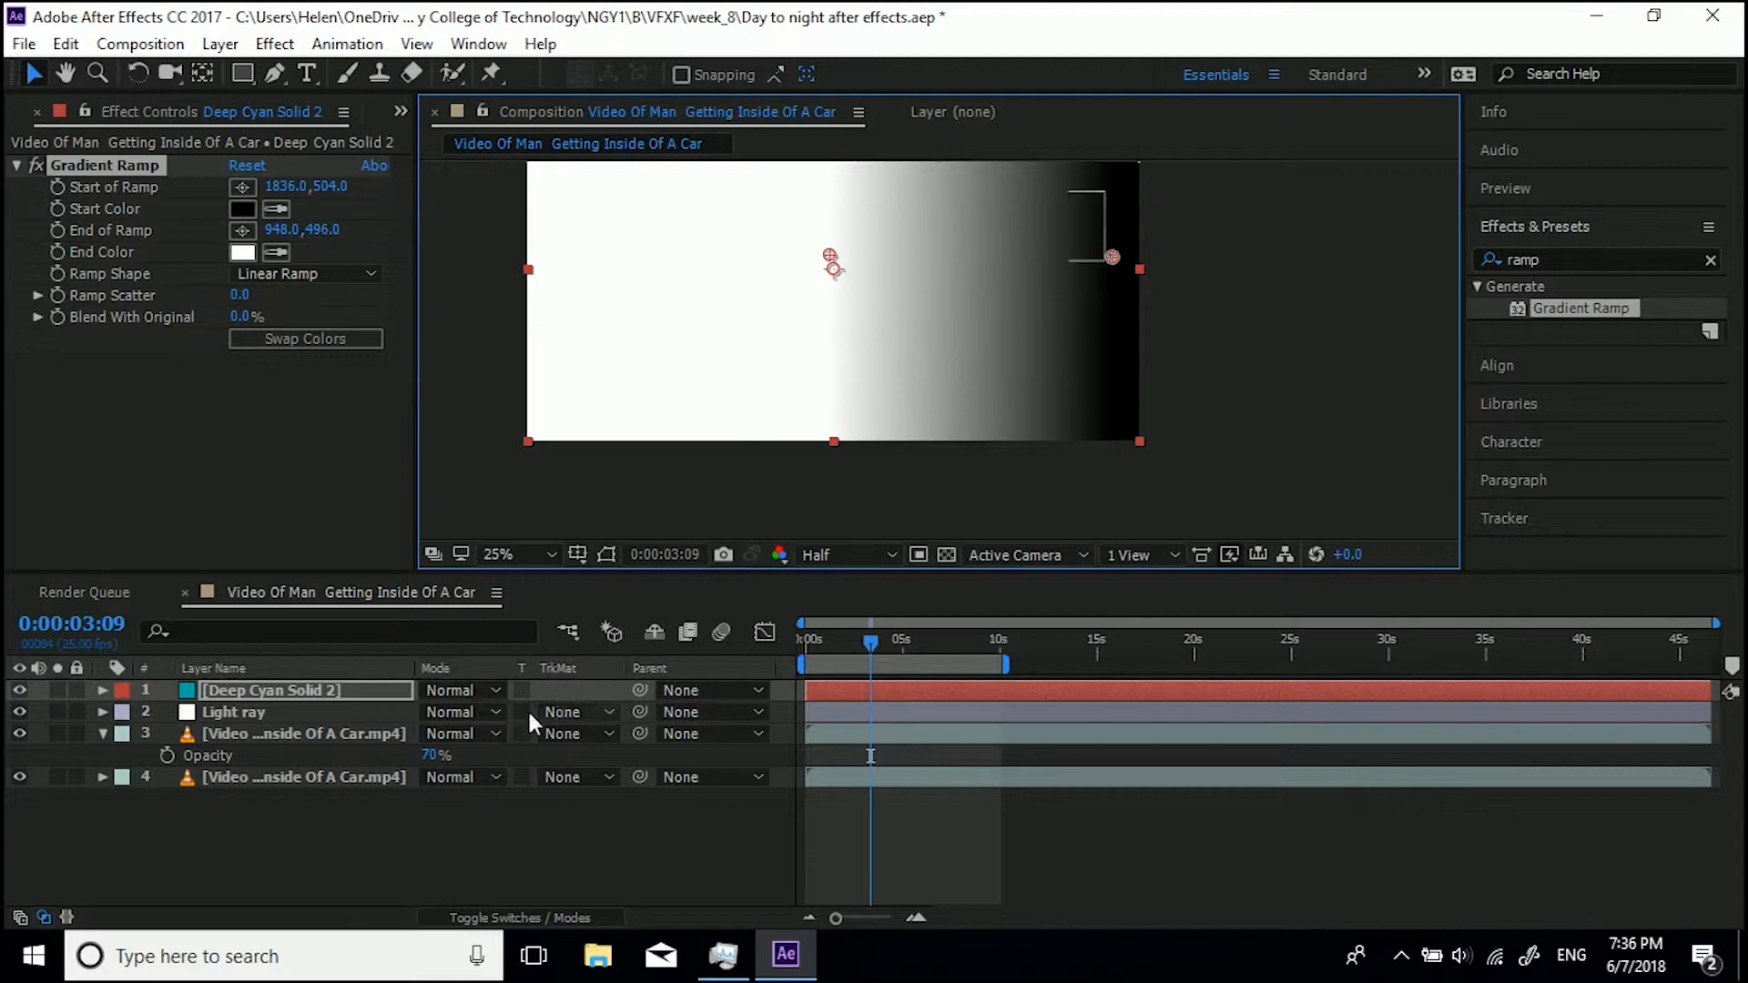
# Set the Light ray layer's track matte to Luma Matte using the gradient solid above it
pyautogui.click(255, 712)
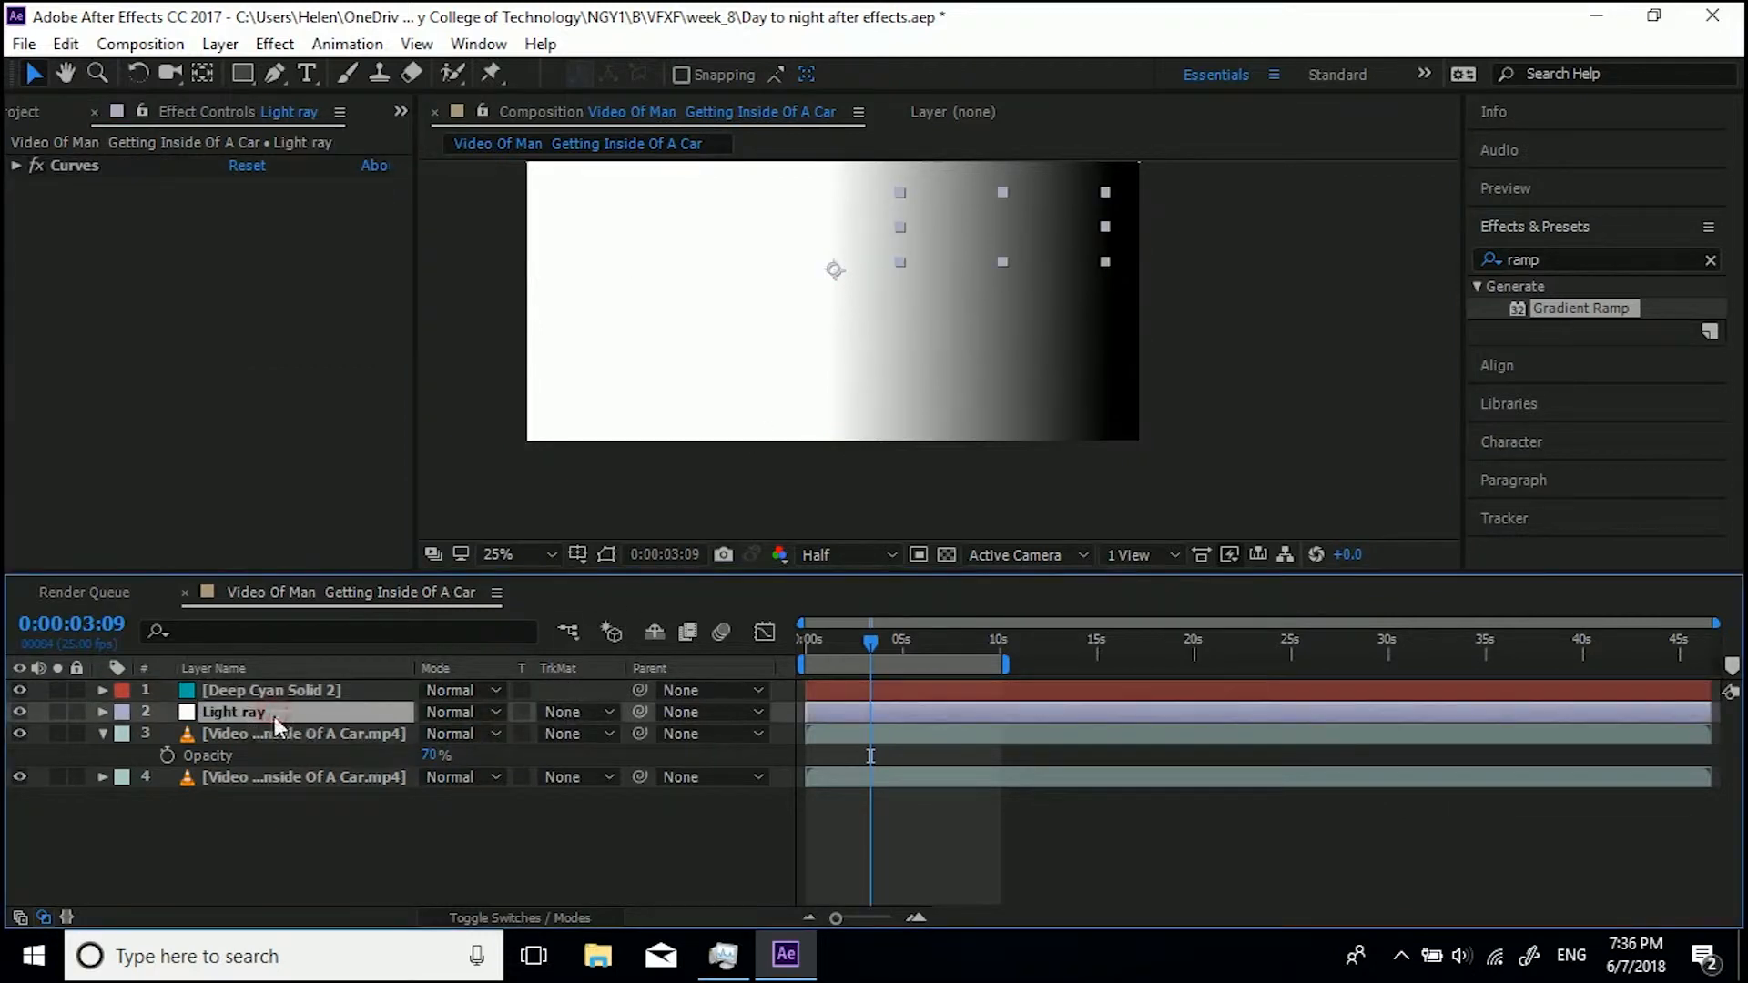
pyautogui.click(498, 916)
pyautogui.click(499, 916)
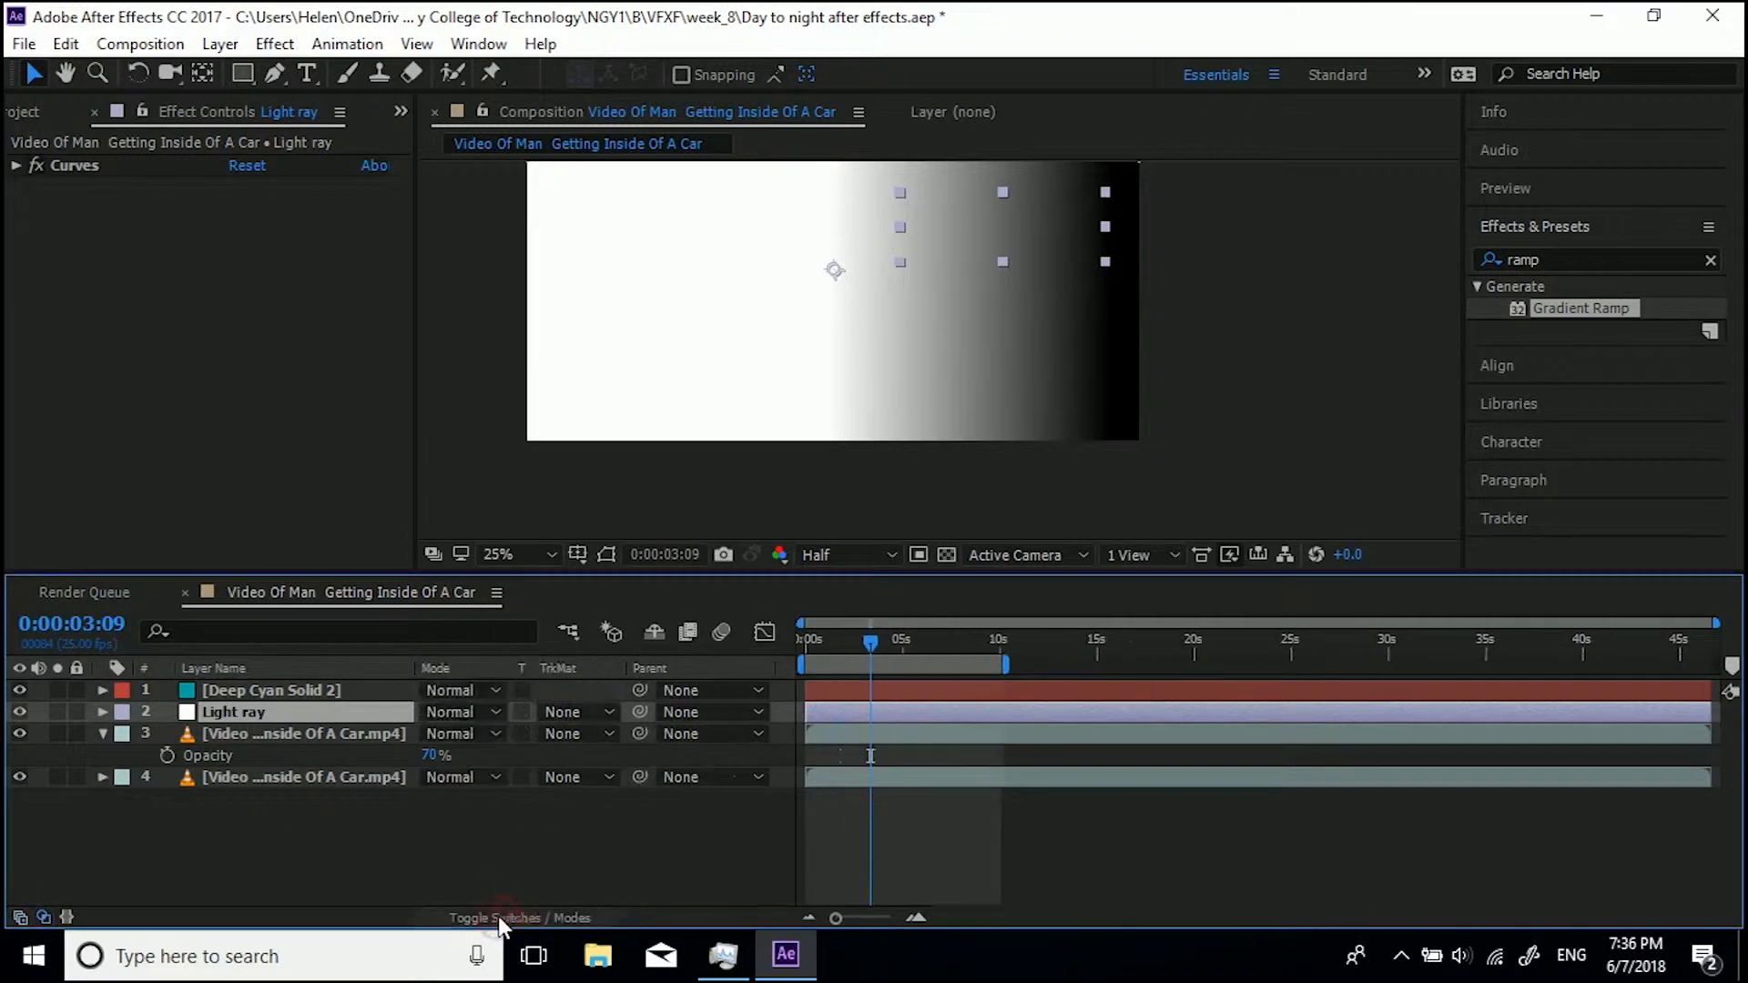
pyautogui.click(559, 714)
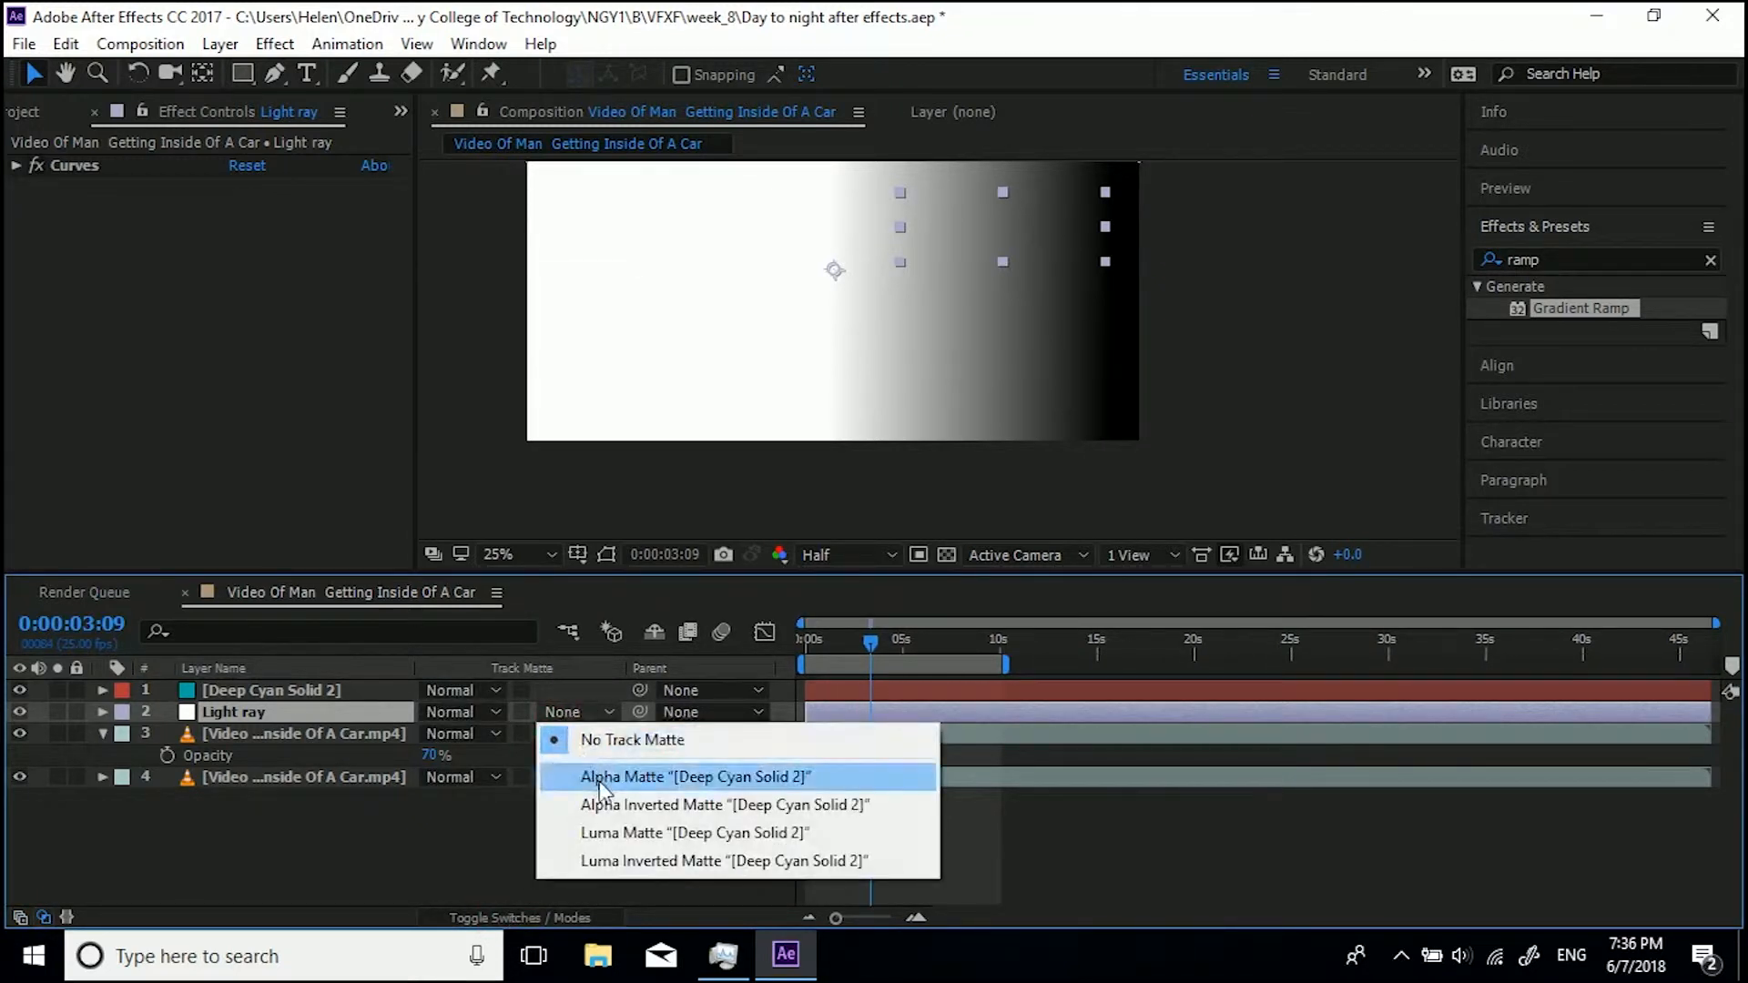
pyautogui.click(599, 832)
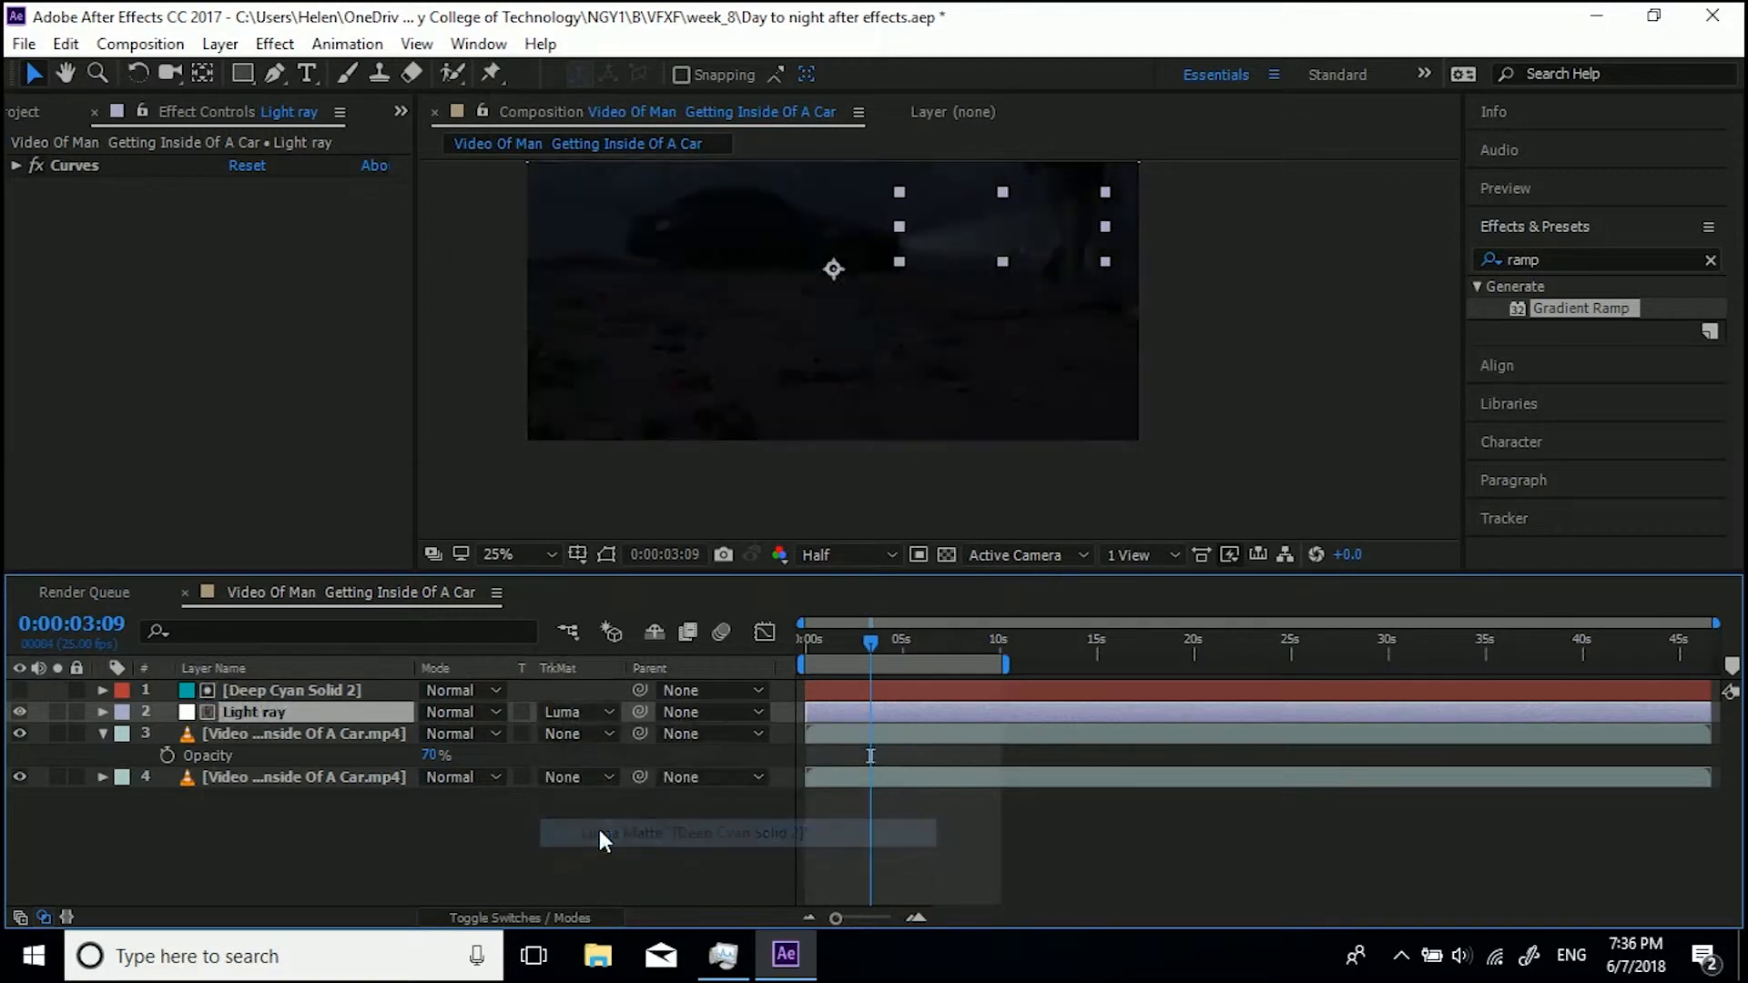
# Tighten the matte solid's gradient around the light beam, with Start of Ramp at 1628, 448 and End of Ramp at 1056, 474
pyautogui.moveTo(971, 229); pyautogui.dragTo(850, 328)
pyautogui.scroll(2, 852, 363)
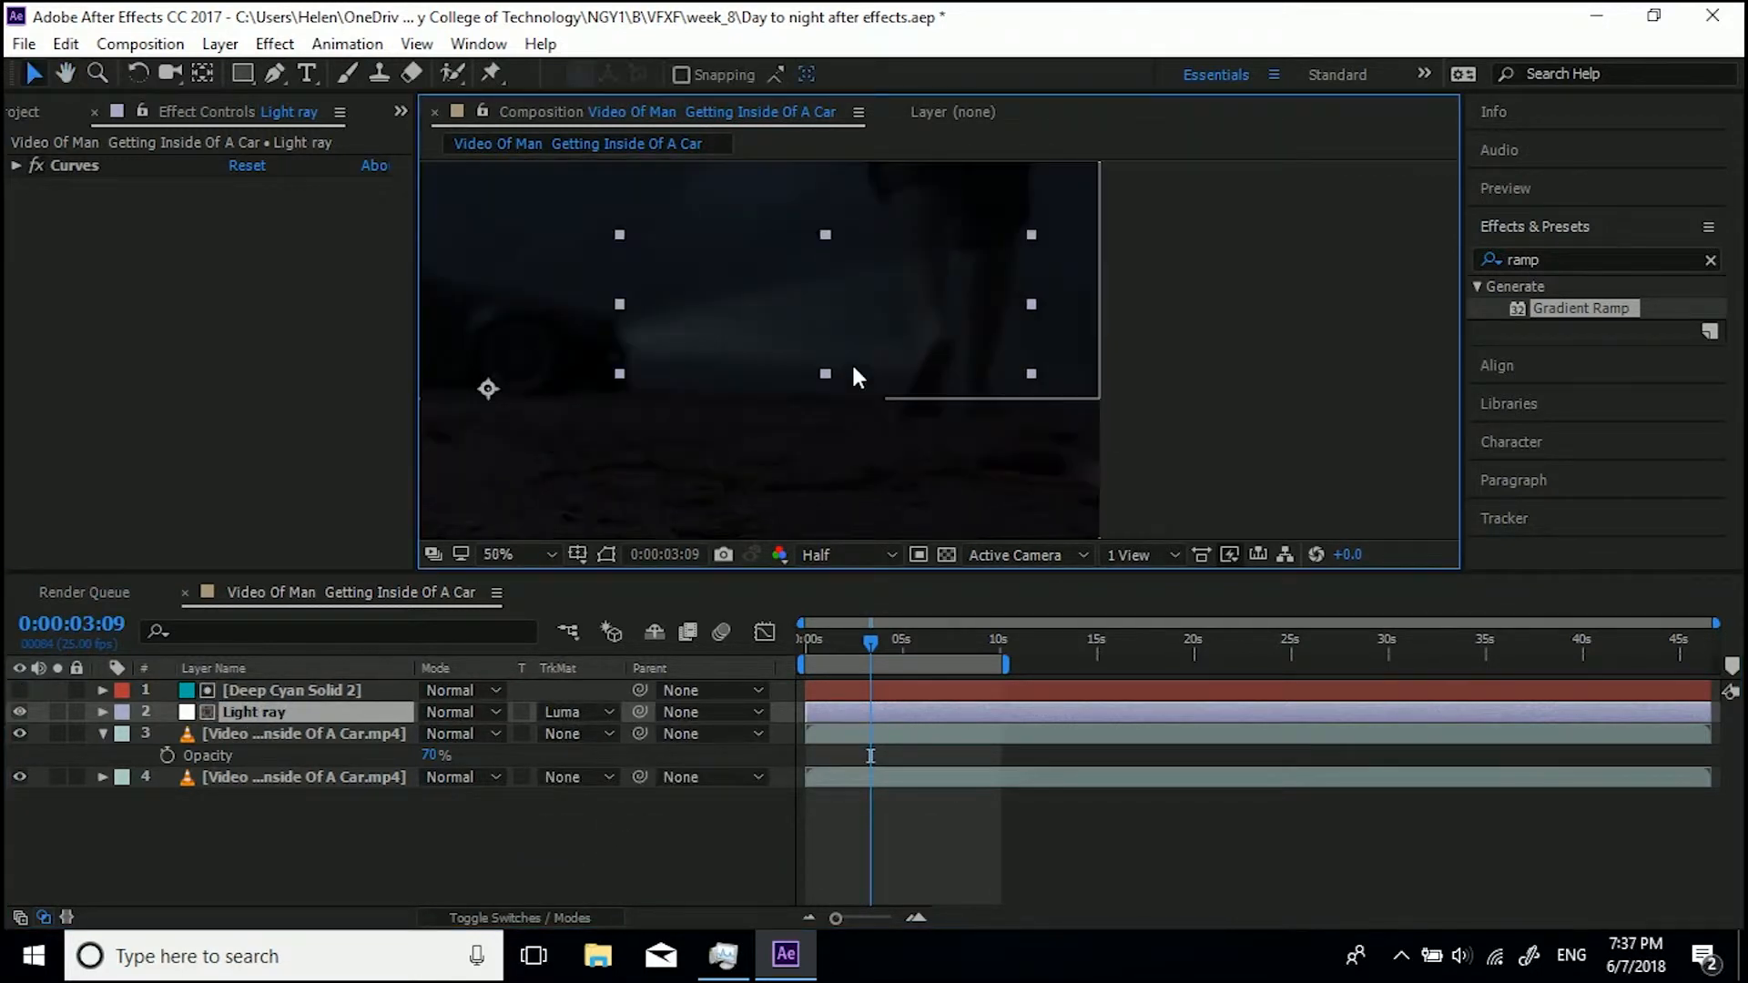
pyautogui.click(227, 691)
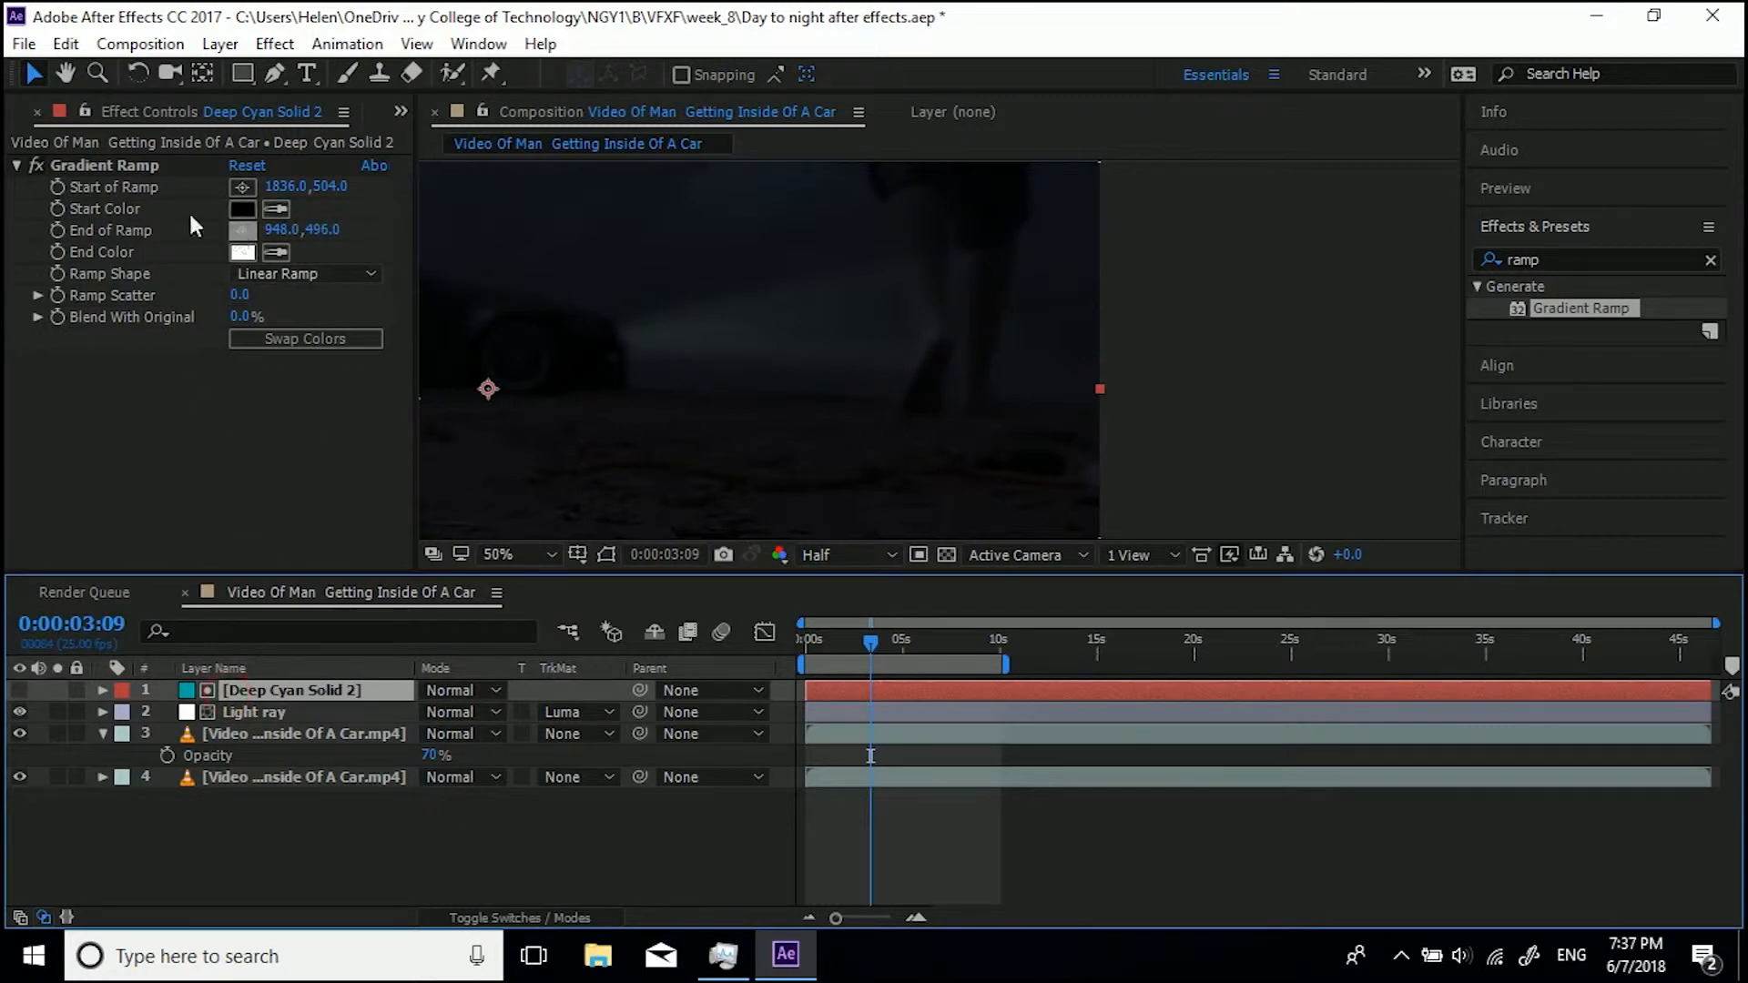
pyautogui.click(107, 164)
pyautogui.moveTo(1031, 360); pyautogui.dragTo(971, 366)
pyautogui.moveTo(829, 359); pyautogui.dragTo(918, 333)
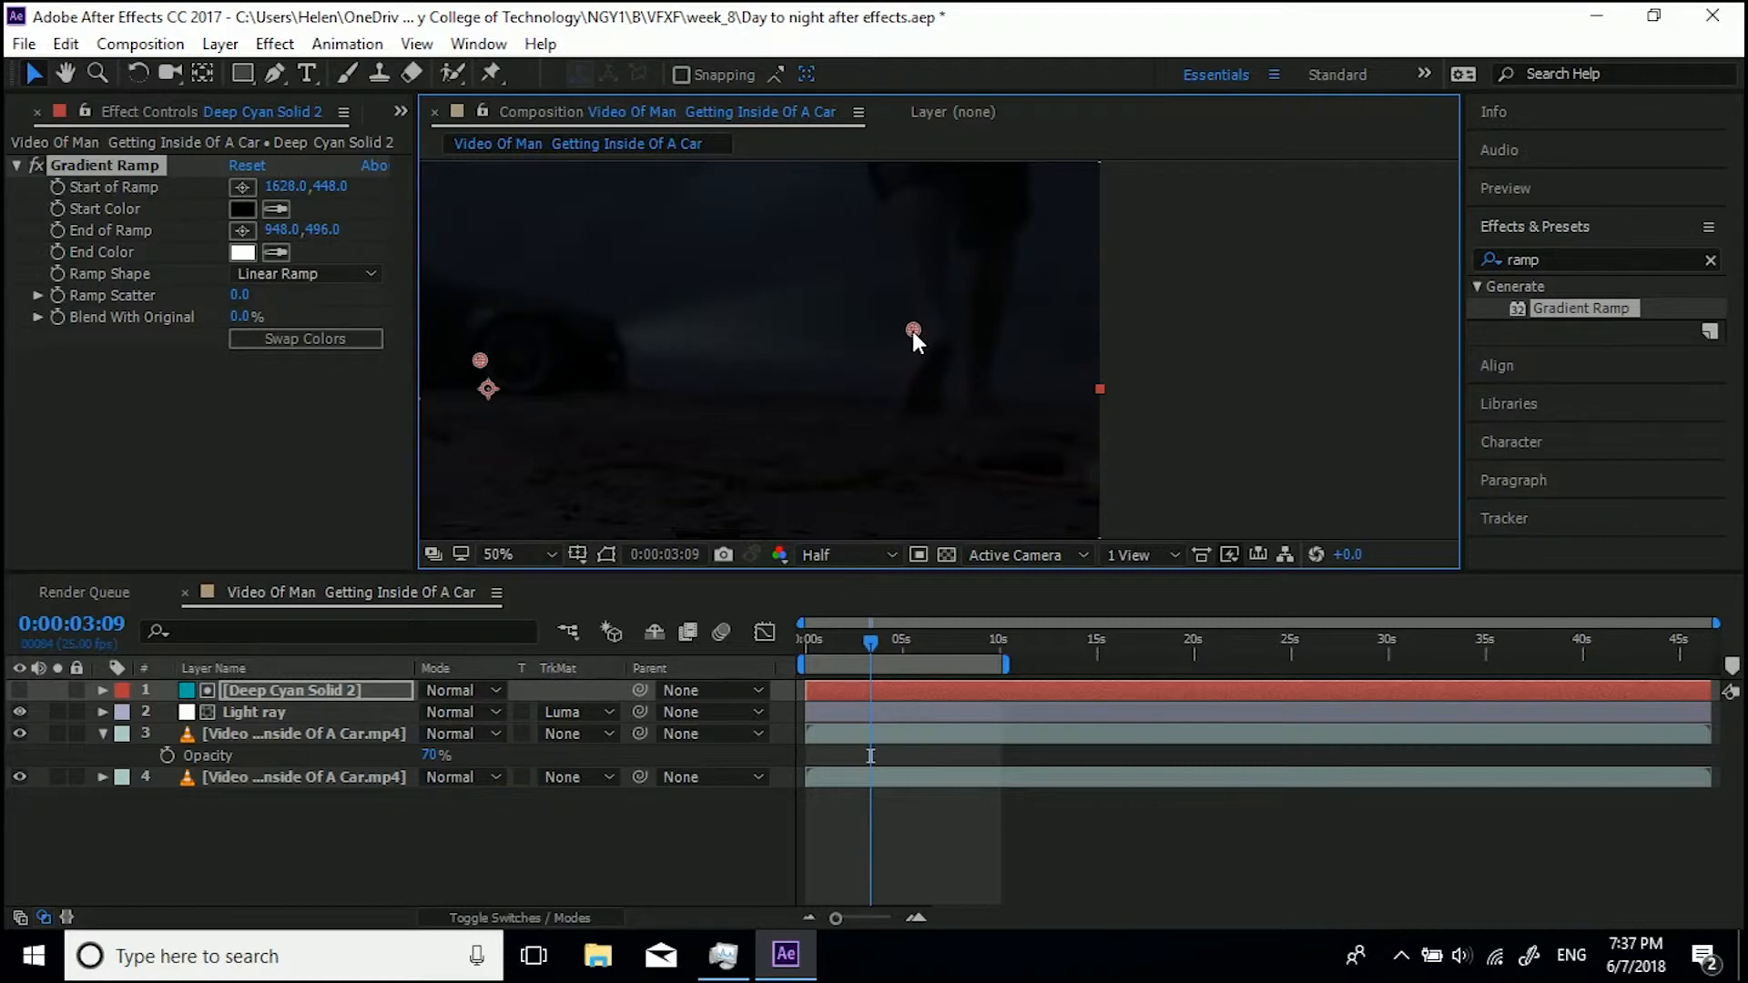
pyautogui.moveTo(496, 356); pyautogui.dragTo(544, 347)
pyautogui.press(',')
pyautogui.press(',')
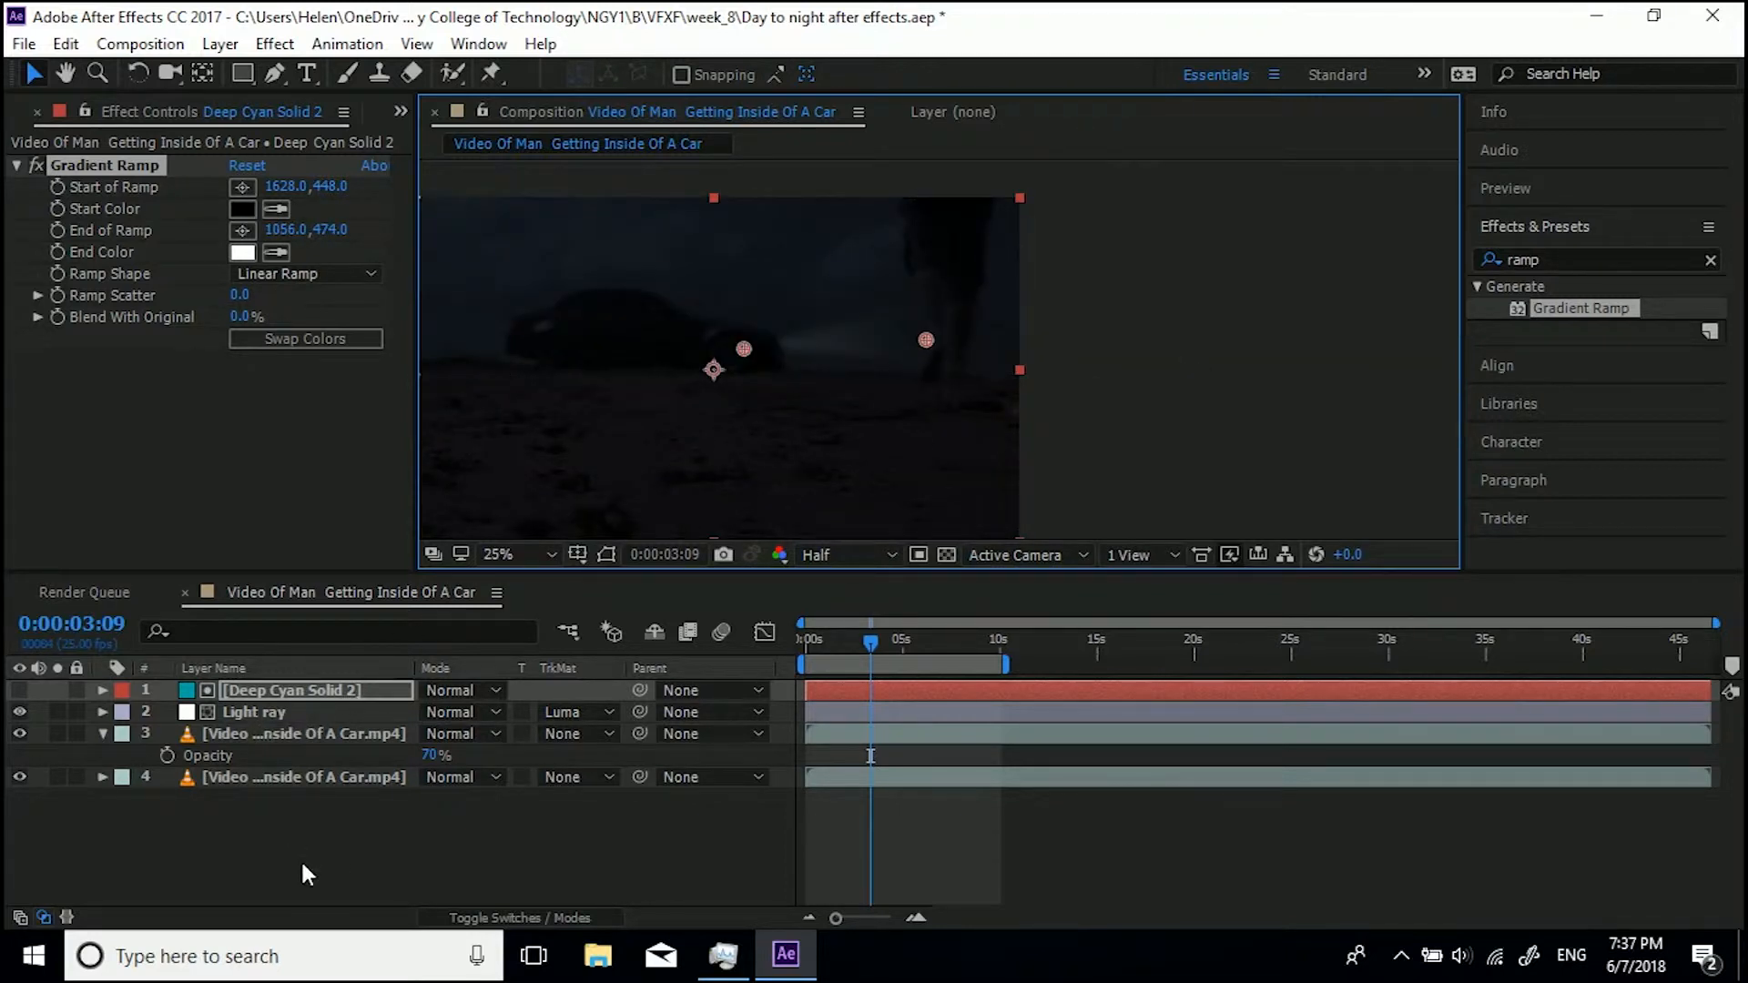
pyautogui.press('.')
pyautogui.press('.')
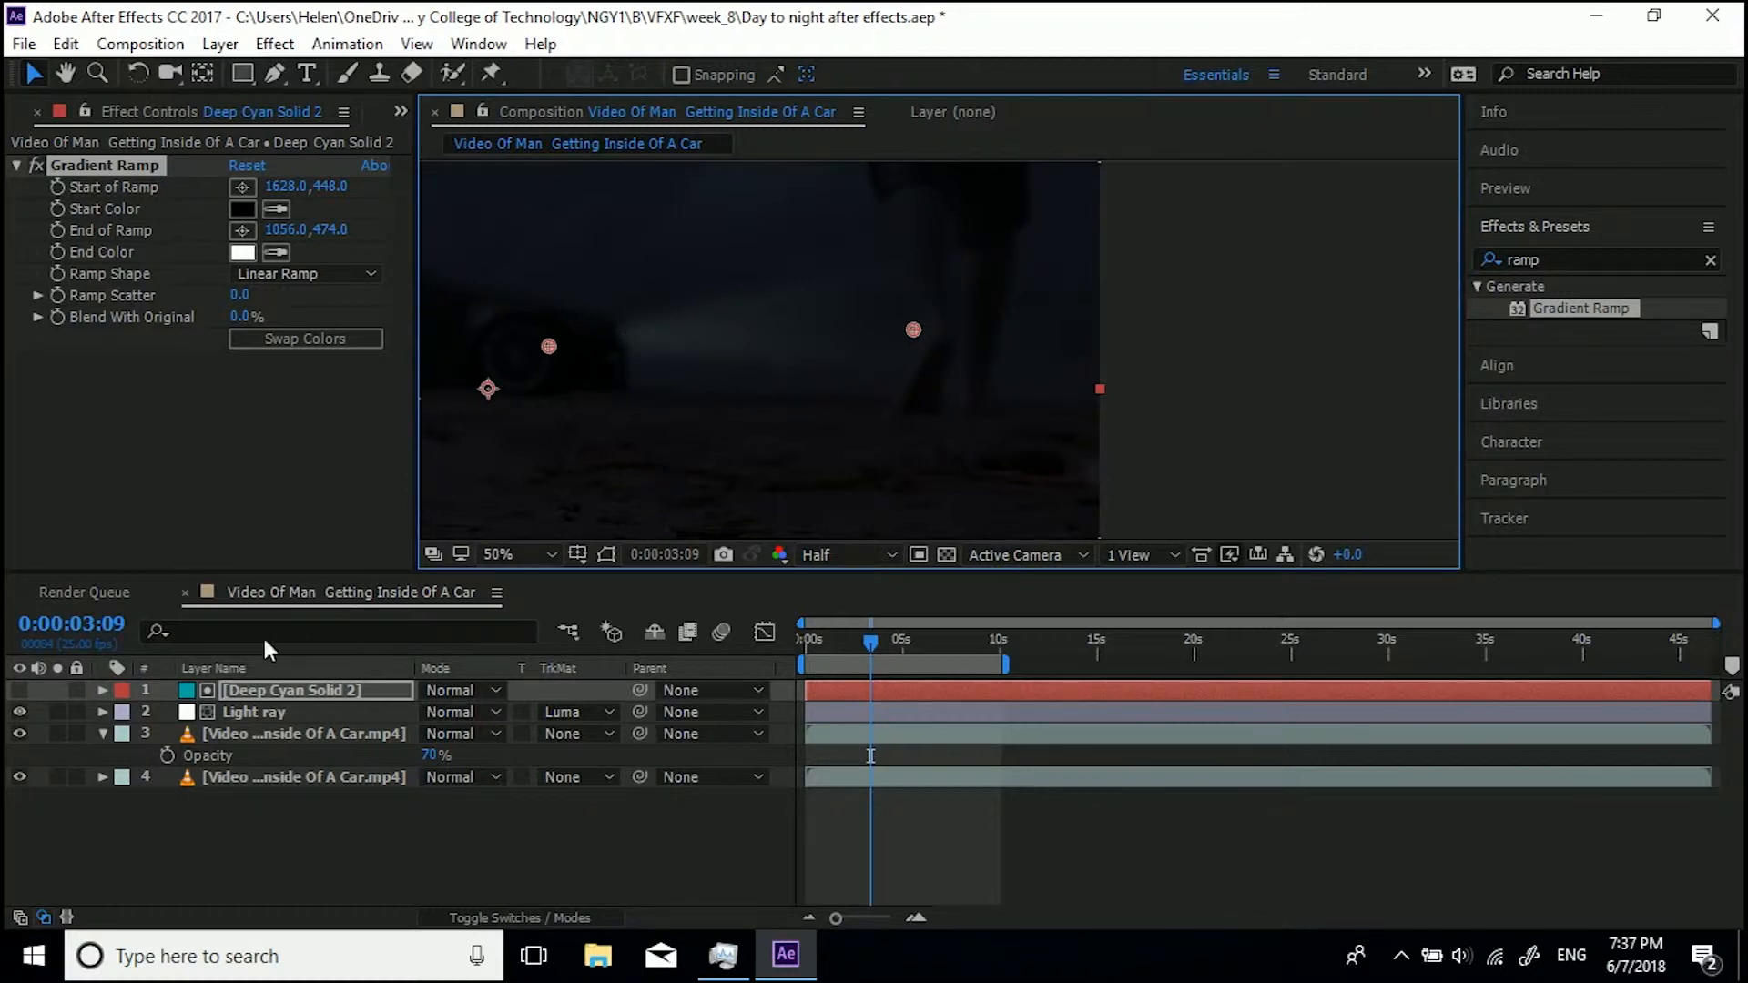
# Add a new adjustment layer at the top of the layer stack for the headlight glow
pyautogui.rightClick(287, 823)
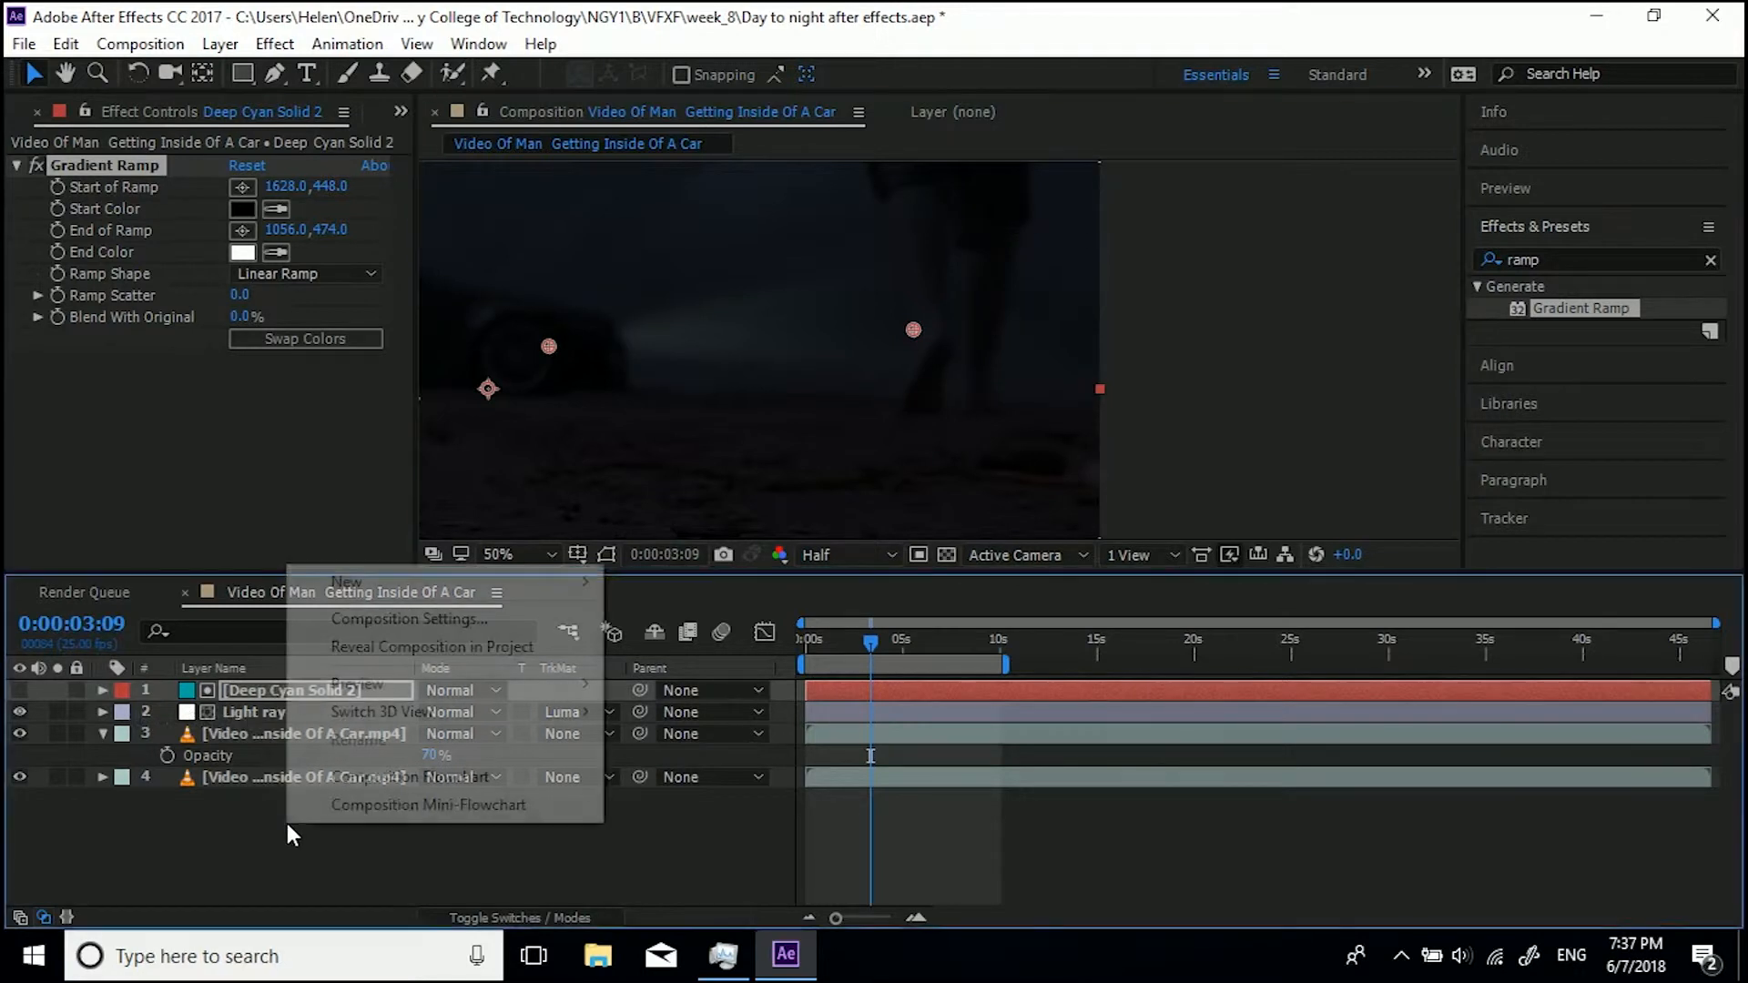
pyautogui.moveTo(383, 601)
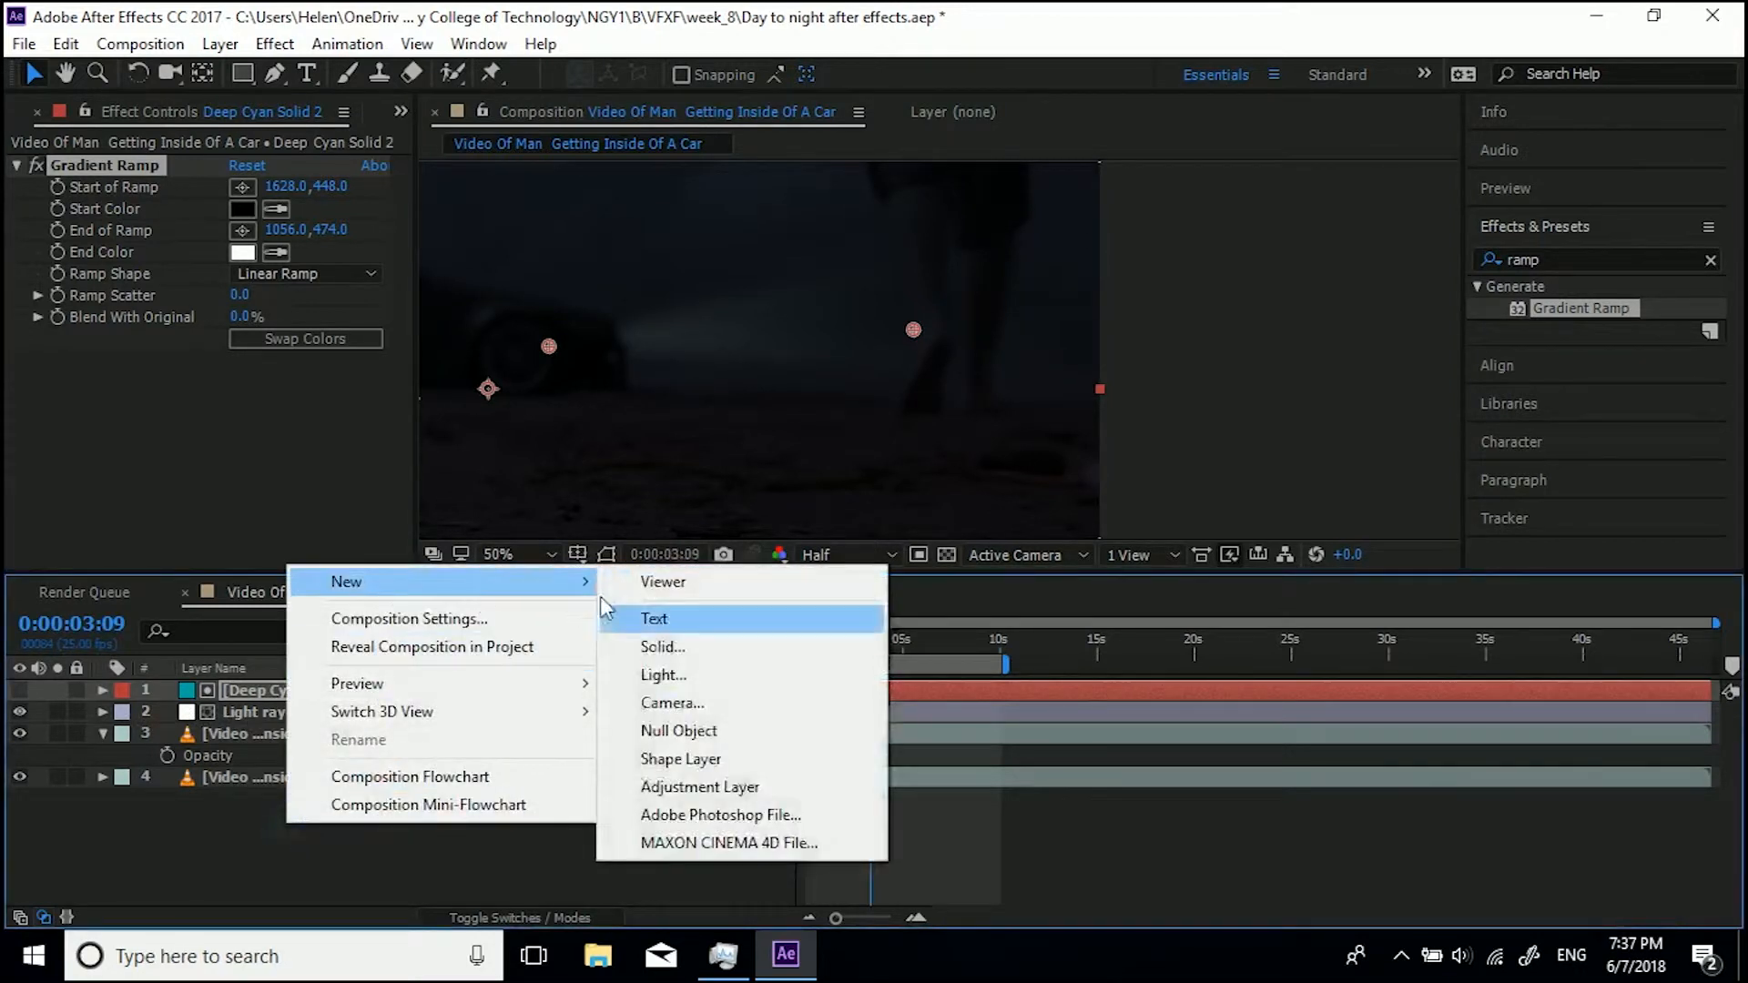
pyautogui.click(691, 783)
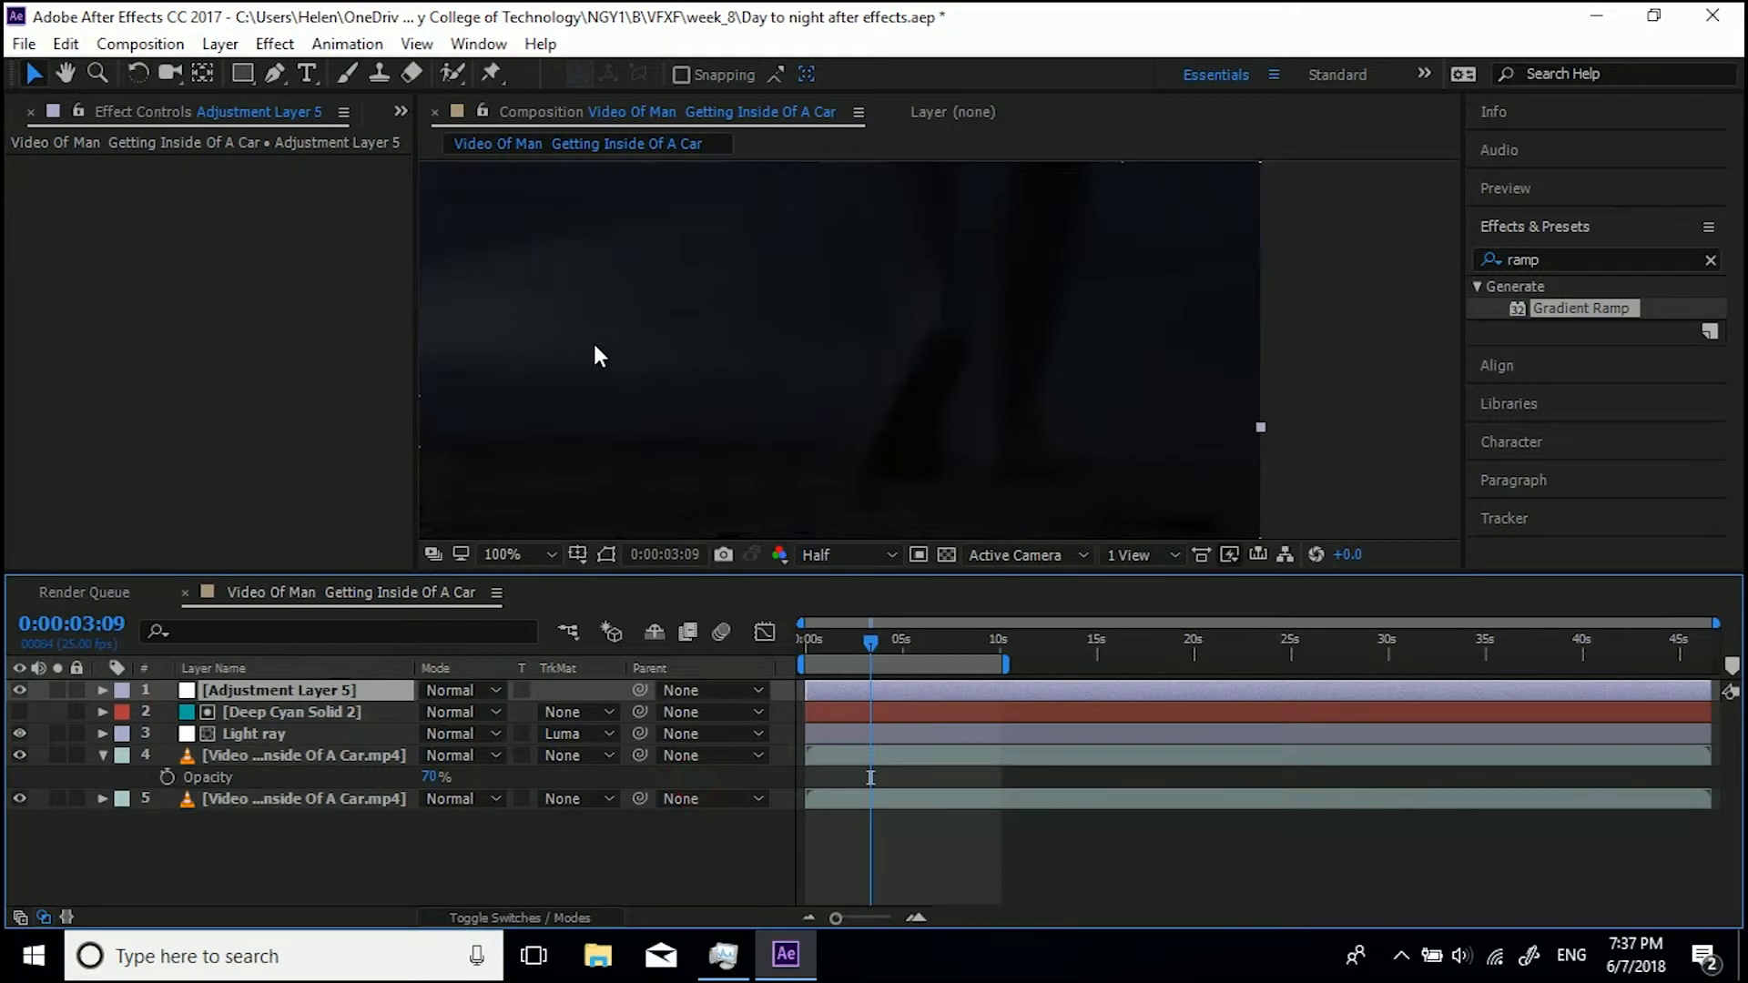
# Draw a narrow, slanted oval mask with the Pen tool over the car's headlight on the new adjustment layer
pyautogui.scroll(4, 616, 336)
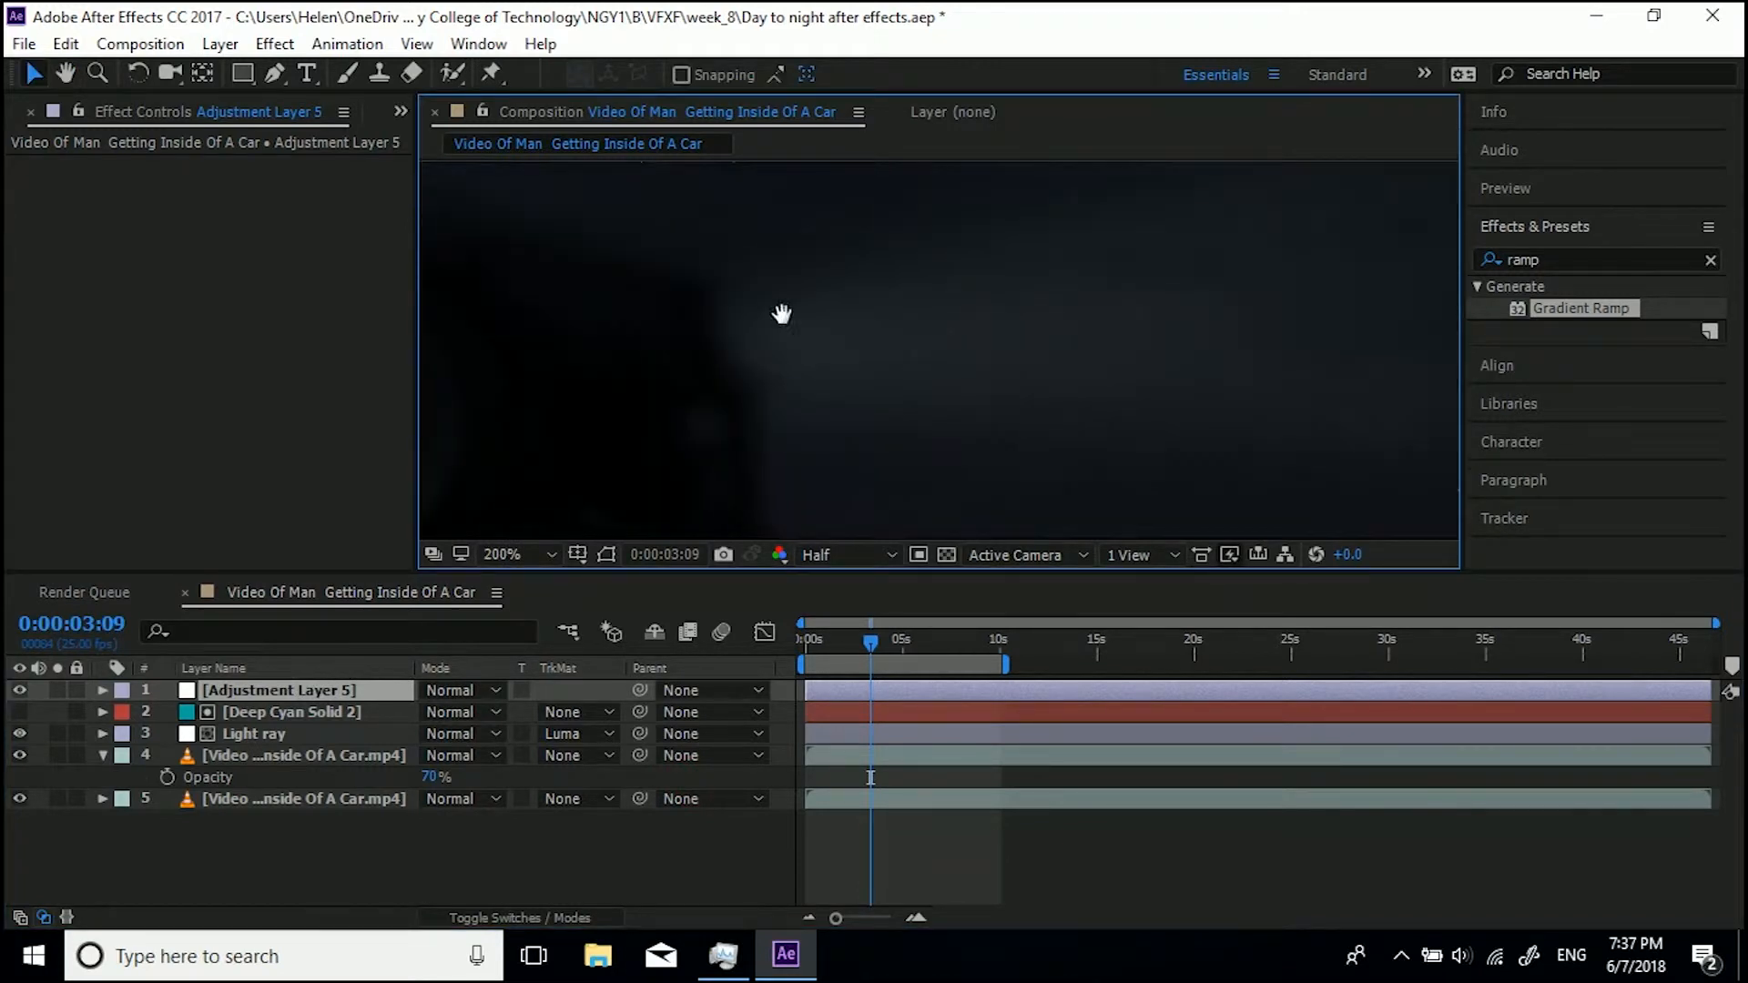
pyautogui.click(276, 71)
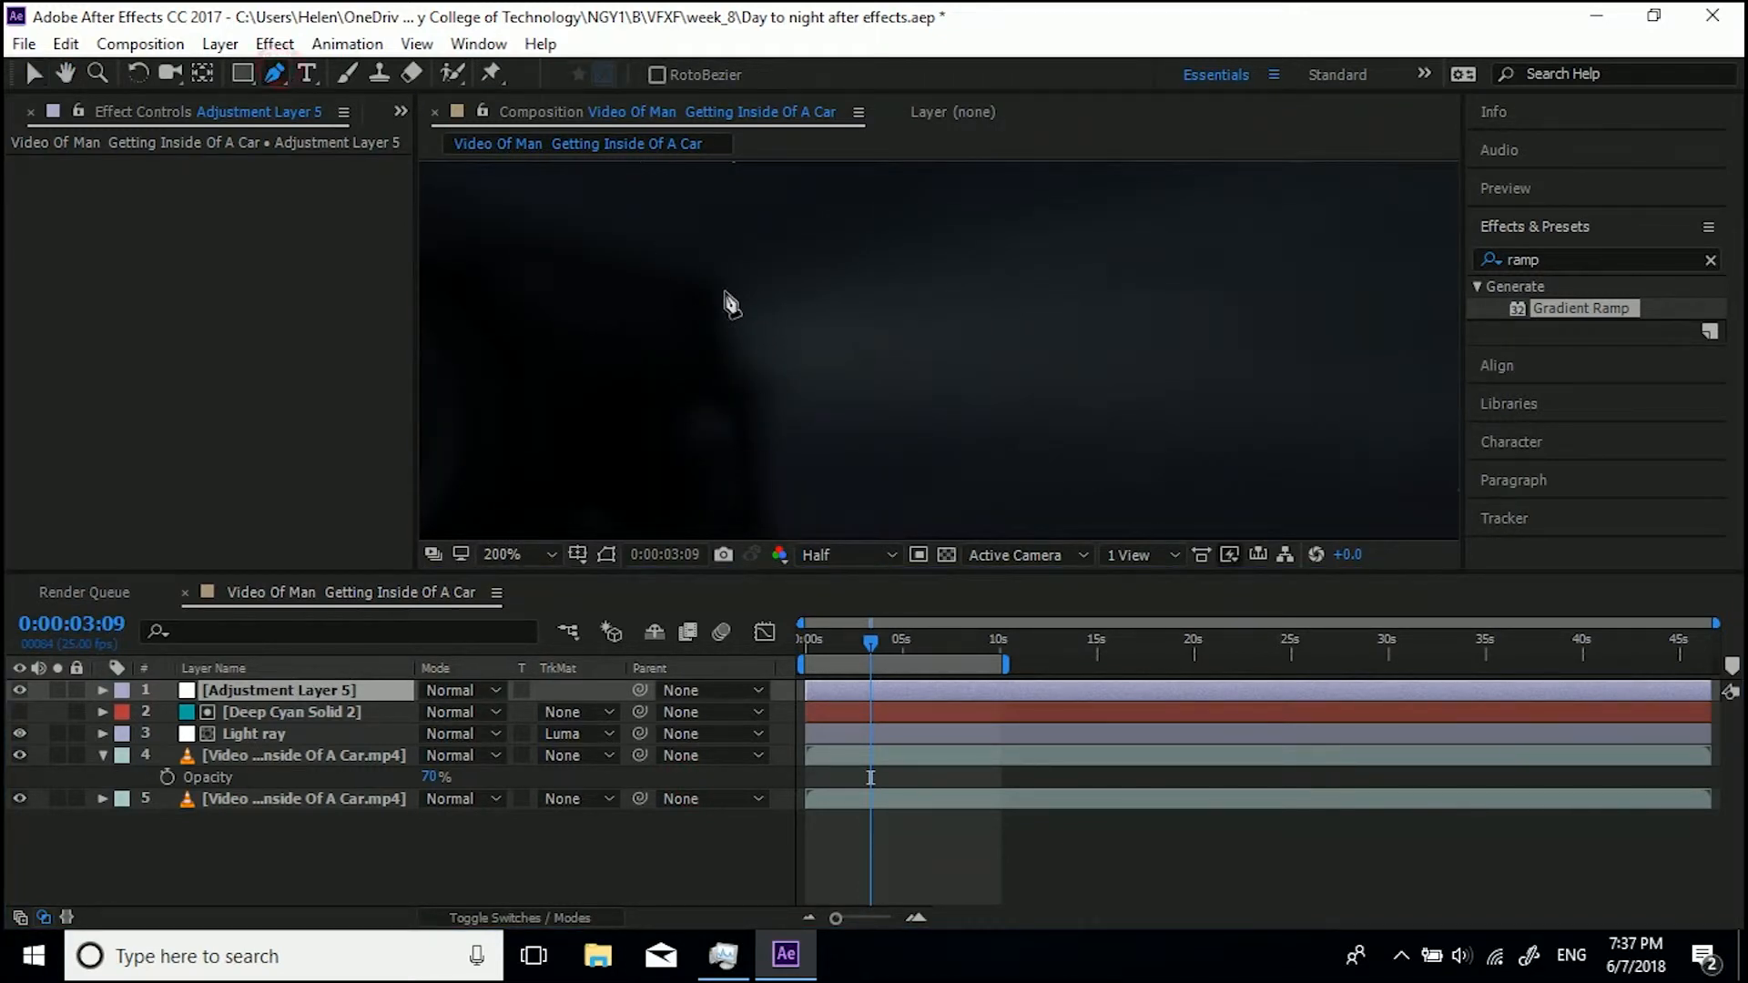
pyautogui.moveTo(724, 290); pyautogui.dragTo(734, 277)
pyautogui.click(765, 386)
pyautogui.moveTo(770, 392); pyautogui.dragTo(794, 404)
pyautogui.click(726, 289)
pyautogui.moveTo(704, 283); pyautogui.dragTo(707, 296)
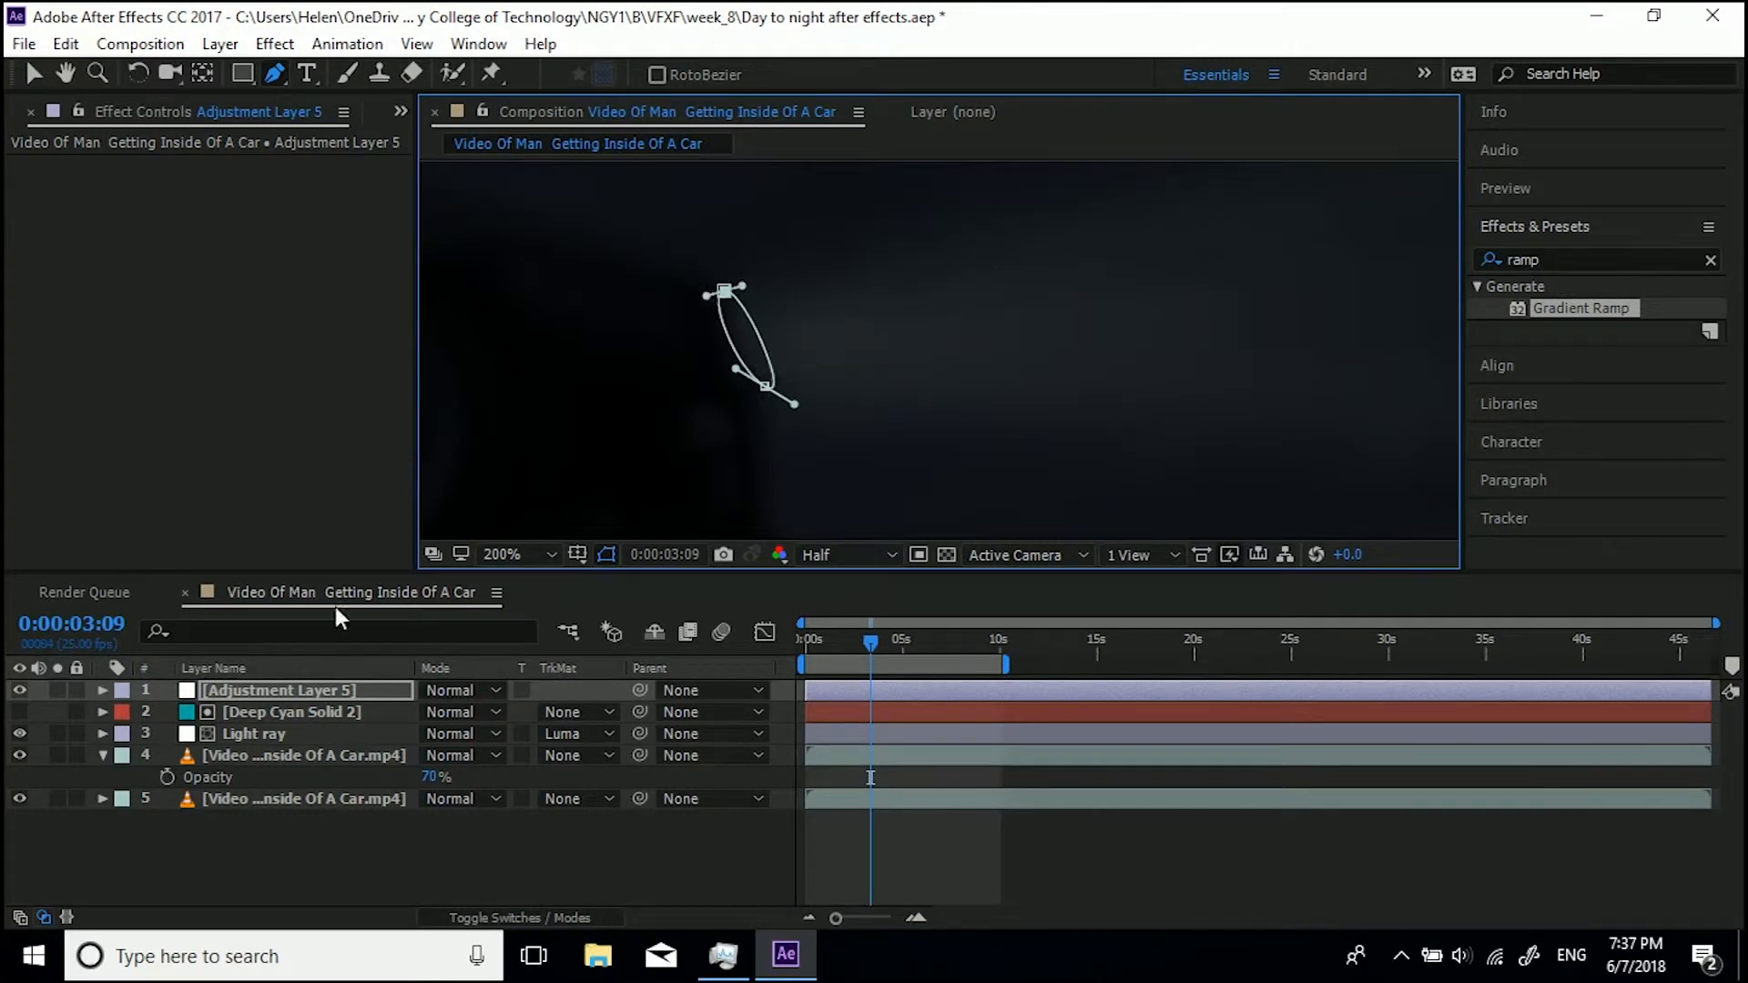
# Search the effects for "cur" and apply Curves to the masked adjustment layer
pyautogui.doubleClick(1536, 262)
pyautogui.write('cur')
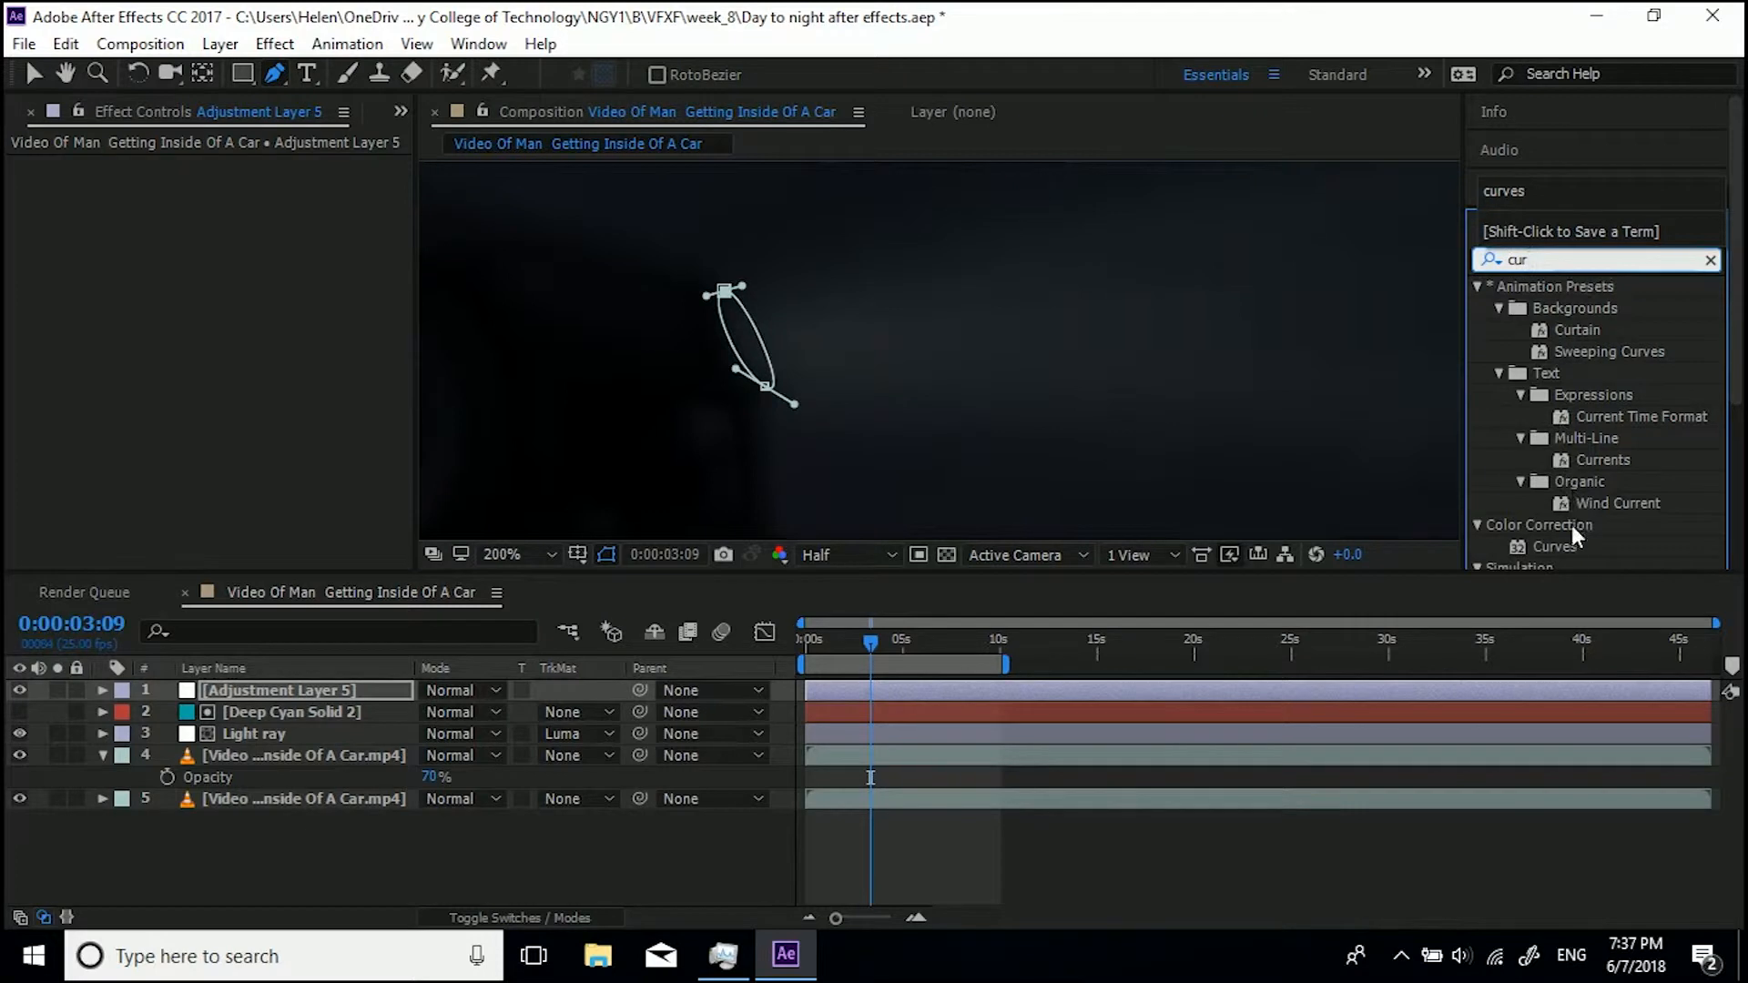
pyautogui.click(1557, 544)
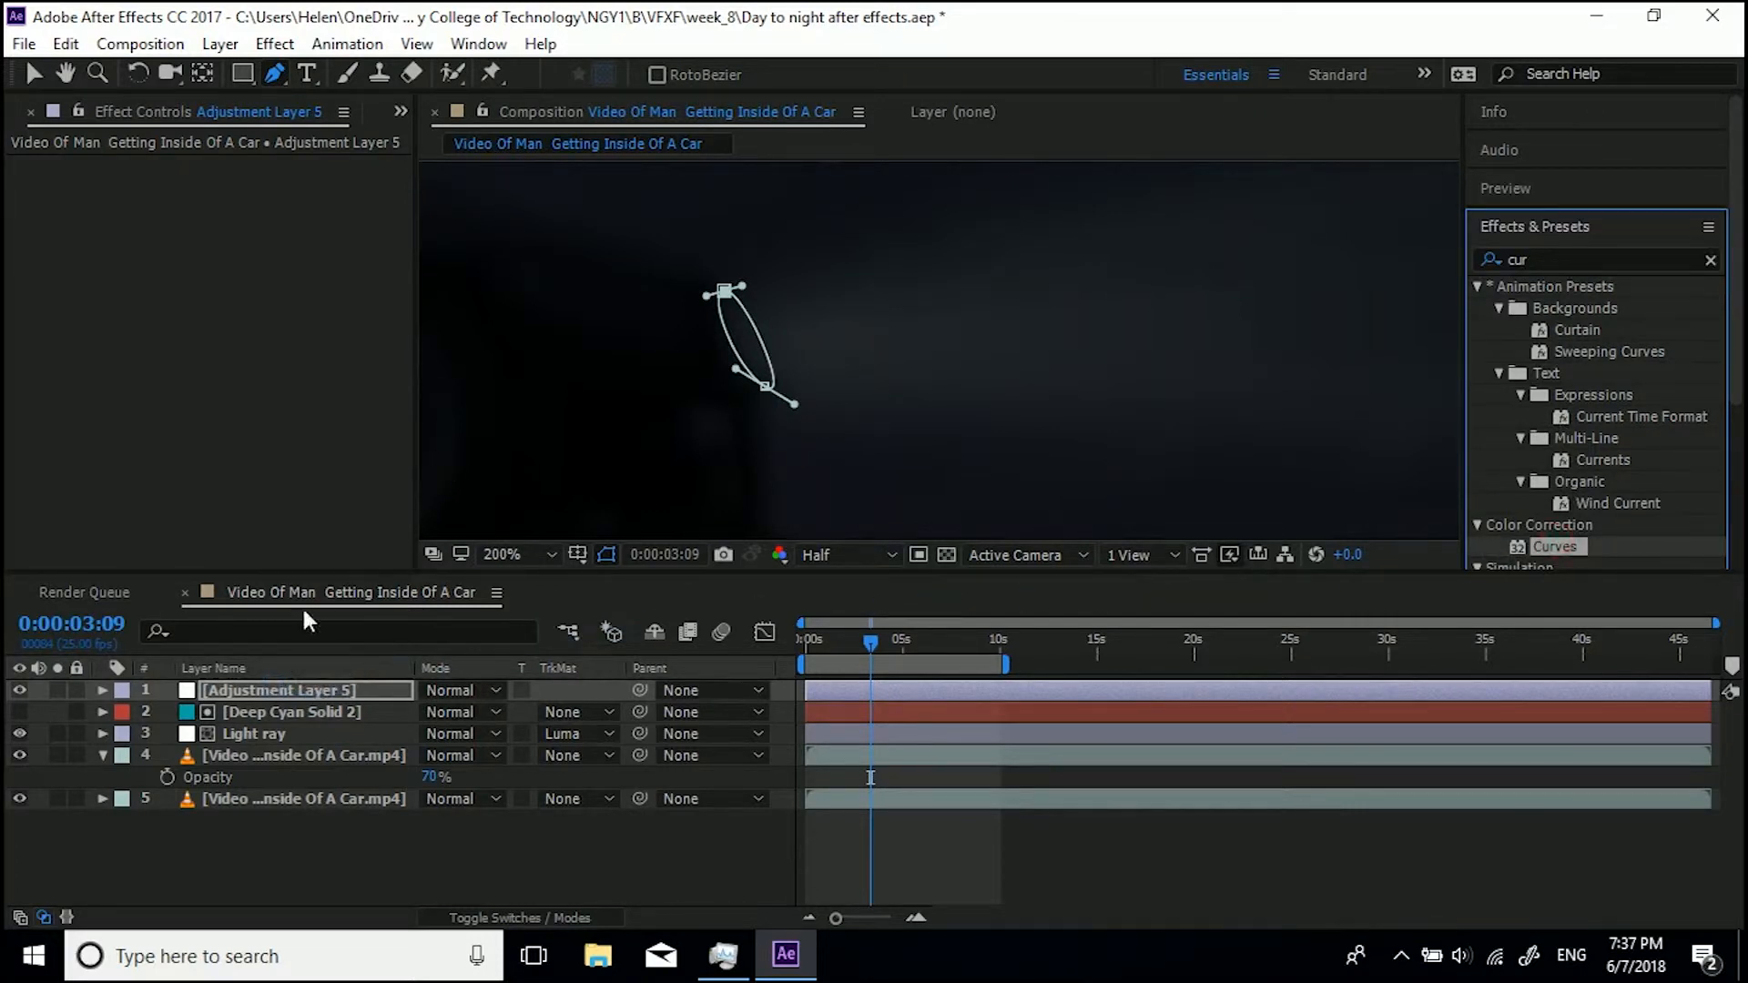
pyautogui.moveTo(1552, 557); pyautogui.dragTo(305, 697)
pyautogui.press('v')
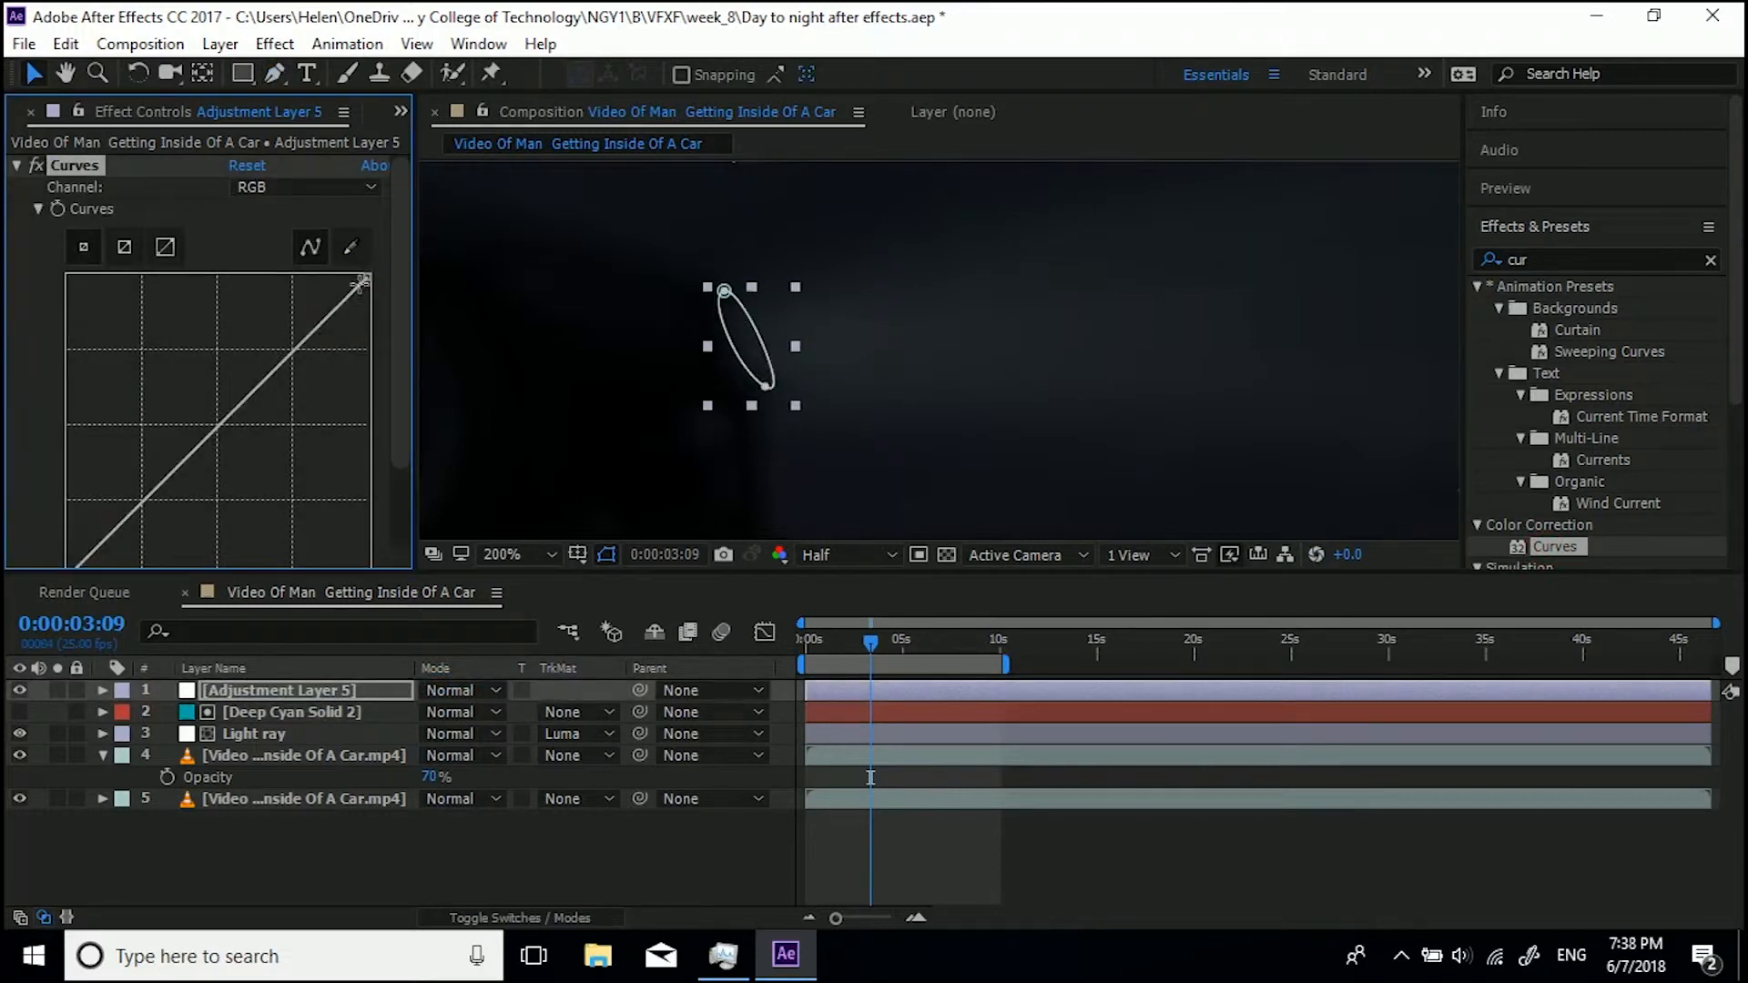
# Brighten the headlight strongly with the RGB curve and lower the midpoint of the Blue curve for a yellowish tint
pyautogui.moveTo(363, 279); pyautogui.dragTo(97, 244)
pyautogui.click(273, 188)
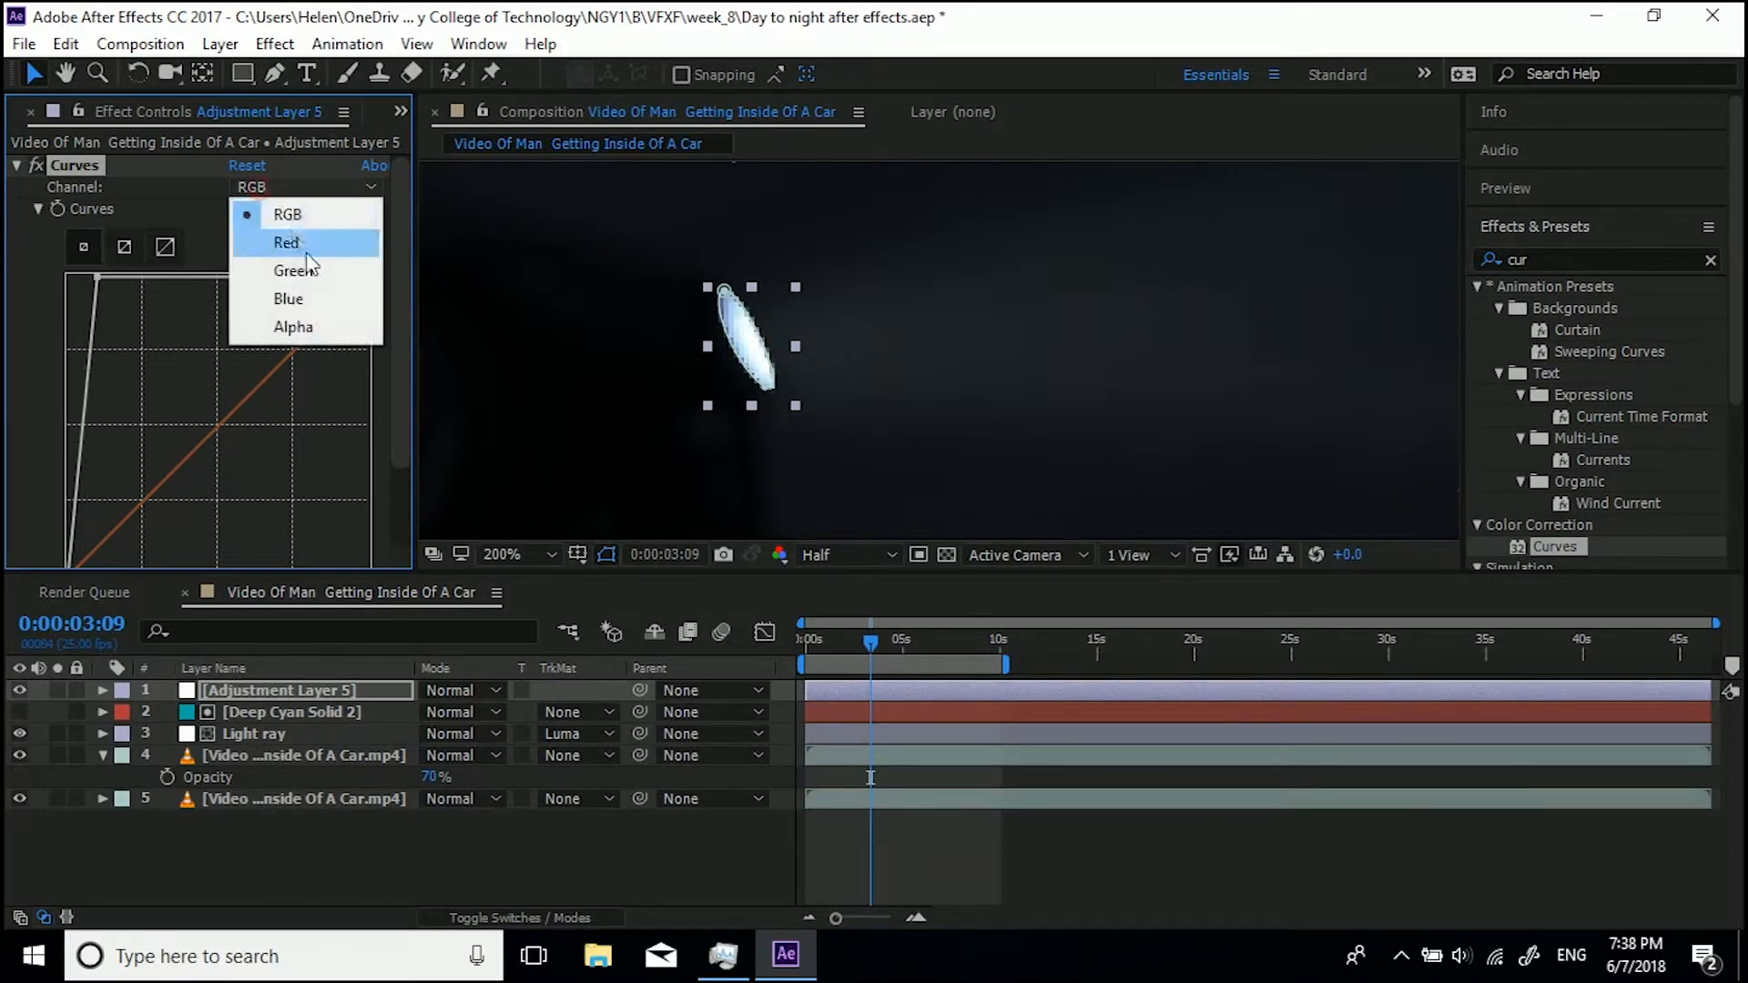
pyautogui.click(293, 301)
pyautogui.moveTo(234, 413); pyautogui.dragTo(246, 438)
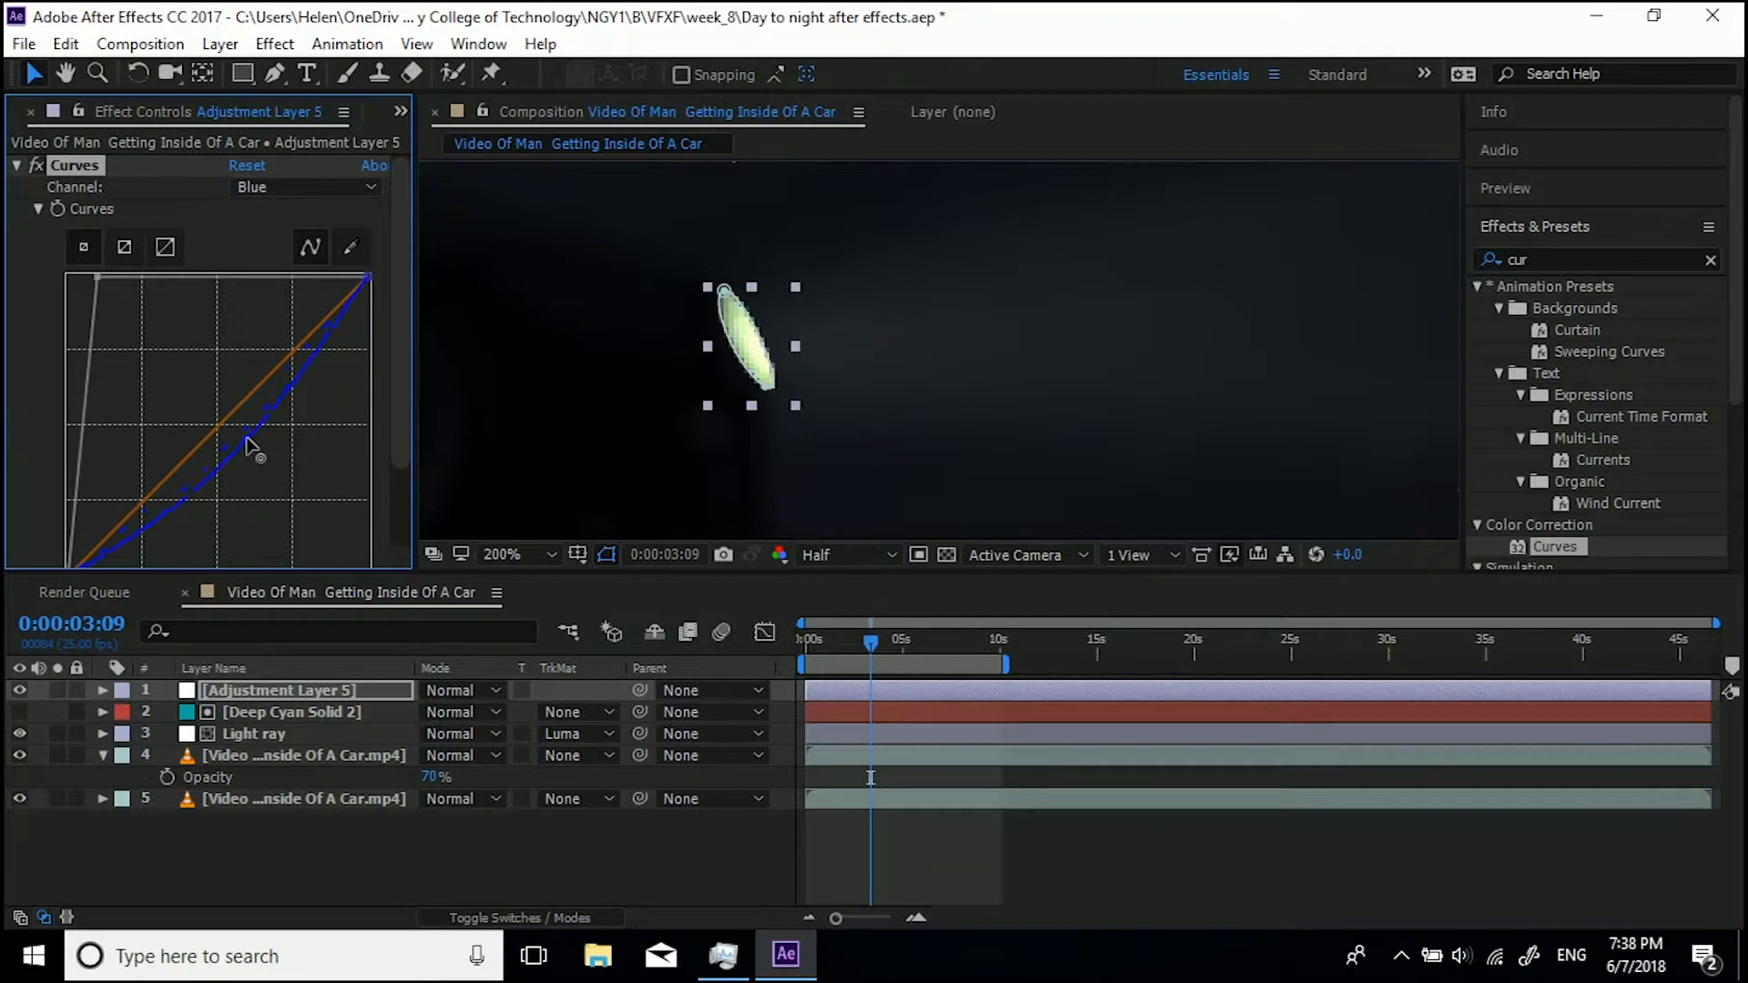
pyautogui.scroll(-4, 880, 313)
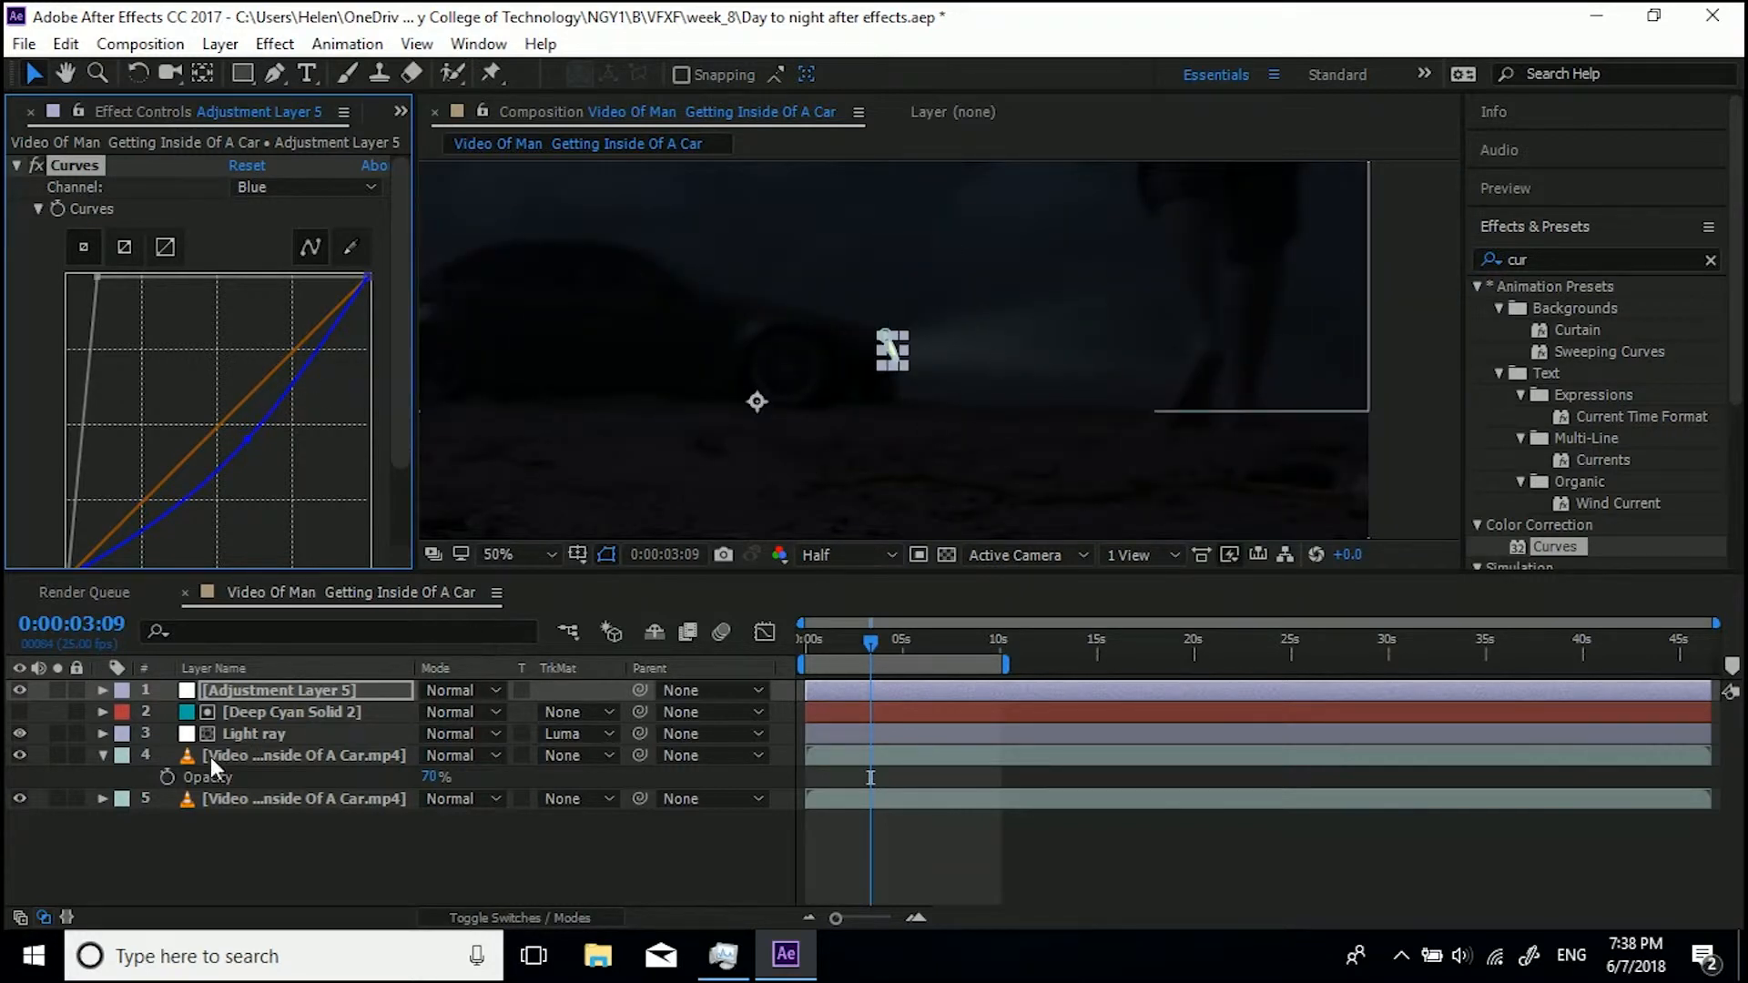
pyautogui.click(307, 843)
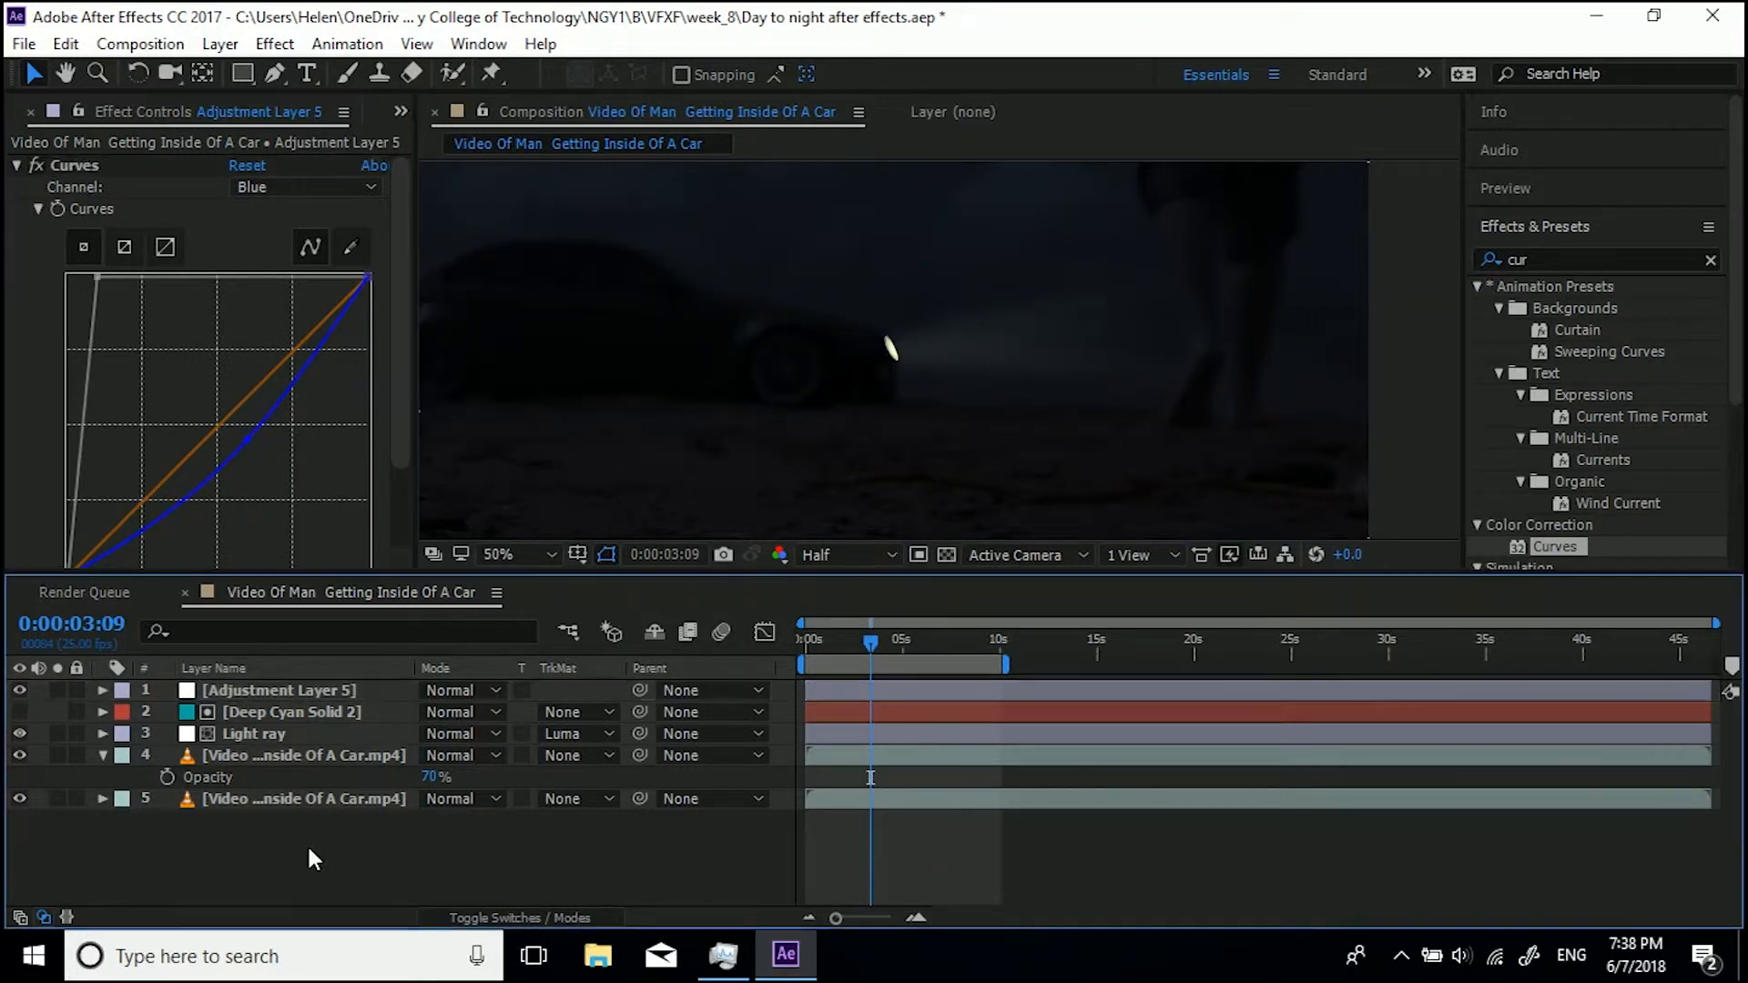
# Try a 50-pixel feather on the headlight mask and settle on a Mask Feather of 40 pixels
pyautogui.click(262, 690)
pyautogui.press('f')
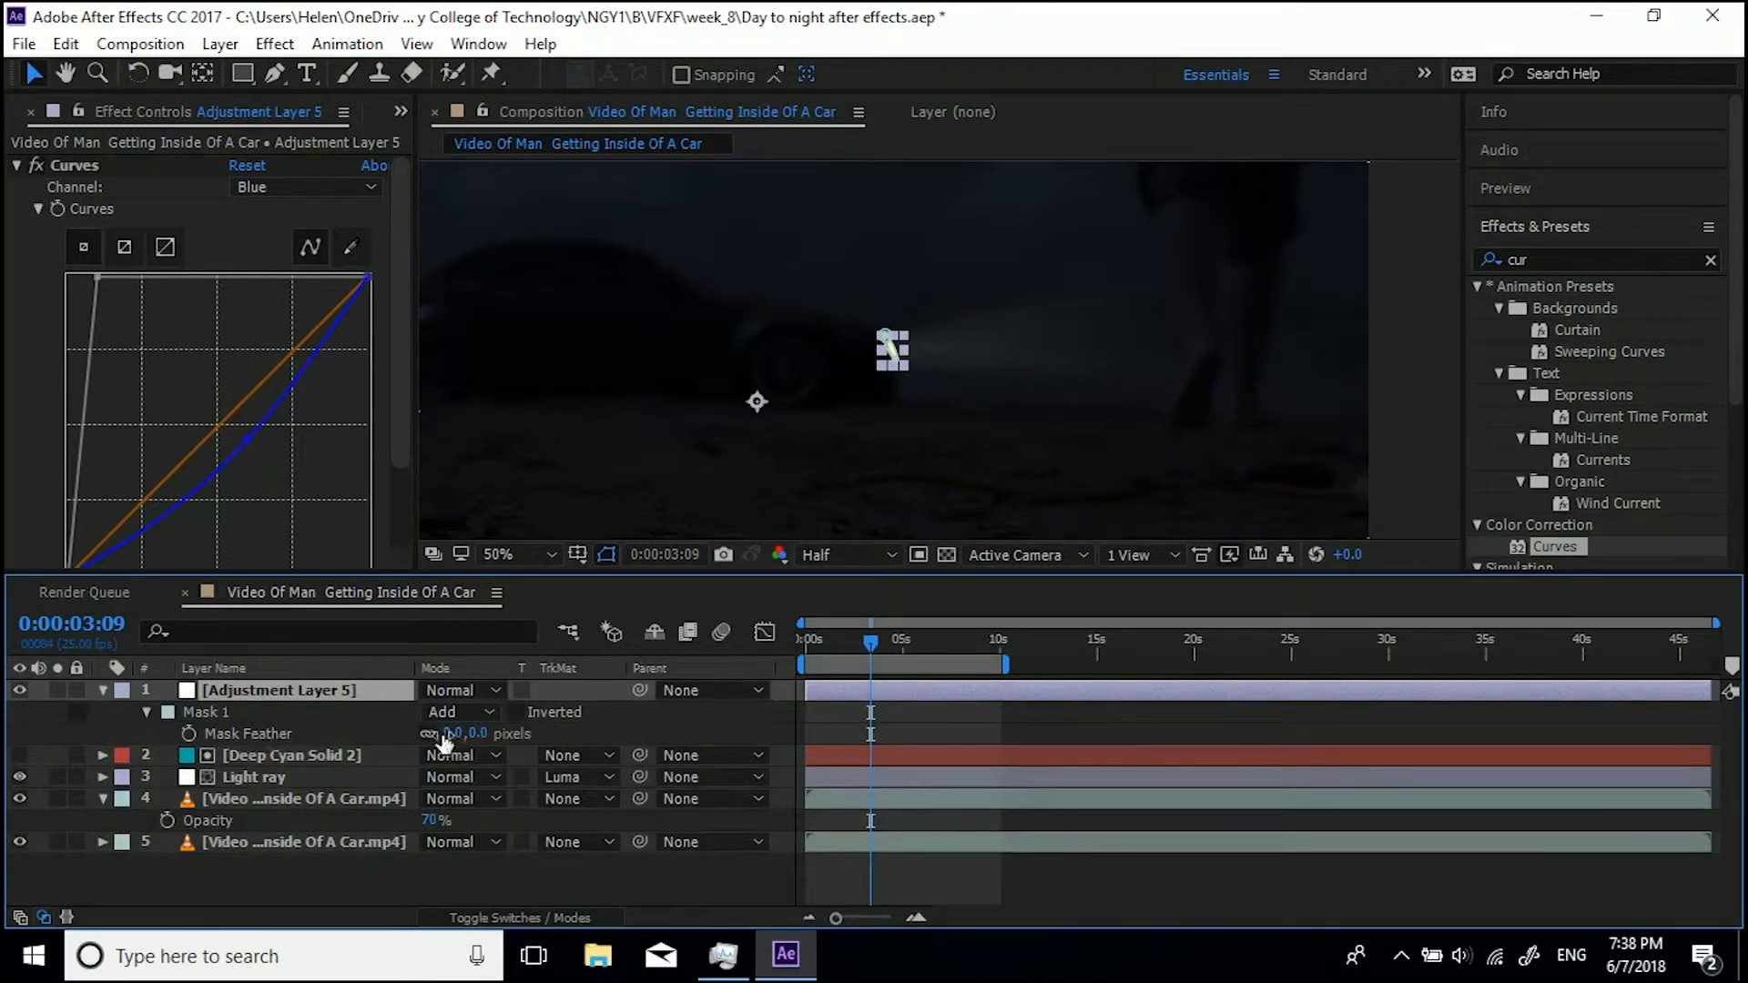
pyautogui.scroll(2, 912, 369)
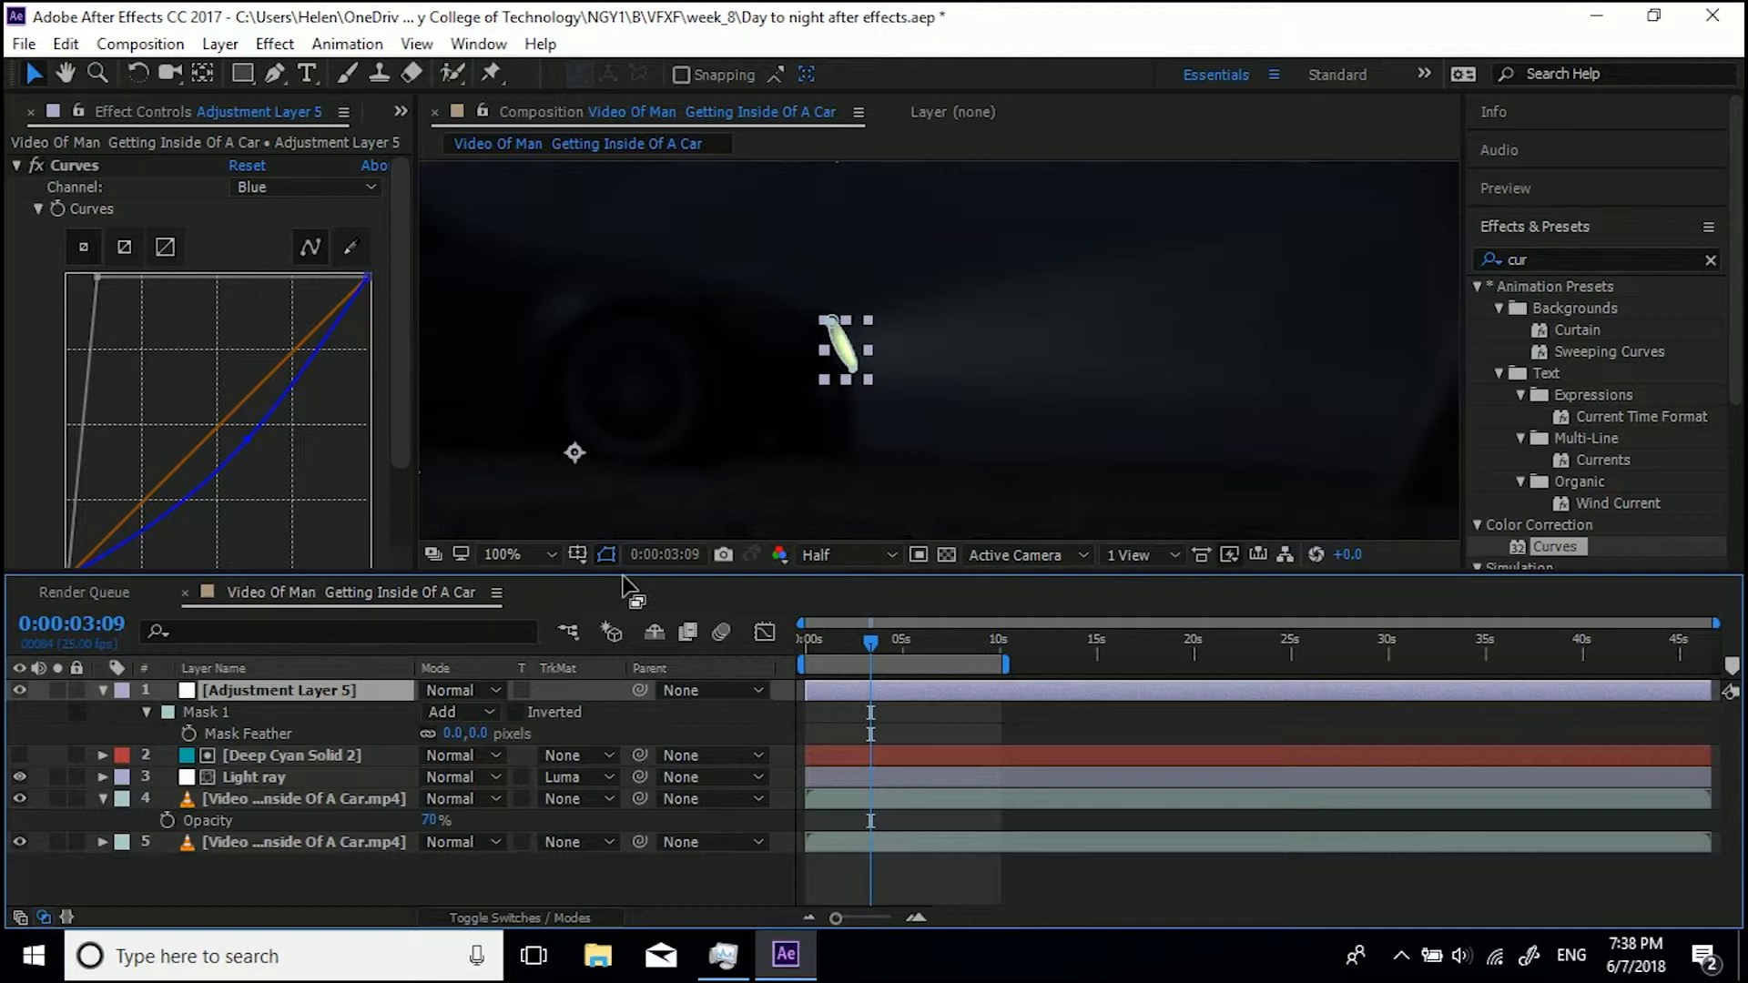
pyautogui.press('.')
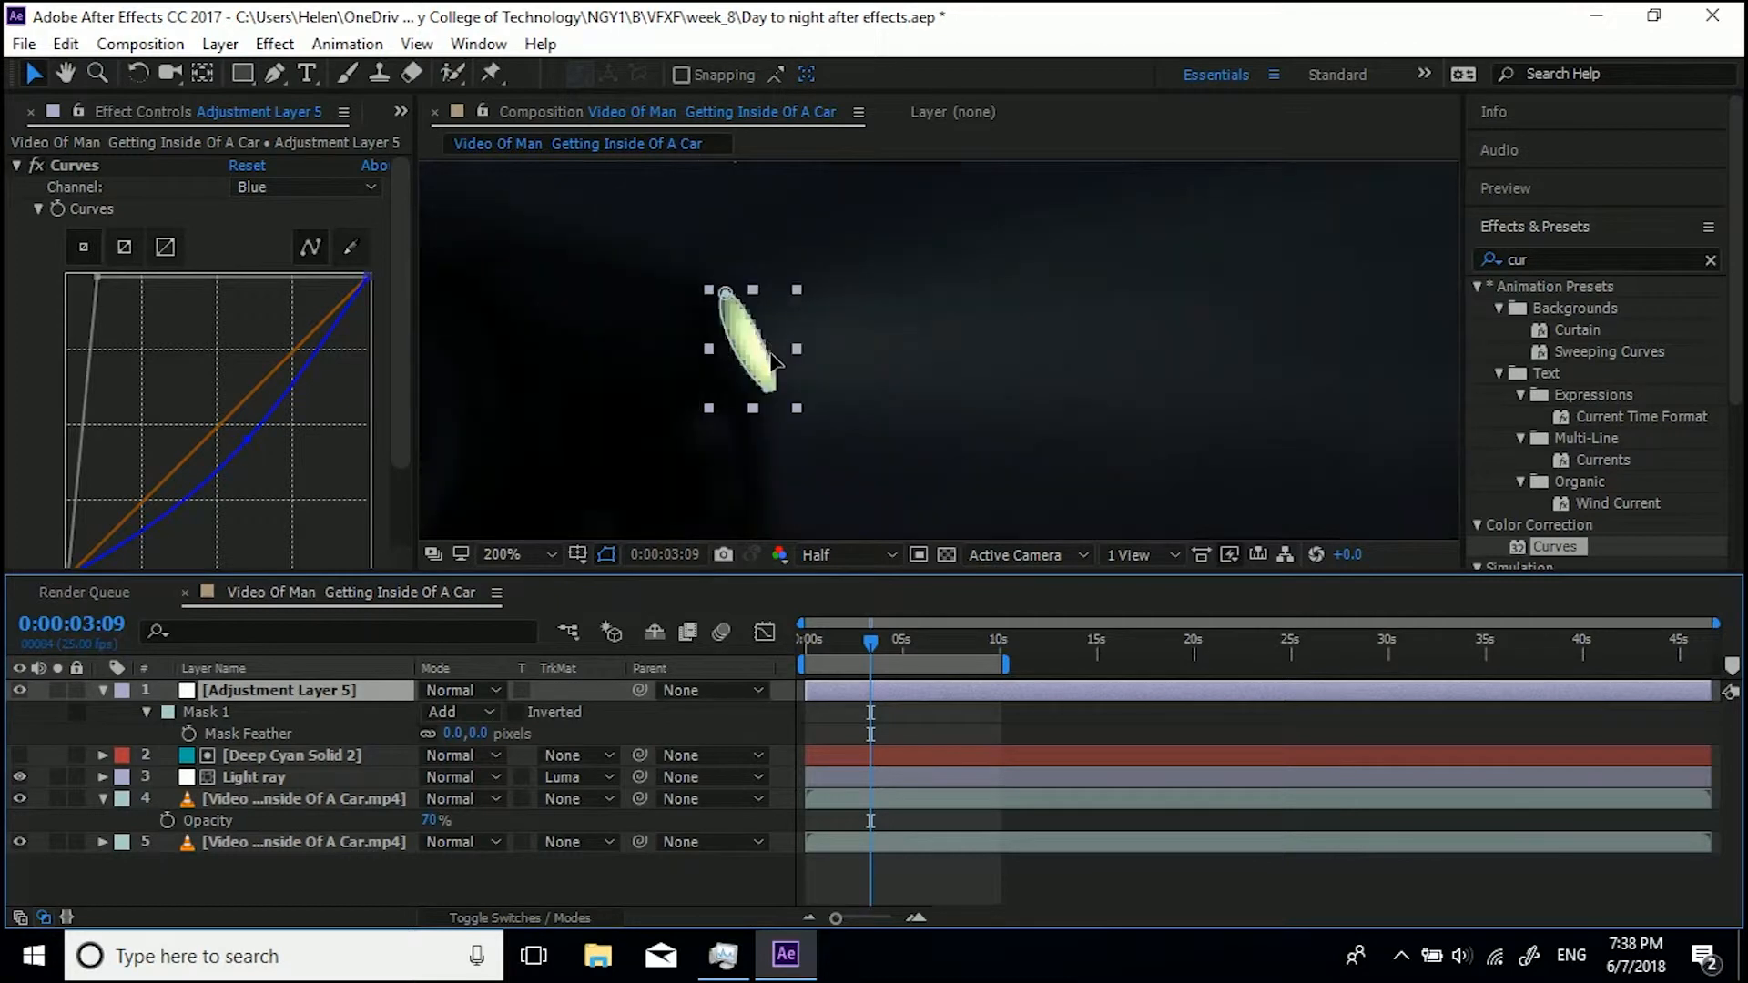
pyautogui.click(451, 734)
pyautogui.write('50')
pyautogui.press('Return')
pyautogui.click(457, 728)
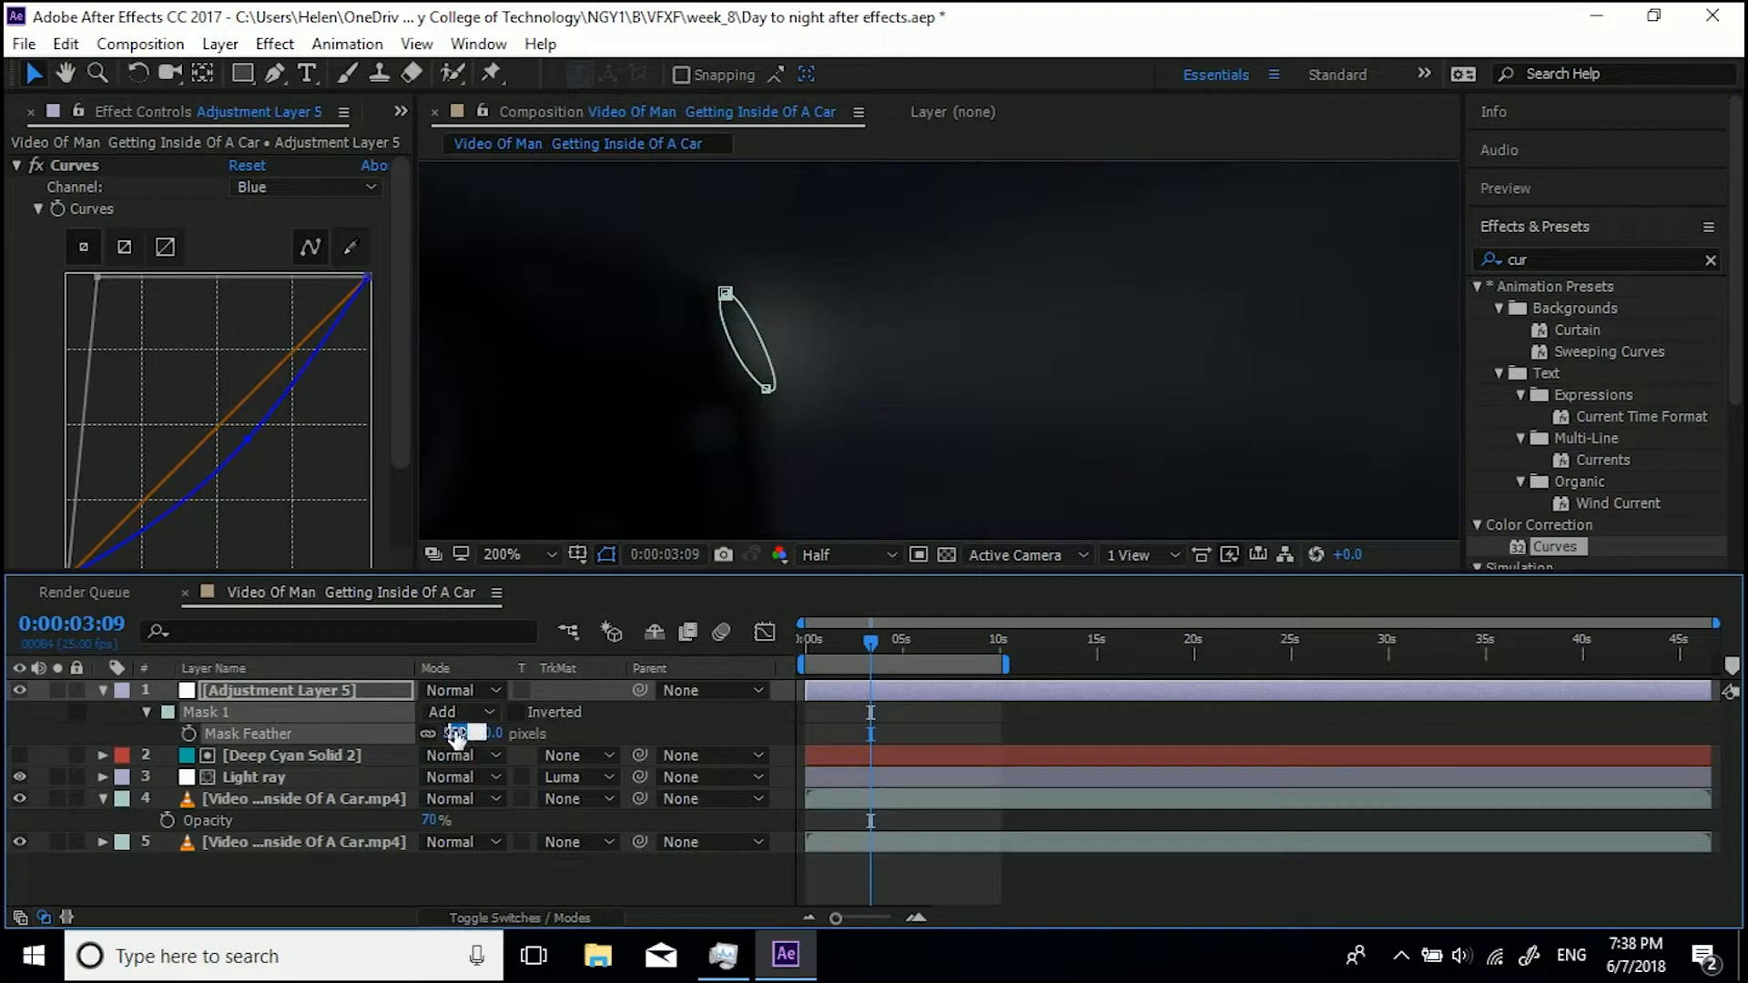
pyautogui.write('40')
pyautogui.press('Return')
# Rename the headlight adjustment layer as STRONG LIGHT GLOW
pyautogui.rightClick(222, 677)
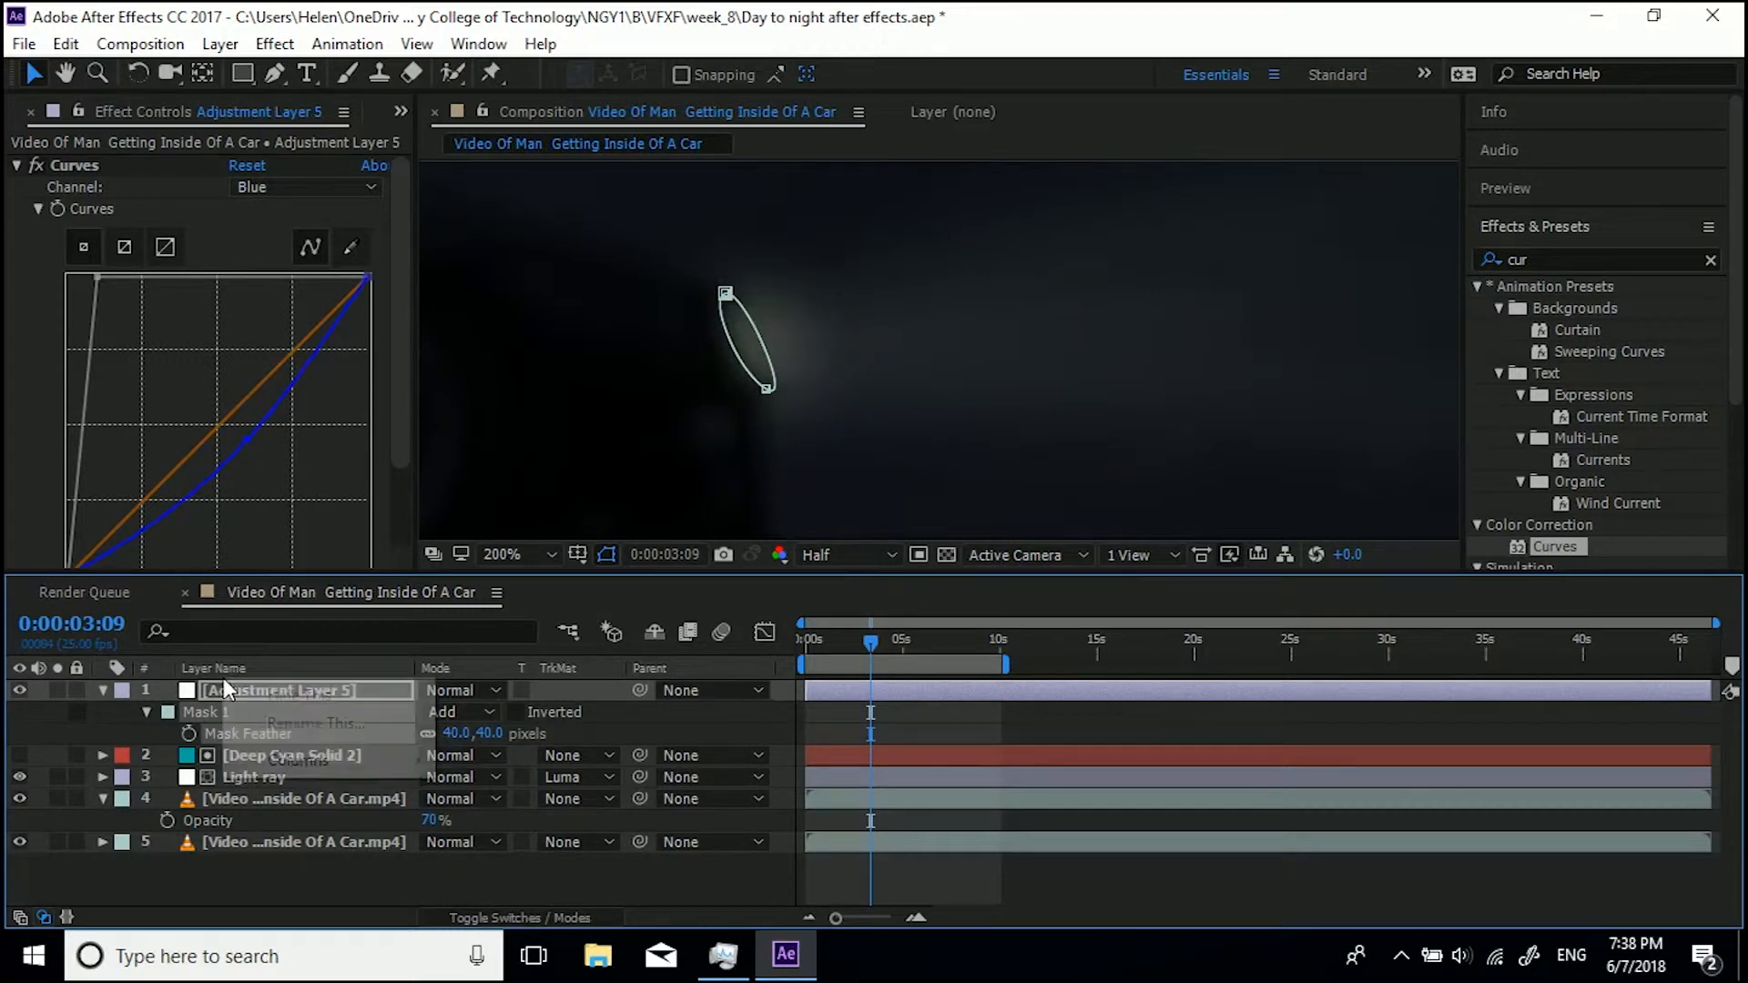
pyautogui.rightClick(212, 692)
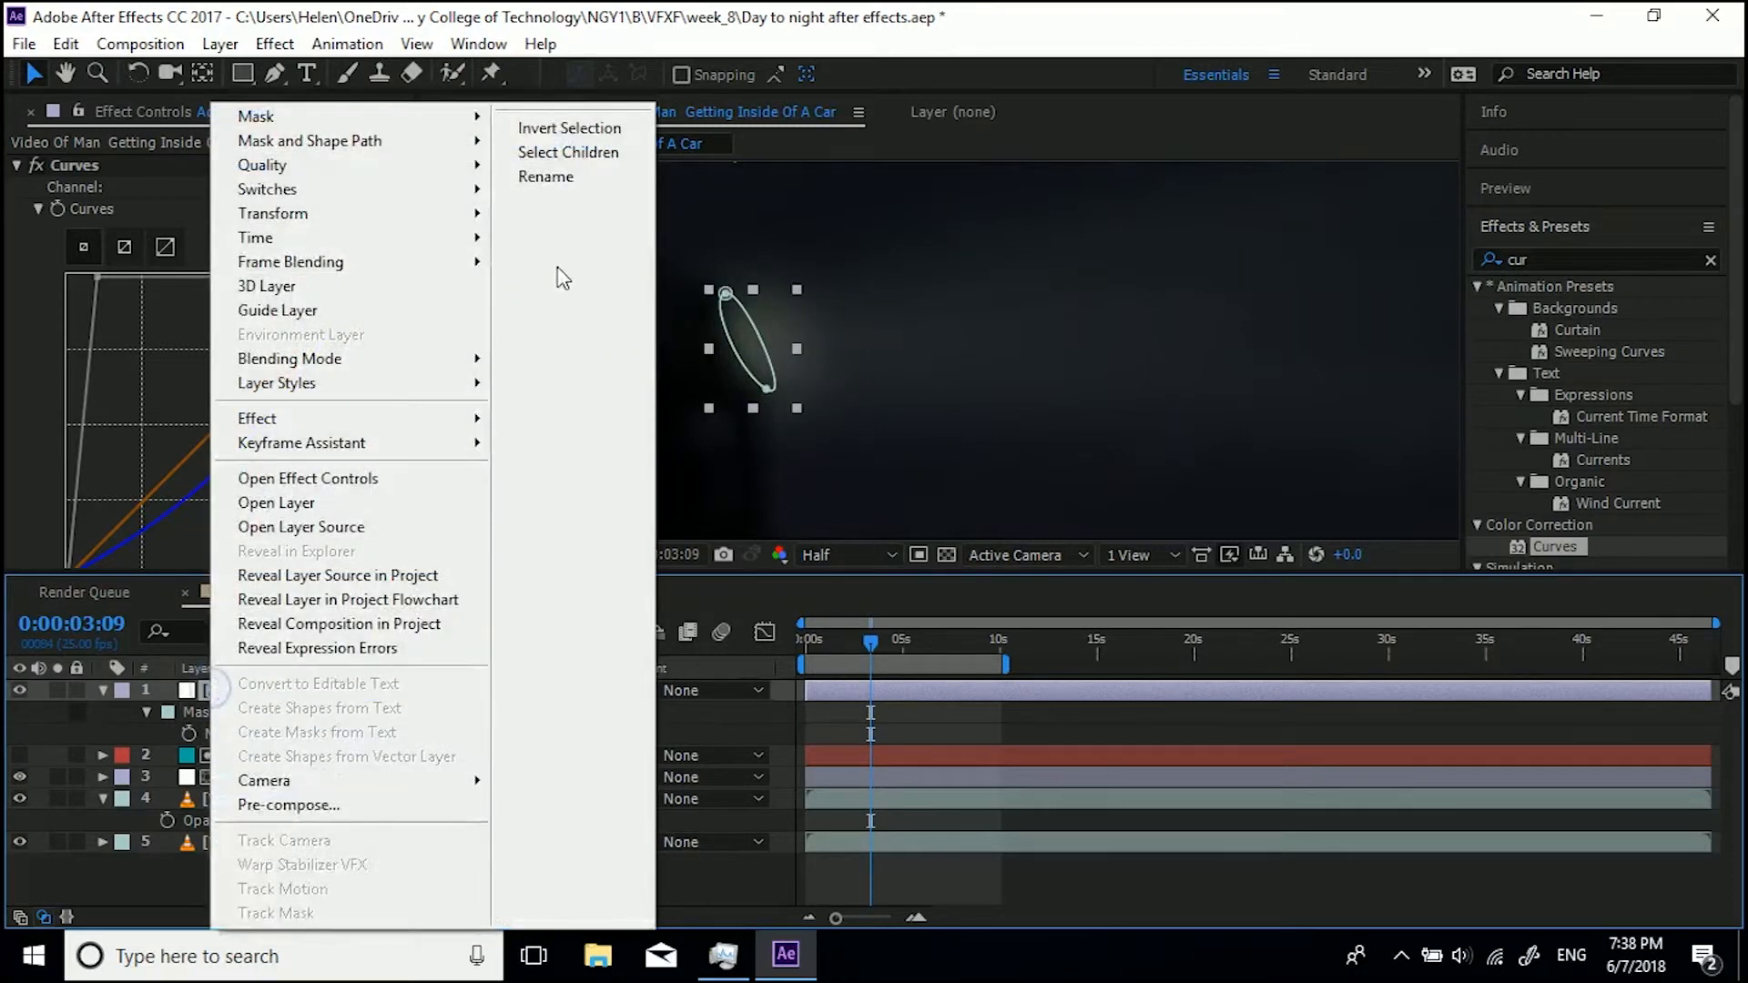
pyautogui.click(551, 175)
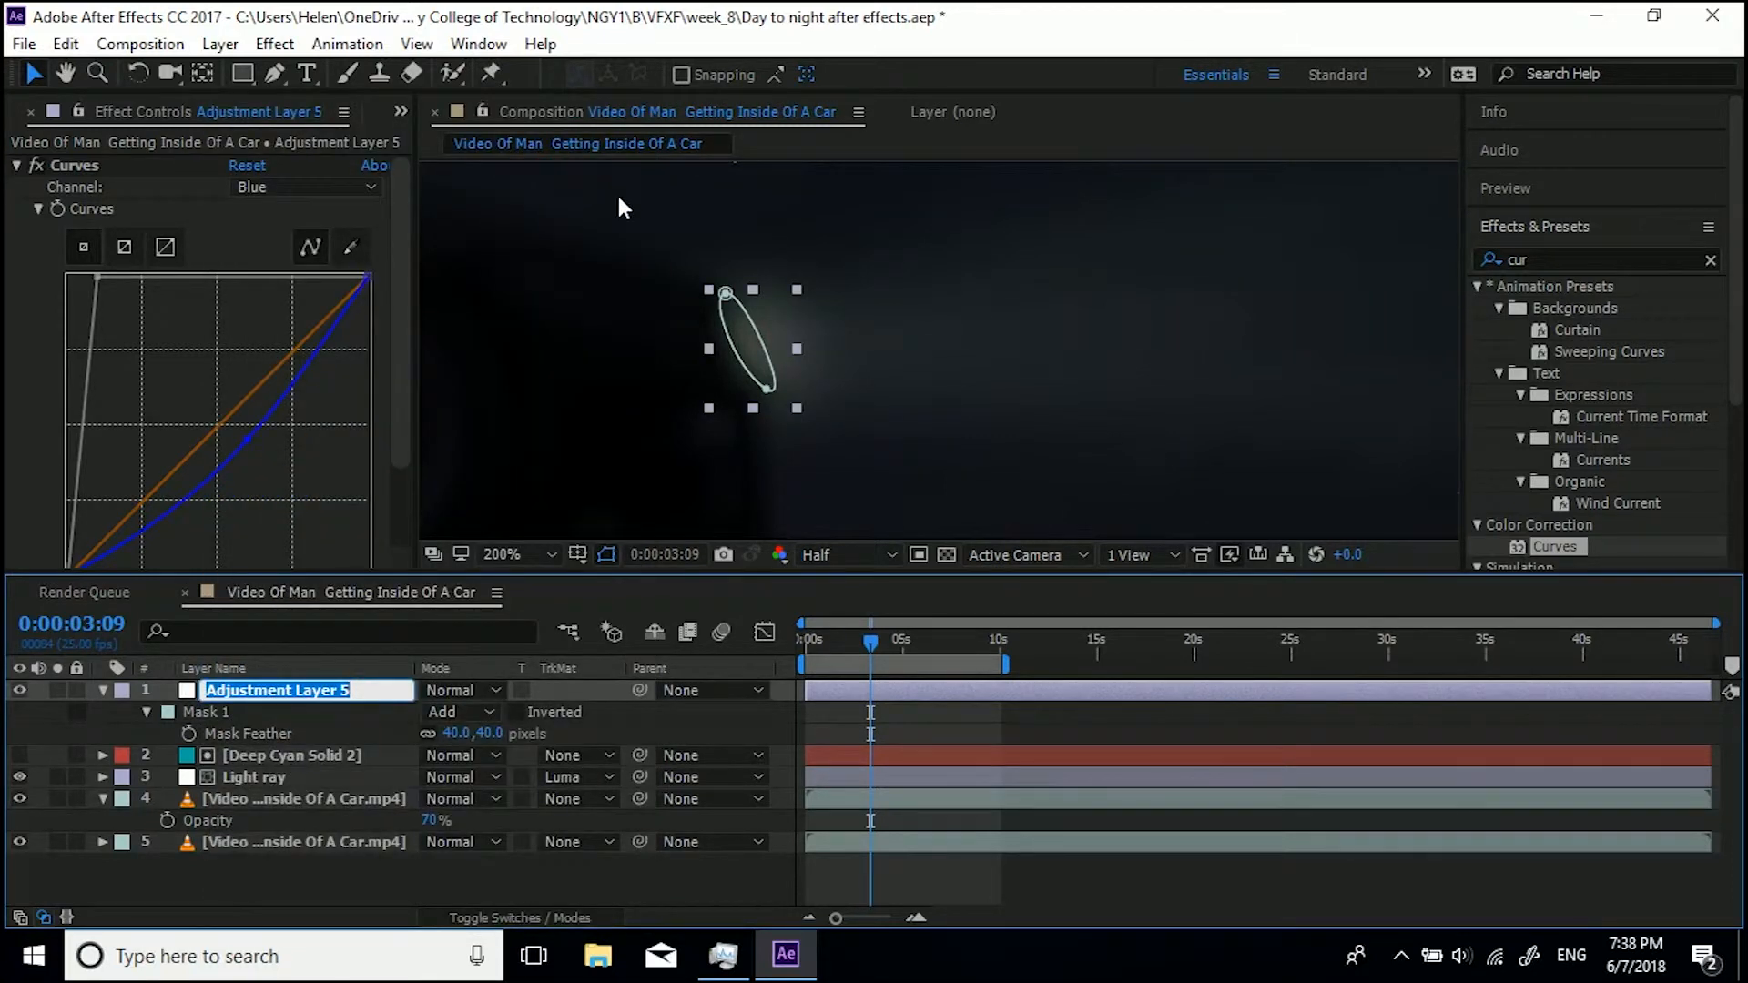
pyautogui.write('STRONG LIGHT GLOW')
pyautogui.click(310, 857)
# Duplicate the STRONG LIGHT GLOW layer and set the copy's Mask Feather to 60 pixels
pyautogui.click(283, 693)
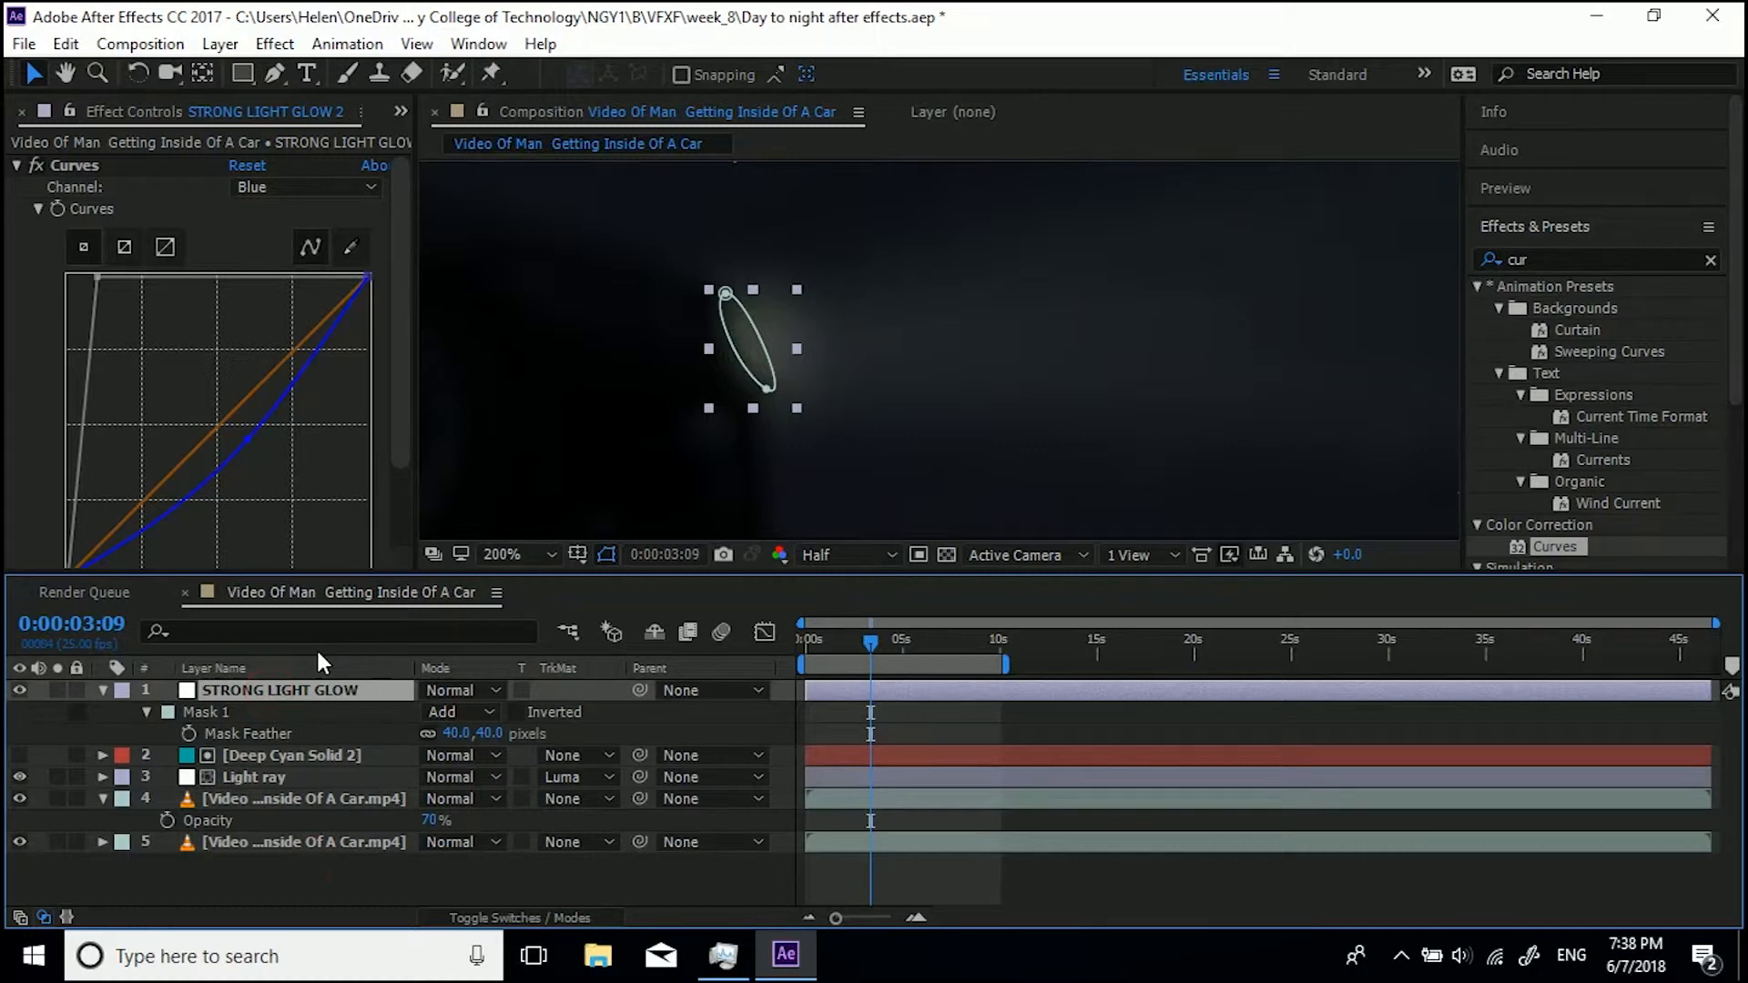
pyautogui.hotkey('ctrl', 'd')
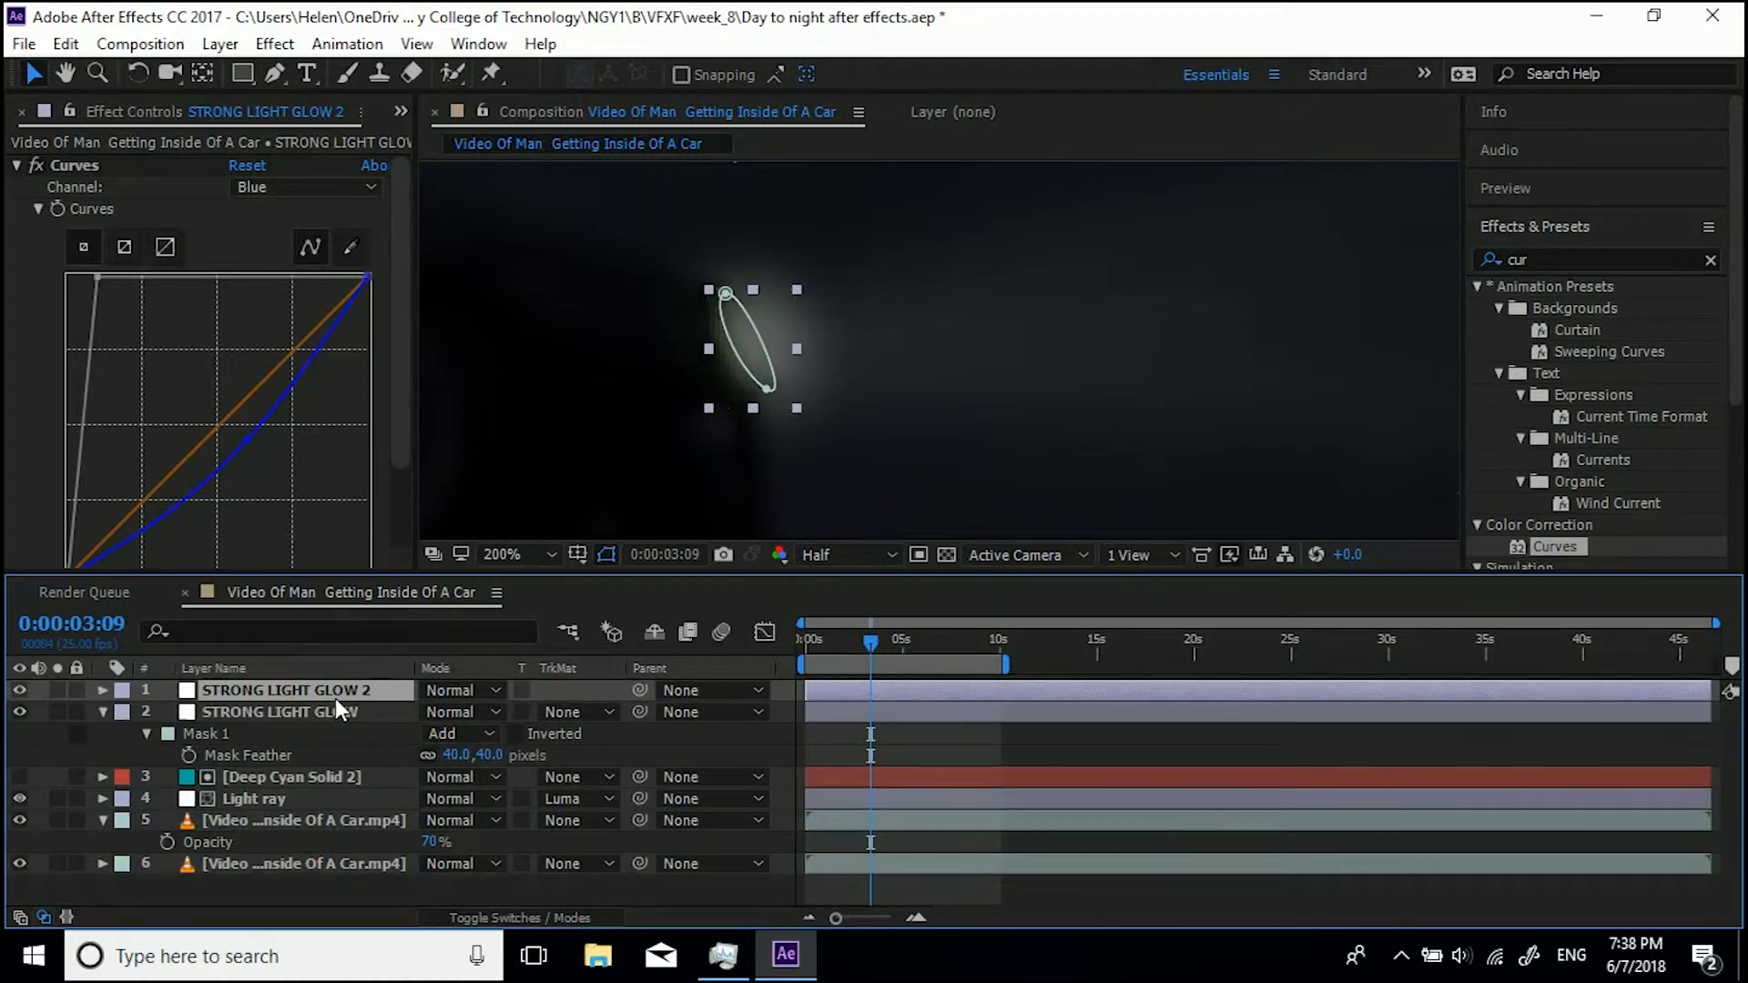
pyautogui.press('f')
pyautogui.click(455, 734)
pyautogui.write('60')
pyautogui.press('Return')
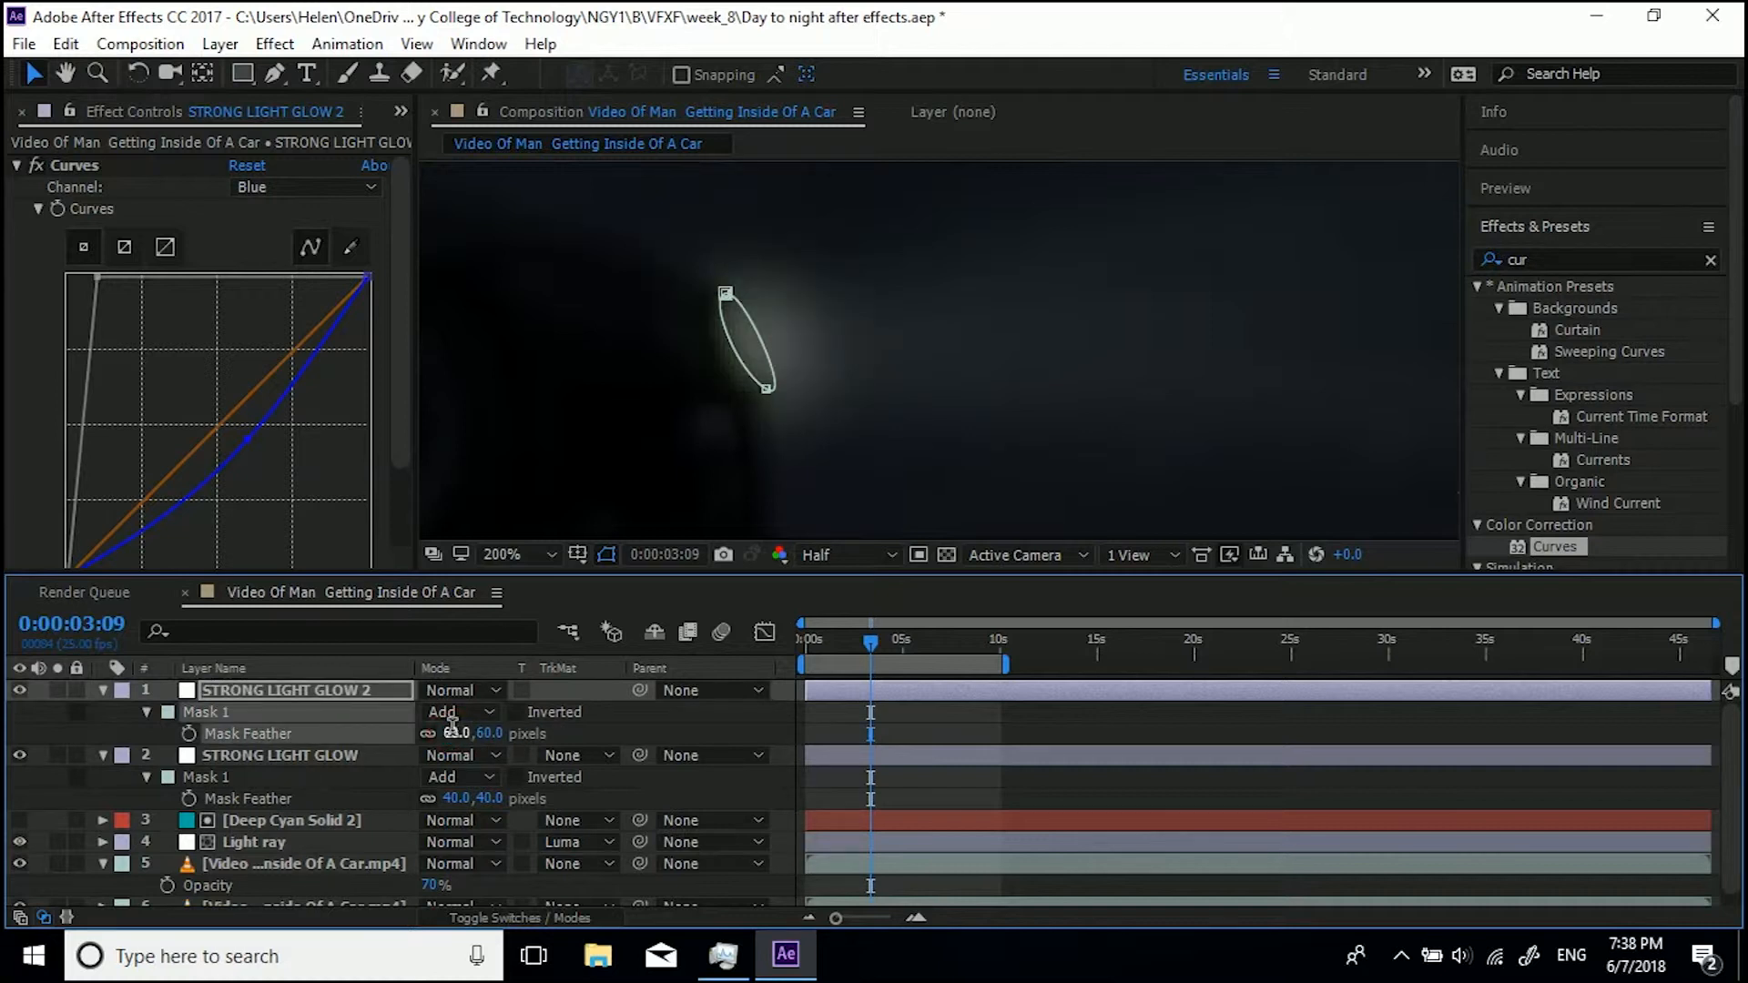
# Duplicate the STRONG LIGHT GLOW 2 layer and set the new copy's Mask Feather to 5 pixels
pyautogui.click(312, 688)
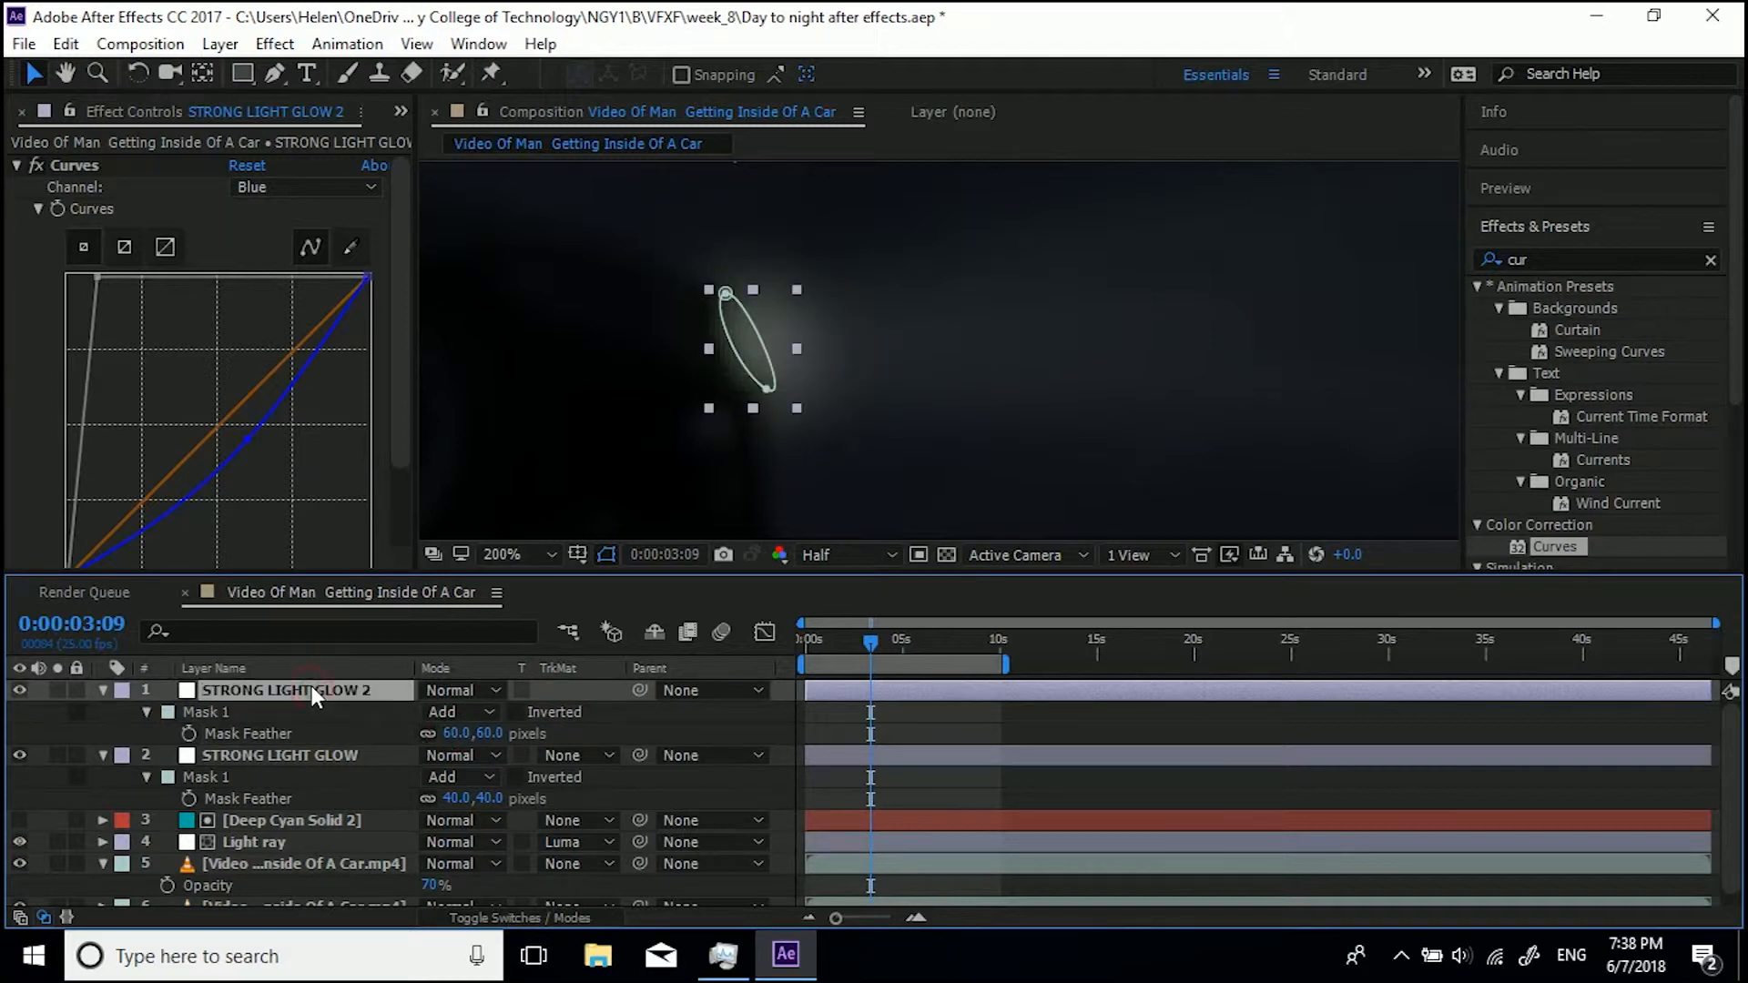
pyautogui.hotkey('ctrl', 'd')
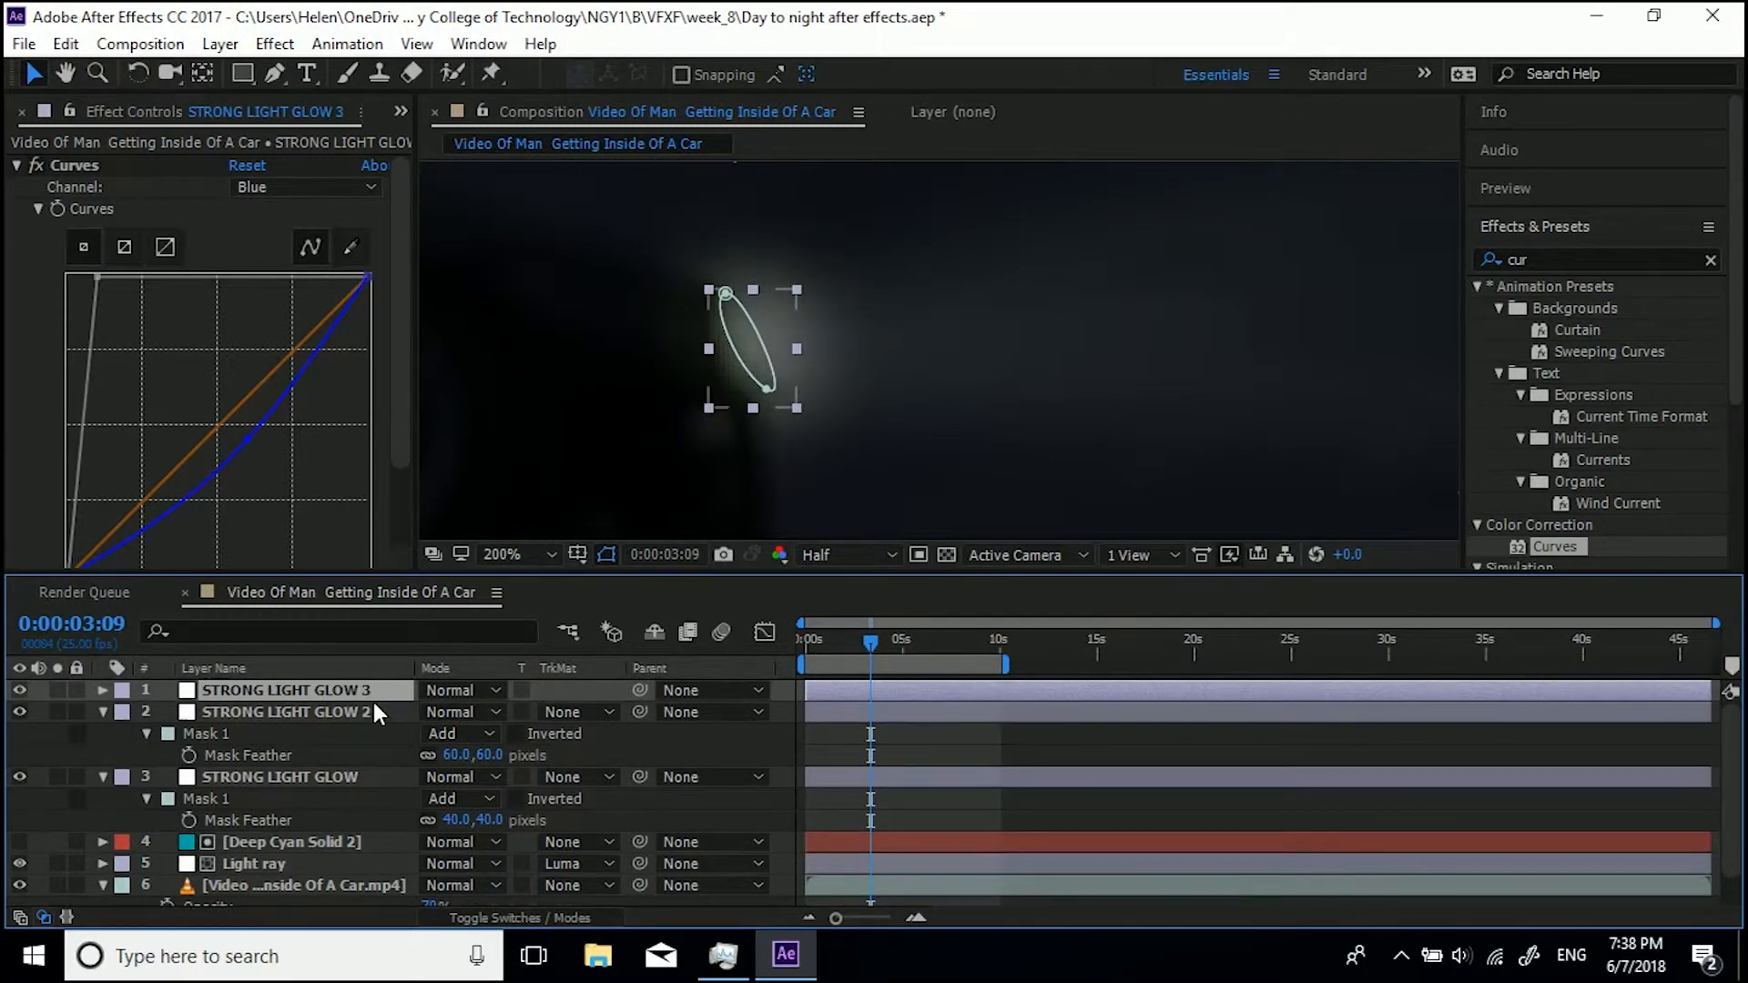
pyautogui.press('f')
pyautogui.click(455, 732)
pyautogui.write('5')
pyautogui.press('Return')
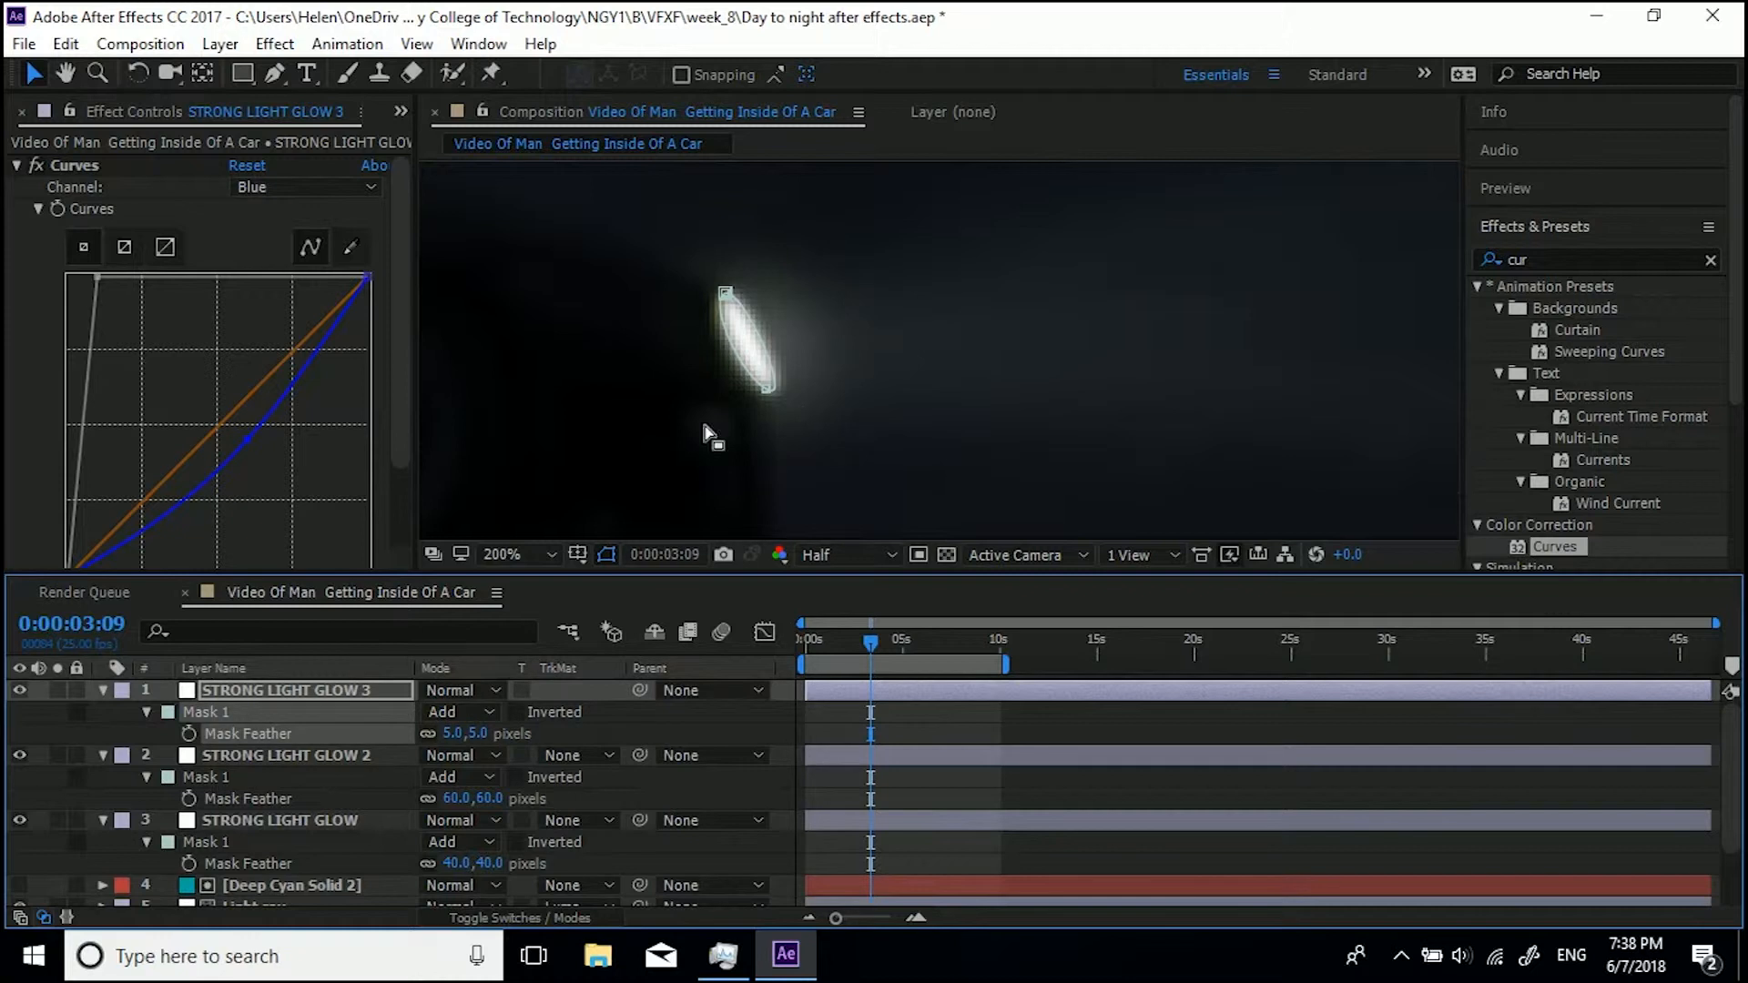
# Compare each glow layer's contribution by hiding and showing it, and examine the headlight in the whole frame with no layer selected
pyautogui.click(24, 685)
pyautogui.click(23, 685)
pyautogui.click(18, 754)
pyautogui.click(19, 753)
pyautogui.click(18, 820)
pyautogui.click(18, 819)
pyautogui.scroll(-2, 919, 446)
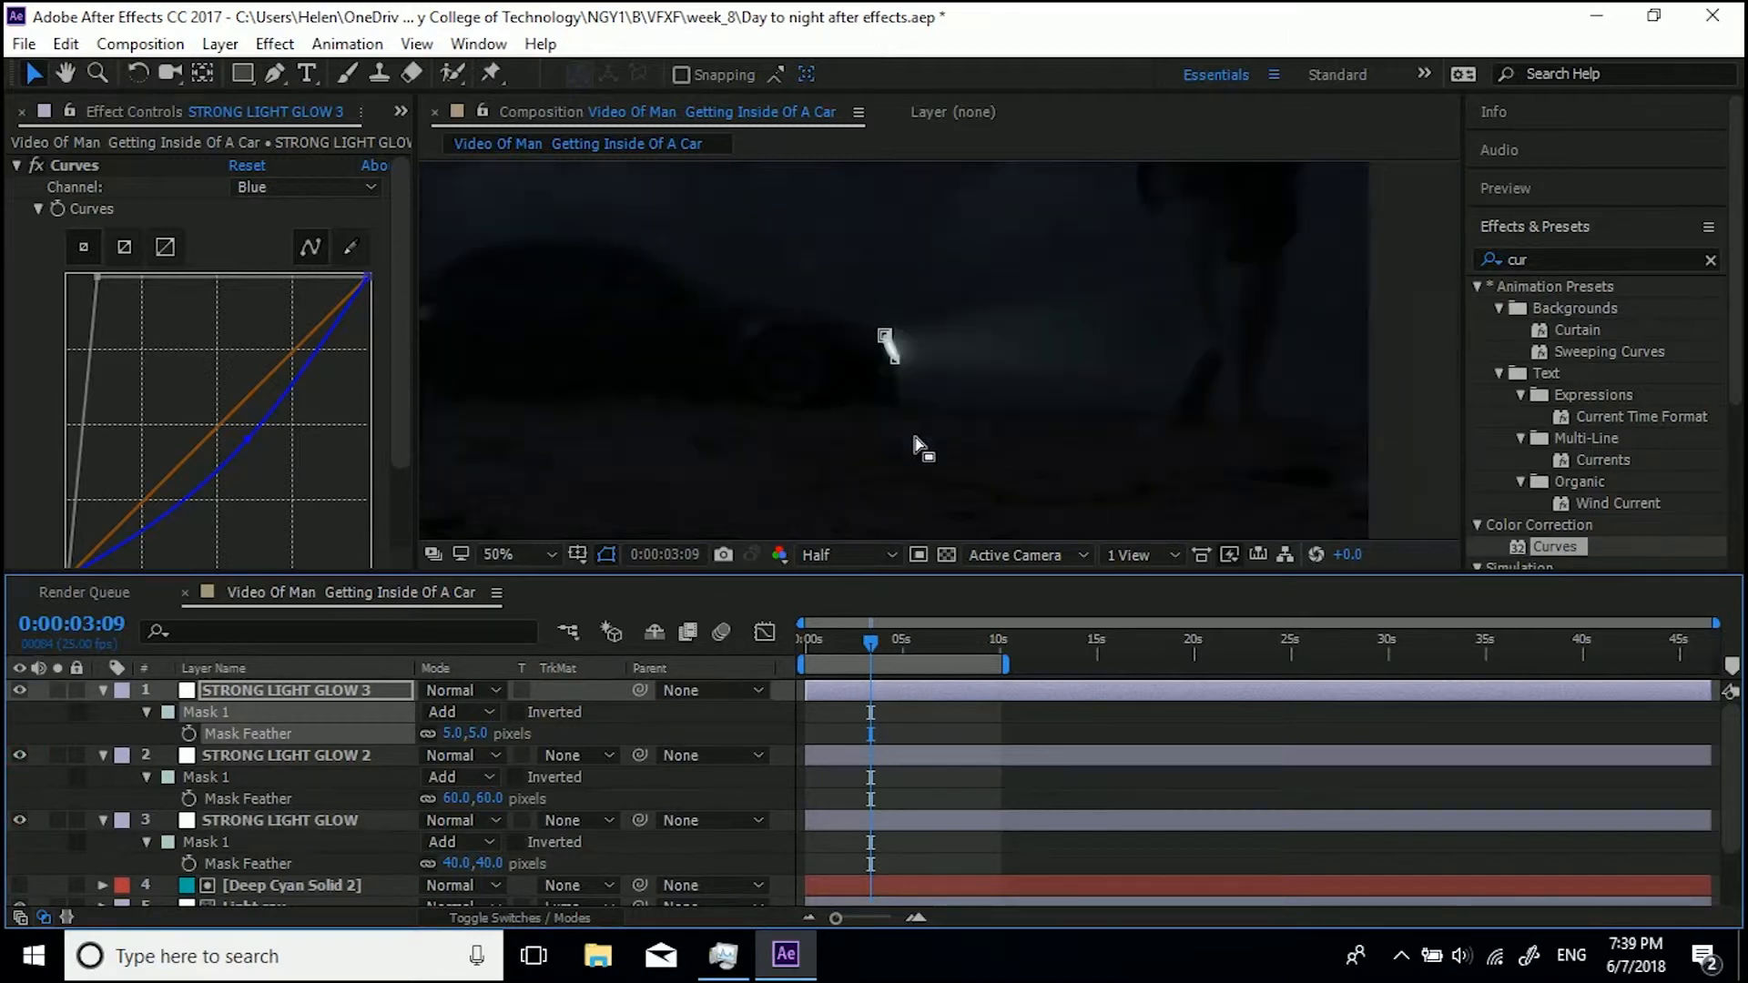
pyautogui.scroll(-1, 806, 450)
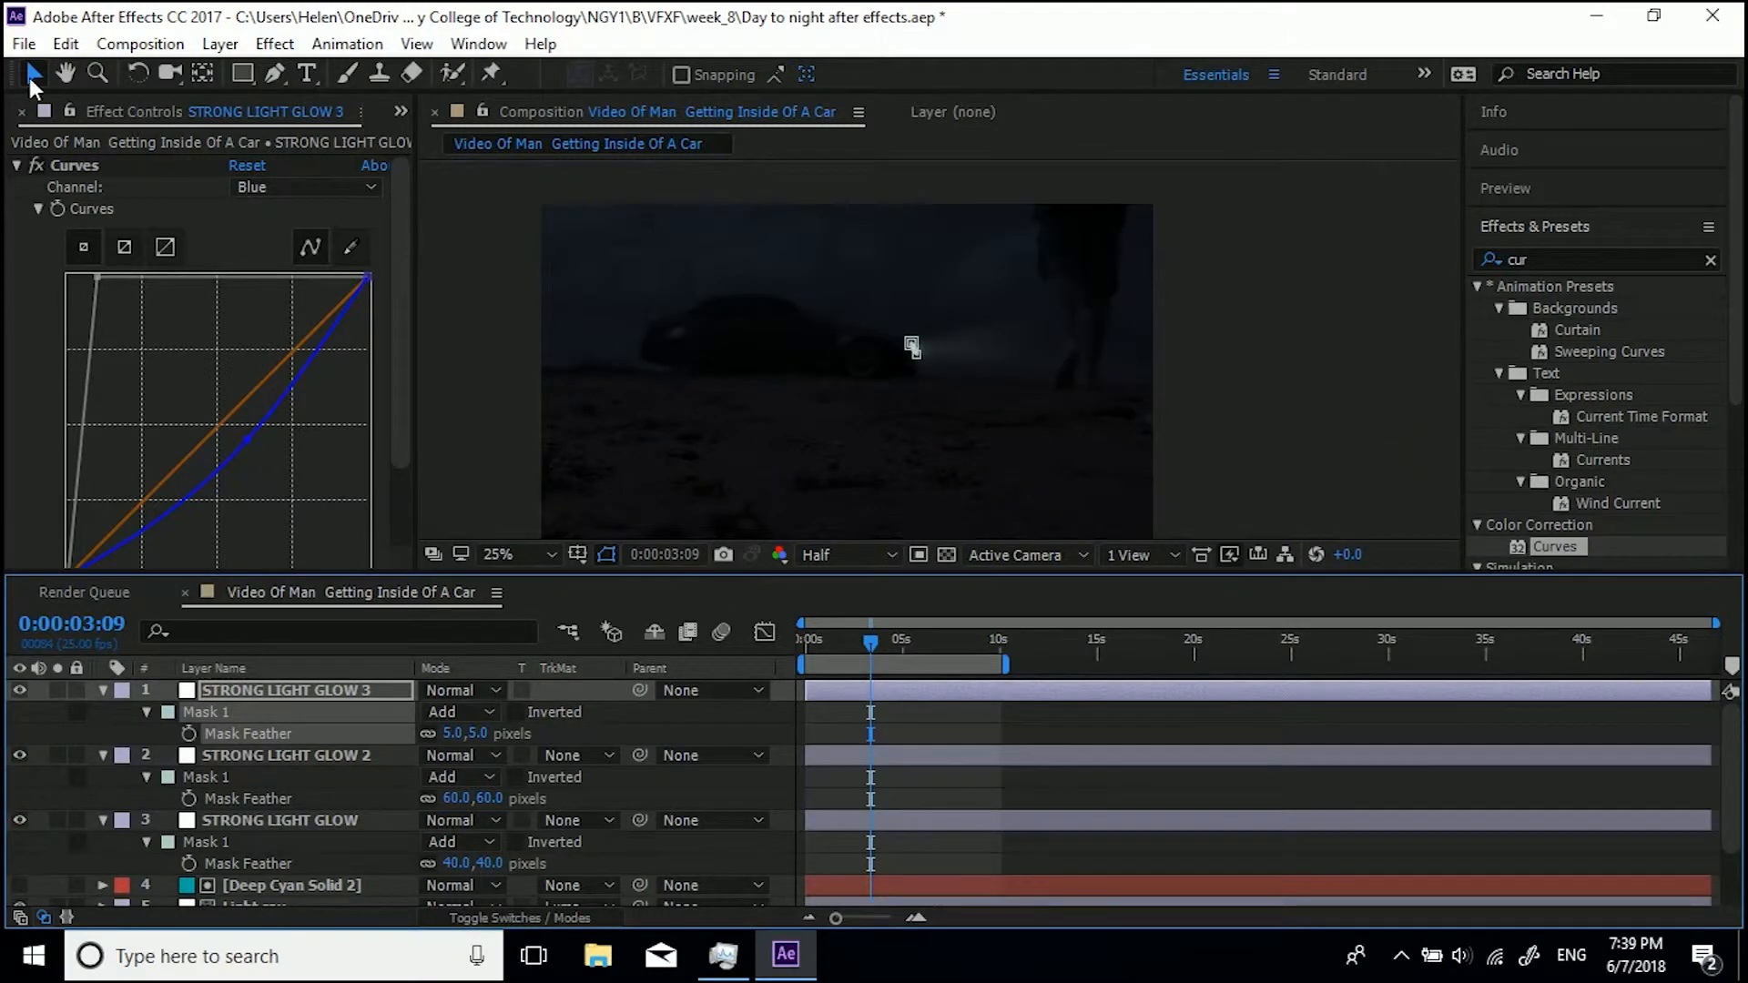
pyautogui.click(448, 250)
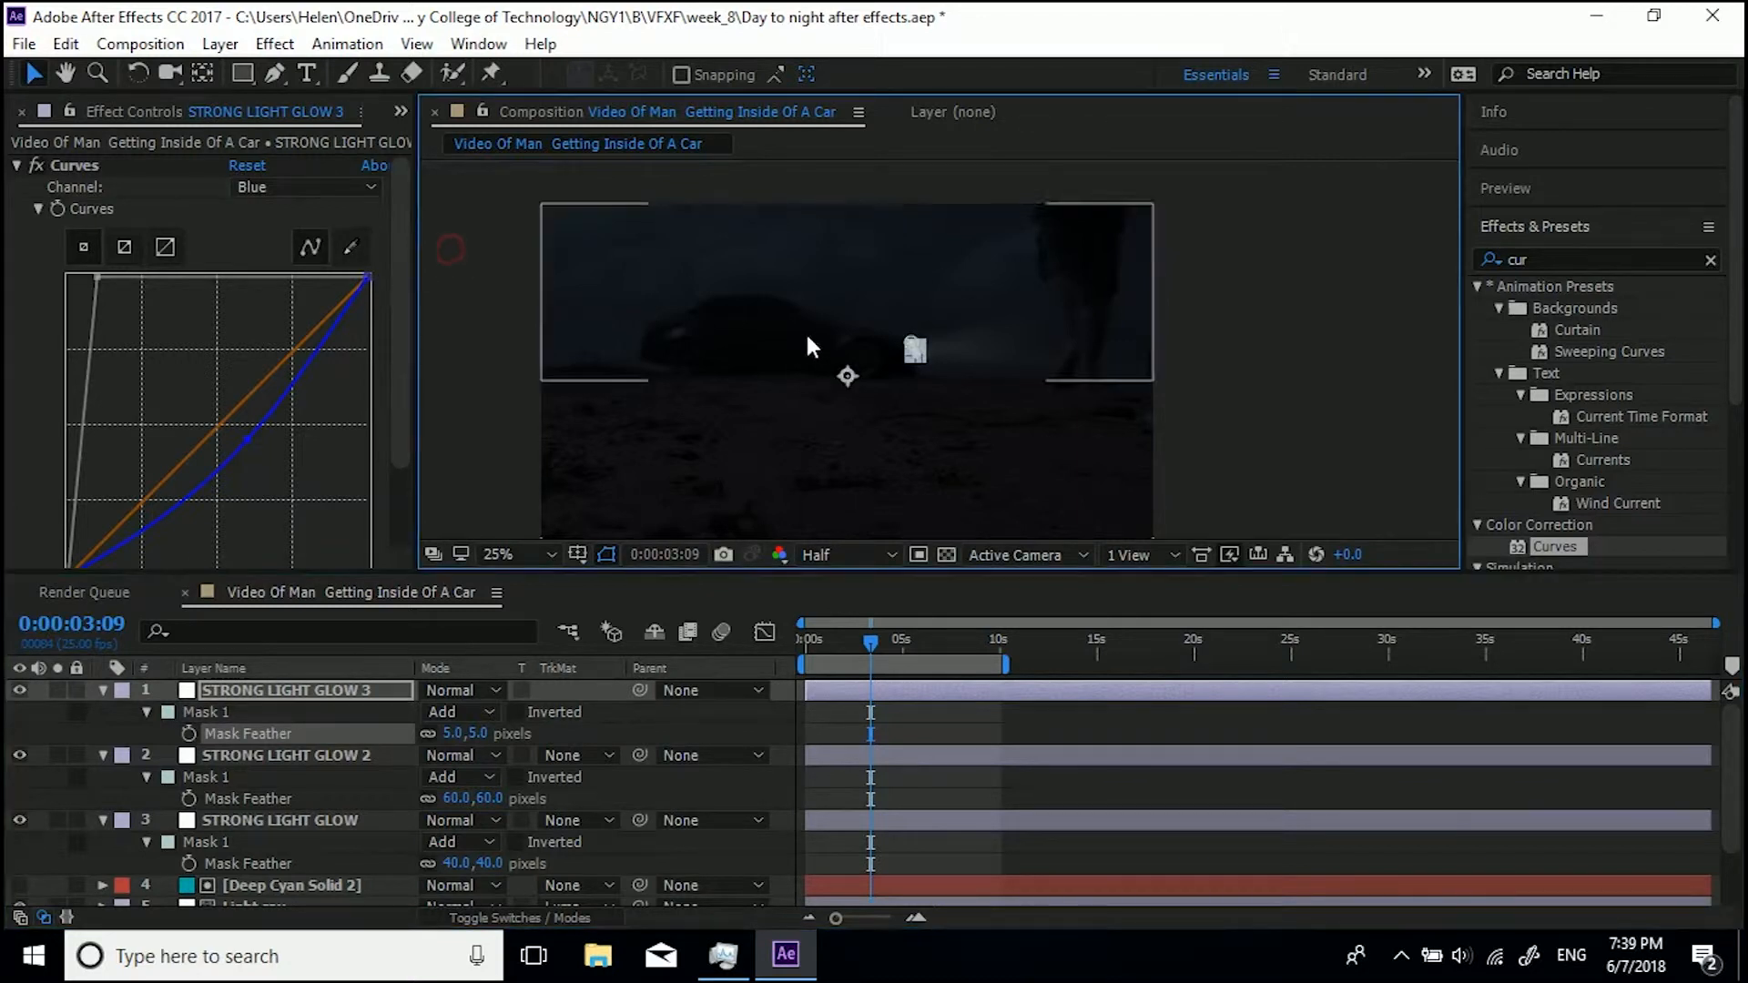
pyautogui.click(431, 371)
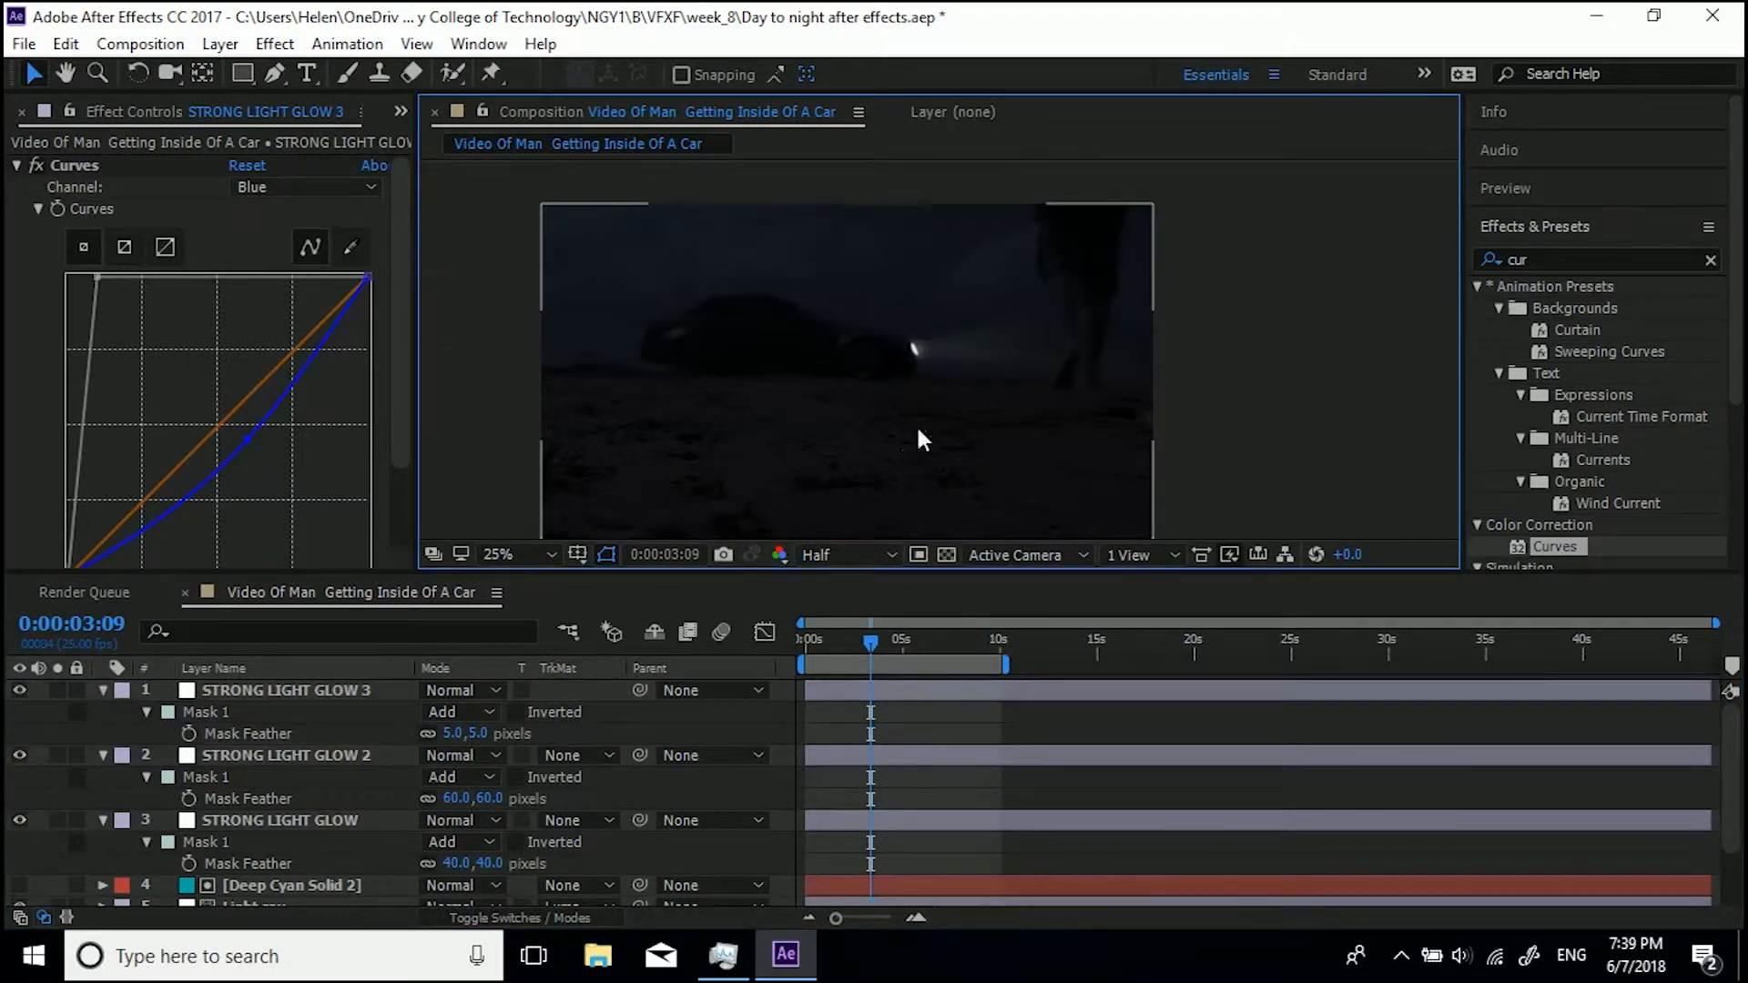
# Try 75% opacity on the STRONG LIGHT GLOW 3 layer, and settle on 85%
pyautogui.click(276, 691)
pyautogui.press('t')
pyautogui.click(434, 713)
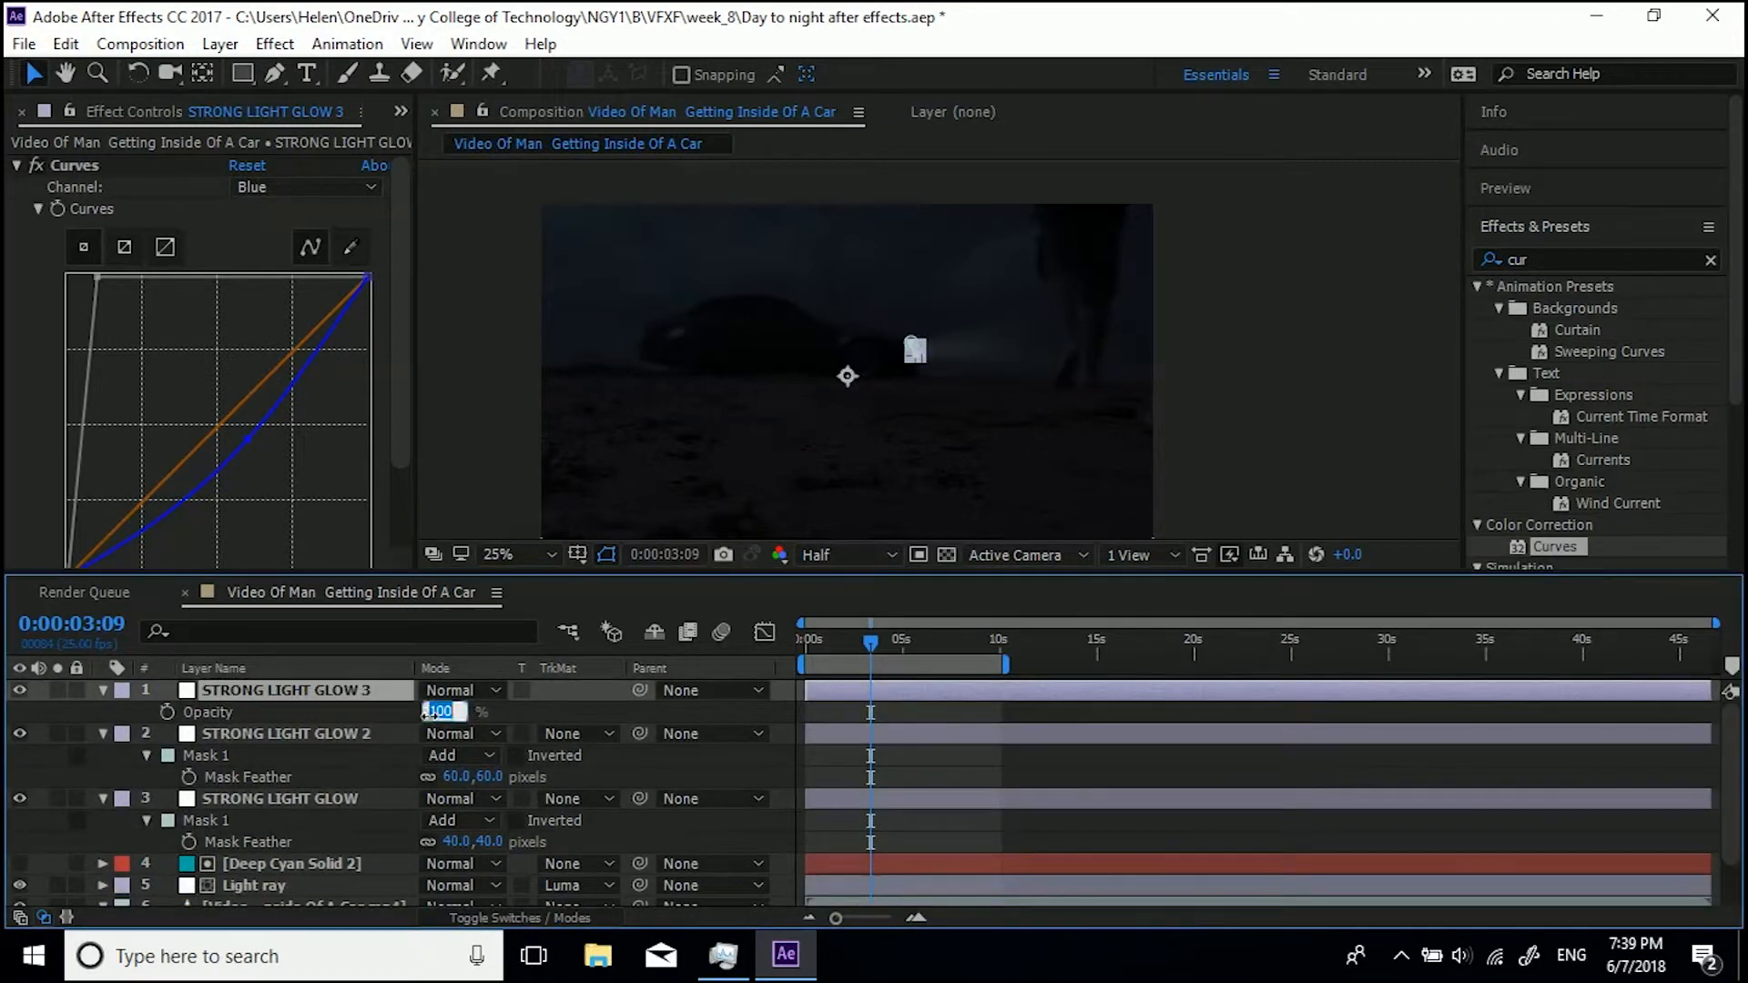
pyautogui.write('25')
pyautogui.click(482, 415)
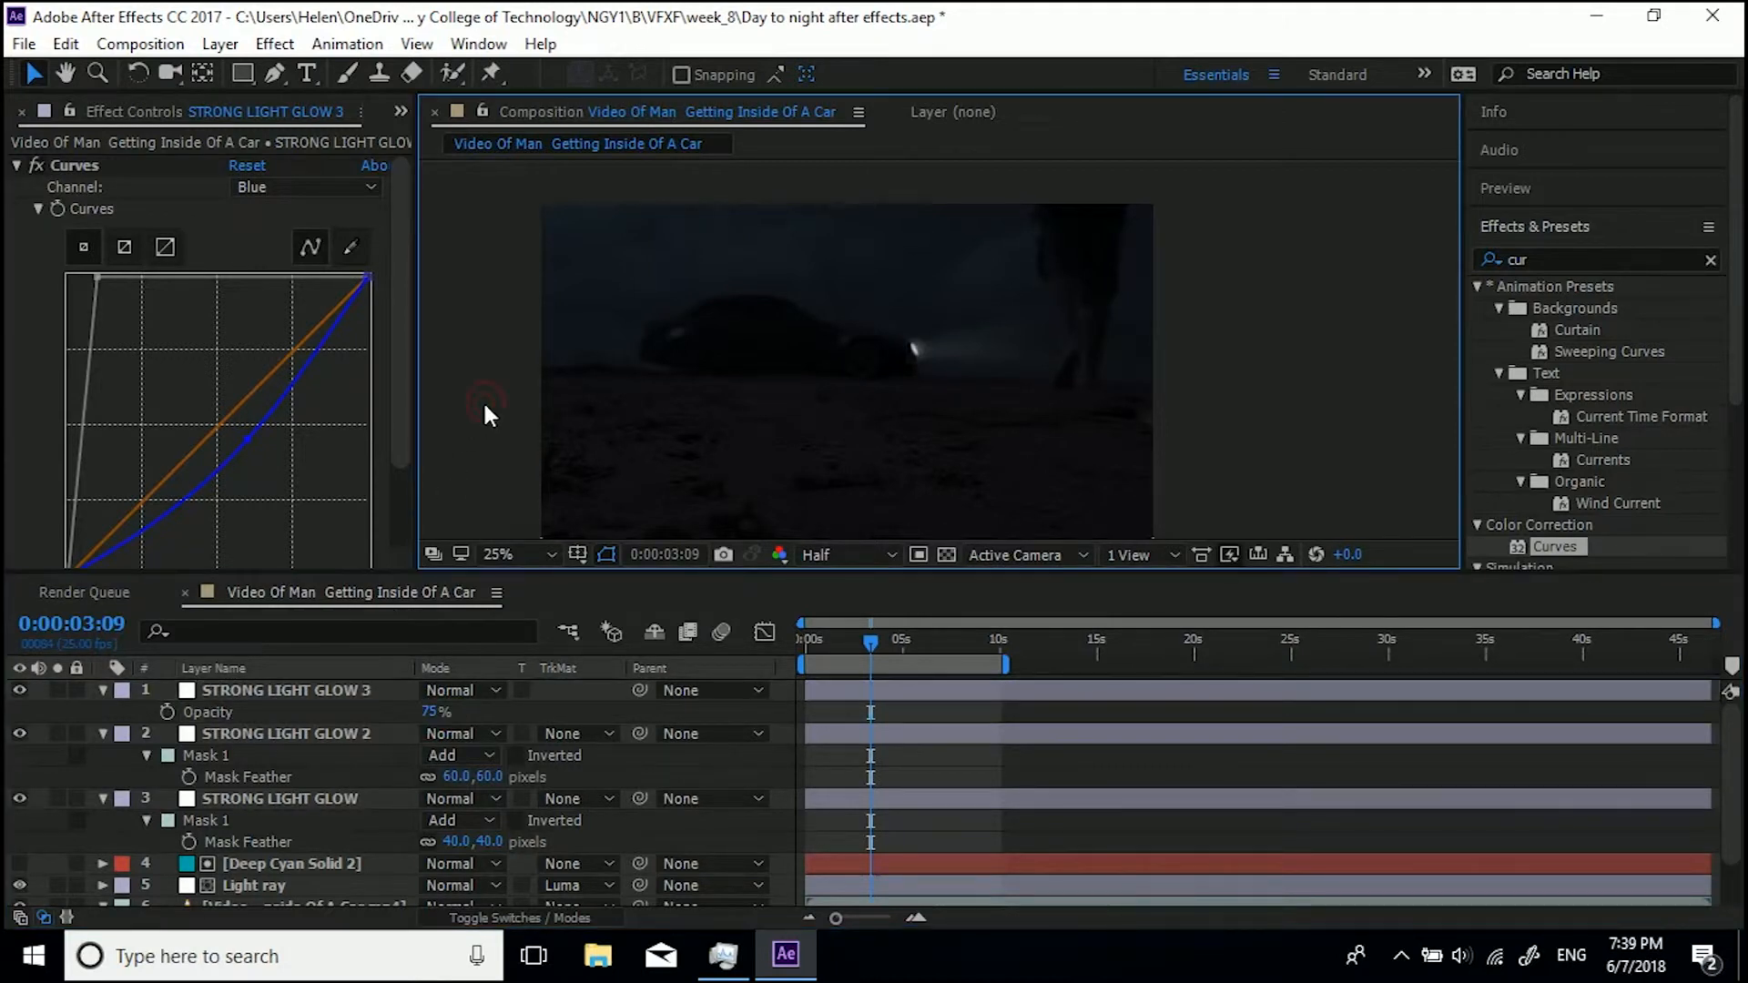
pyautogui.click(427, 713)
pyautogui.write('35')
pyautogui.press('Return')
pyautogui.click(499, 481)
# Scrub the timeline forward to 0:00:07:14 to examine the headlight glow and beam as the man moves
pyautogui.moveTo(916, 446); pyautogui.dragTo(938, 415)
pyautogui.moveTo(871, 639); pyautogui.dragTo(882, 641)
pyautogui.moveTo(882, 640); pyautogui.dragTo(921, 639)
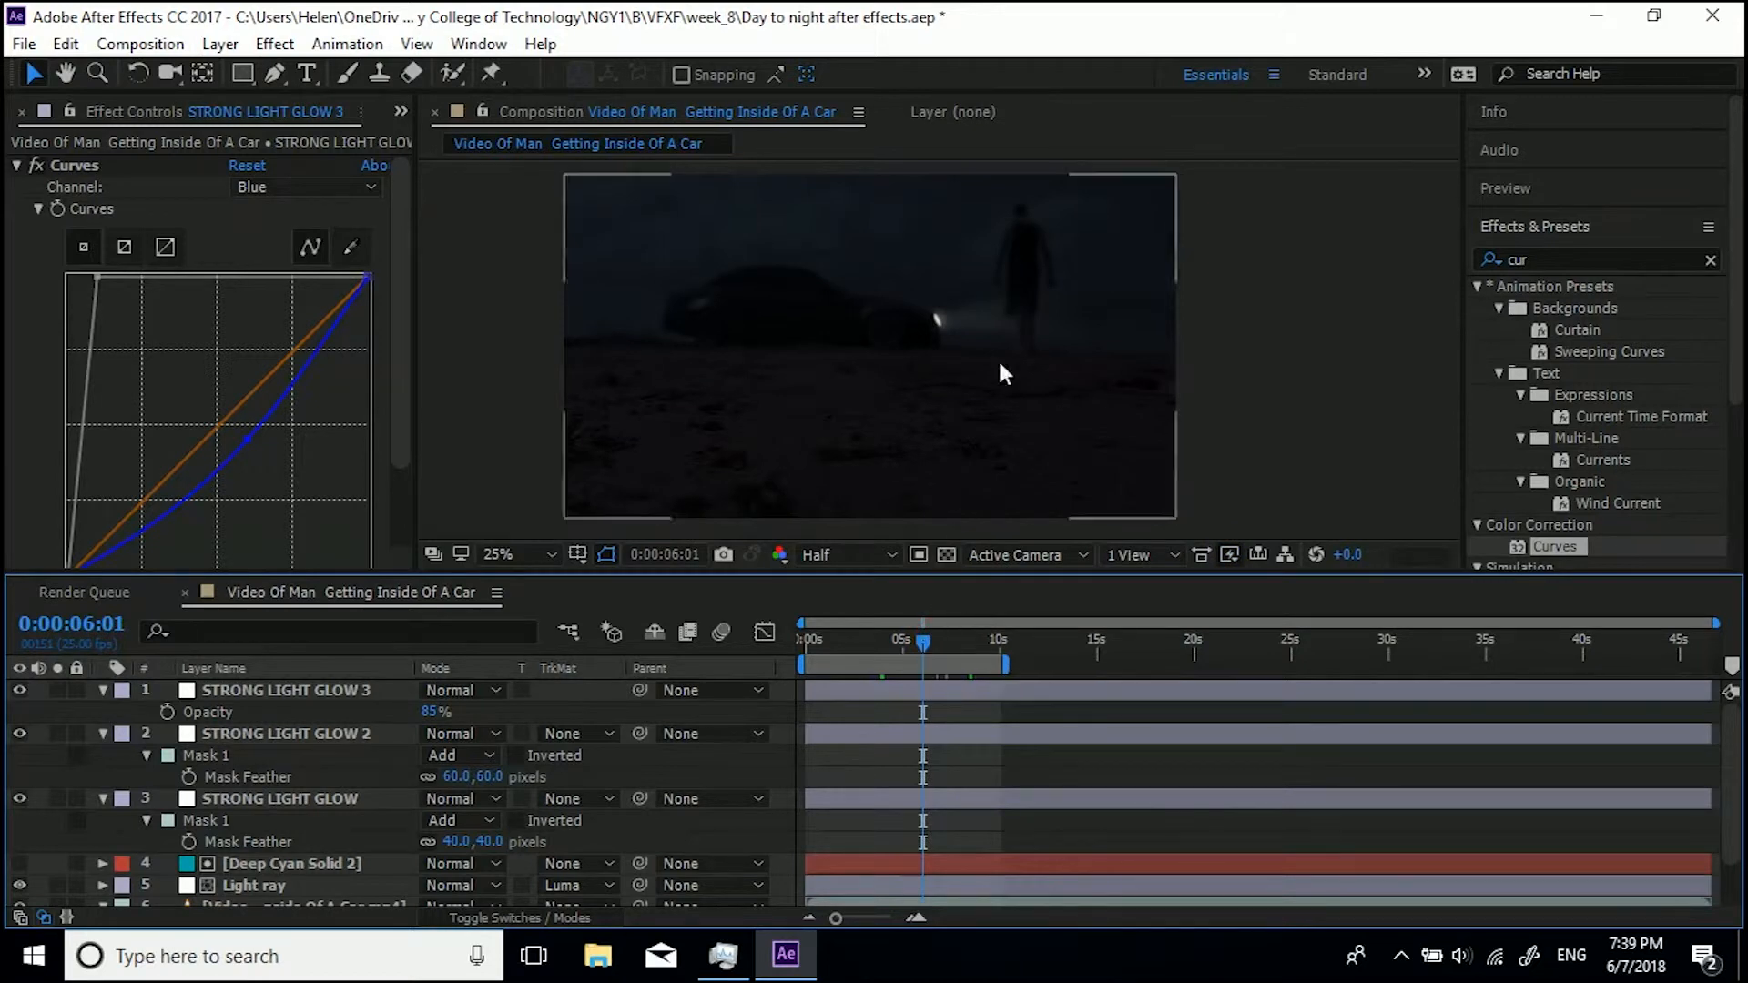
pyautogui.moveTo(927, 635); pyautogui.dragTo(958, 631)
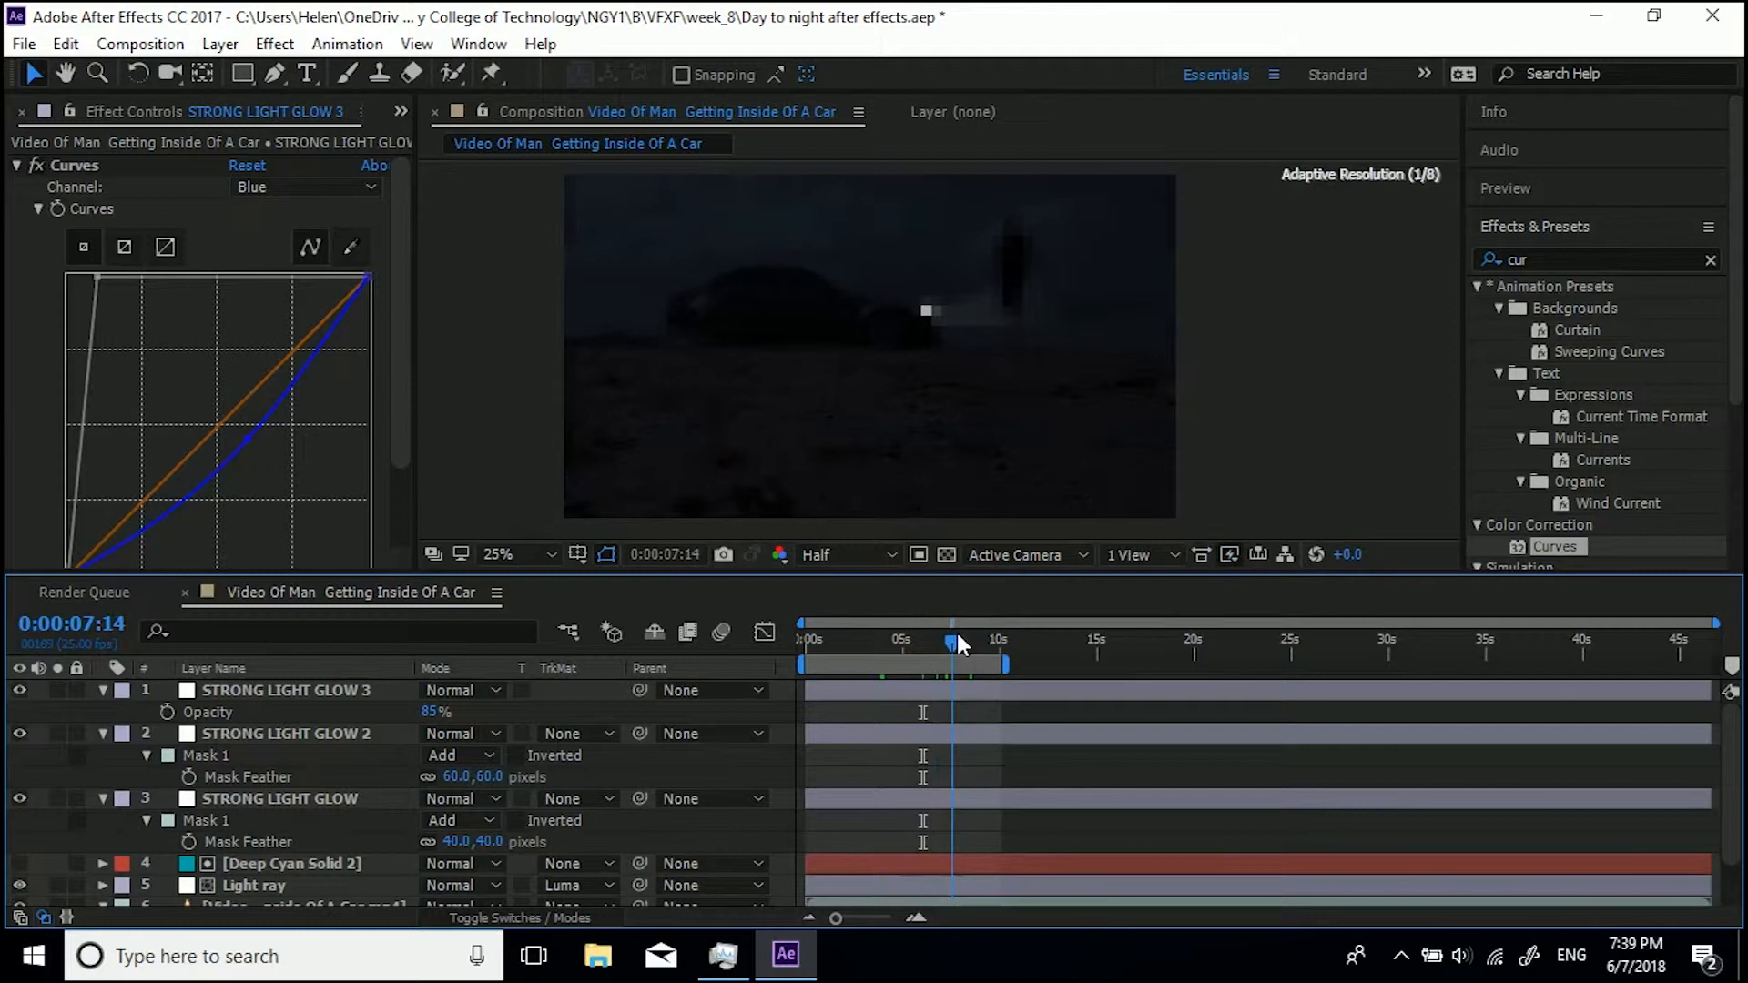
# Try the Light ray layer without its Luma track matte, and undo the change
pyautogui.click(271, 883)
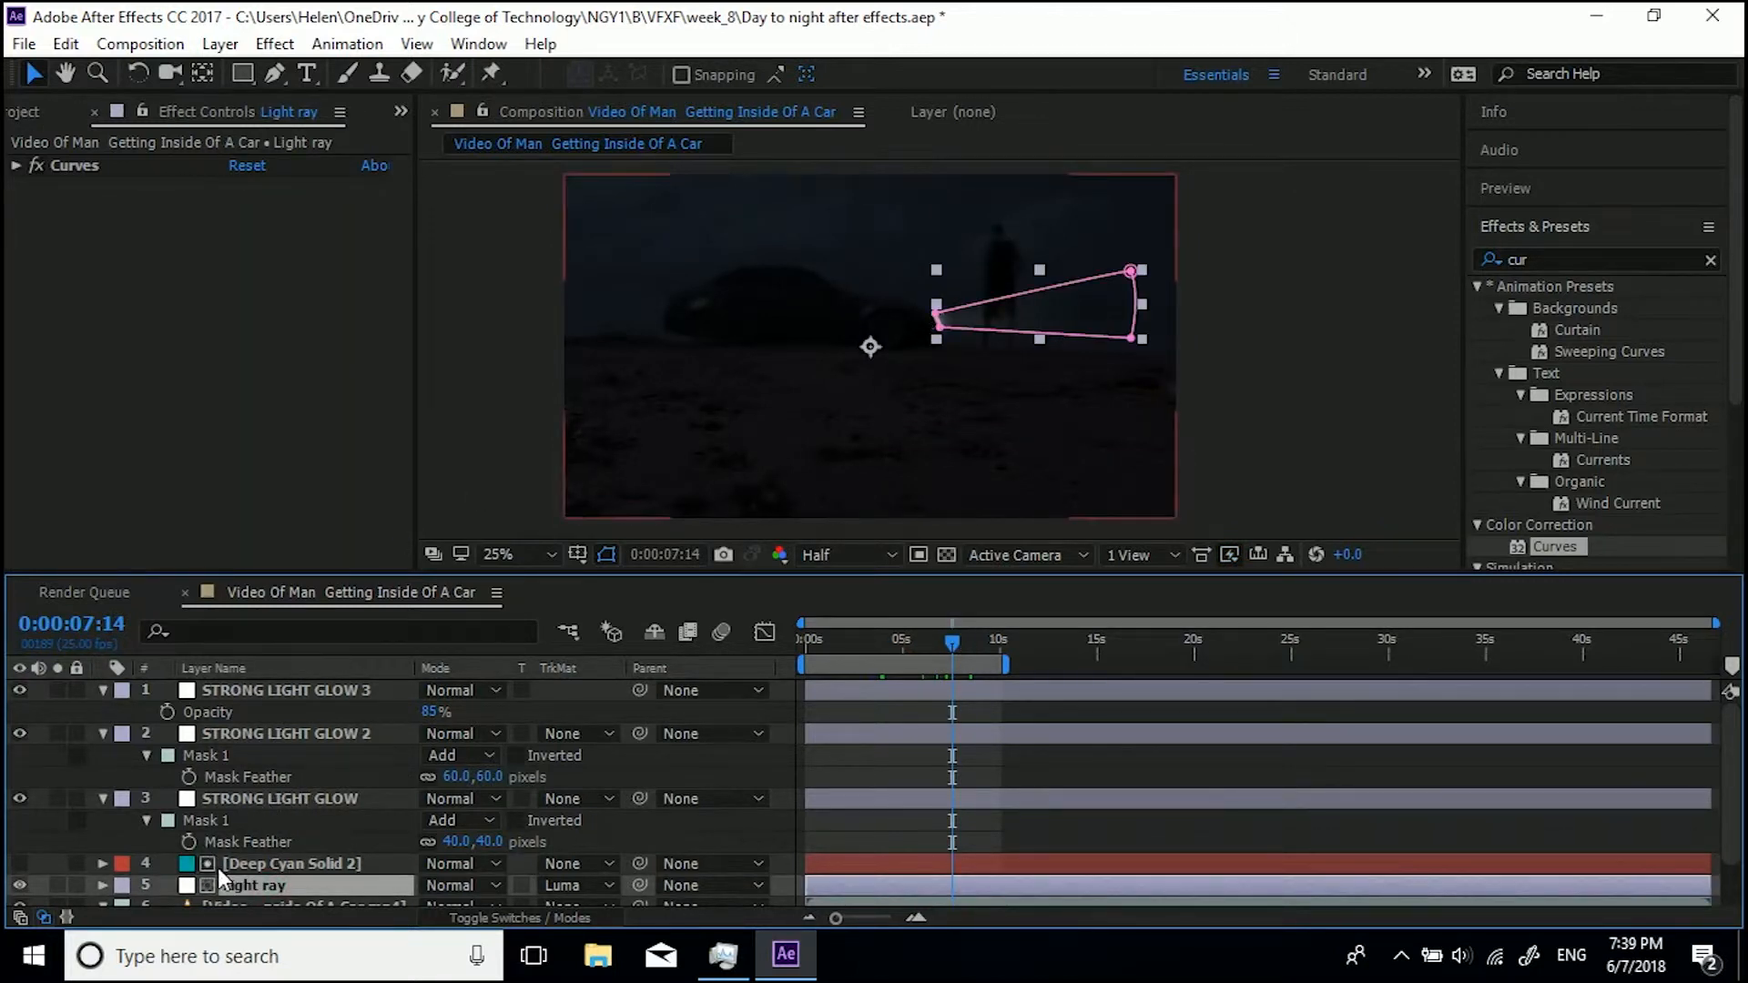
pyautogui.click(552, 883)
pyautogui.click(619, 732)
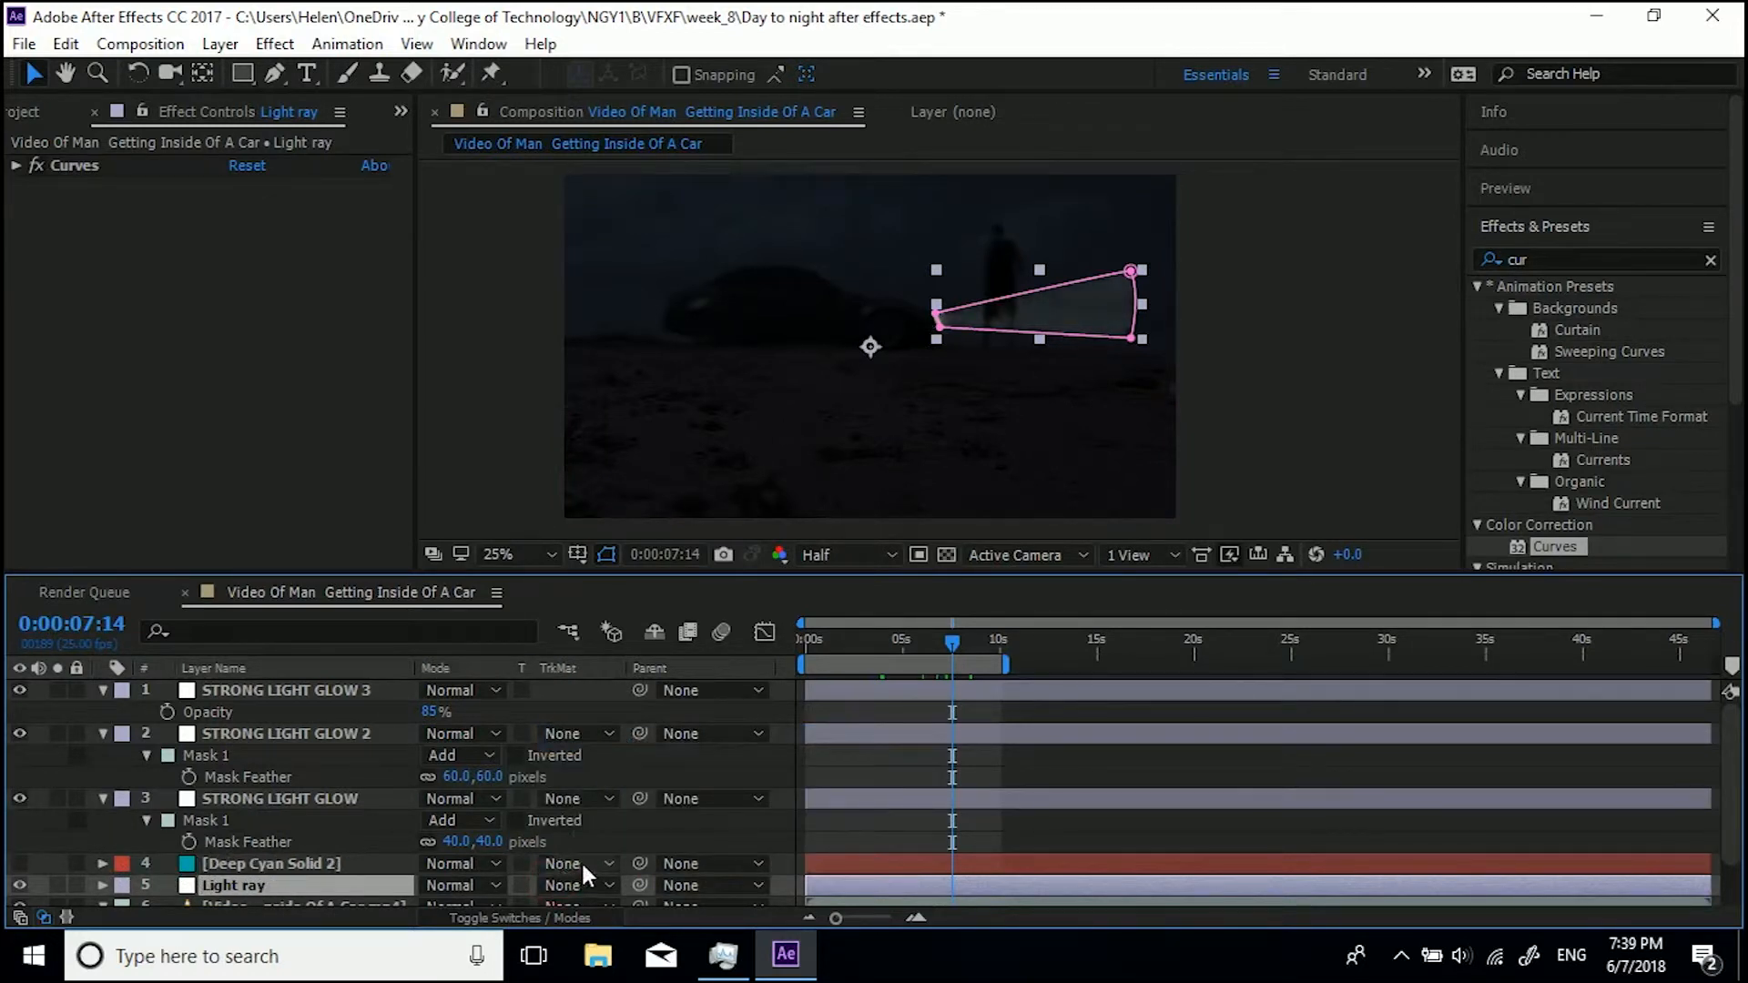
pyautogui.hotkey('ctrl', 'z')
# Lengthen the beam's fade by moving Deep Cyan Solid 2's Start of Ramp to about 1916, 372, checking it at 0:00:05:14
pyautogui.click(282, 863)
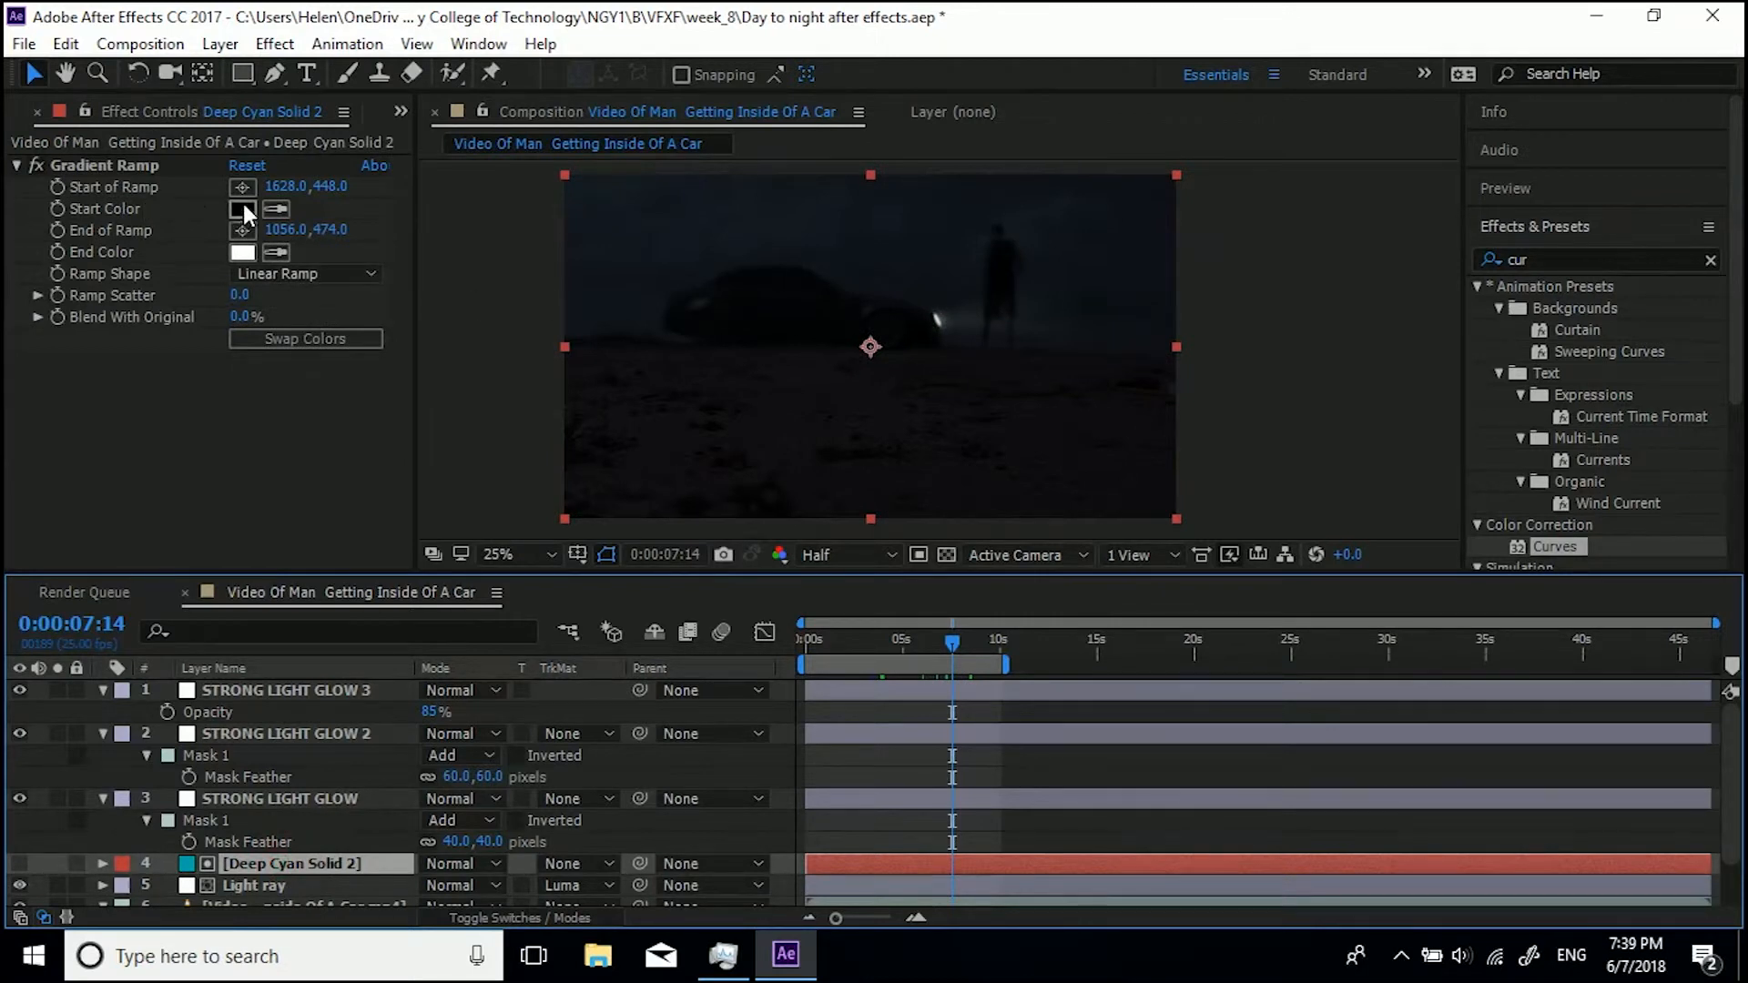
pyautogui.click(171, 166)
pyautogui.moveTo(1084, 317); pyautogui.dragTo(1357, 313)
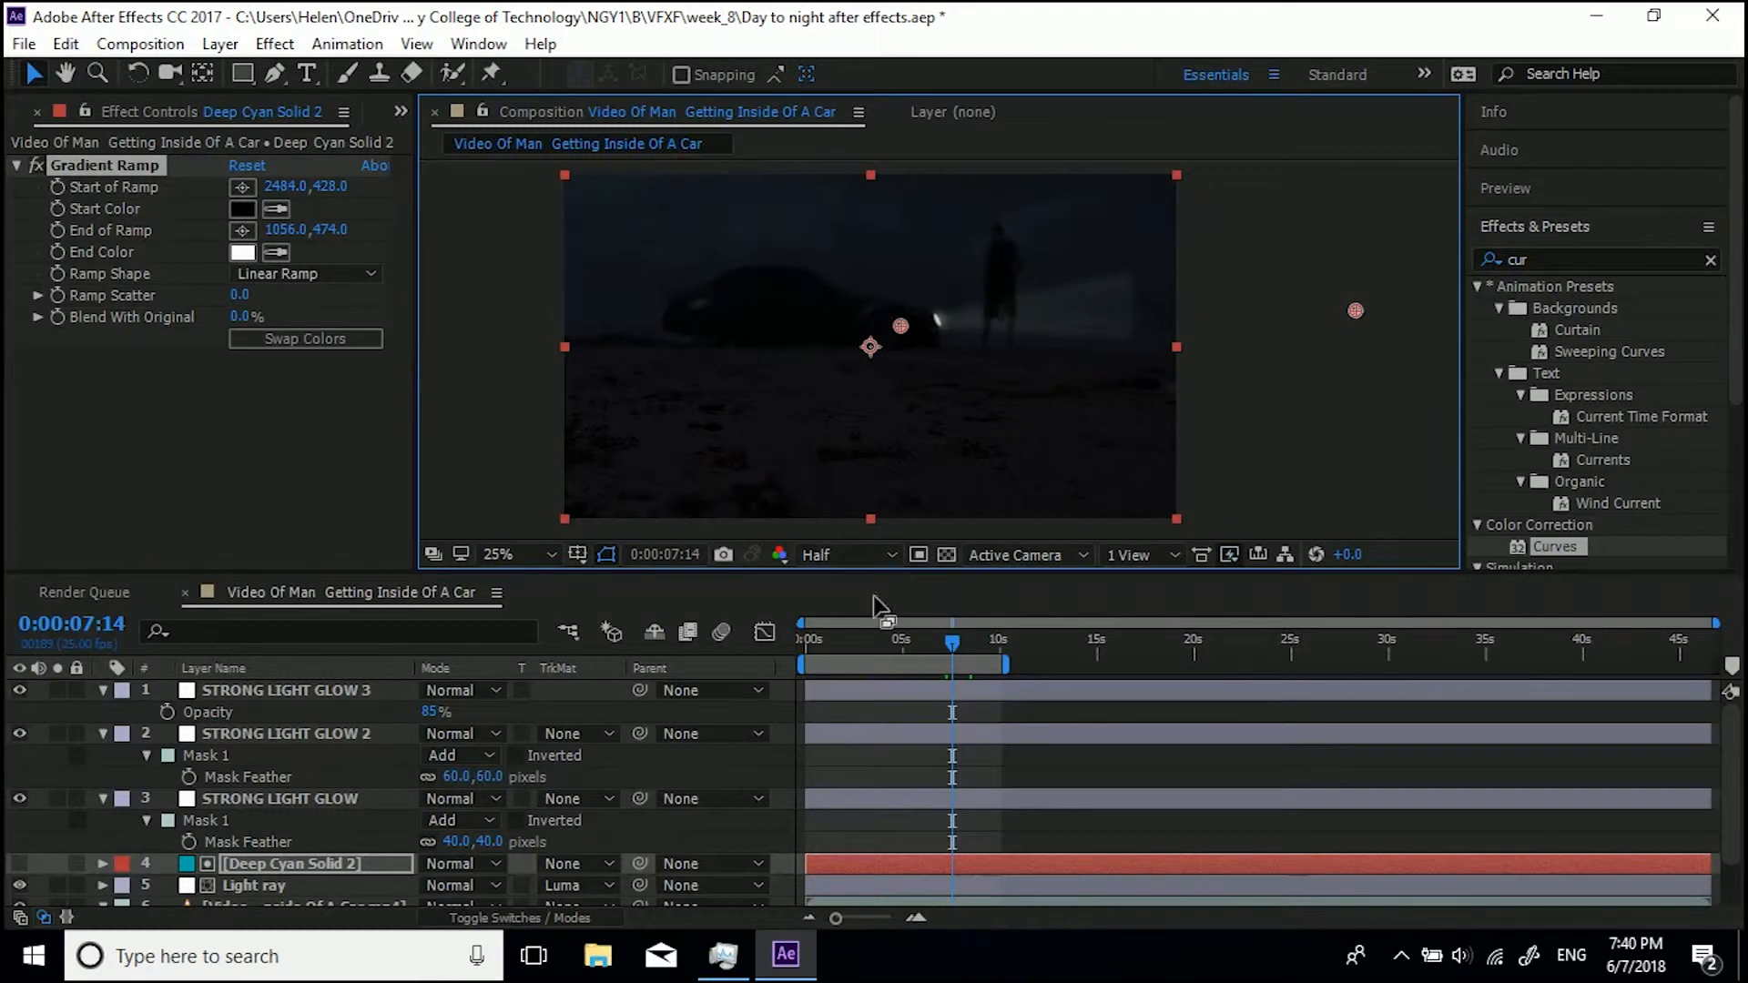
pyautogui.moveTo(902, 642); pyautogui.dragTo(914, 638)
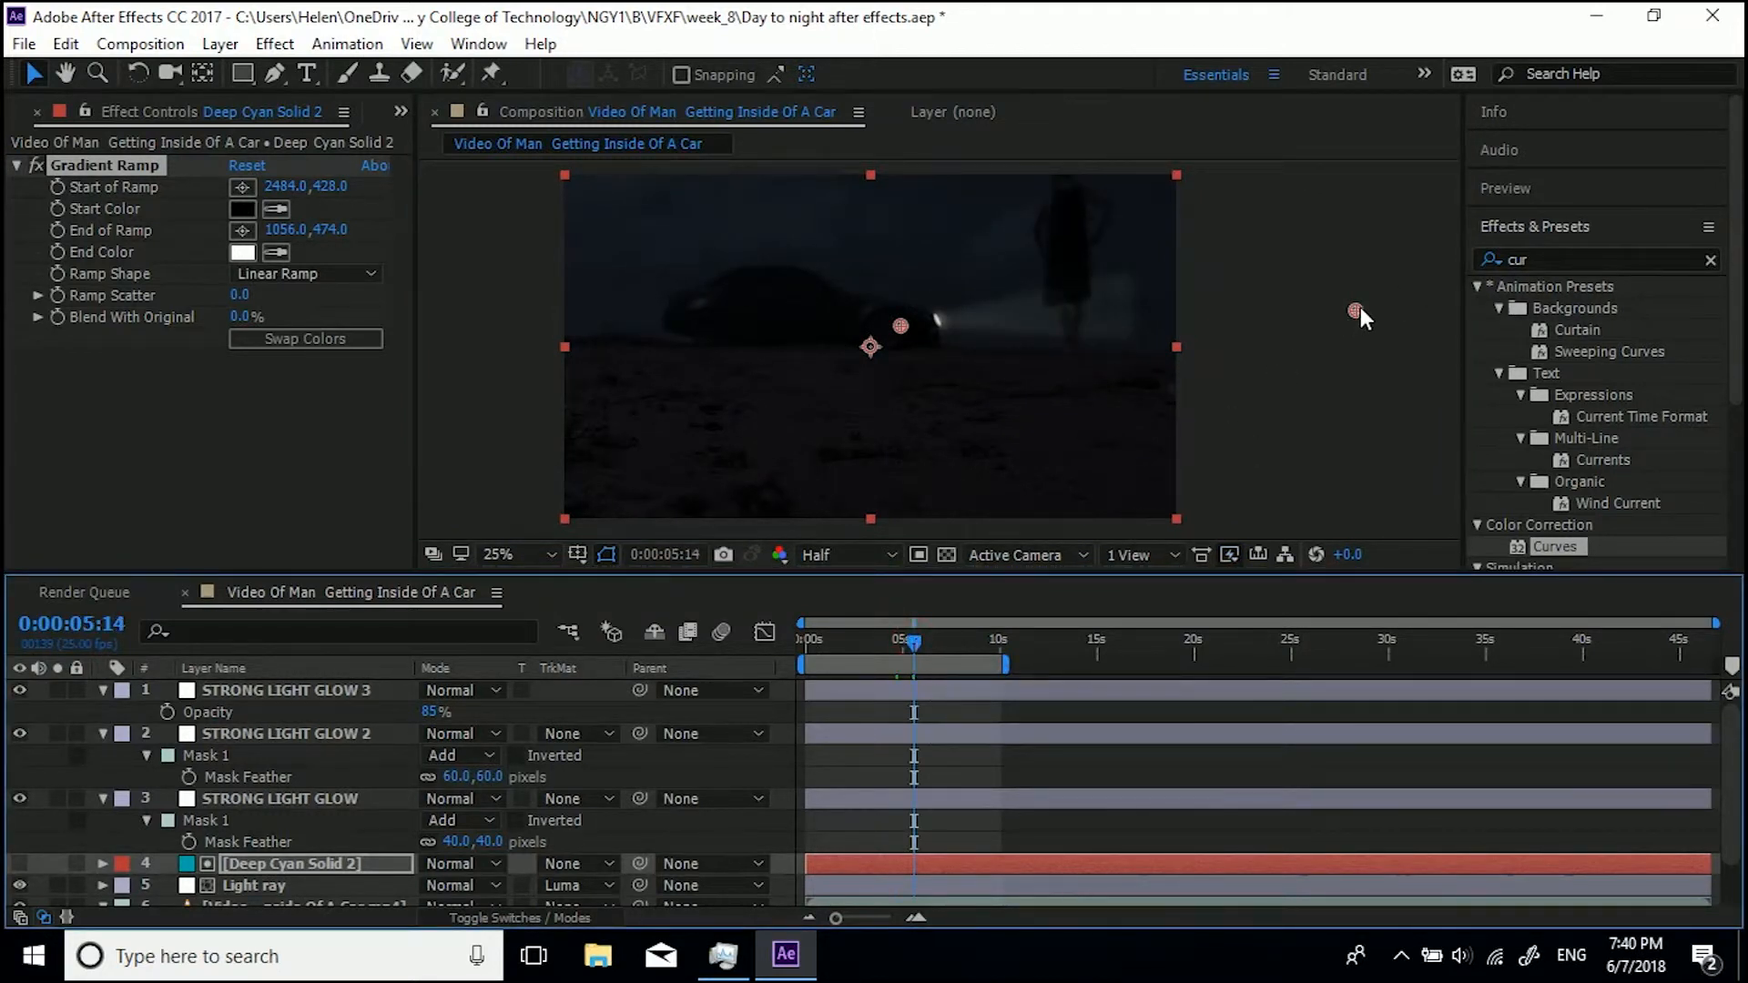
pyautogui.moveTo(1354, 309); pyautogui.dragTo(1088, 299)
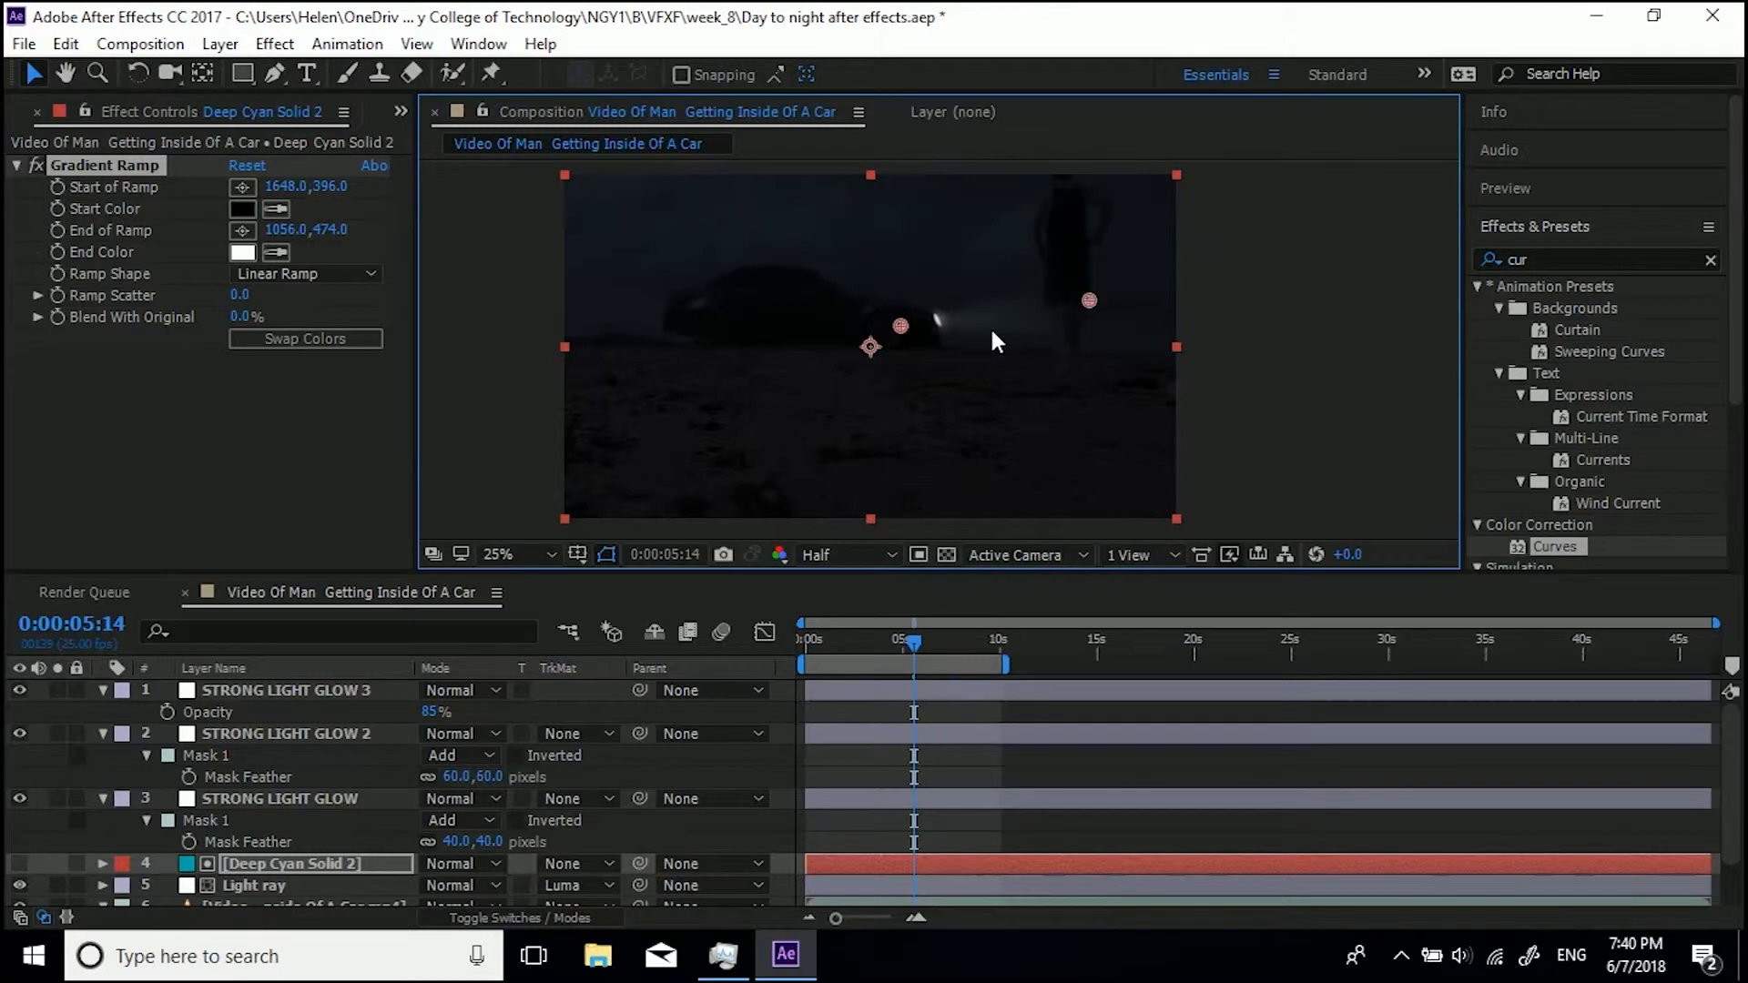
pyautogui.moveTo(1087, 300); pyautogui.dragTo(1172, 295)
# Duplicate the masked footage layer with 70% opacity and move the copy to the top of the layer stack
pyautogui.scroll(-2, 284, 826)
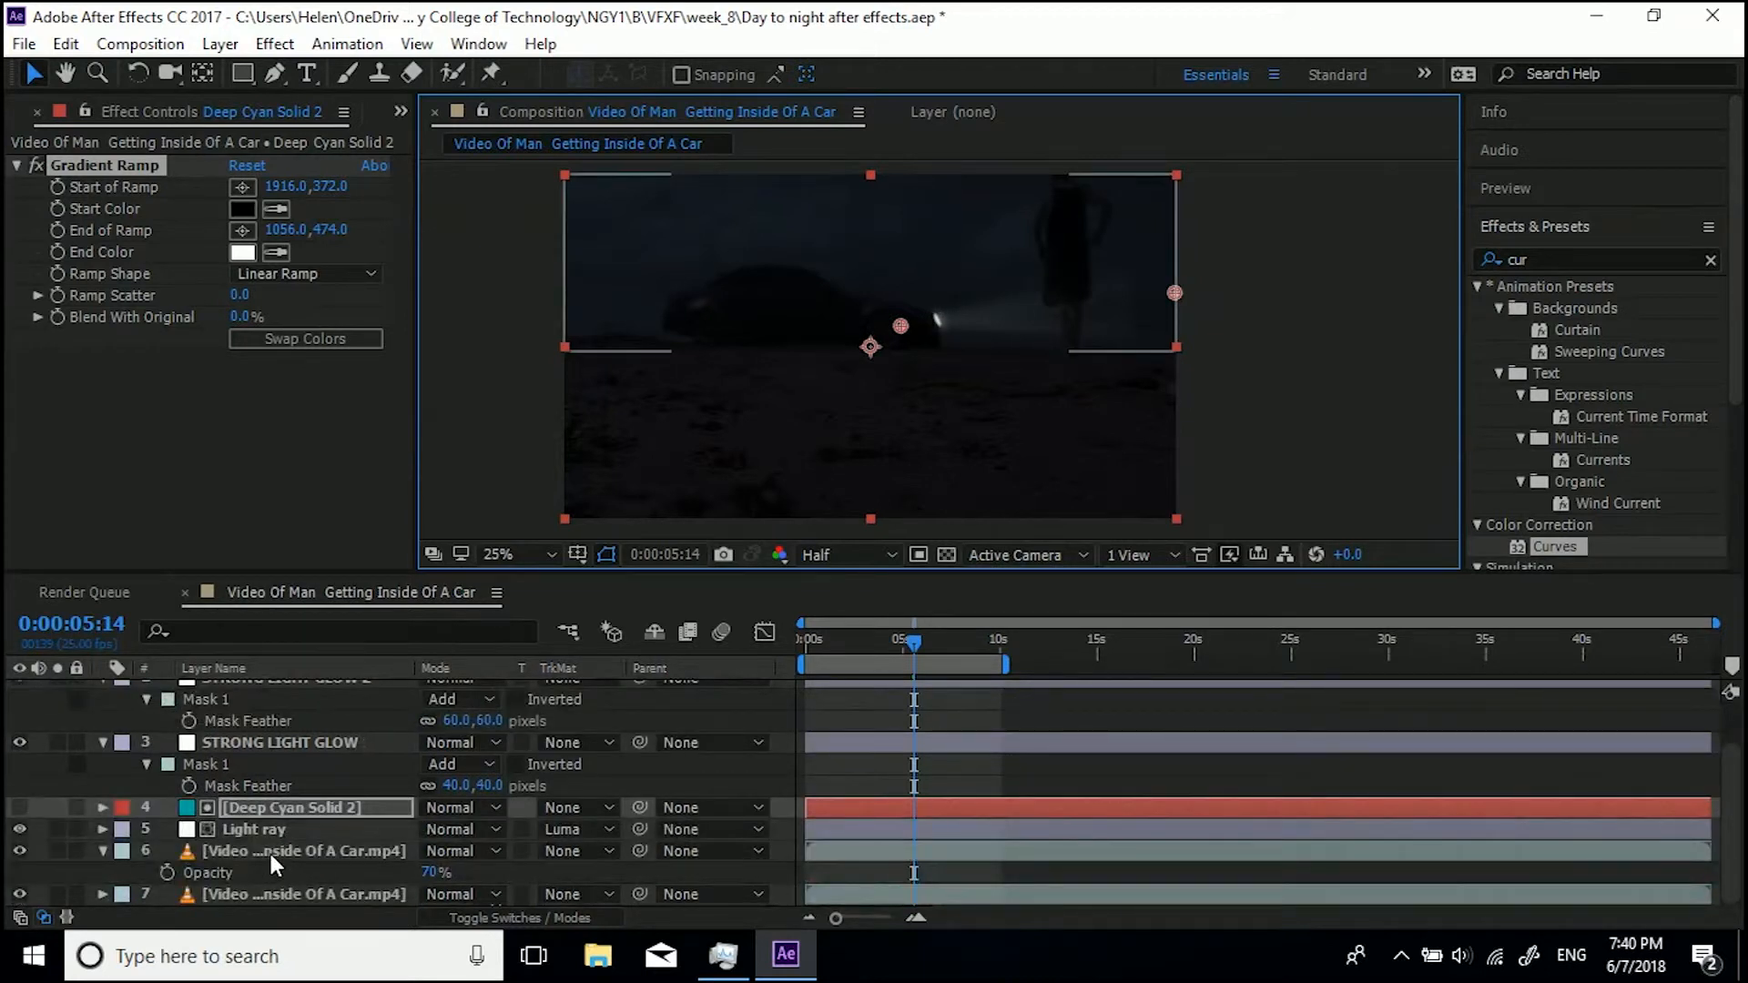
pyautogui.click(289, 848)
pyautogui.scroll(2, 292, 838)
pyautogui.scroll(-2, 291, 825)
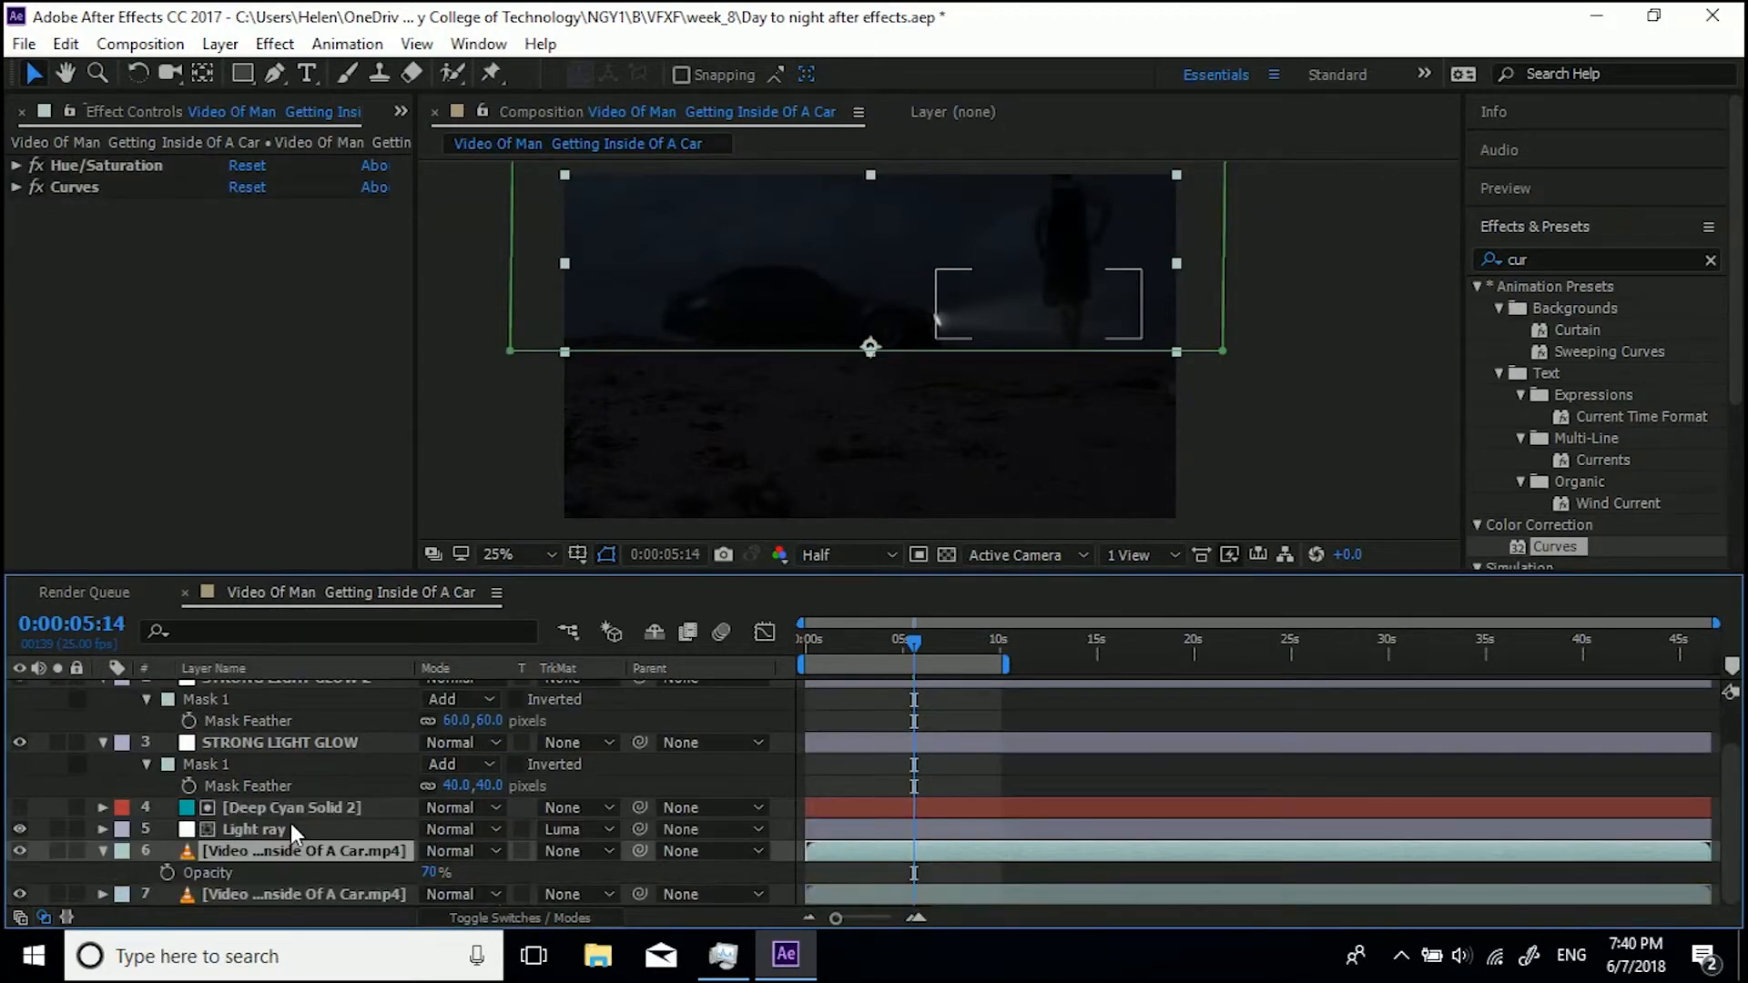
pyautogui.hotkey('ctrl', 'd')
pyautogui.moveTo(267, 852); pyautogui.dragTo(255, 688)
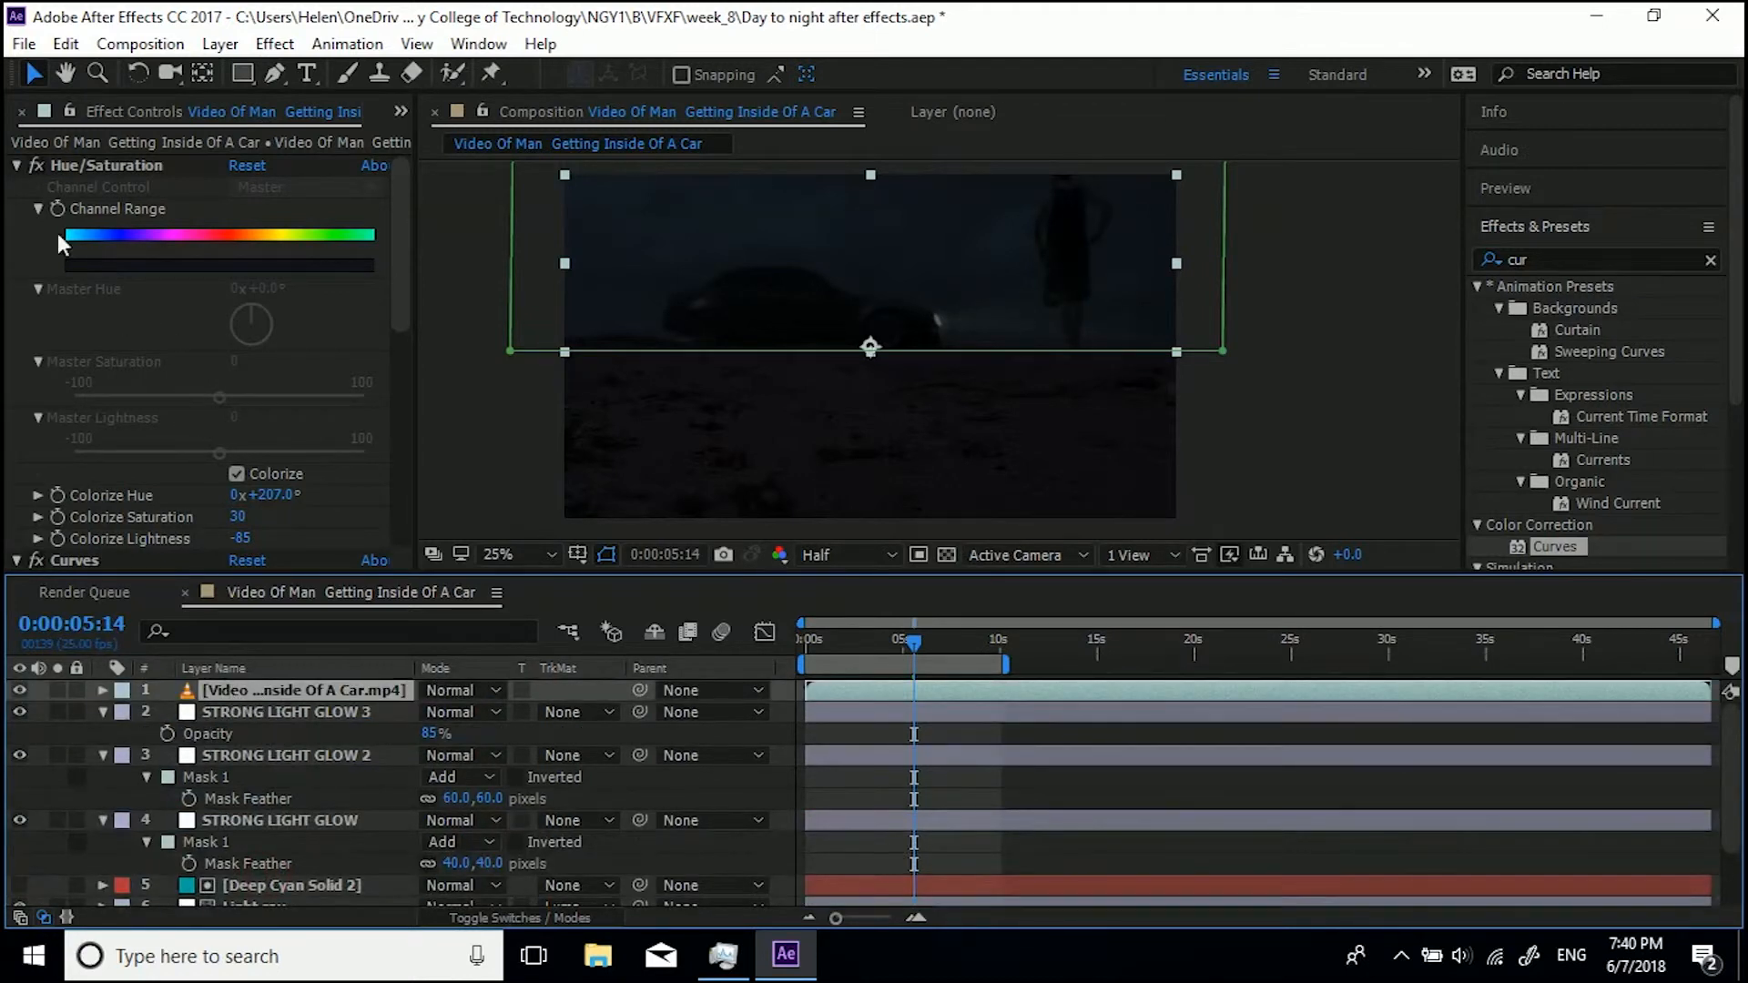
# Delete the Hue/Saturation and Curves effects and Mask 1 from the top footage layer
pyautogui.click(14, 166)
pyautogui.click(15, 187)
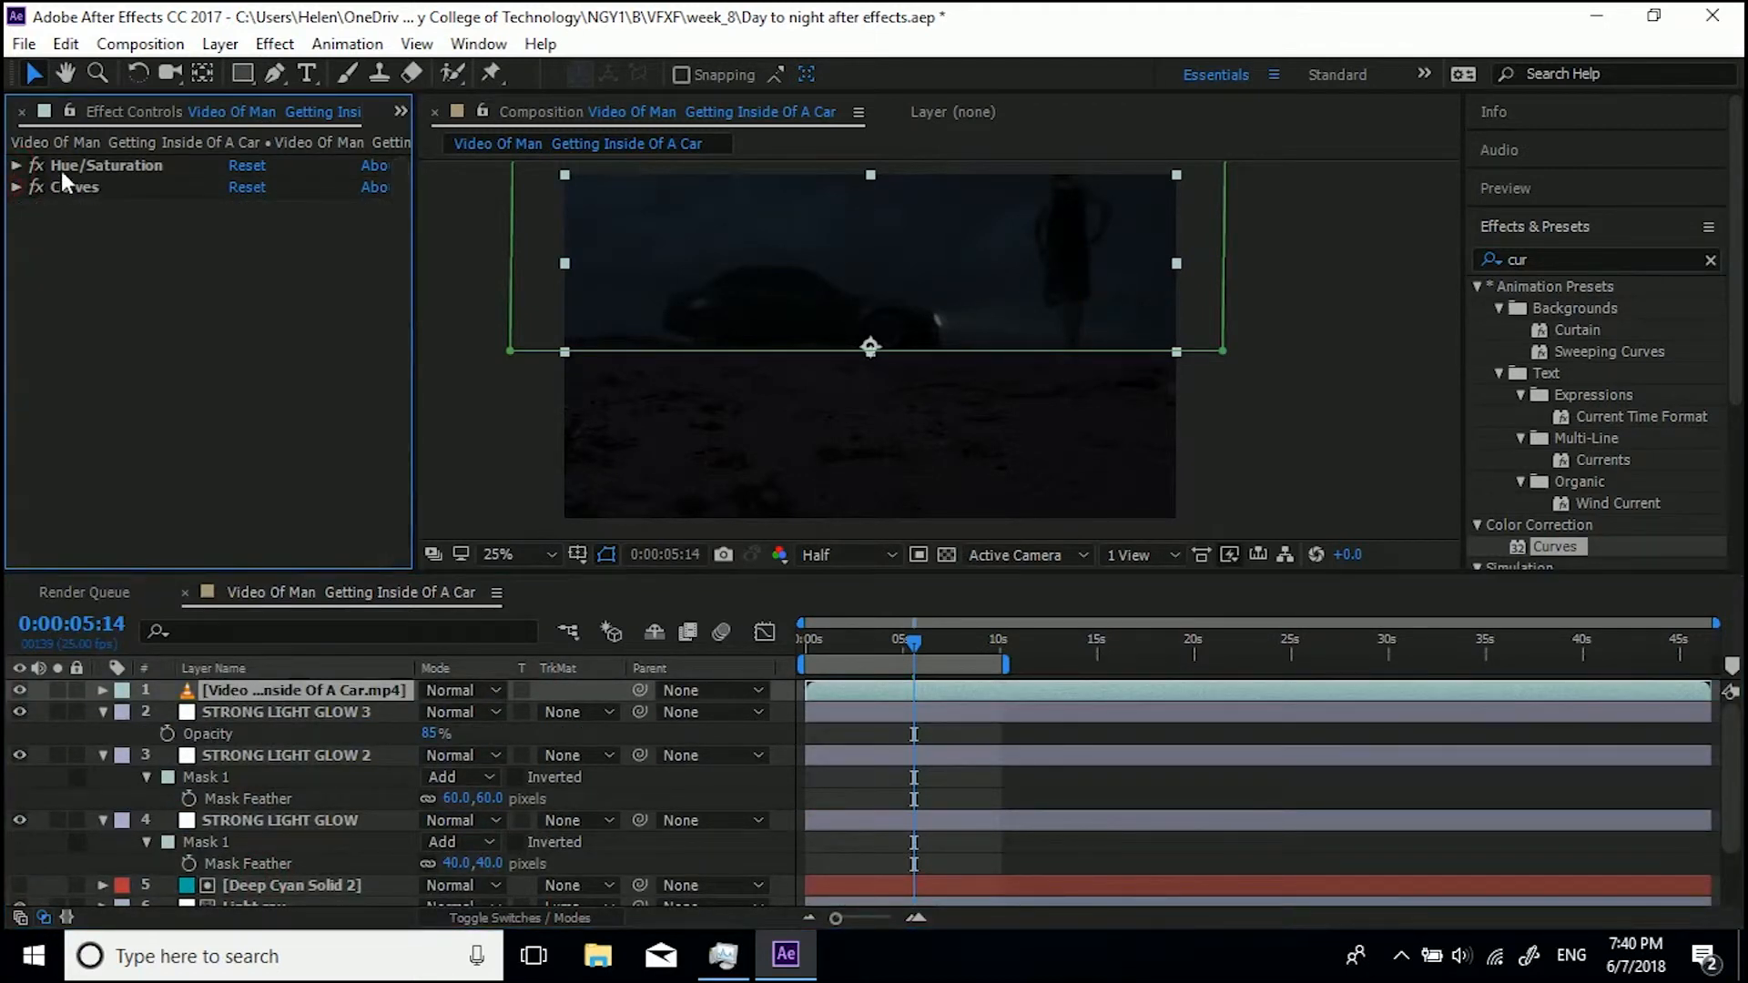
pyautogui.click(63, 168)
pyautogui.keyDown('shift'); pyautogui.click(80, 184); pyautogui.keyUp('shift')
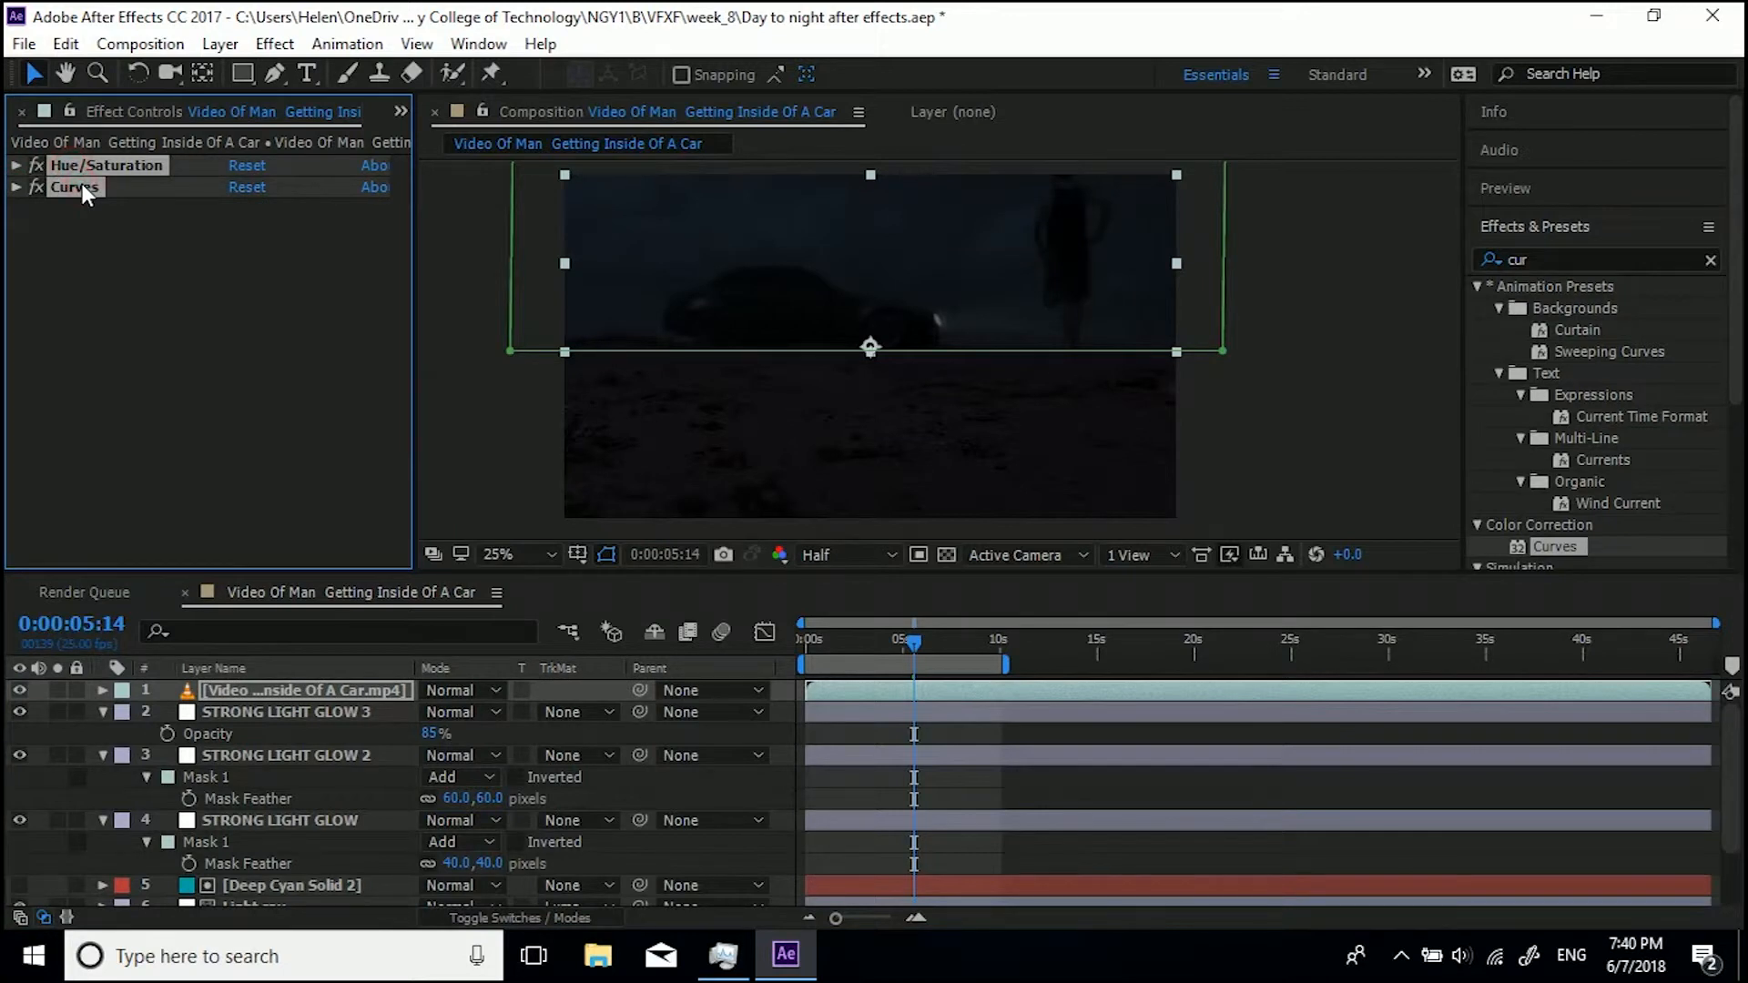
pyautogui.press('Delete')
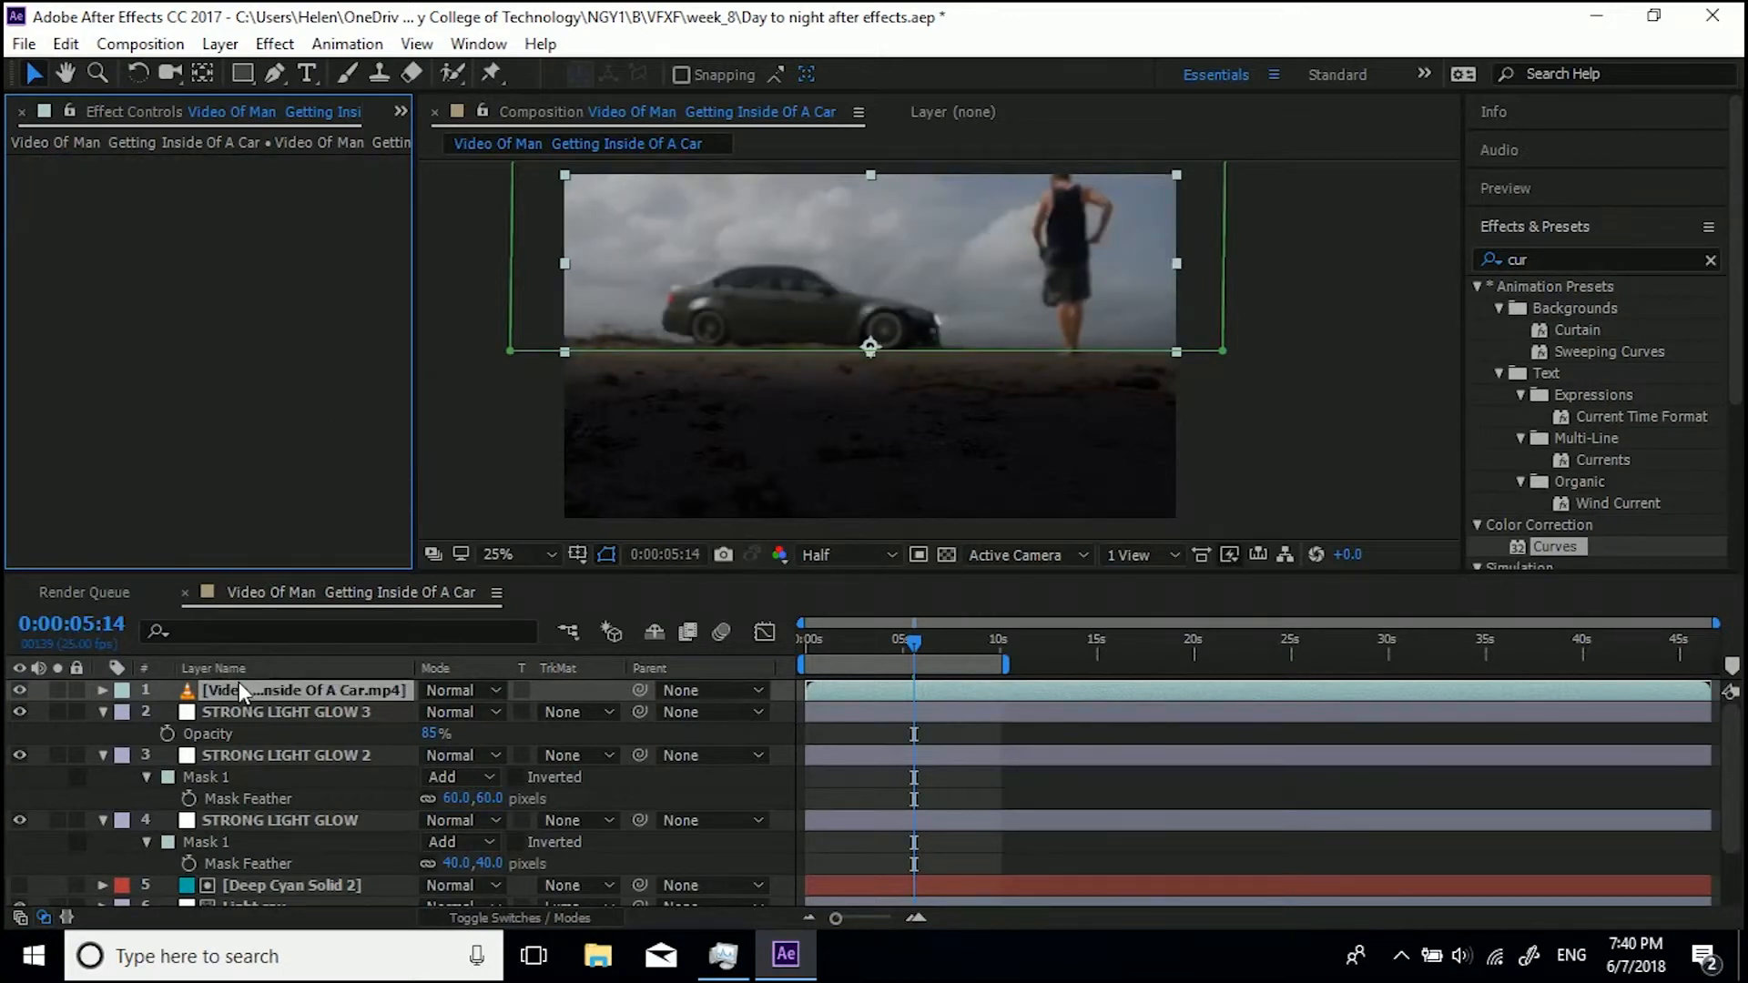
pyautogui.press('m')
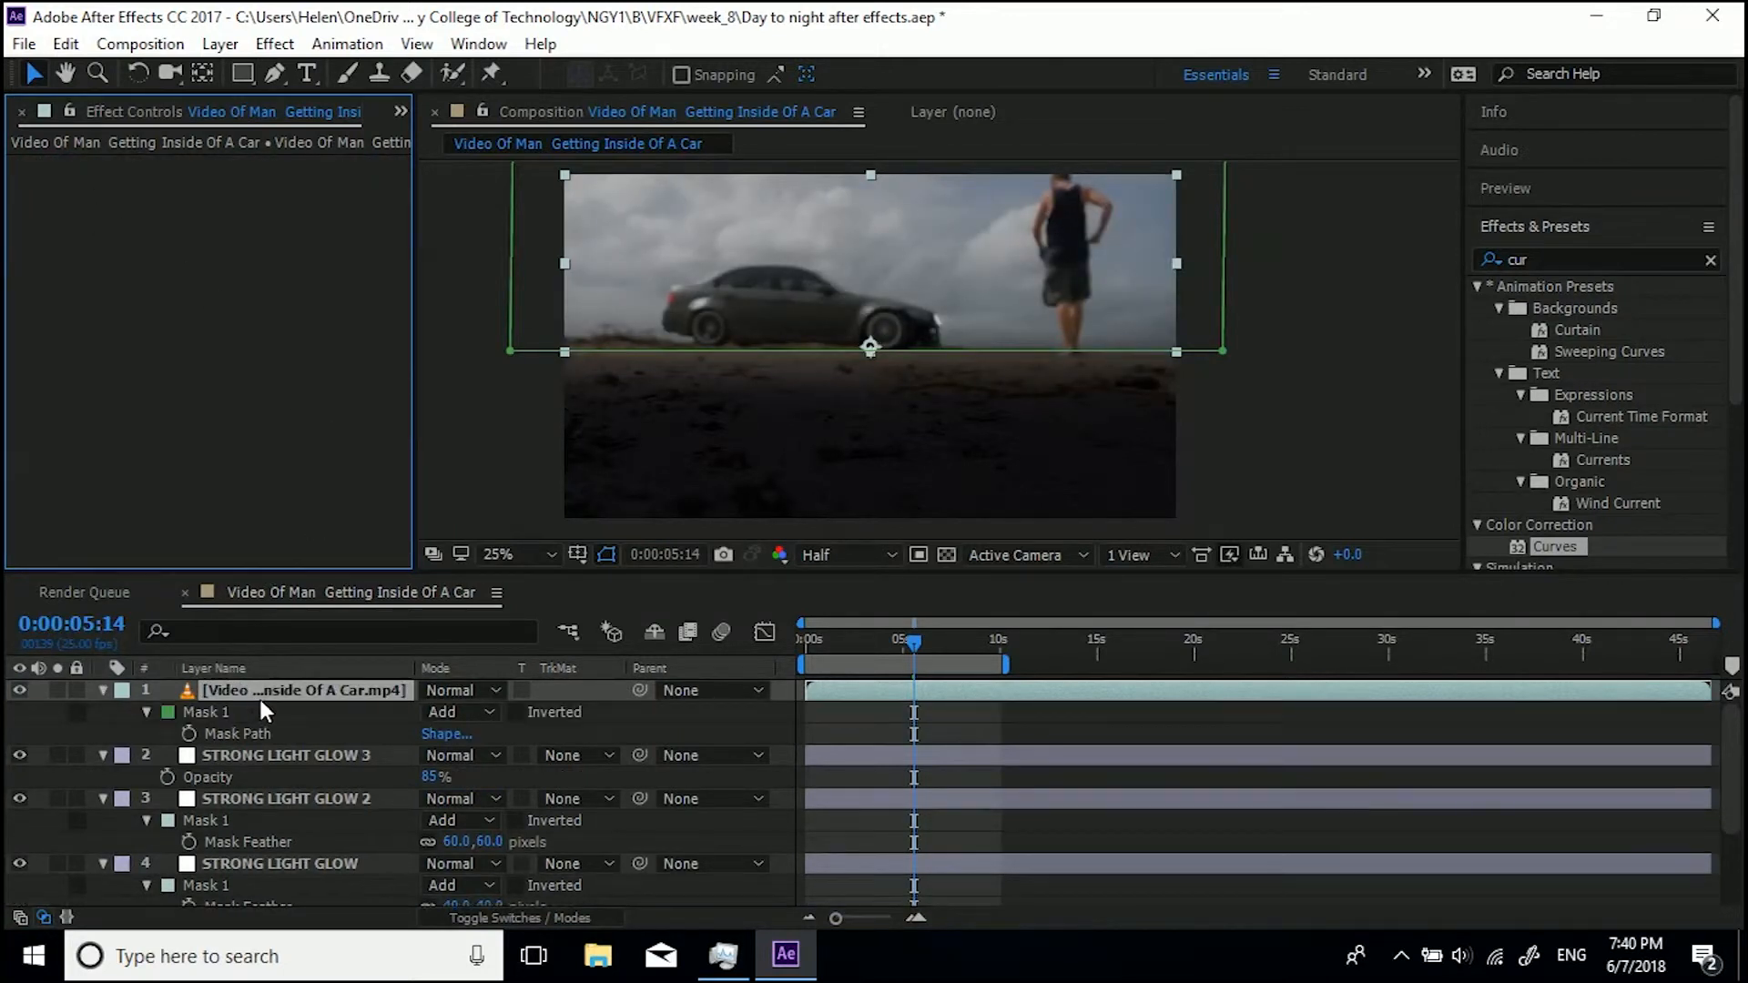
pyautogui.click(215, 711)
pyautogui.press('Delete')
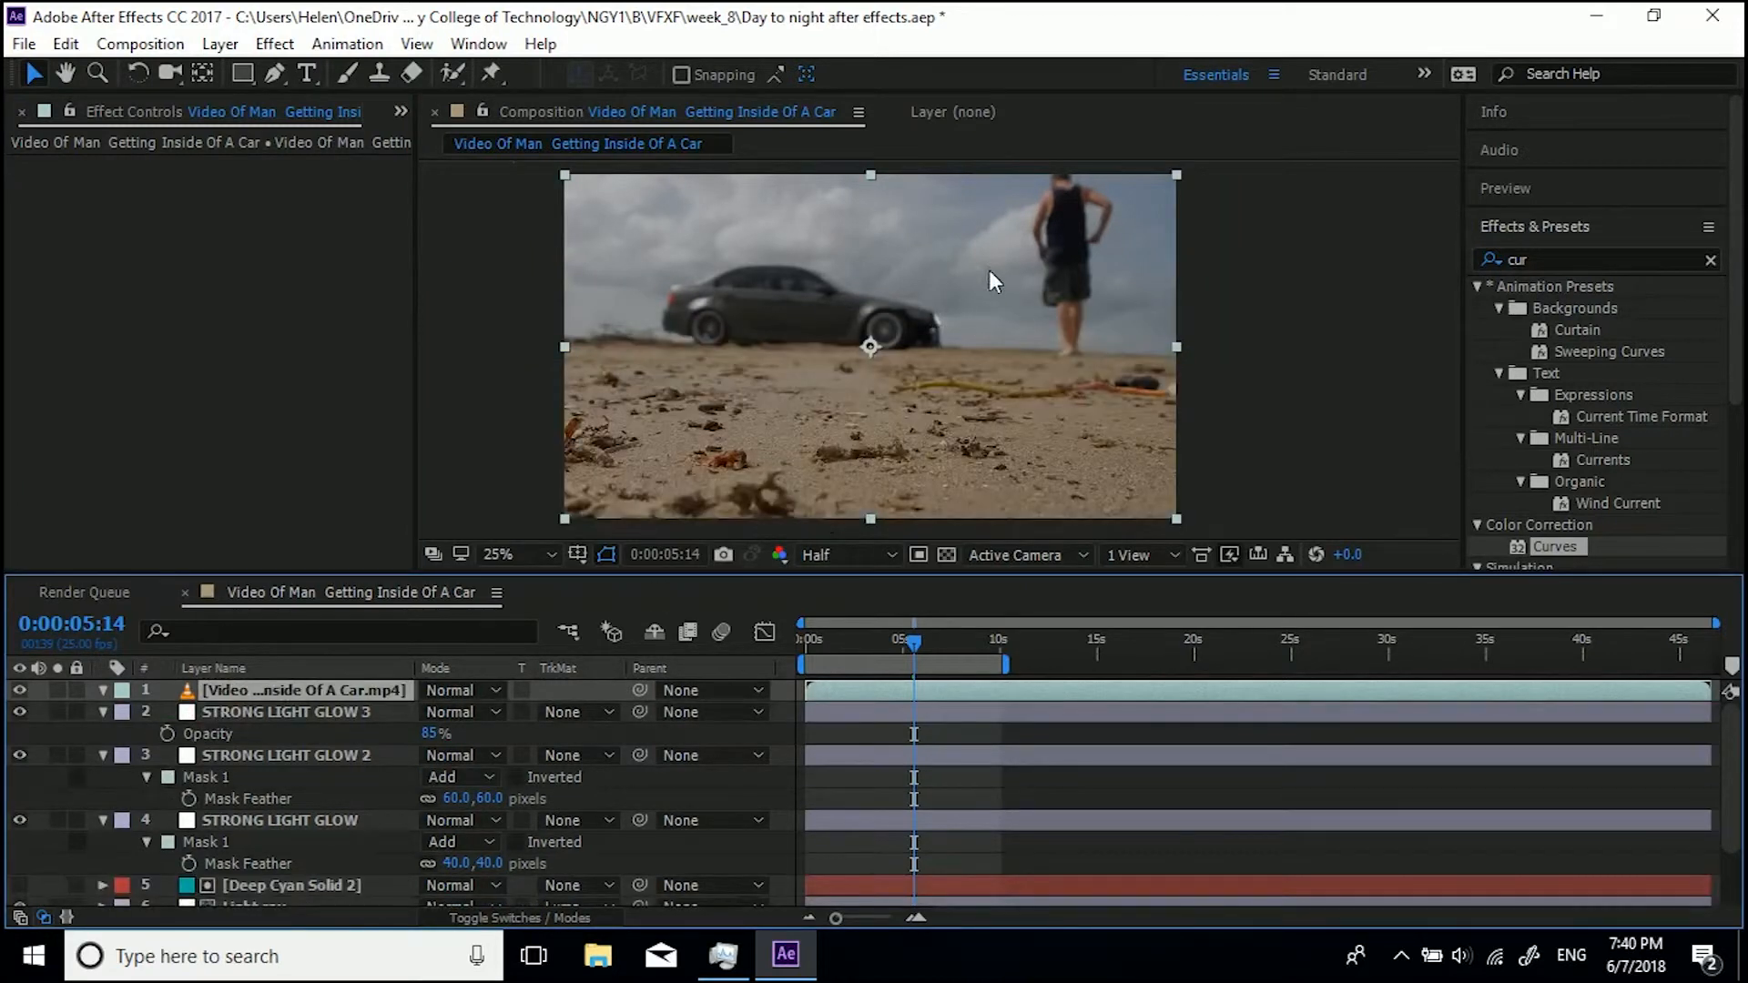
# Apply the Extract keying effect to the top footage layer and lower its White Point to 137
pyautogui.doubleClick(1518, 260)
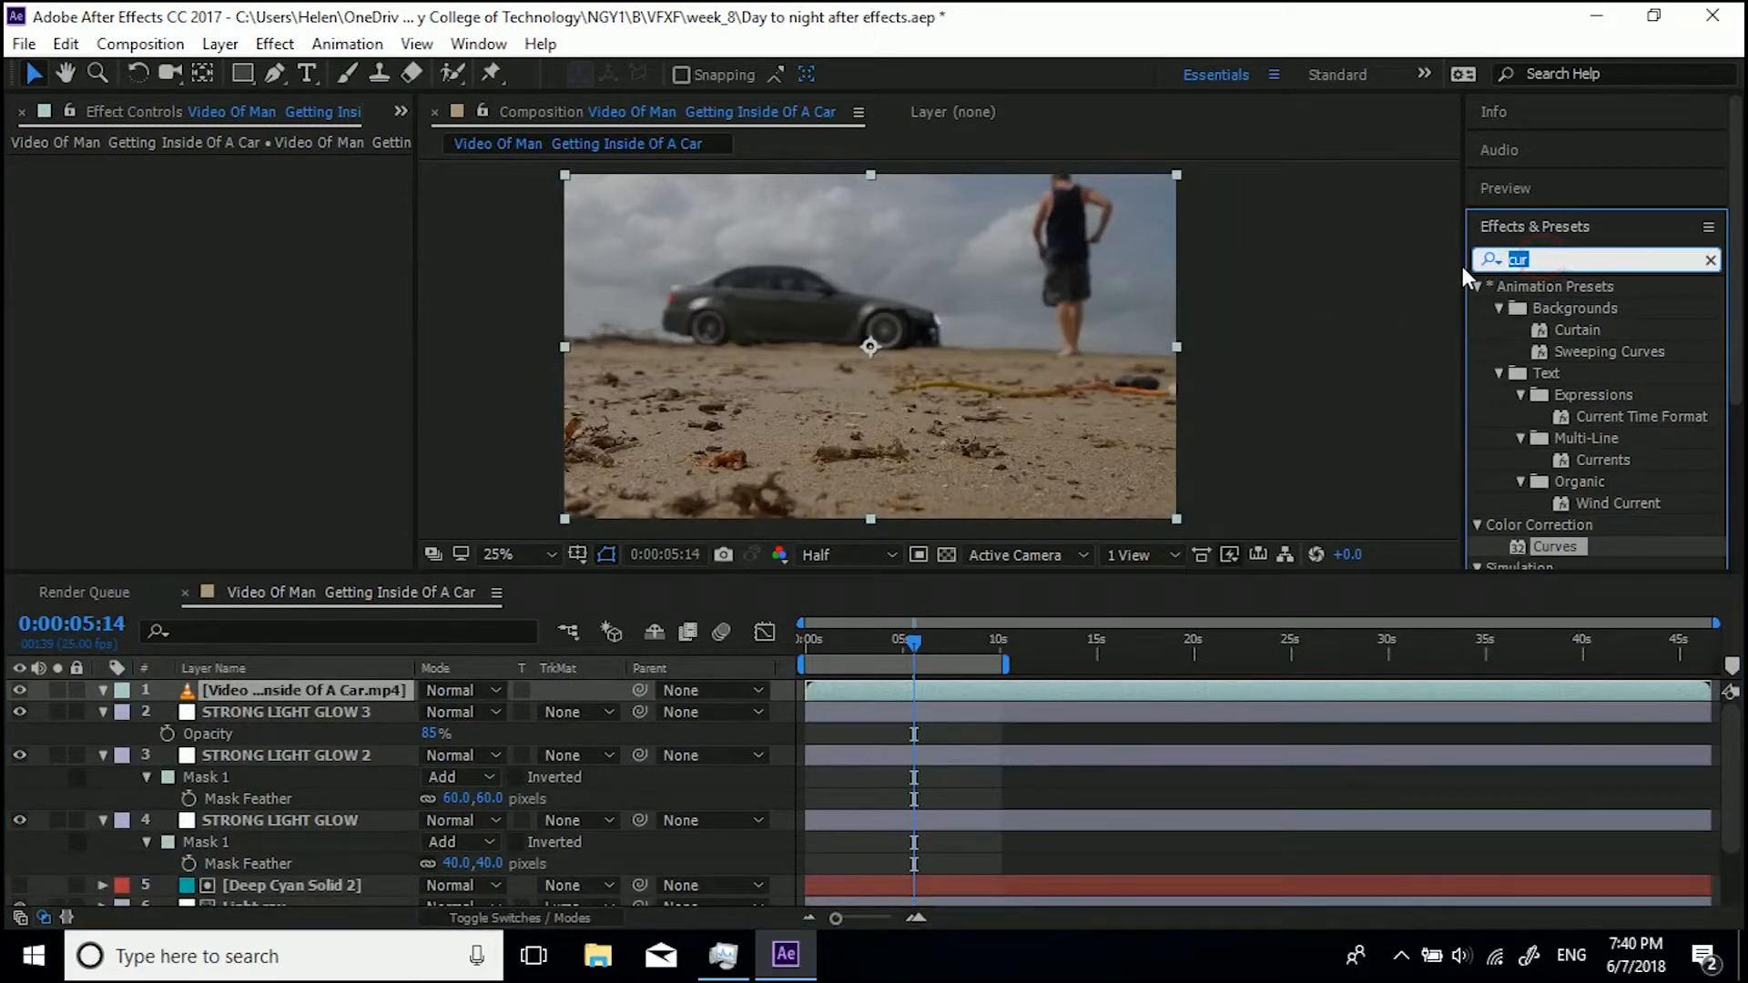
pyautogui.write('Ext')
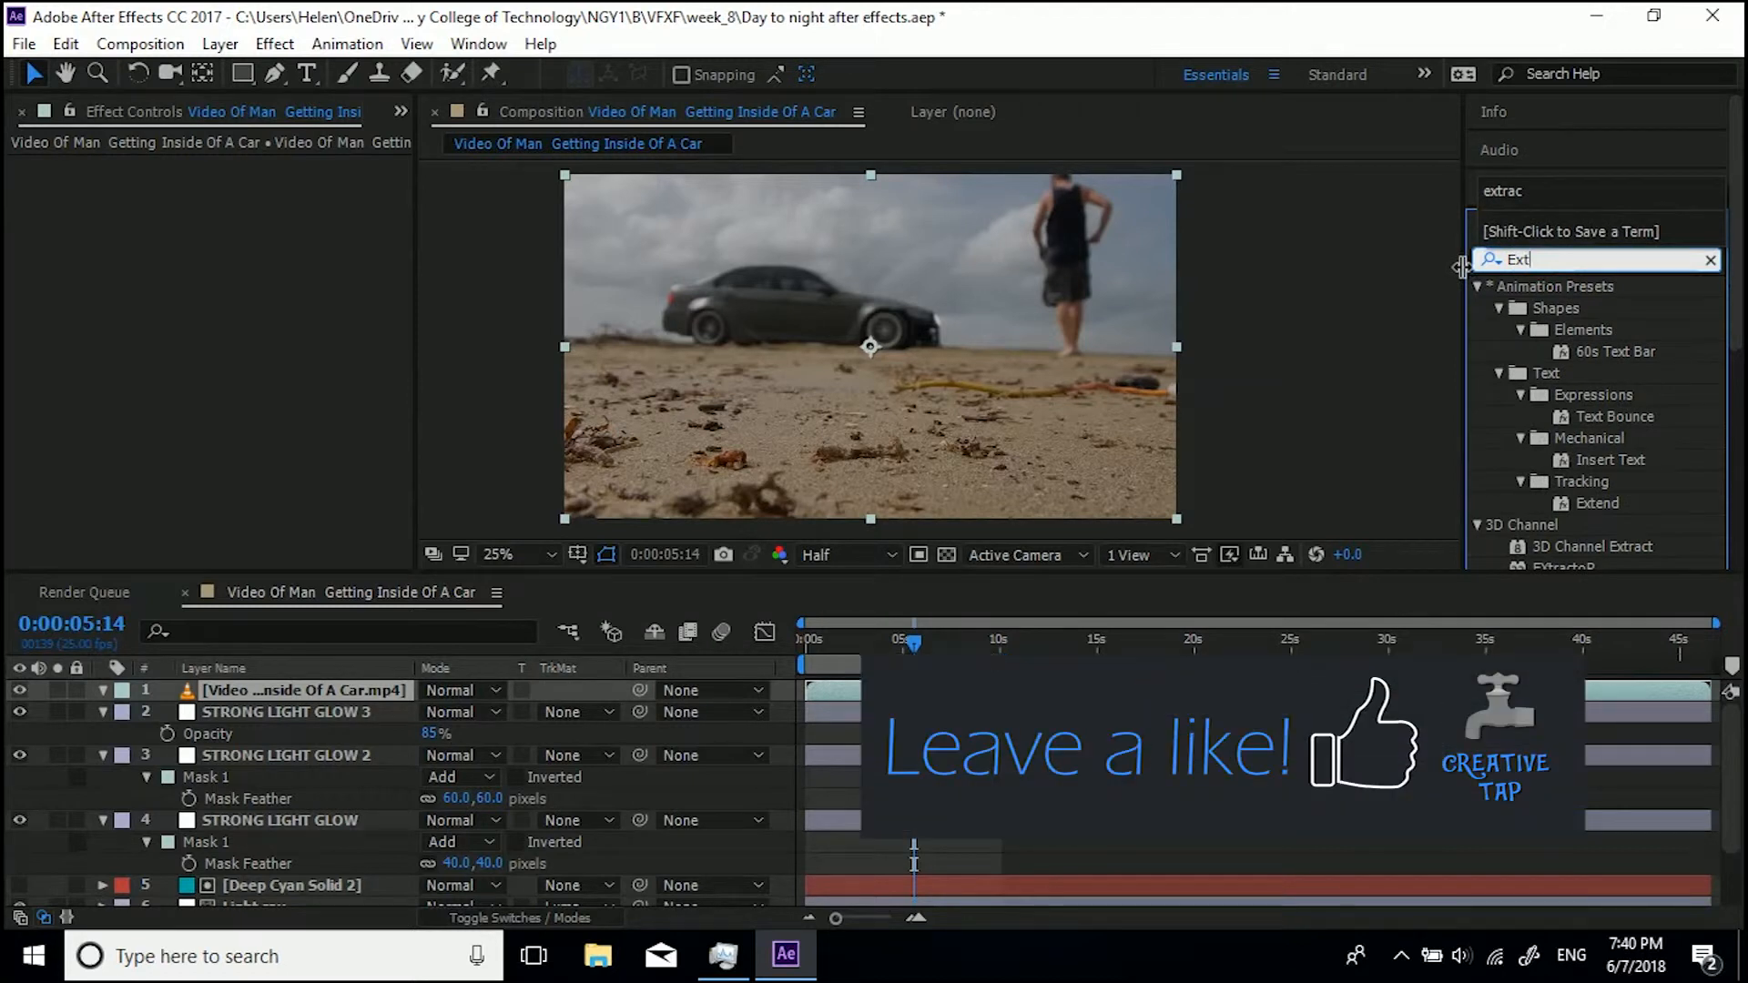
pyautogui.write('ract')
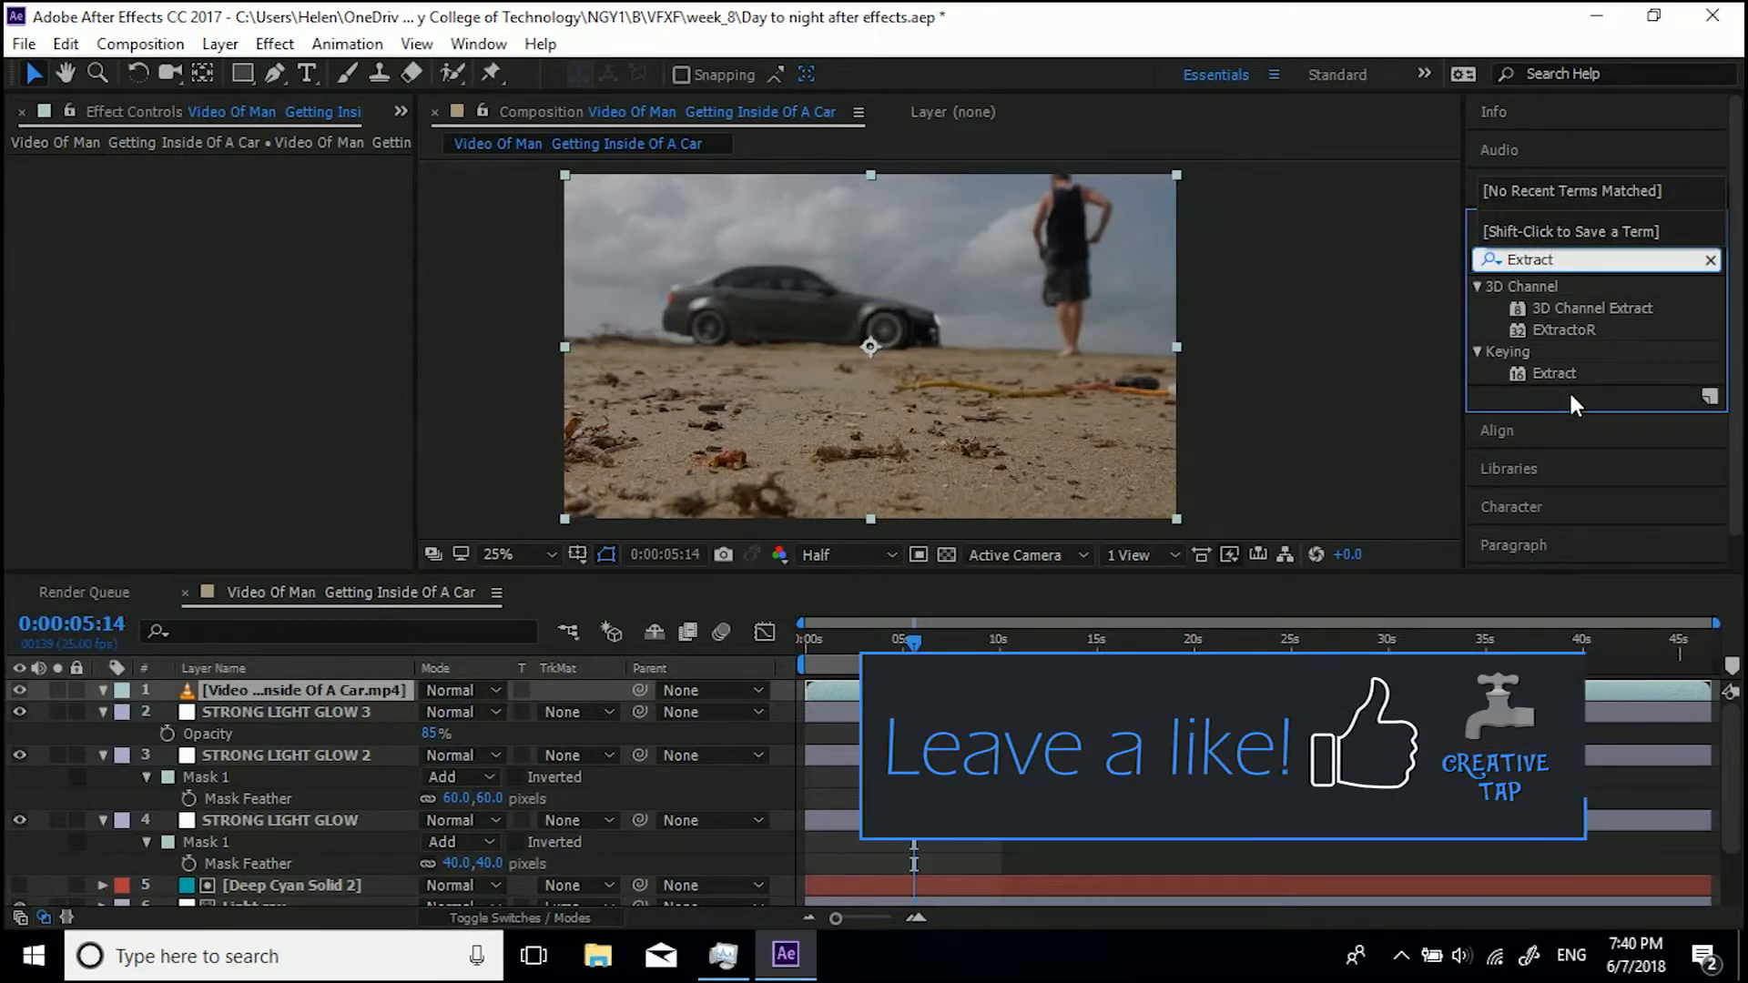
pyautogui.moveTo(1554, 374); pyautogui.dragTo(970, 262)
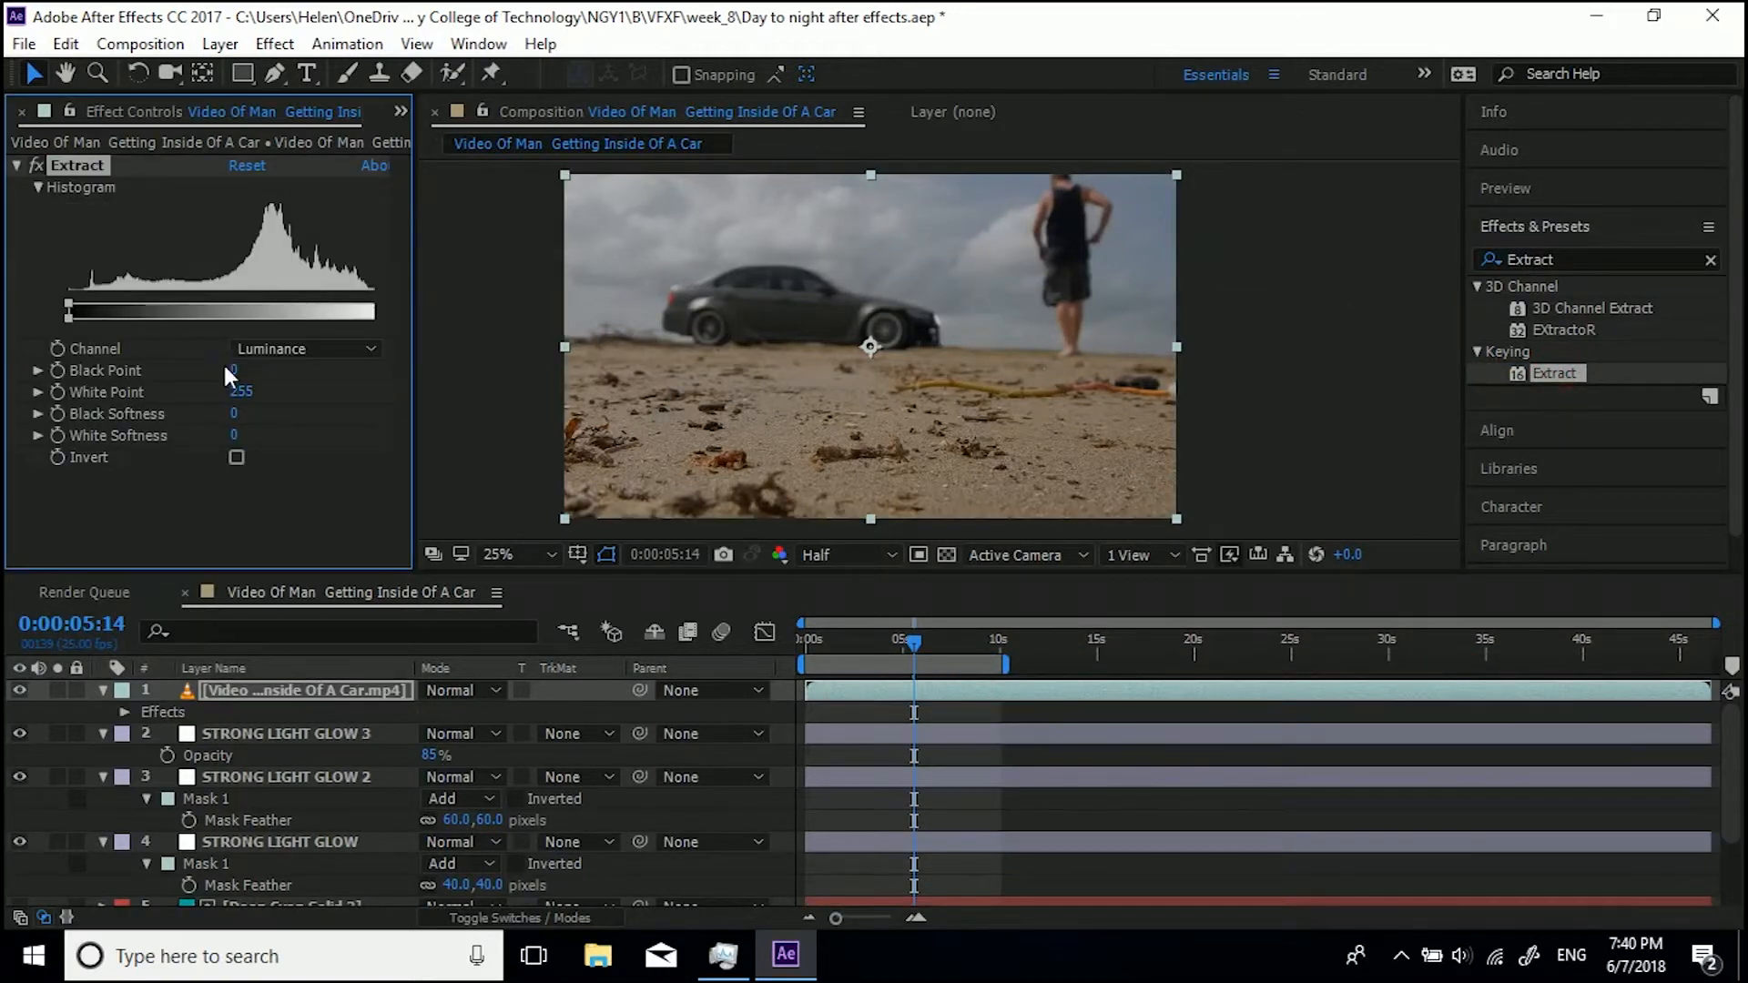
pyautogui.moveTo(241, 391); pyautogui.dragTo(97, 397)
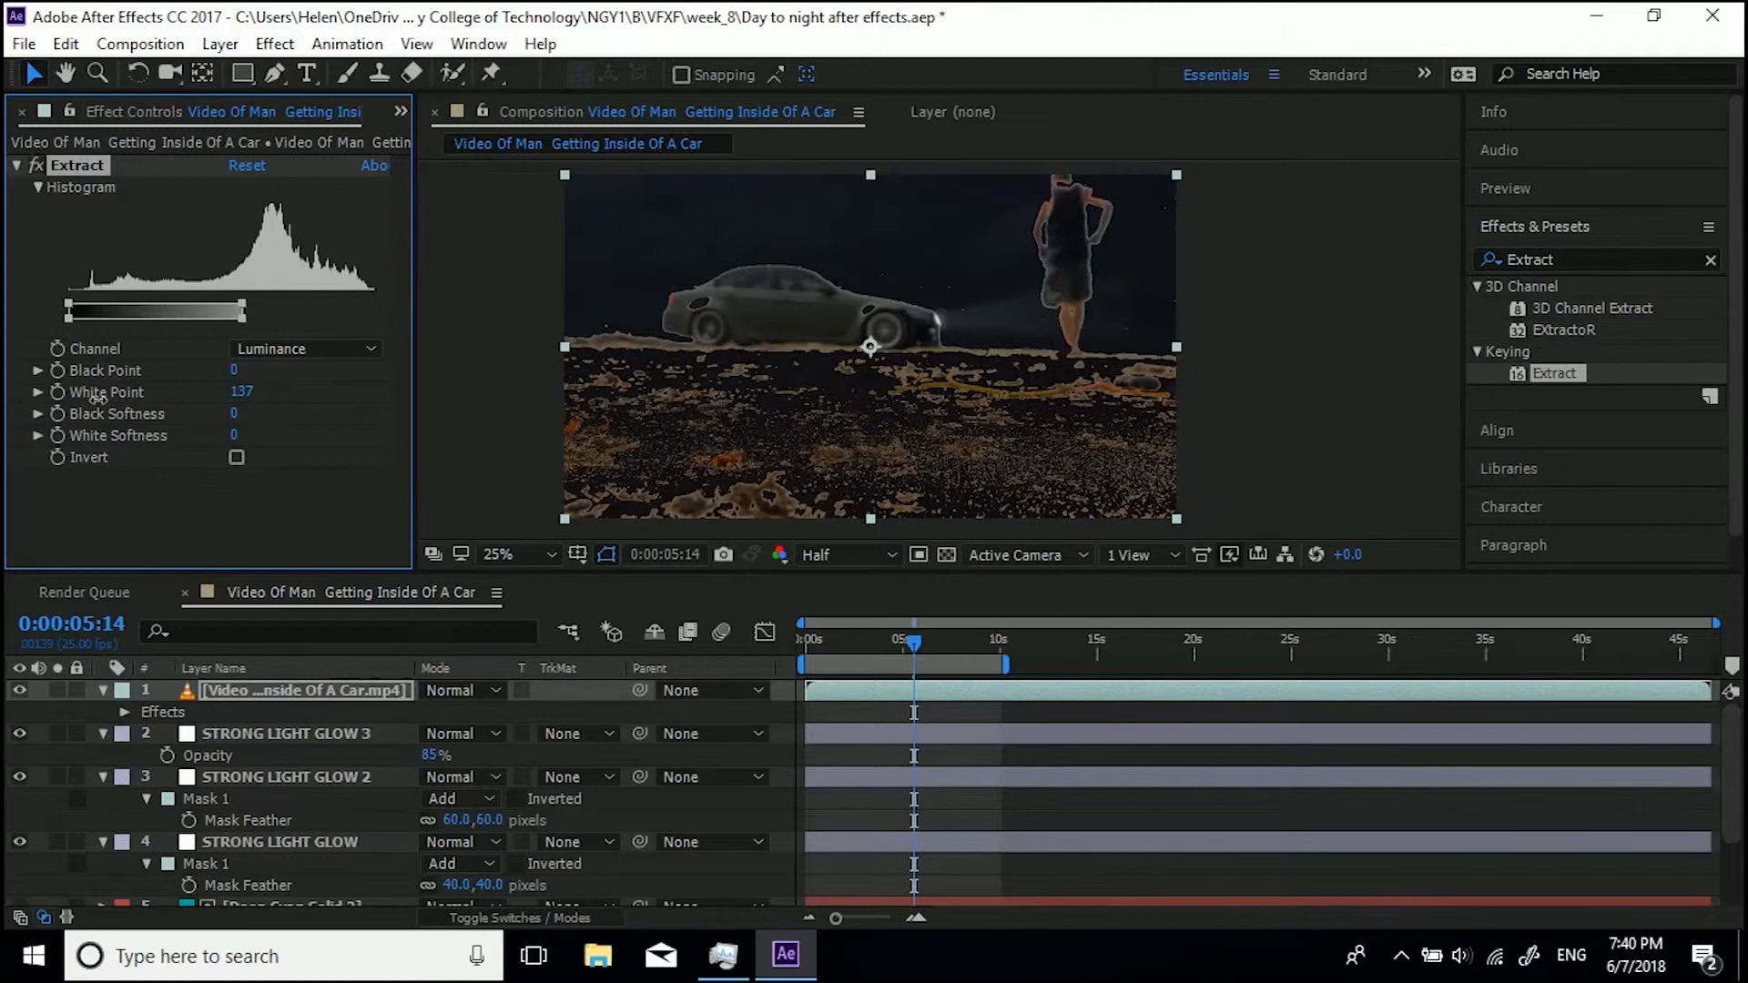
# Draw a closed four-point Pen mask on the top footage layer around the man, from the car's front to the frame's edge
pyautogui.click(269, 73)
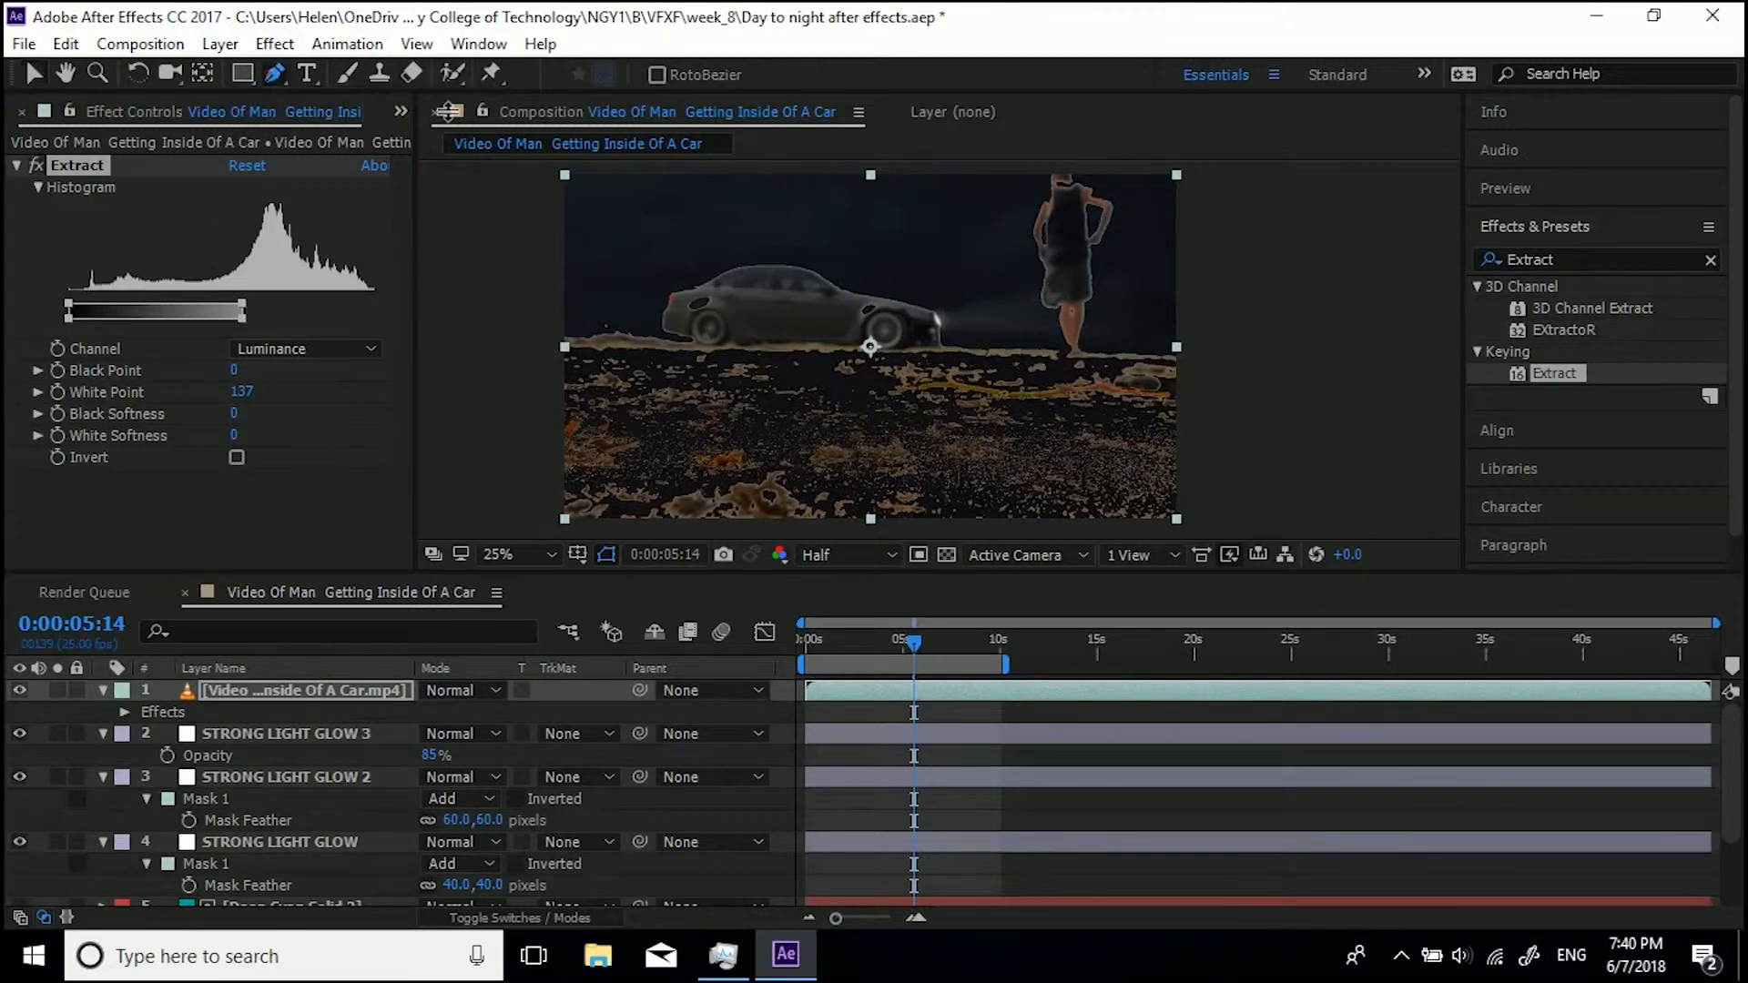
pyautogui.click(931, 170)
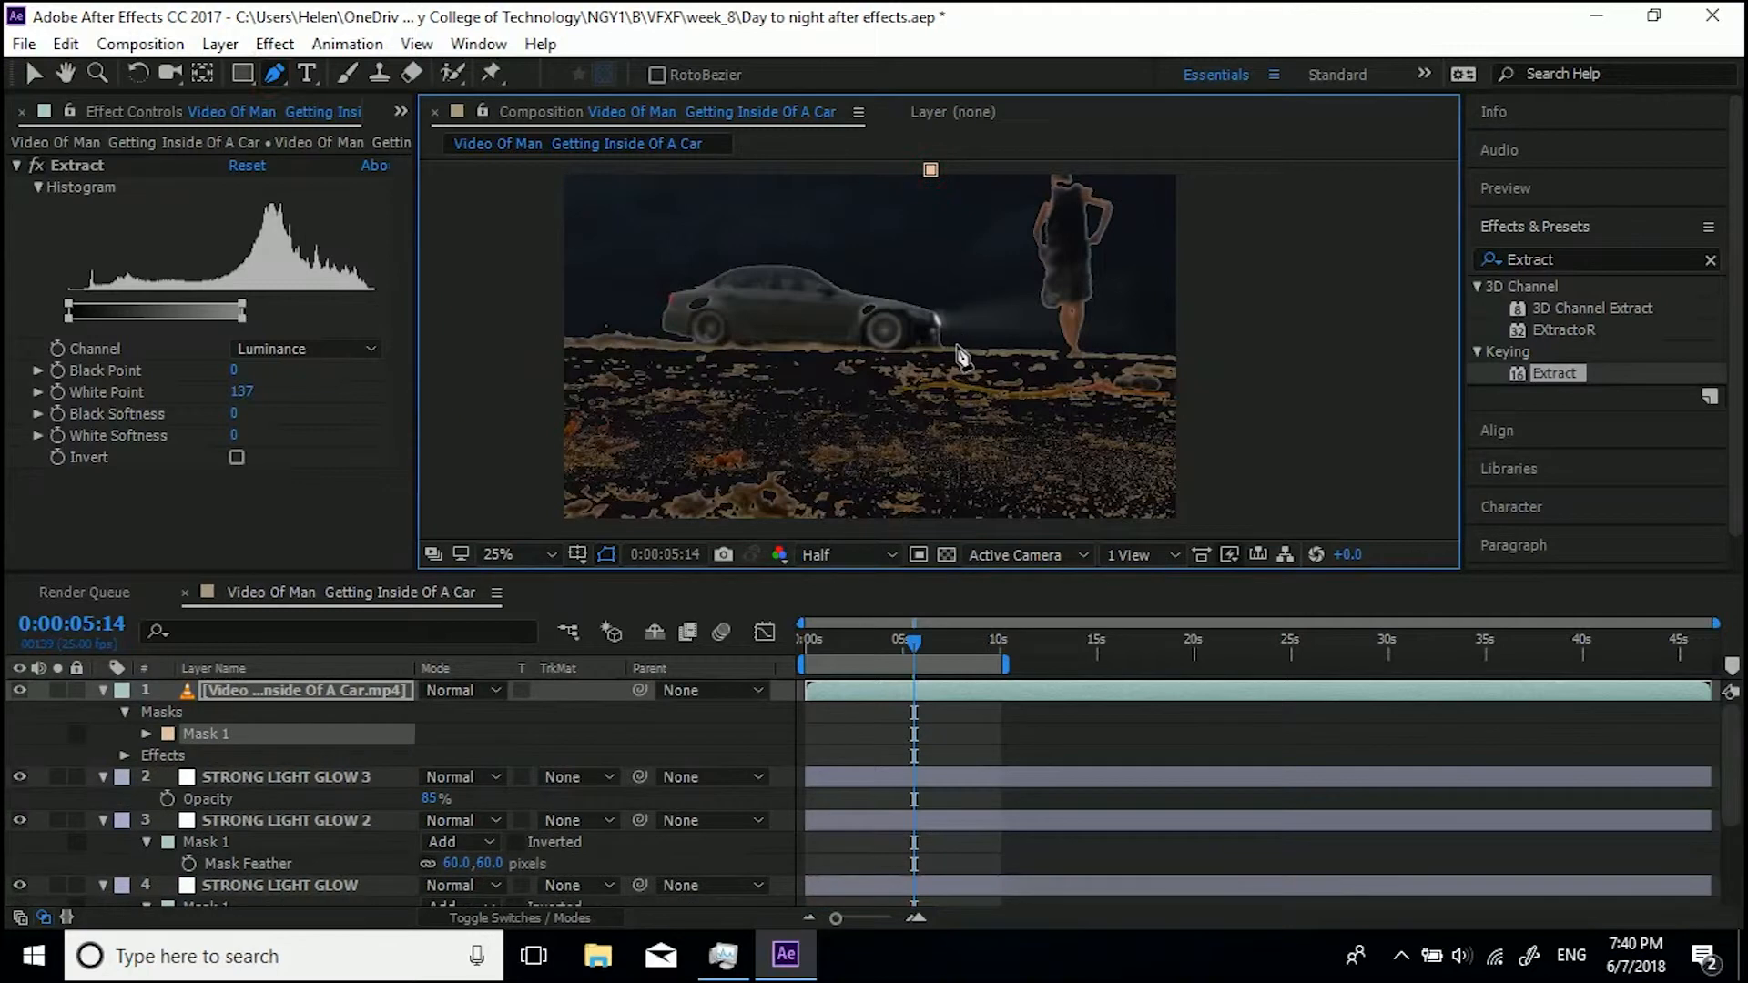
pyautogui.click(950, 346)
pyautogui.click(1179, 348)
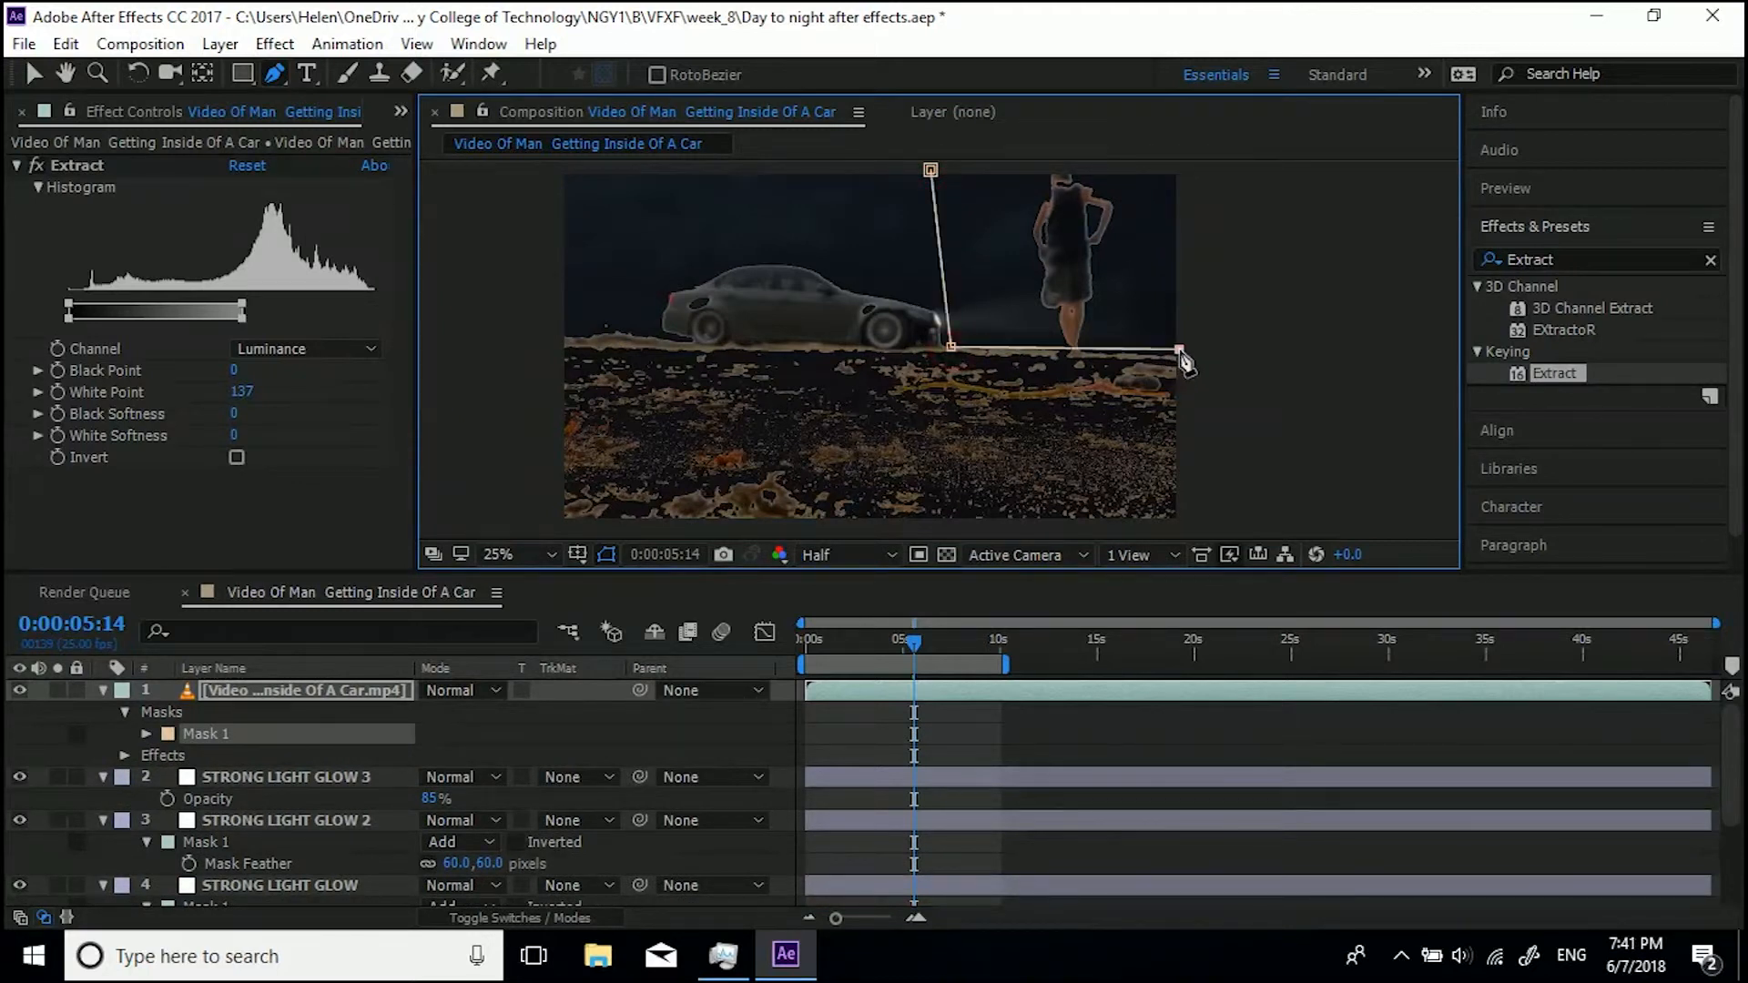
pyautogui.click(1186, 170)
pyautogui.click(931, 170)
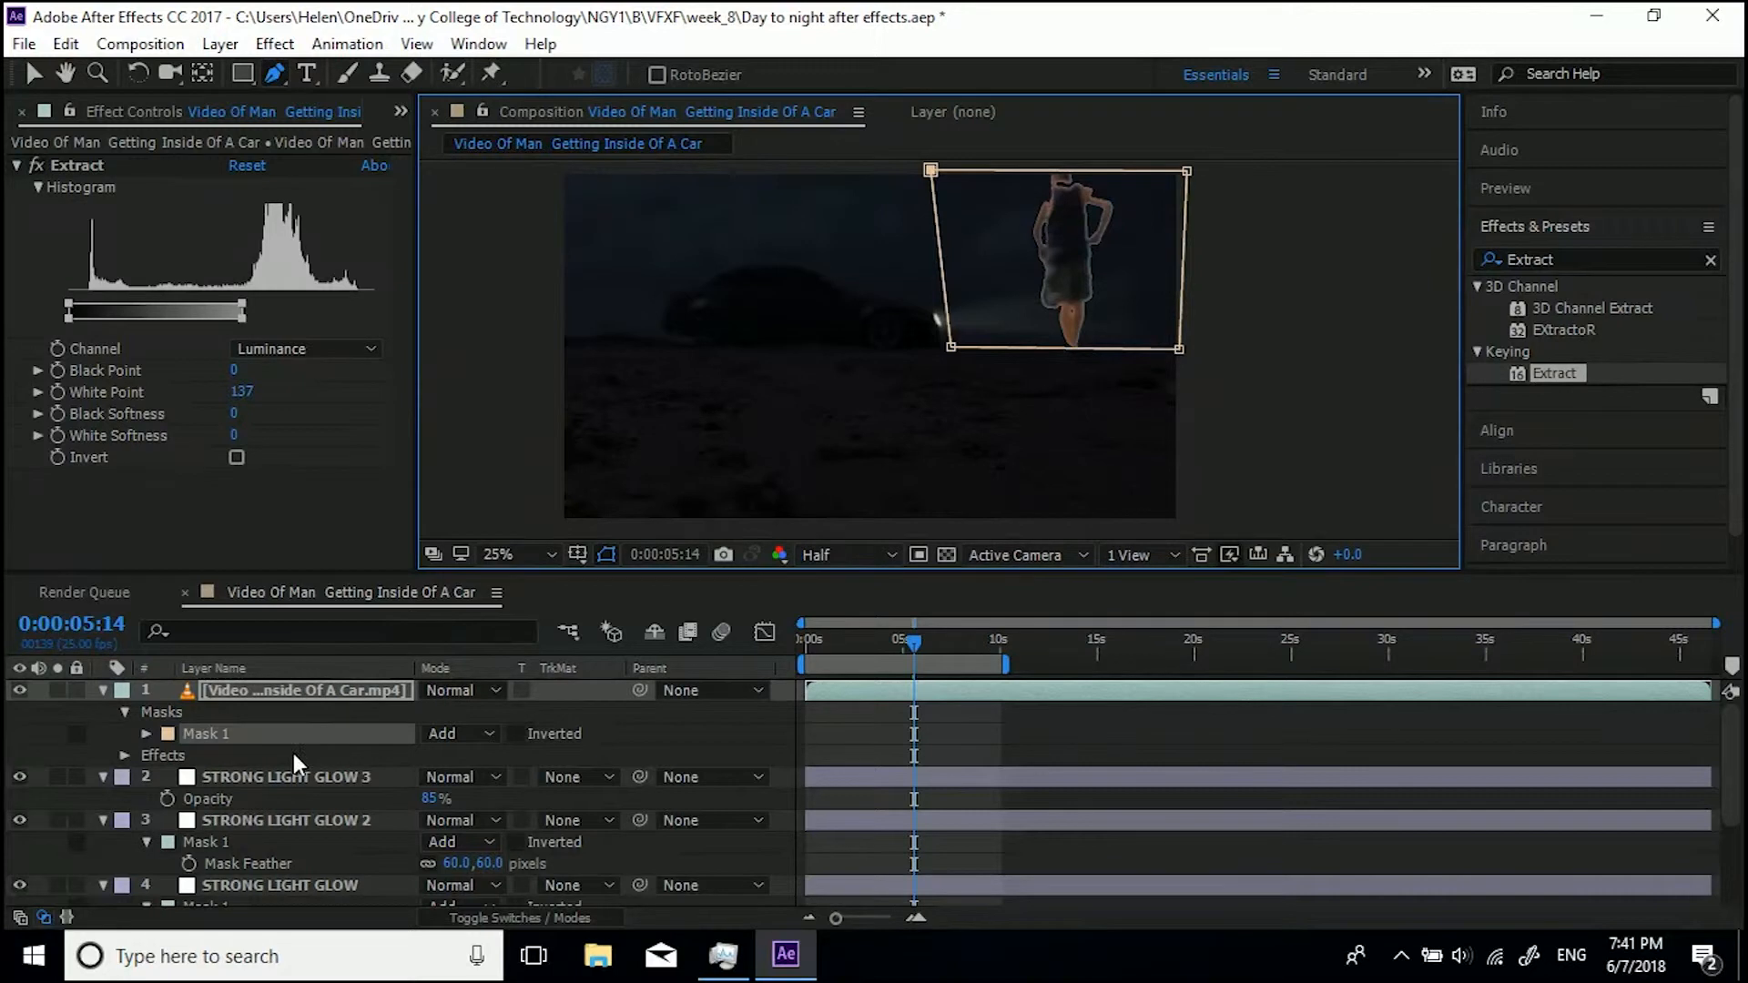
# Copy the Hue/Saturation and Curves effects from the bottom footage layer onto the masked top footage layer
pyautogui.scroll(-5, 282, 812)
pyautogui.click(275, 890)
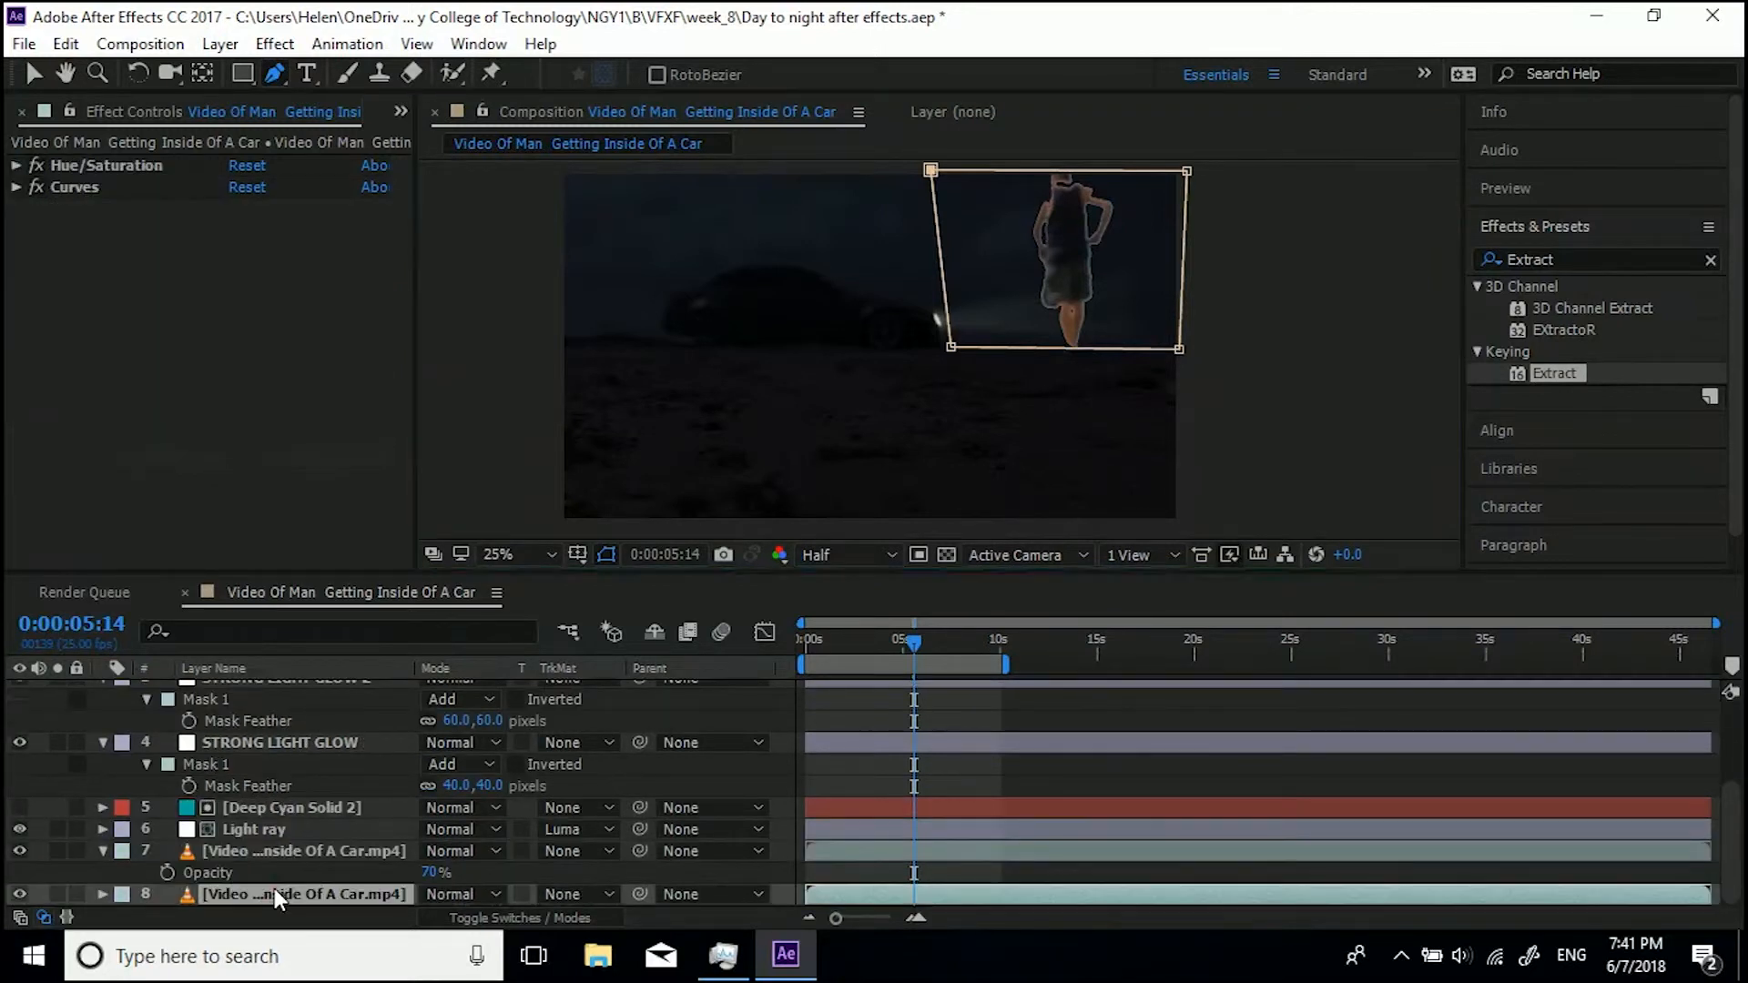
pyautogui.click(108, 165)
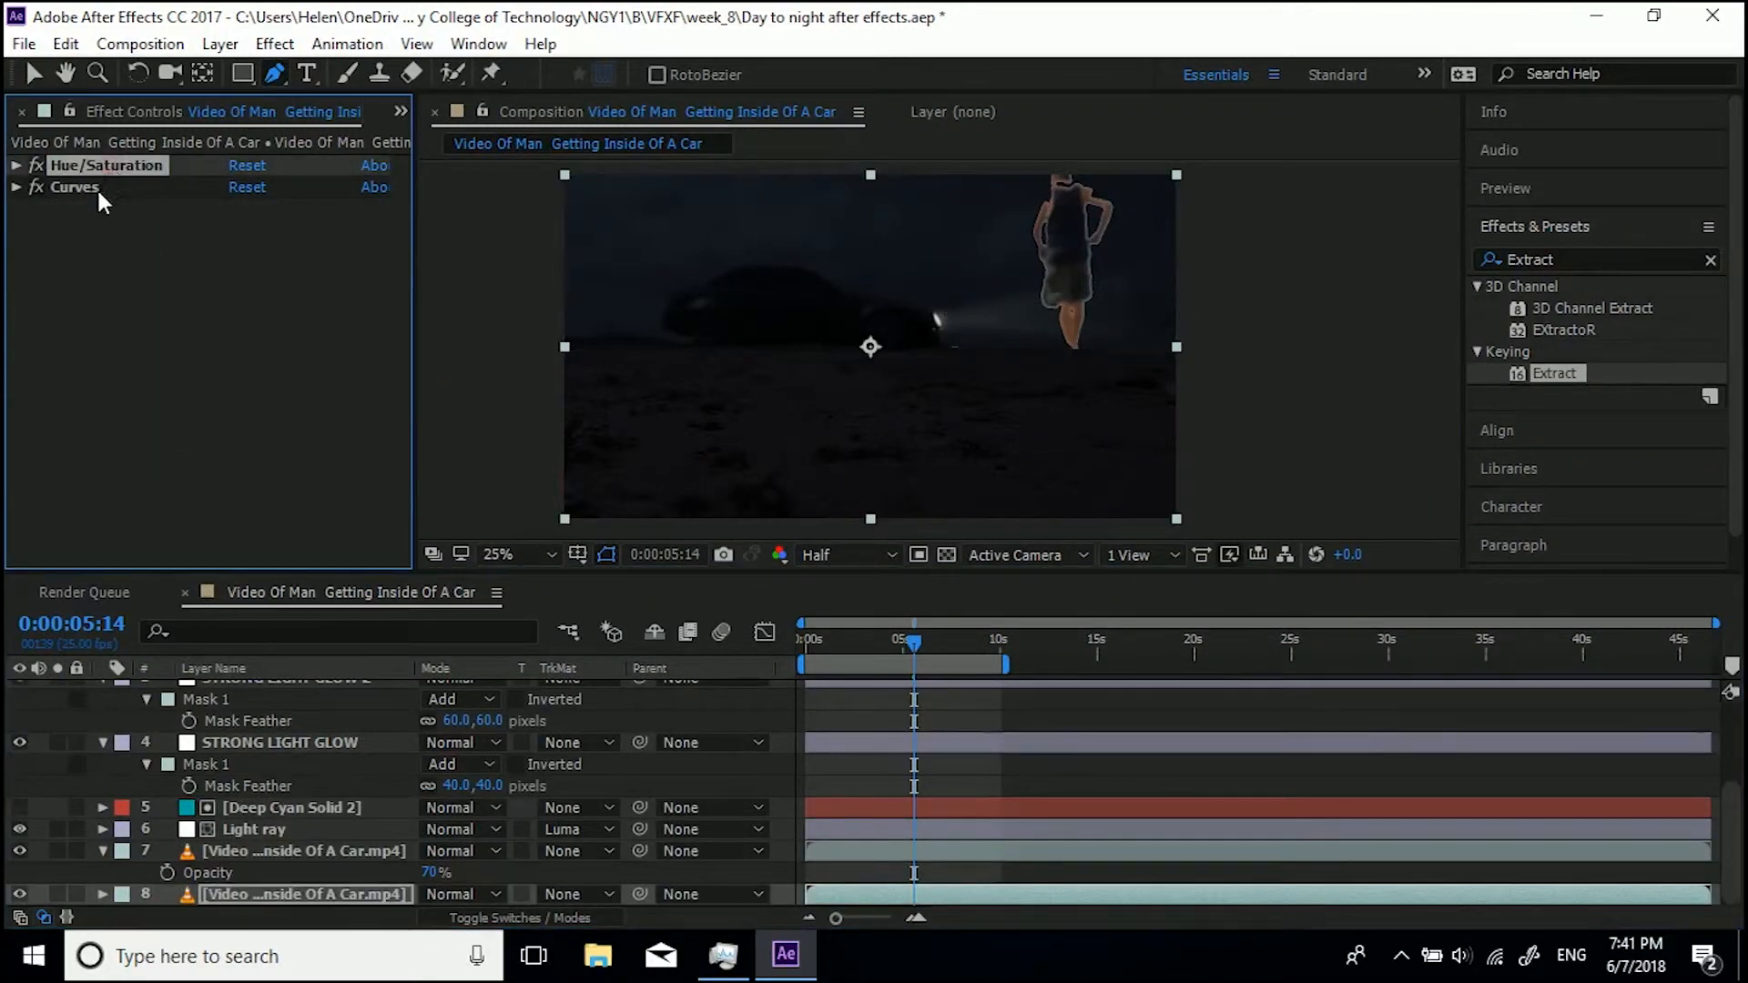
pyautogui.keyDown('shift'); pyautogui.click(96, 187); pyautogui.keyUp('shift')
pyautogui.scroll(5, 251, 790)
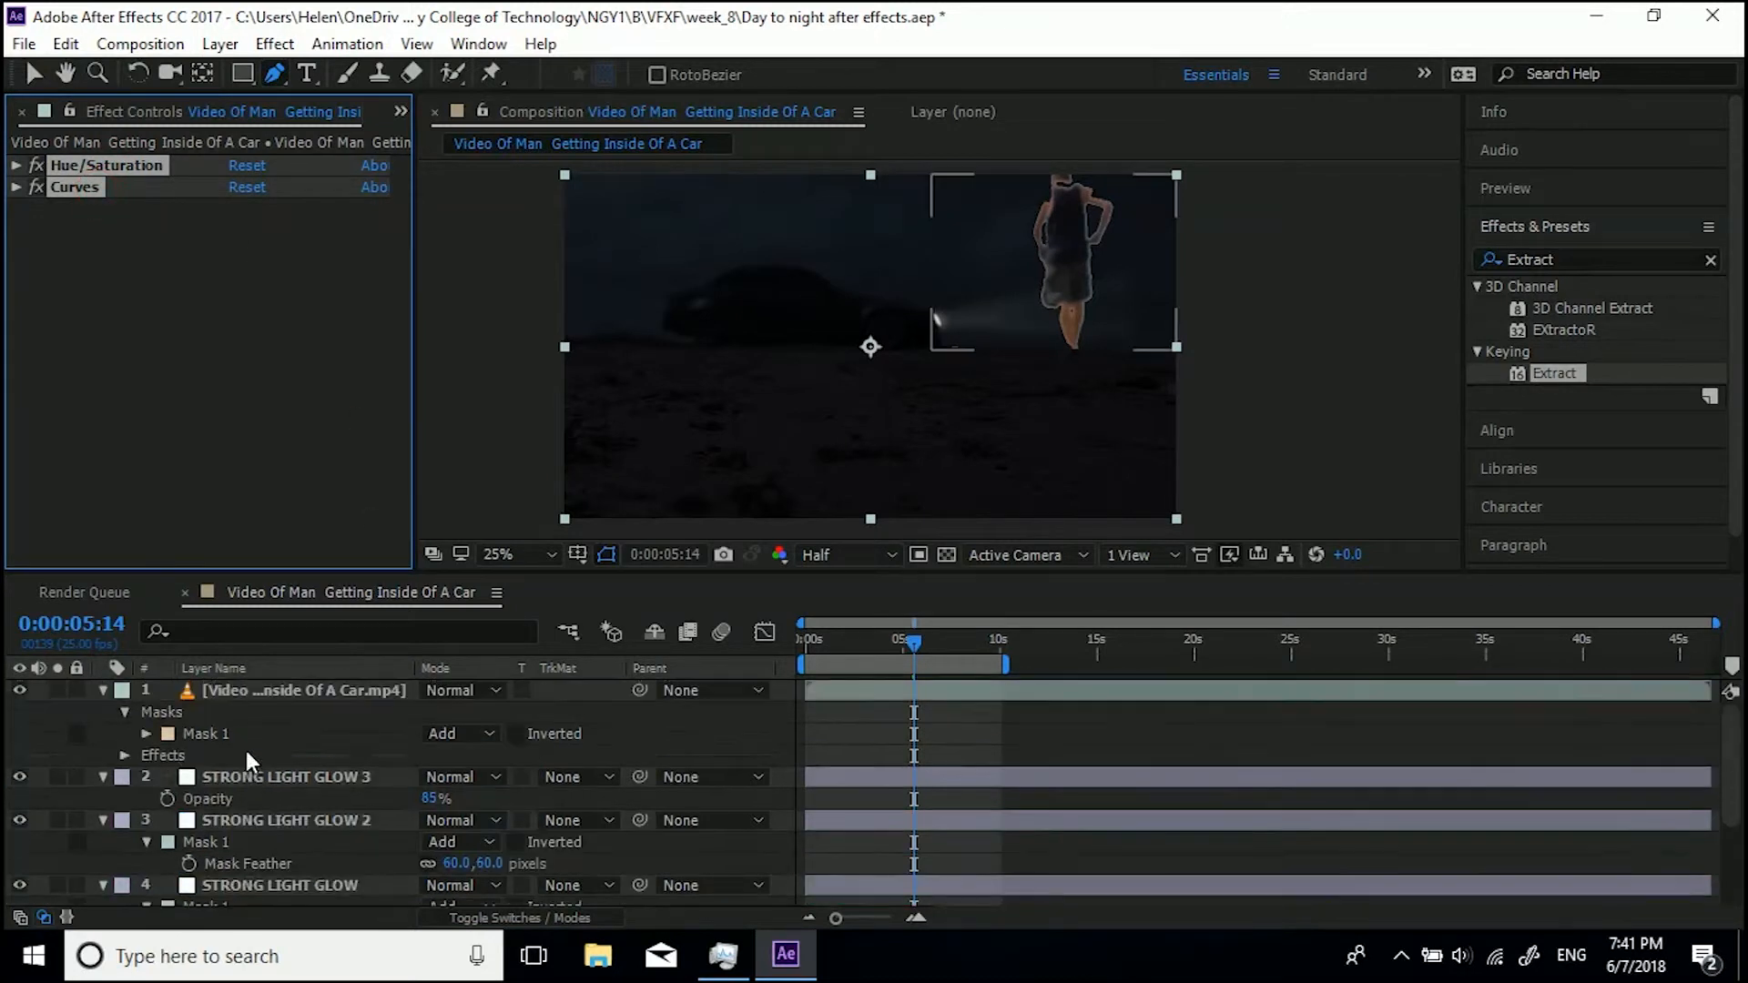
pyautogui.click(245, 688)
pyautogui.hotkey('ctrl', 'v')
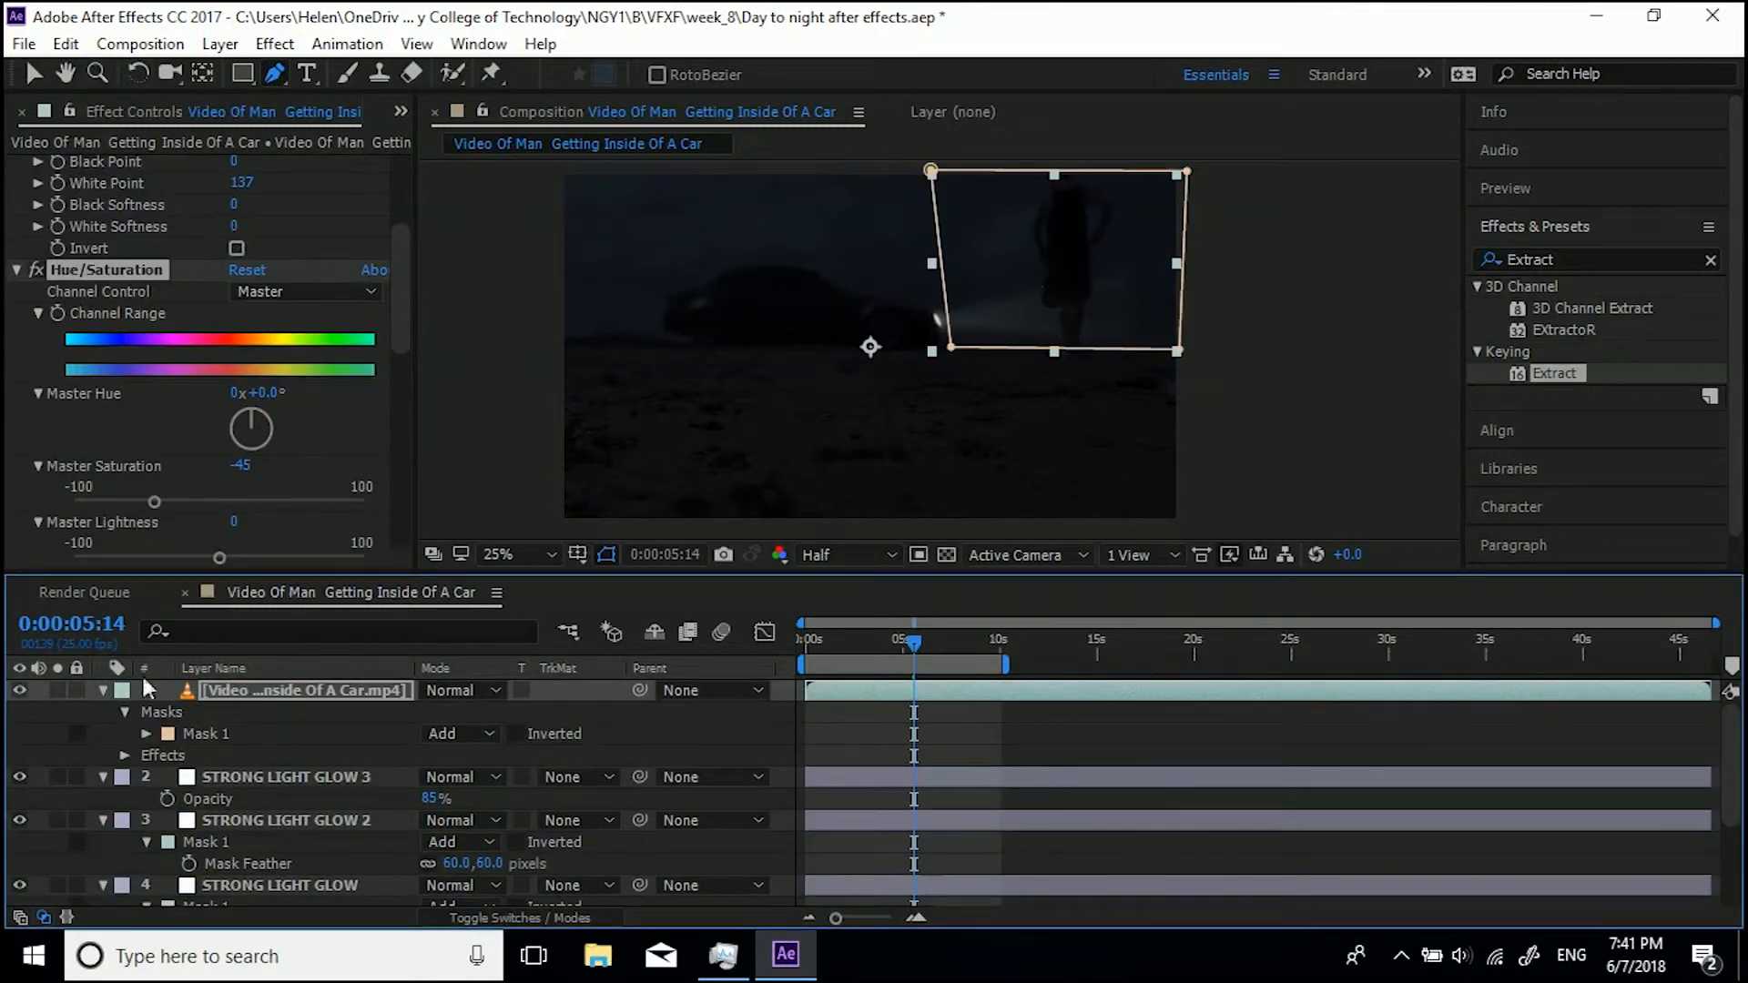
# Compare the man and the beam up close with the masked top footage layer hidden and shown
pyautogui.click(15, 690)
pyautogui.scroll(4, 1046, 314)
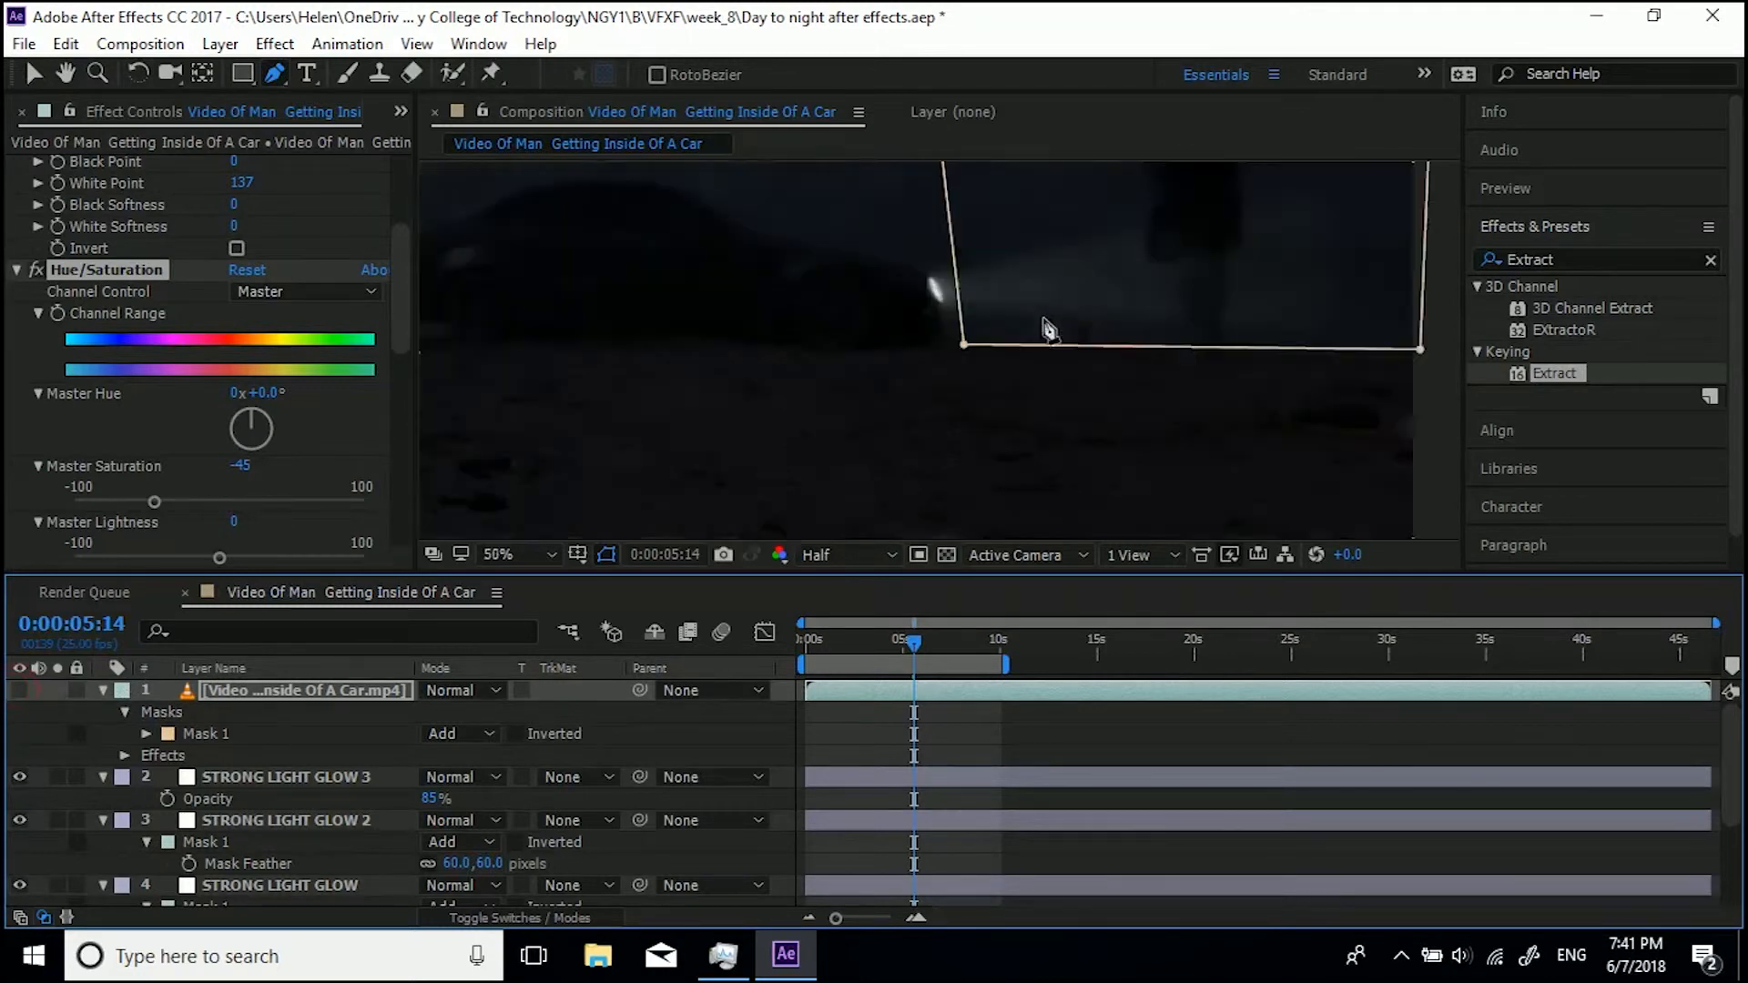
pyautogui.moveTo(1211, 267); pyautogui.dragTo(694, 421)
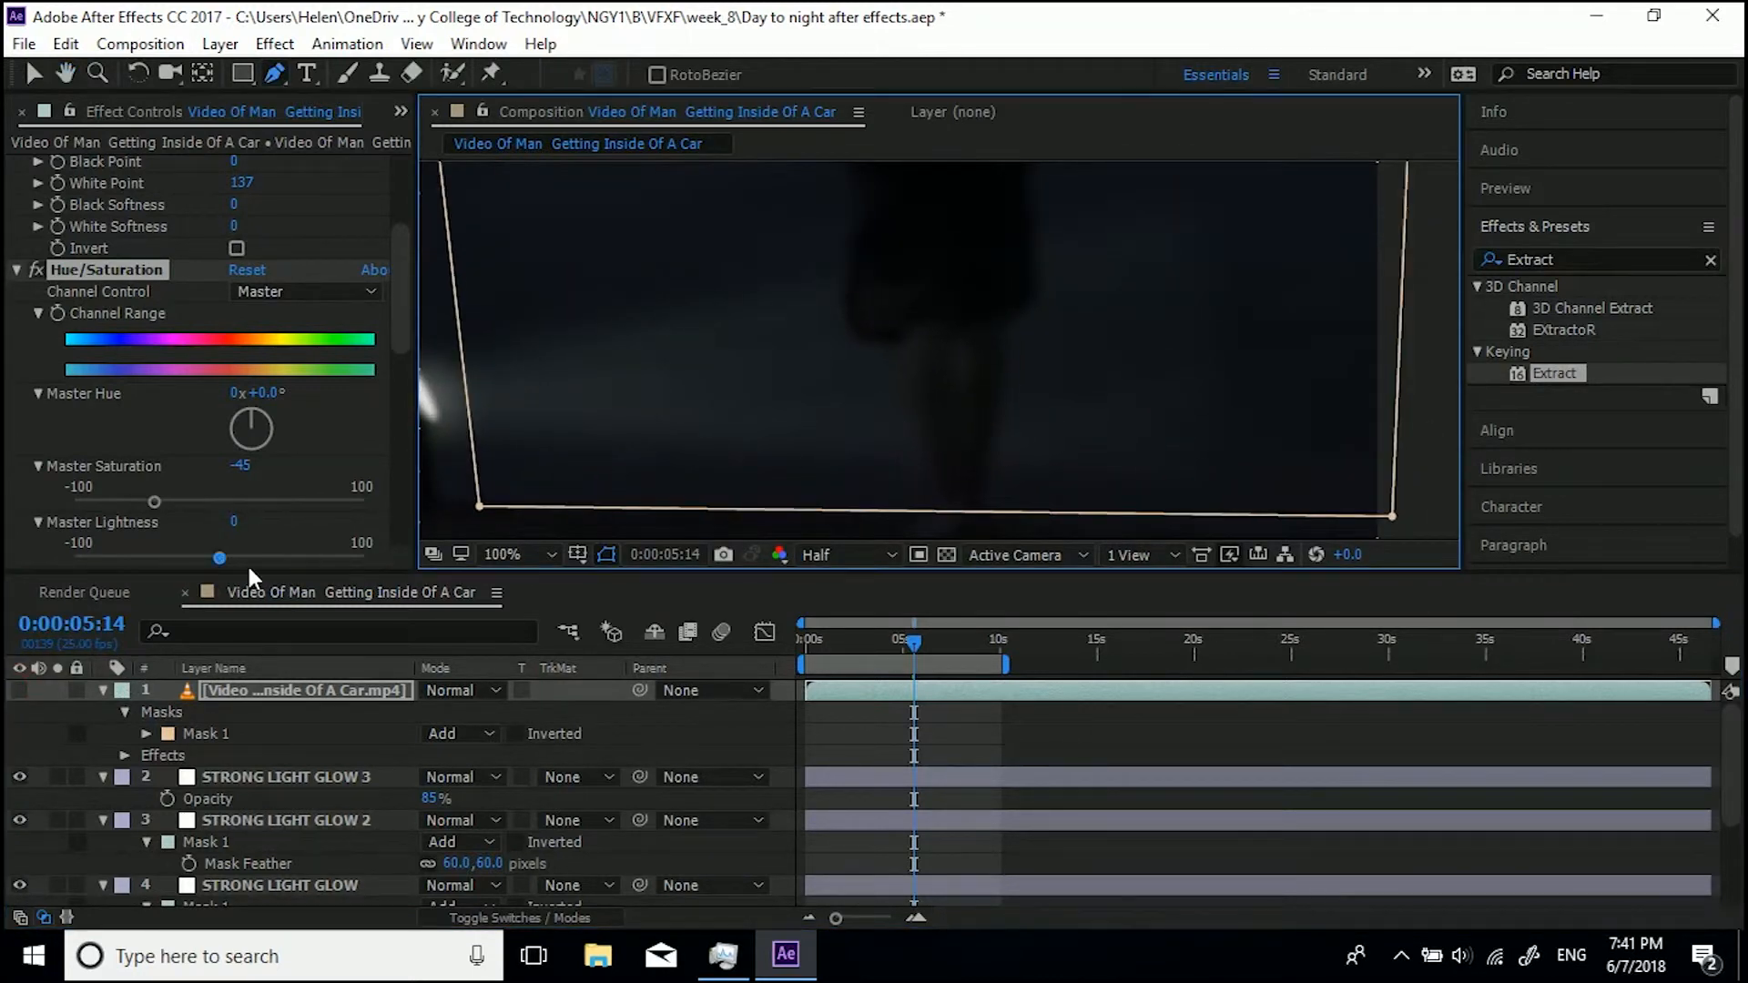
pyautogui.click(19, 690)
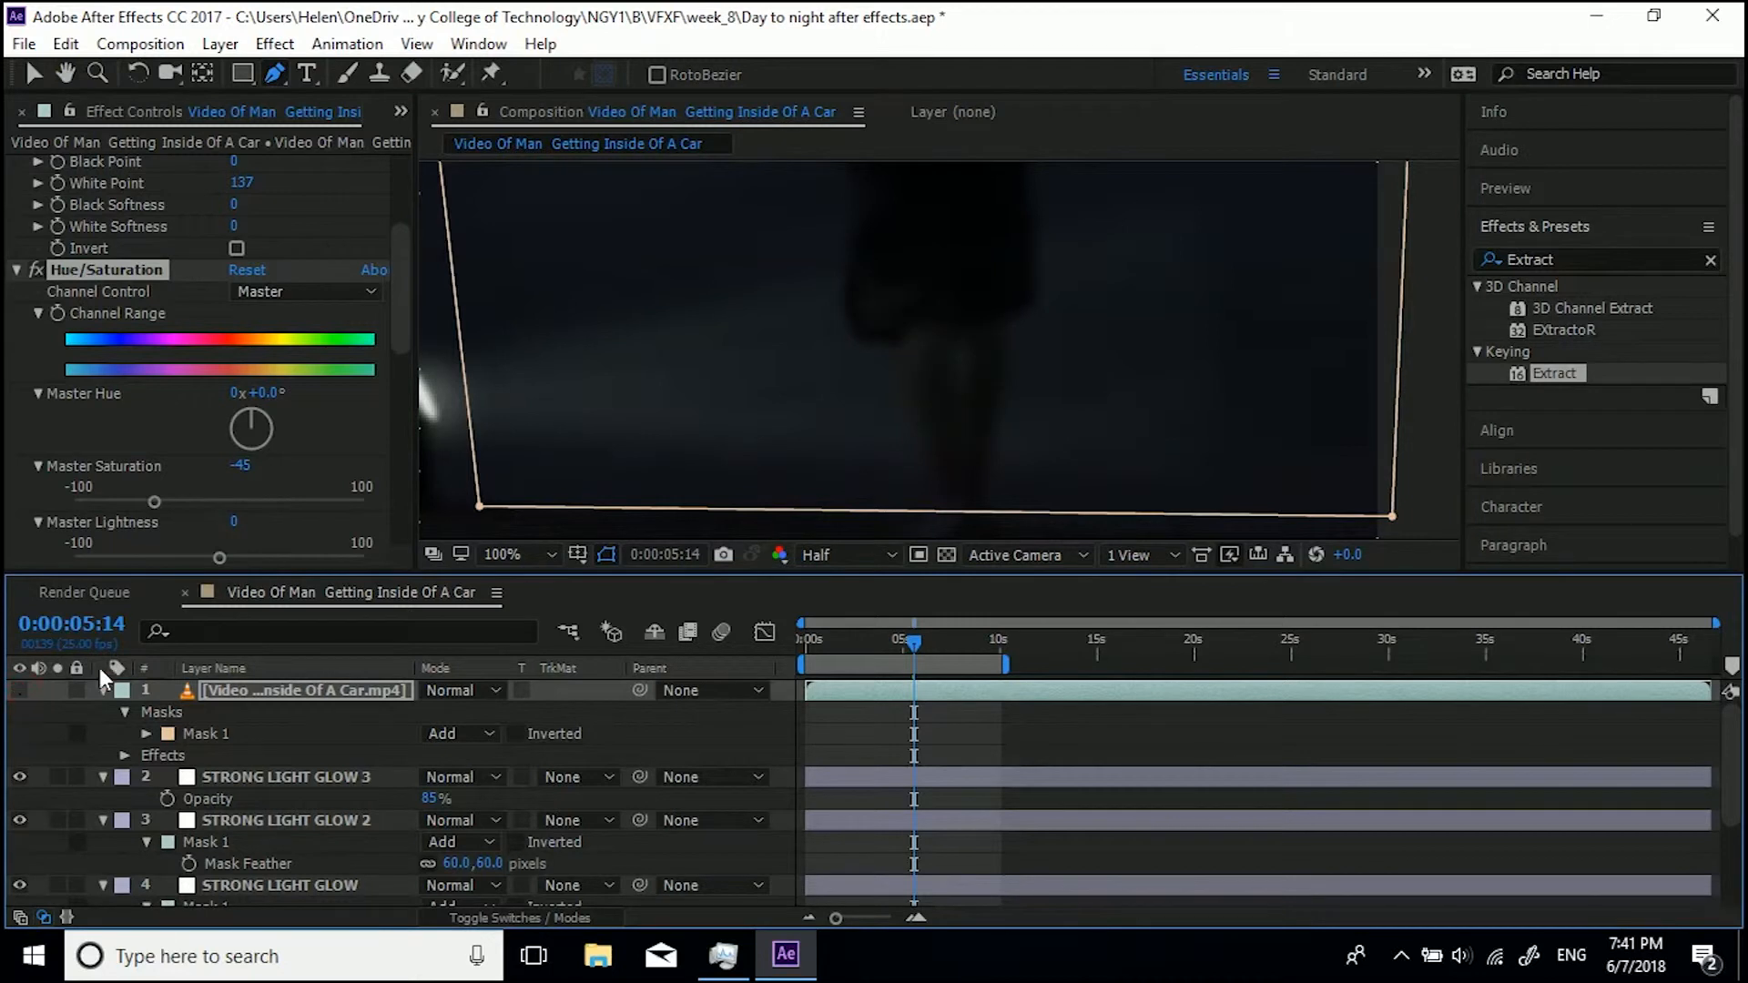
pyautogui.scroll(-2, 933, 364)
pyautogui.click(15, 688)
pyautogui.click(15, 688)
pyautogui.click(15, 688)
pyautogui.click(17, 690)
pyautogui.click(16, 690)
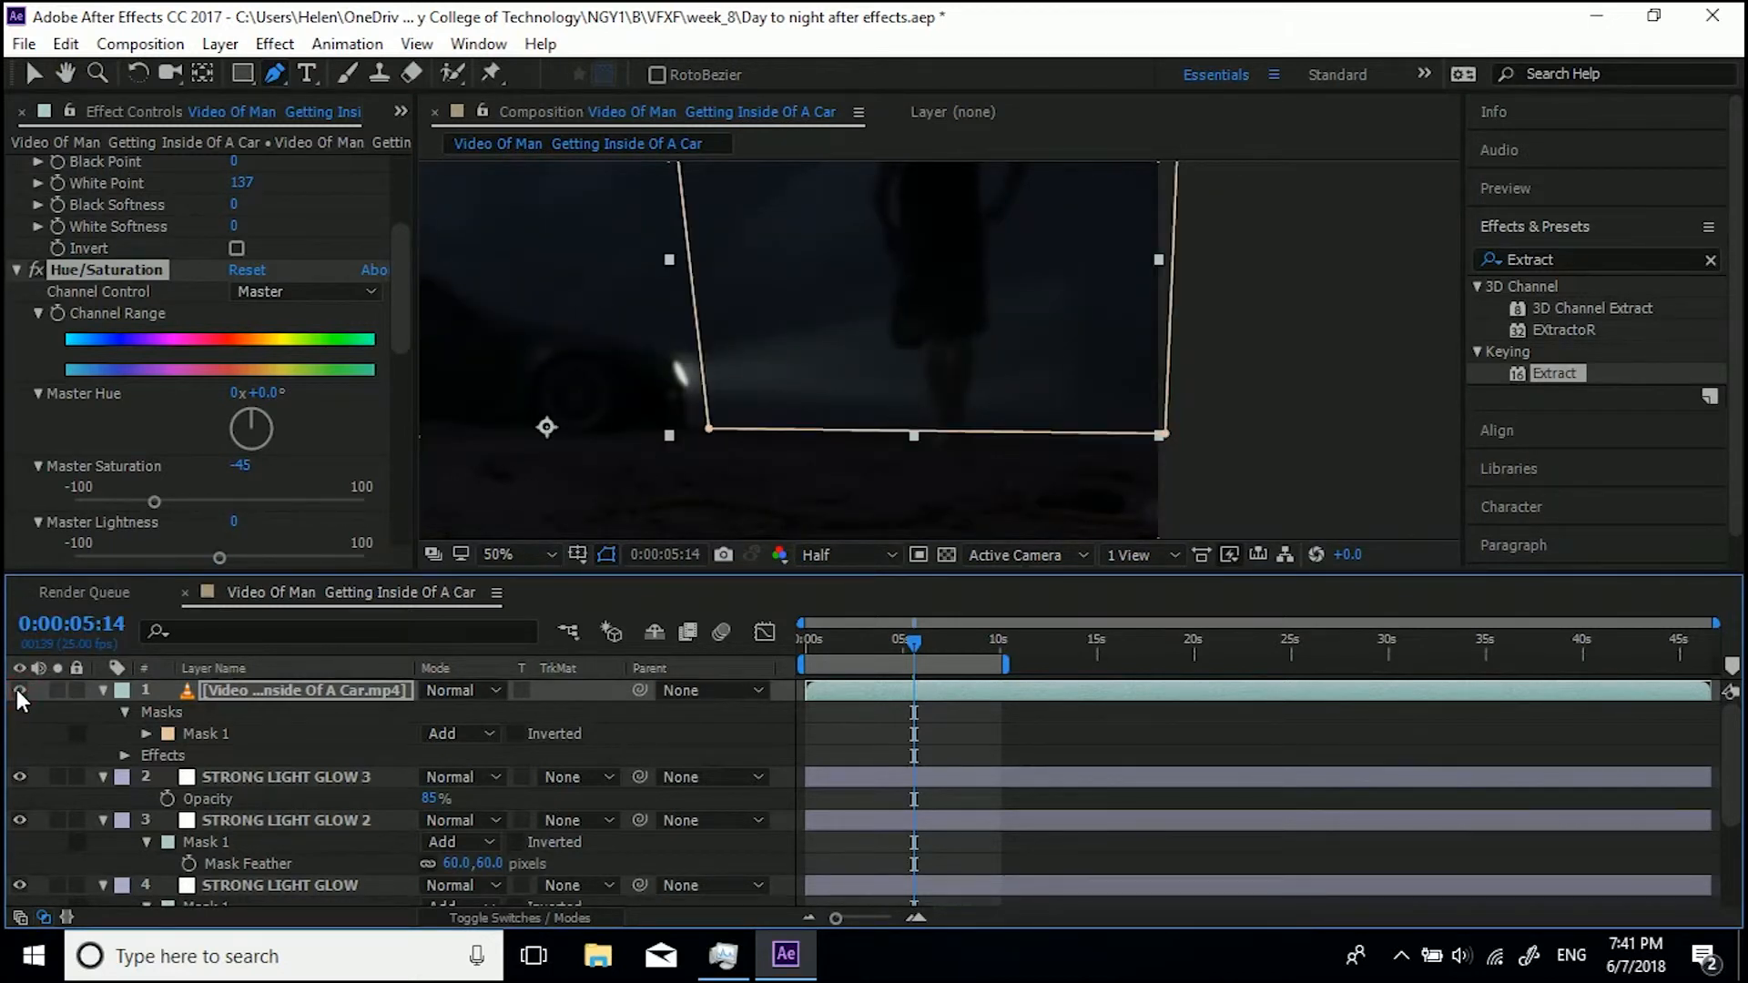
# Keyframe the top footage layer's Opacity from 70% at 0:00:06:06 down to 0% at 0:00:06:21
pyautogui.scroll(2, 933, 377)
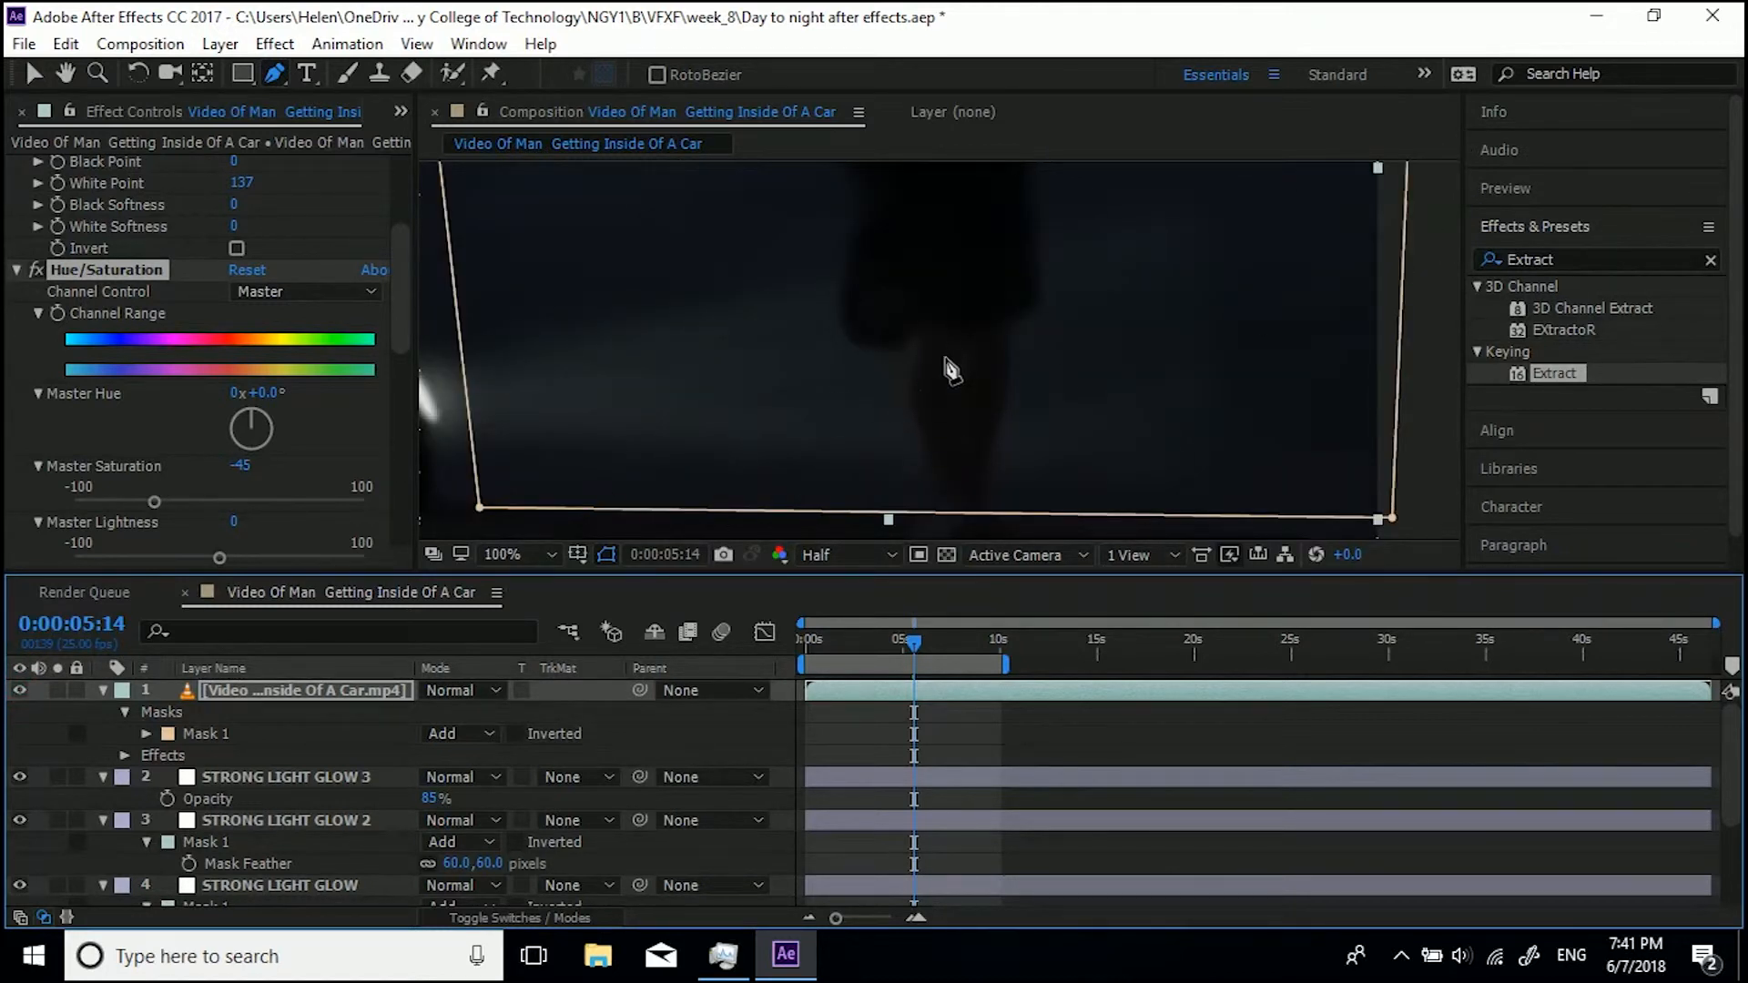
pyautogui.scroll(-3, 833, 344)
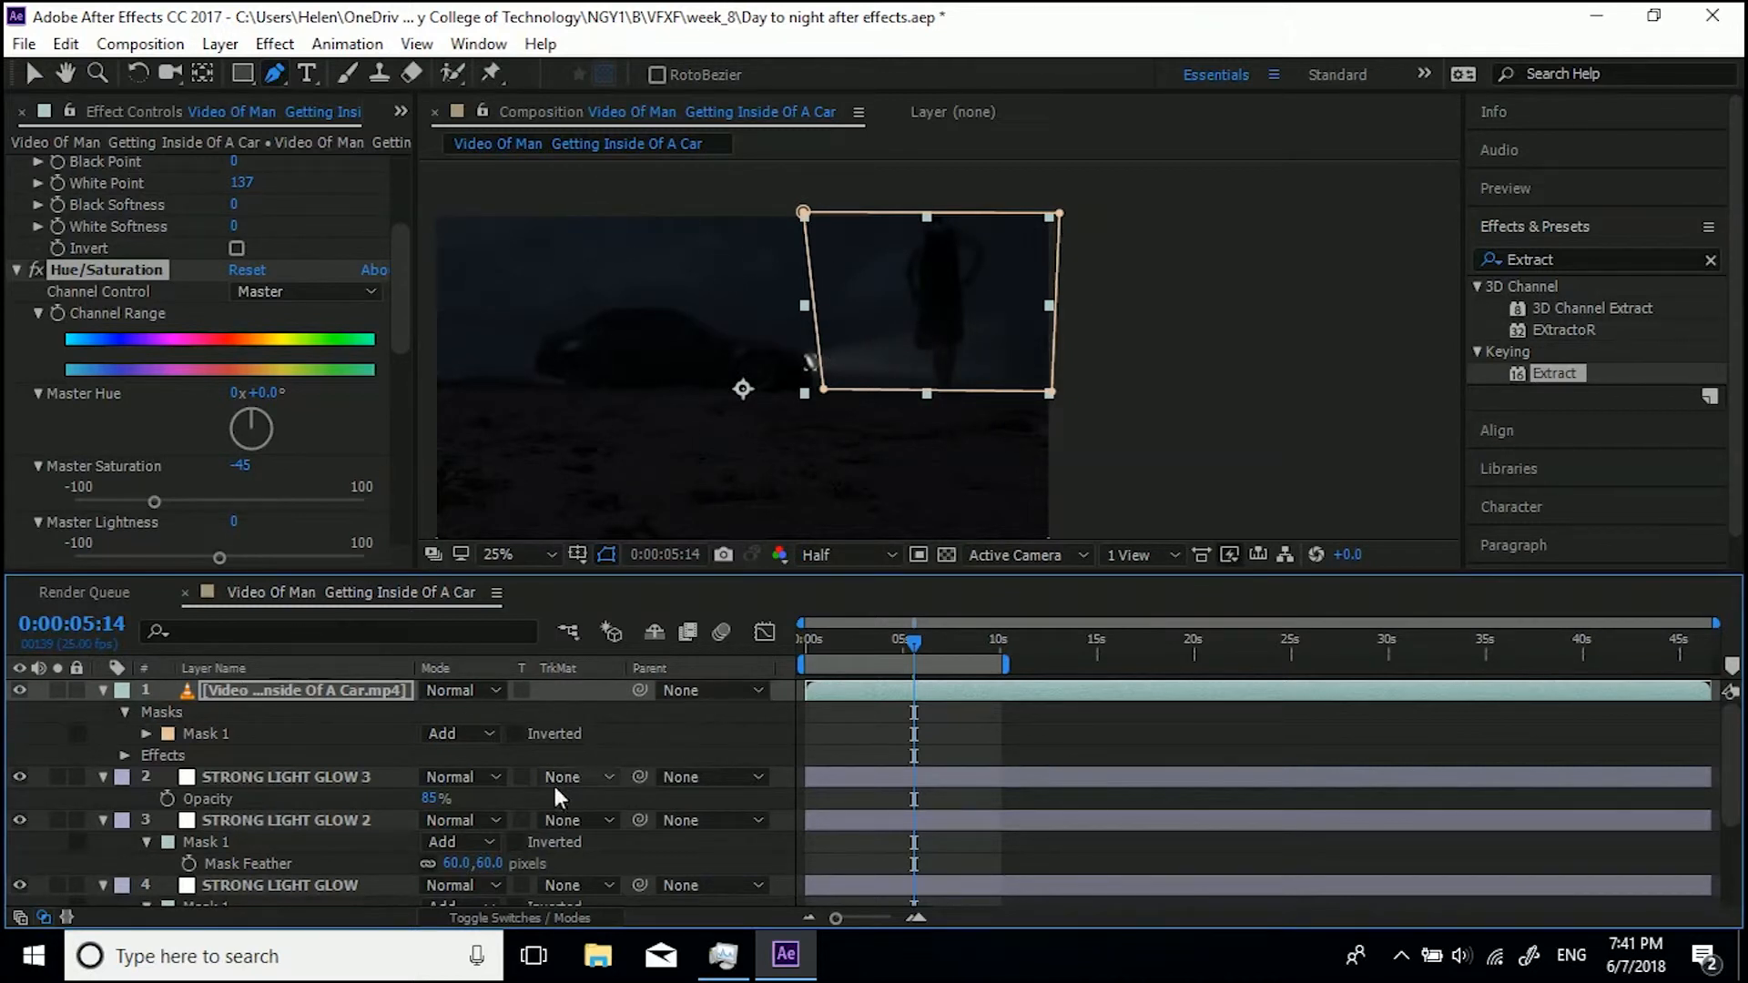
pyautogui.click(32, 73)
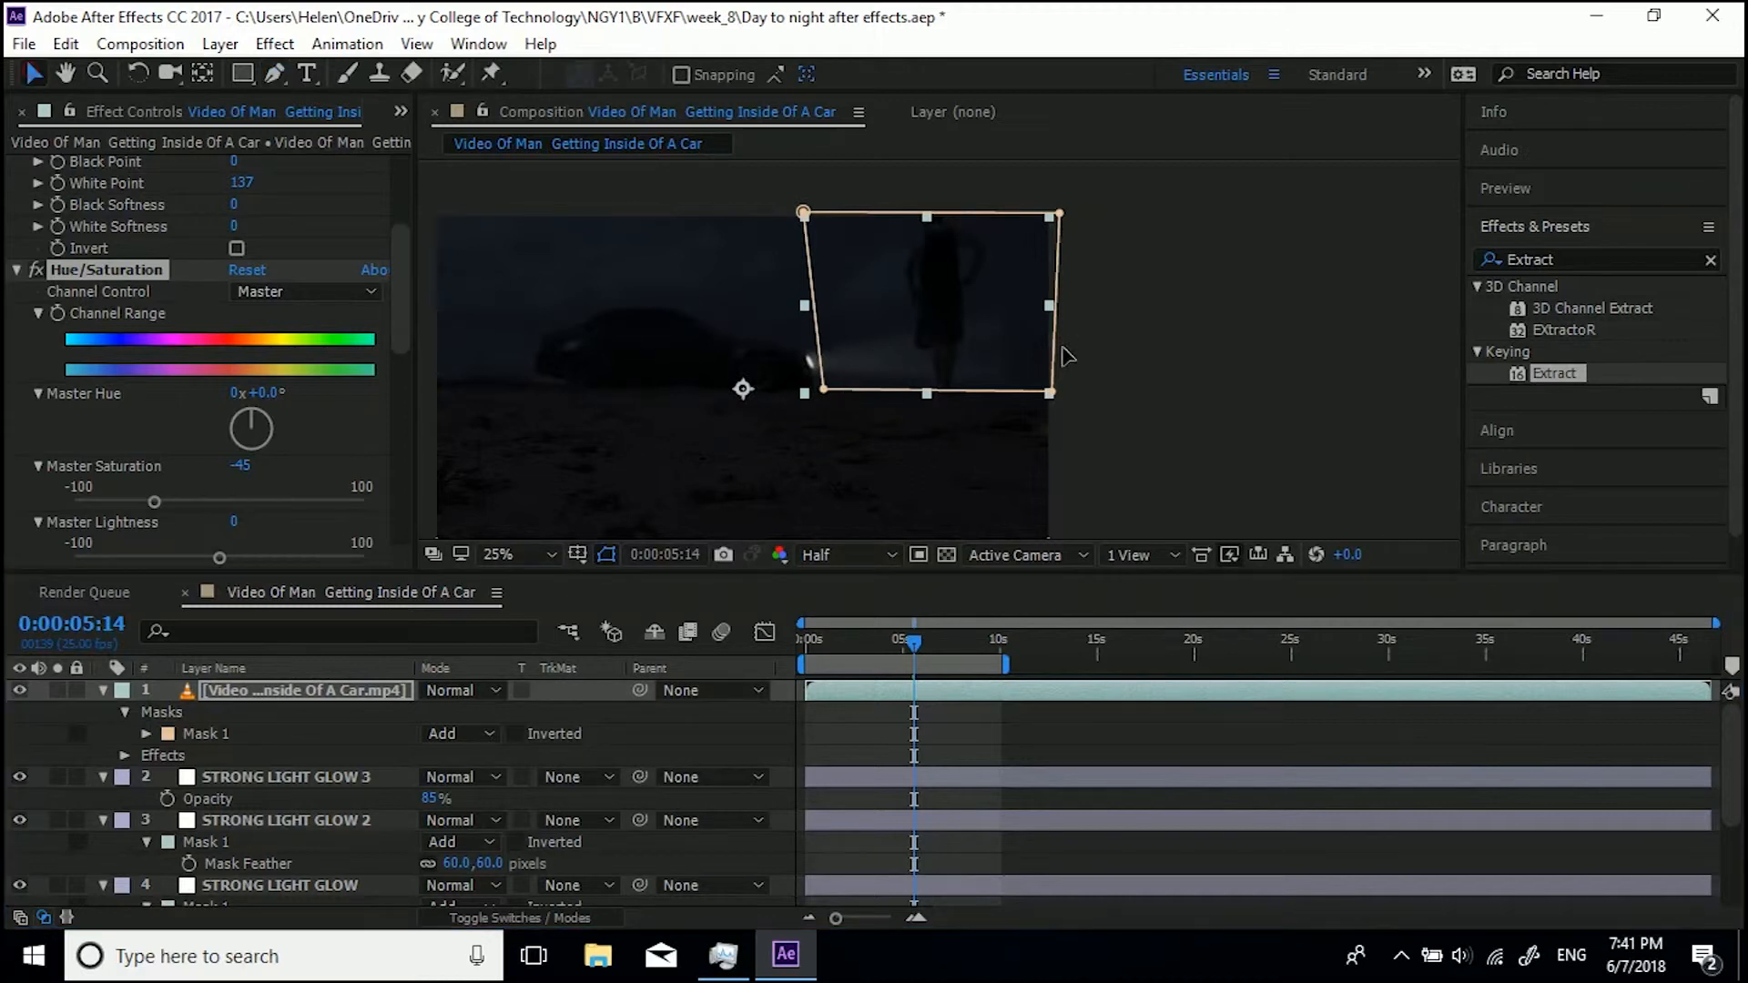
pyautogui.click(1158, 355)
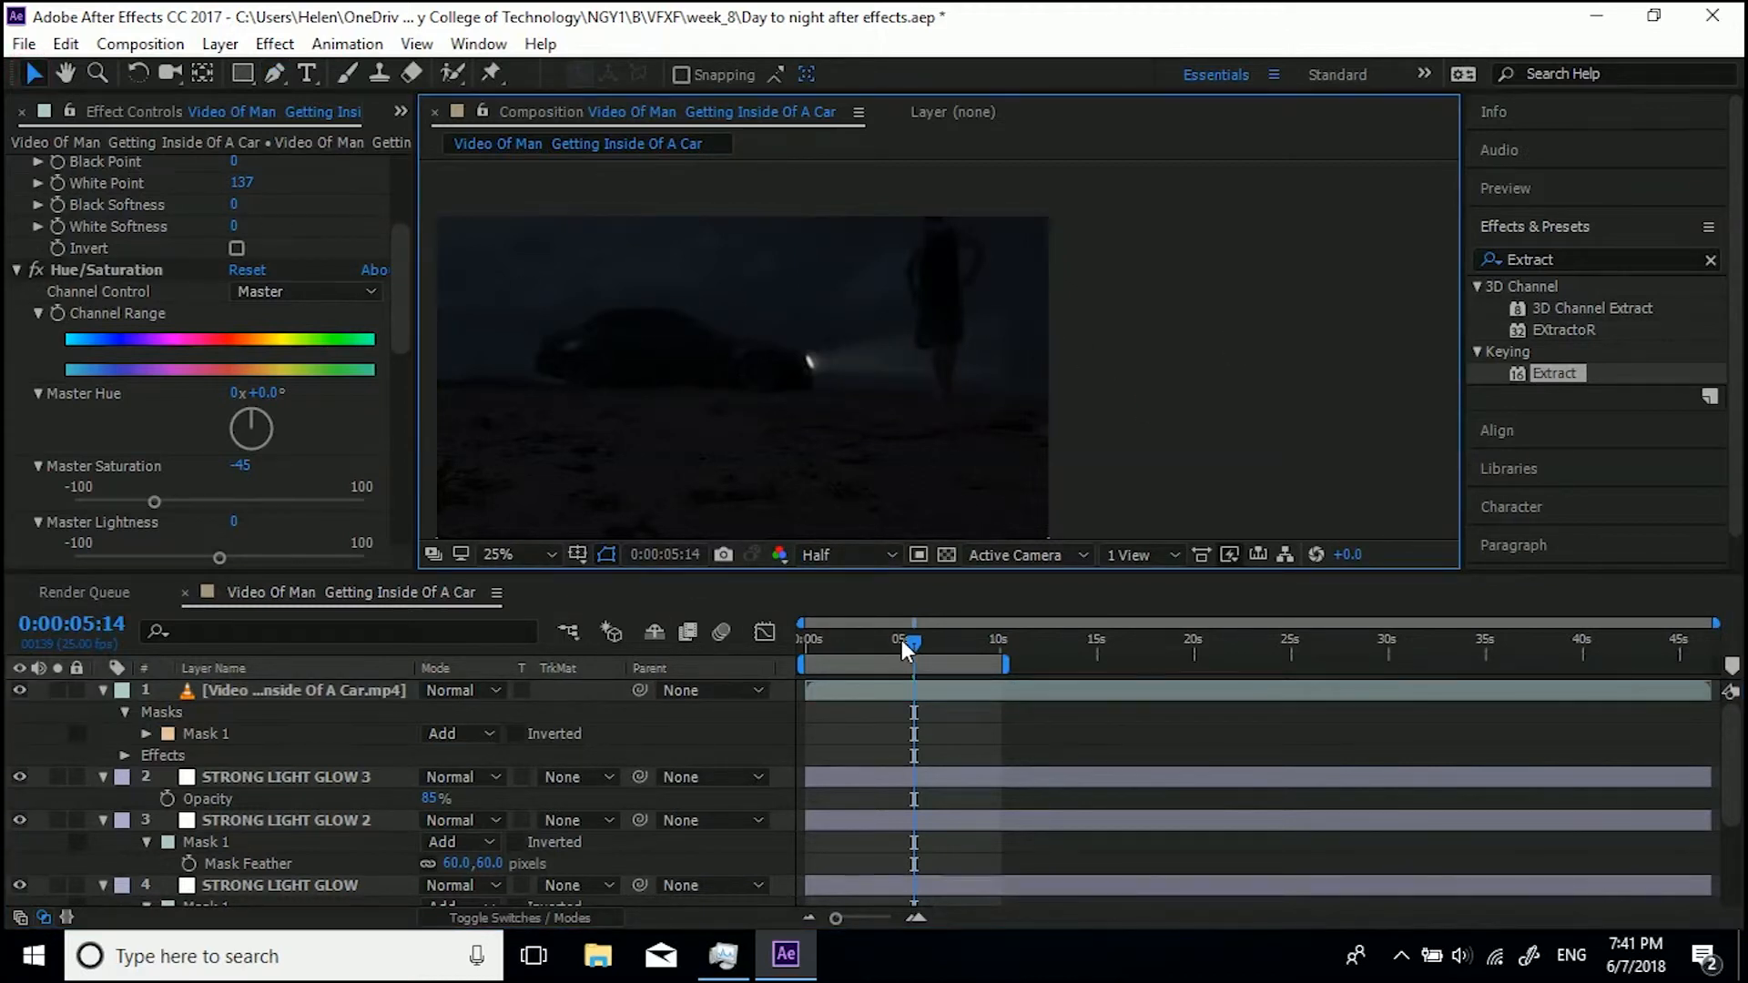
pyautogui.moveTo(910, 641); pyautogui.dragTo(925, 643)
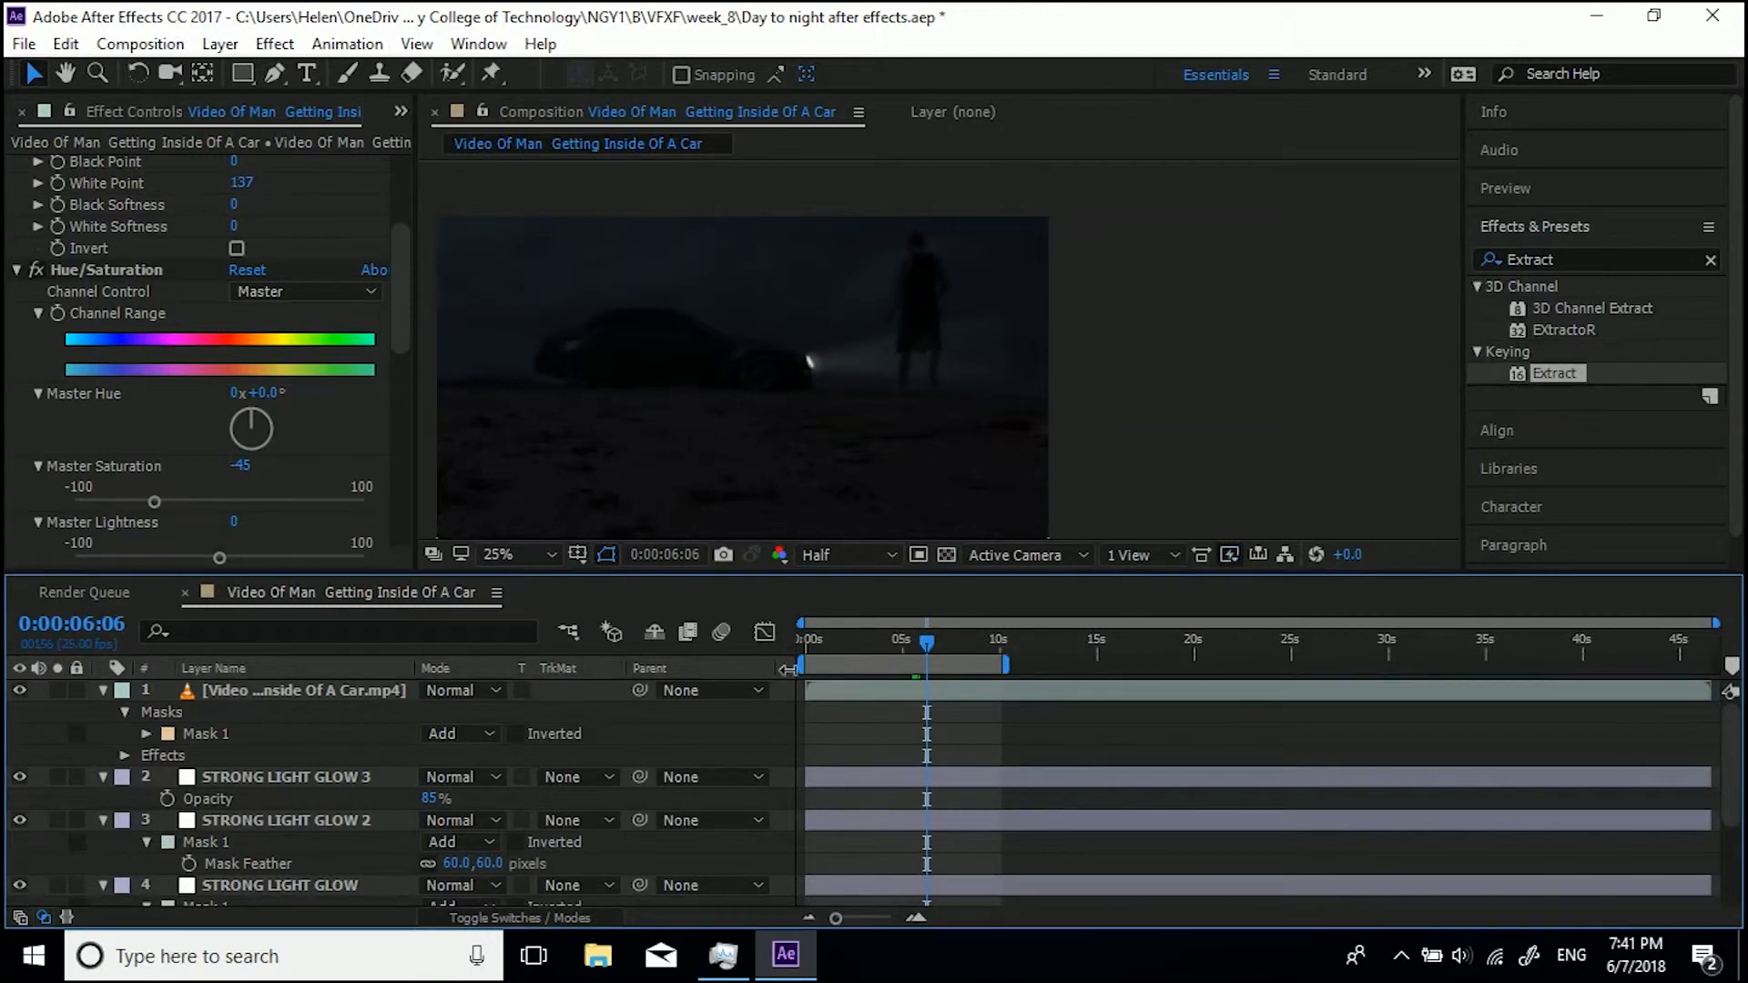
pyautogui.press('t')
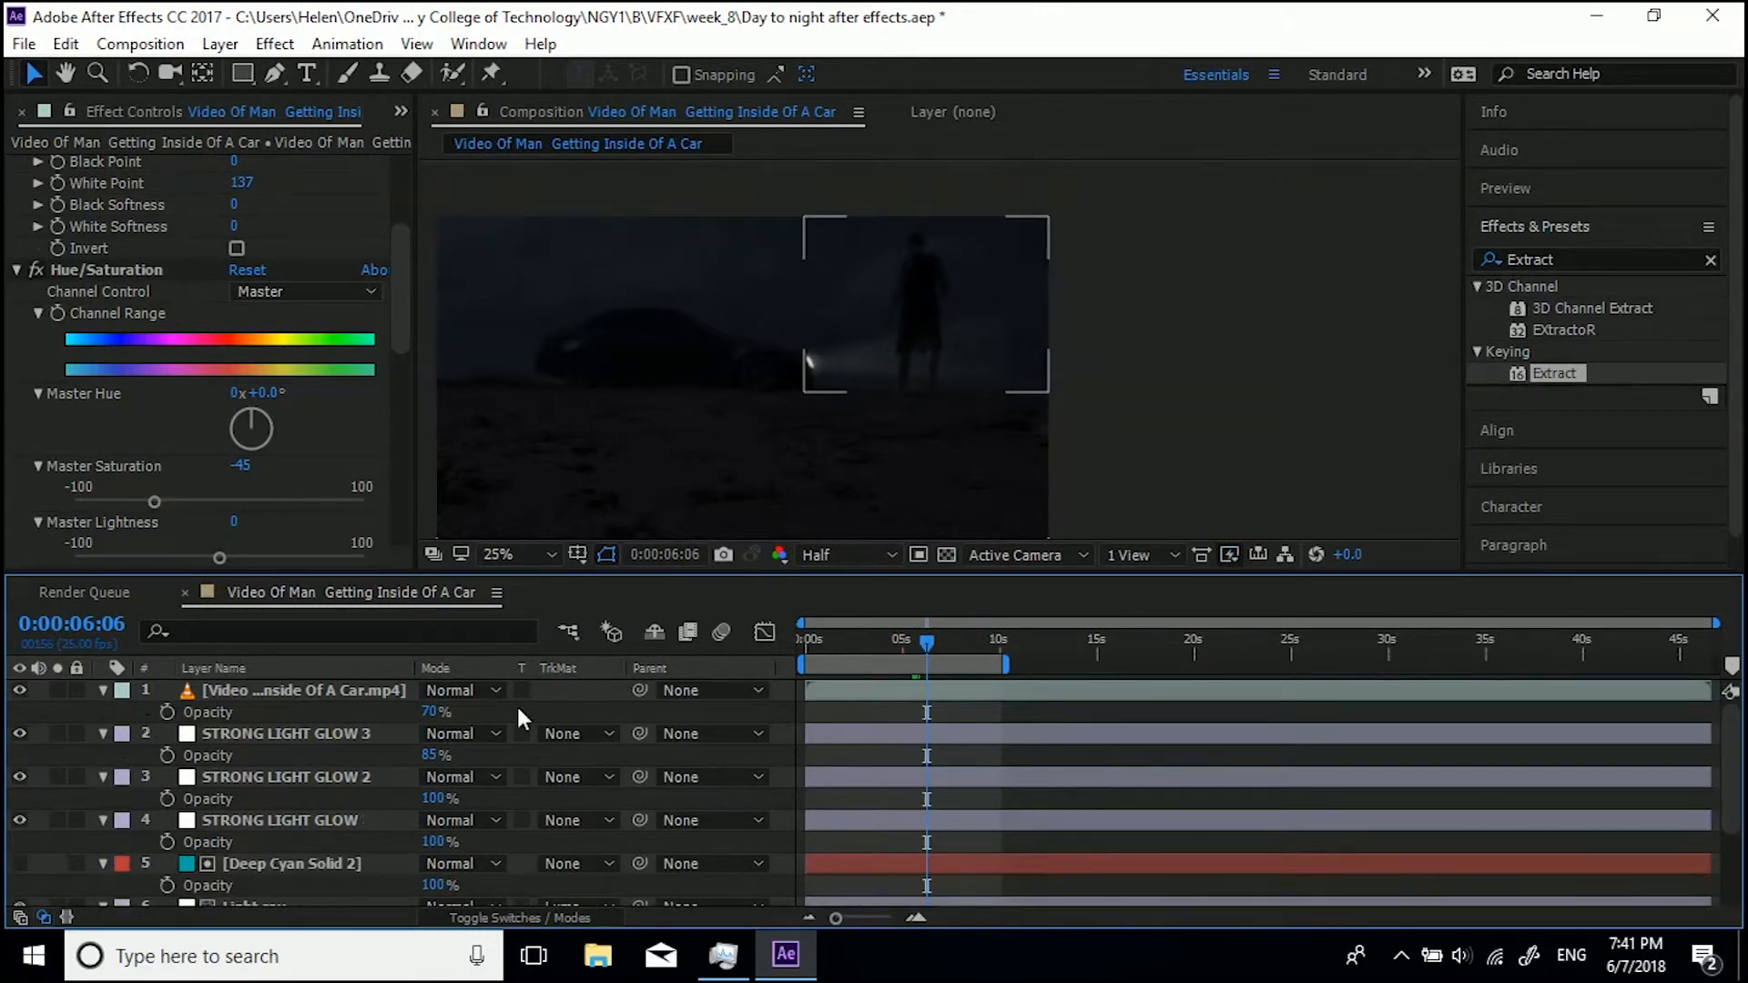
pyautogui.click(167, 712)
pyautogui.press('space')
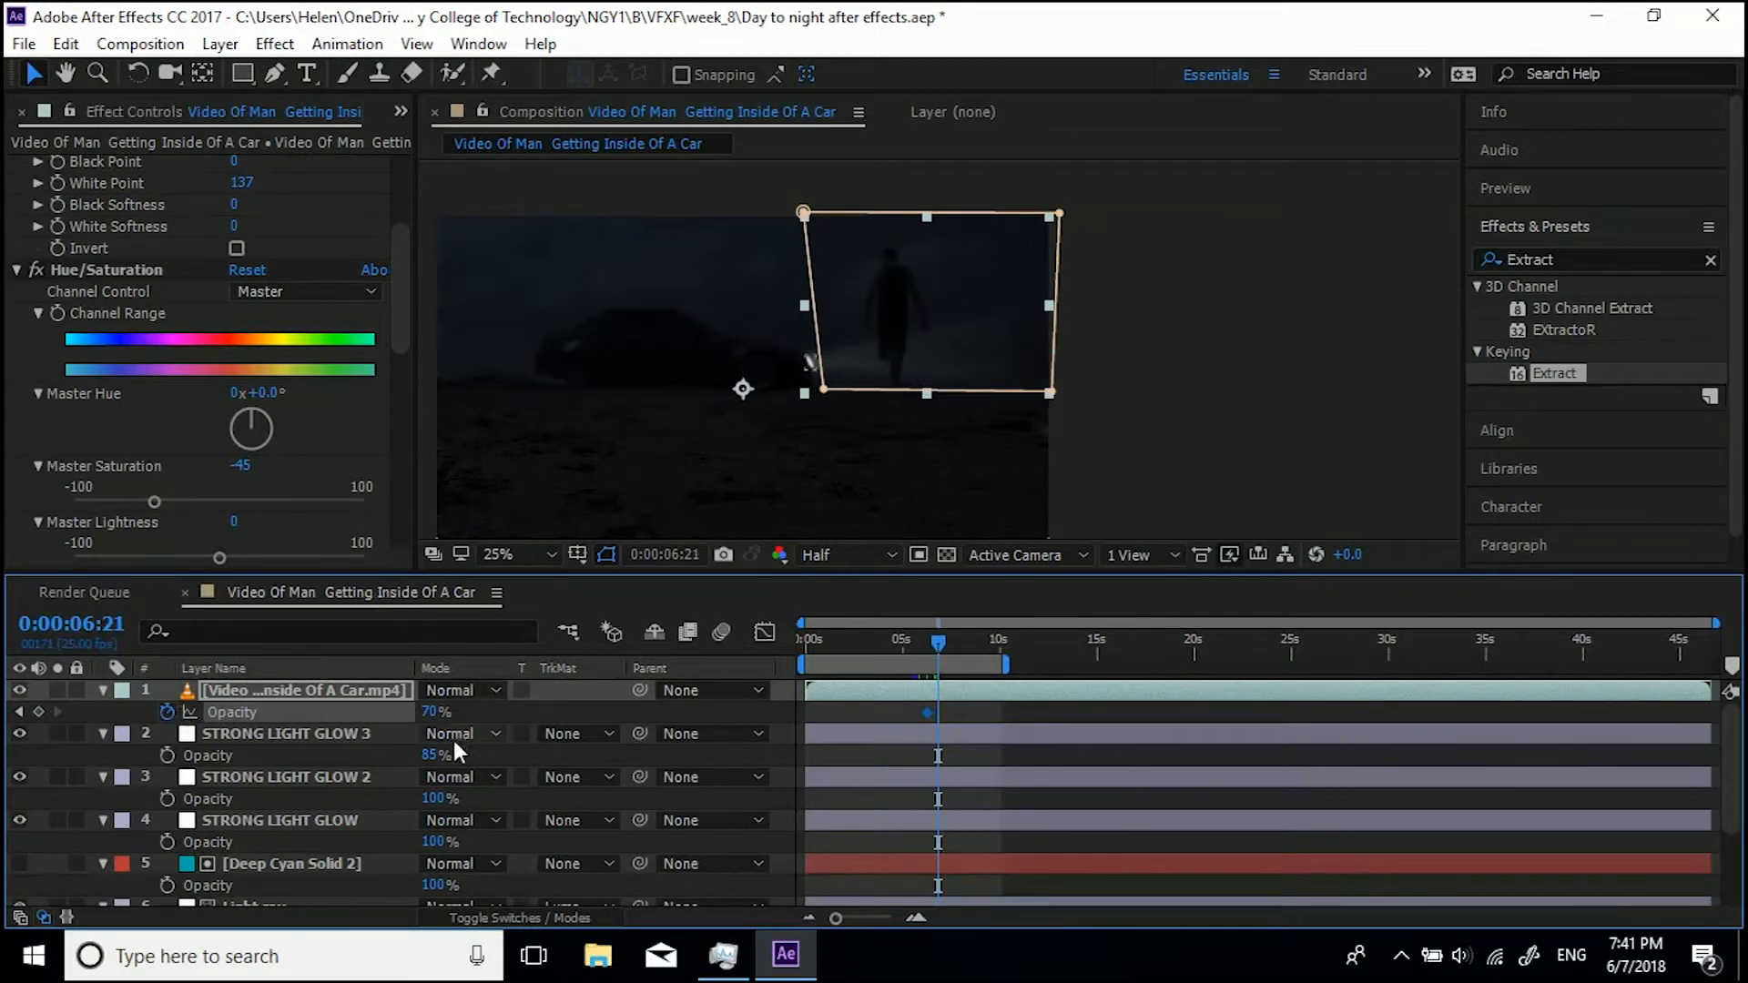
pyautogui.moveTo(434, 724); pyautogui.dragTo(258, 754)
# Try the Gradient Ramp's start point on Deep Cyan Solid 2 at about 1704, 444 with the man at 0:00:05:13
pyautogui.moveTo(939, 642); pyautogui.dragTo(921, 648)
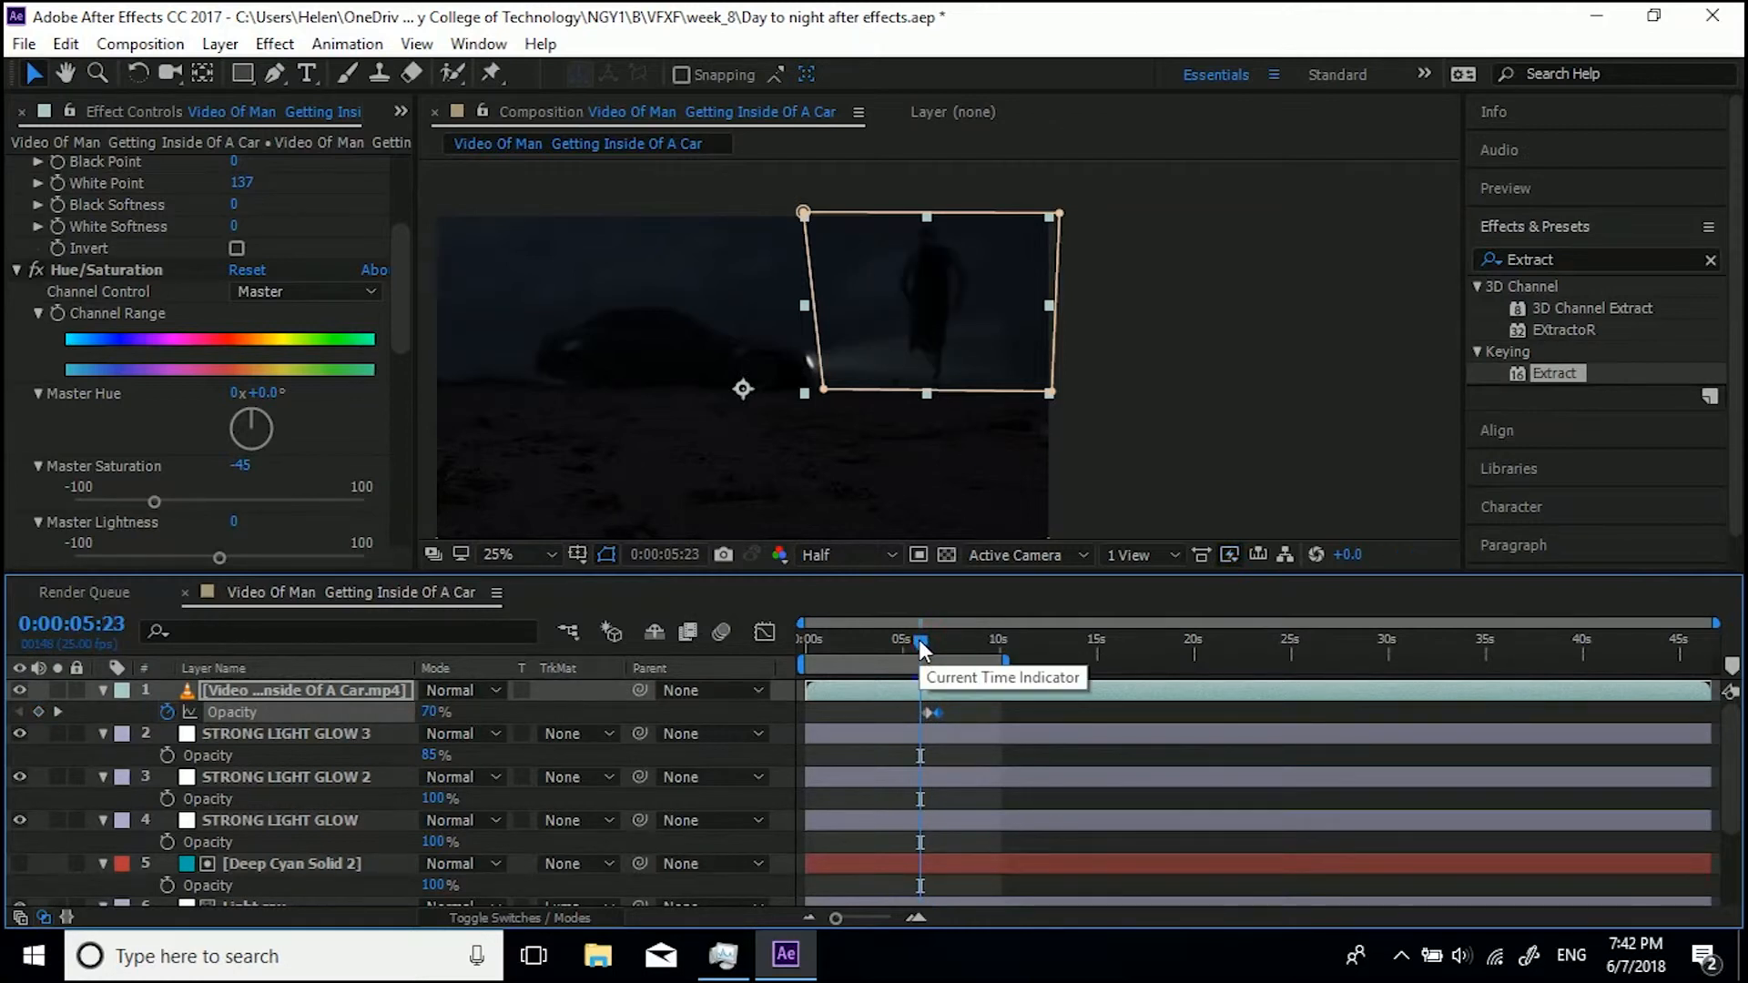
pyautogui.click(914, 636)
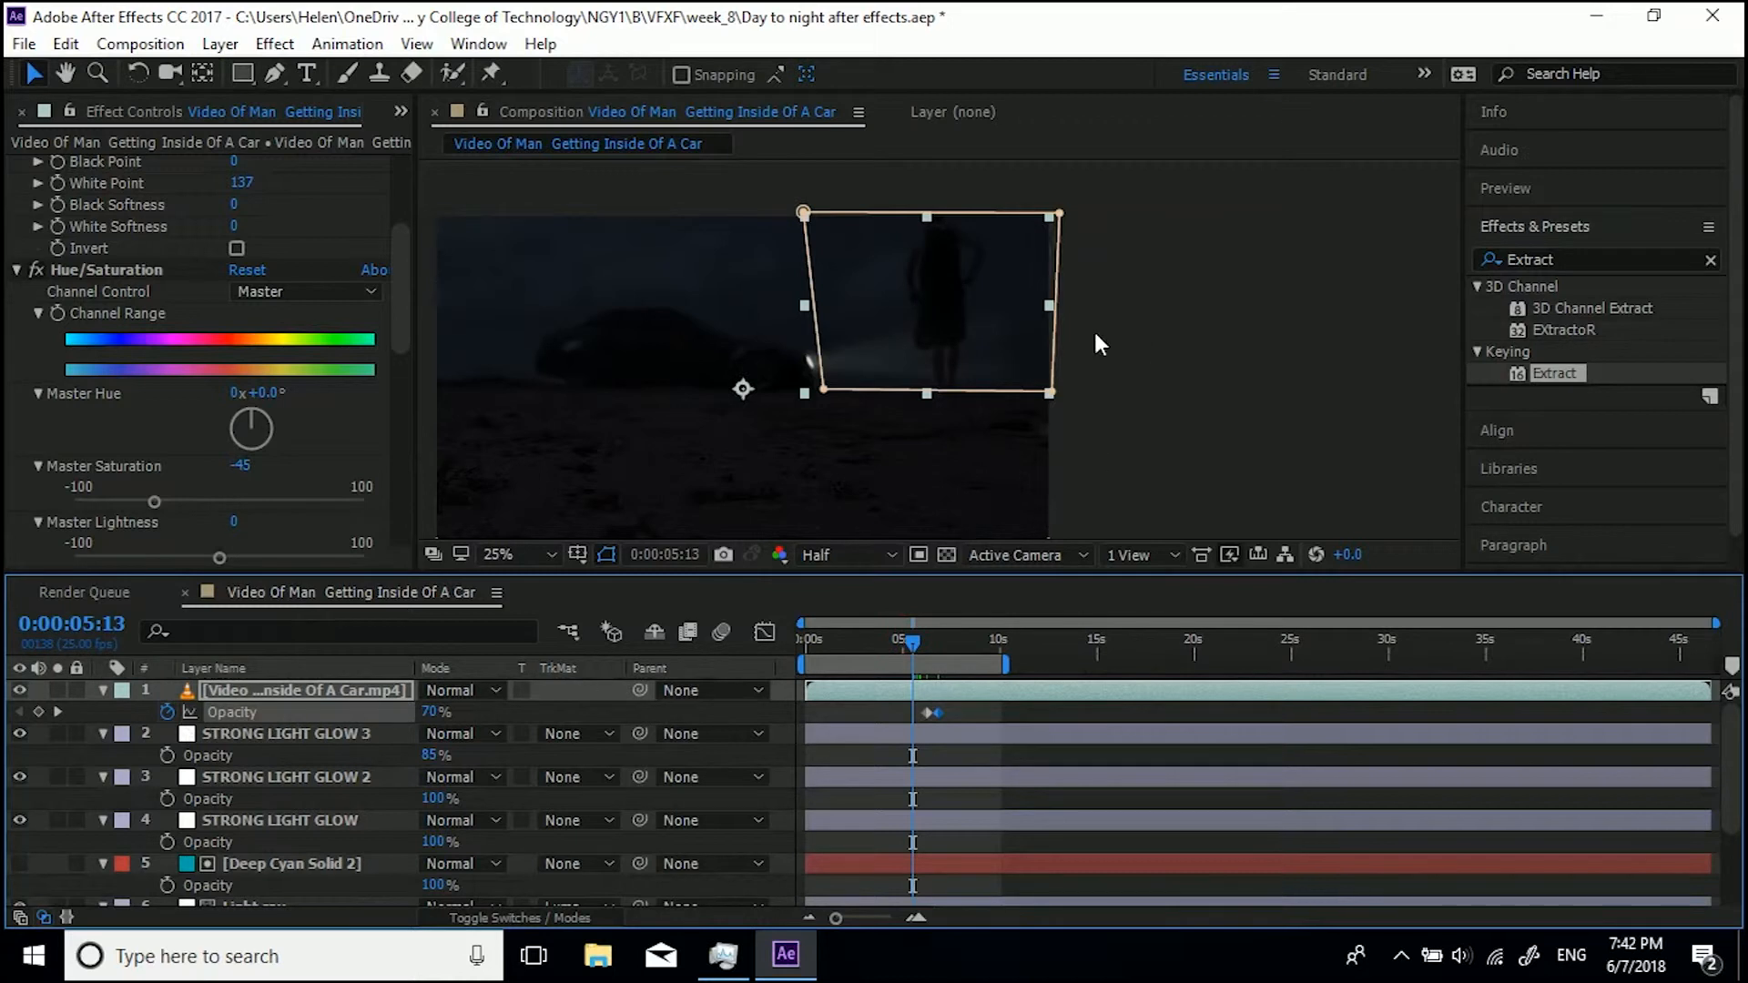
pyautogui.click(1203, 406)
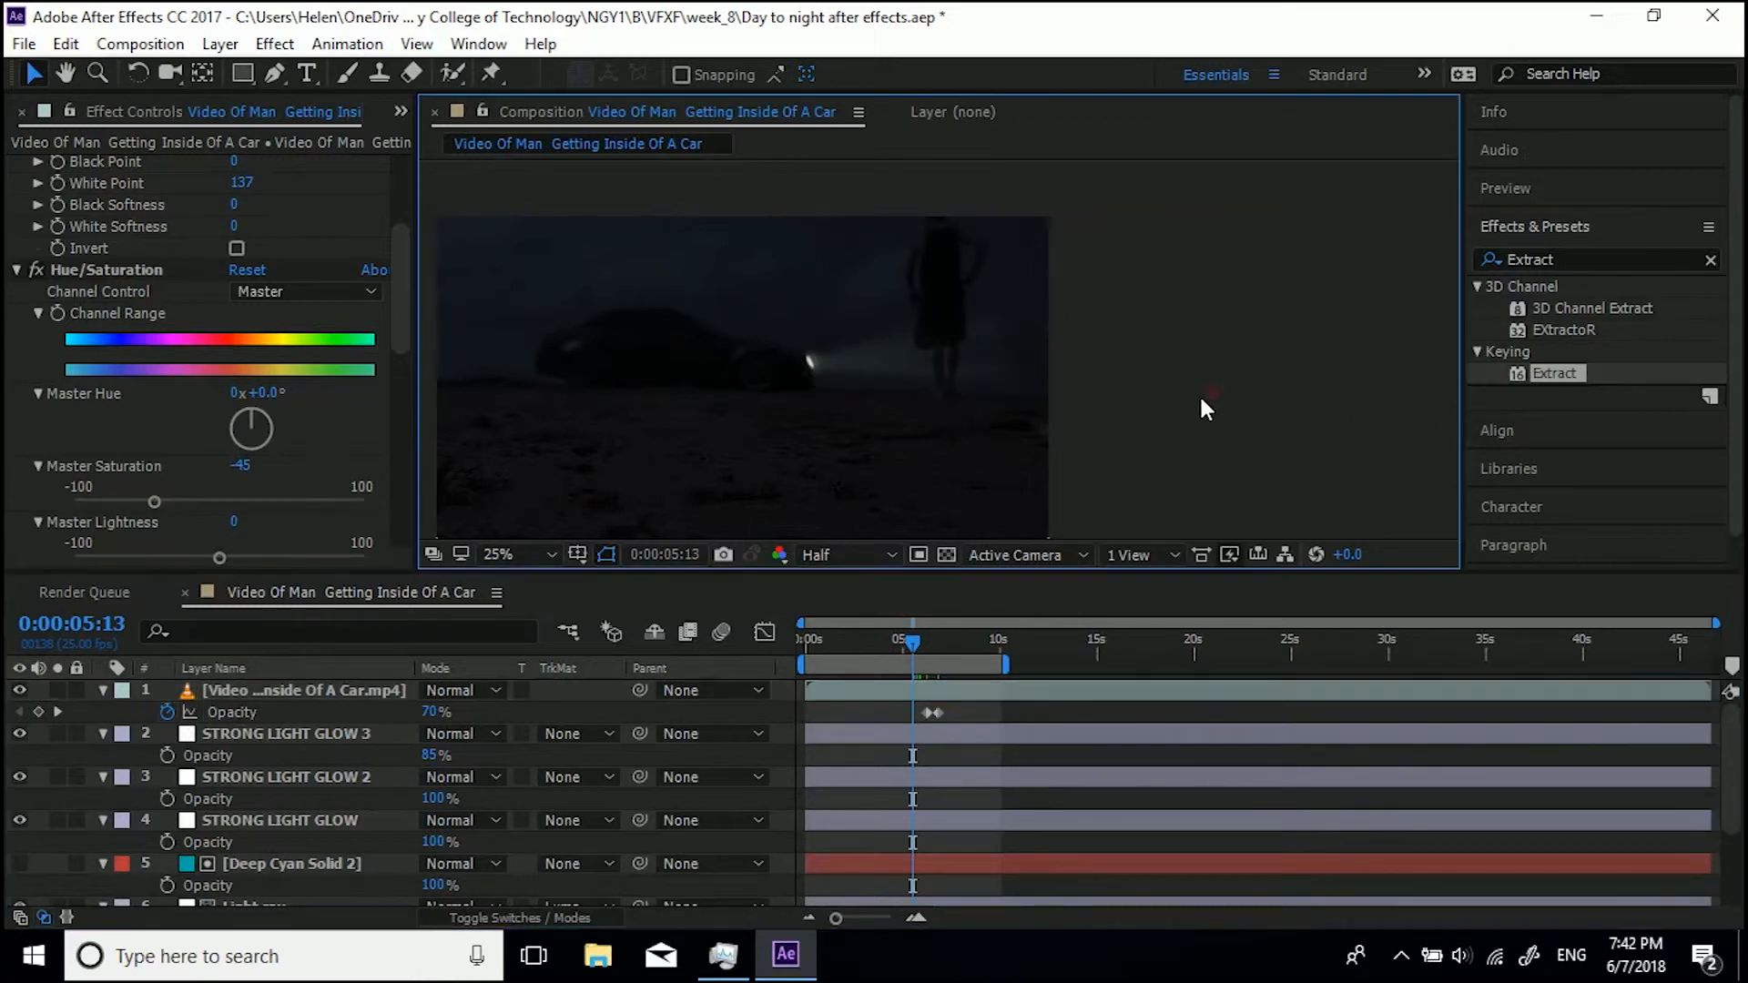
pyautogui.click(265, 859)
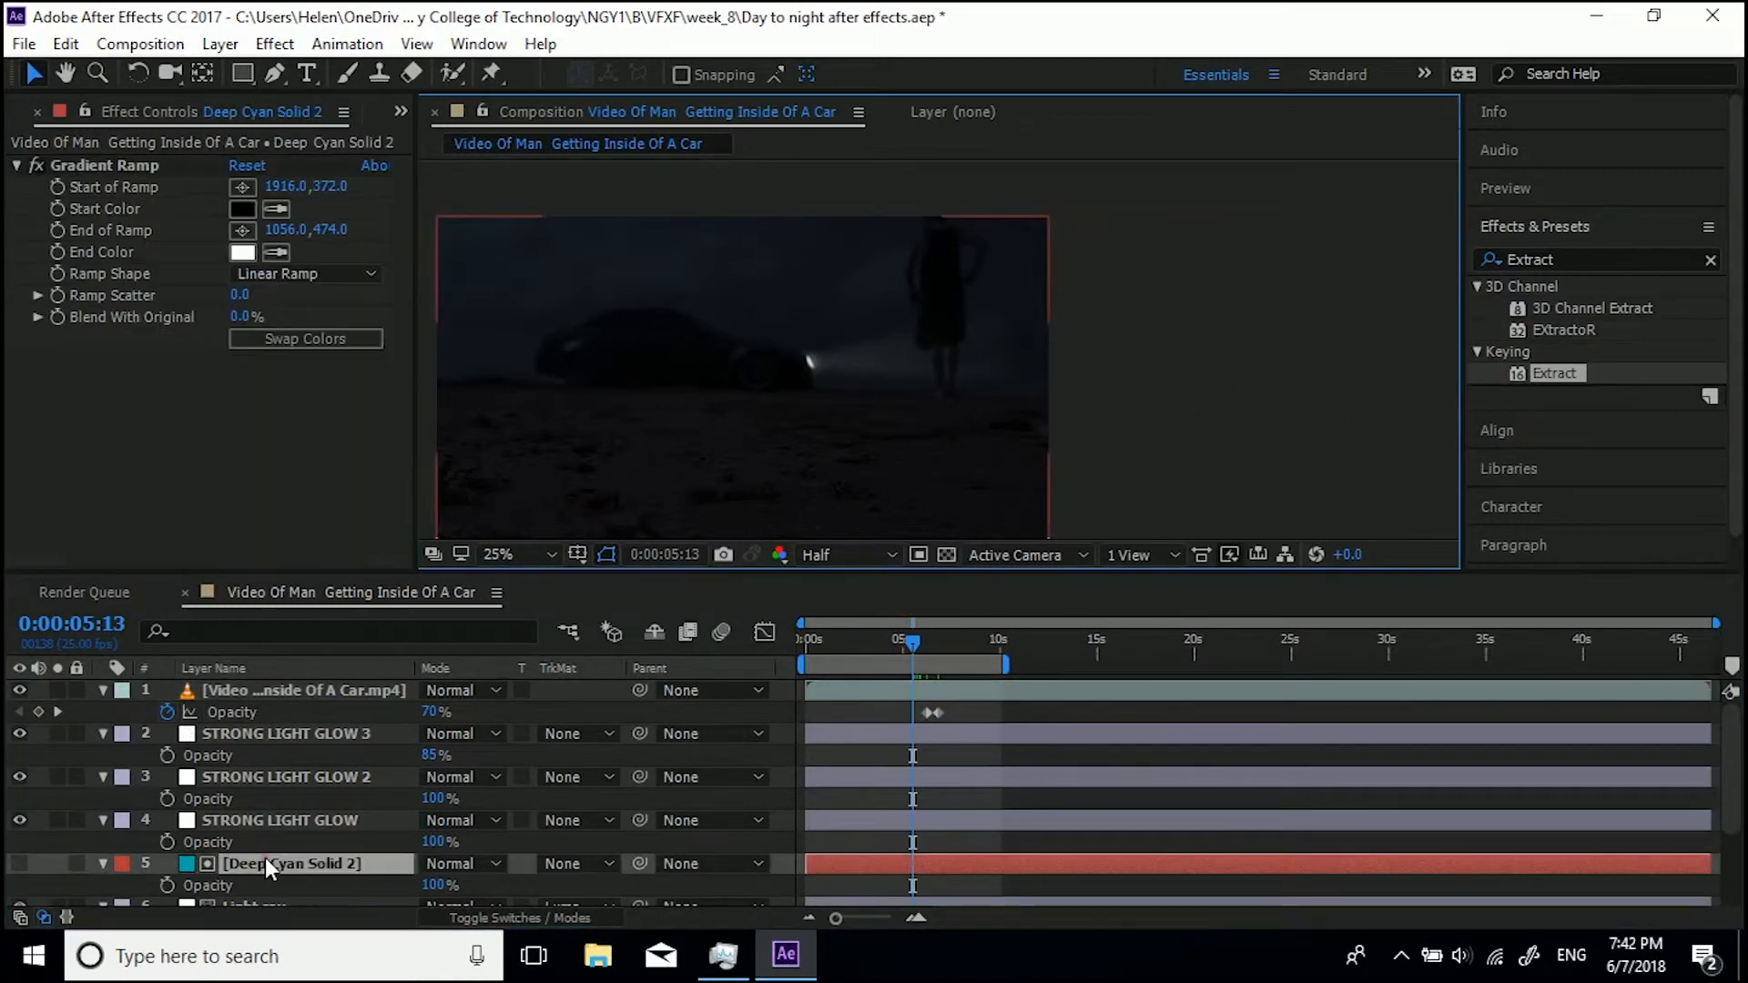
pyautogui.click(110, 165)
pyautogui.moveTo(1046, 334)
pyautogui.mouseDown()
pyautogui.moveTo(992, 350)
pyautogui.moveTo(1047, 352)
pyautogui.mouseUp()
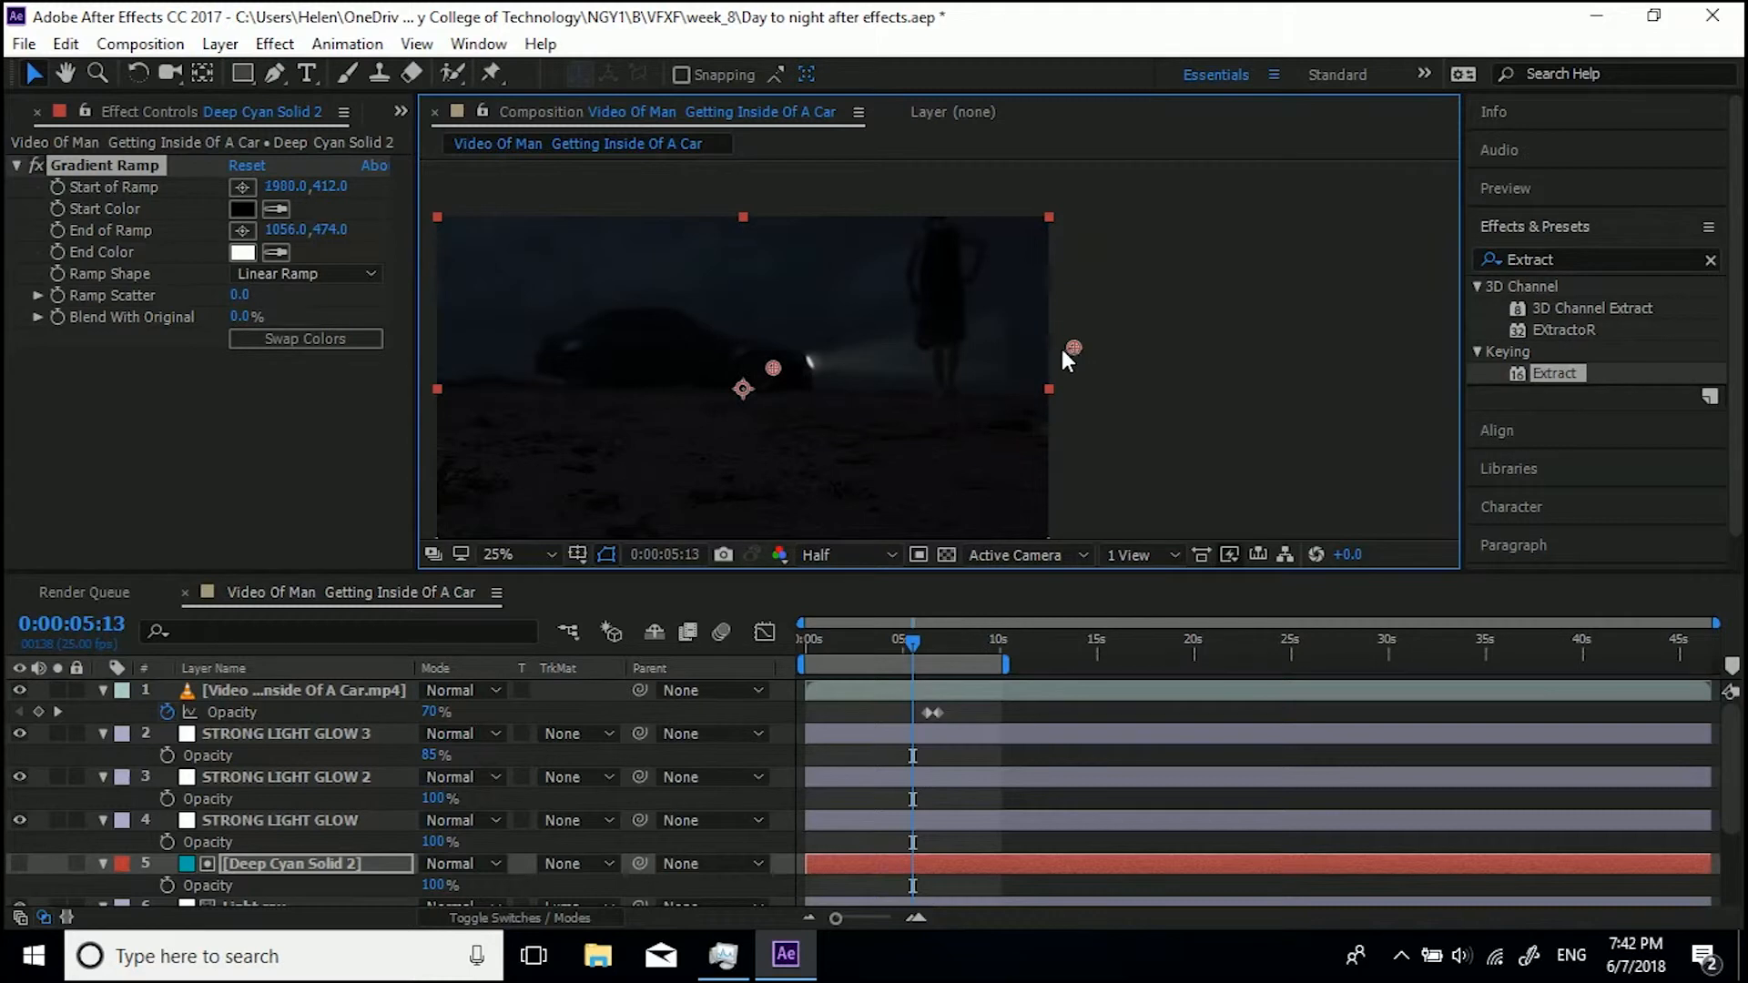
pyautogui.moveTo(1024, 355); pyautogui.dragTo(975, 359)
pyautogui.click(20, 689)
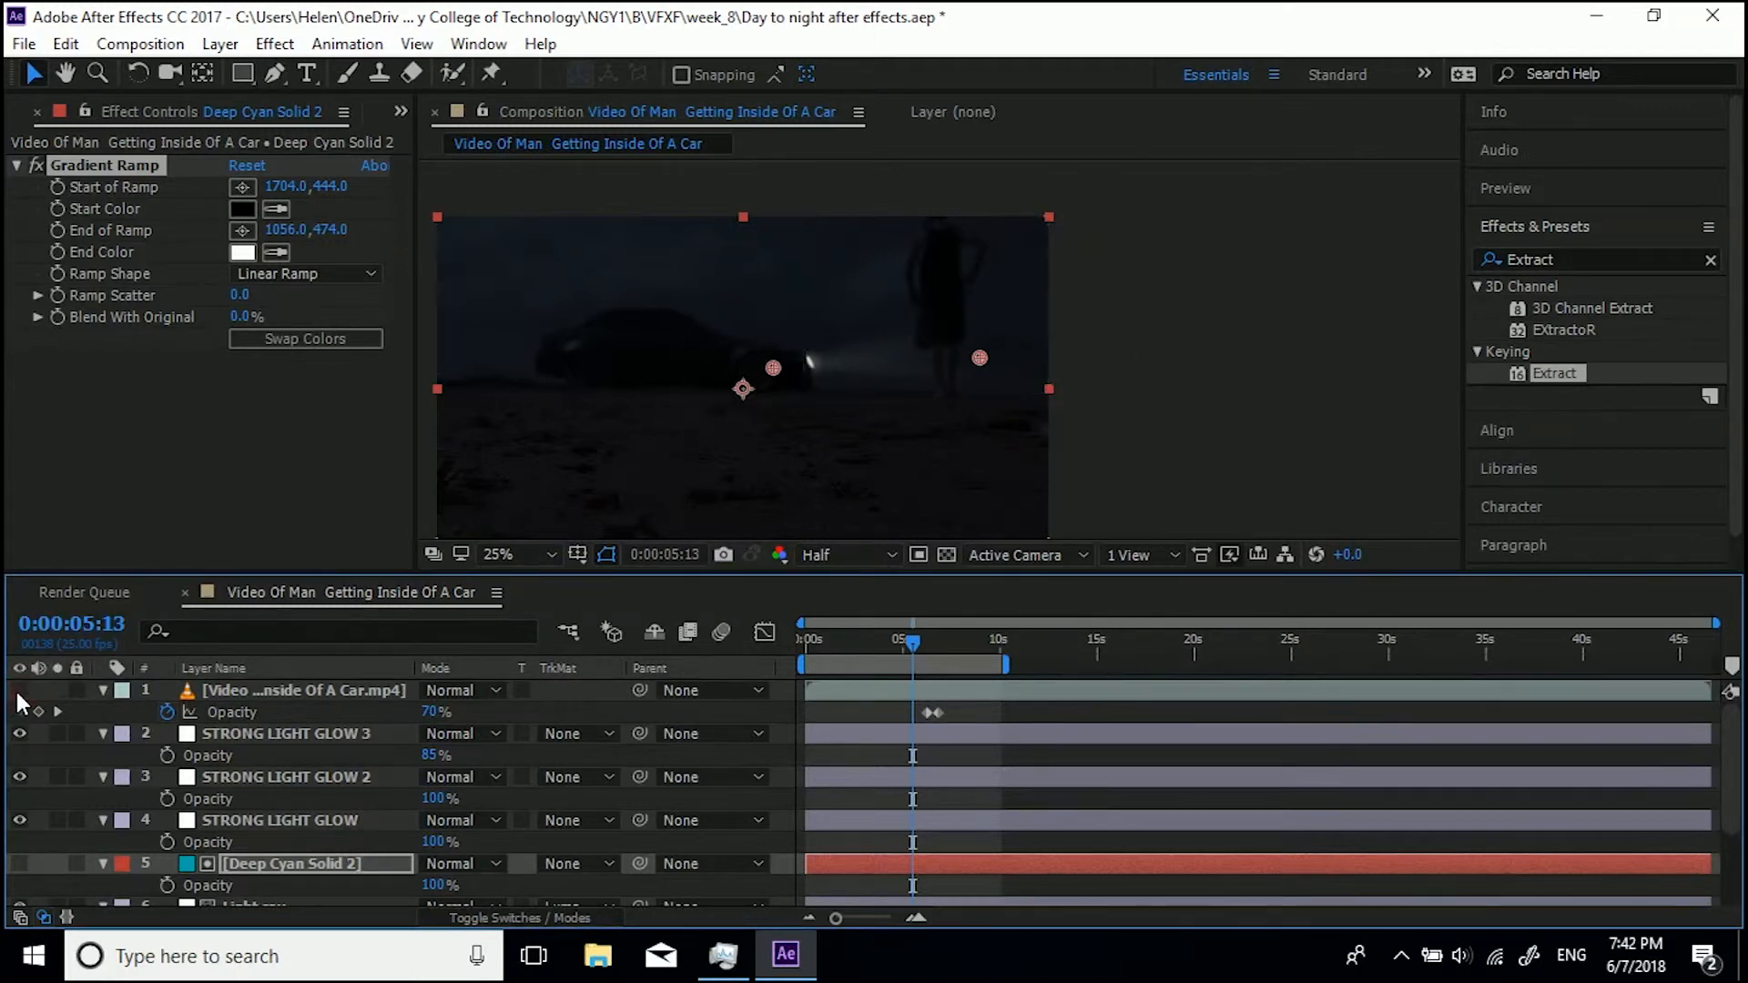
# Shorten the beam's fade by placing Deep Cyan Solid 2's Start of Ramp at about 1728, 444, judged on the frame at 0:00:01:01
pyautogui.scroll(-1, 1070, 337)
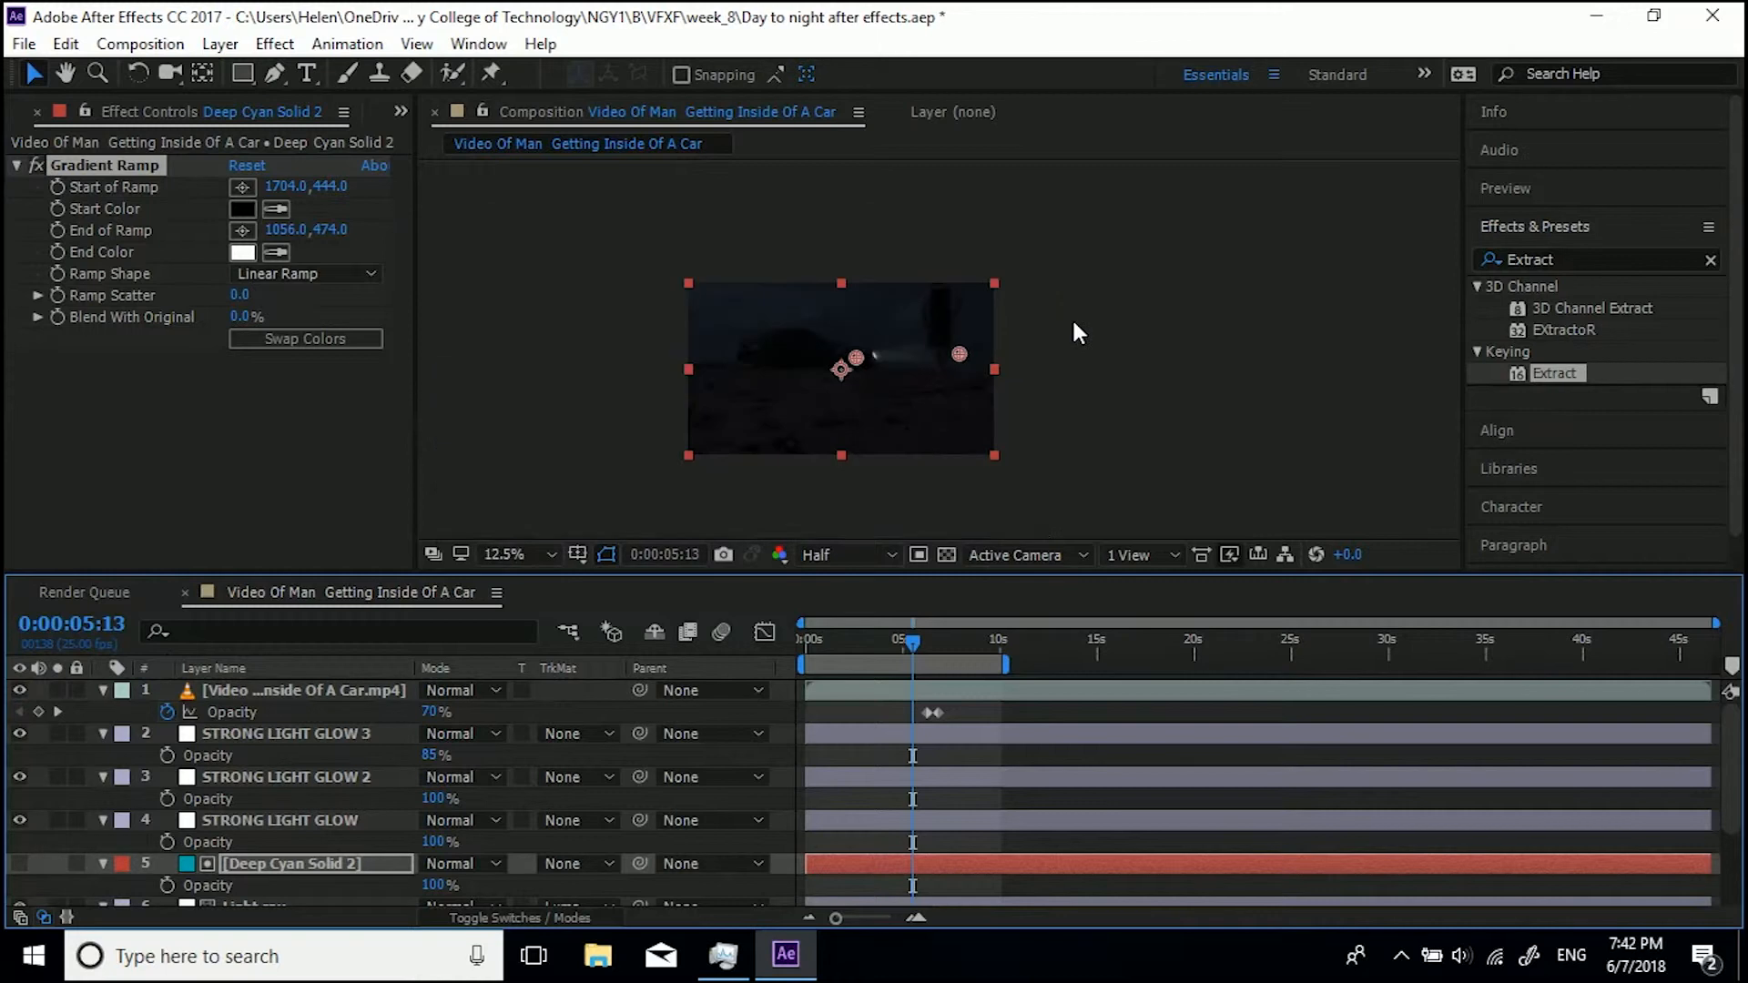
pyautogui.moveTo(958, 354); pyautogui.dragTo(1001, 347)
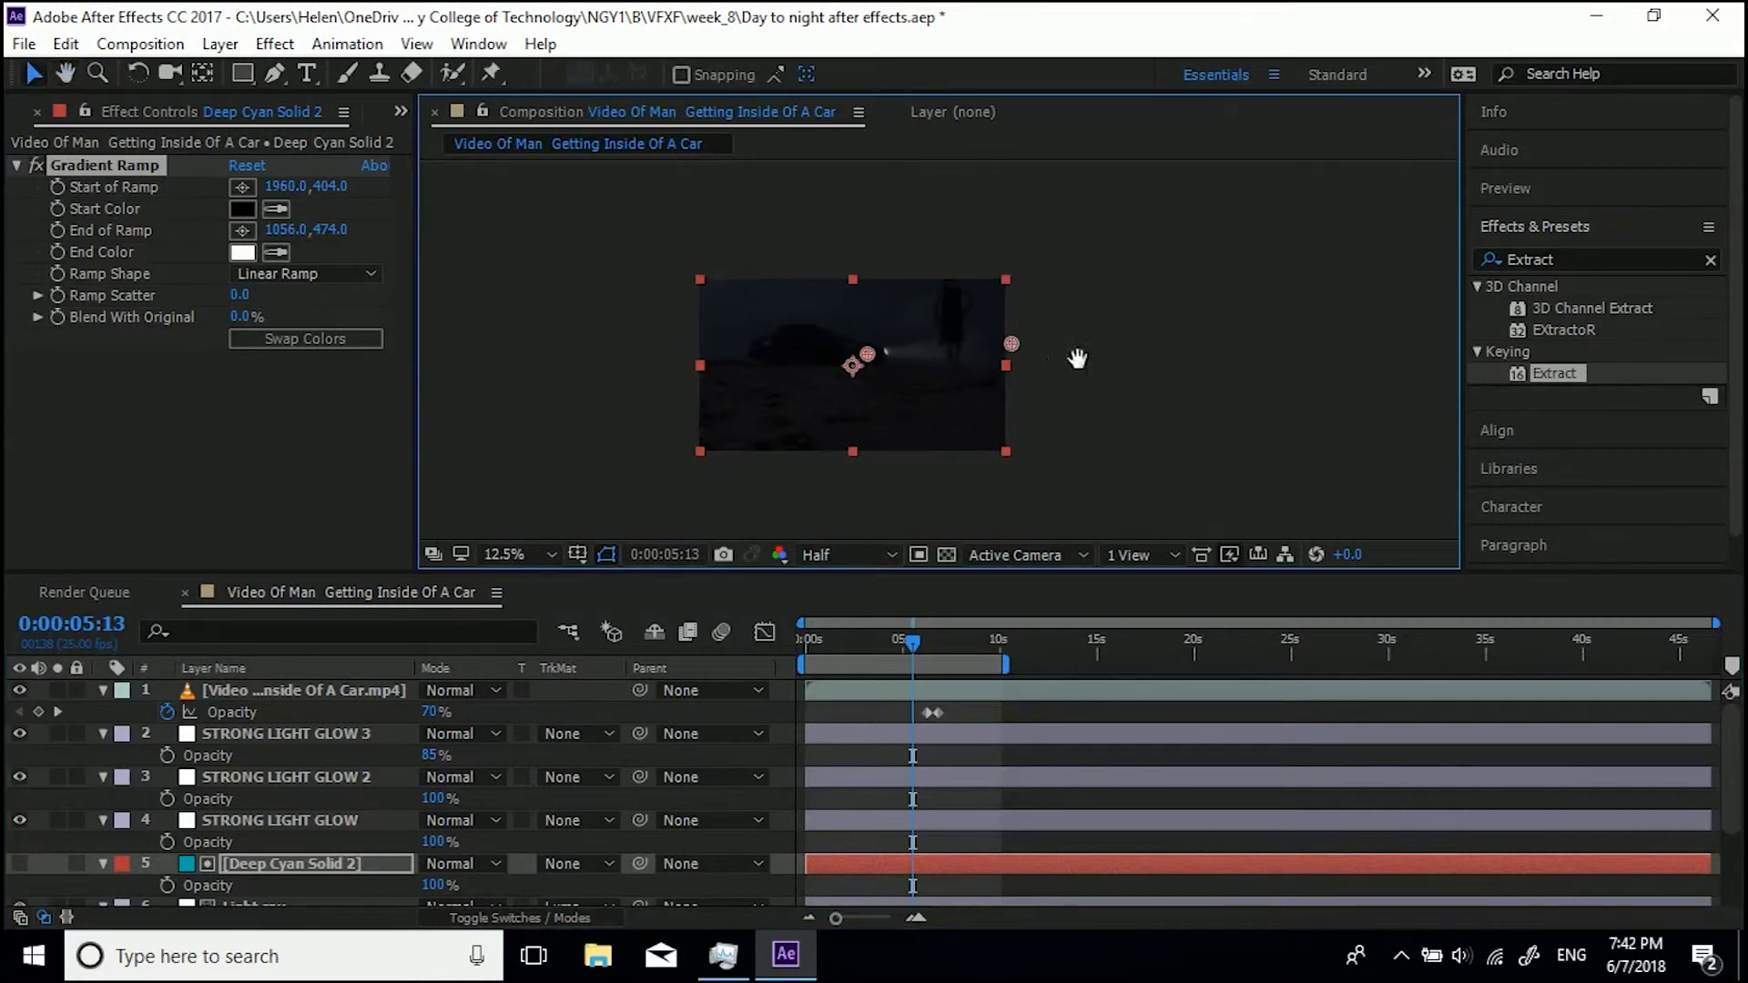
pyautogui.scroll(1, 1096, 357)
pyautogui.moveTo(851, 637); pyautogui.dragTo(827, 645)
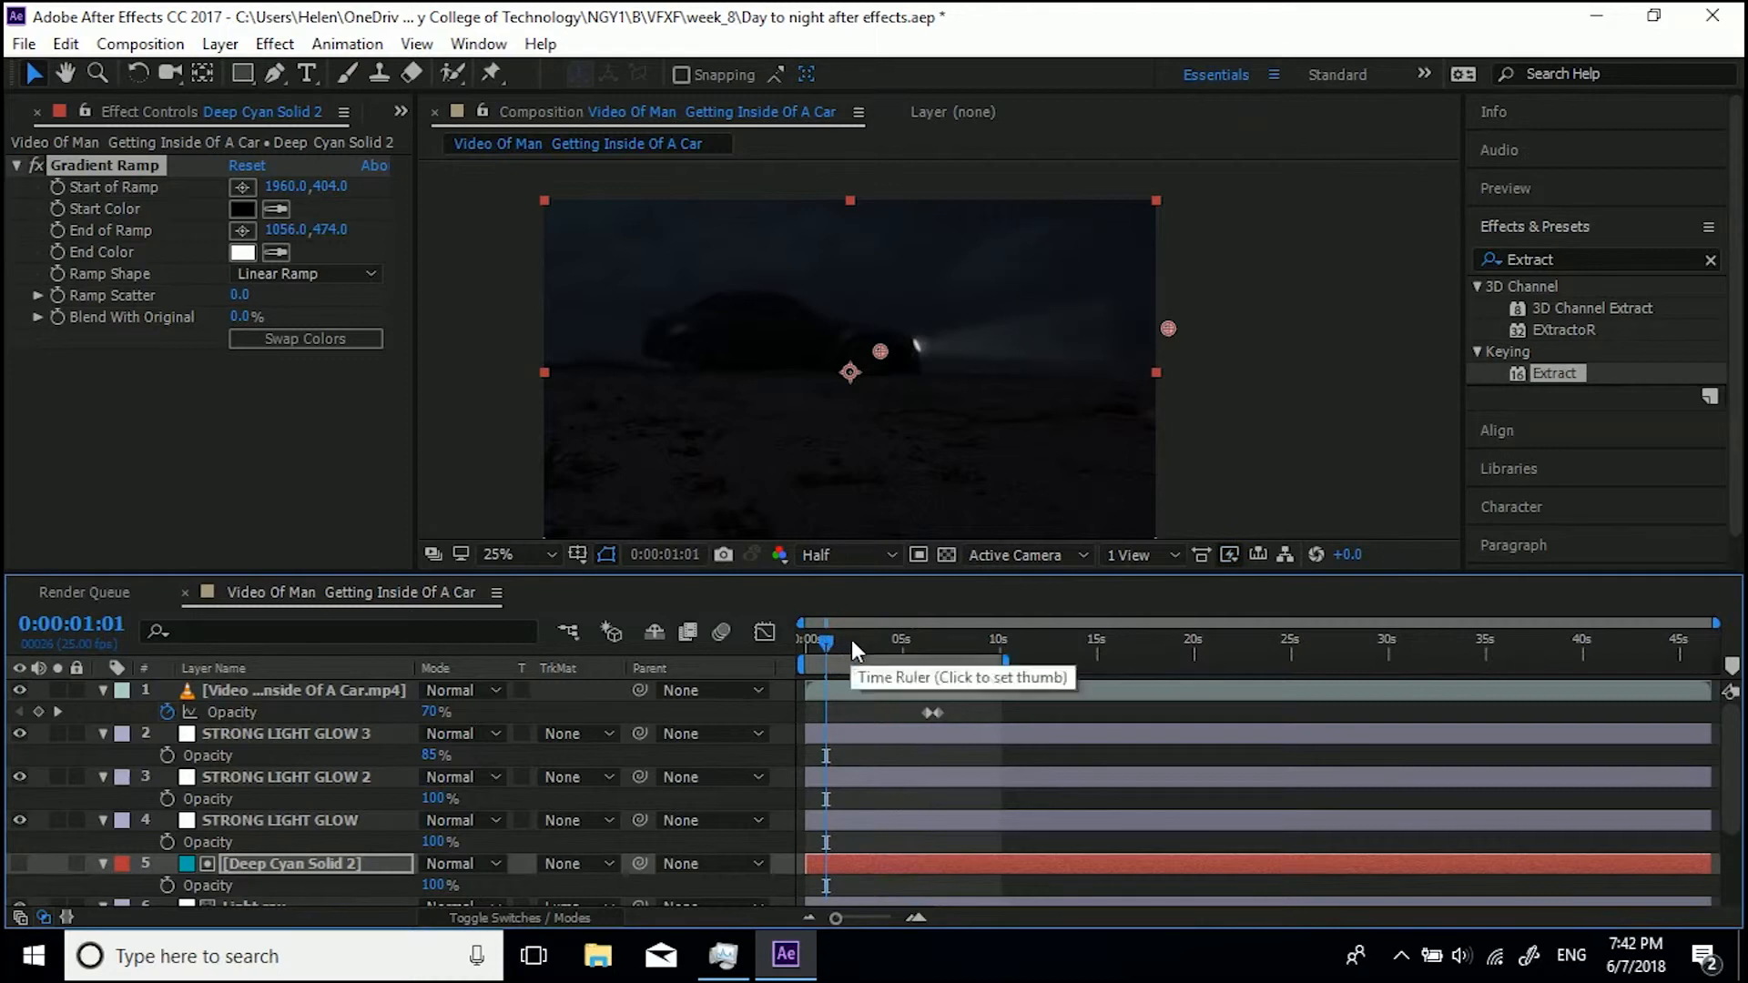
pyautogui.moveTo(1168, 325); pyautogui.dragTo(1094, 337)
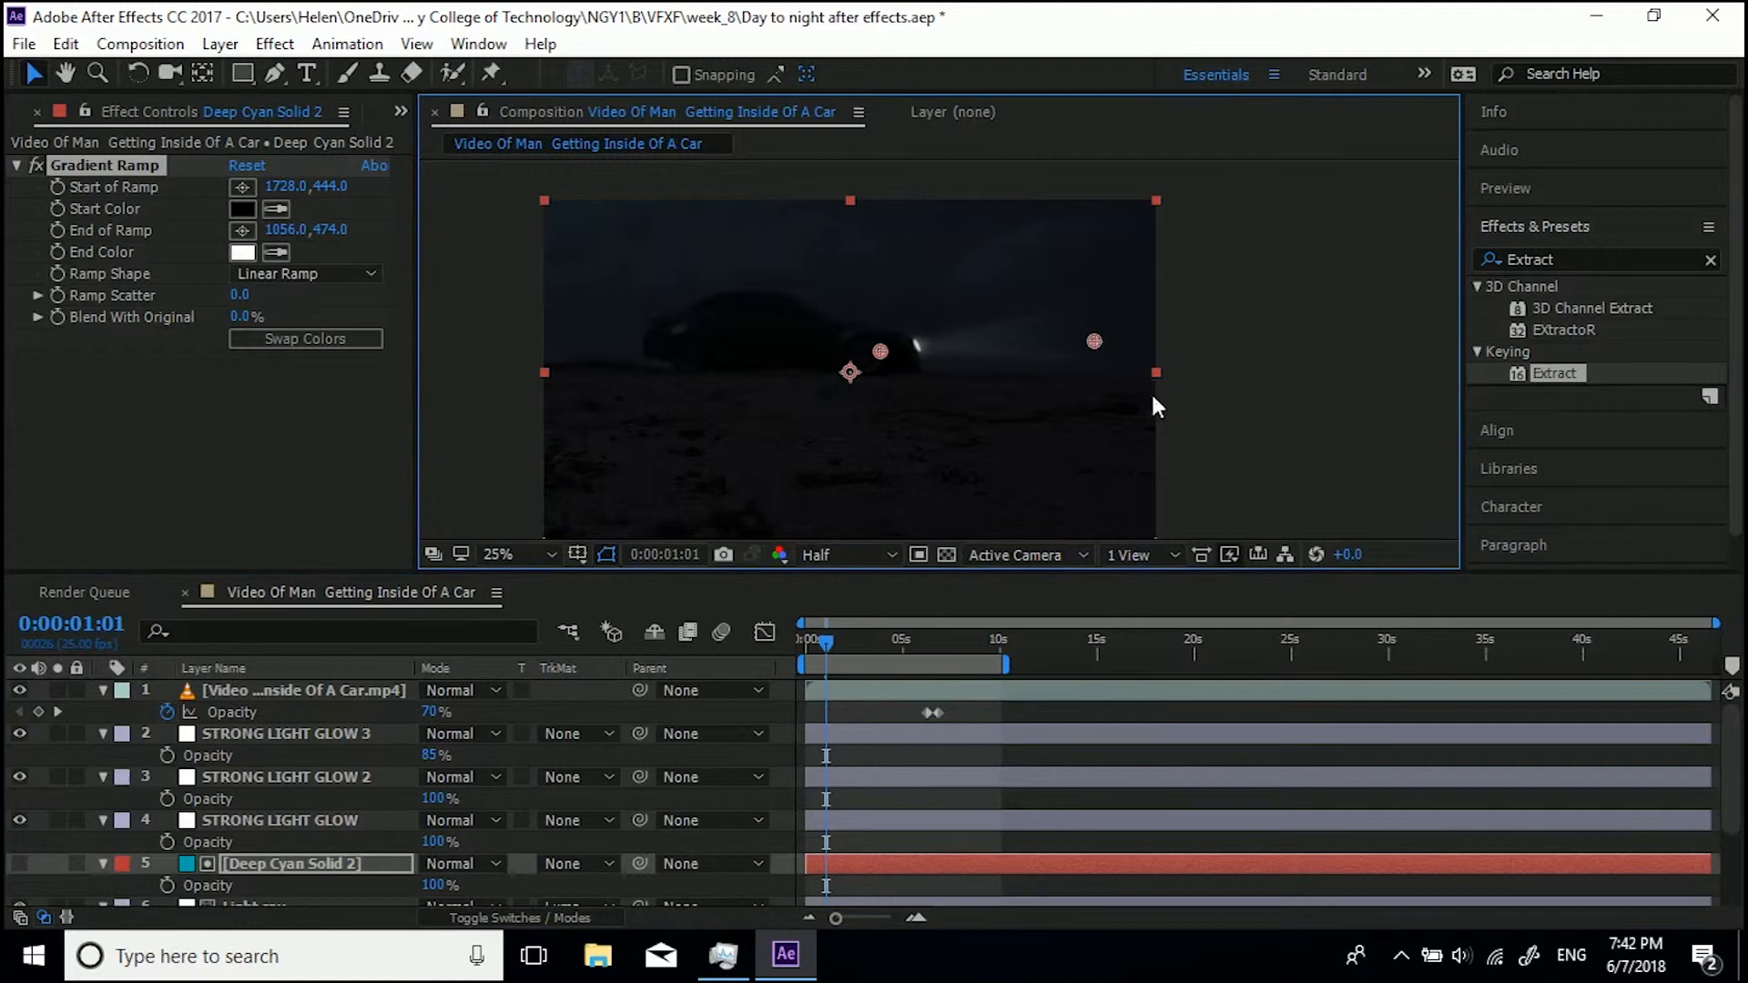
# Check the headlight glow and beam against the man and the car at points throughout the clip, up to about 0:00:45
pyautogui.moveTo(822, 642); pyautogui.dragTo(947, 626)
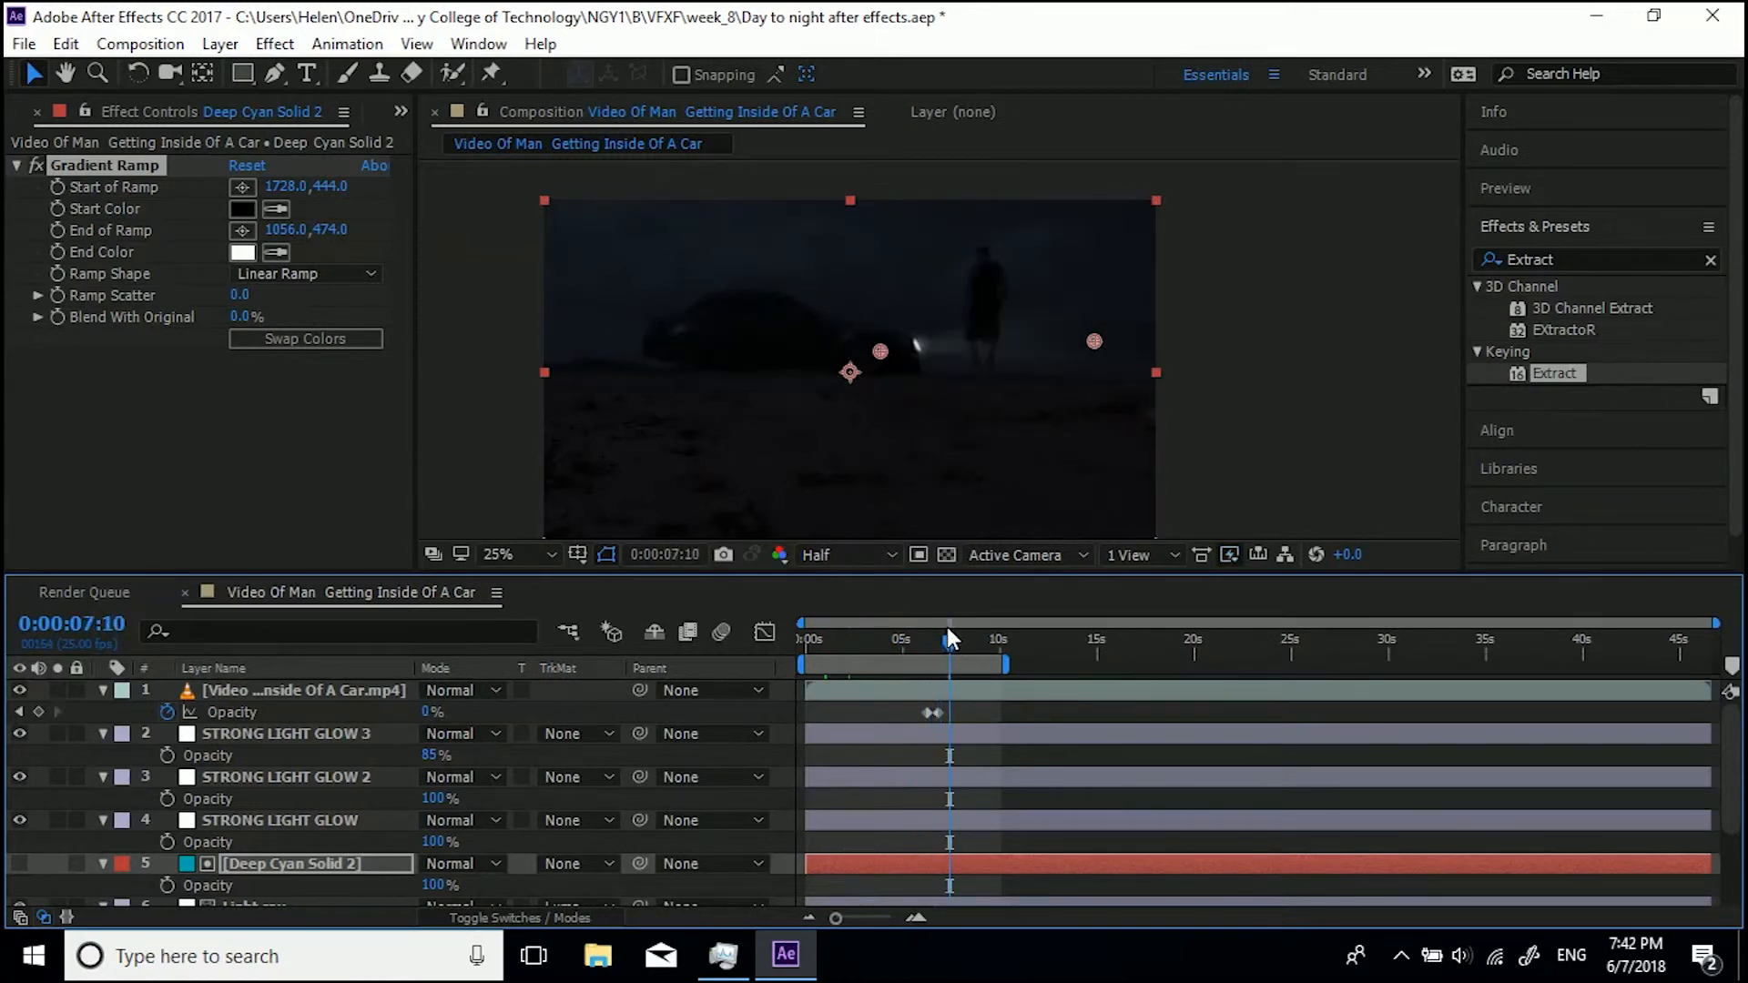
pyautogui.moveTo(970, 643); pyautogui.dragTo(999, 644)
pyautogui.moveTo(998, 640); pyautogui.dragTo(1001, 642)
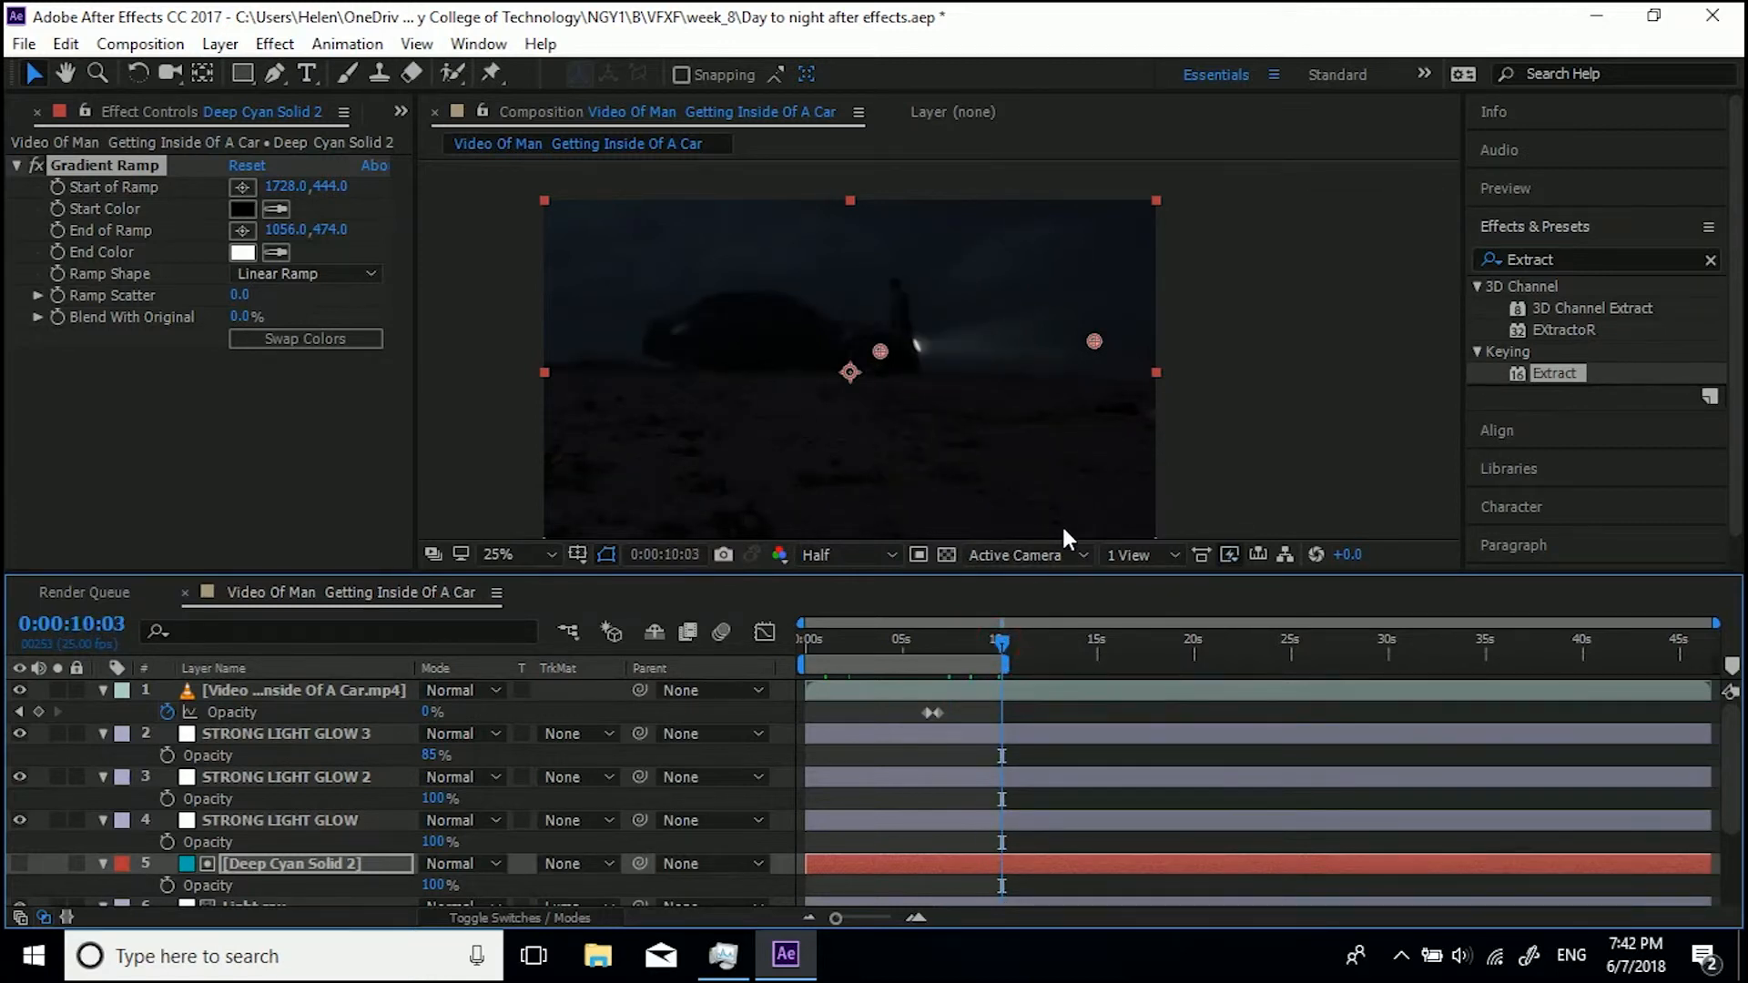
pyautogui.click(1289, 651)
pyautogui.click(1403, 653)
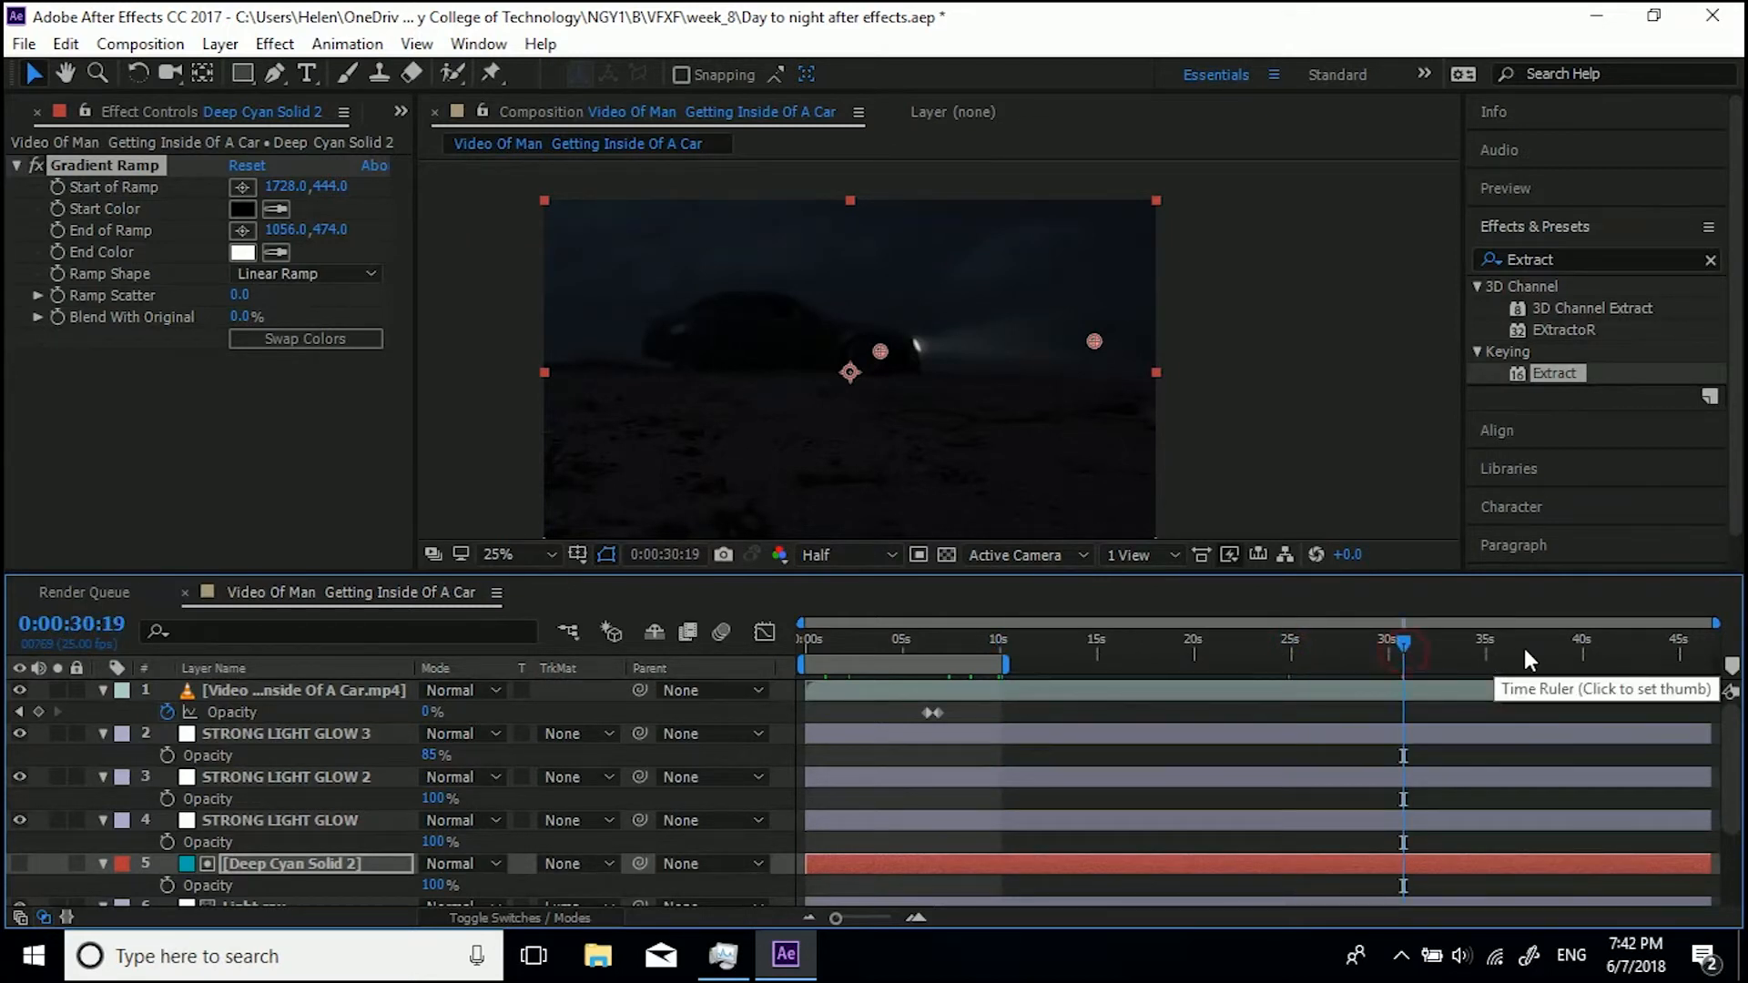
pyautogui.click(1488, 643)
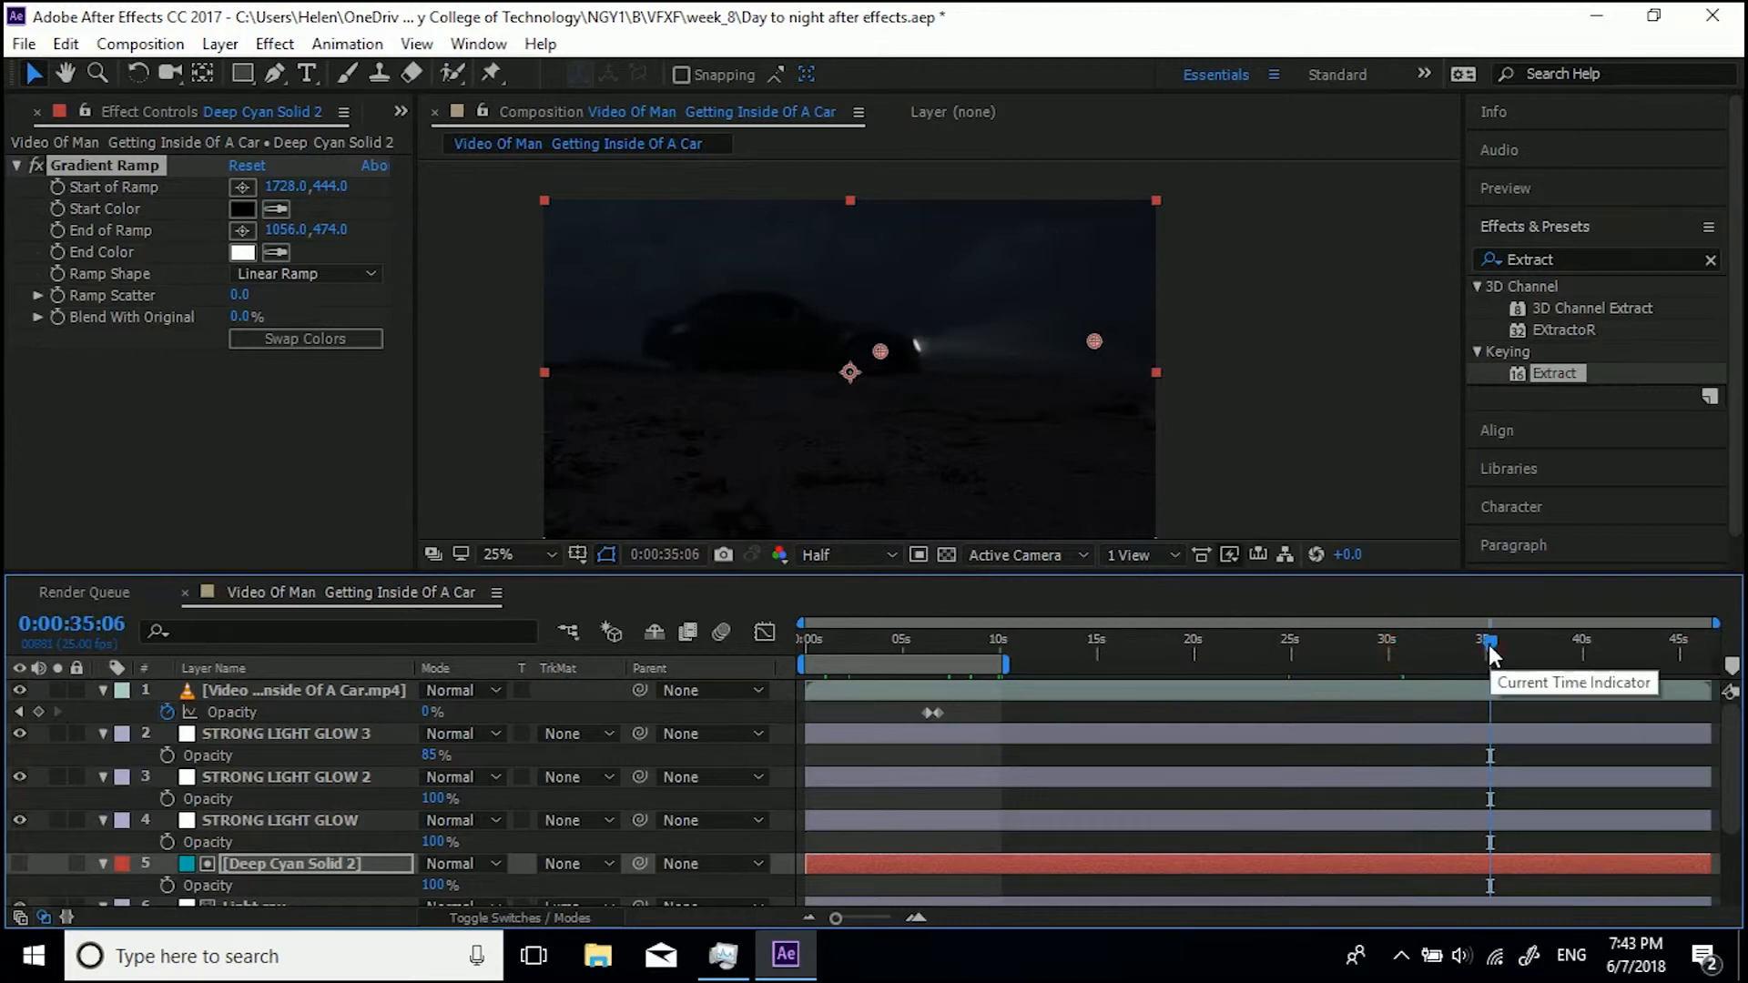
pyautogui.click(1586, 645)
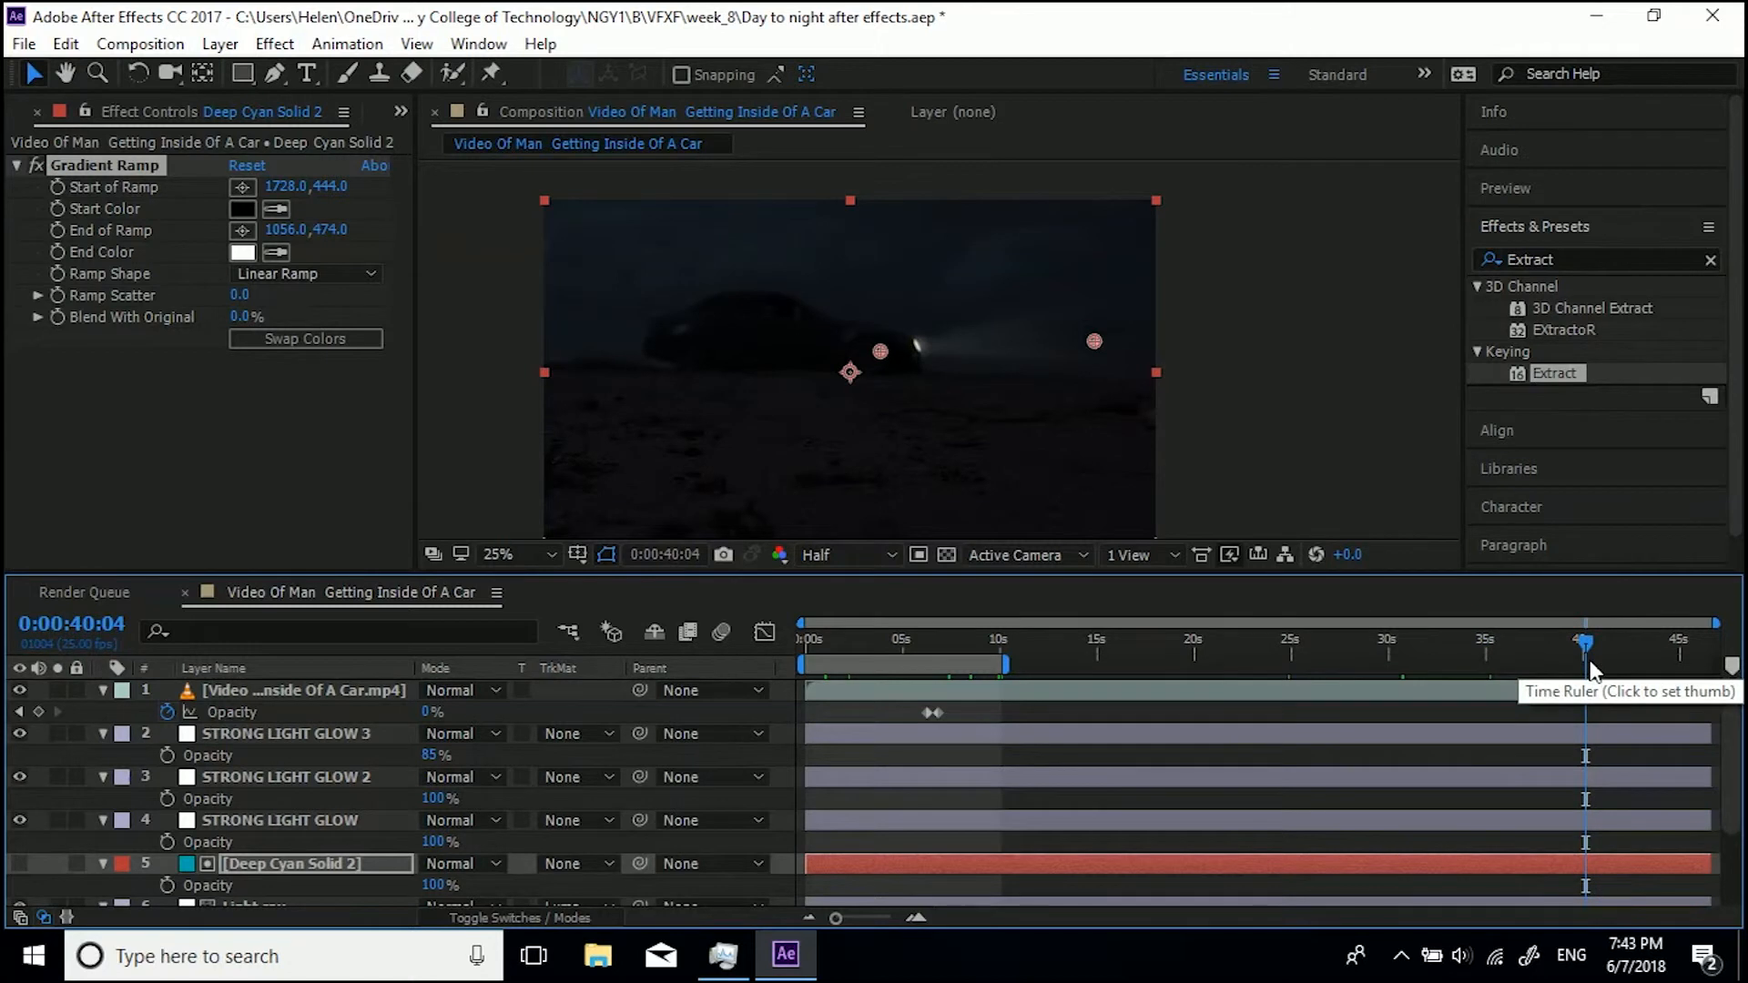
pyautogui.click(1678, 642)
pyautogui.moveTo(1678, 643); pyautogui.dragTo(1602, 642)
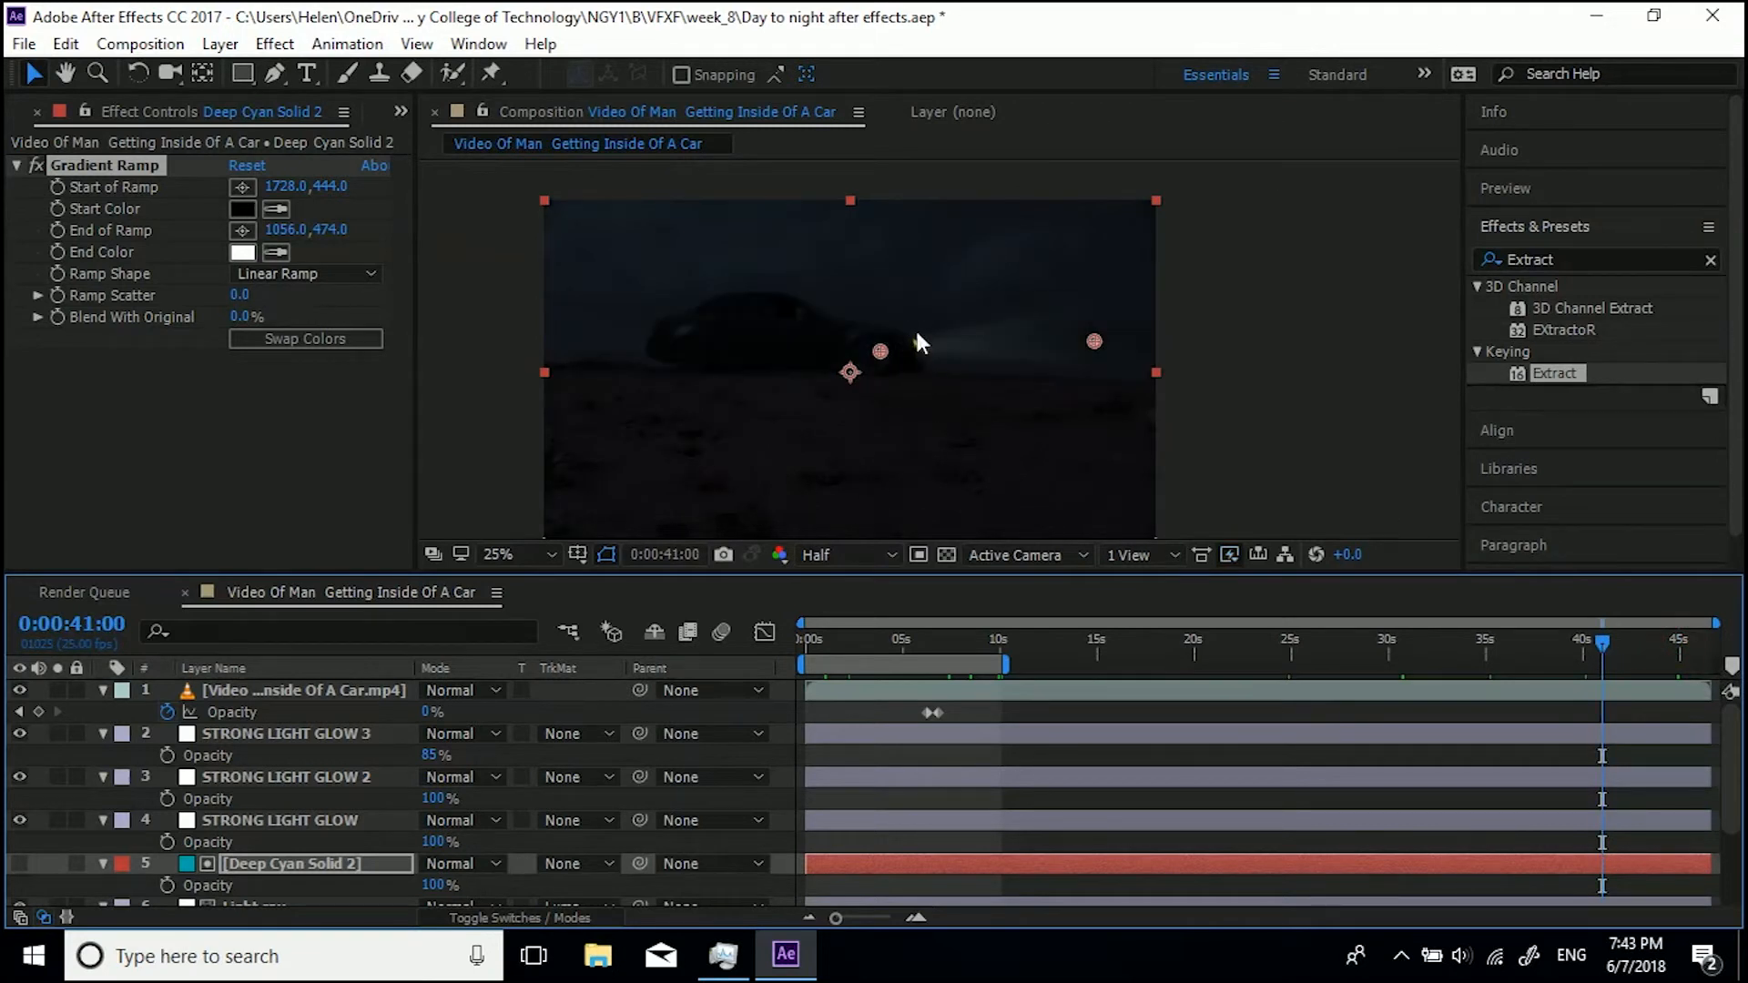
# Step frame by frame around 0:00:40 to find where the car starts to move, stopping at 0:00:40:01
pyautogui.click(245, 819)
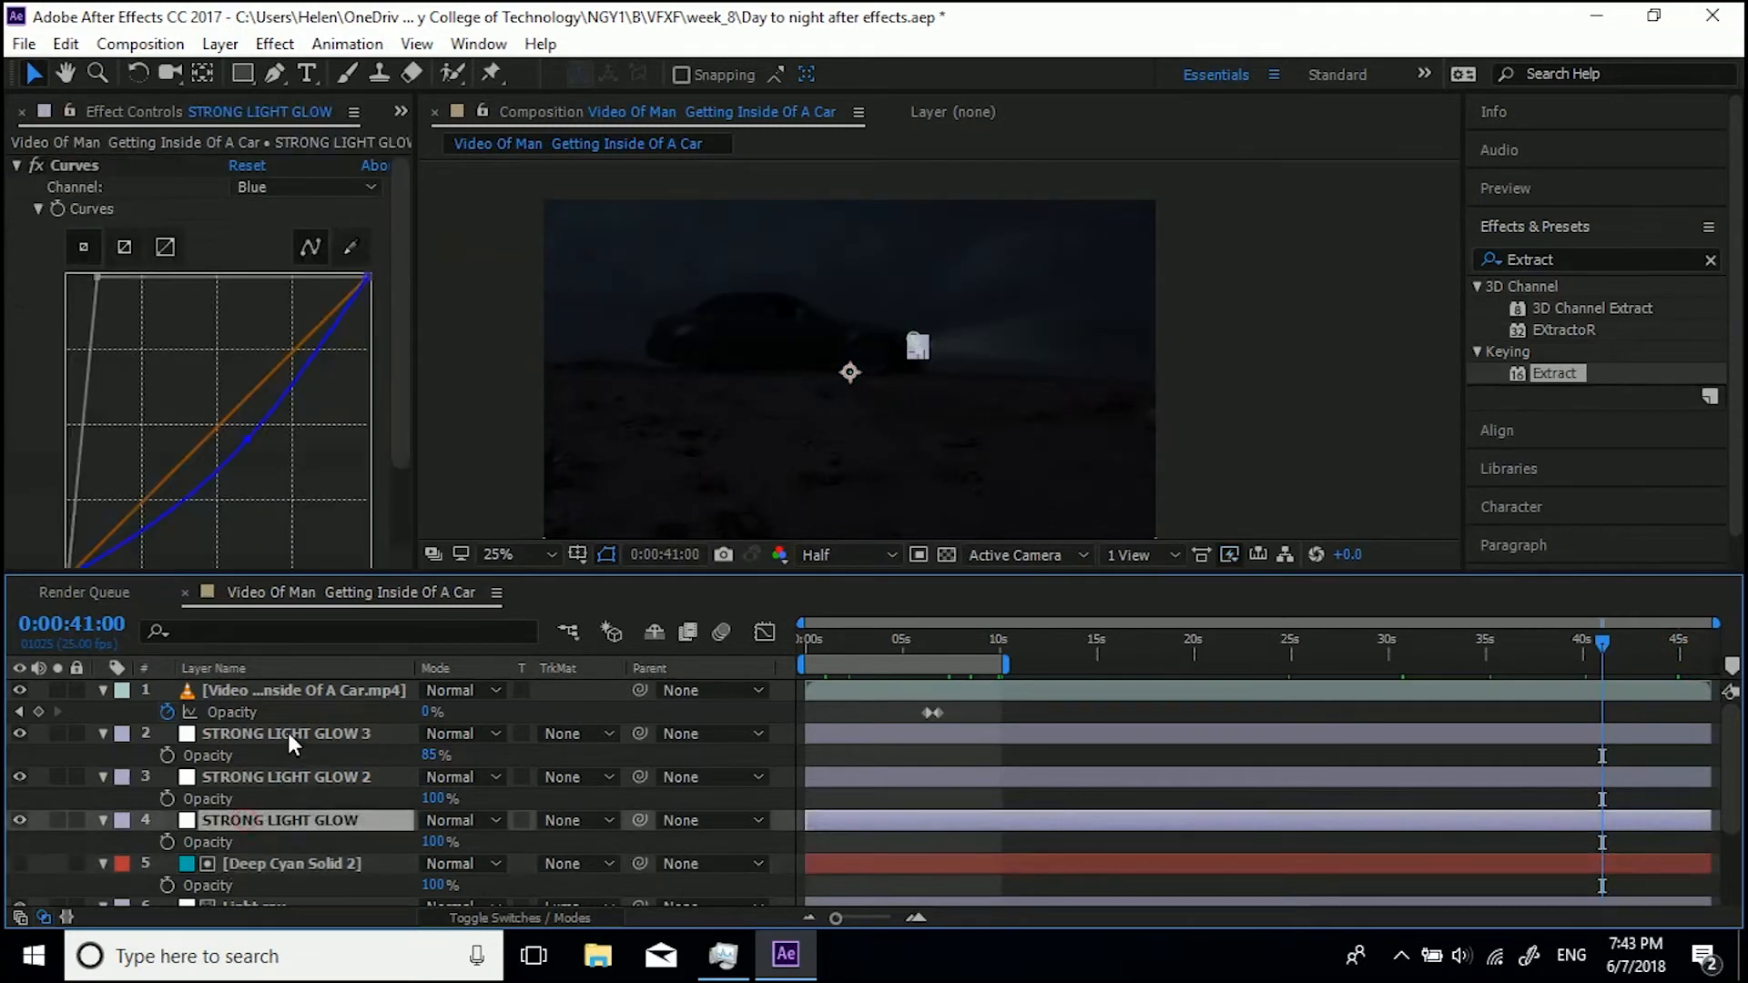
pyautogui.keyDown('shift'); pyautogui.click(287, 733); pyautogui.keyUp('shift')
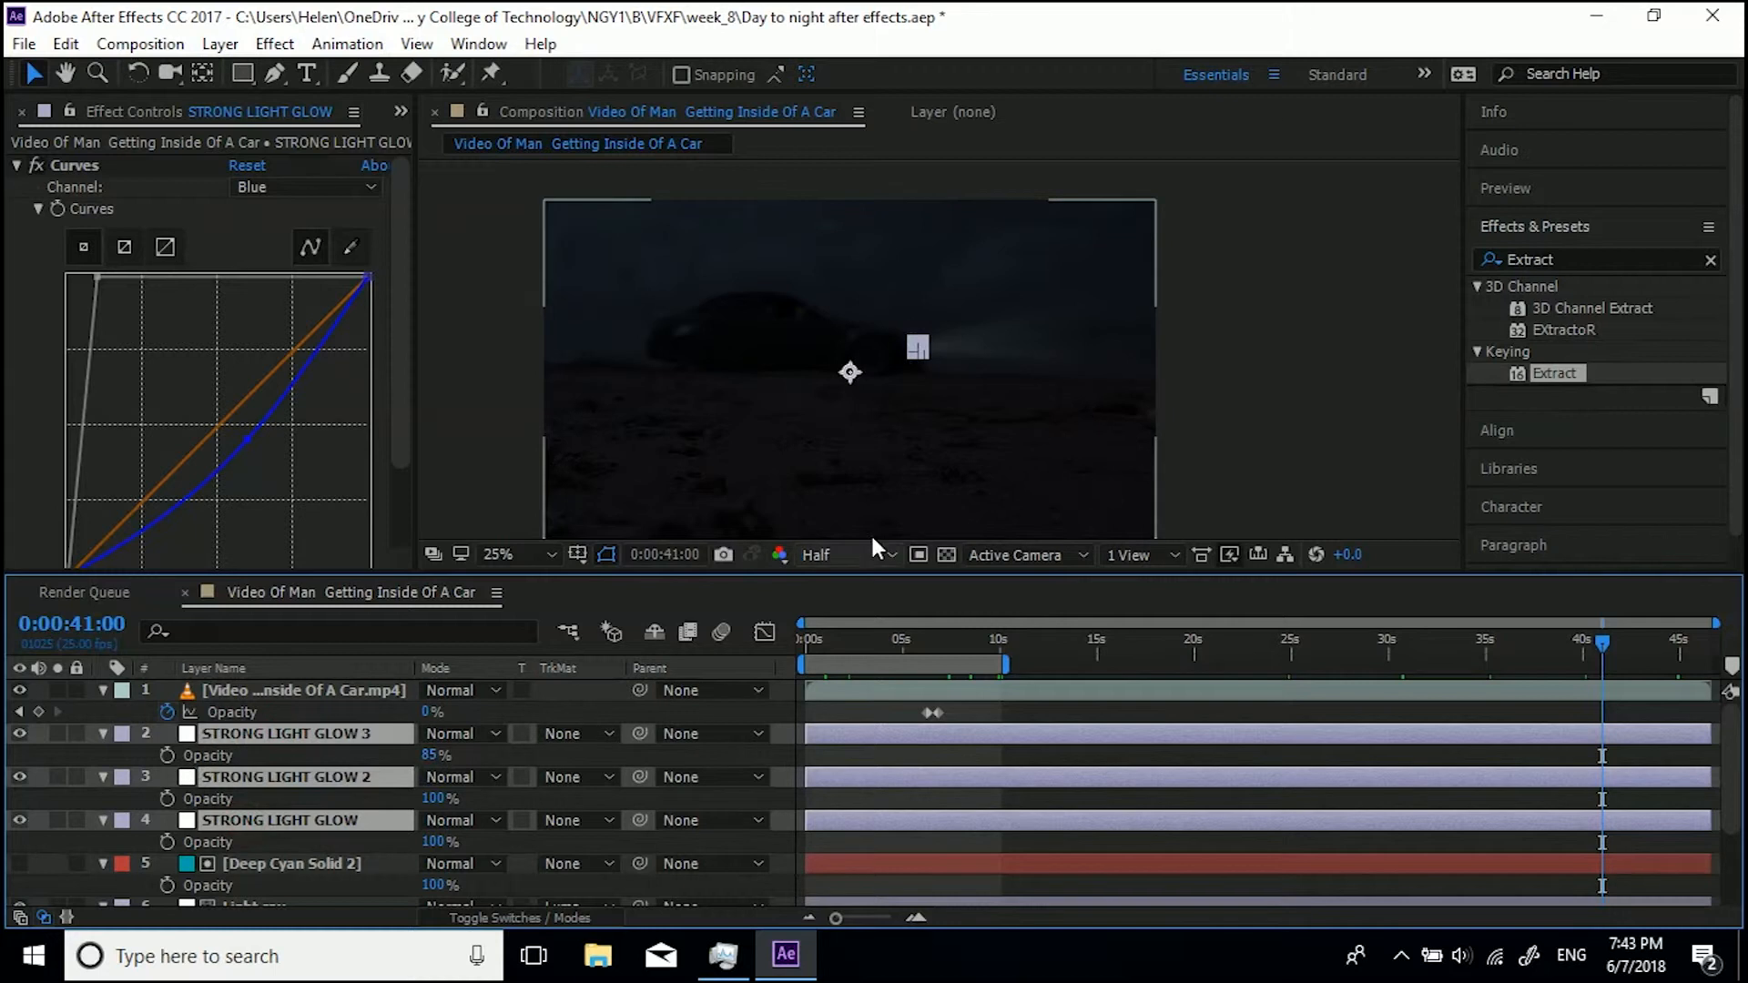
pyautogui.click(1615, 641)
pyautogui.click(1586, 646)
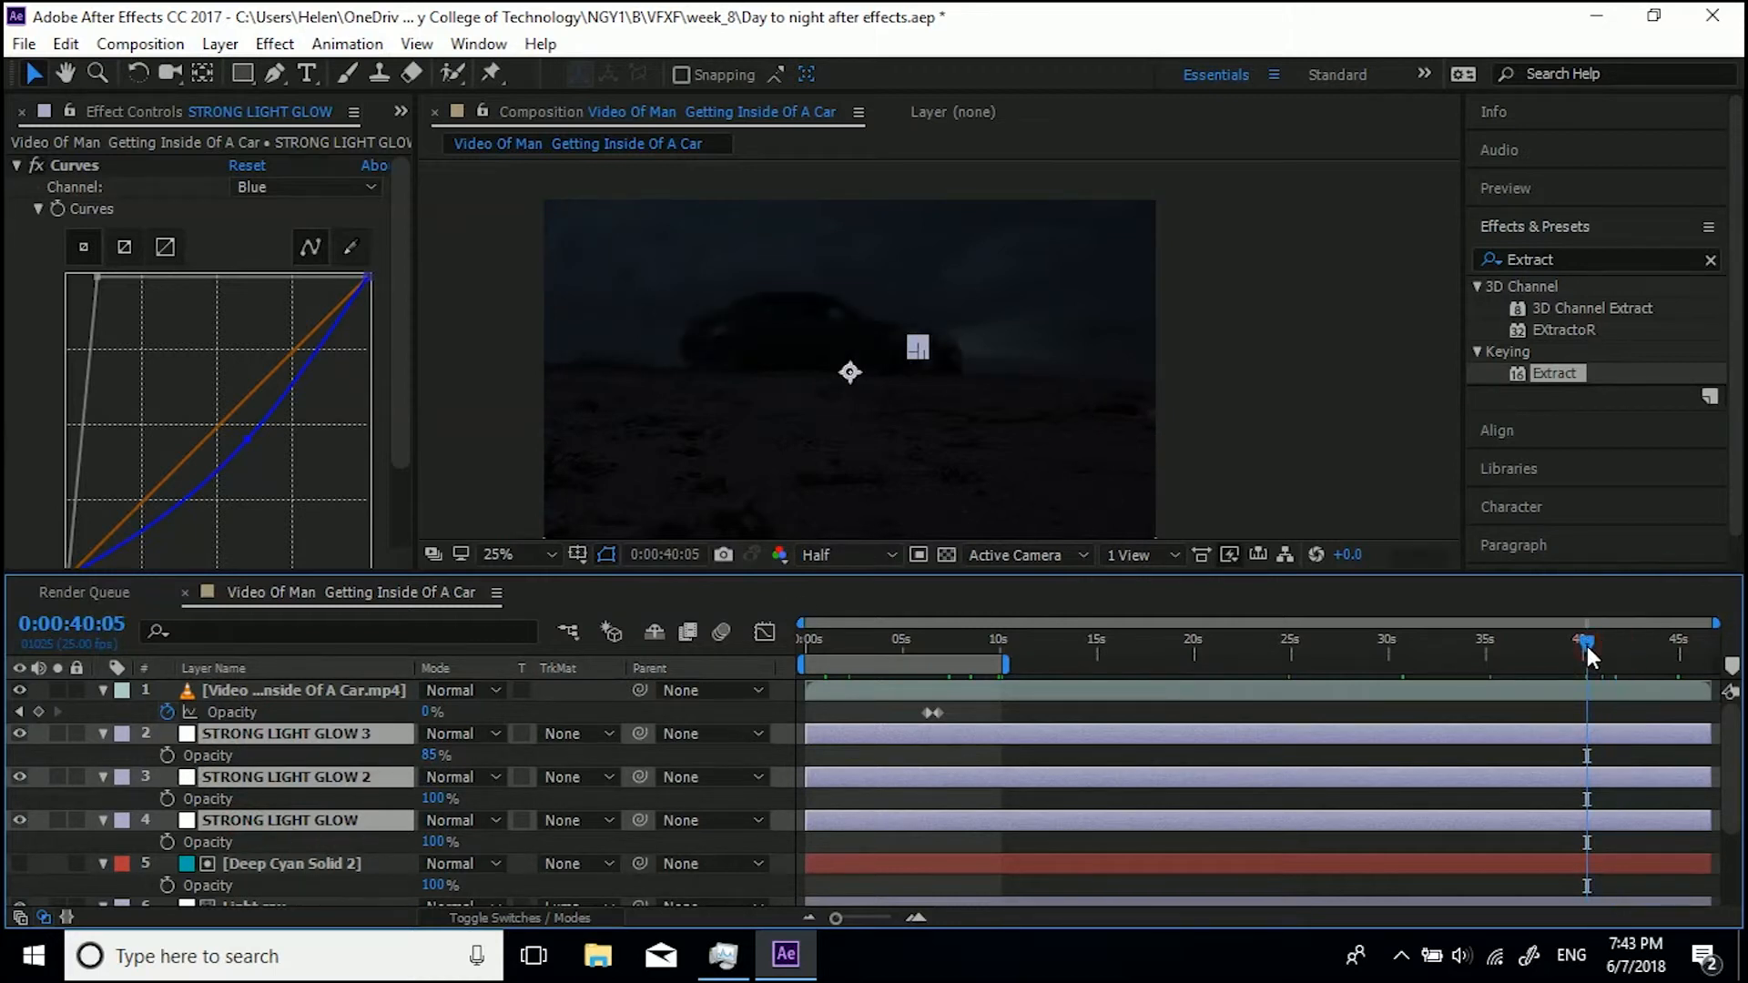
pyautogui.click(1136, 398)
pyautogui.click(970, 350)
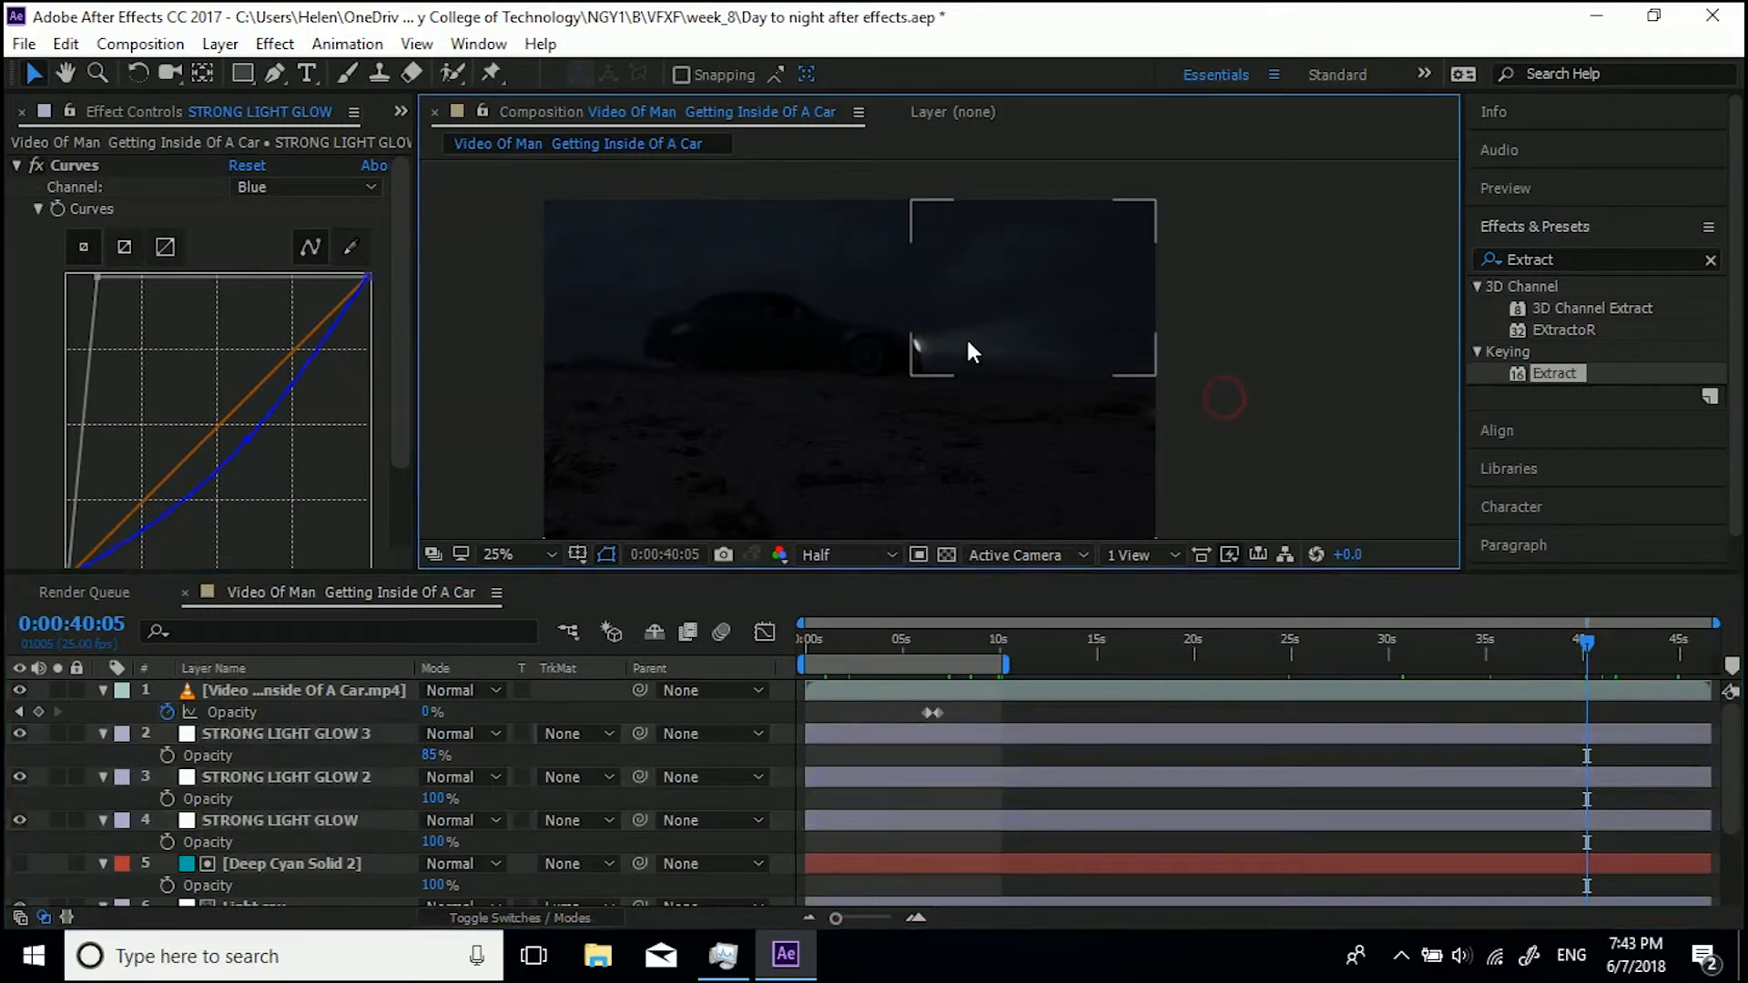
pyautogui.press('pagedown')
pyautogui.press('pagedown')
pyautogui.press('pagedown')
pyautogui.press('pagedown')
pyautogui.press('pagedown')
pyautogui.press('pagedown')
pyautogui.press('pagedown')
pyautogui.press('pagedown')
pyautogui.press('pagedown')
pyautogui.press('pagedown')
pyautogui.press('pagedown')
pyautogui.press('pagedown')
pyautogui.press('pagedown')
pyautogui.press('pagedown')
pyautogui.press('pagedown')
pyautogui.press('pagedown')
pyautogui.hotkey('shift', 'pageup')
pyautogui.hotkey('shift', 'pageup')
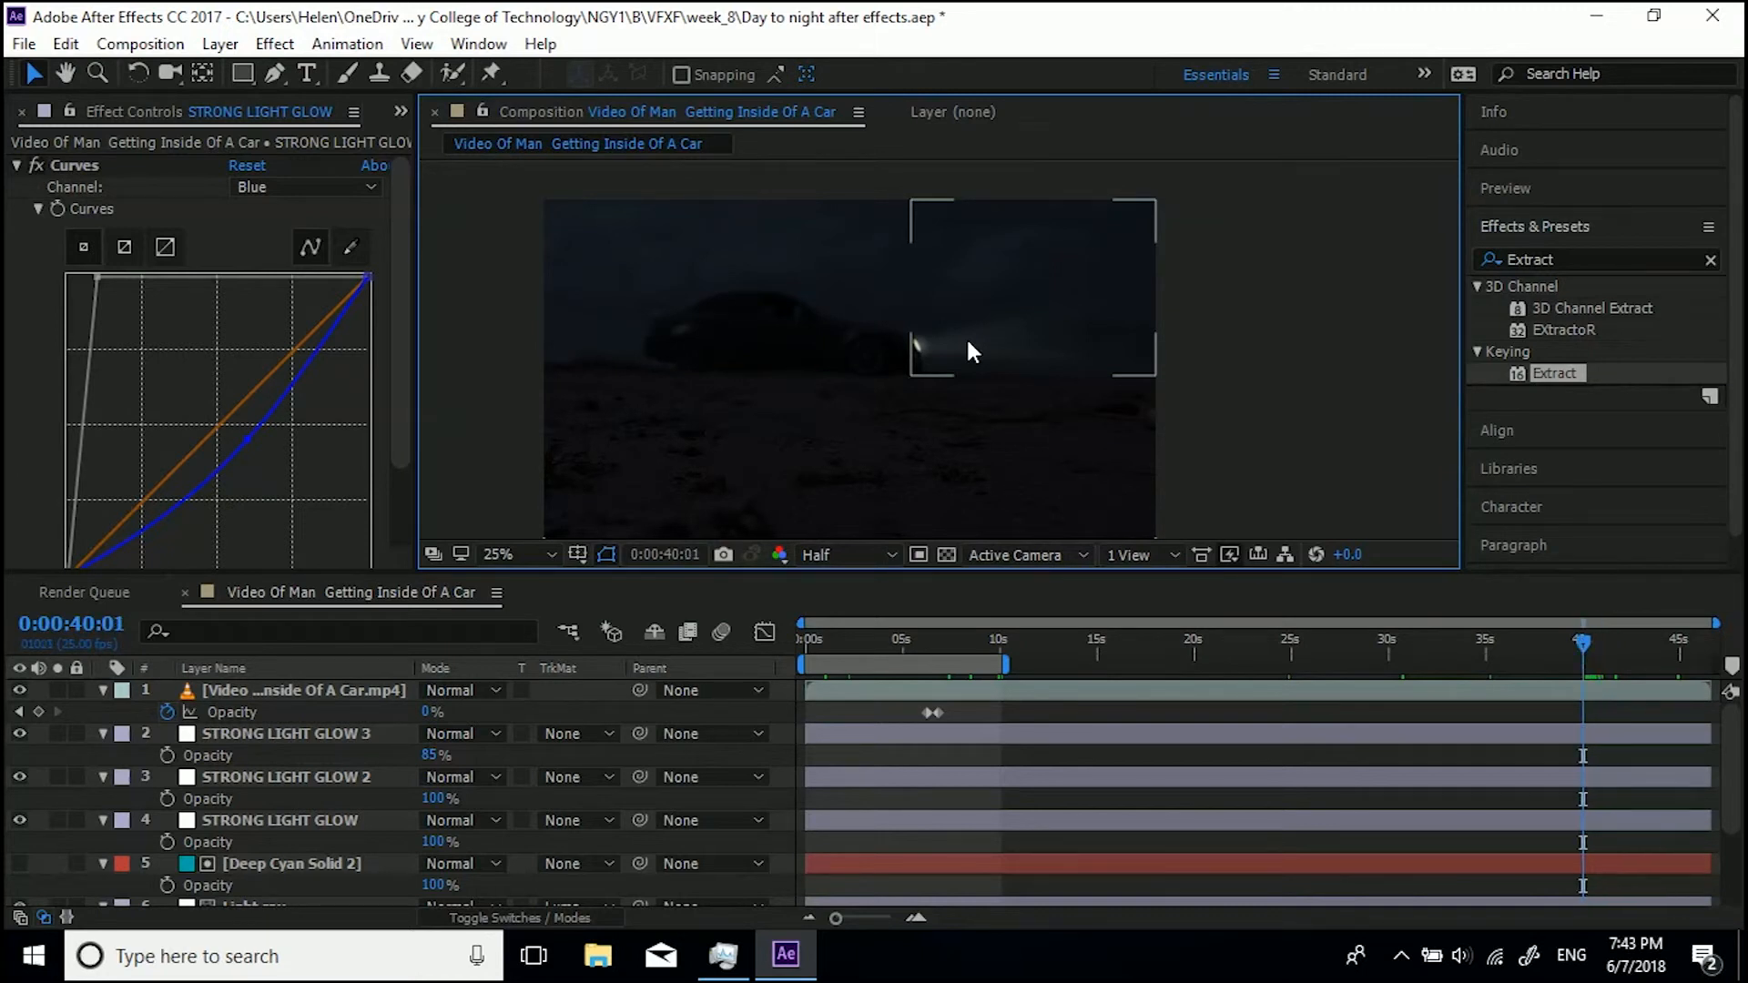
# Set Position keyframes at 0:00:40:01 on the three STRONG LIGHT GLOW layers and the Light ray layer together
pyautogui.click(103, 733)
pyautogui.click(102, 755)
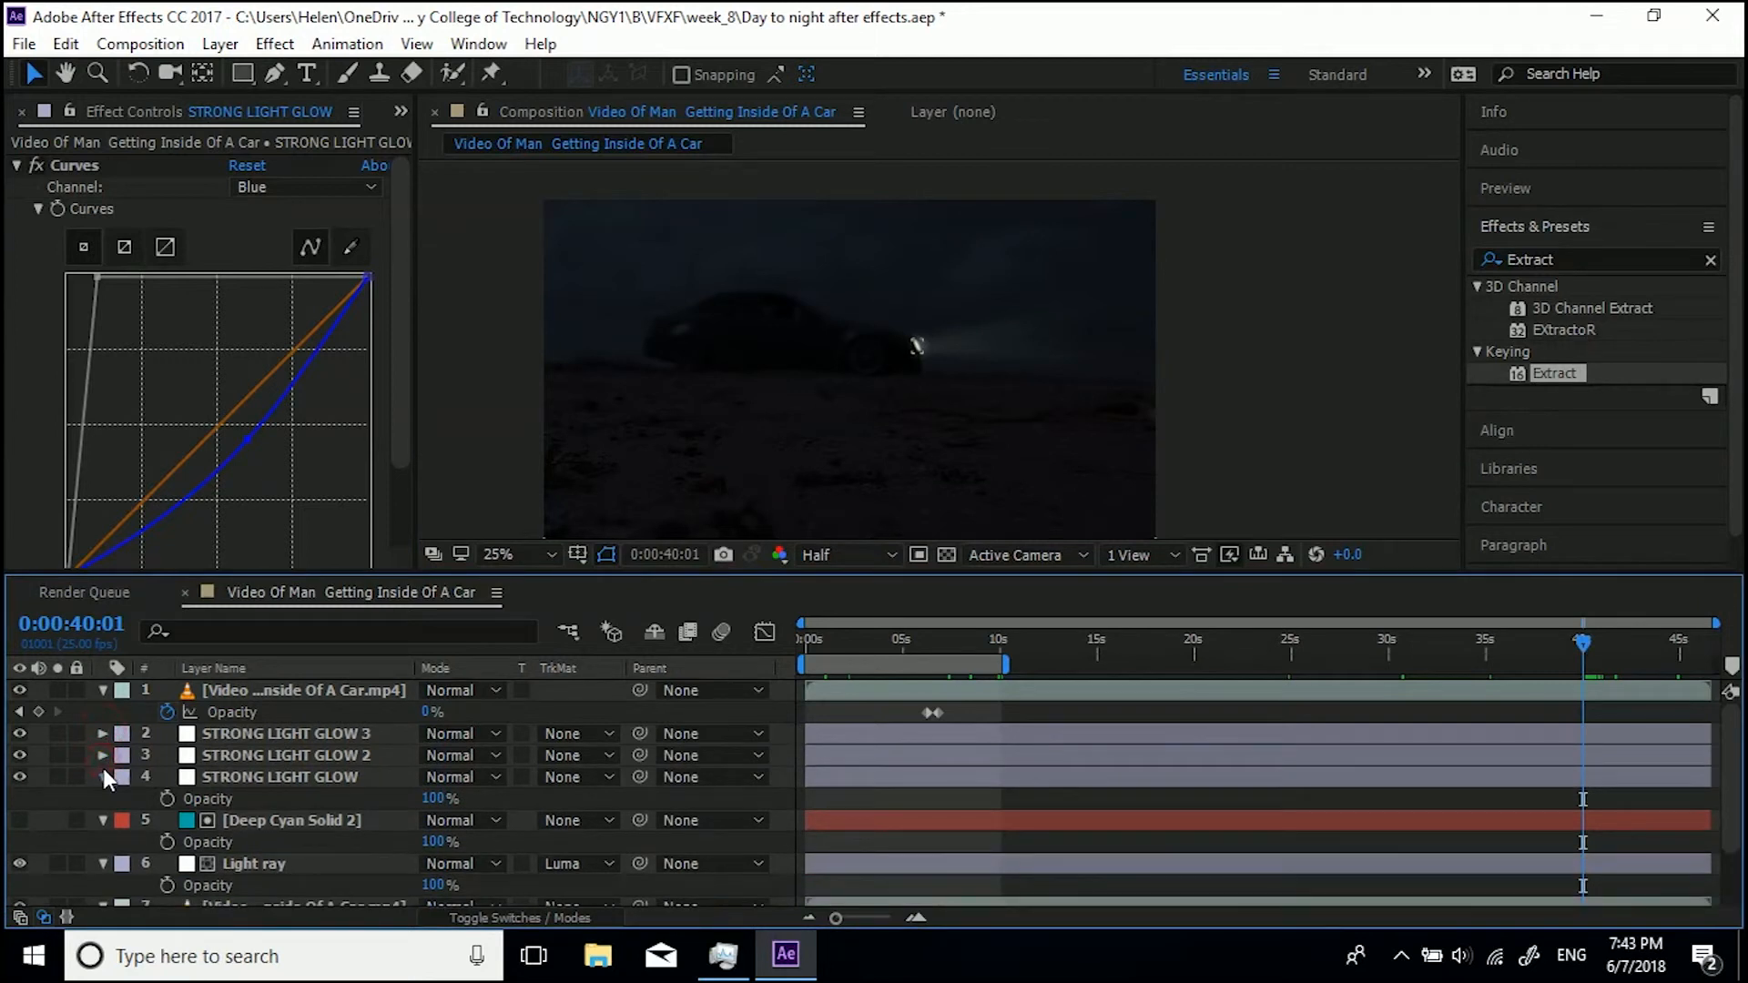
pyautogui.click(102, 774)
pyautogui.click(104, 842)
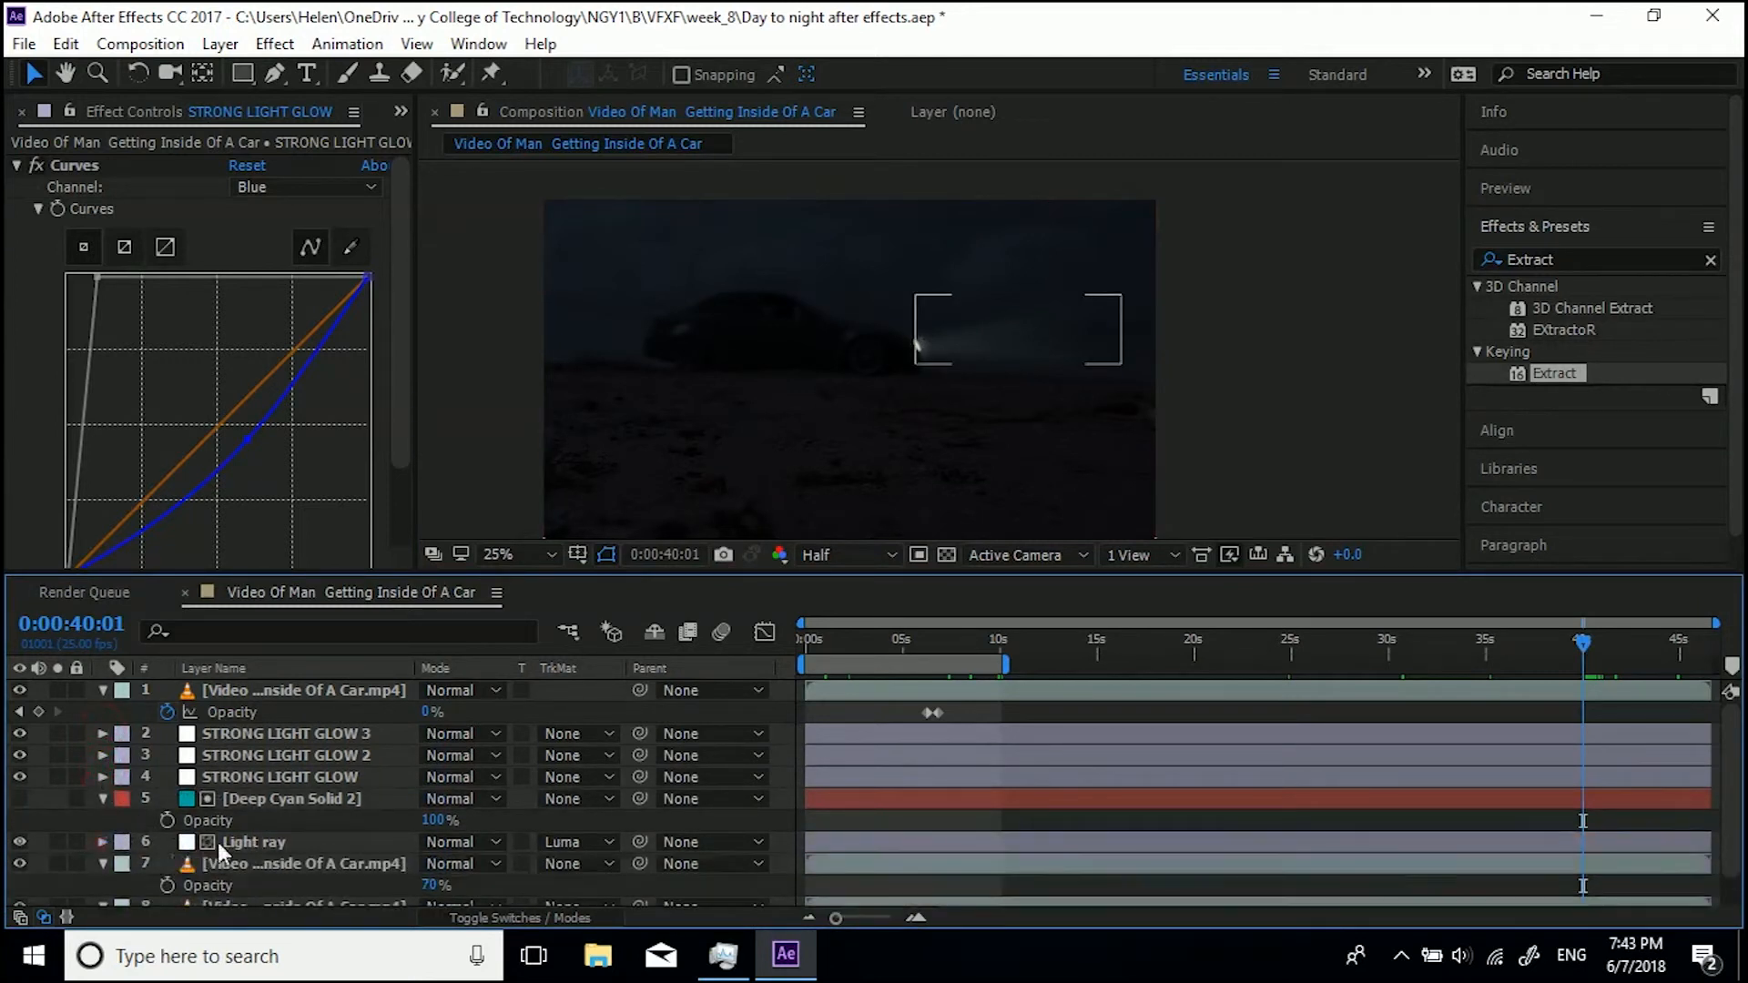
pyautogui.click(244, 842)
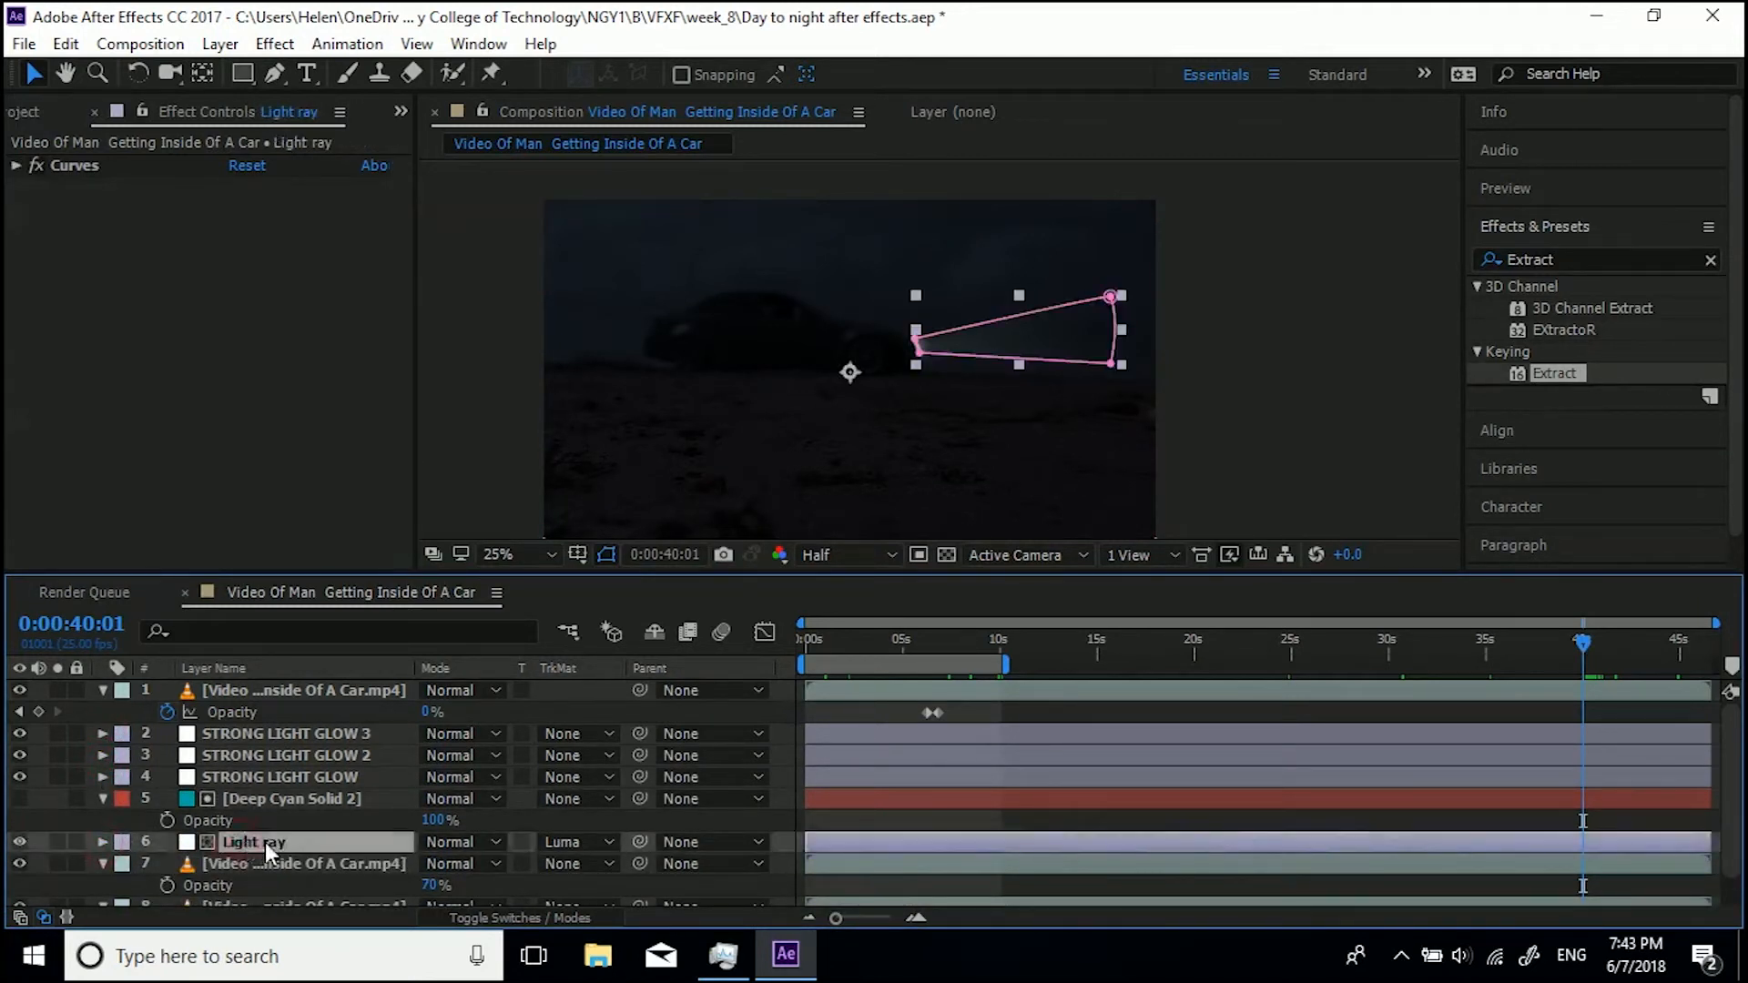
pyautogui.keyDown('ctrl'); pyautogui.click(260, 774); pyautogui.keyUp('ctrl')
pyautogui.keyDown('ctrl'); pyautogui.click(264, 755); pyautogui.keyUp('ctrl')
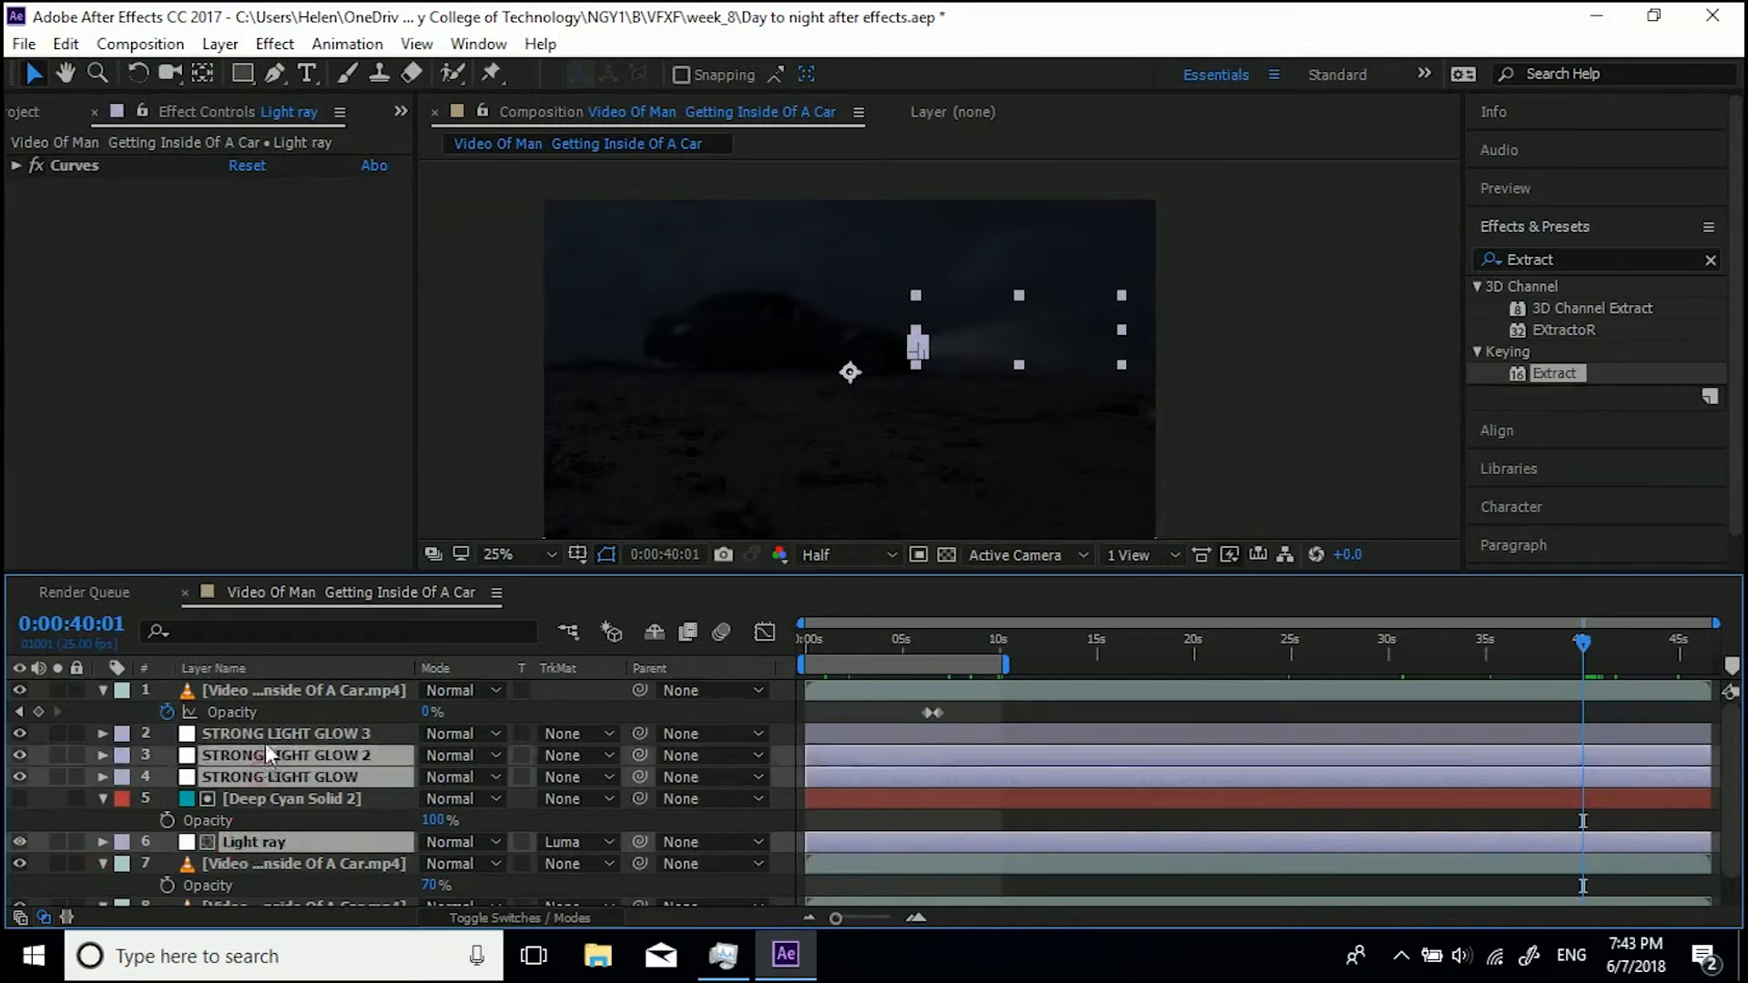
pyautogui.keyDown('ctrl'); pyautogui.click(265, 733); pyautogui.keyUp('ctrl')
pyautogui.press('p')
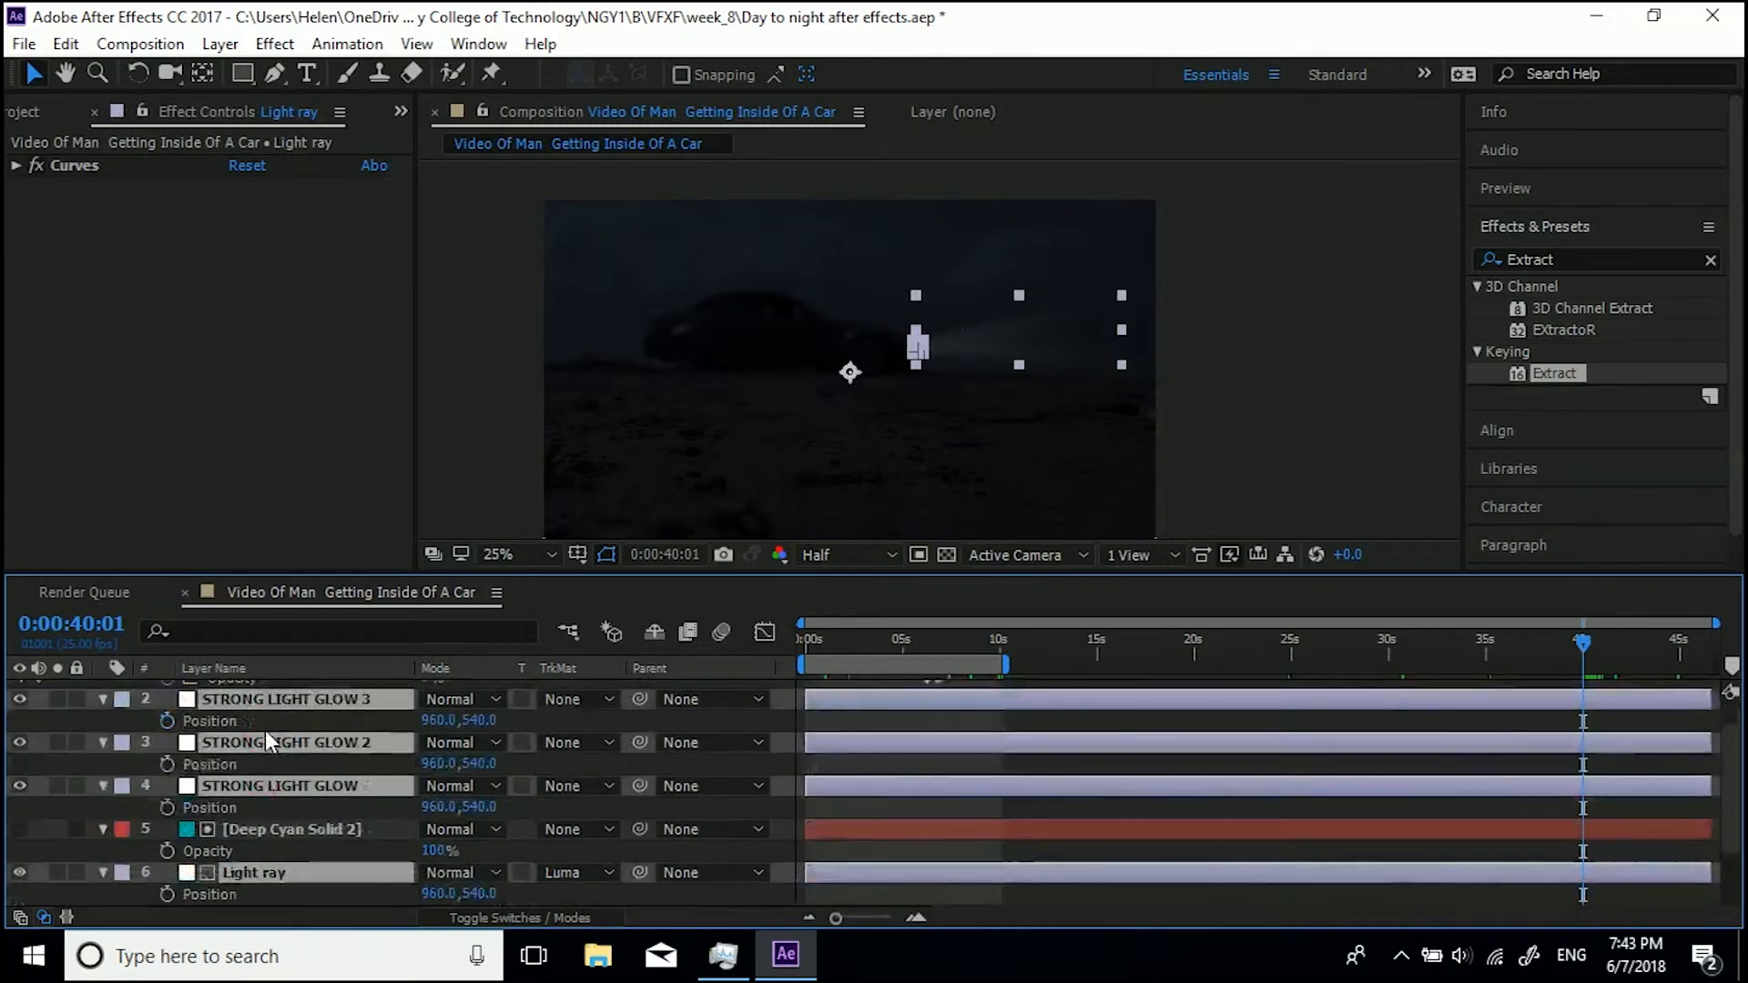
pyautogui.click(168, 763)
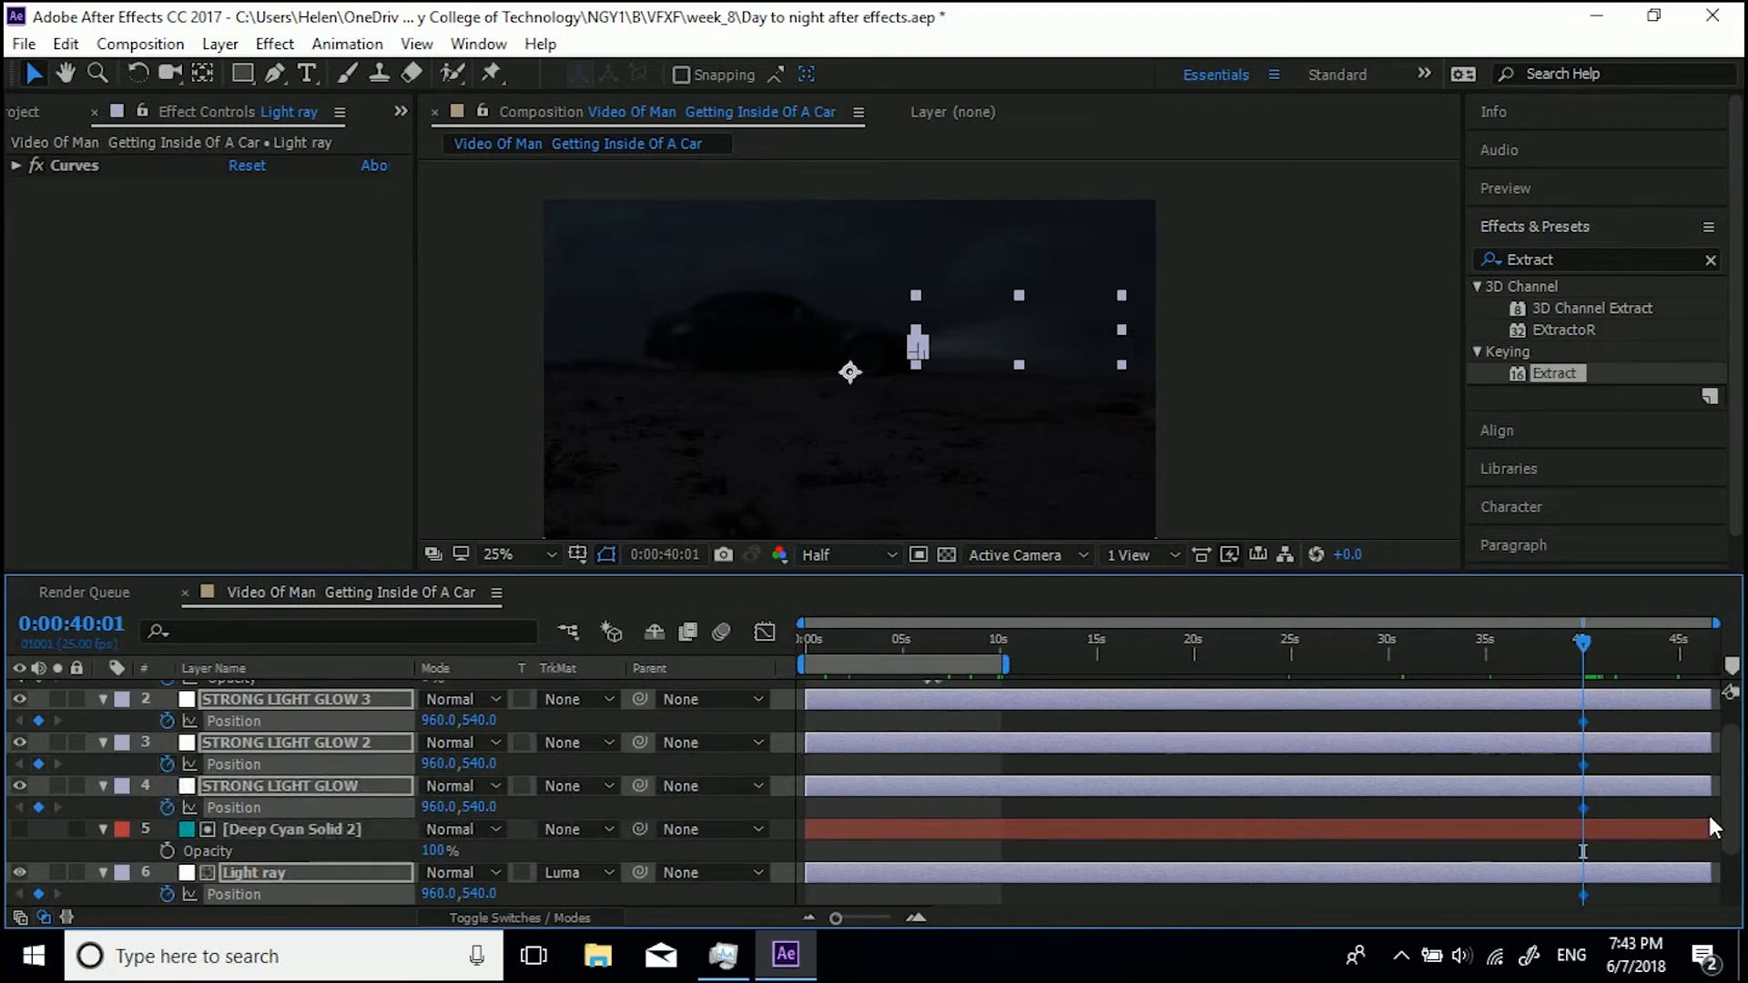
# At 0:00:41:16, move the three STRONG LIGHT GLOW layers and Light ray together onto the car's headlight, Position about 1066, 546
pyautogui.hotkey('shift', 'pagedown')
pyautogui.hotkey('shift', 'pagedown')
pyautogui.hotkey('shift', 'pagedown')
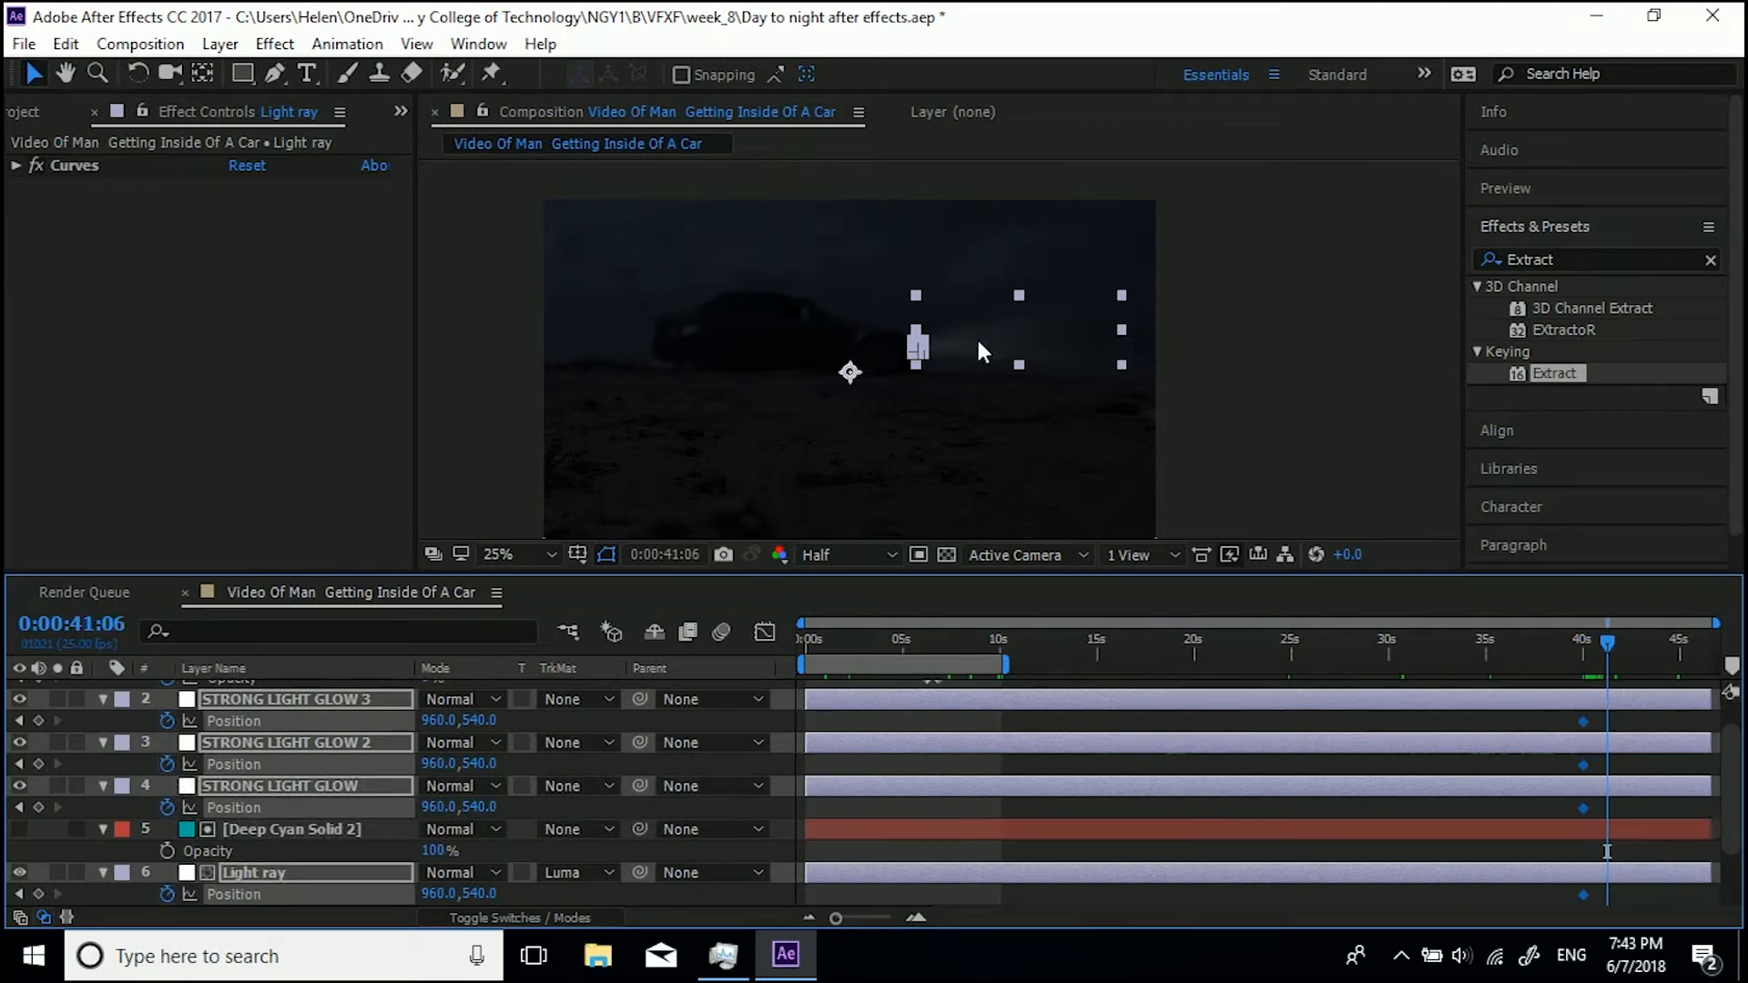
pyautogui.scroll(2, 938, 342)
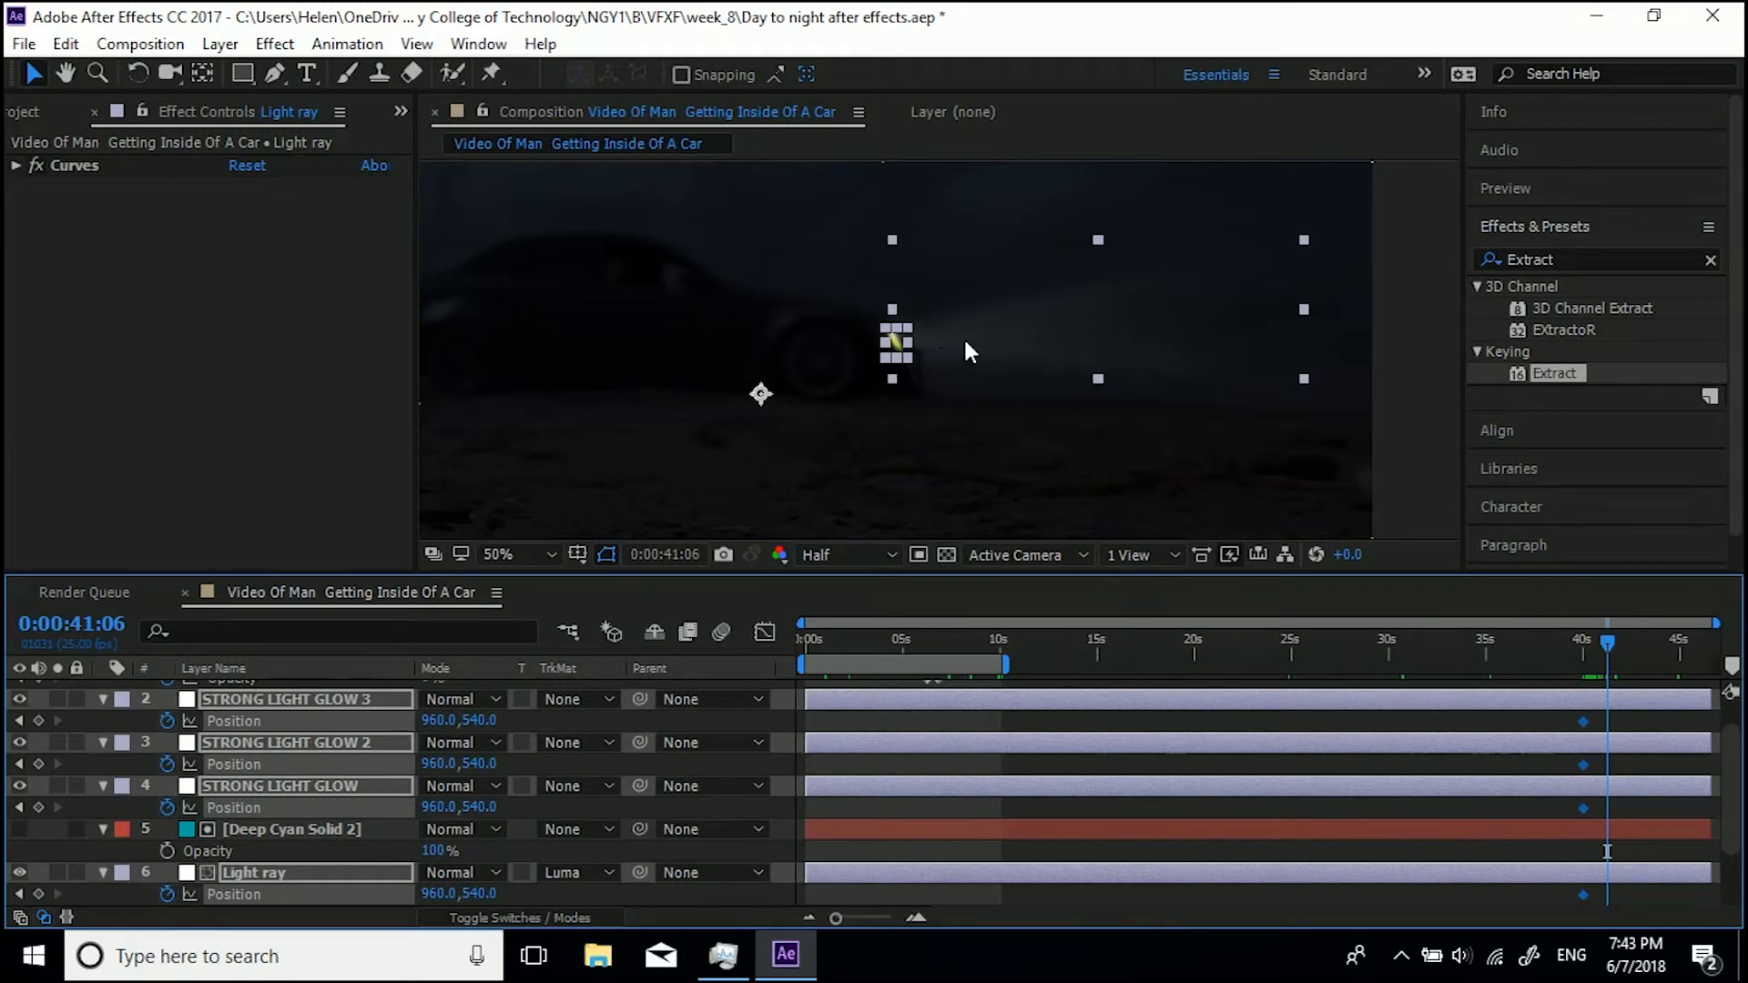
pyautogui.scroll(2, 957, 336)
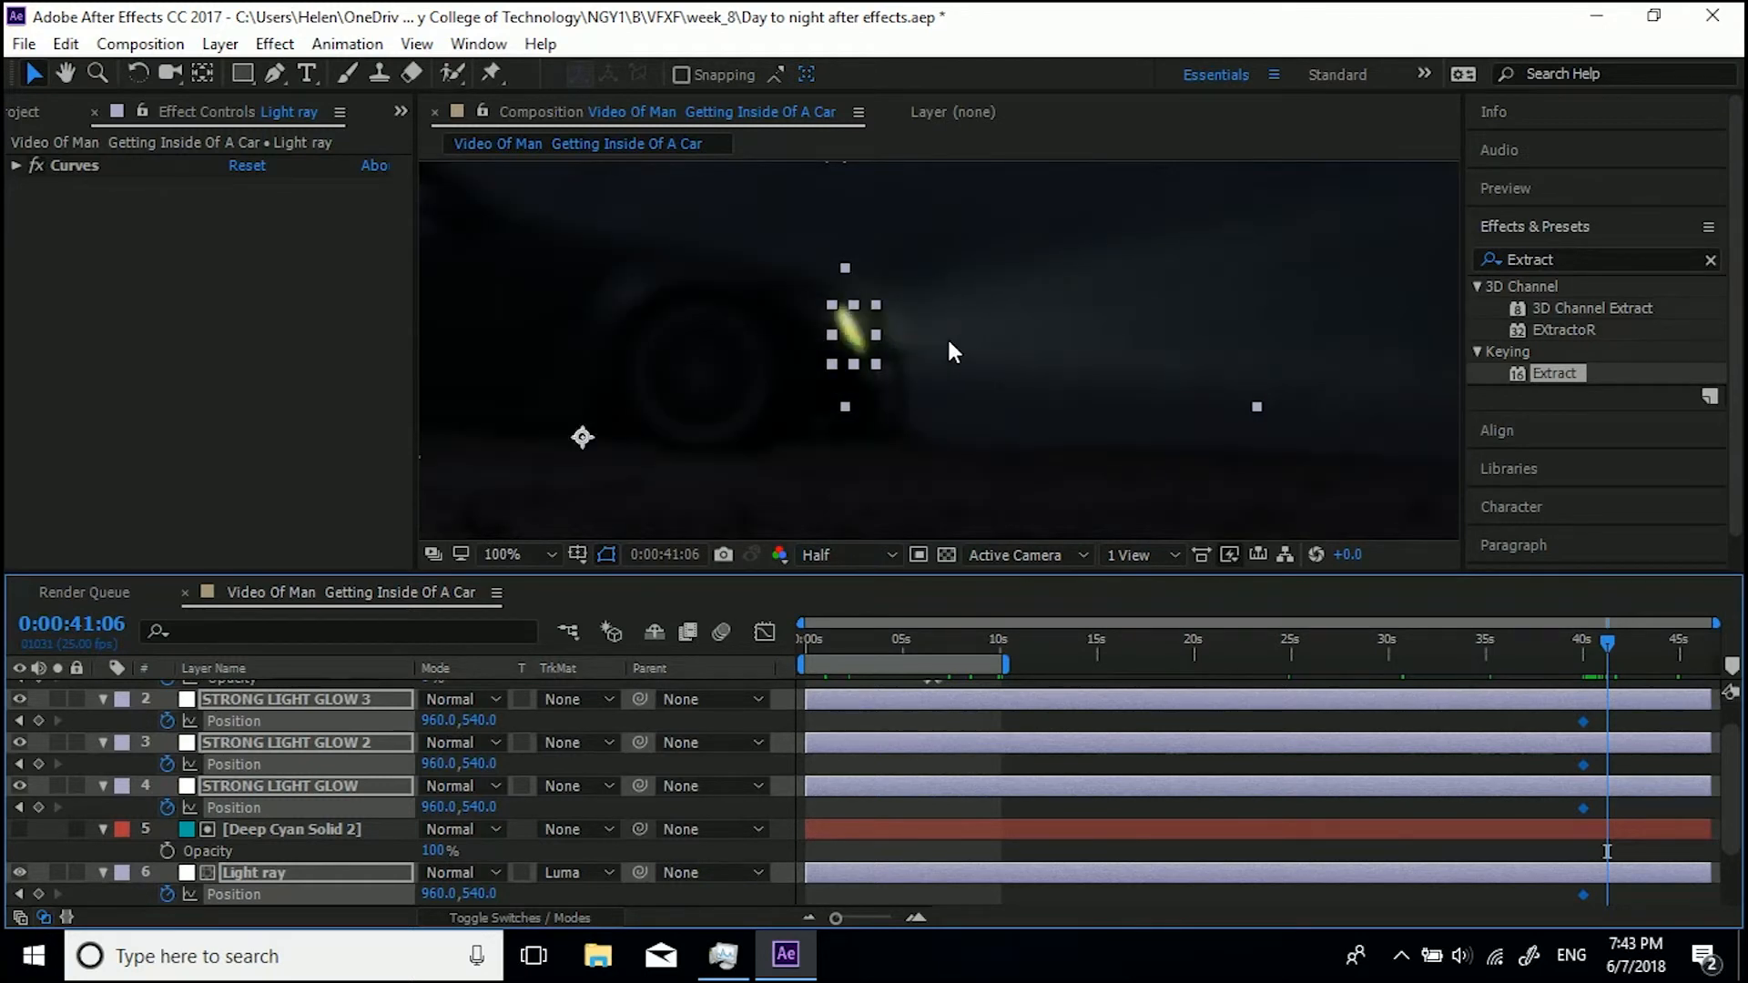
pyautogui.hotkey('shift', 'pagedown')
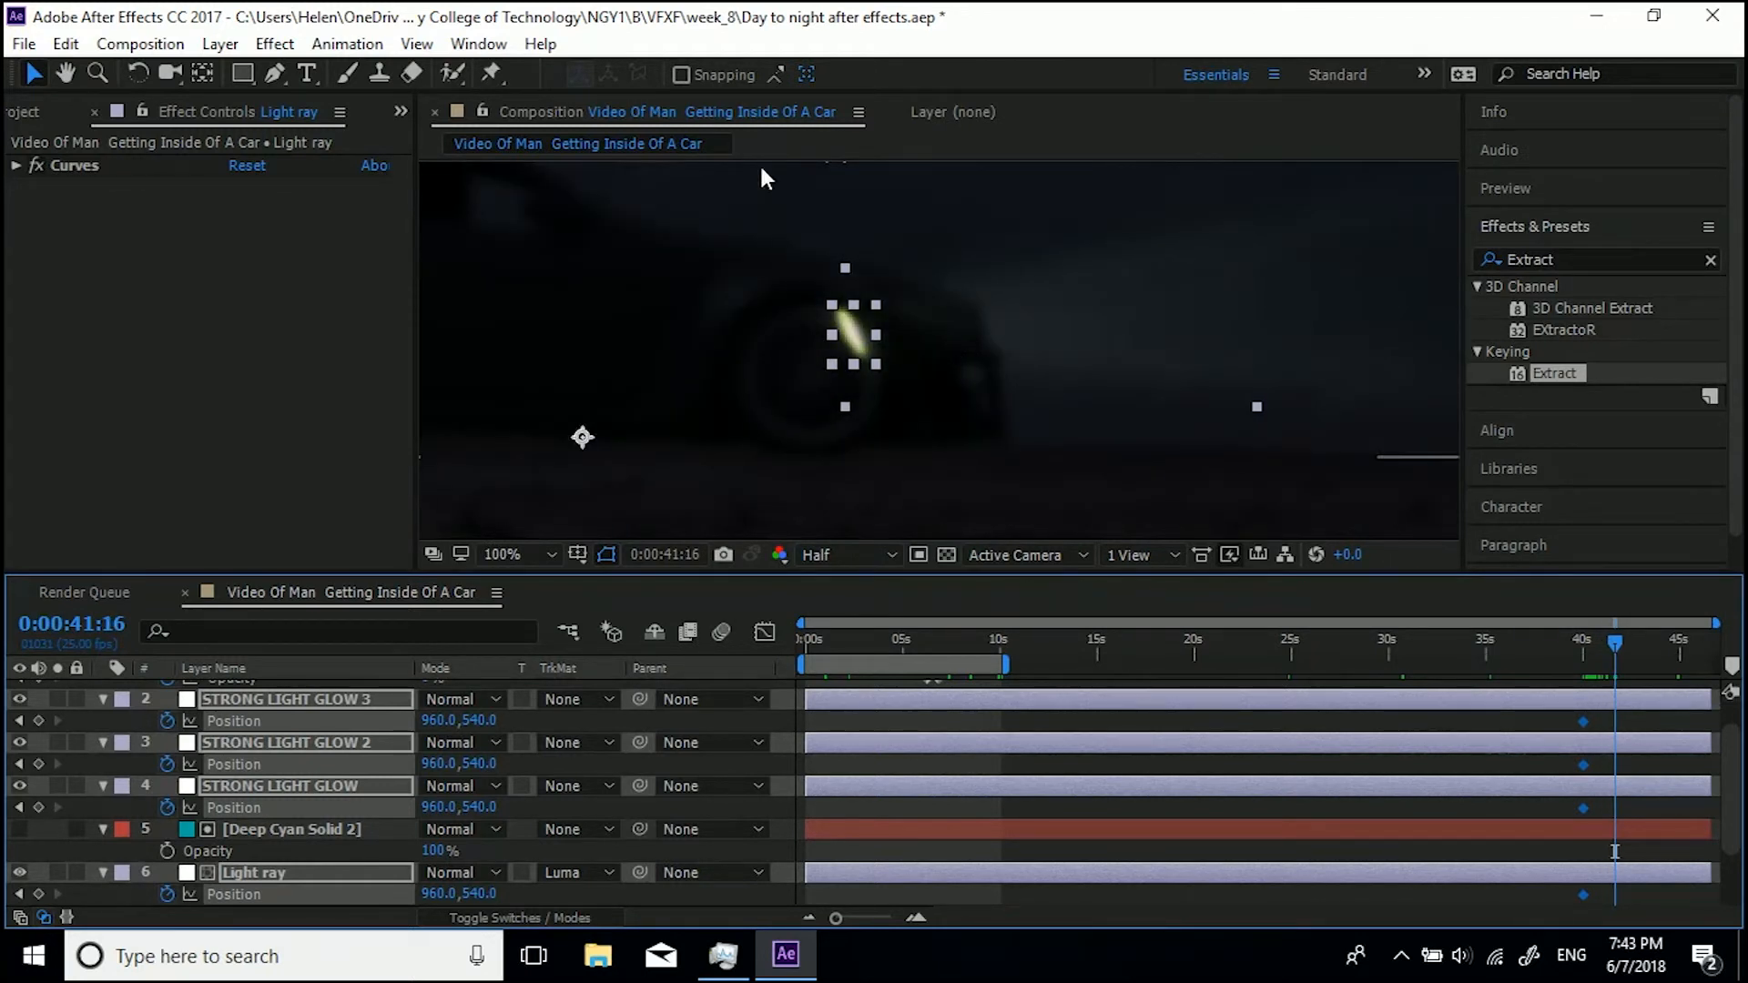
pyautogui.moveTo(848, 337); pyautogui.dragTo(983, 344)
# At 0:00:43:06, move the selected glow and beam layers out past the frame edge with the car, Position about 1907, 550
pyautogui.press('space')
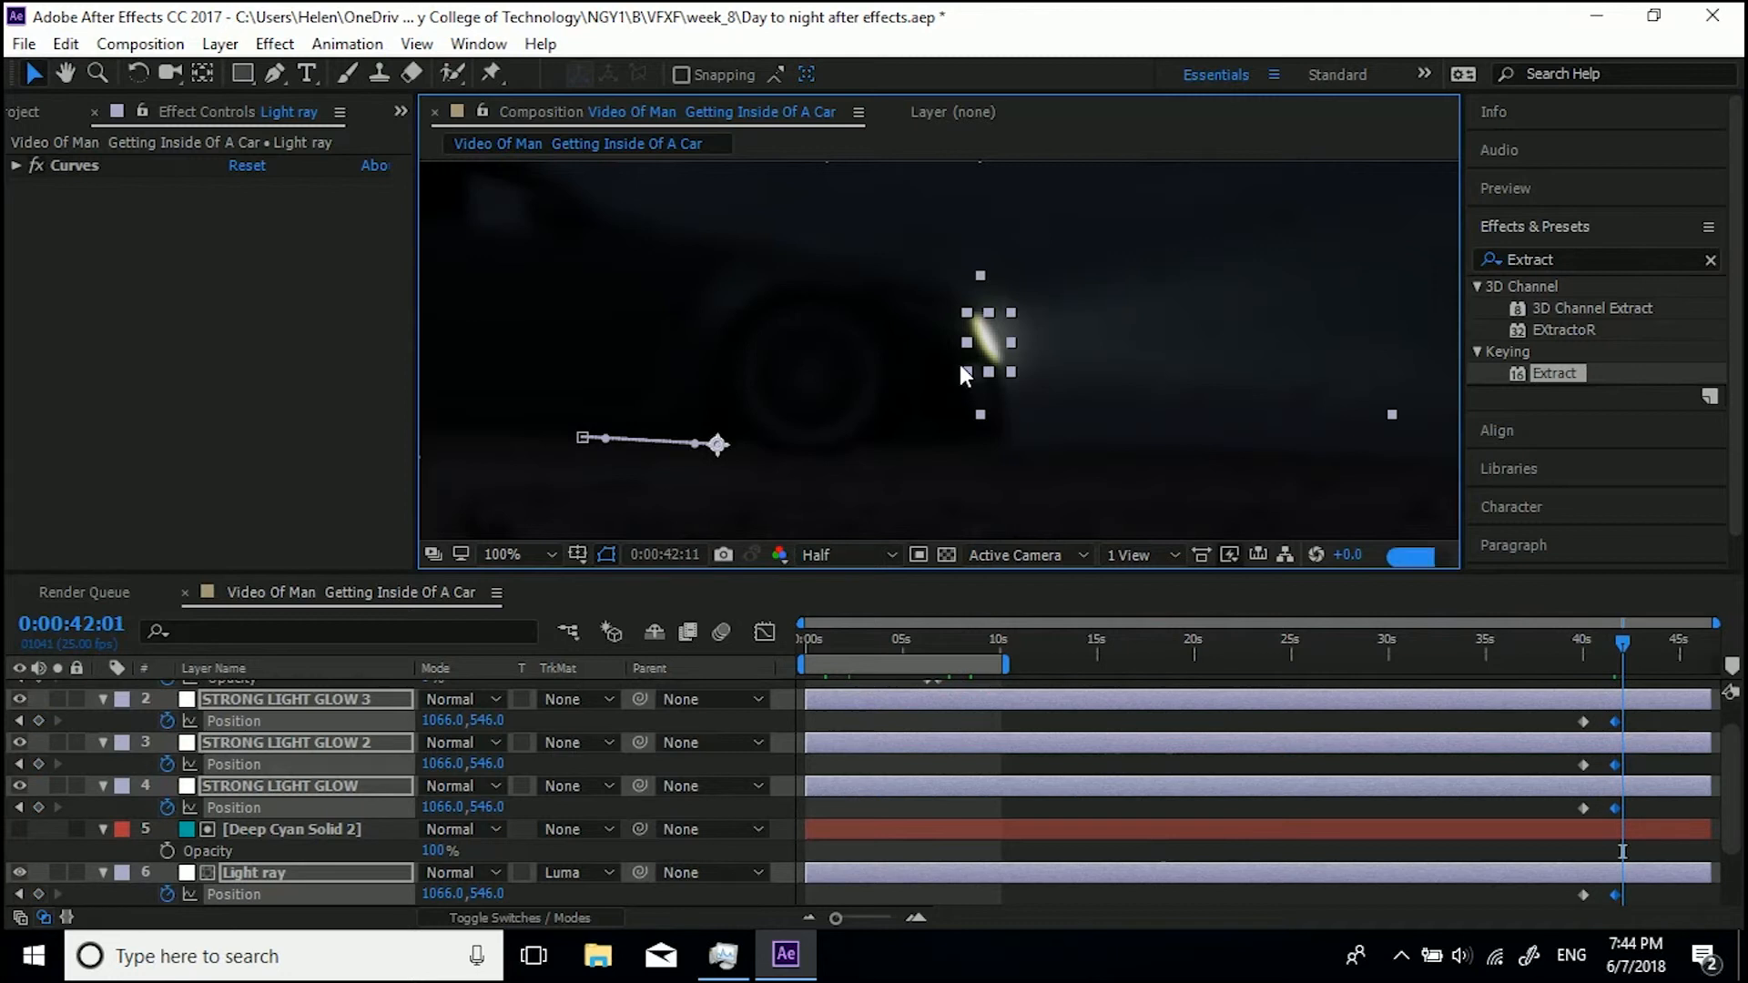
pyautogui.moveTo(1100, 312); pyautogui.dragTo(767, 335)
pyautogui.moveTo(618, 383); pyautogui.dragTo(1609, 331)
pyautogui.moveTo(1309, 340); pyautogui.dragTo(1054, 444)
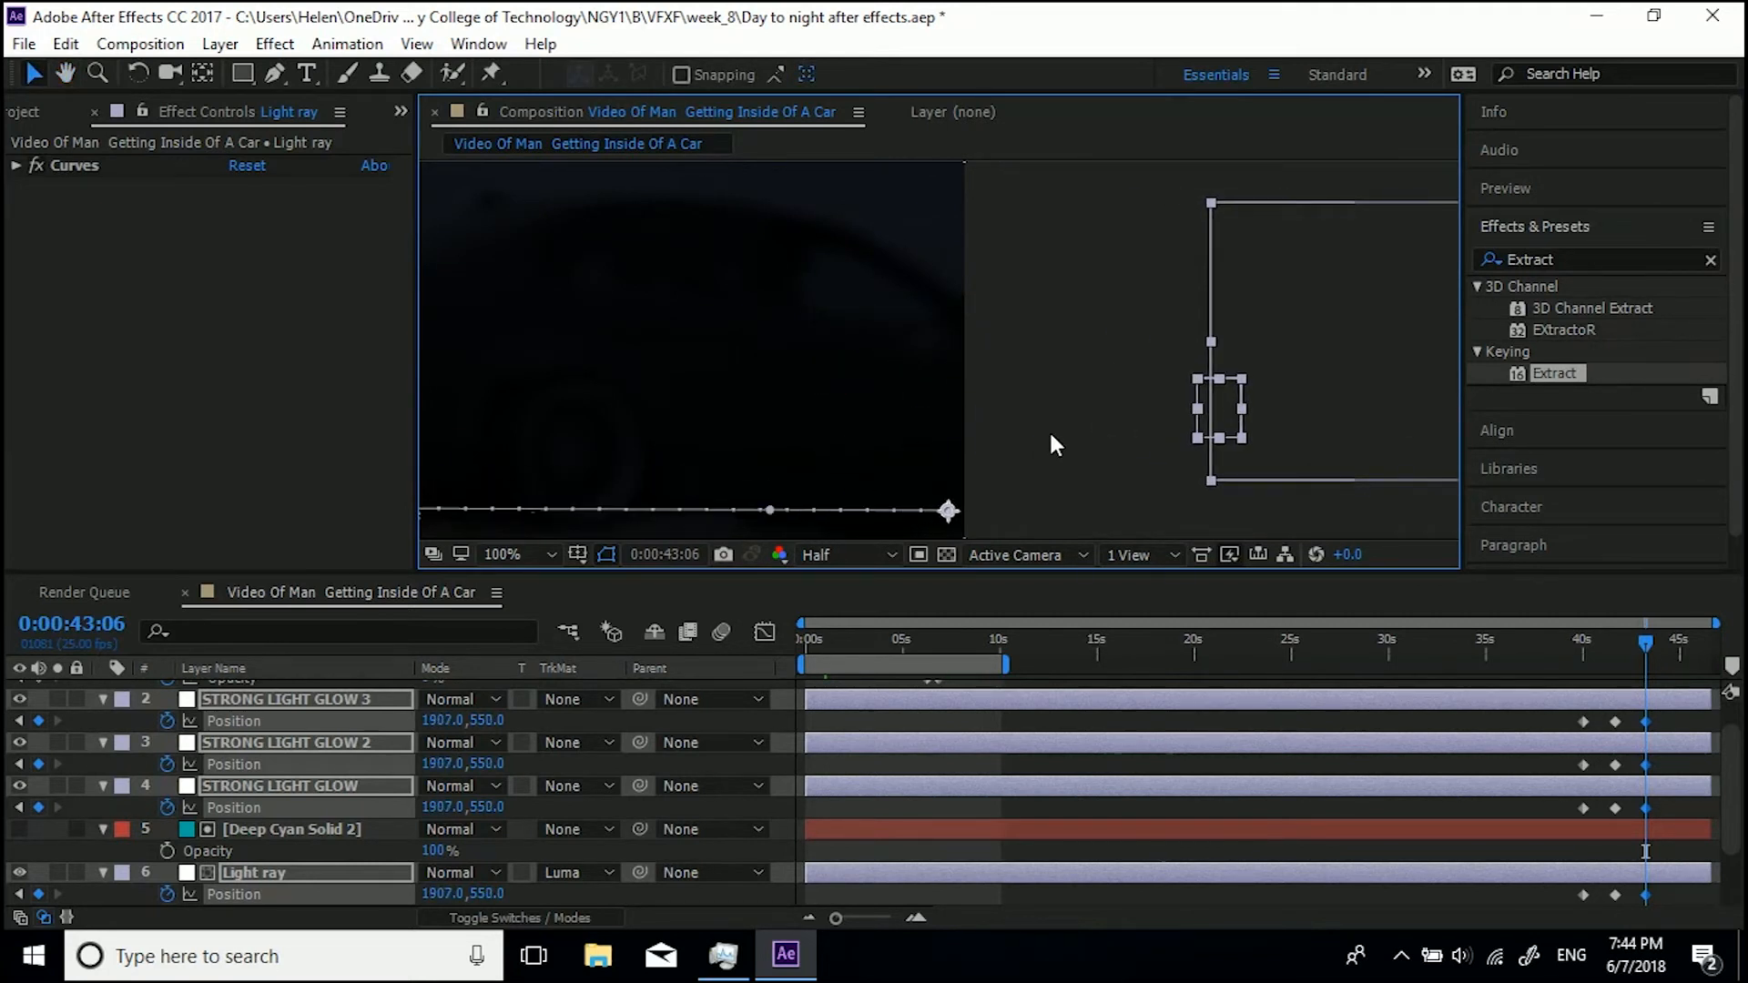
# Realign the glow and beam layers with the headlight at 0:00:42:21 (Position about 1654.7, 553.2) and 0:00:42:11 (about 1405.5, 545.6)
pyautogui.hotkey('shift', 'pageup')
pyautogui.moveTo(947, 408); pyautogui.dragTo(901, 410)
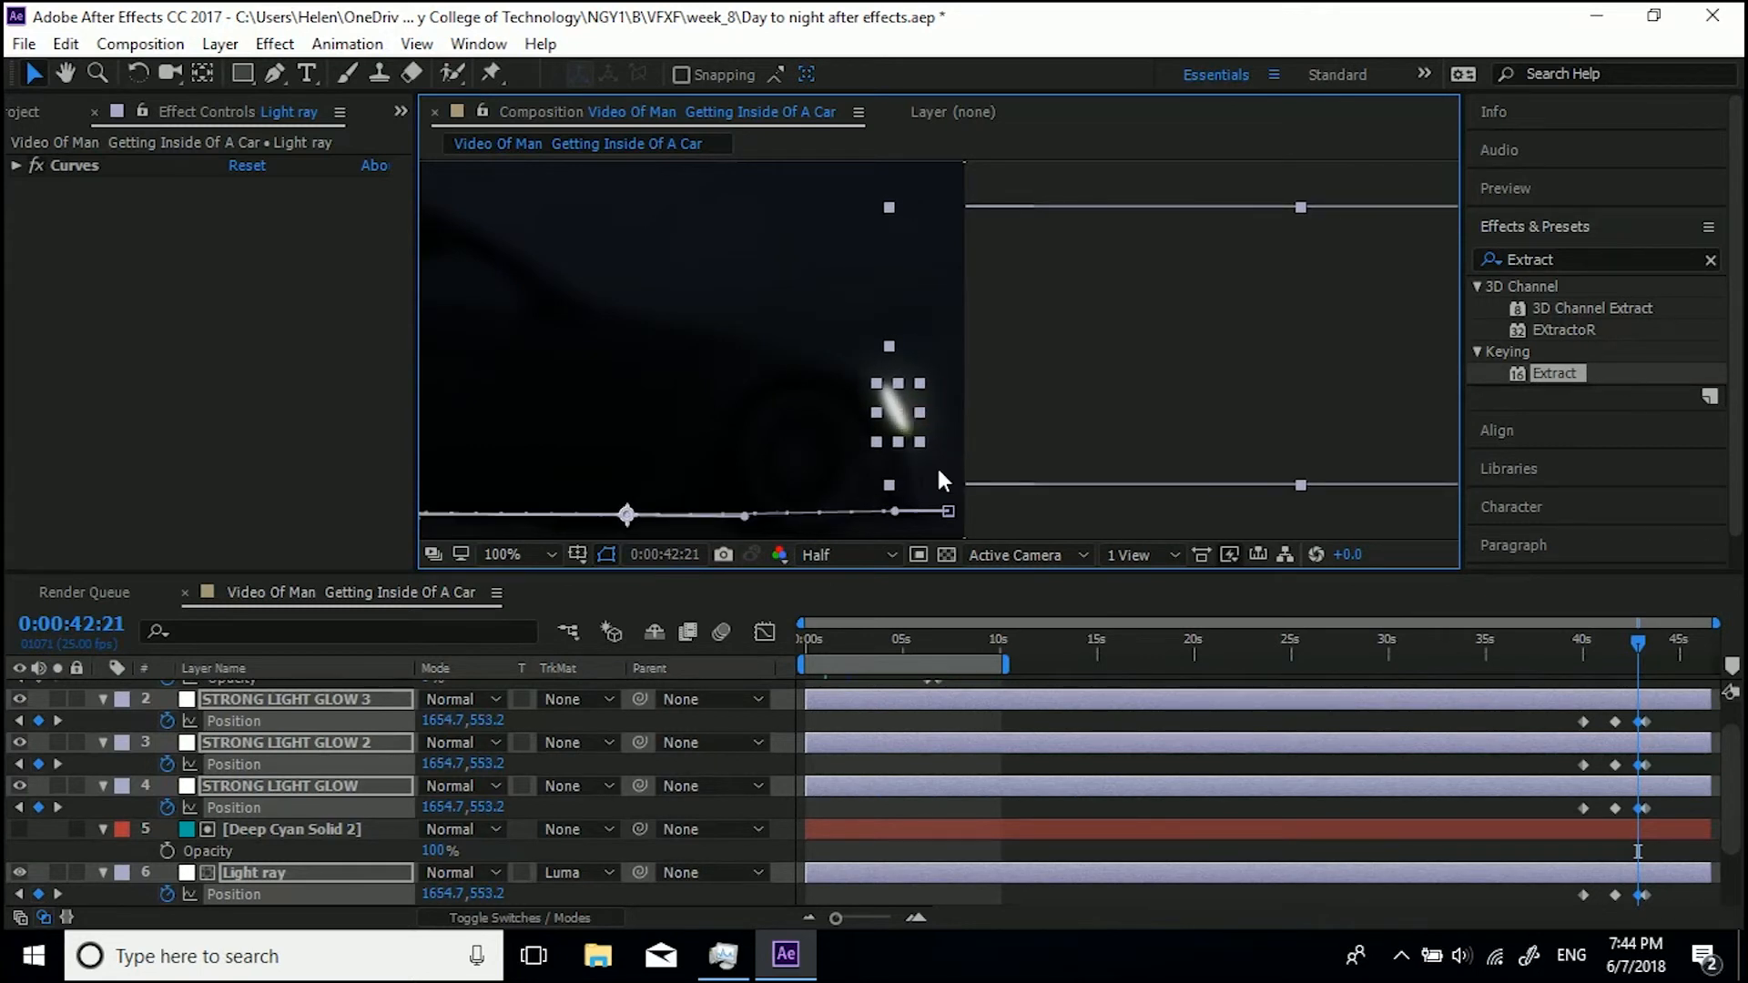
pyautogui.hotkey('shift', 'pageup')
pyautogui.moveTo(705, 317); pyautogui.dragTo(908, 238)
pyautogui.moveTo(857, 327); pyautogui.dragTo(782, 314)
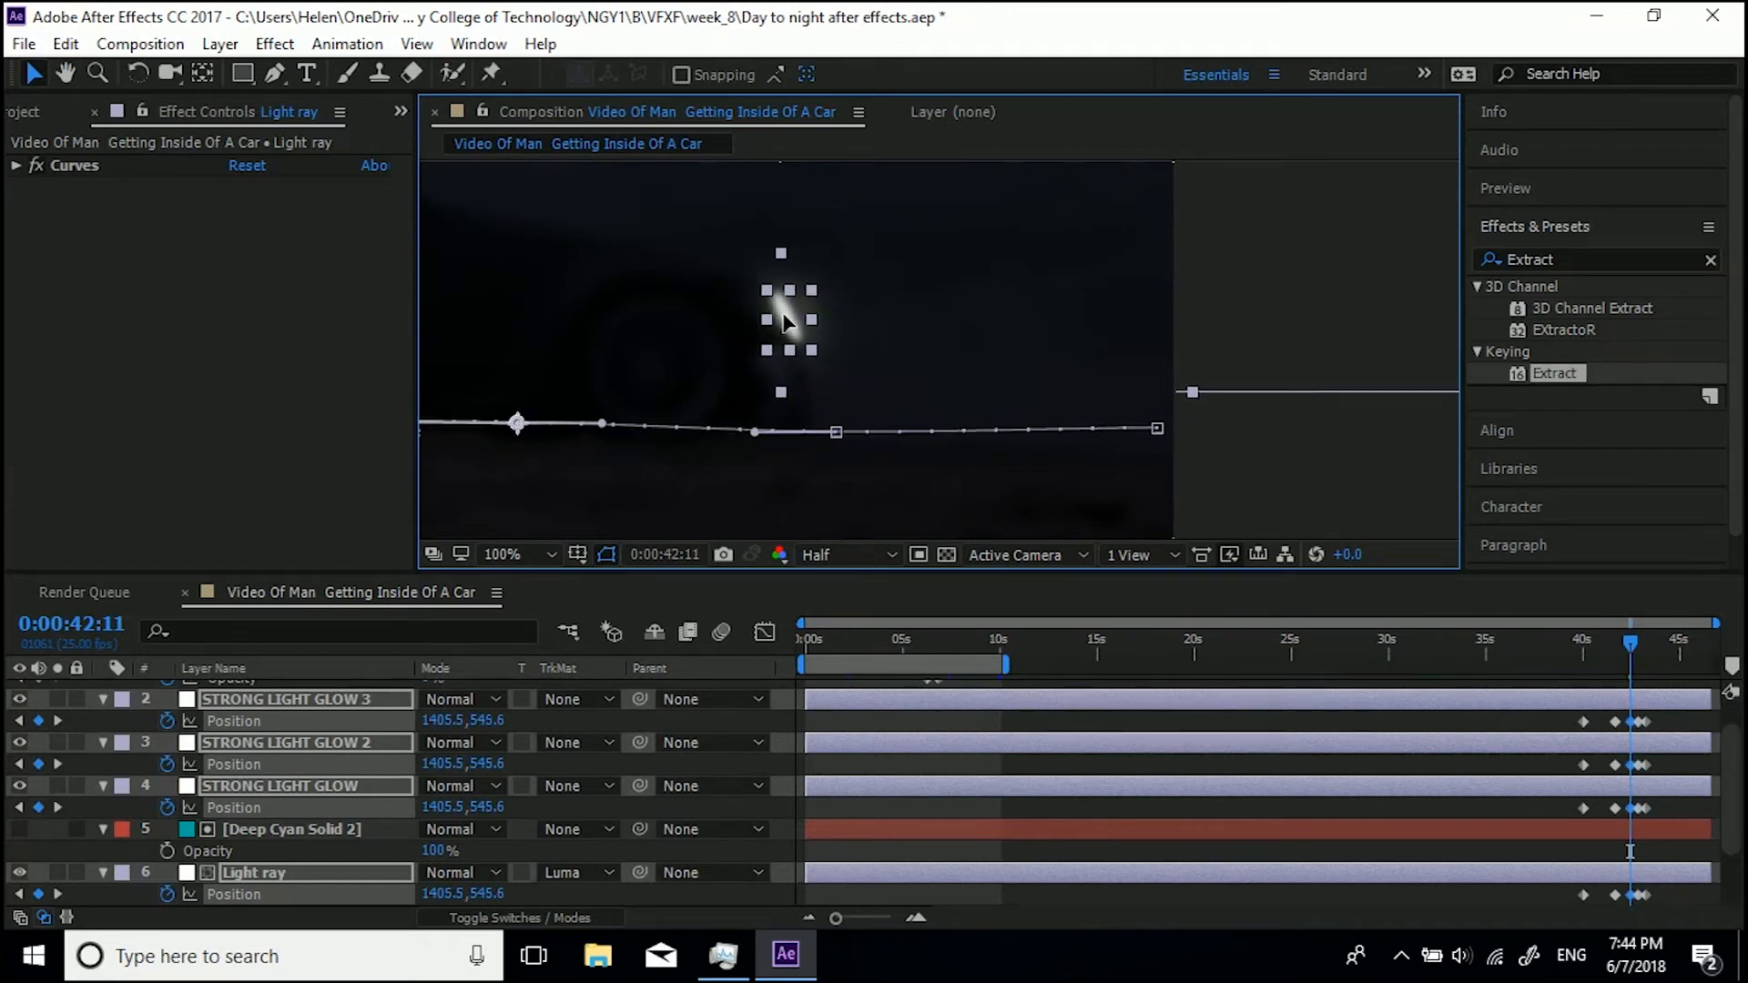
# Step forward to 0:00:42:16 and shift the glow and beam layers back onto the headlight there
pyautogui.press('pagedown')
pyautogui.press('pagedown')
pyautogui.press('pagedown')
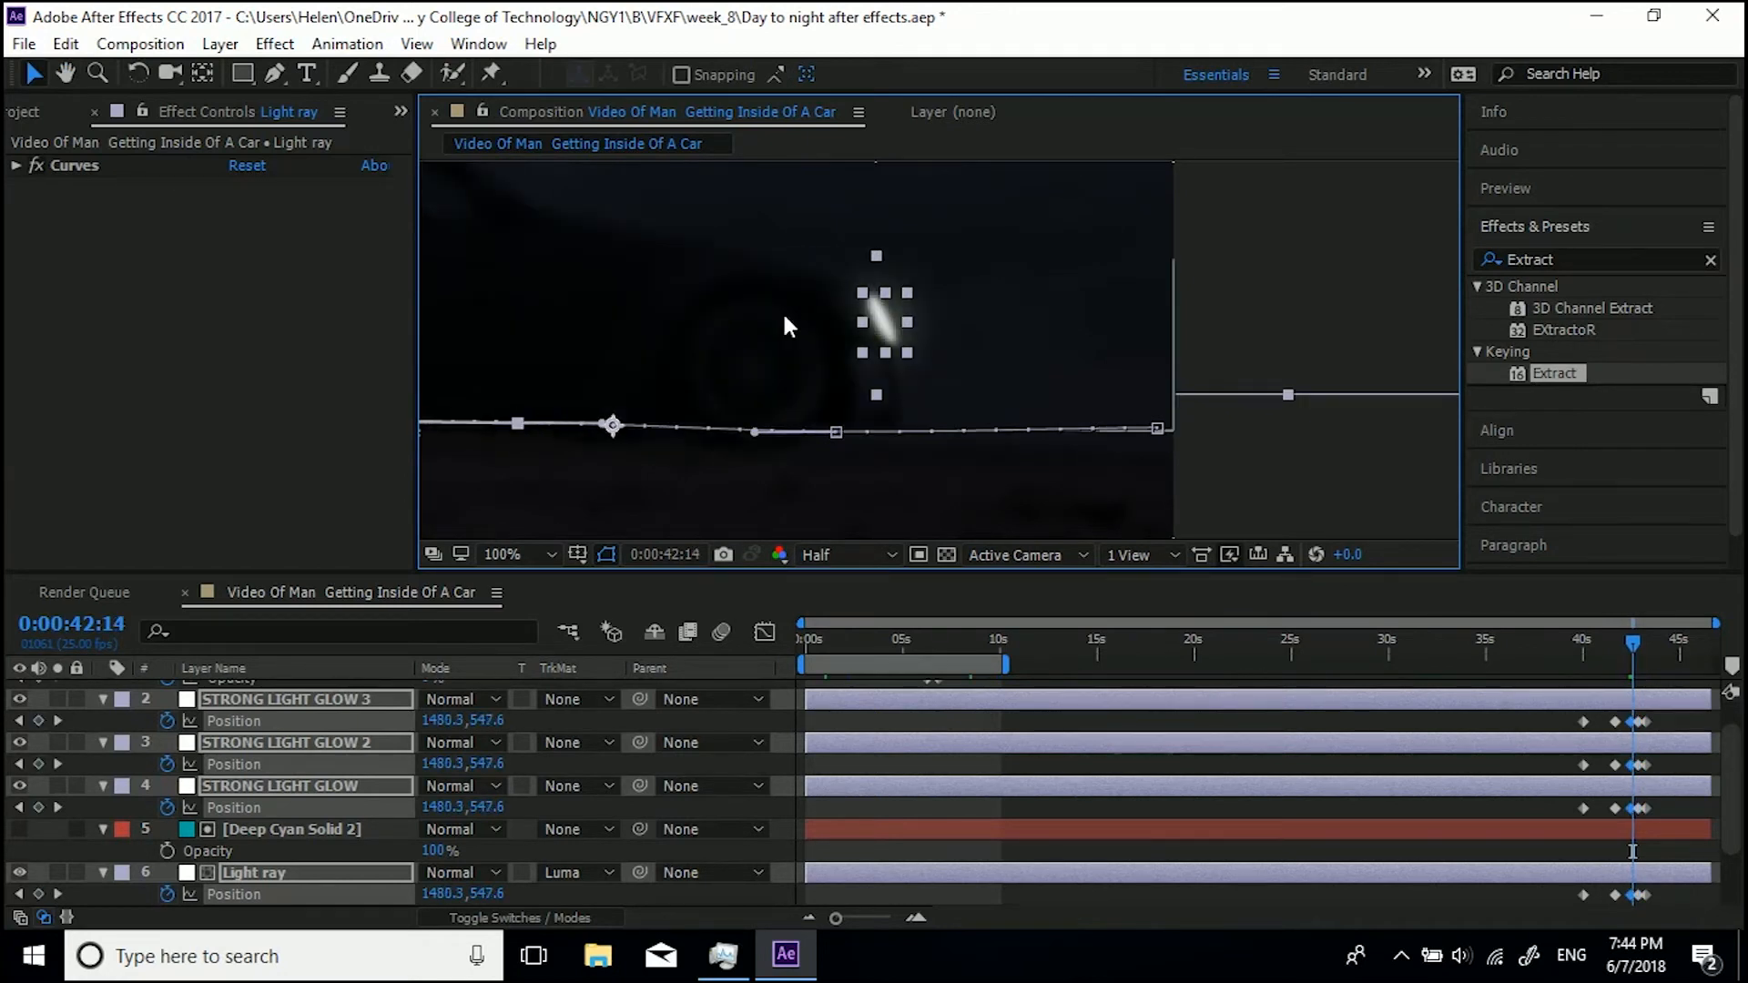
pyautogui.press('pagedown')
pyautogui.press('pagedown')
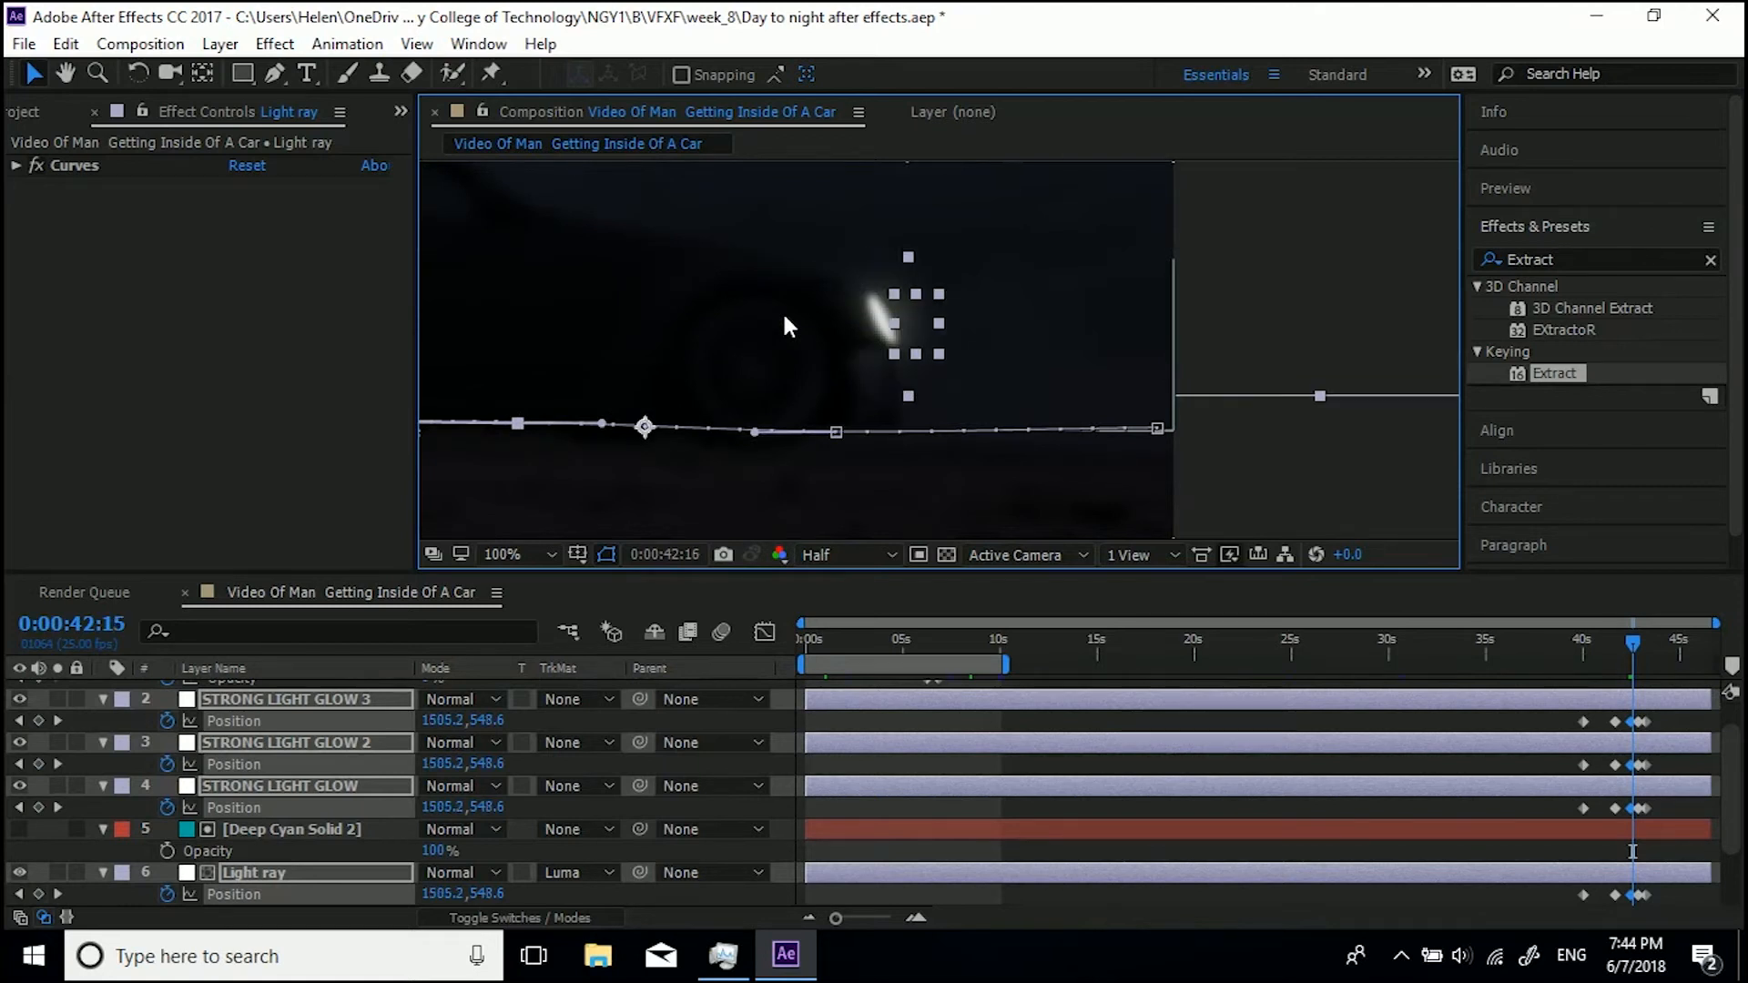
pyautogui.moveTo(937, 327); pyautogui.dragTo(928, 321)
# Go back to around 0:00:42:00 and line the glow and beam layers up with the headlight at that frame
pyautogui.hotkey('shift', 'pageup')
pyautogui.hotkey('shift', 'pageup')
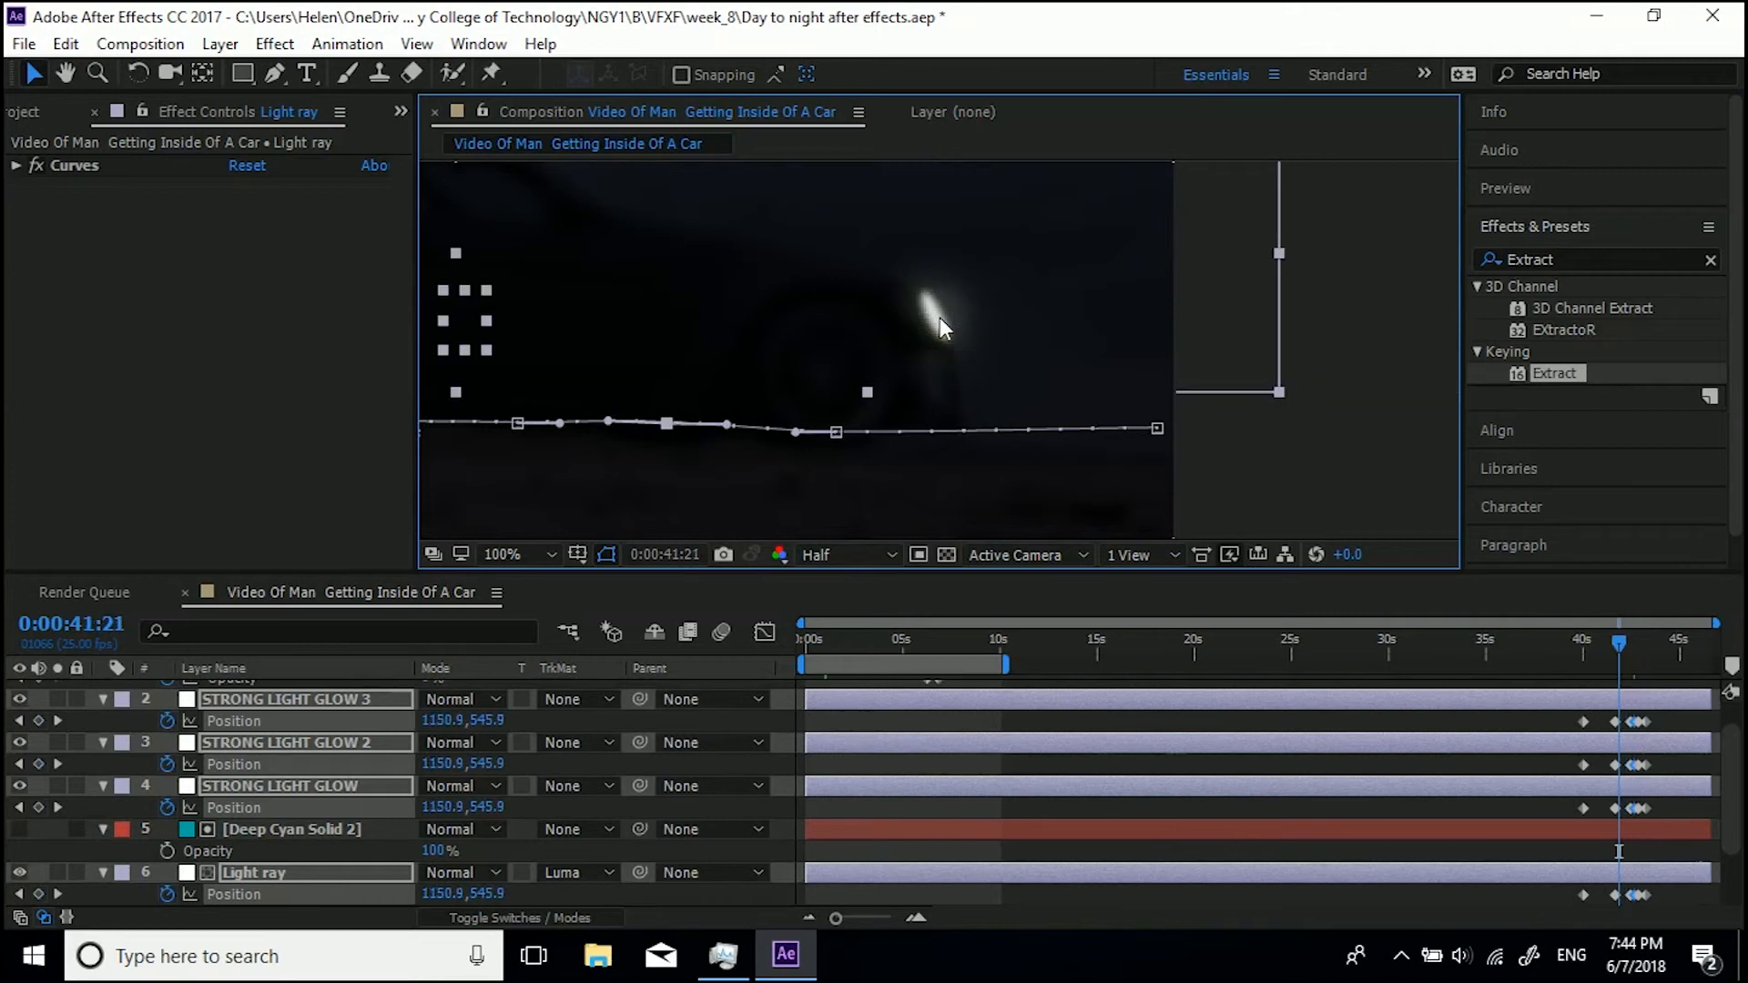
pyautogui.press('pagedown')
pyautogui.press('pagedown')
pyautogui.press('pagedown')
pyautogui.press('pagedown')
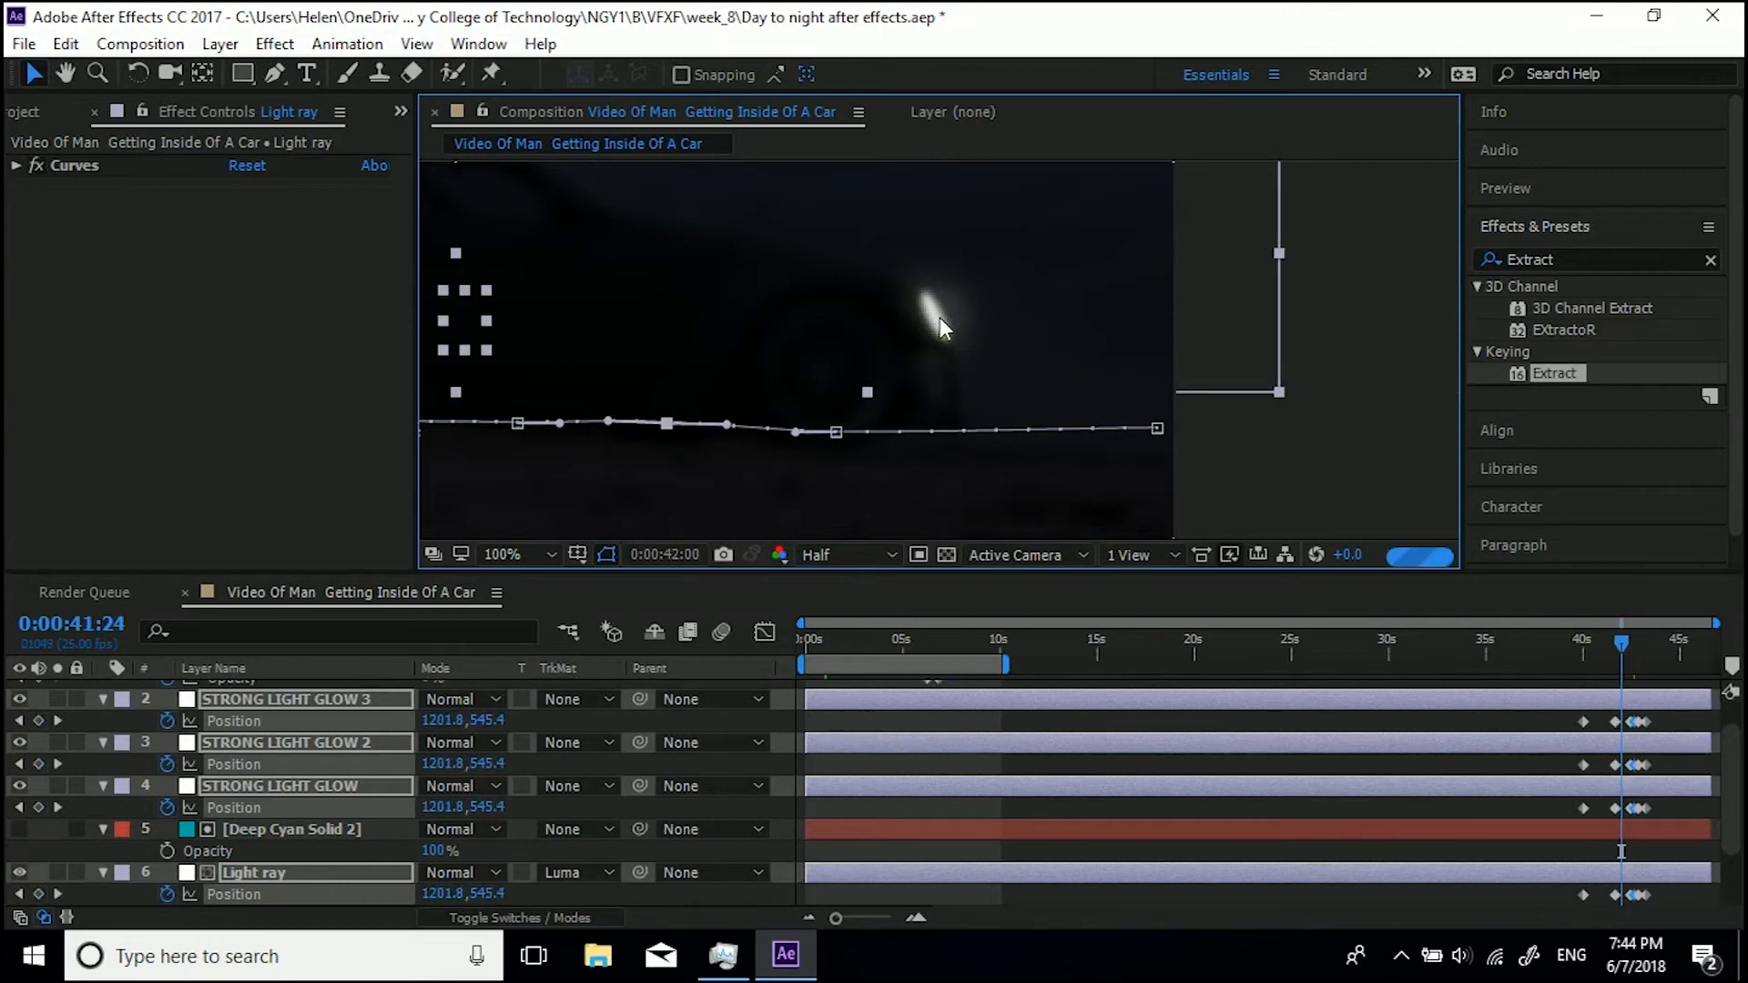
pyautogui.press('pagedown')
pyautogui.moveTo(611, 340); pyautogui.dragTo(777, 319)
# Check the alignment back through 0:00:41:17, and at 0:00:41:07 move the glow and beam layers to Position about 999.3, 546.7
pyautogui.press('pageup')
pyautogui.press('pageup')
pyautogui.press('pageup')
pyautogui.press('pageup')
pyautogui.press('pageup')
pyautogui.press('pageup')
pyautogui.press('pageup')
pyautogui.press('pageup')
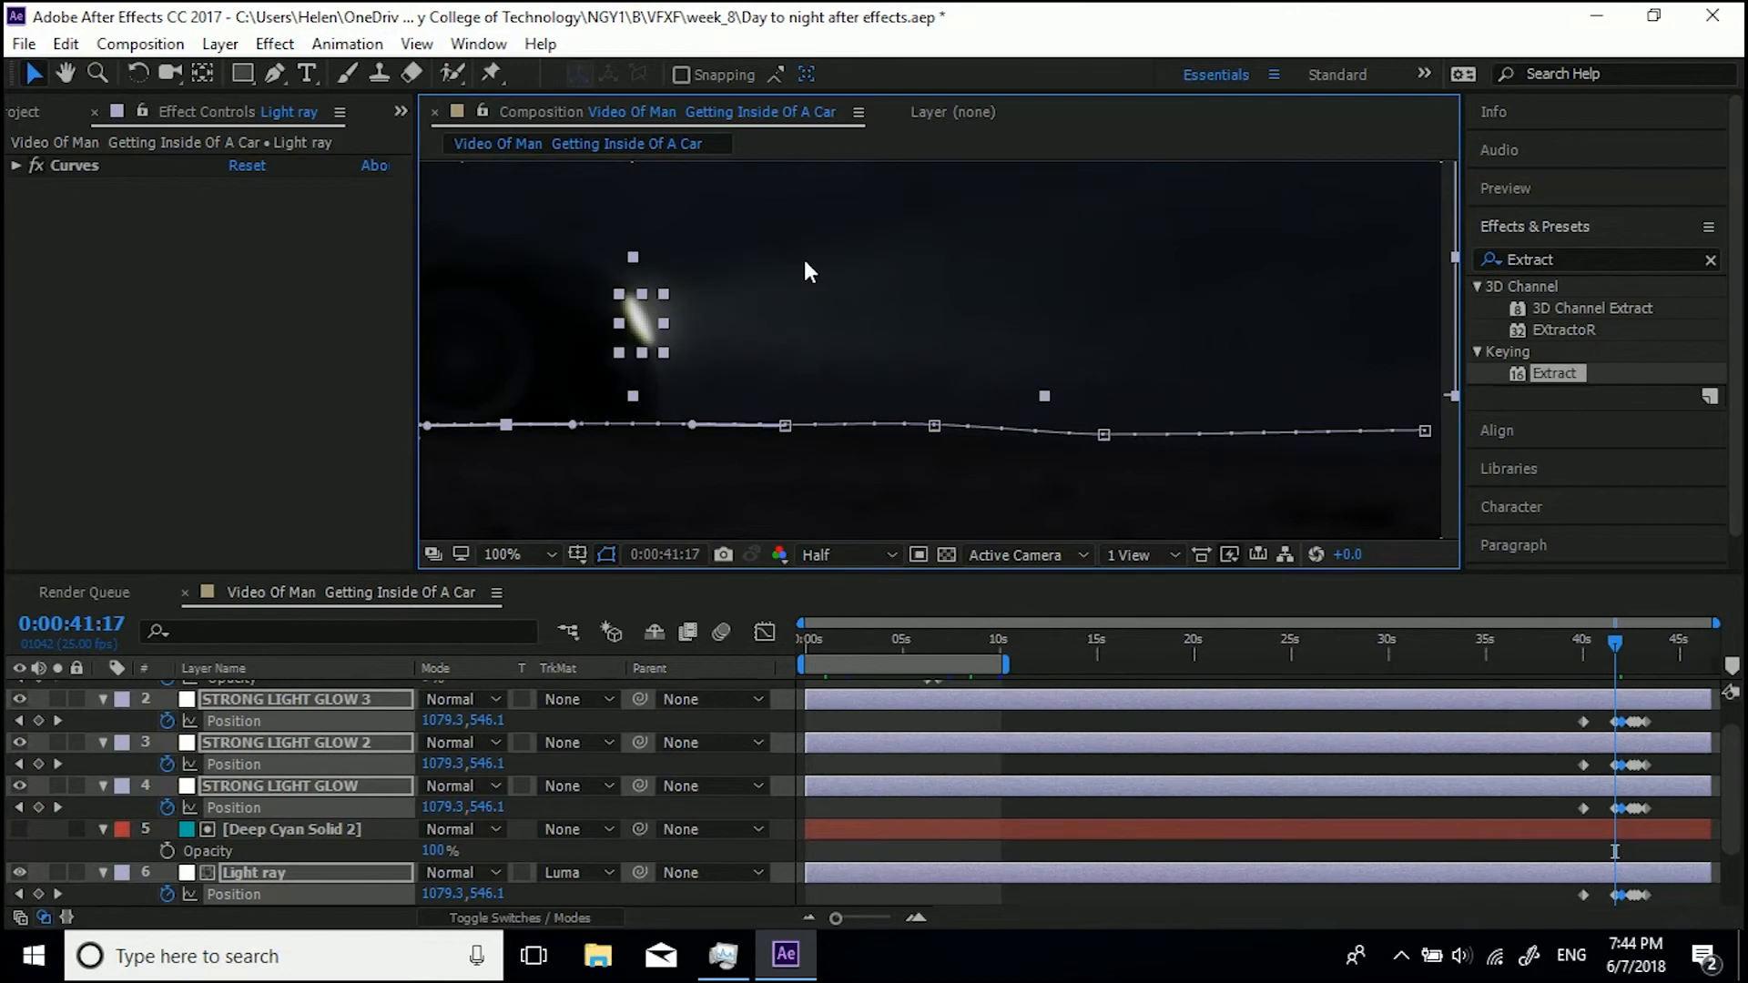
pyautogui.moveTo(784, 276); pyautogui.dragTo(957, 272)
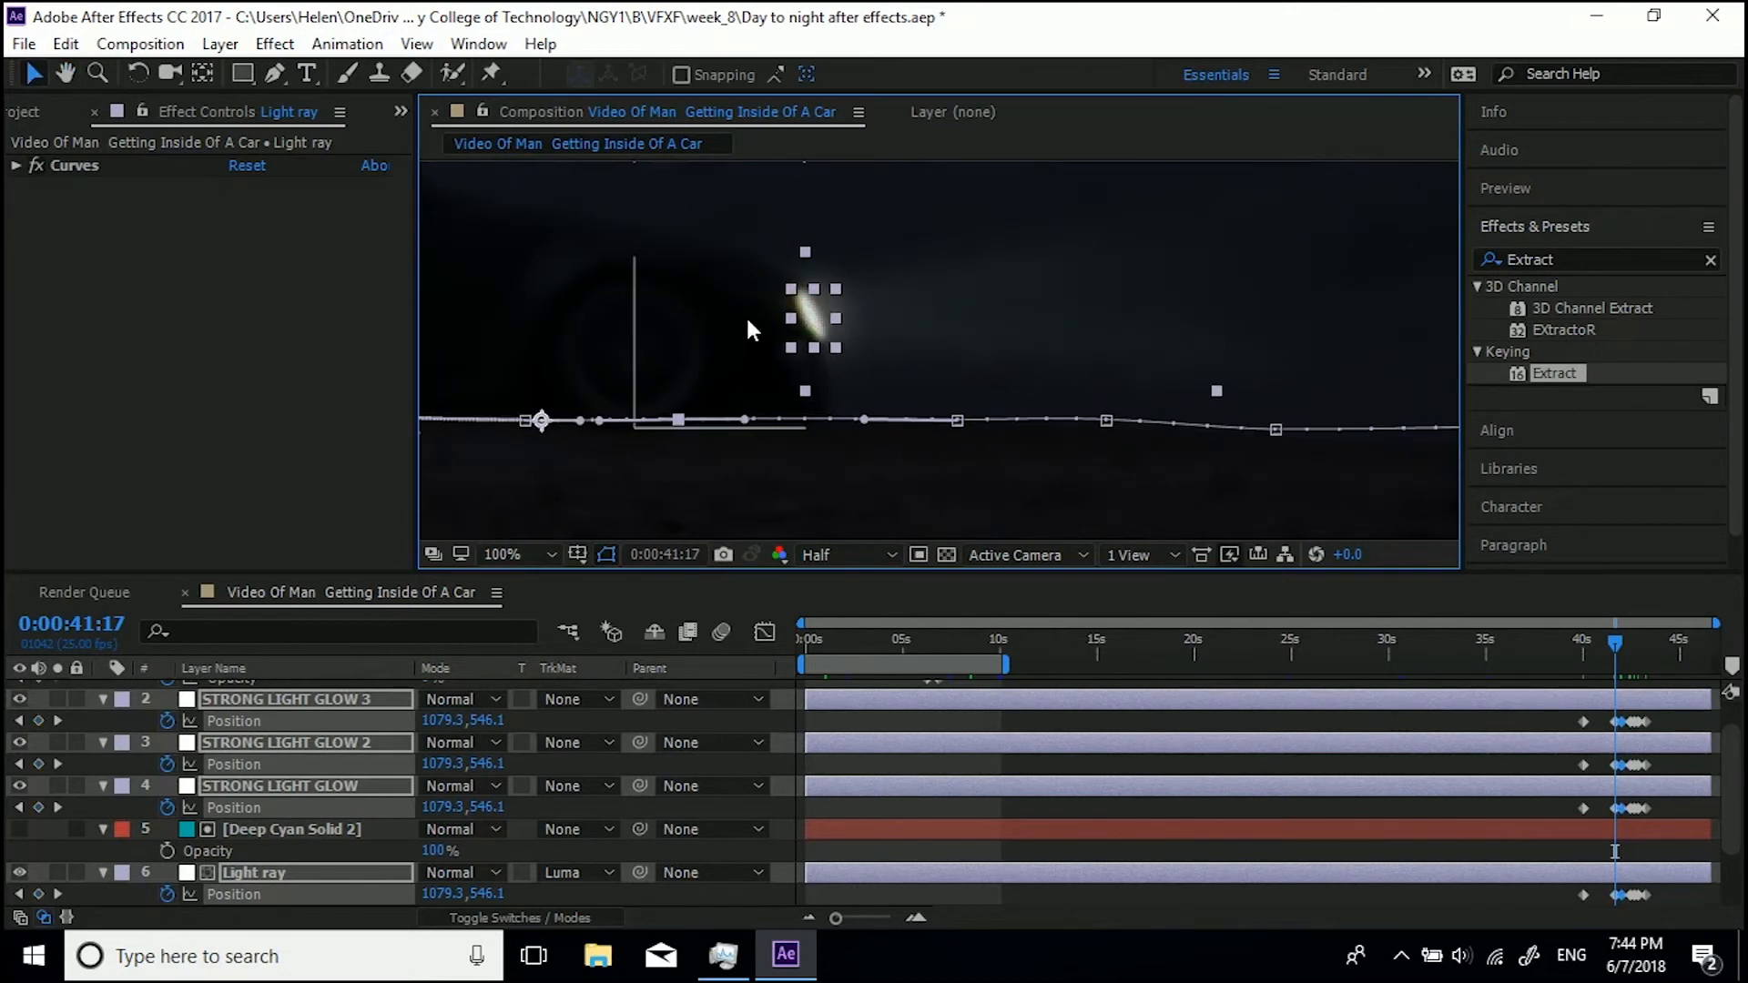
pyautogui.hotkey('shift', 'pageup')
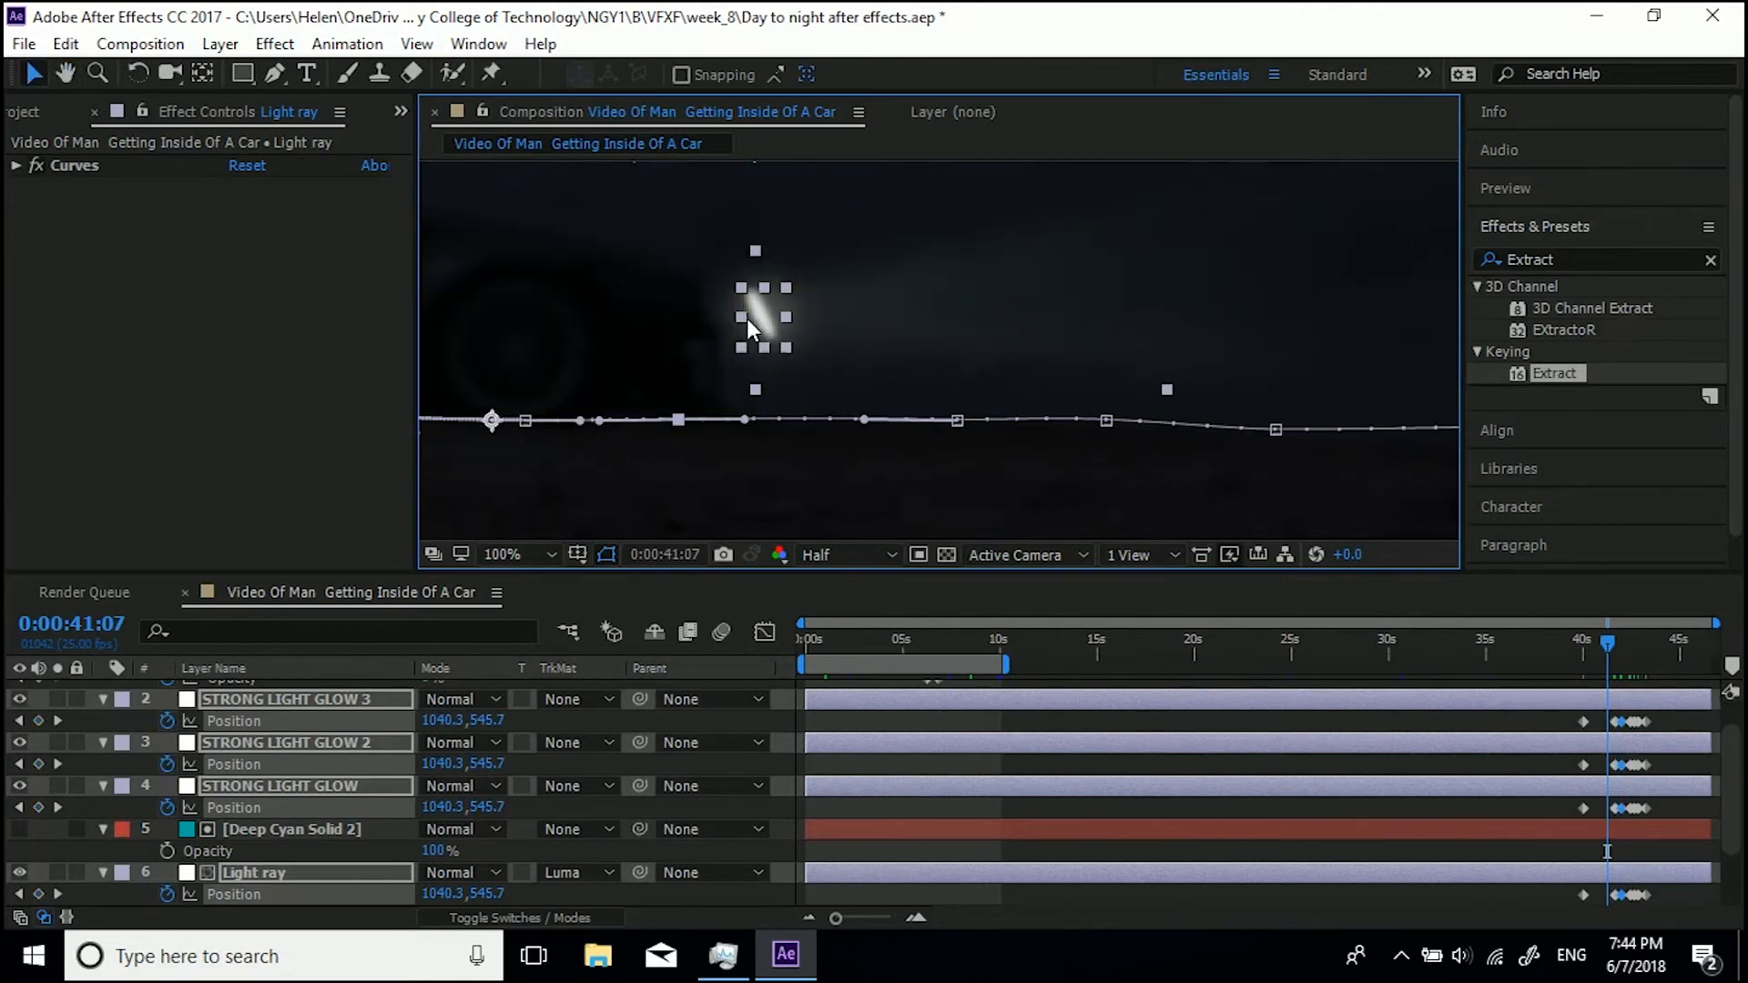
pyautogui.moveTo(748, 319); pyautogui.dragTo(711, 317)
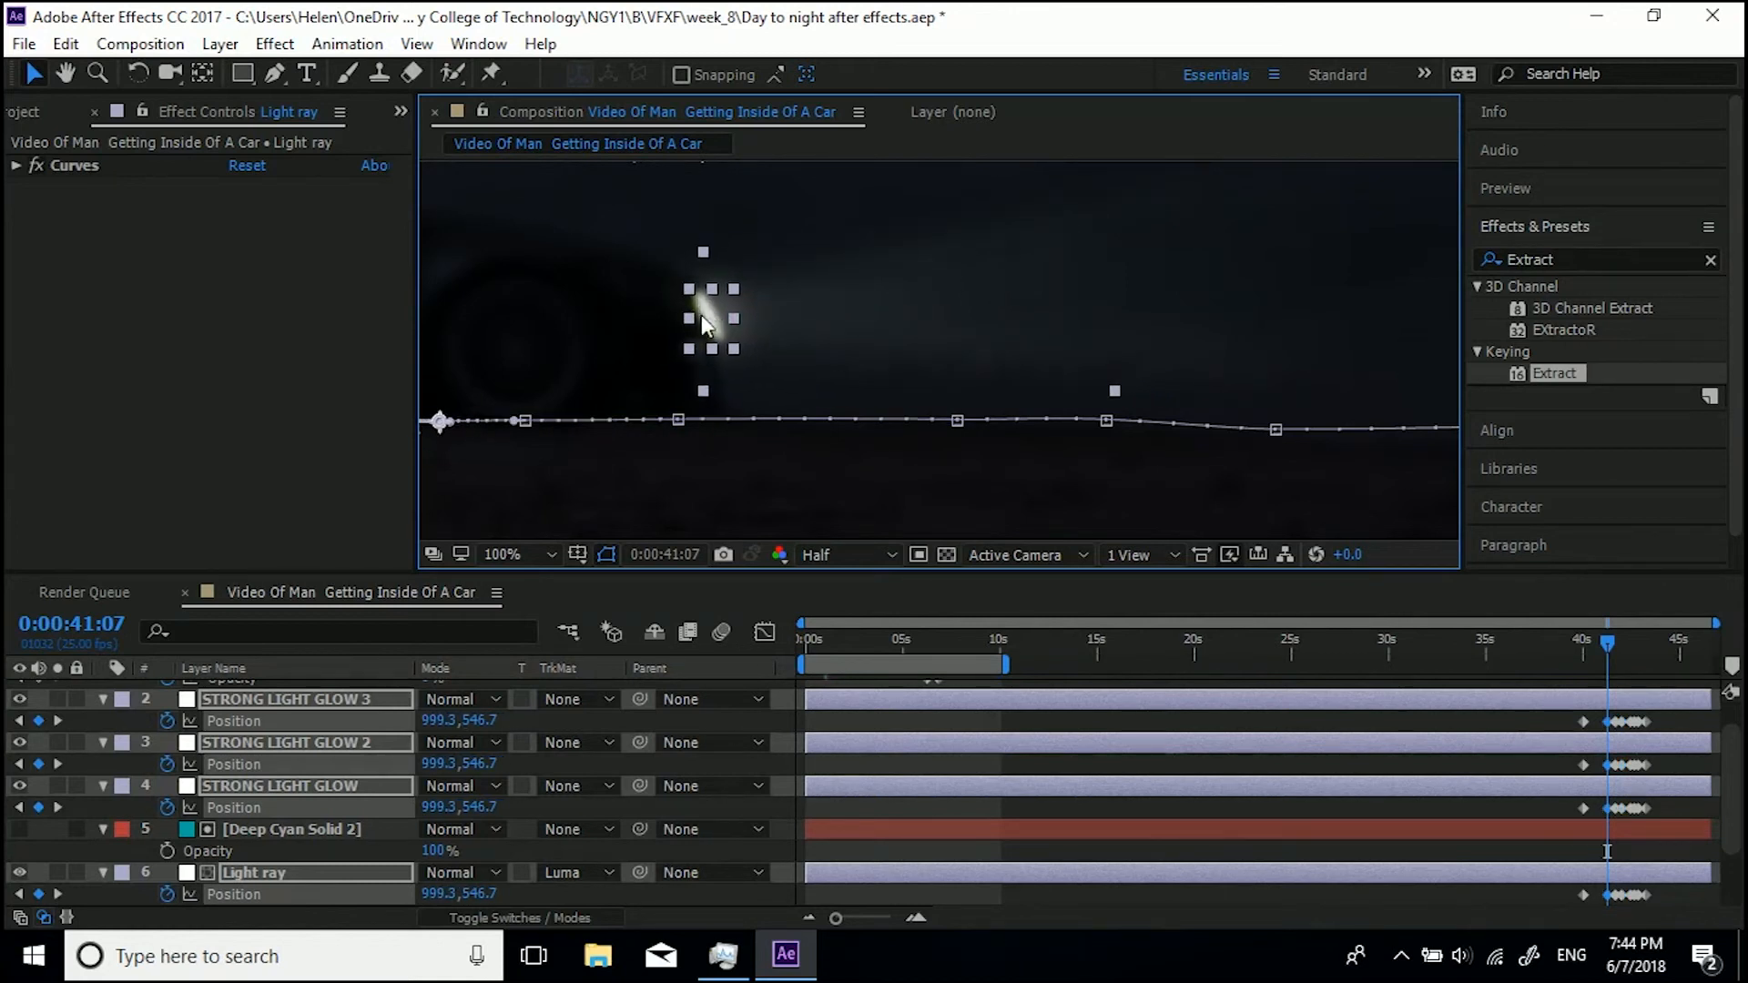
# Realign the glow and beam layers with the headlight at 0:00:40:12 (Position about 965.9, 541.8) and 0:00:40:22 (about 973.3, 543)
pyautogui.hotkey('shift', 'pageup')
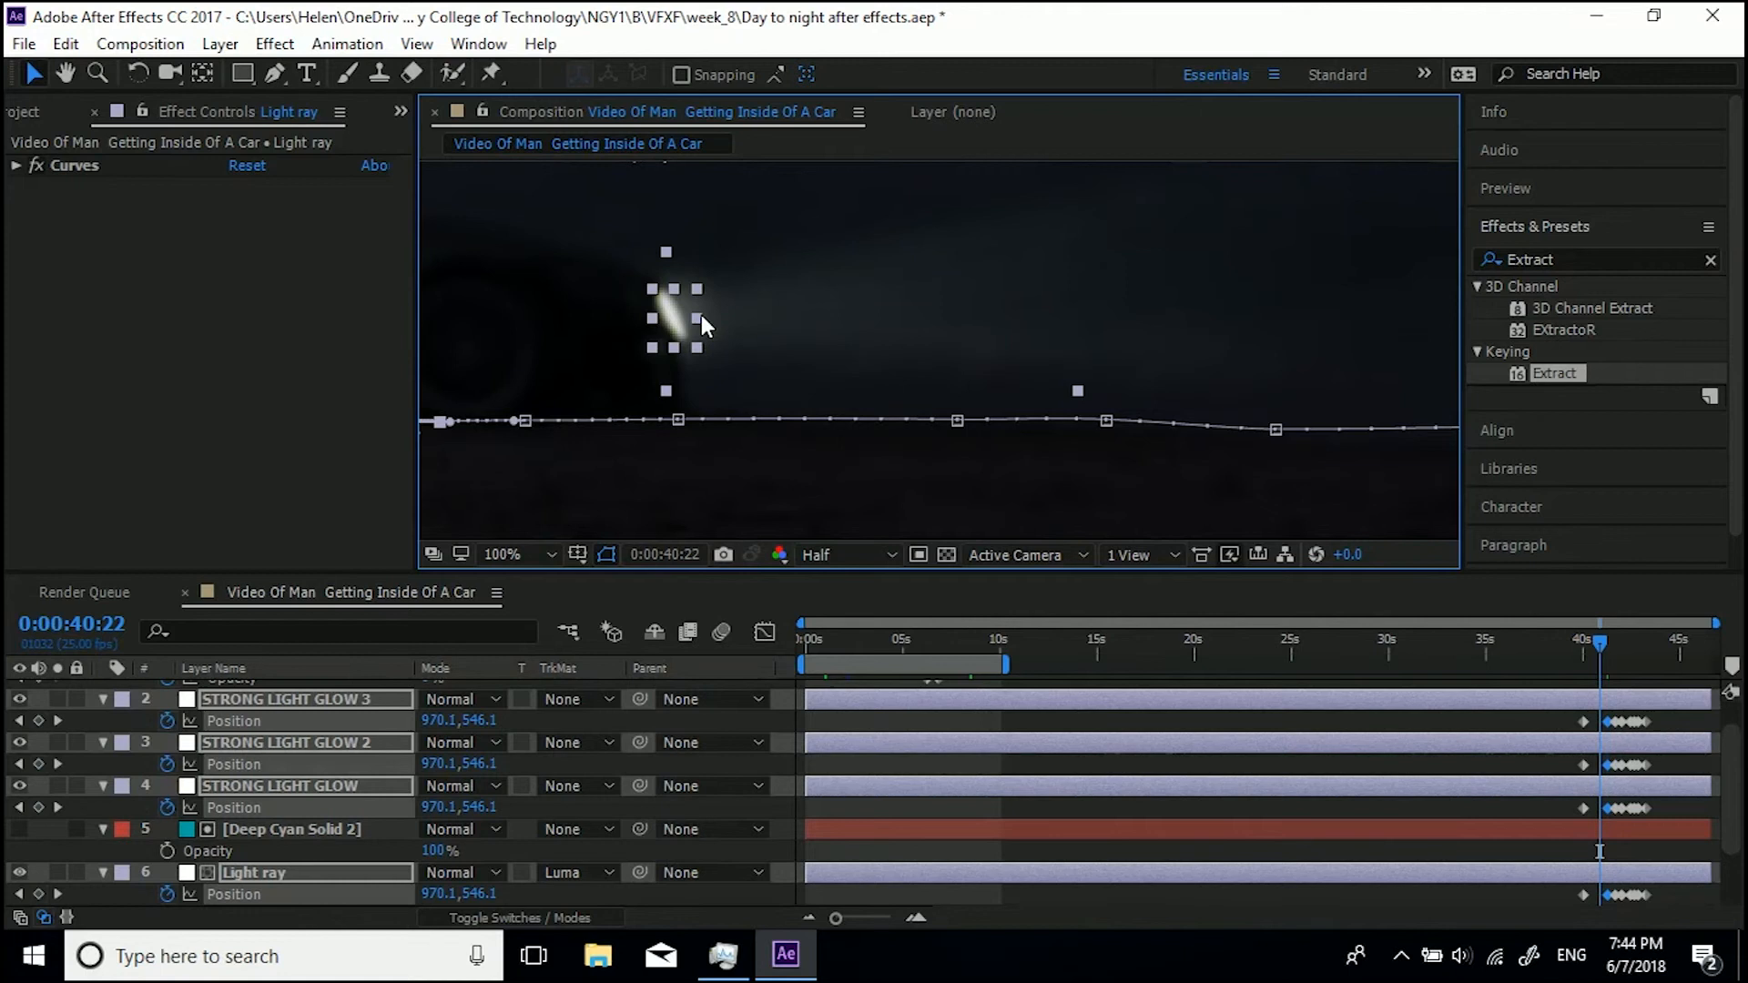
pyautogui.hotkey('shift', 'pageup')
pyautogui.moveTo(650, 312); pyautogui.dragTo(663, 299)
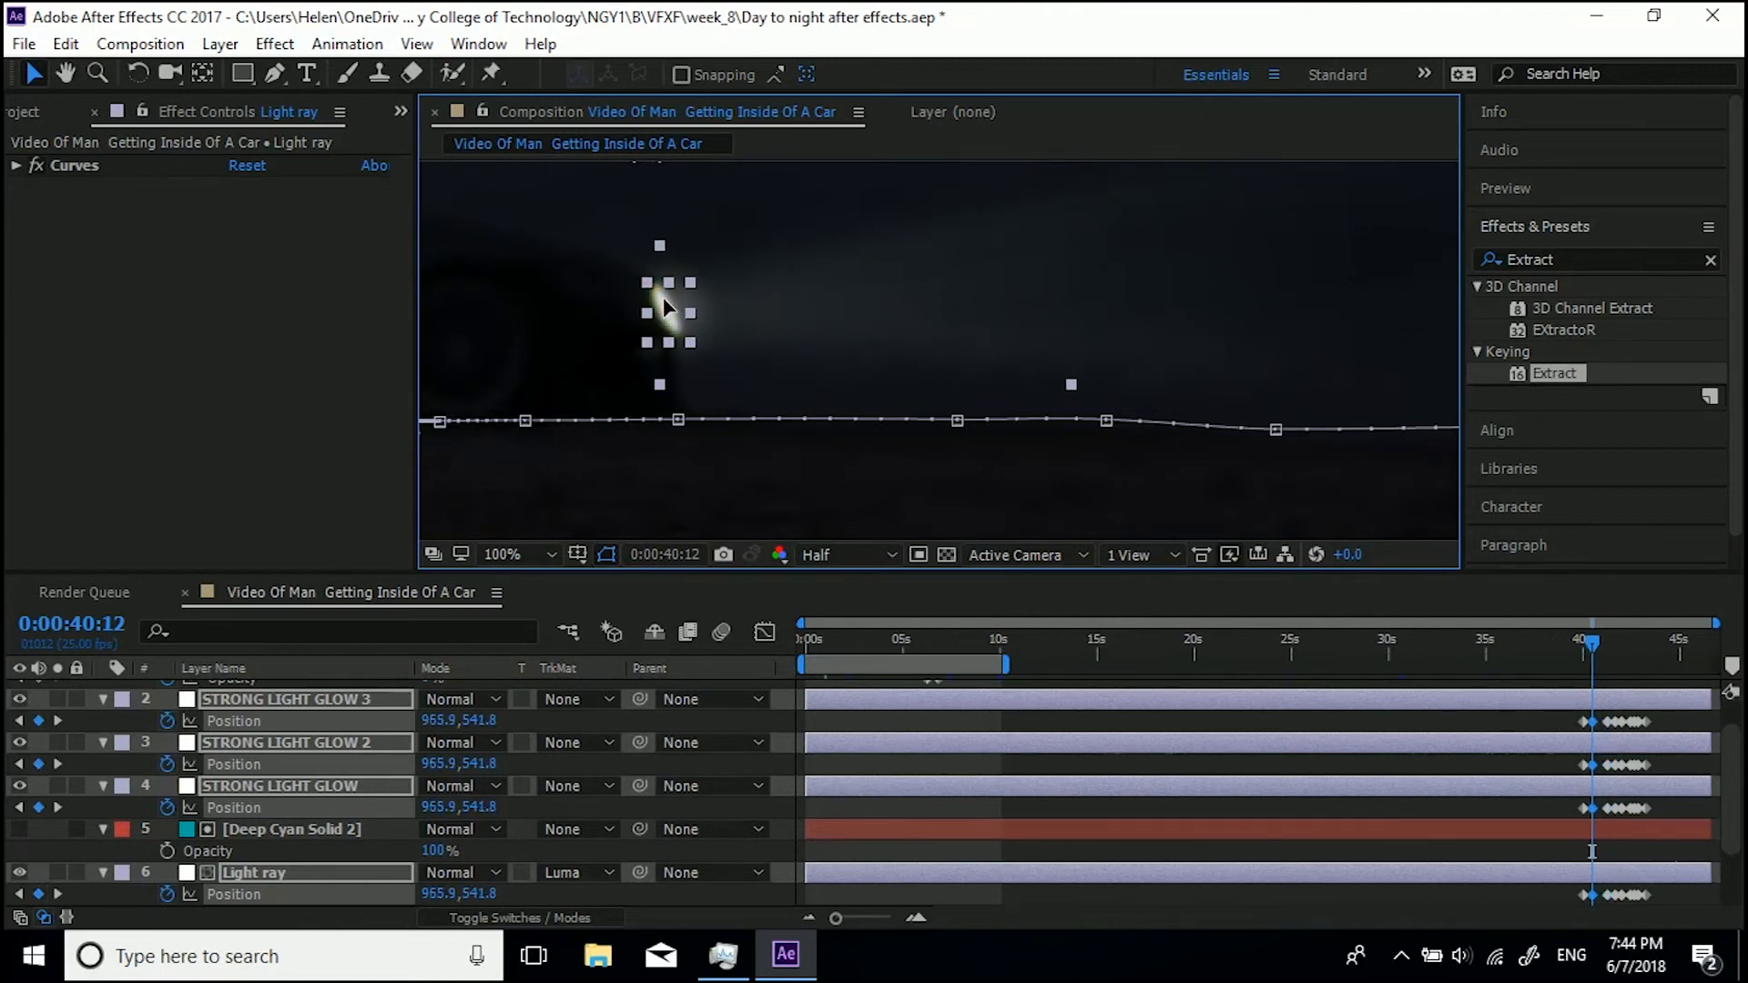
pyautogui.hotkey('shift', 'pagedown')
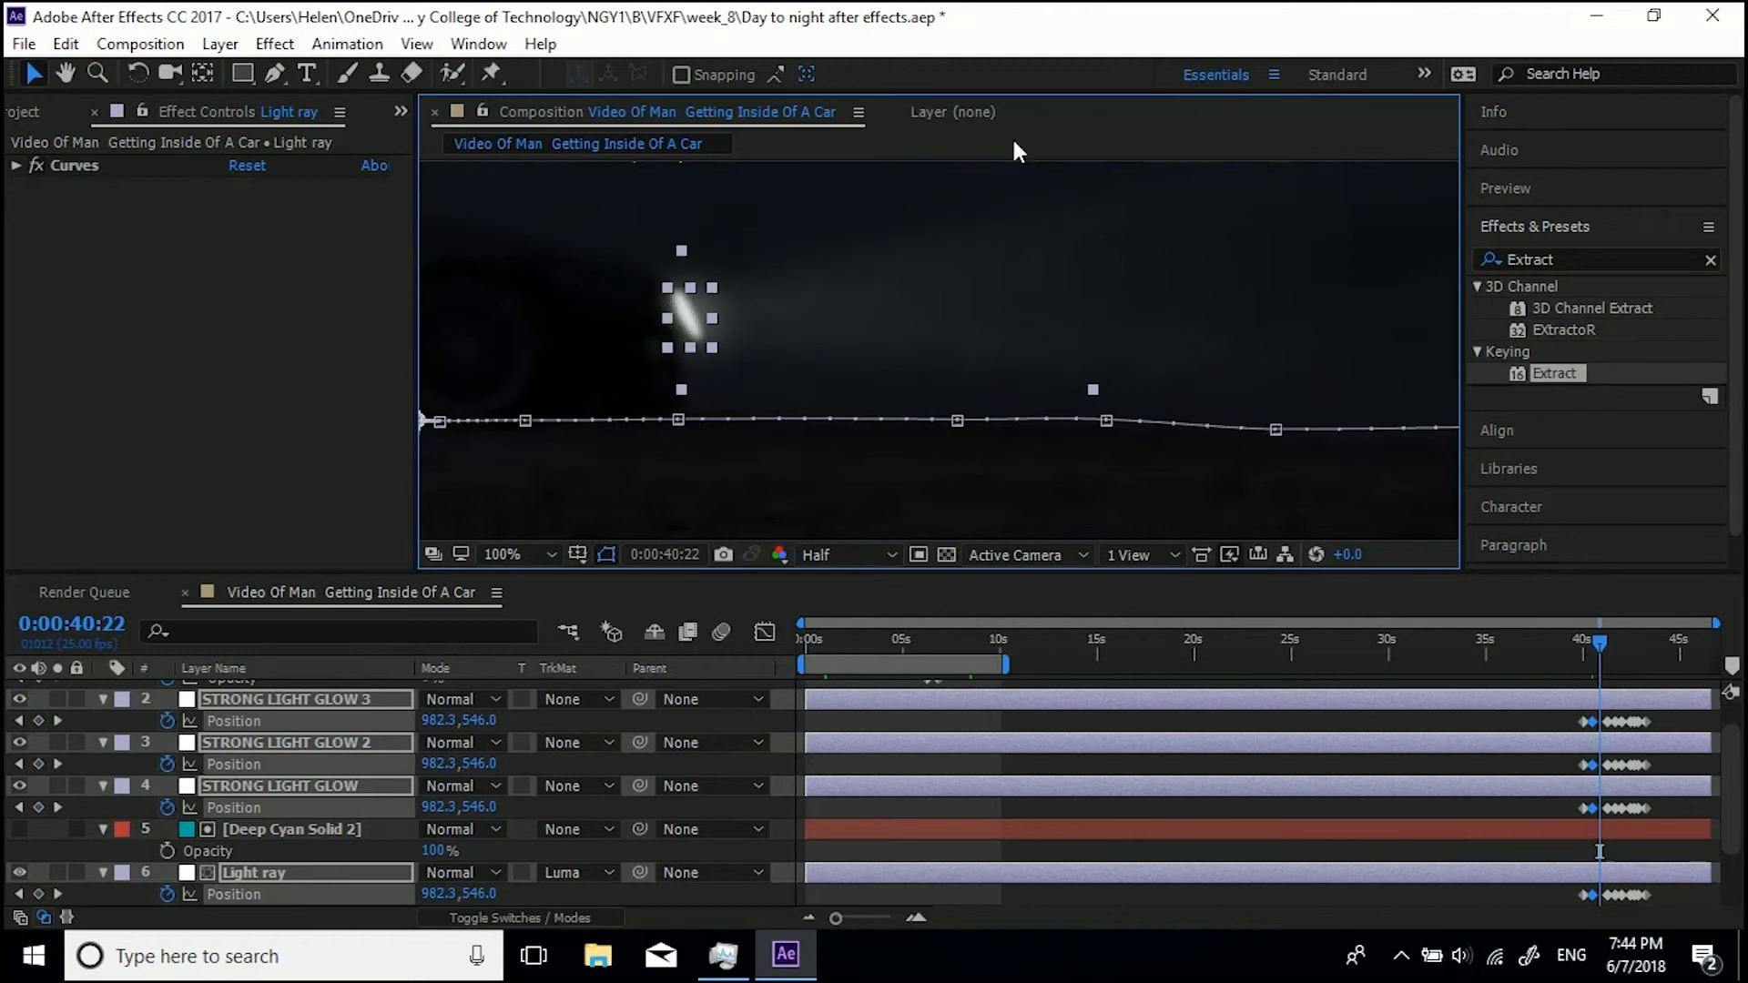
pyautogui.moveTo(683, 315); pyautogui.dragTo(674, 313)
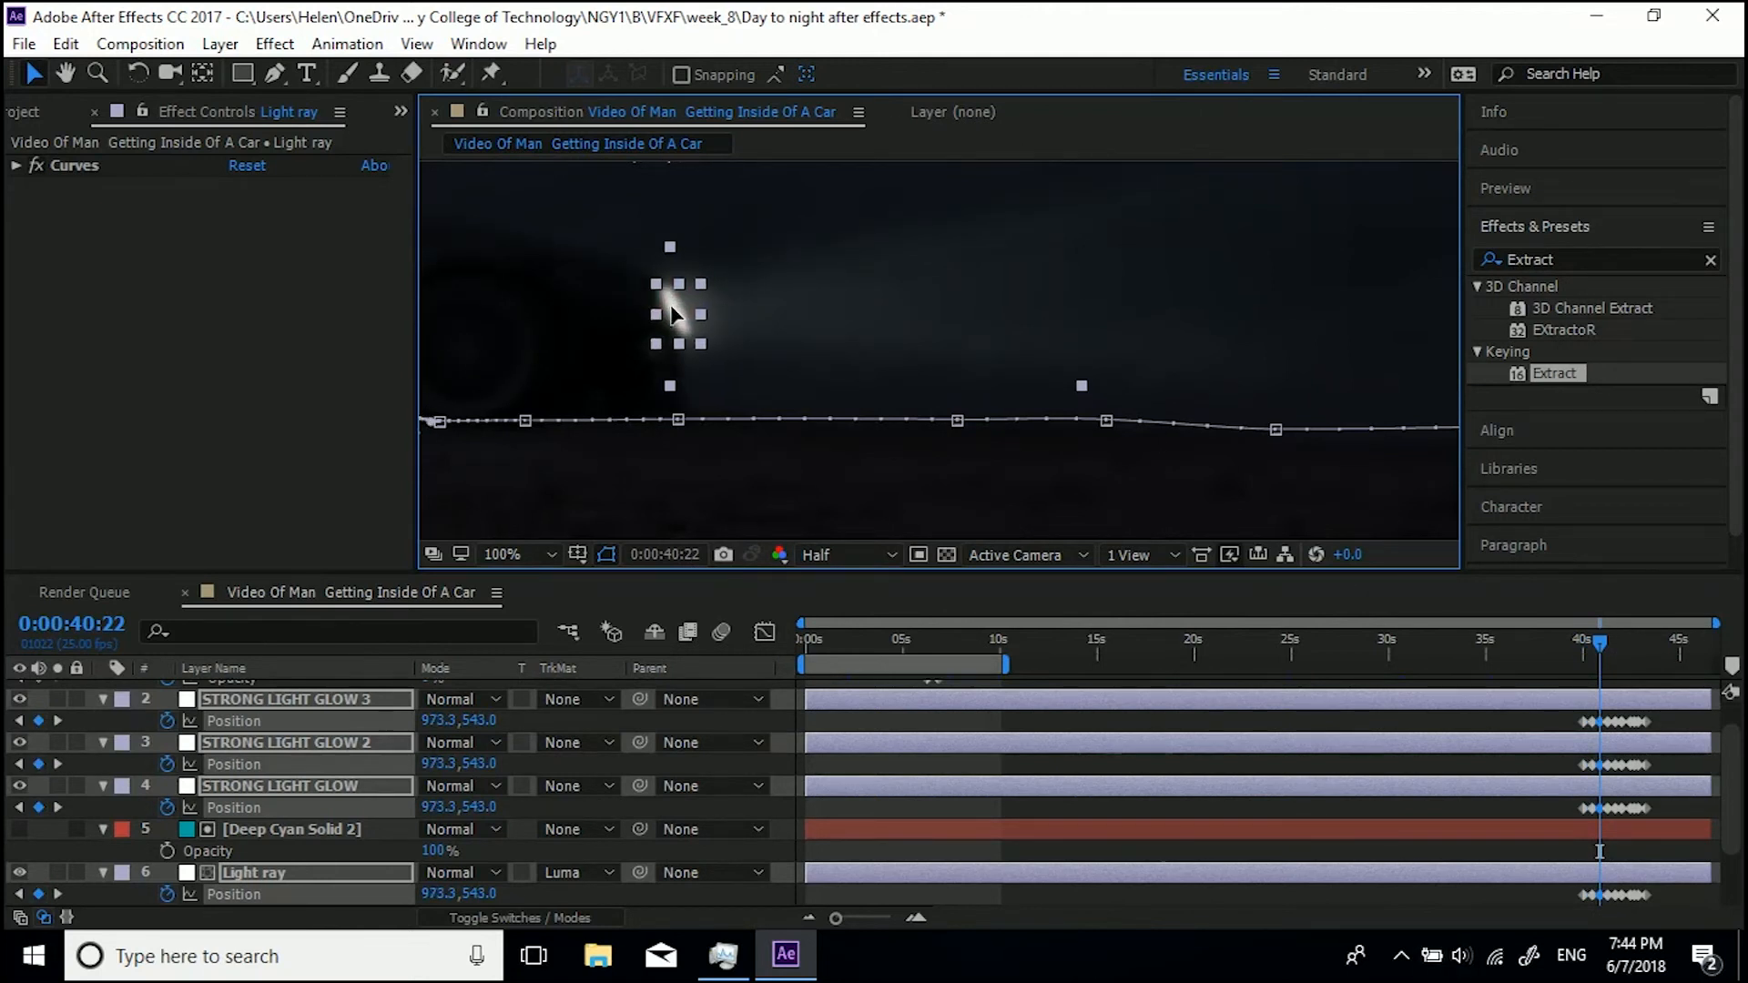
# Check the glow against the headlight frame by frame up to 0:00:41:01, and back at 0:00:40:05
pyautogui.press('pagedown')
pyautogui.press('pagedown')
pyautogui.press('pagedown')
pyautogui.press('pagedown')
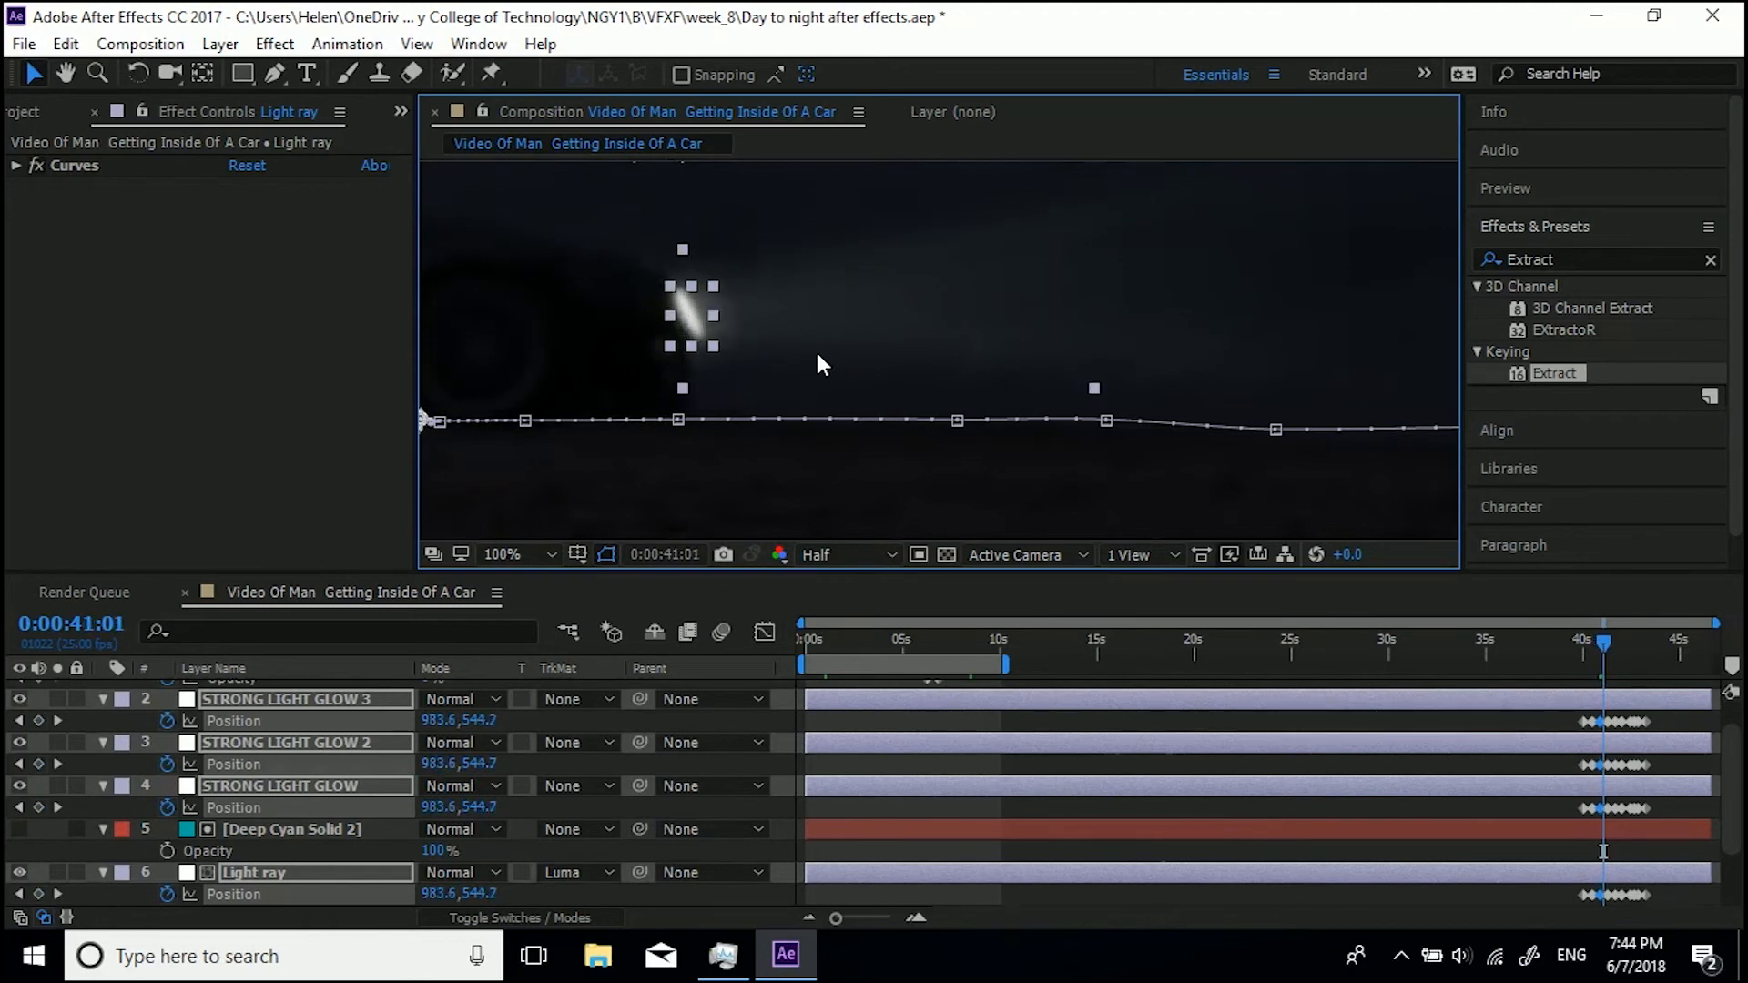
pyautogui.press('pageup')
pyautogui.hotkey('shift', 'pageup')
pyautogui.hotkey('shift', 'pageup')
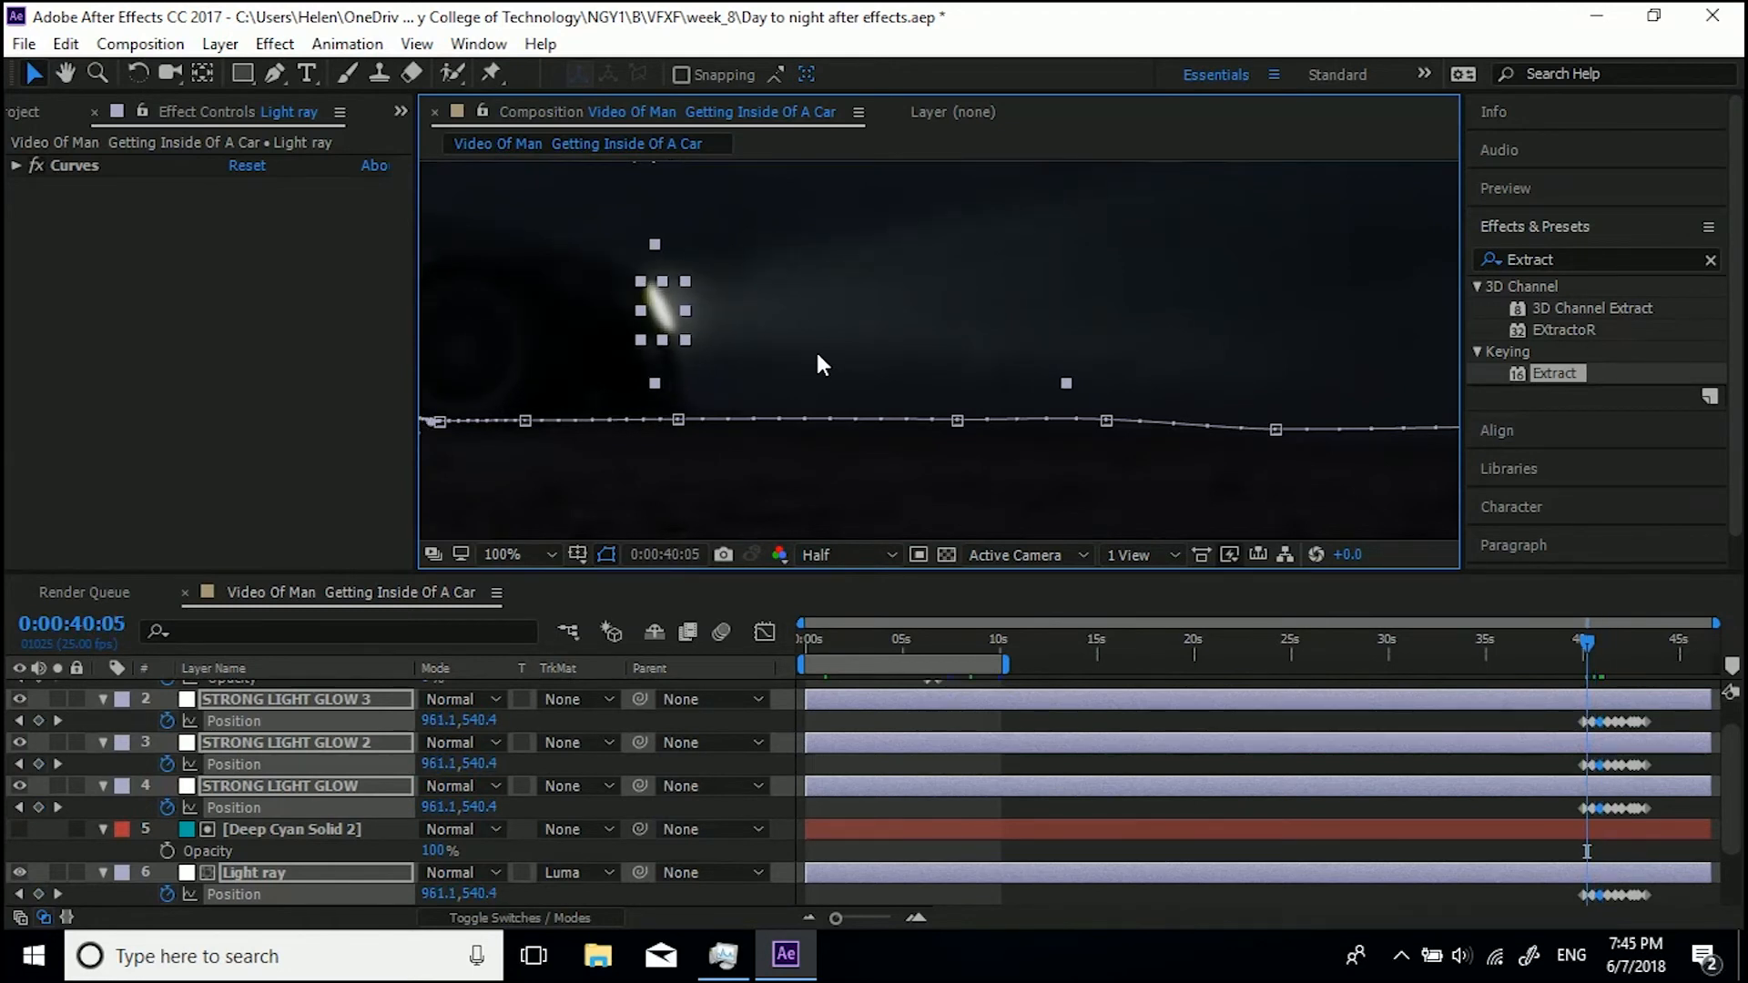
# At 0:00:39:20, nudge the glow and beam layers sideways onto the headlight to Position 964, 540
pyautogui.hotkey('shift', 'pageup')
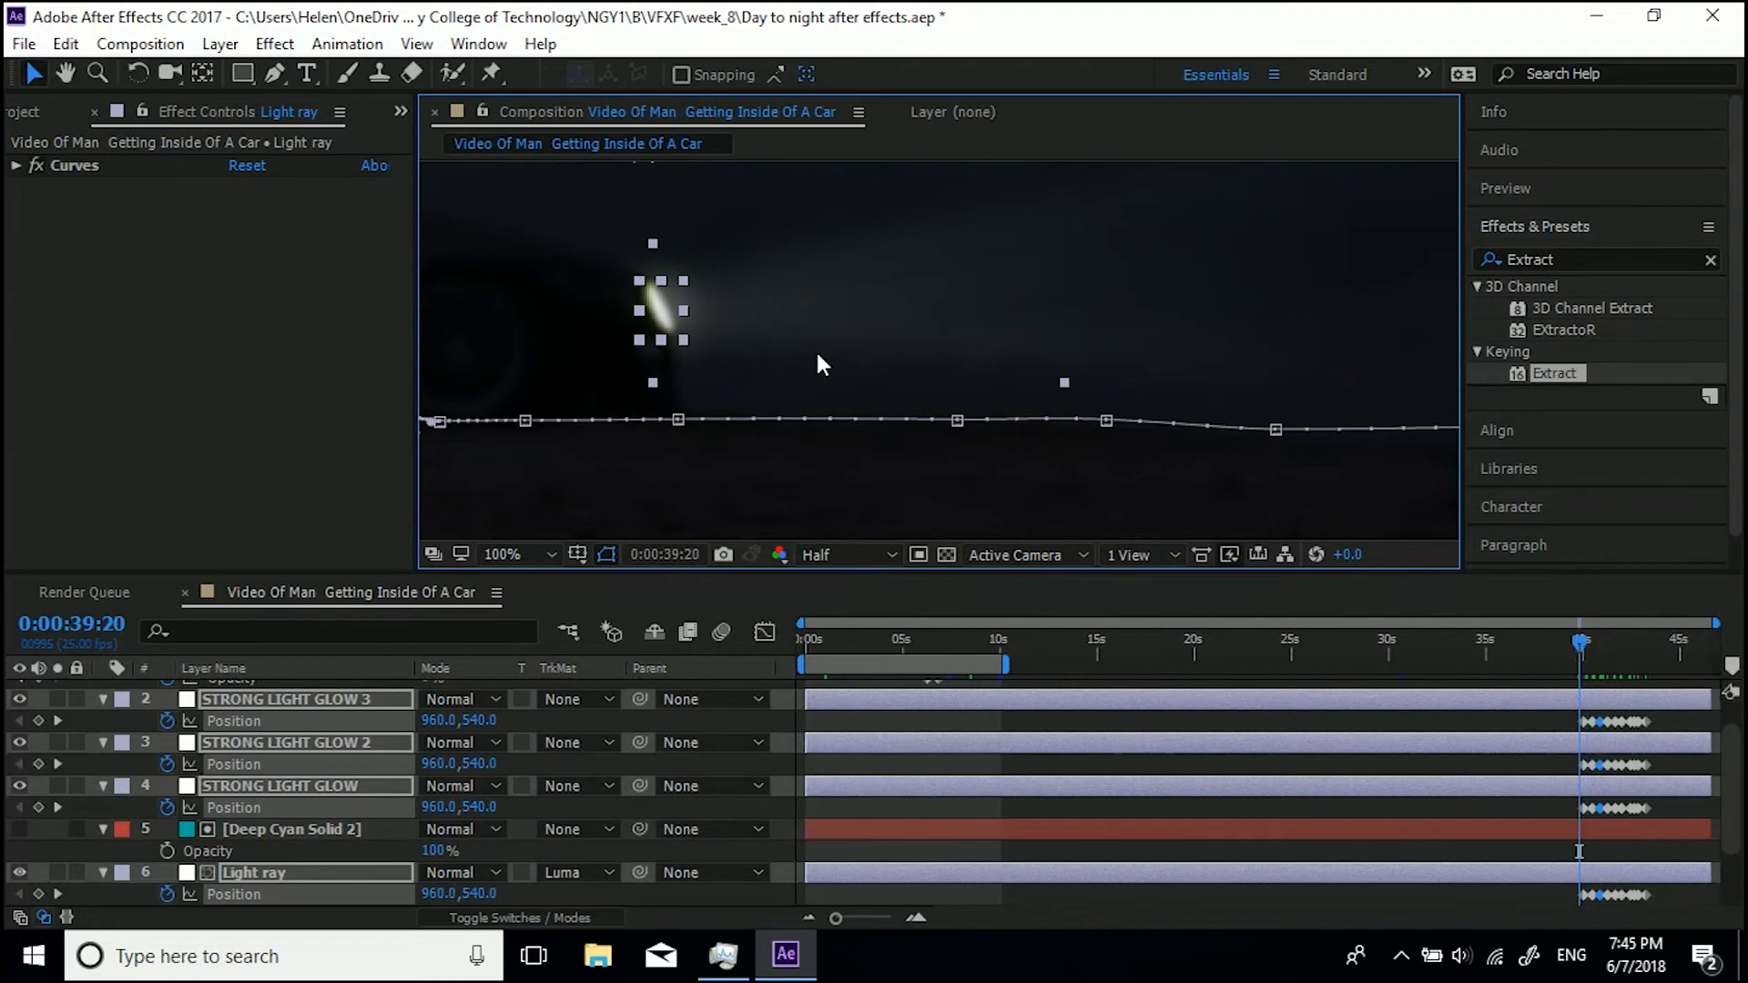
pyautogui.press('Right')
pyautogui.press('Right')
pyautogui.press('Right')
pyautogui.press('Right')
pyautogui.press('Right')
pyautogui.press('Right')
pyautogui.press('Right')
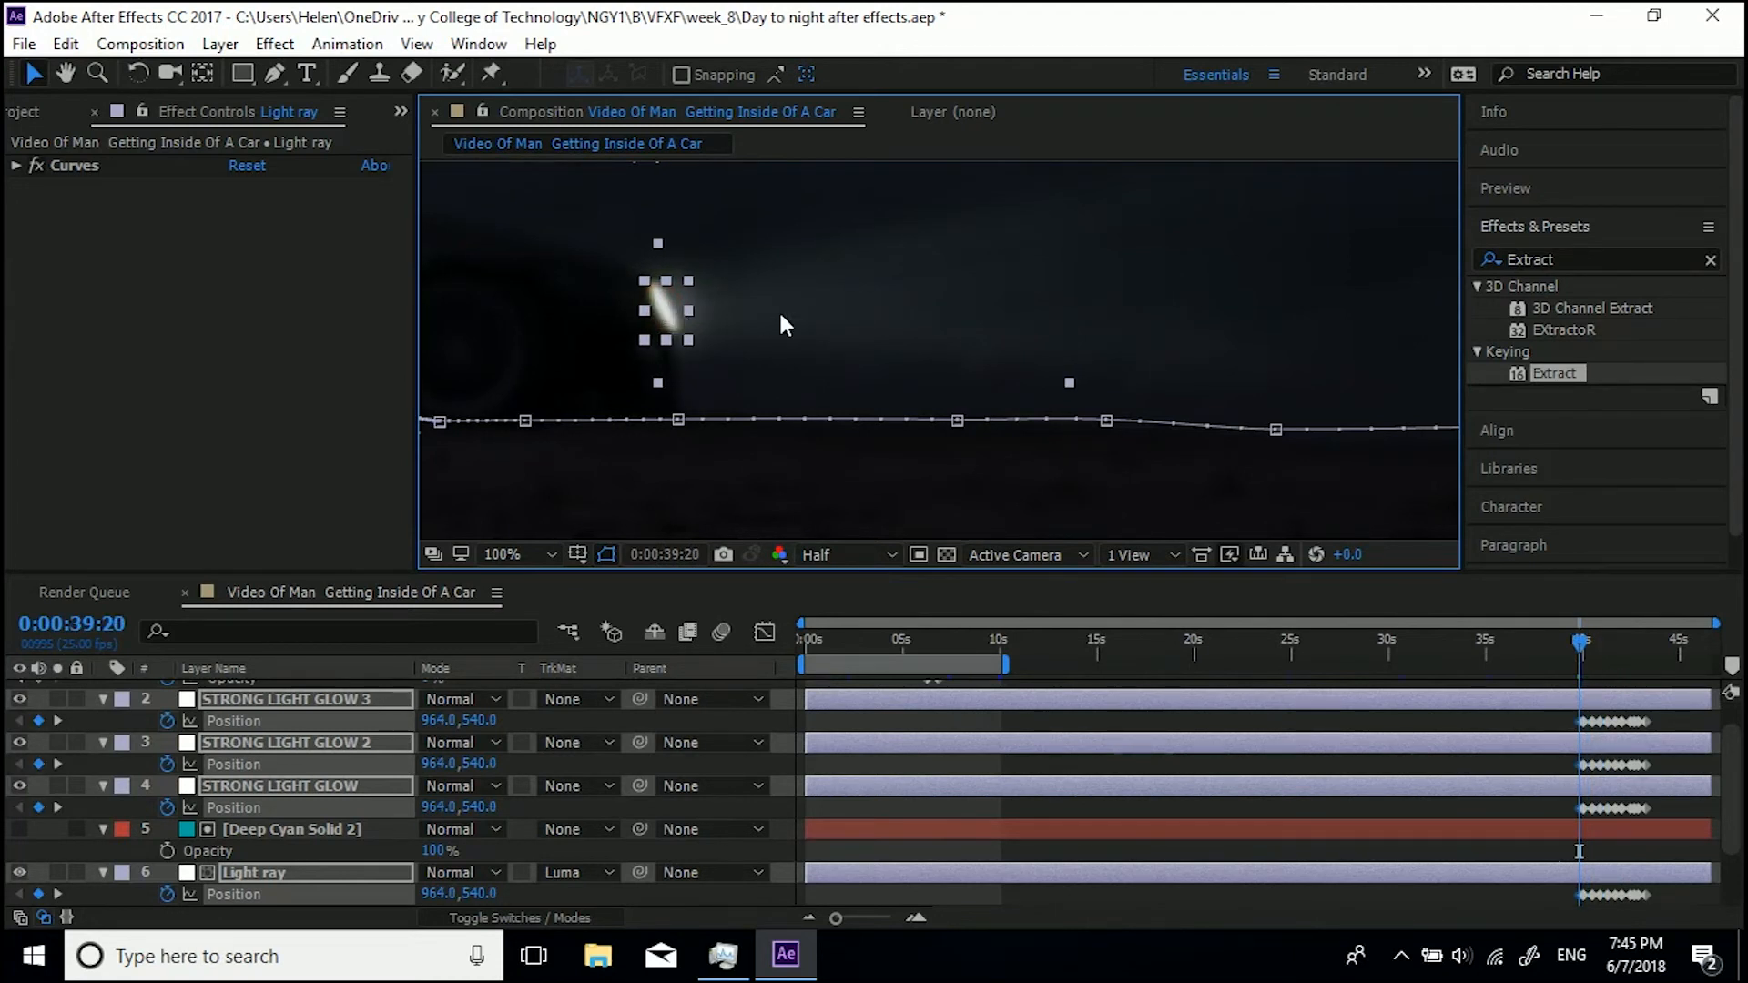
# Deselect the layers, fit the whole frame in the viewer, and preview the headlight following the car from 0:00:40:02
pyautogui.press(',')
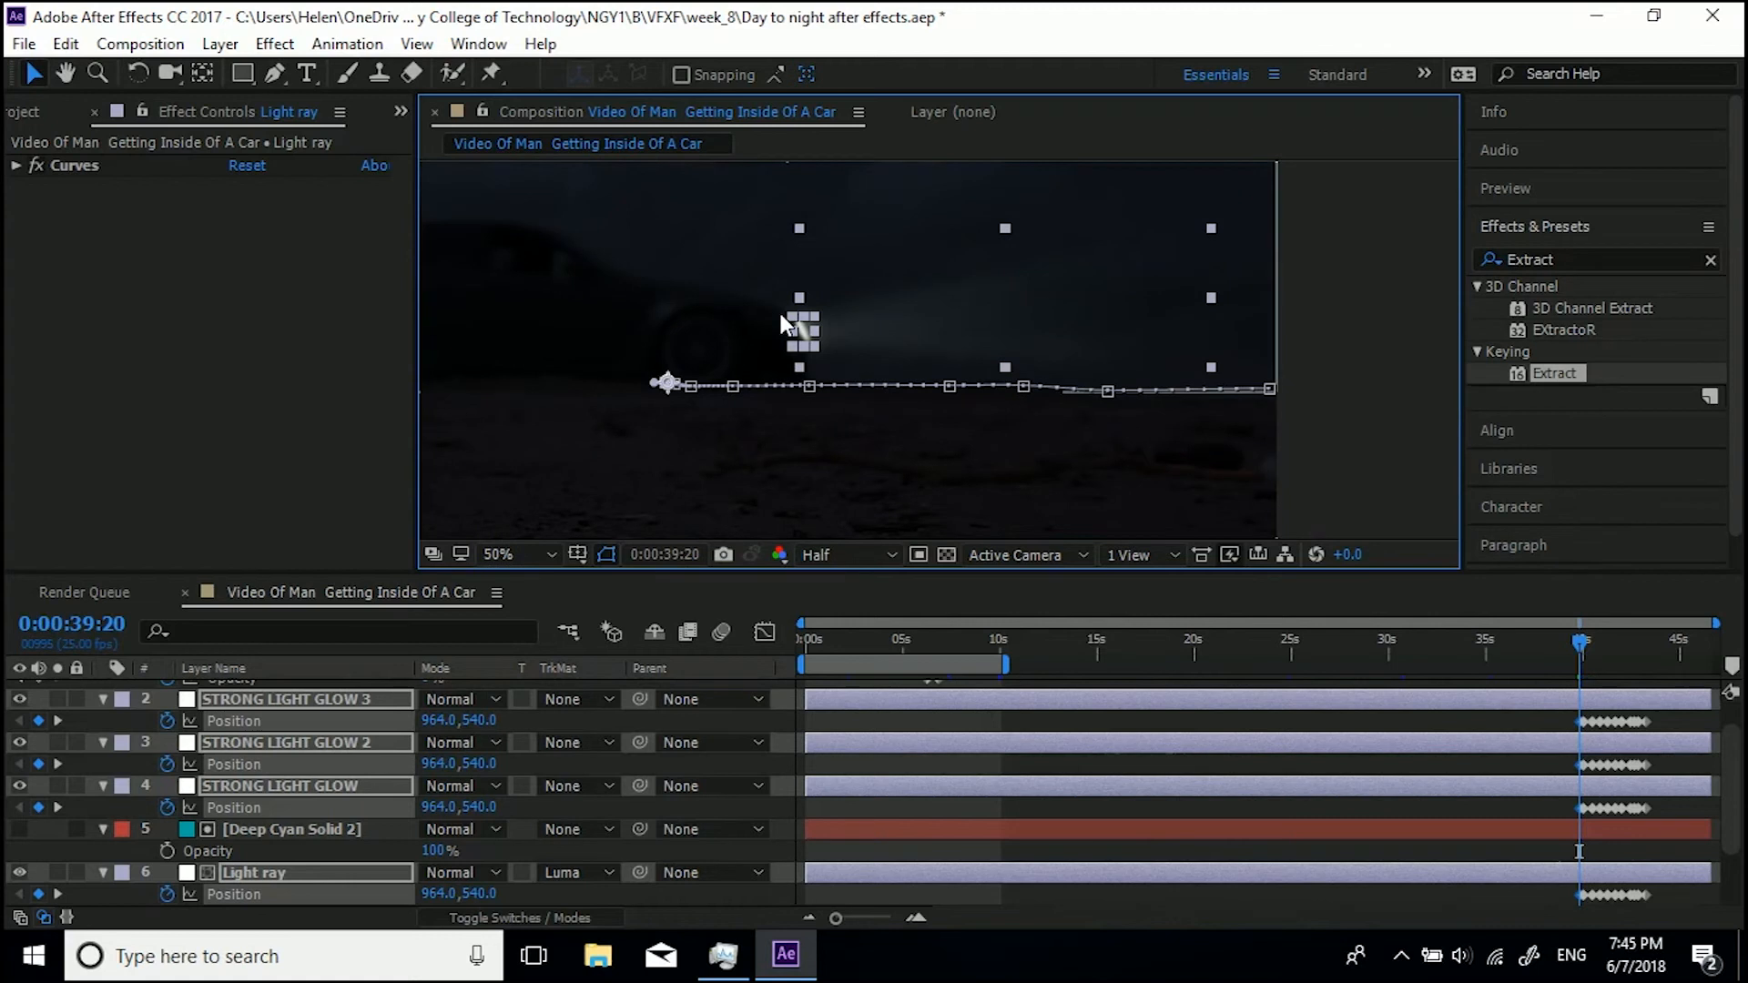
pyautogui.click(1346, 337)
pyautogui.click(516, 553)
pyautogui.click(656, 94)
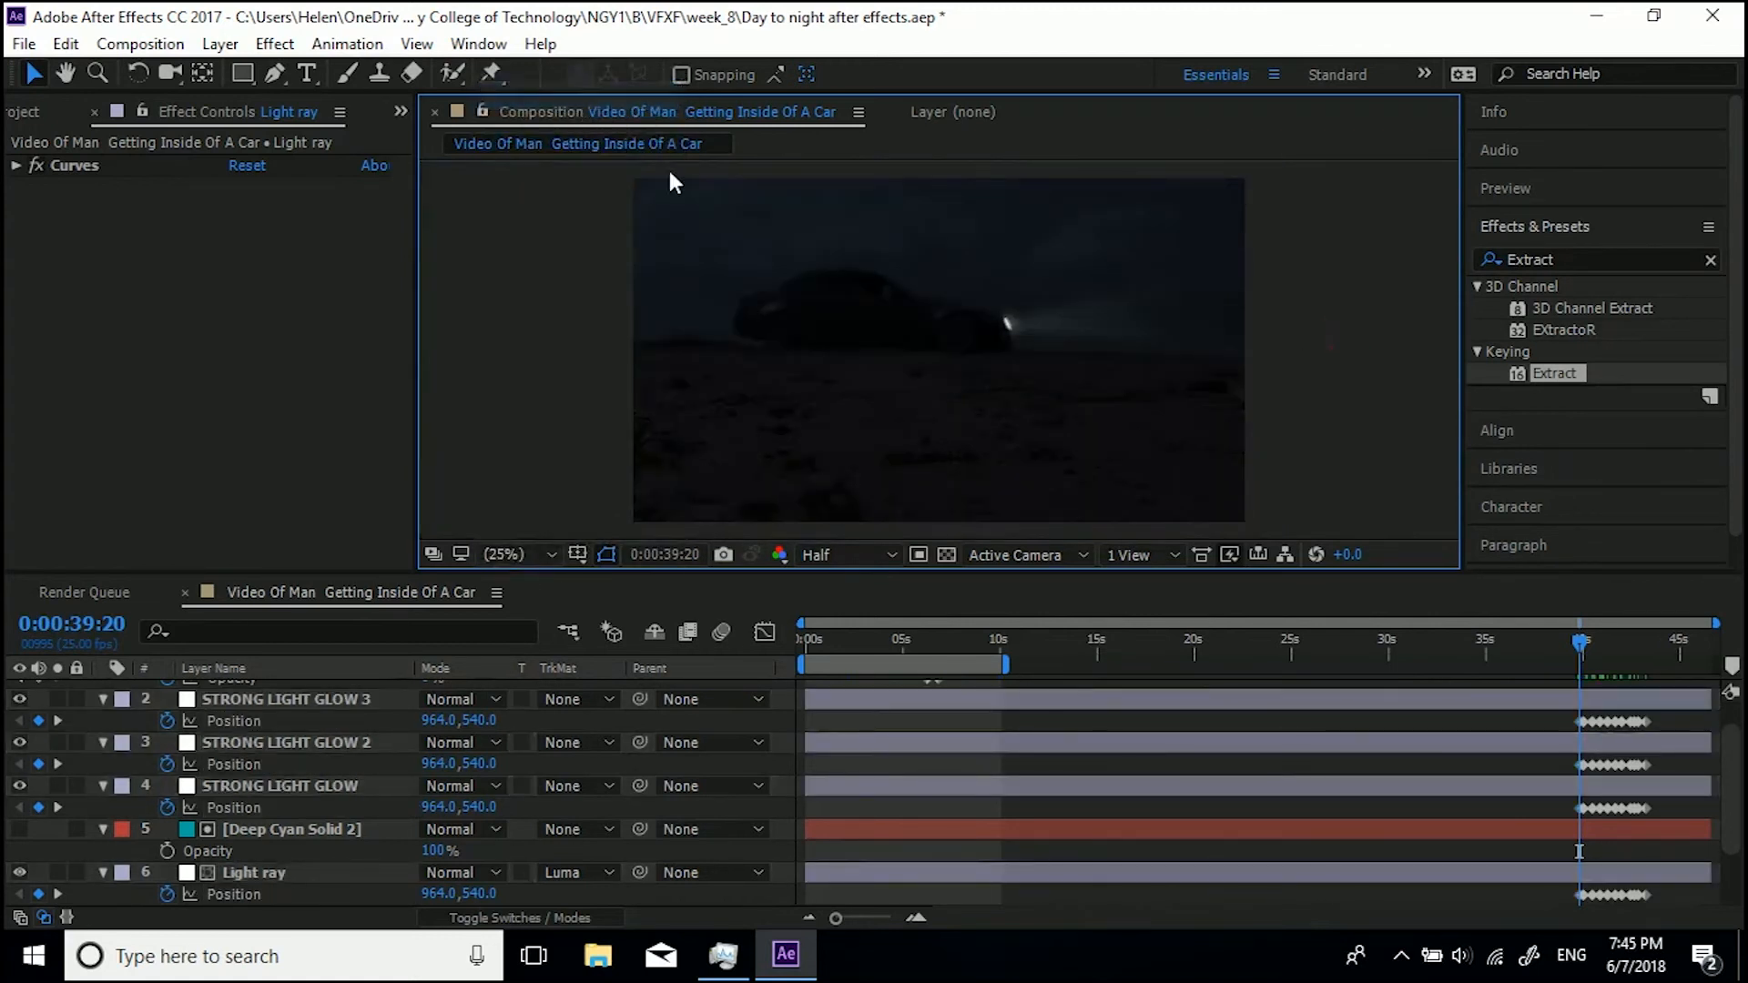
pyautogui.moveTo(1313, 649); pyautogui.dragTo(1584, 642)
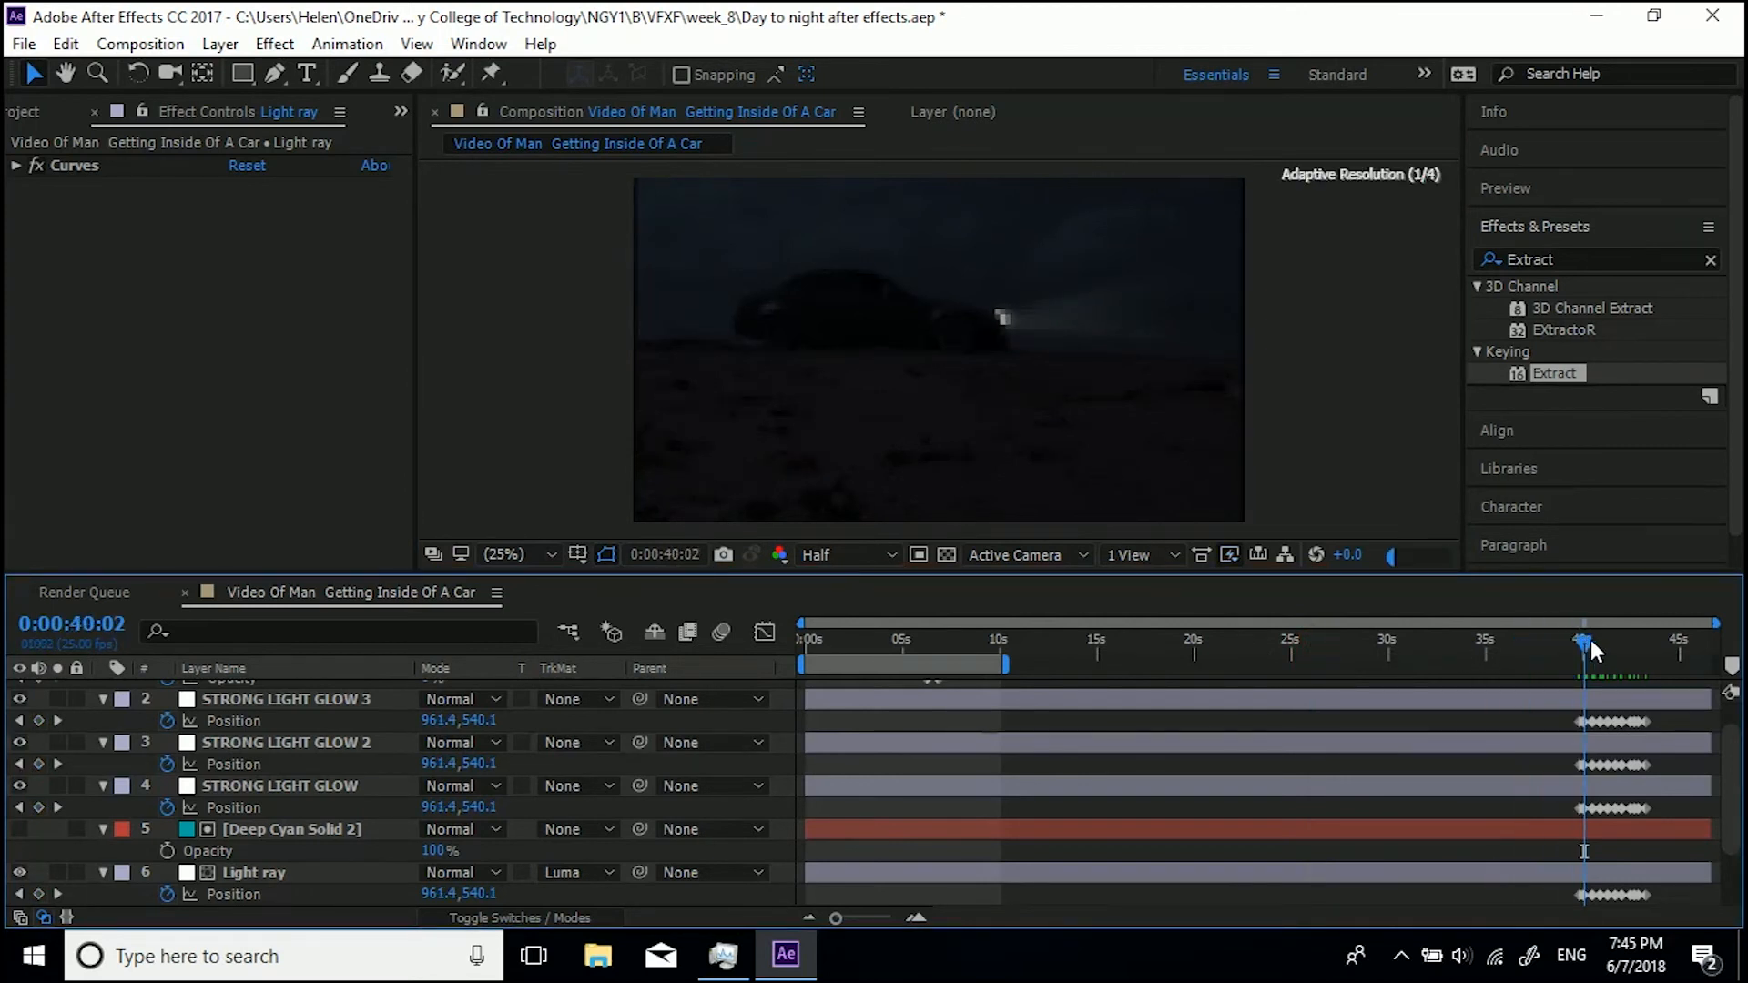
pyautogui.press('space')
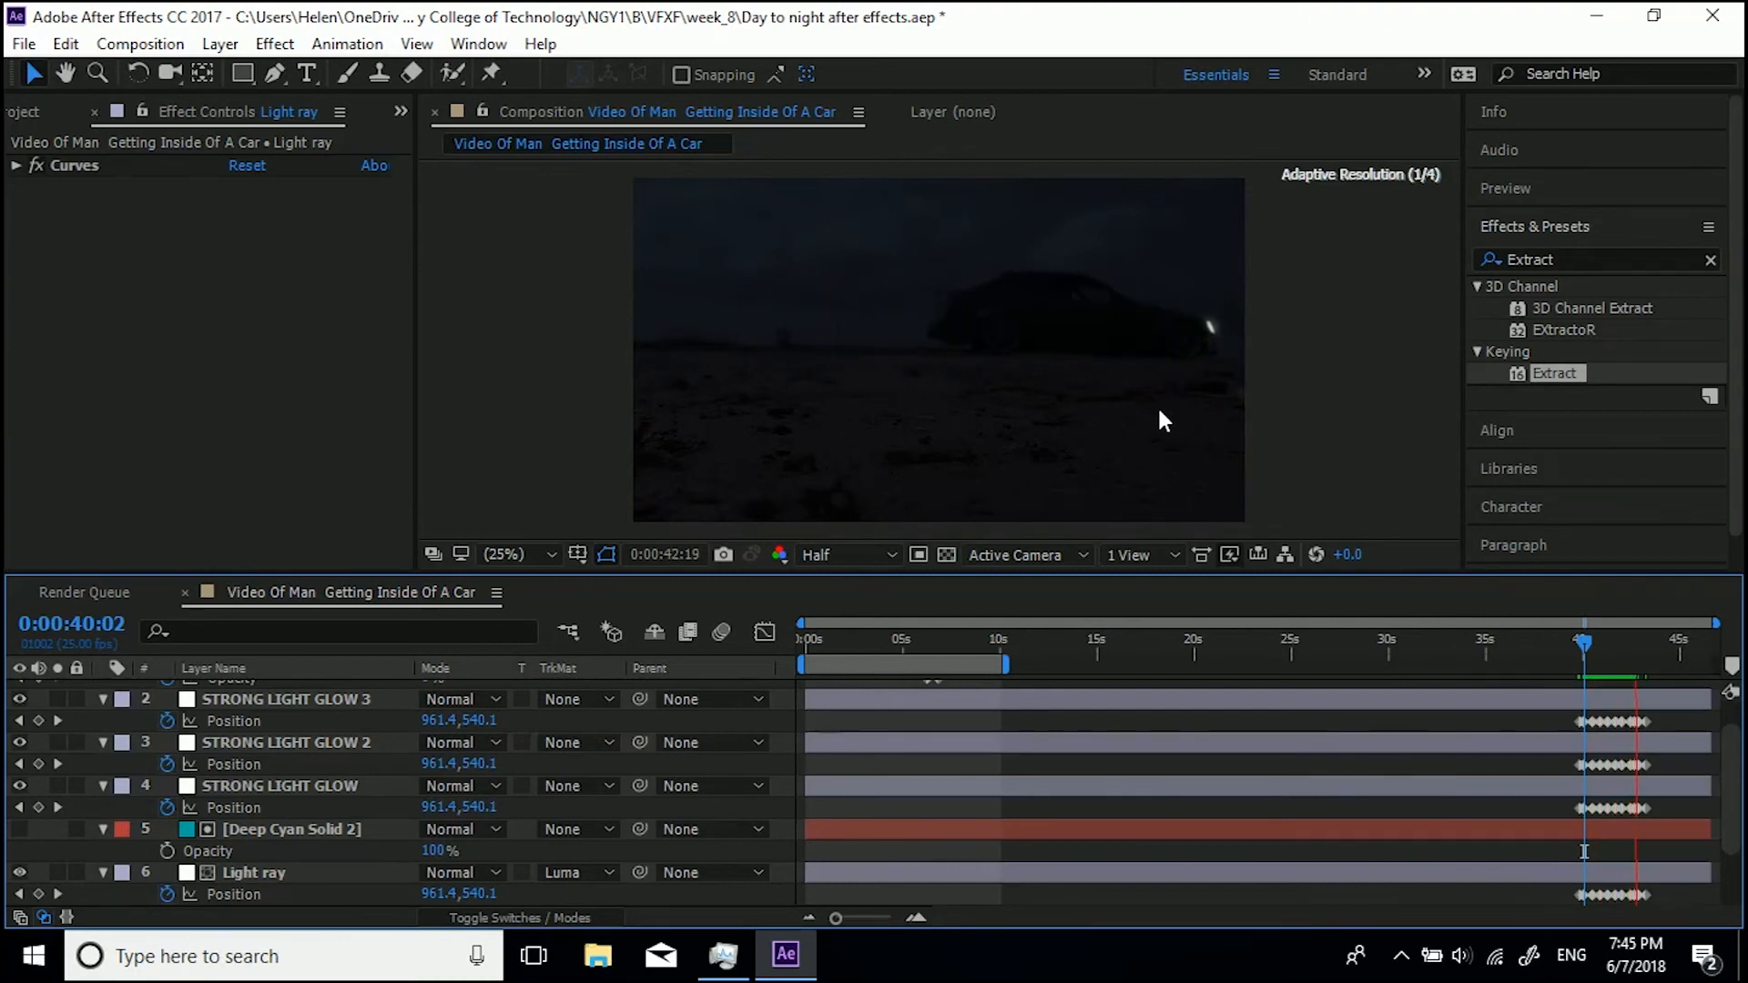
pyautogui.press('space')
pyautogui.click(1592, 642)
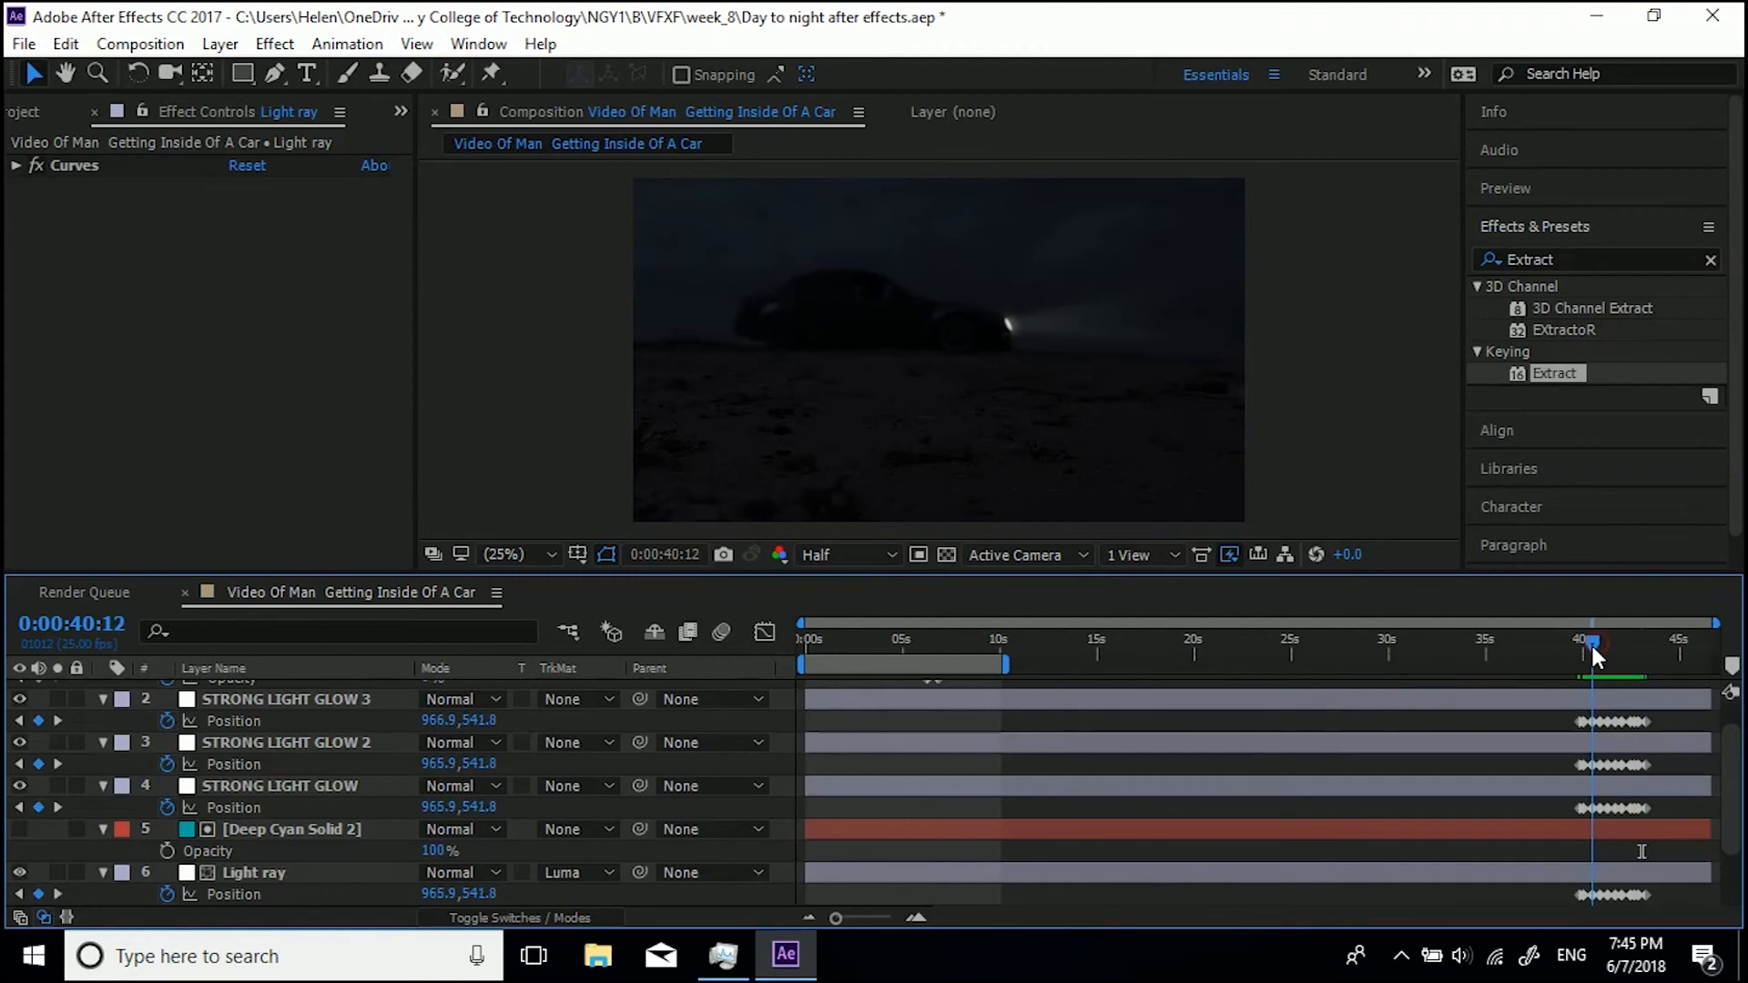
# Copy all of STRONG LIGHT GLOW's Position keyframes and paste them onto Deep Cyan Solid 2 at 0:00:39:19
pyautogui.click(1581, 644)
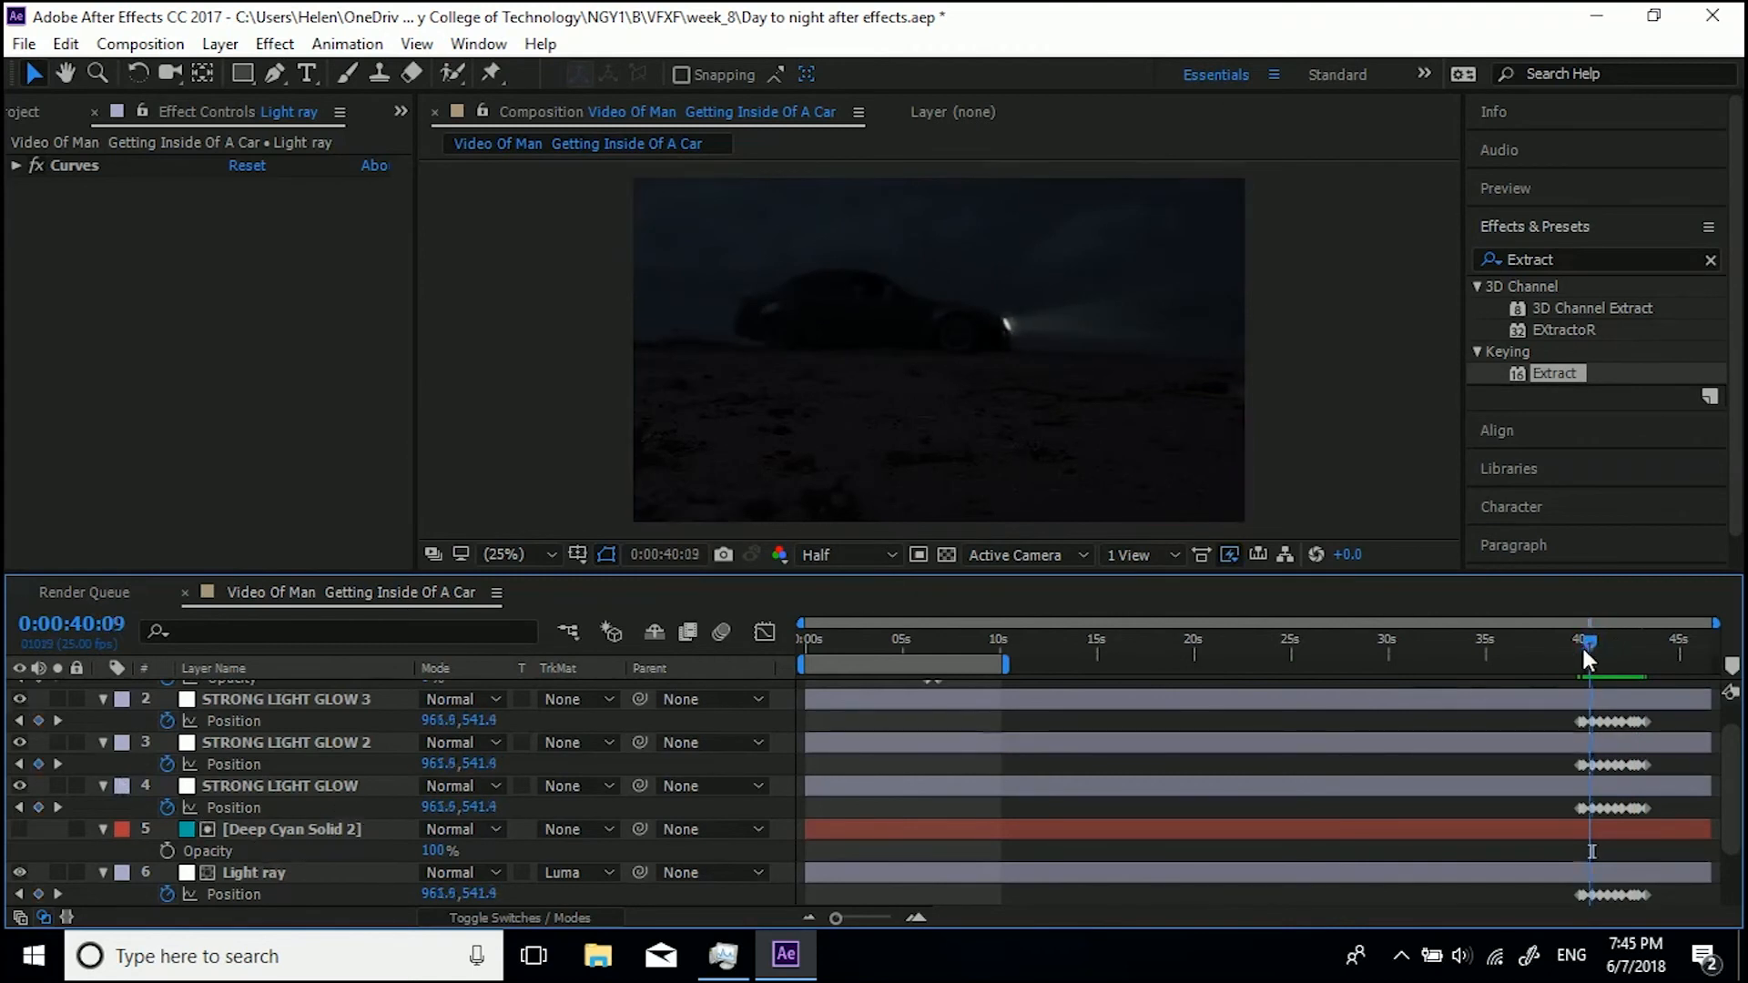
pyautogui.click(273, 828)
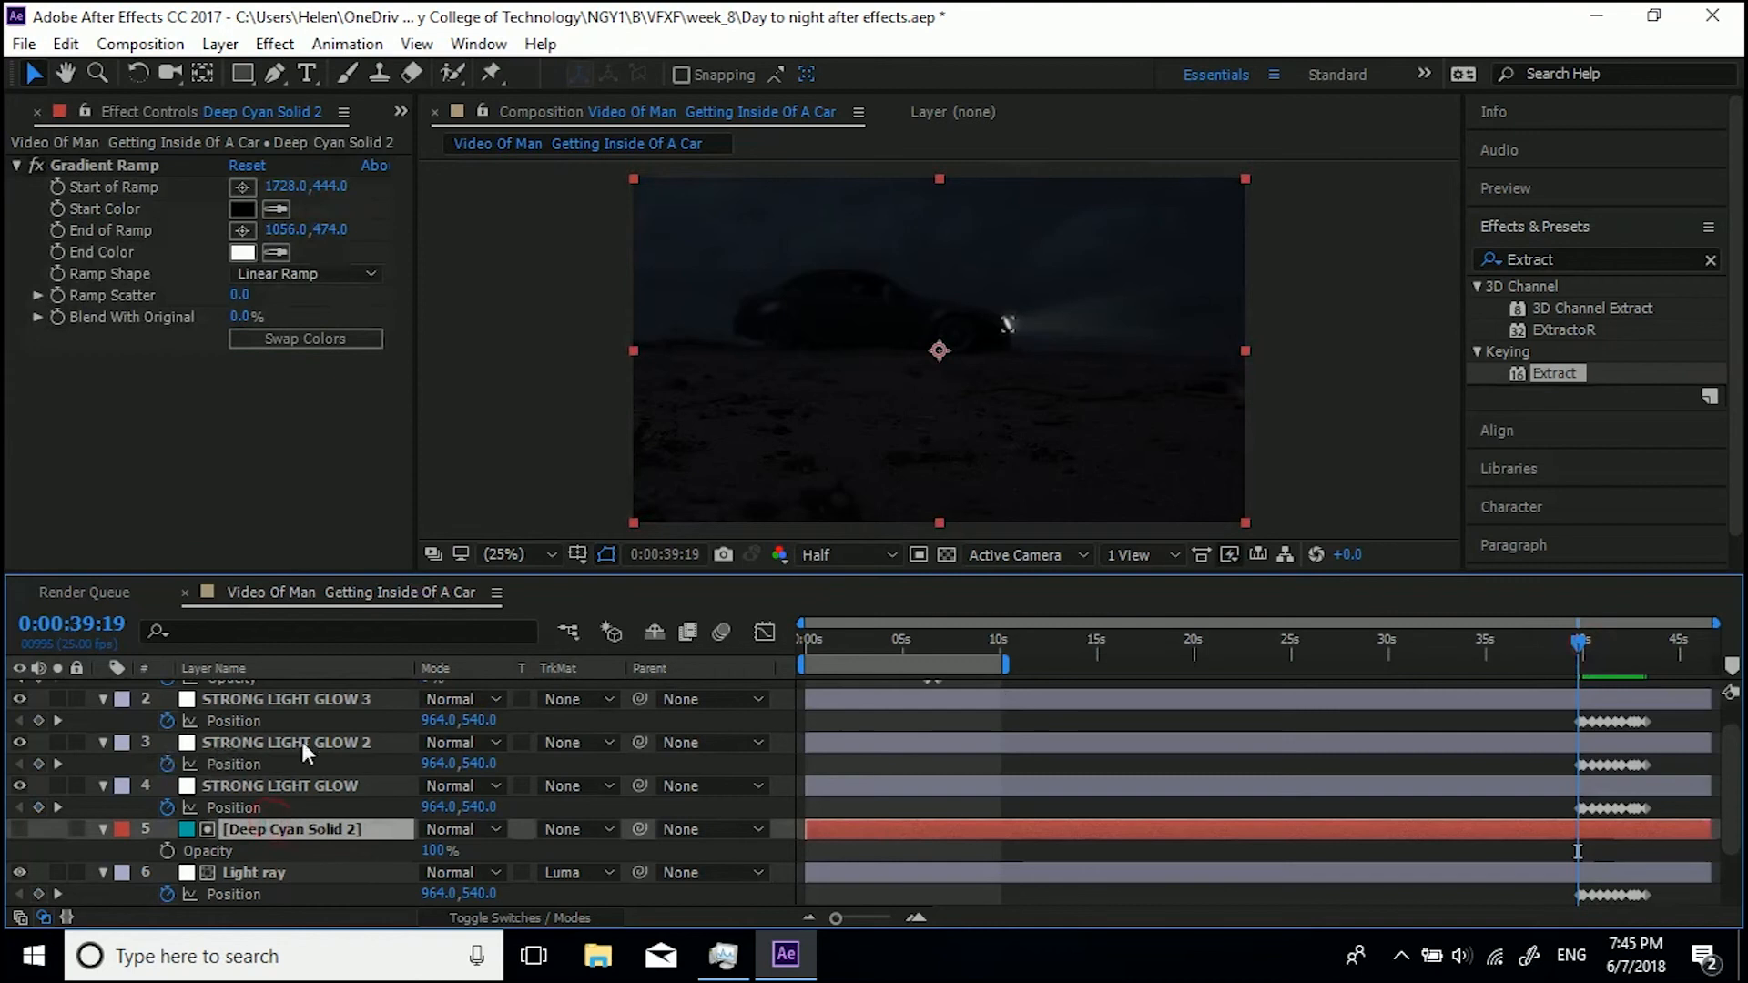
pyautogui.click(1673, 790)
pyautogui.moveTo(1656, 800); pyautogui.dragTo(1567, 810)
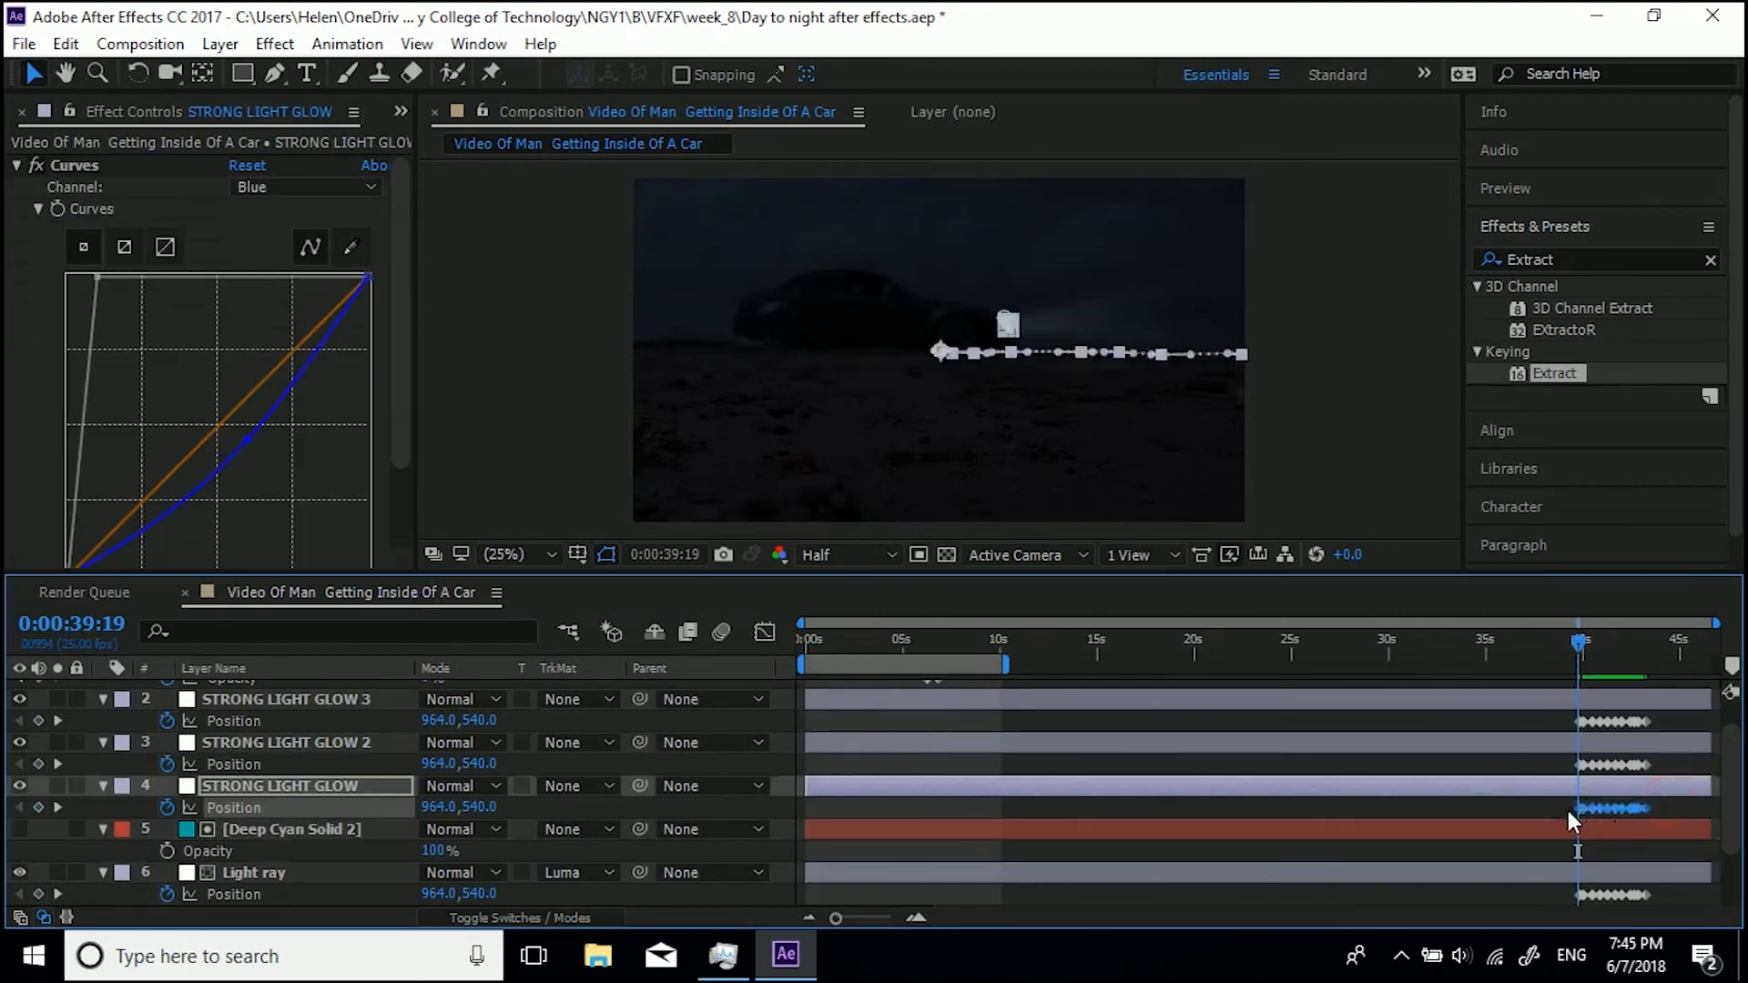
pyautogui.click(1611, 827)
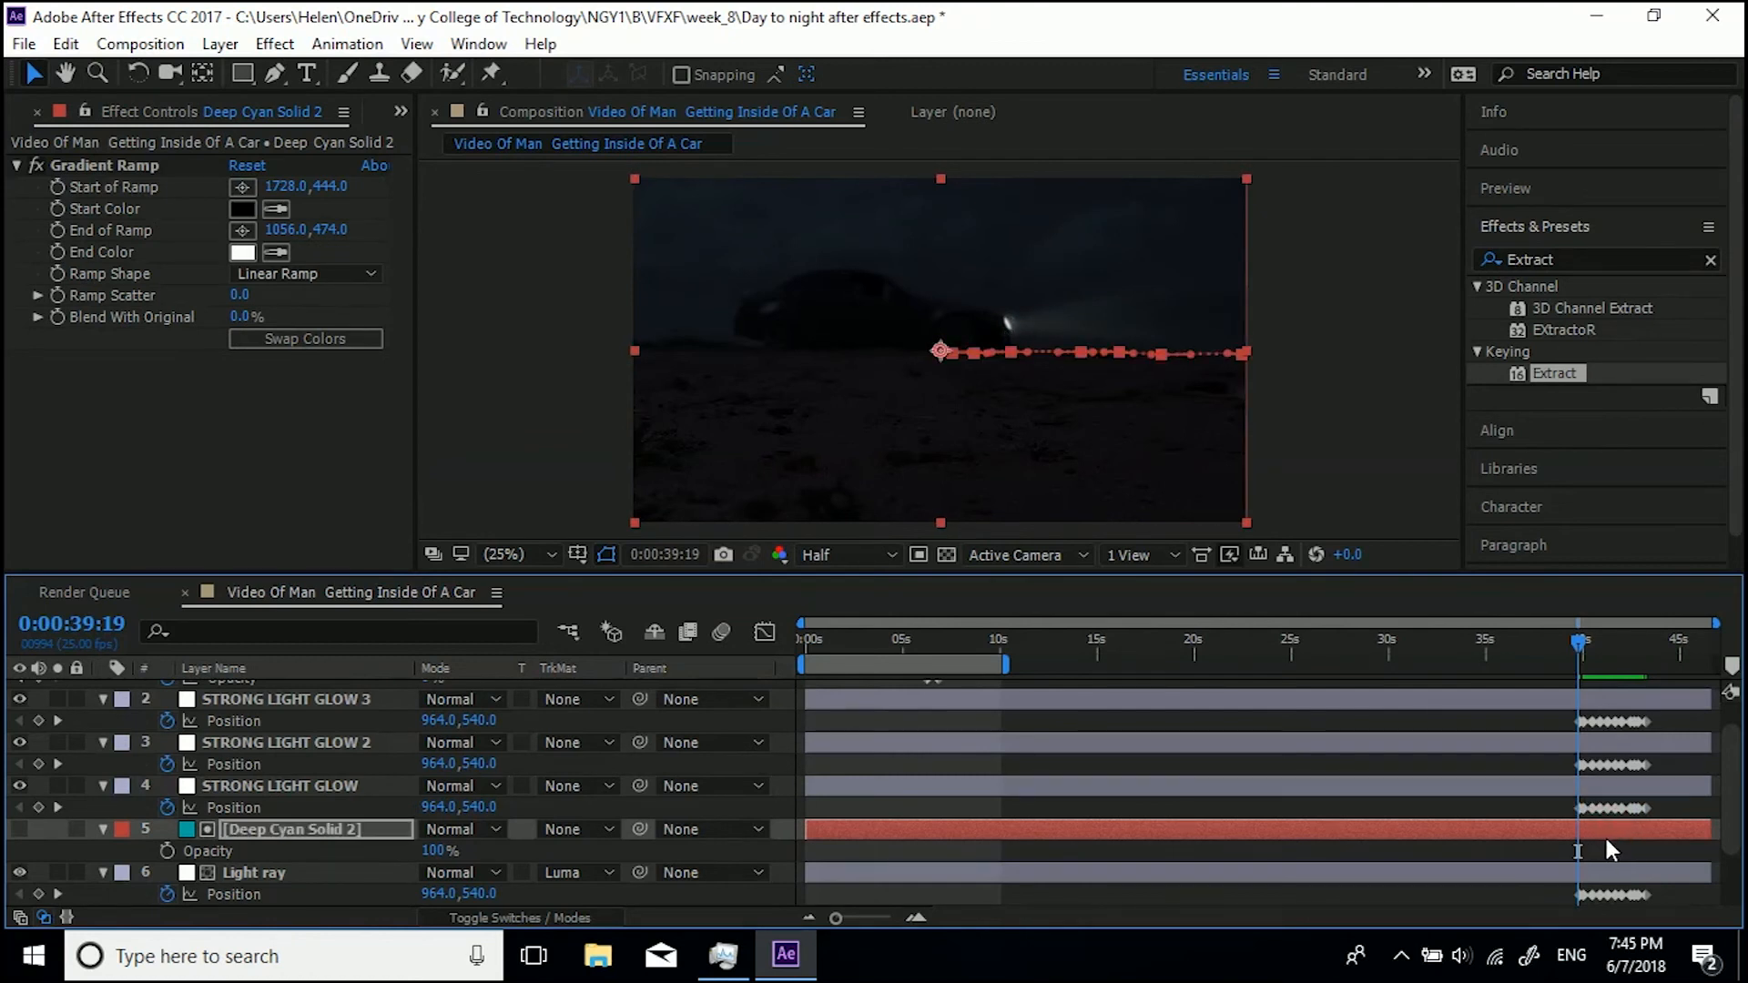
pyautogui.hotkey('ctrl', 'v')
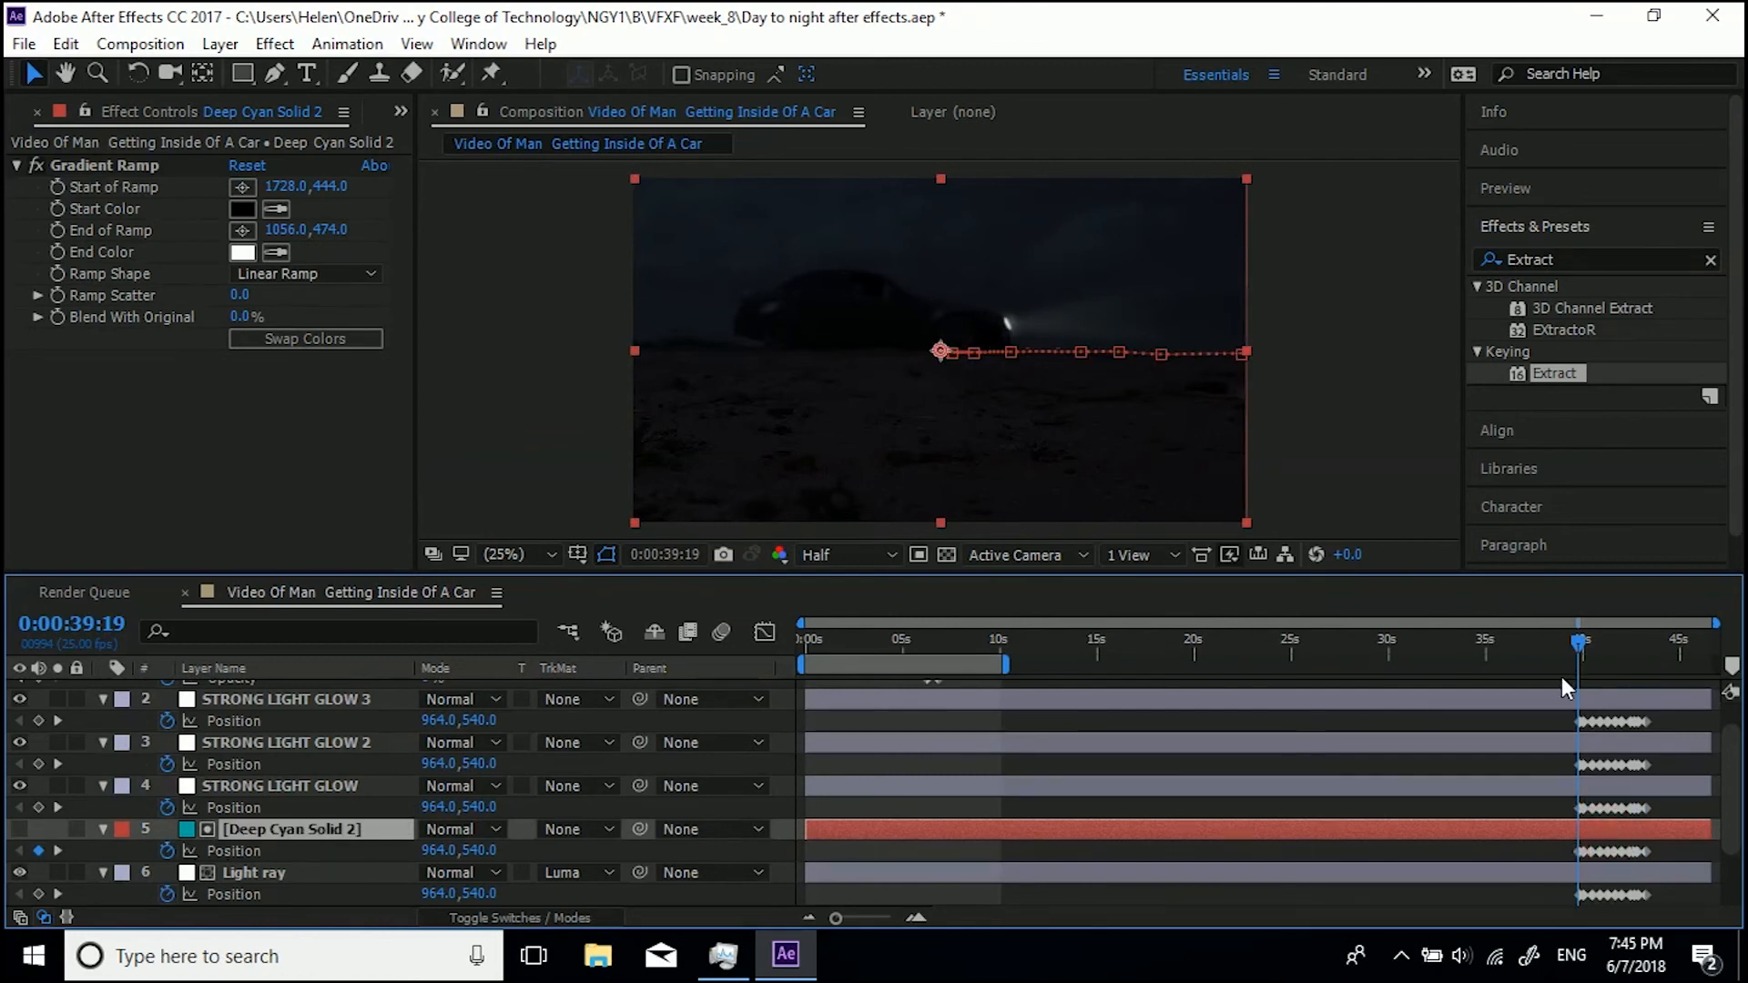
# Preview the light and beam leaving with the car from 0:00:39:19, and look at the scene around 0:00:05:21
pyautogui.press('space')
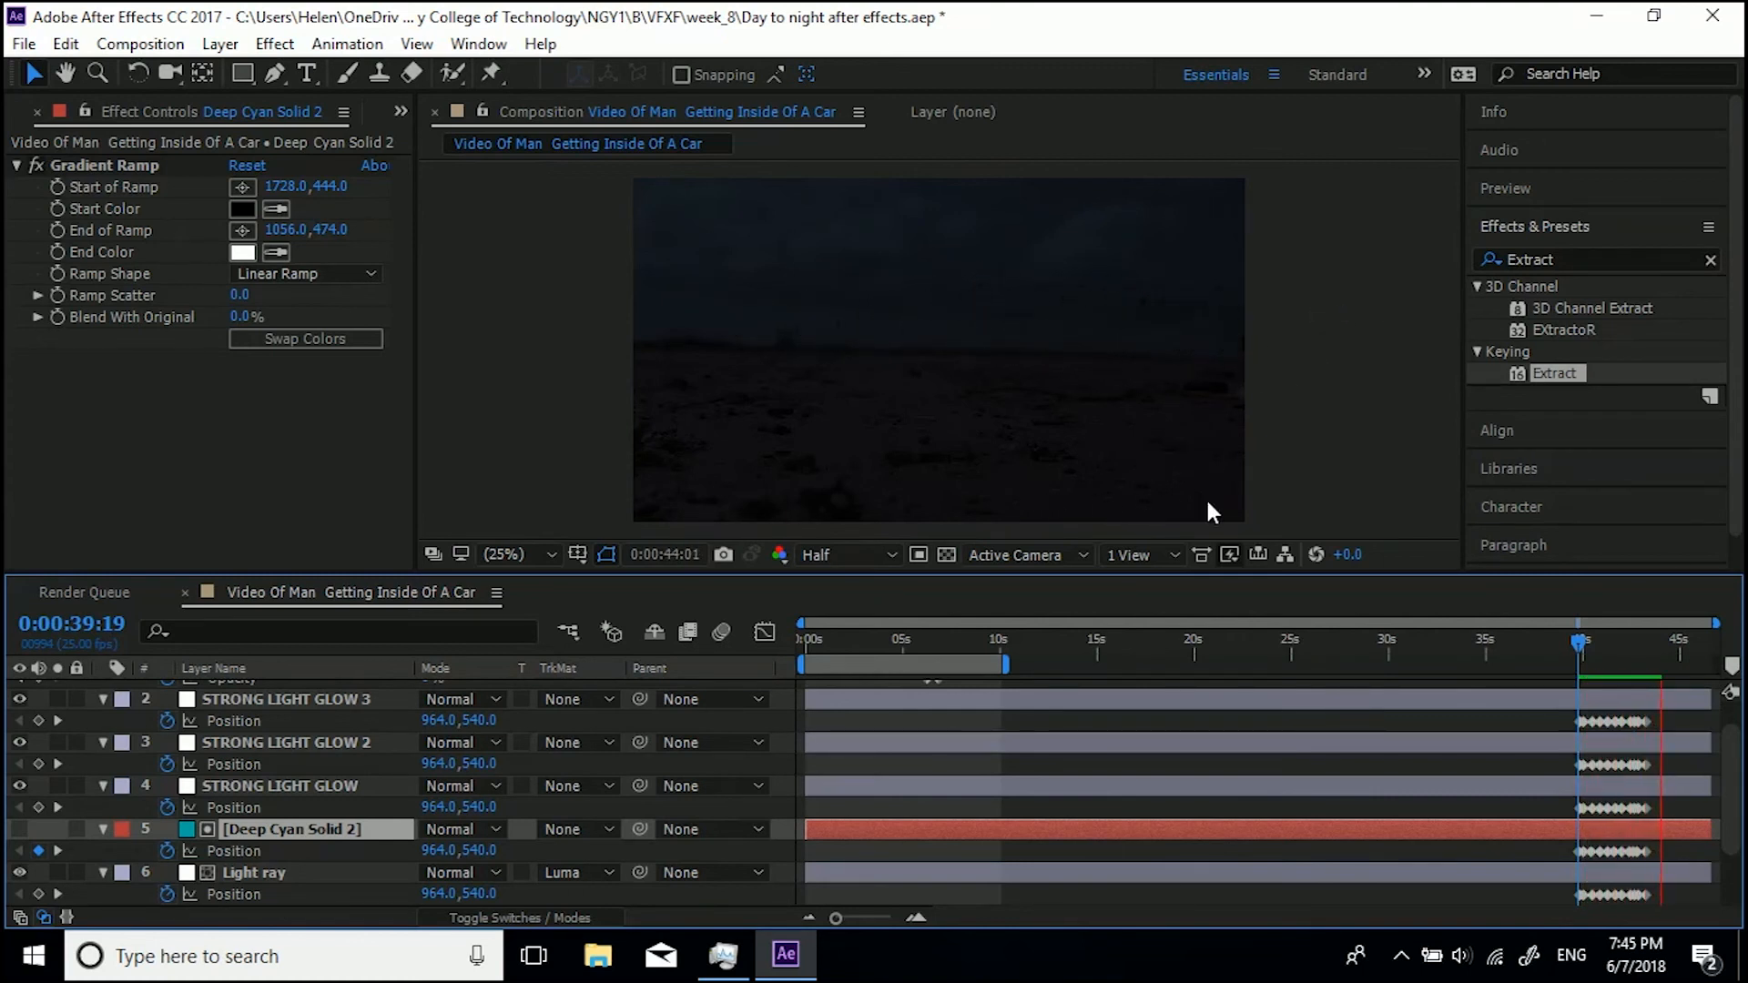
pyautogui.moveTo(1276, 642); pyautogui.dragTo(915, 641)
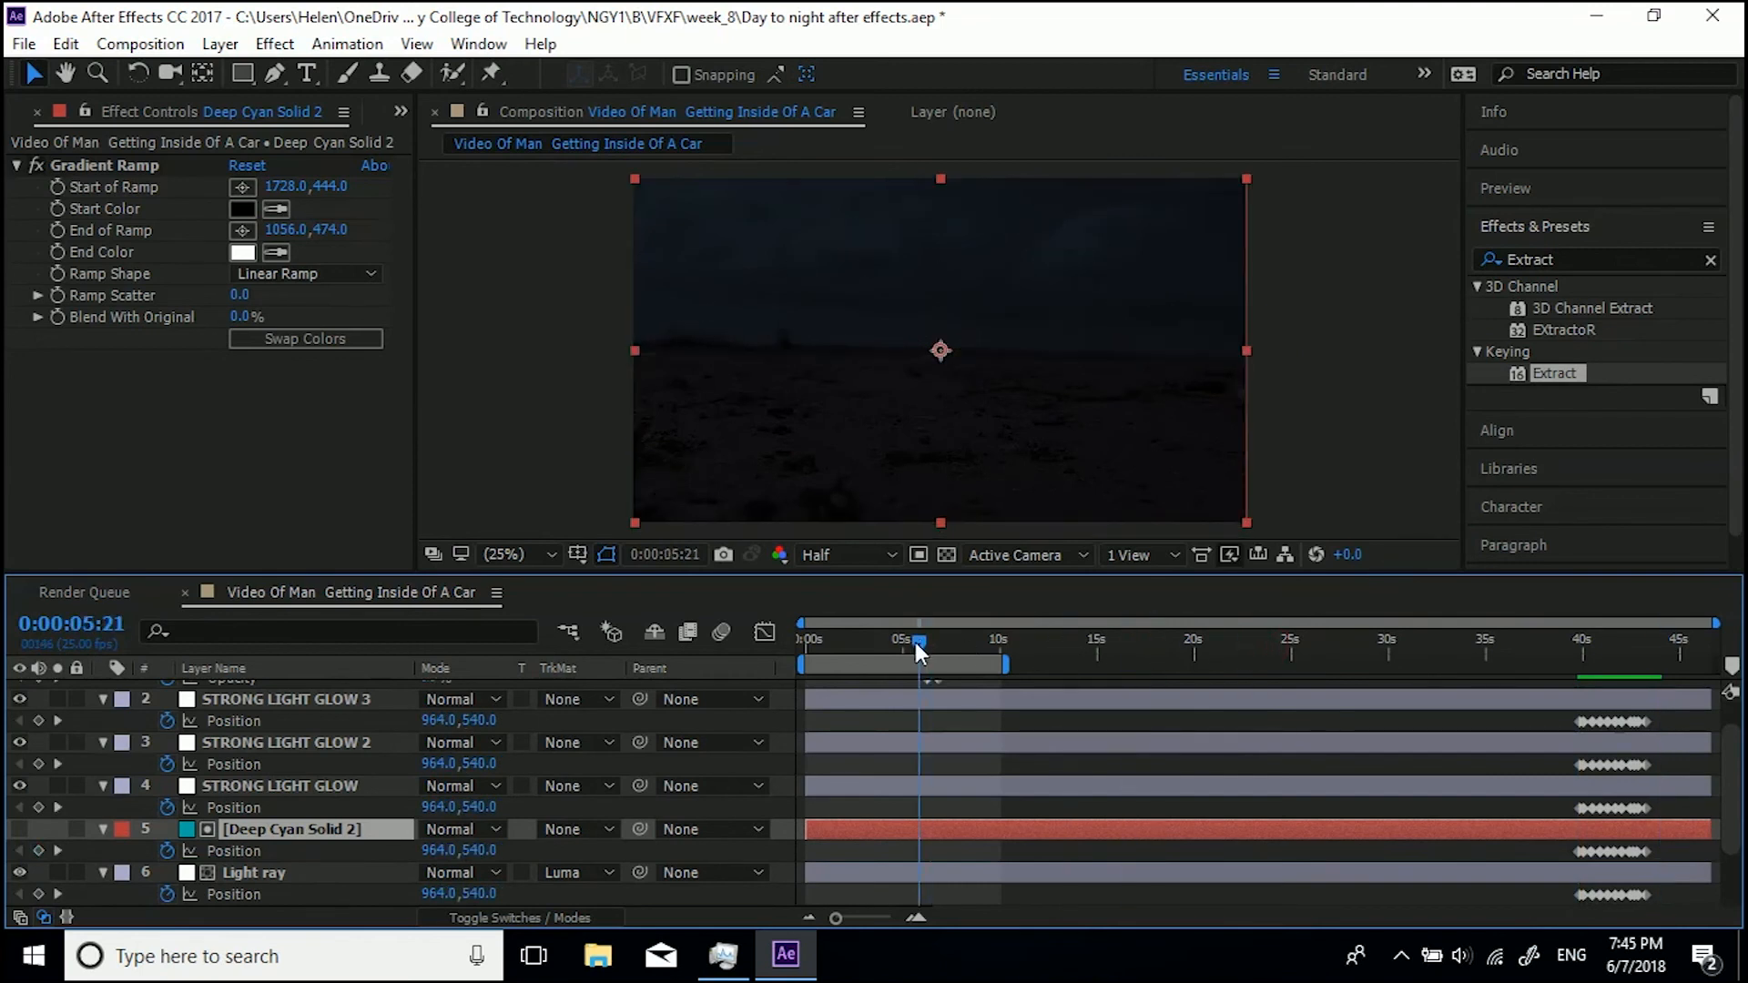